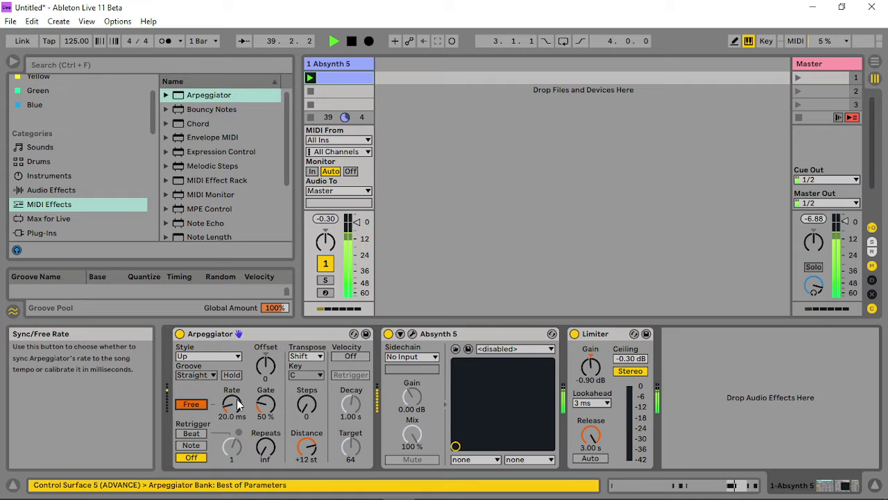
- Set the Arpeggiator's free rate to 38.7 ms
{"action": "mouse_move", "coordinate": [231, 403]}
{"action": "left_mouse_down"}
{"action": "mouse_move", "coordinate": [231, 424]}
{"action": "mouse_move", "coordinate": [232, 411]}
{"action": "left_mouse_up"}
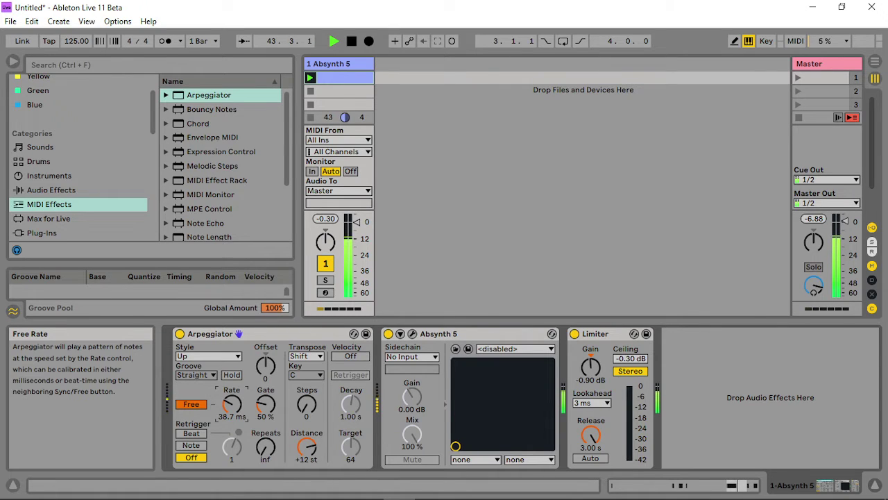
- Open the Absynth 5 plug-in window and set oscillator A's type to FM
{"action": "left_click", "coordinate": [412, 334]}
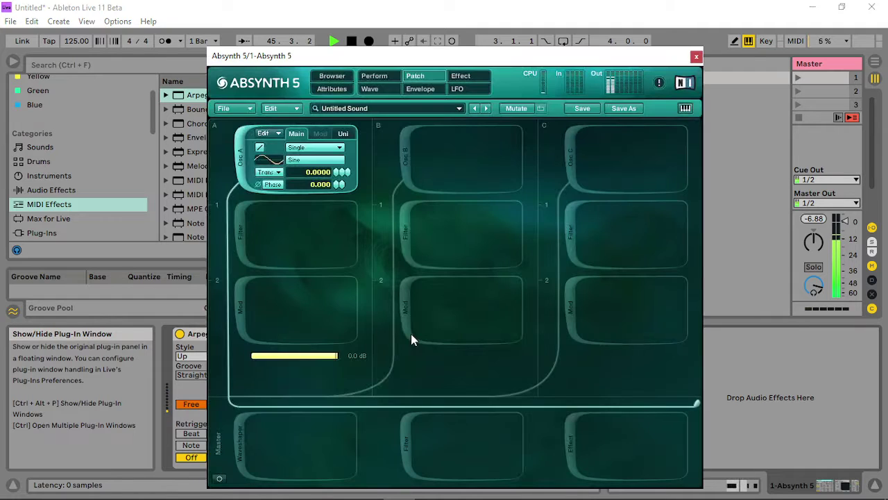
{"action": "left_click", "coordinate": [316, 147]}
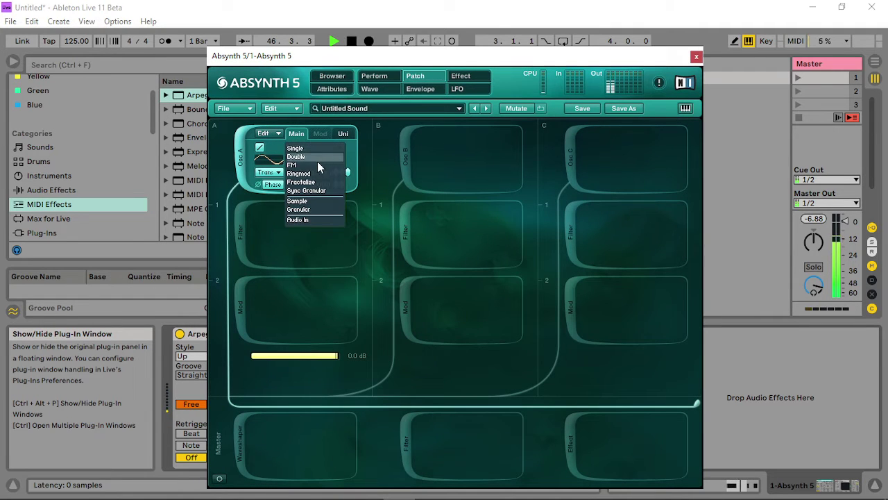
{"action": "left_click", "coordinate": [316, 166]}
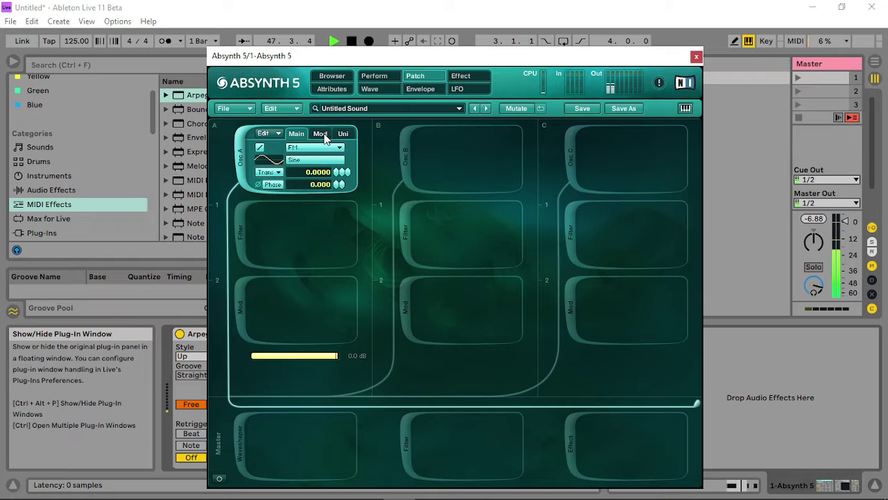
- Audition simple waves for oscillator A, including Soft trump, Midbuzz 2, Inharmonic 2, Organ 3, Noise 1 and Additive 1
{"action": "left_click", "coordinate": [311, 161]}
{"action": "left_click", "coordinate": [416, 309]}
{"action": "left_click", "coordinate": [393, 354]}
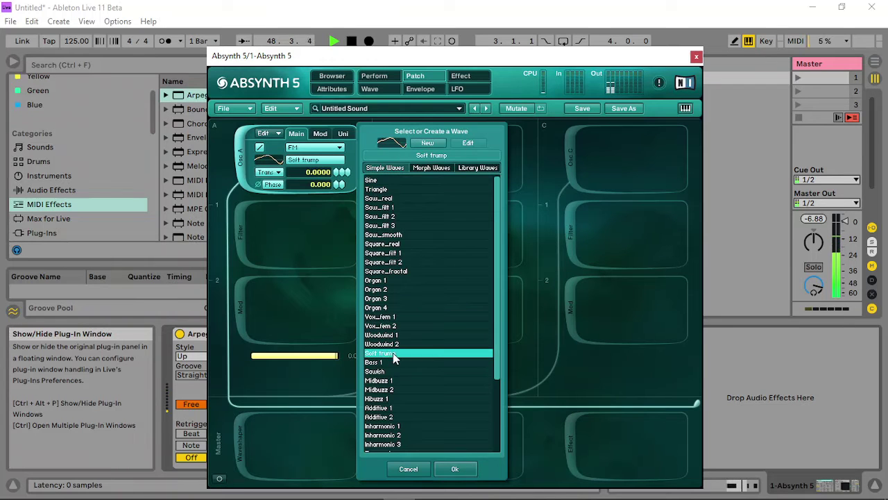
{"action": "left_click", "coordinate": [390, 391]}
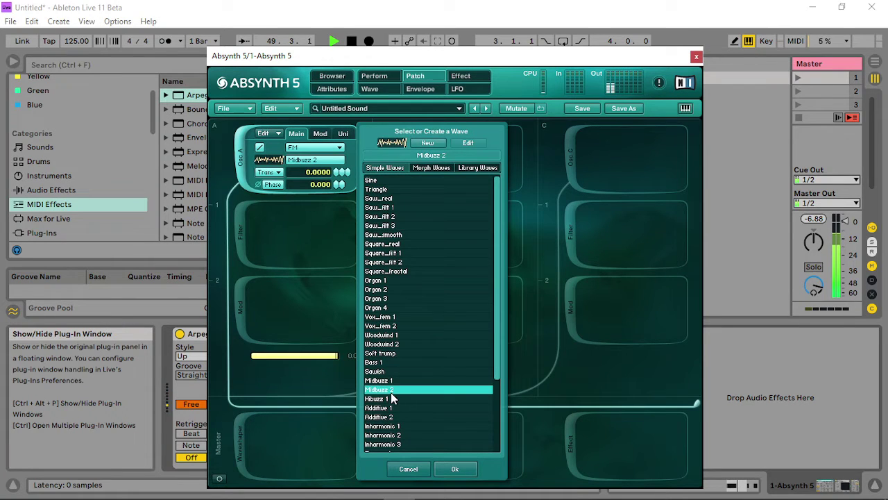
{"action": "left_click", "coordinate": [392, 427]}
{"action": "left_click", "coordinate": [393, 435]}
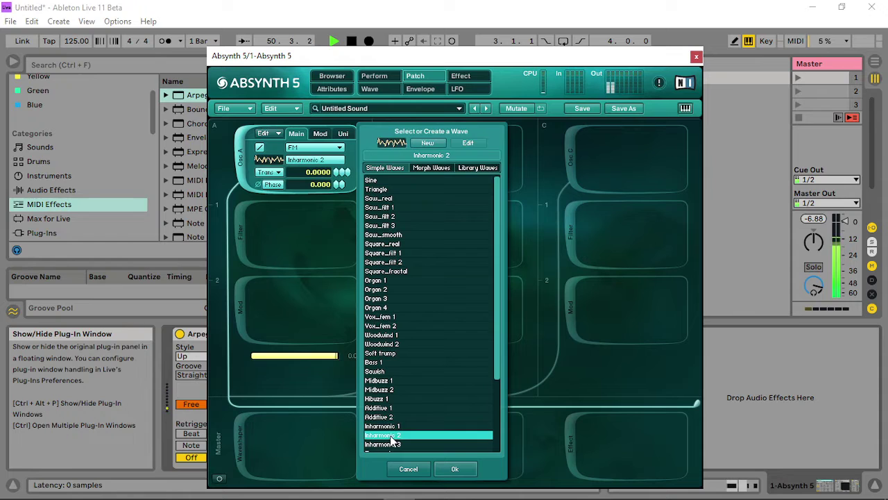
{"action": "left_click", "coordinate": [388, 390]}
{"action": "left_click", "coordinate": [401, 301]}
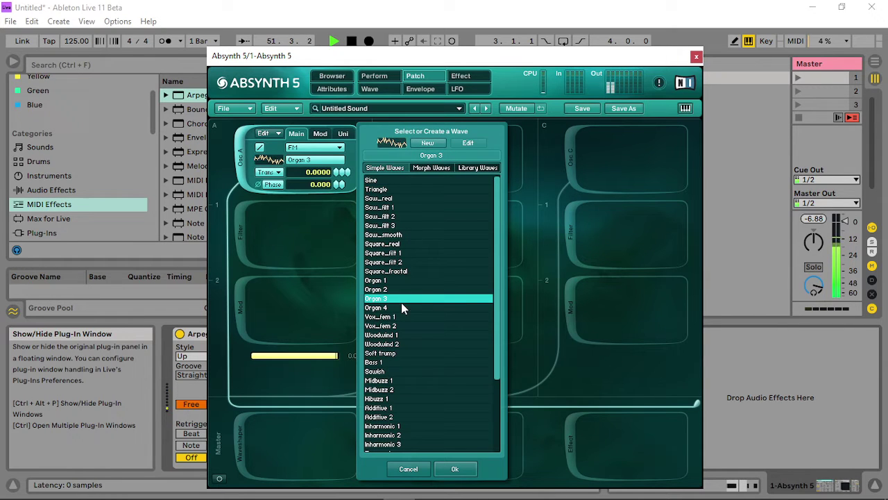
{"action": "left_click", "coordinate": [394, 338]}
{"action": "left_click", "coordinate": [393, 426]}
{"action": "scroll", "coordinate": [394, 416], "scroll_direction": "down", "scroll_amount": 3}
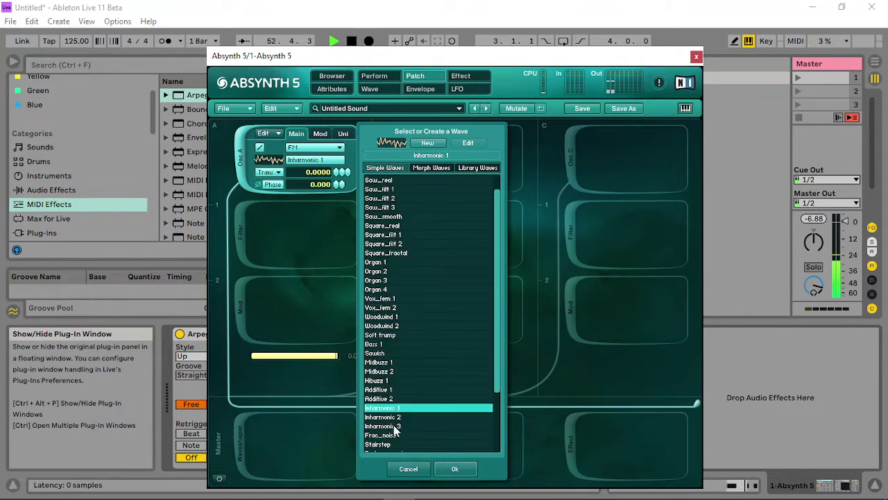
{"action": "left_click", "coordinate": [391, 426]}
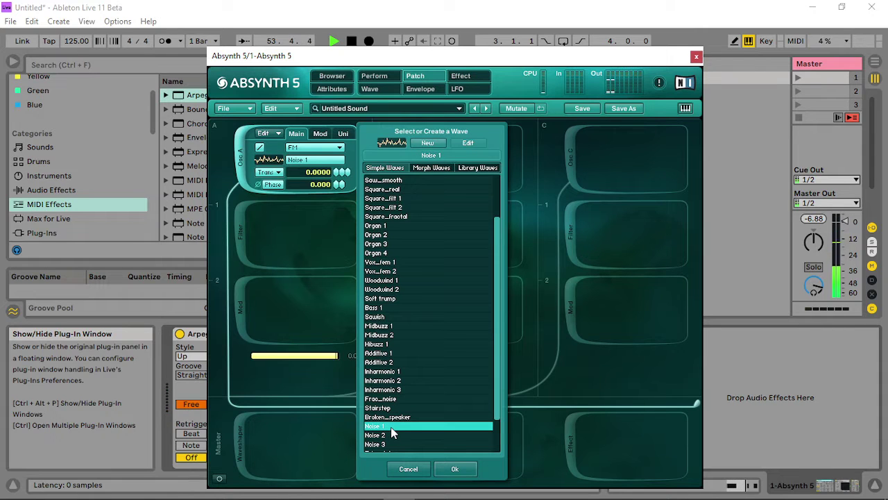
{"action": "left_click", "coordinate": [395, 380]}
{"action": "left_click", "coordinate": [393, 353]}
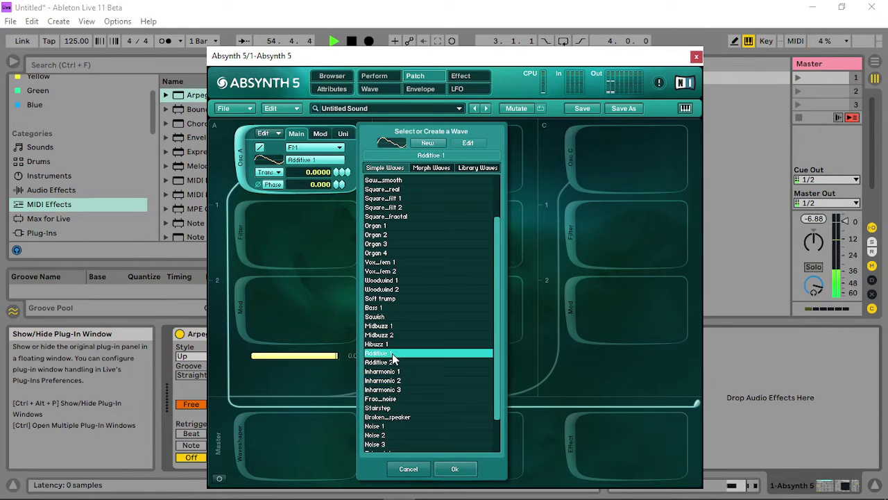
{"action": "left_click", "coordinate": [380, 335]}
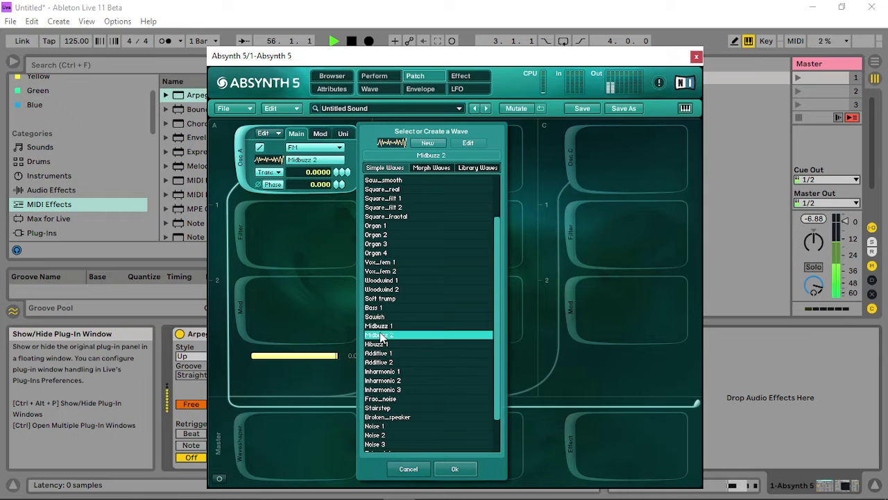
- Set oscillator A's main waveform to Additive 2
{"action": "left_click", "coordinate": [385, 371]}
{"action": "left_click", "coordinate": [384, 363]}
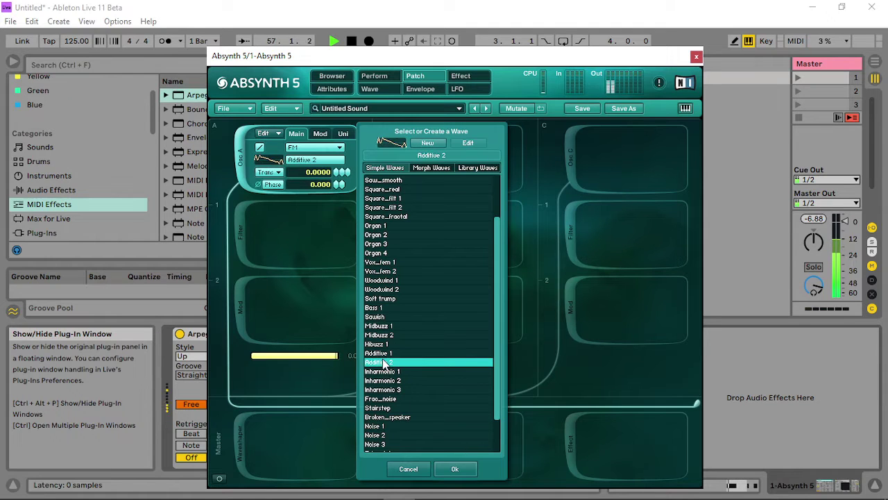
{"action": "left_click", "coordinate": [454, 469]}
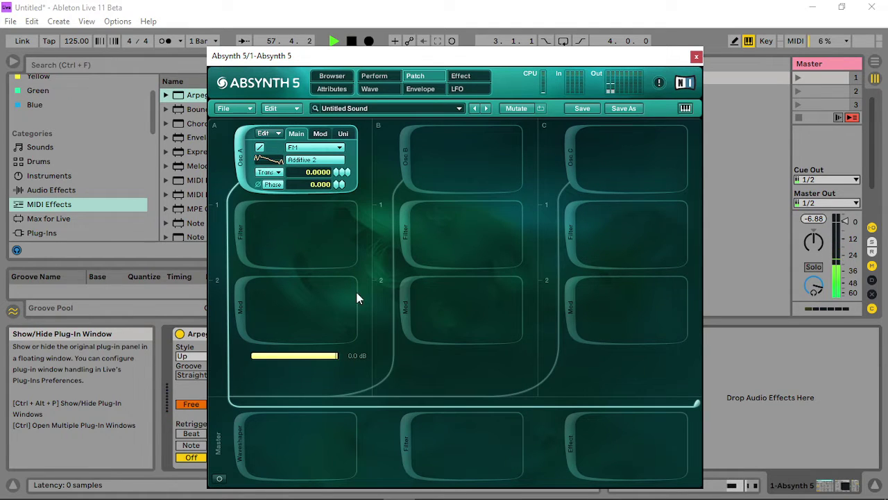
- Activate the filter module below oscillator A, try the Waveshape type and browse its simple waves
{"action": "left_click", "coordinate": [240, 230]}
{"action": "left_click", "coordinate": [321, 223]}
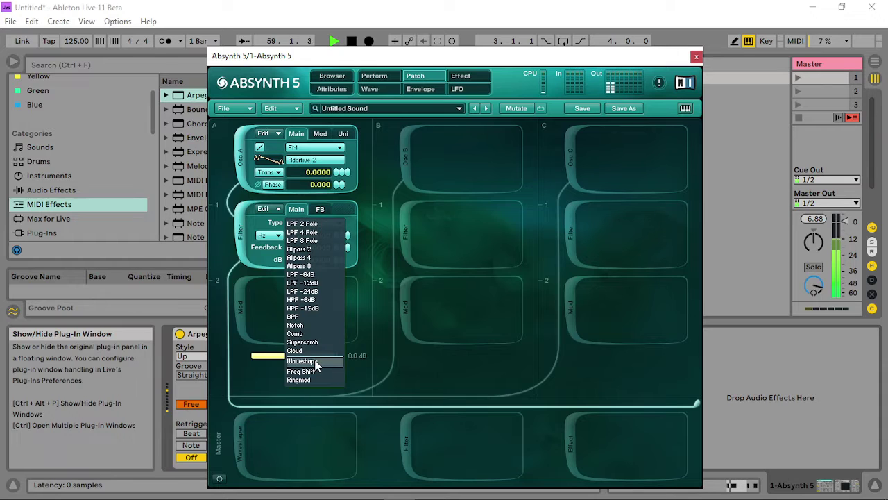
{"action": "left_click", "coordinate": [319, 364]}
{"action": "left_click", "coordinate": [340, 235]}
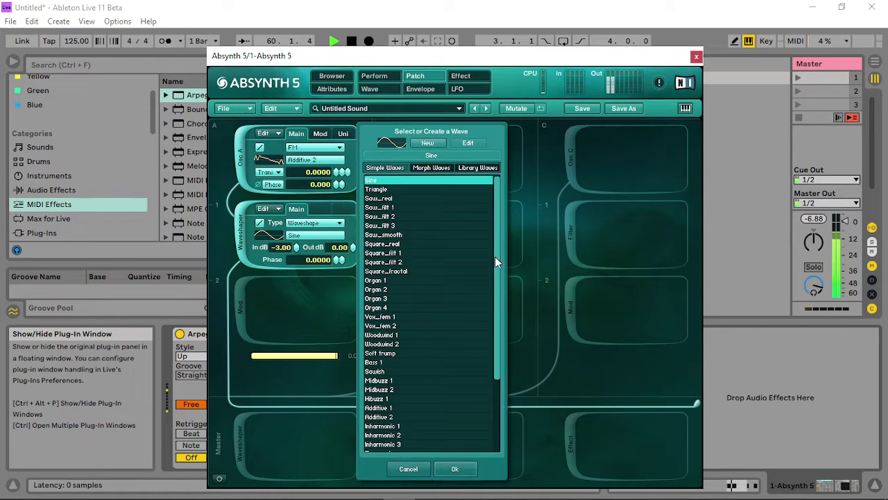
{"action": "left_click_drag", "start_coordinate": [496, 257], "coordinate": [512, 383]}
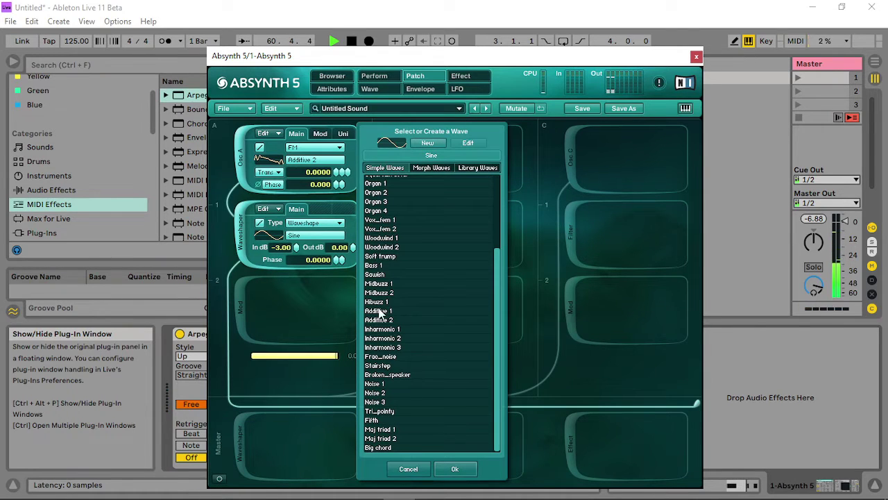
- Change channel A's filter module to Cloud and enable its tone filter at 1051.2 Hz with a Q of 0.5
{"action": "left_click", "coordinate": [329, 223]}
{"action": "left_click", "coordinate": [316, 353]}
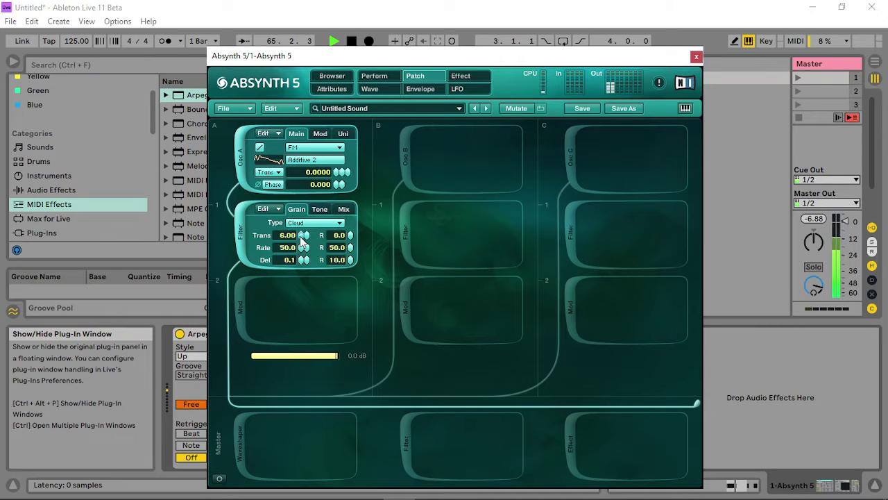
{"action": "left_click", "coordinate": [319, 209]}
{"action": "left_click", "coordinate": [280, 223]}
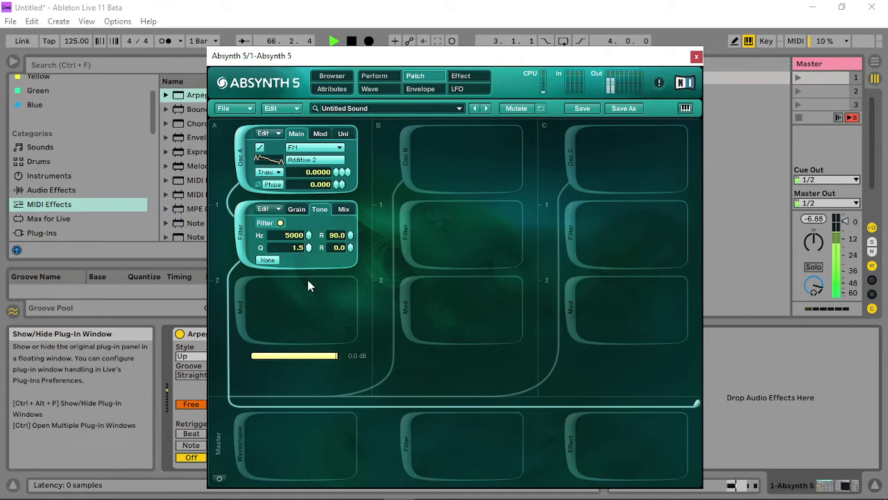
{"action": "left_click_drag", "start_coordinate": [307, 280], "coordinate": [308, 286]}
{"action": "left_click_drag", "start_coordinate": [308, 235], "coordinate": [308, 247]}
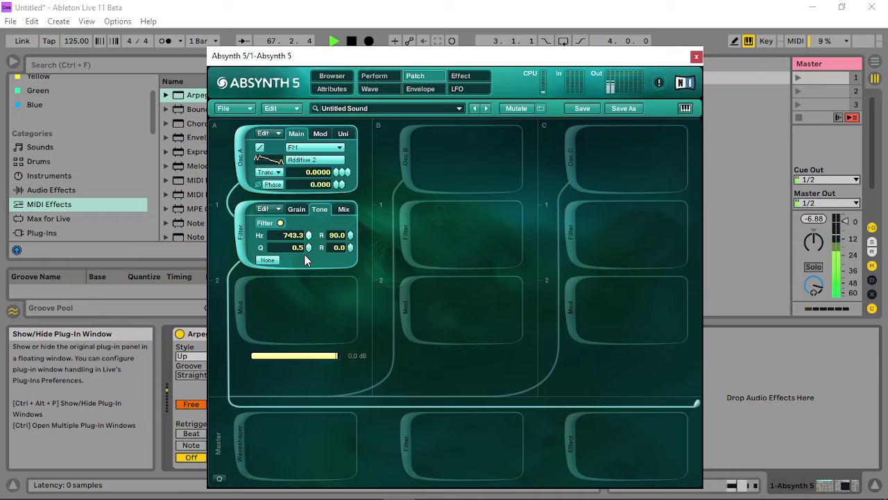
- Activate channel A's Mod module and set its type to Waveshape
{"action": "left_click", "coordinate": [245, 312]}
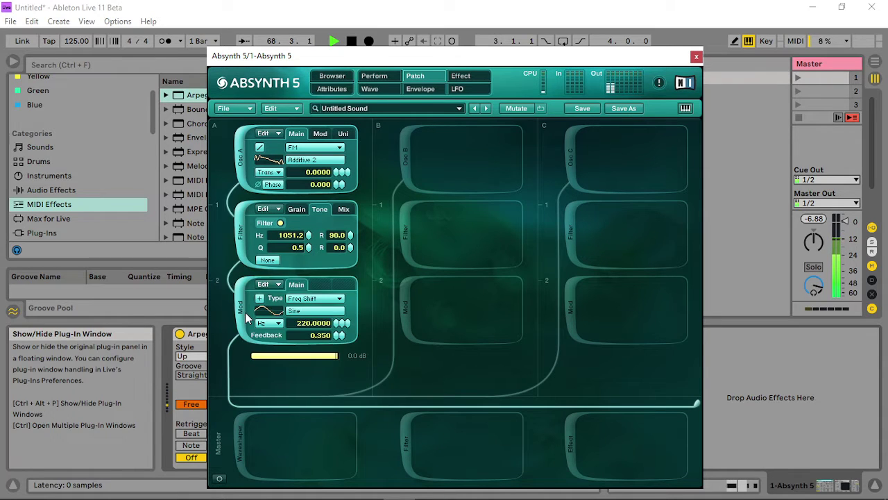
{"action": "left_click", "coordinate": [314, 301]}
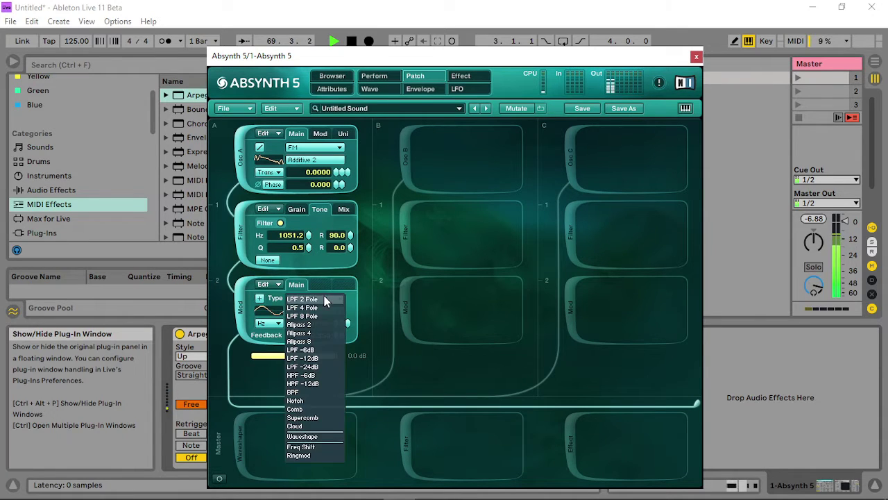
{"action": "left_click", "coordinate": [320, 435]}
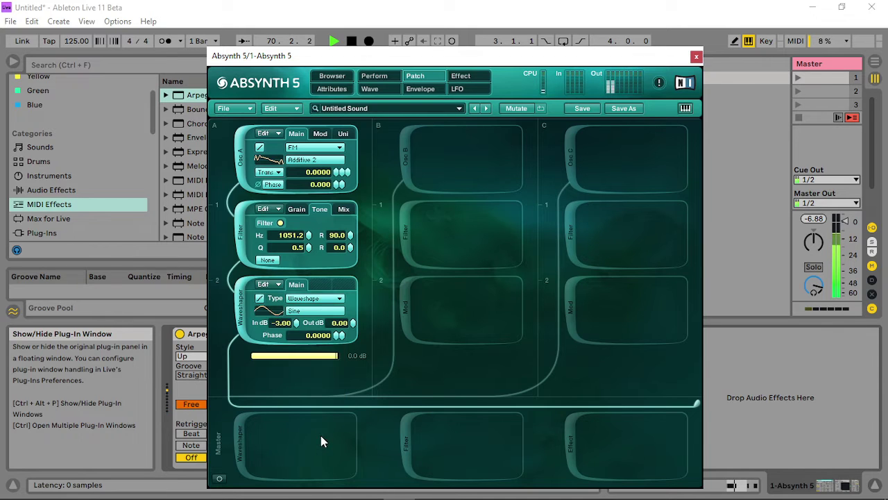
- Give channel A's waveshaper the Stairstep wave and lower its input level to -34.30 dB
{"action": "left_click", "coordinate": [301, 311]}
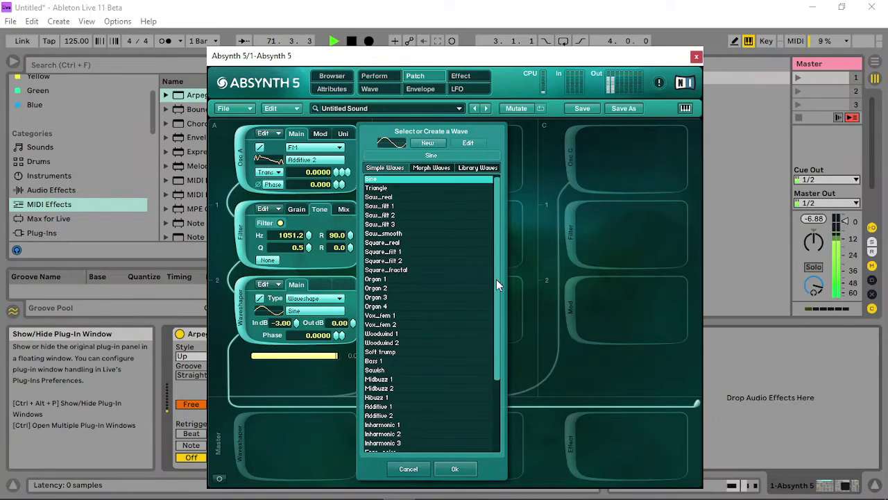
{"action": "left_click_drag", "start_coordinate": [496, 279], "coordinate": [462, 421]}
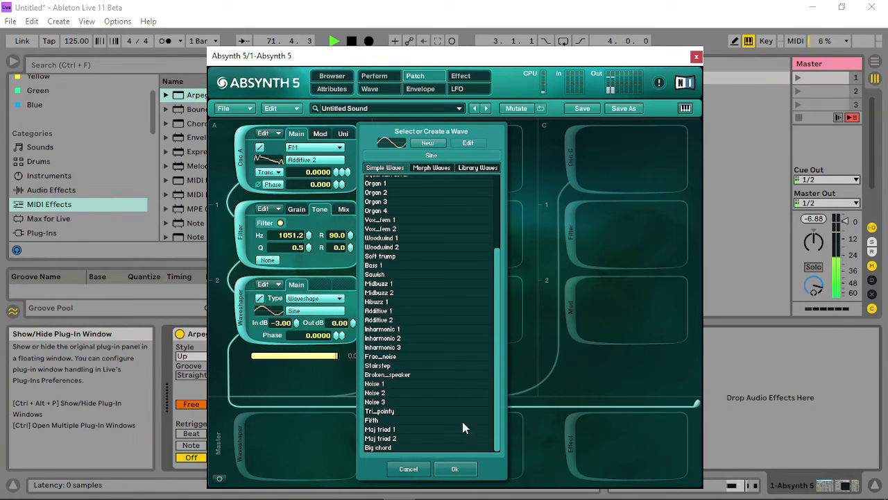
{"action": "left_click", "coordinate": [397, 366]}
{"action": "left_click", "coordinate": [456, 469]}
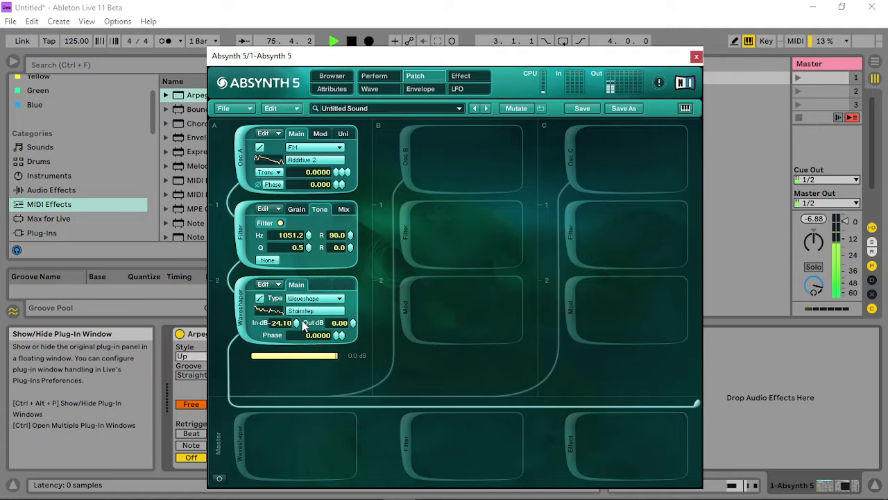
{"action": "left_click_drag", "start_coordinate": [298, 324], "coordinate": [298, 347]}
- Set oscillator A's FM index to 9.3 and create a new envelope for it
{"action": "left_click", "coordinate": [324, 133]}
{"action": "left_click_drag", "start_coordinate": [338, 148], "coordinate": [337, 136]}
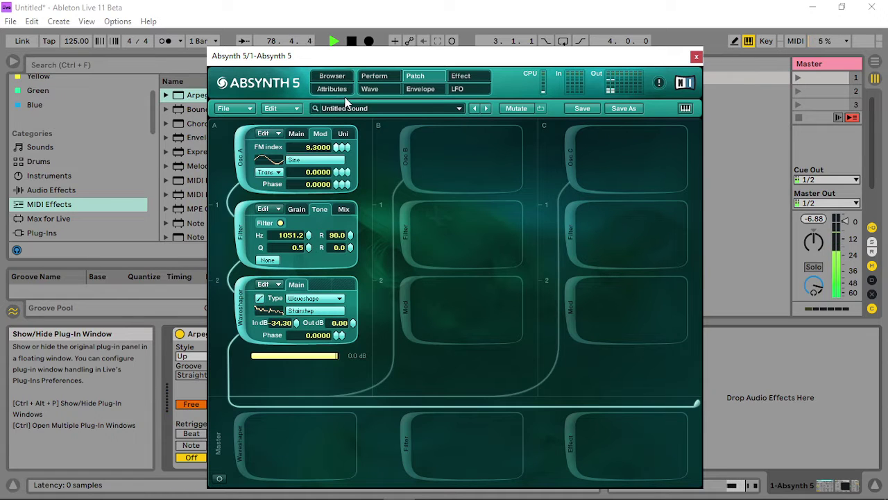
{"action": "right_click", "coordinate": [340, 147]}
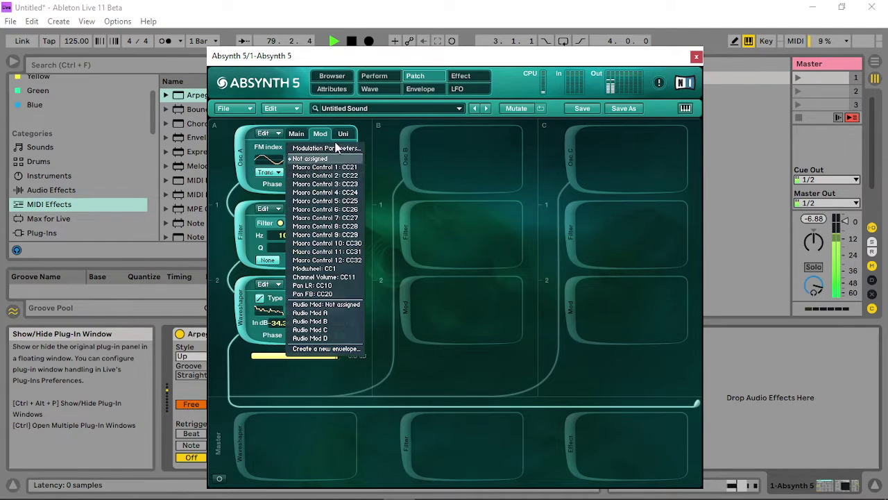
{"action": "left_click", "coordinate": [343, 350]}
- Shape the Oscil A Mod Index envelope with a near-instant decay to index 0 and a release breakpoint at 0.0469 s, index 0
{"action": "left_click_drag", "start_coordinate": [499, 226], "coordinate": [332, 297]}
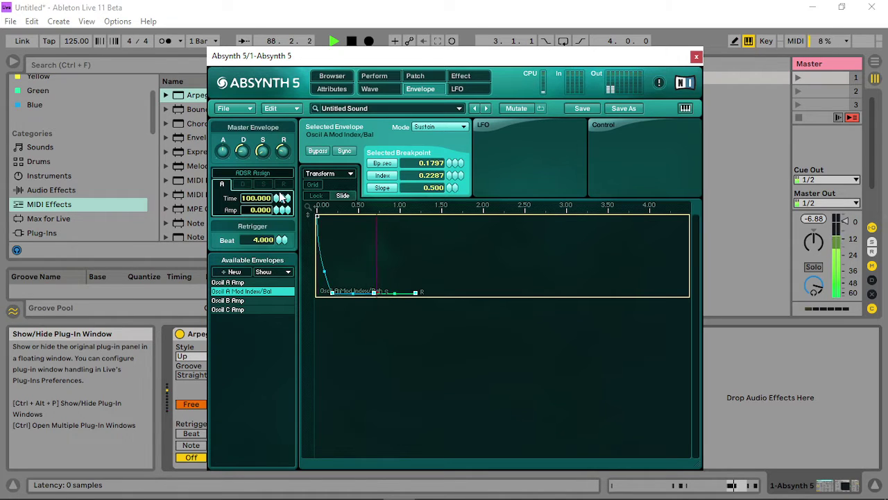
{"action": "left_click_drag", "start_coordinate": [333, 293], "coordinate": [317, 294]}
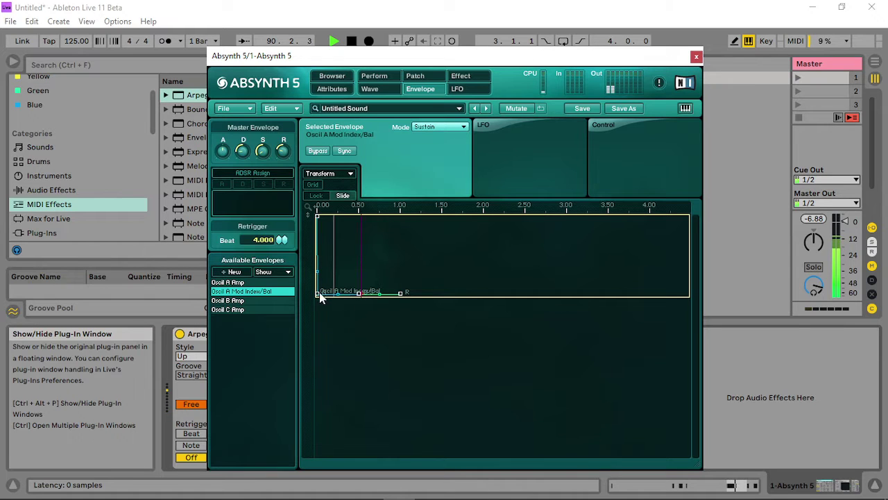
{"action": "left_click_drag", "start_coordinate": [319, 294], "coordinate": [321, 298]}
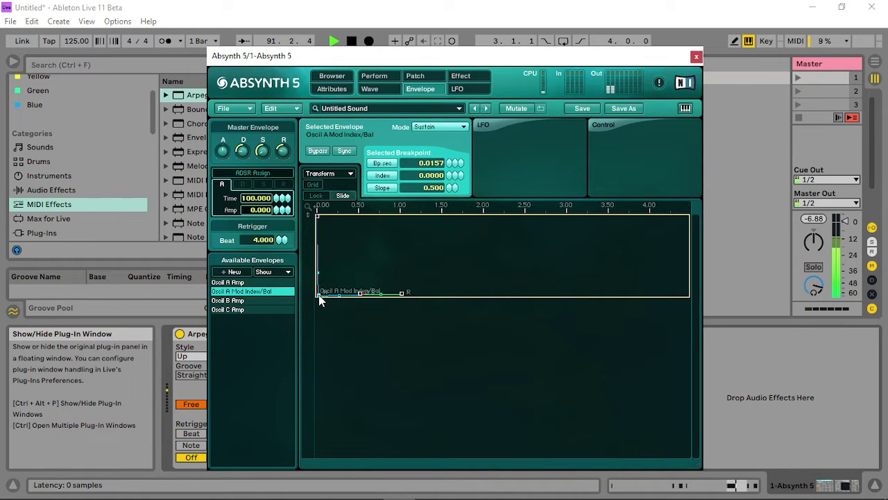
{"action": "left_click", "coordinate": [401, 293]}
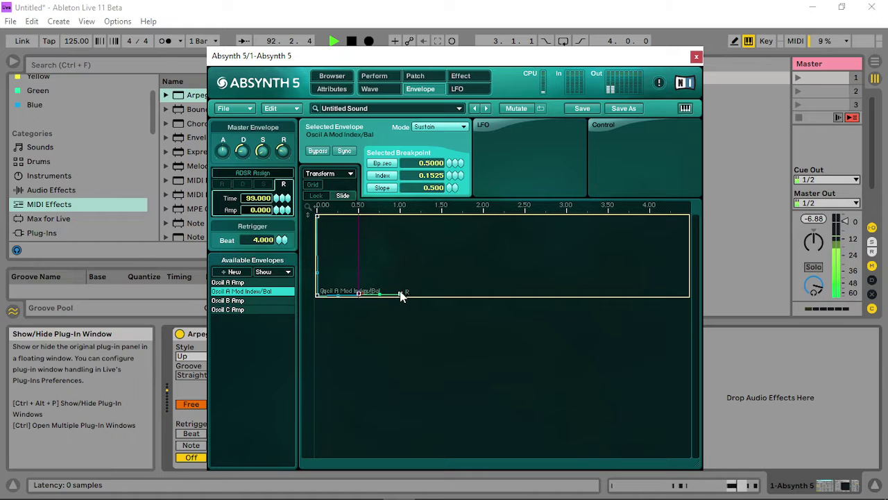
{"action": "left_click_drag", "start_coordinate": [401, 294], "coordinate": [362, 292]}
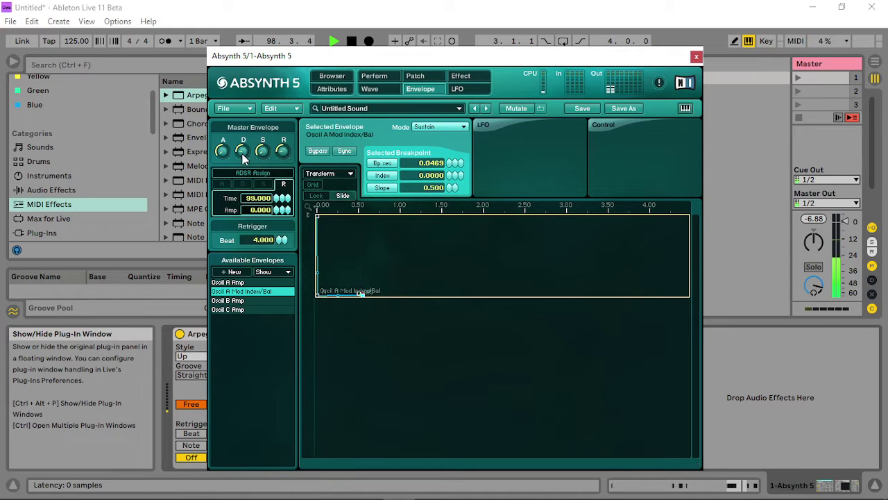
- Activate the first master module and set it to a Notch filter at about 5827 Hz with resonance 0.25
{"action": "left_click", "coordinate": [416, 78]}
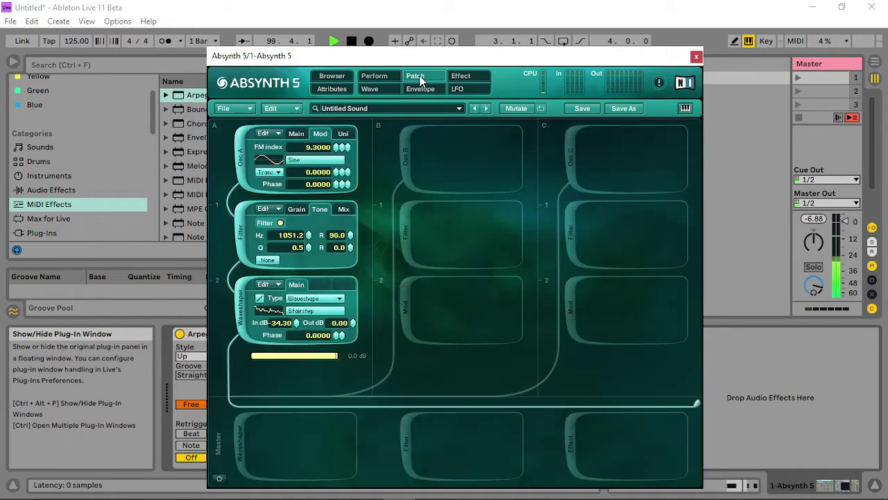
{"action": "left_click", "coordinate": [242, 456]}
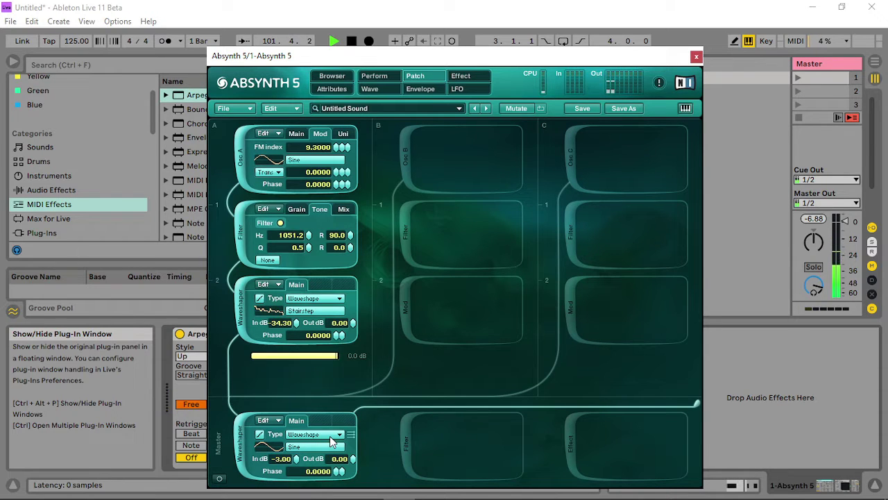
{"action": "left_click", "coordinate": [331, 436]}
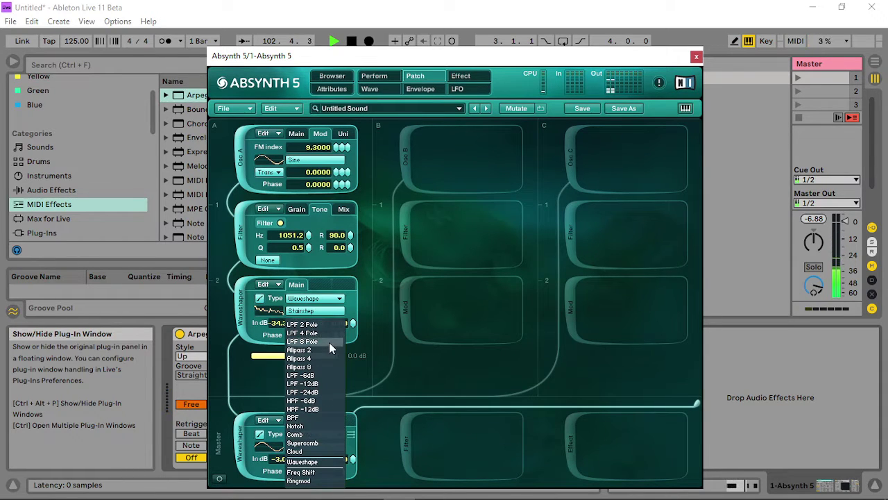
{"action": "left_click", "coordinate": [326, 434]}
{"action": "left_click", "coordinate": [321, 437]}
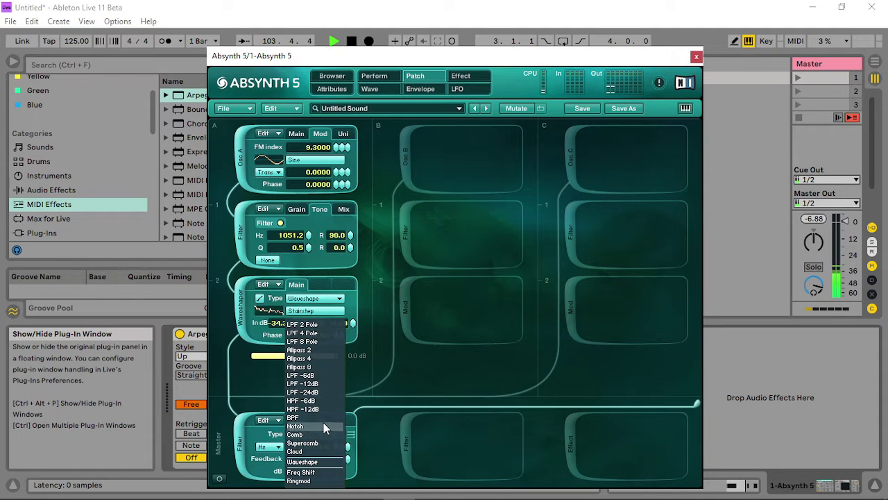
{"action": "left_click", "coordinate": [315, 425]}
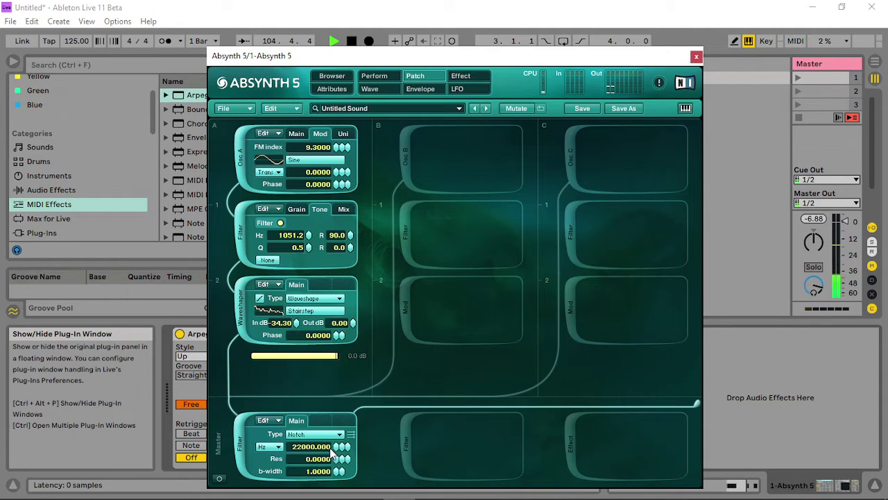
{"action": "left_click_drag", "start_coordinate": [336, 480], "coordinate": [341, 451]}
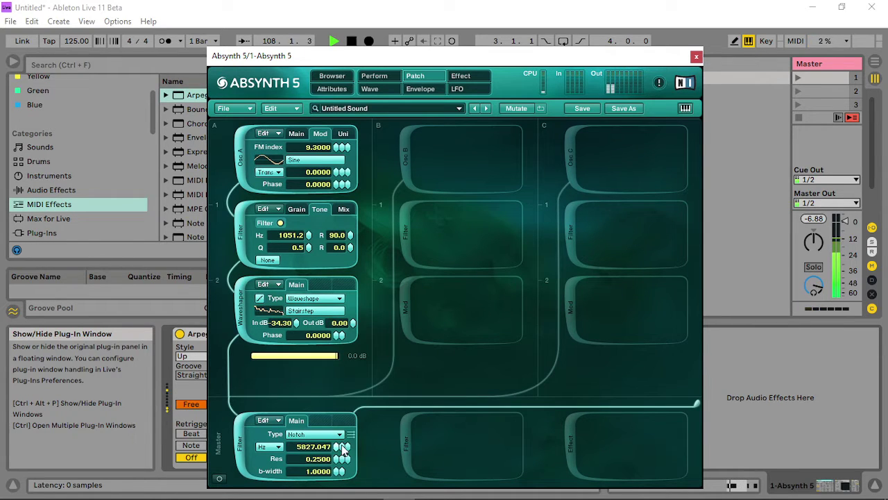
- Set channel A's waveshaper output to 12.00 dB and input to -36.10 dB, and lower its Cloud filter's tone frequency to 442 Hz
{"action": "left_click_drag", "start_coordinate": [352, 322], "coordinate": [361, 235]}
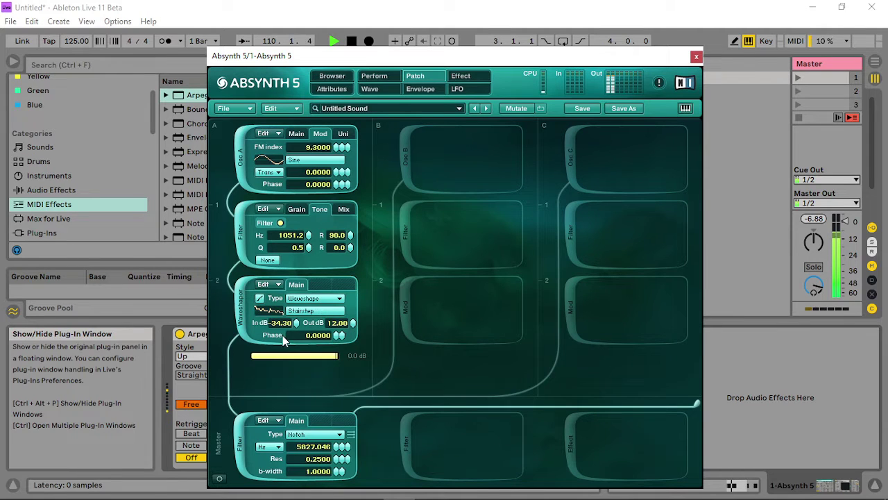
{"action": "left_click_drag", "start_coordinate": [297, 327], "coordinate": [299, 289]}
{"action": "mouse_move", "coordinate": [309, 240]}
{"action": "left_mouse_down"}
{"action": "mouse_move", "coordinate": [309, 214]}
{"action": "mouse_move", "coordinate": [310, 250]}
{"action": "mouse_move", "coordinate": [316, 239]}
{"action": "left_mouse_up"}
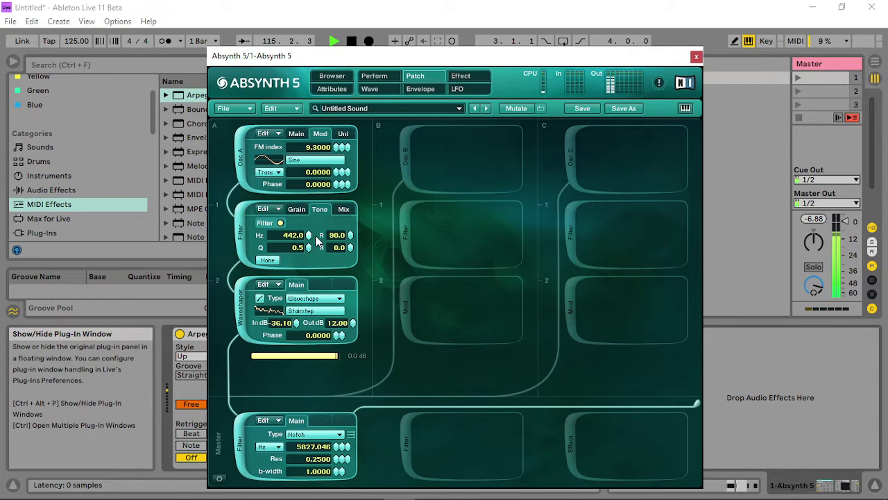
- Activate the second master module and change the first master module's type to Cloud
{"action": "left_click", "coordinate": [400, 441]}
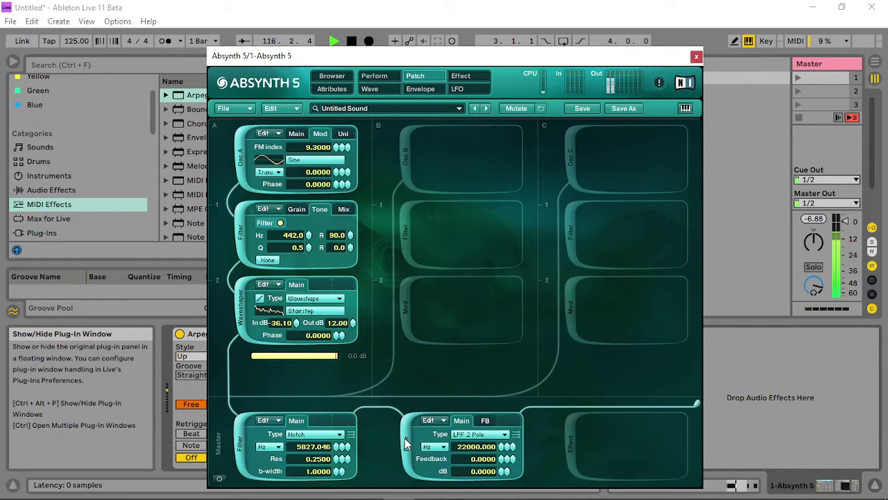
{"action": "left_click", "coordinate": [494, 434]}
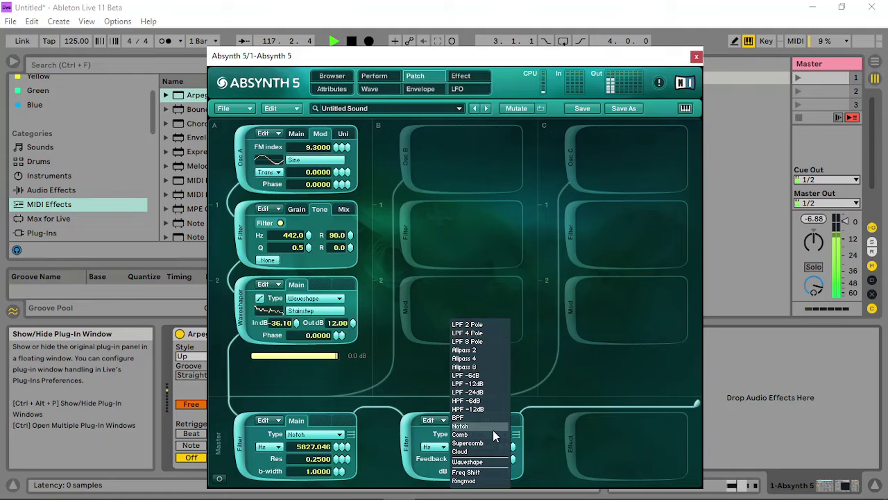
{"action": "left_click", "coordinate": [305, 435]}
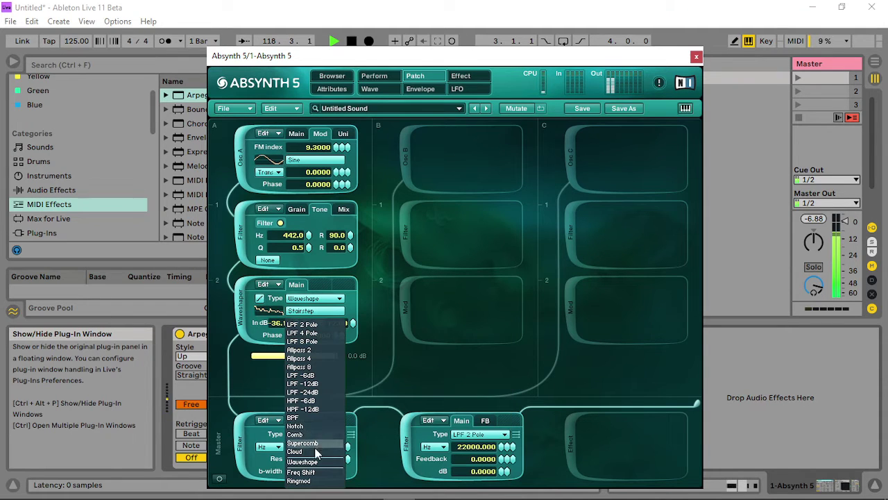
{"action": "left_click", "coordinate": [315, 452]}
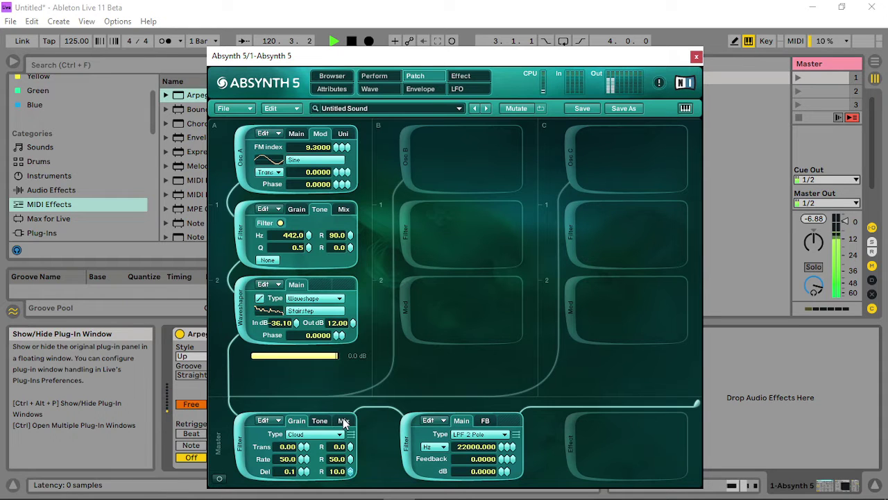
- Set the second master module's type to Waveshape and lower its input level to -5.60 dB
{"action": "left_click", "coordinate": [479, 433]}
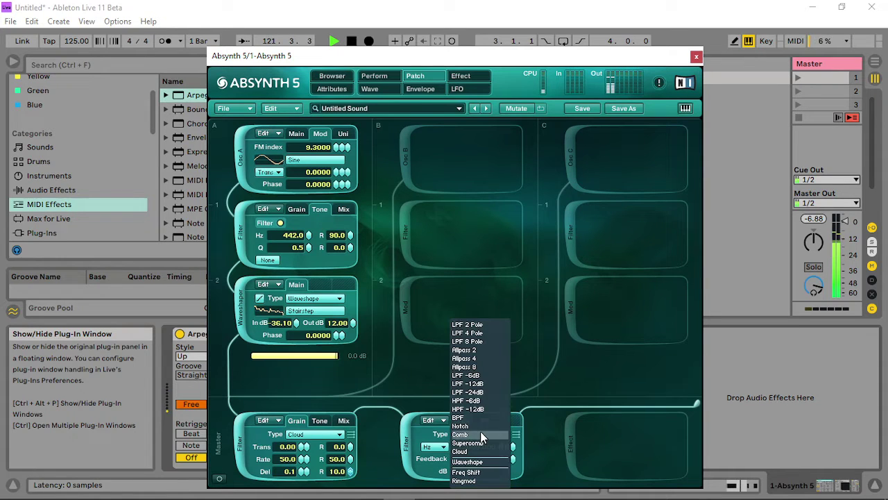
{"action": "left_click", "coordinate": [478, 462]}
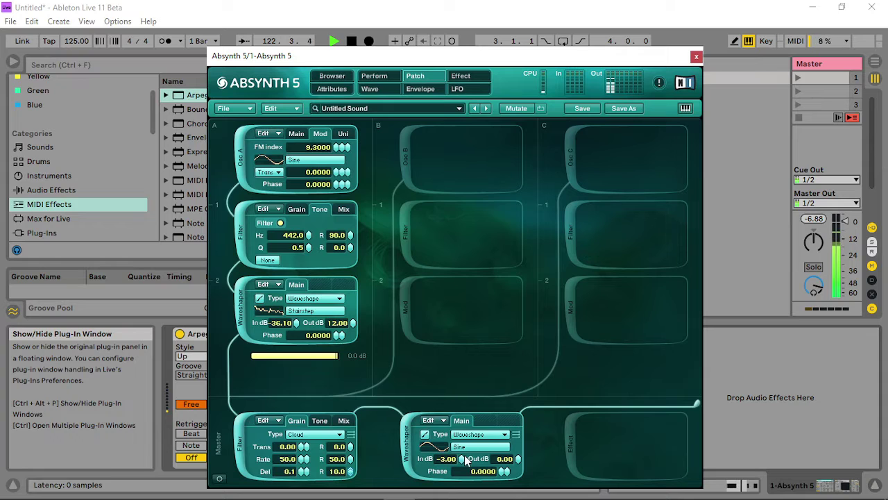
{"action": "left_click_drag", "start_coordinate": [464, 454], "coordinate": [470, 479]}
- Try several waves on the second master waveshaper, choose Broken_speaker and lower its input level to about -8.4 dB
{"action": "left_click_drag", "start_coordinate": [528, 55], "coordinate": [491, 26]}
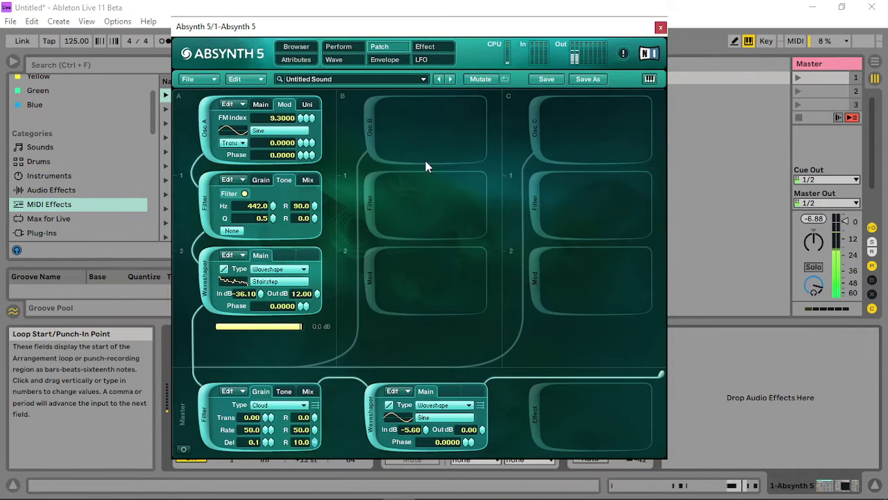
{"action": "left_click", "coordinate": [437, 417]}
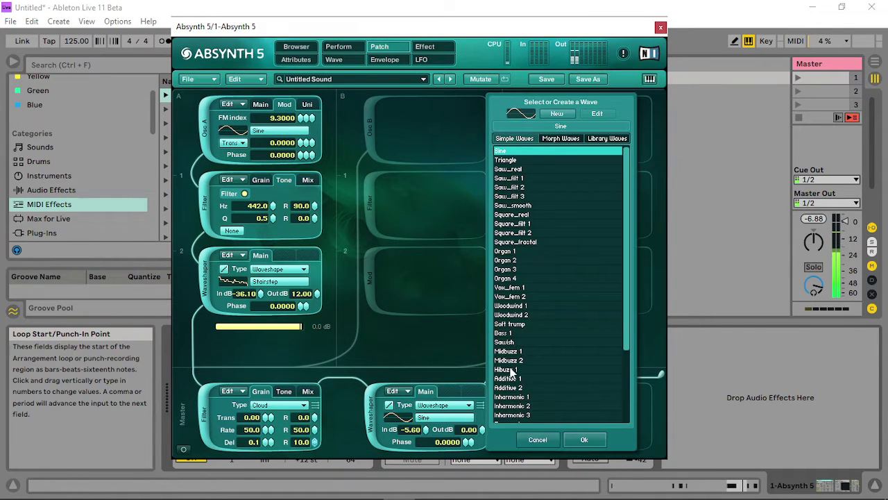
{"action": "left_click", "coordinate": [511, 344]}
{"action": "scroll", "coordinate": [511, 347], "scroll_direction": "down", "scroll_amount": 3}
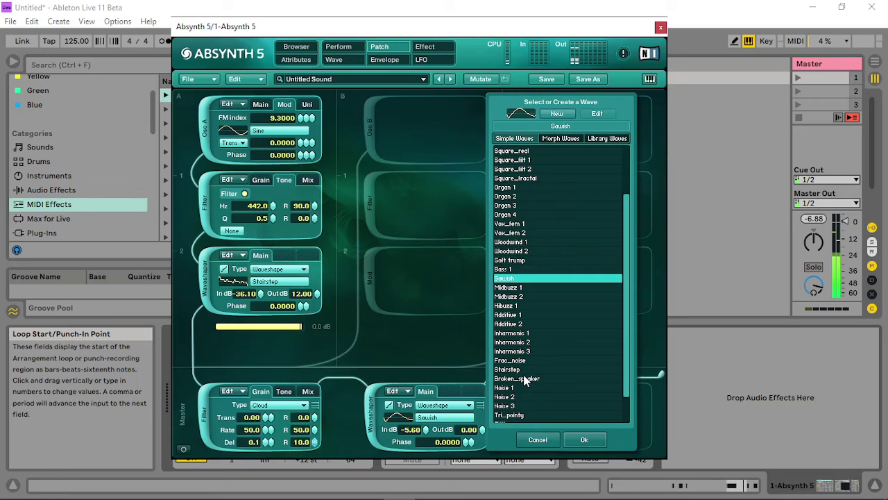
{"action": "left_click", "coordinate": [524, 379]}
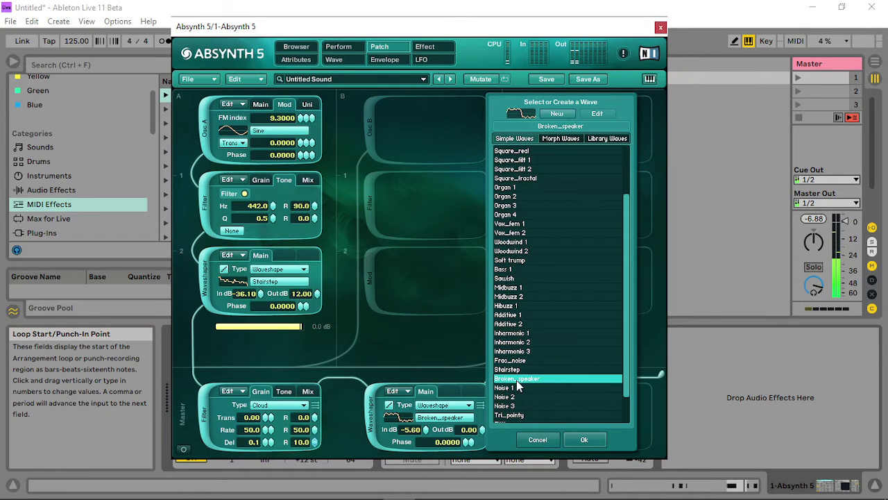
{"action": "left_click", "coordinate": [519, 333]}
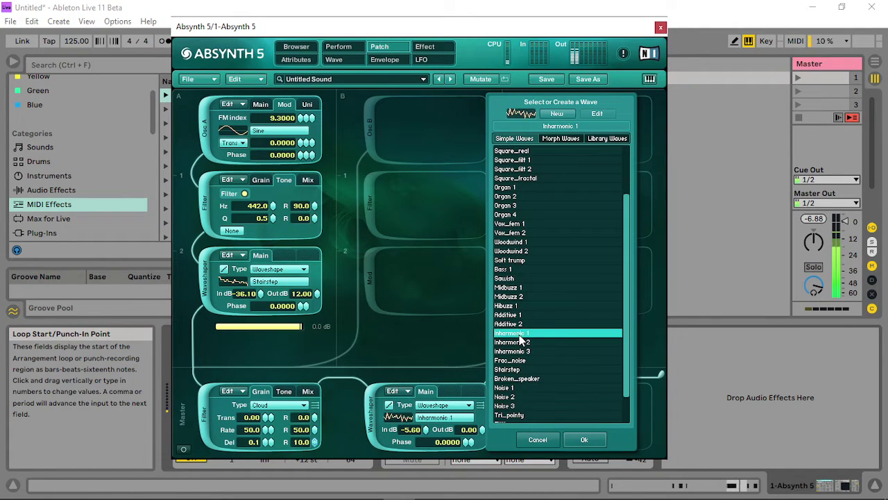
{"action": "left_click", "coordinate": [520, 395]}
{"action": "left_click", "coordinate": [518, 379]}
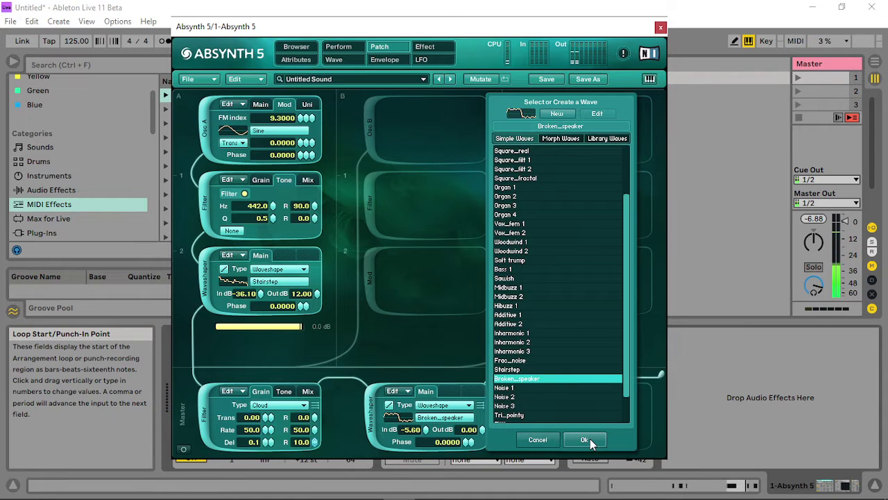
{"action": "left_click", "coordinate": [585, 439]}
{"action": "left_click_drag", "start_coordinate": [426, 431], "coordinate": [425, 449]}
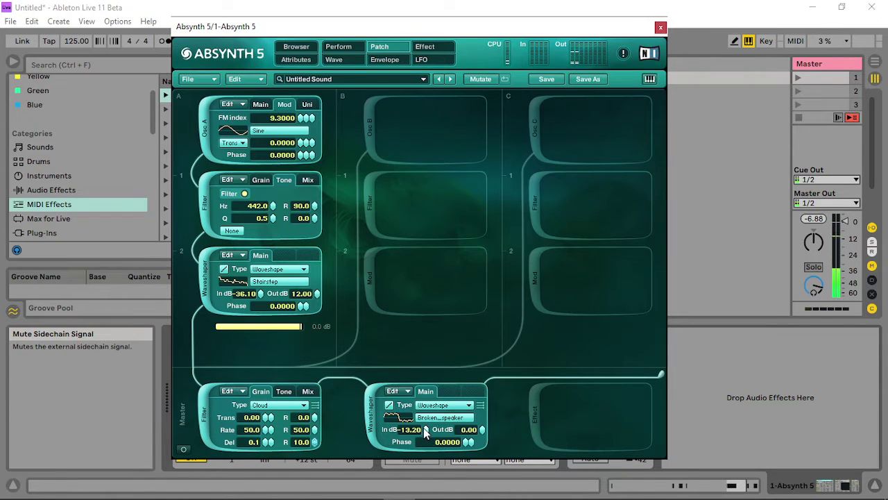
- Change the second master module to an LPF 8 Pole filter and assign Audio Mod A to its frequency
{"action": "left_click", "coordinate": [376, 408]}
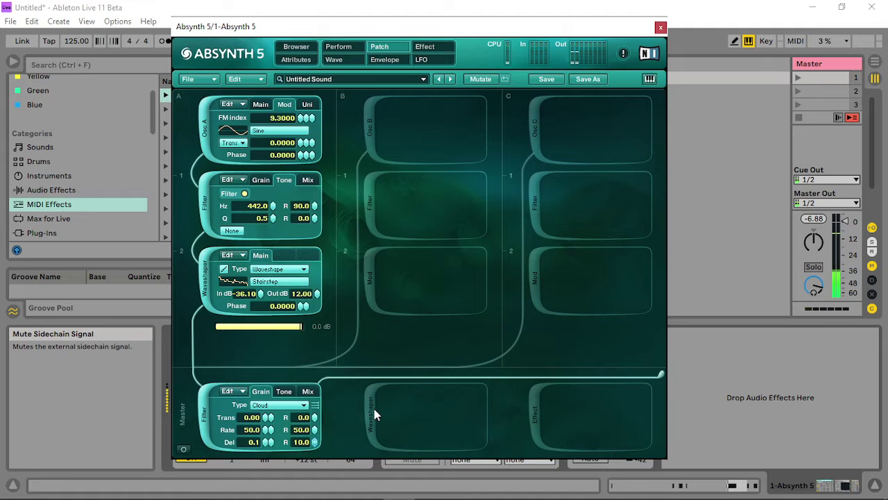
{"action": "left_click", "coordinate": [374, 409]}
{"action": "left_click", "coordinate": [447, 406]}
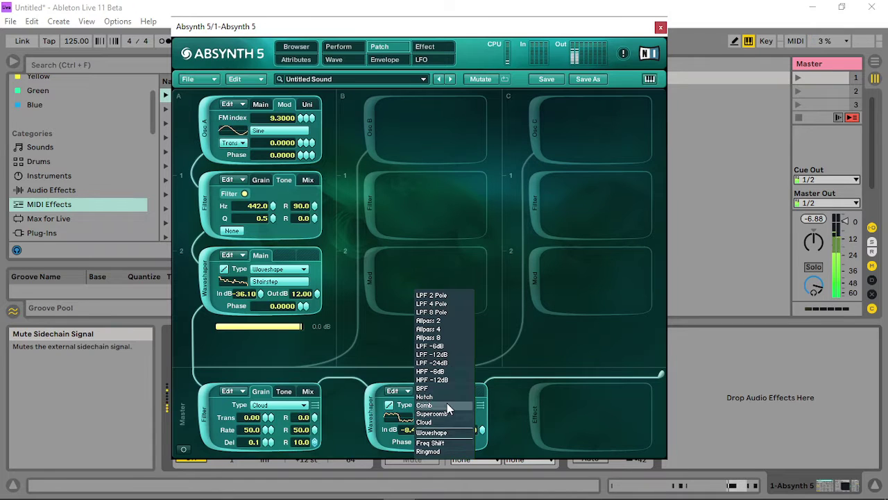
{"action": "left_click", "coordinate": [444, 312]}
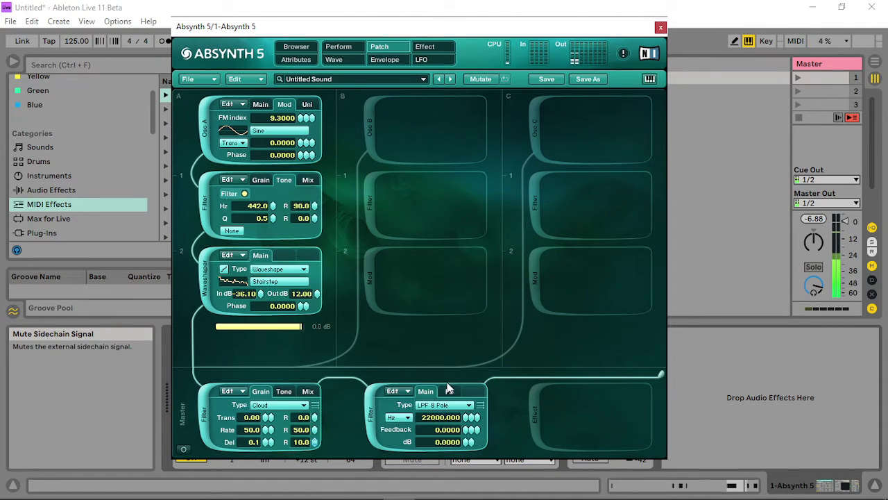
{"action": "right_click", "coordinate": [465, 417]}
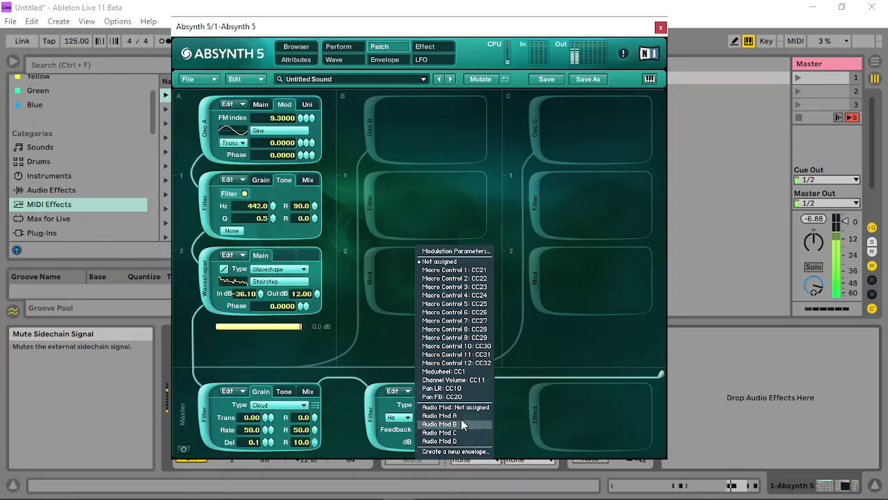
{"action": "left_click", "coordinate": [461, 415]}
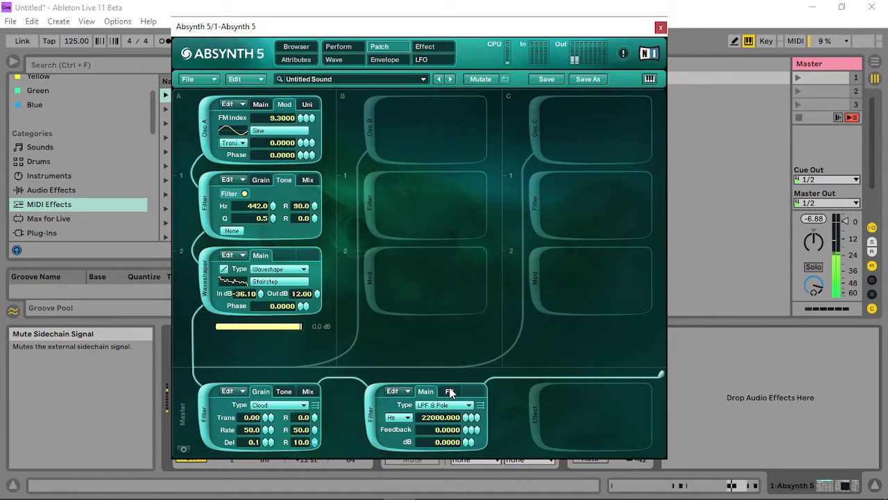
- Set the gain of Audio Mod group A's modulation source to 13.70 dB
{"action": "left_click", "coordinate": [351, 49]}
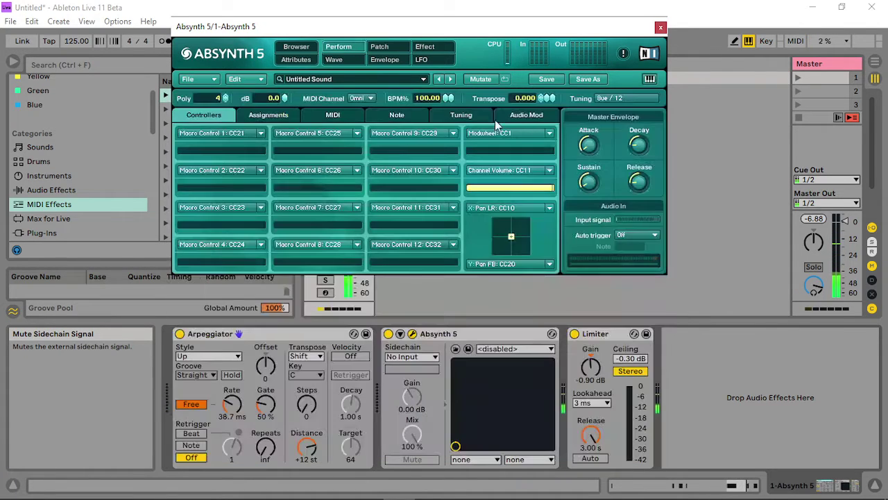
{"action": "left_click", "coordinate": [533, 117]}
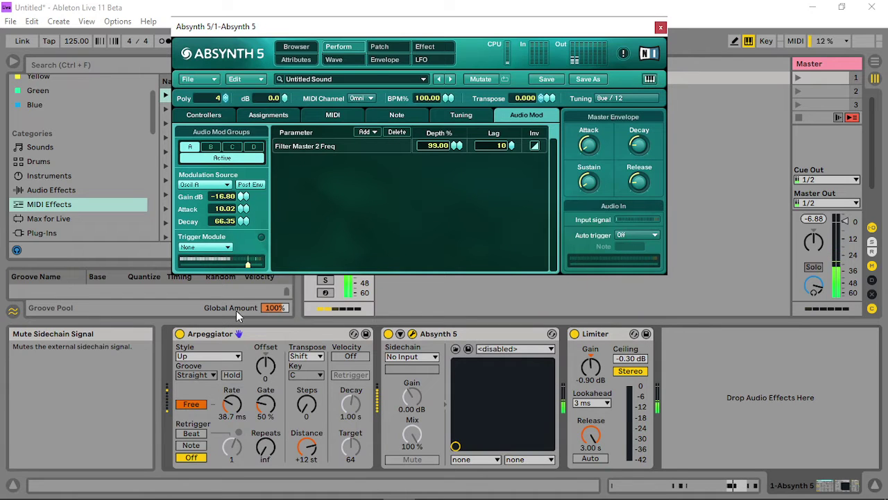
{"action": "left_click_drag", "start_coordinate": [236, 310], "coordinate": [251, 211]}
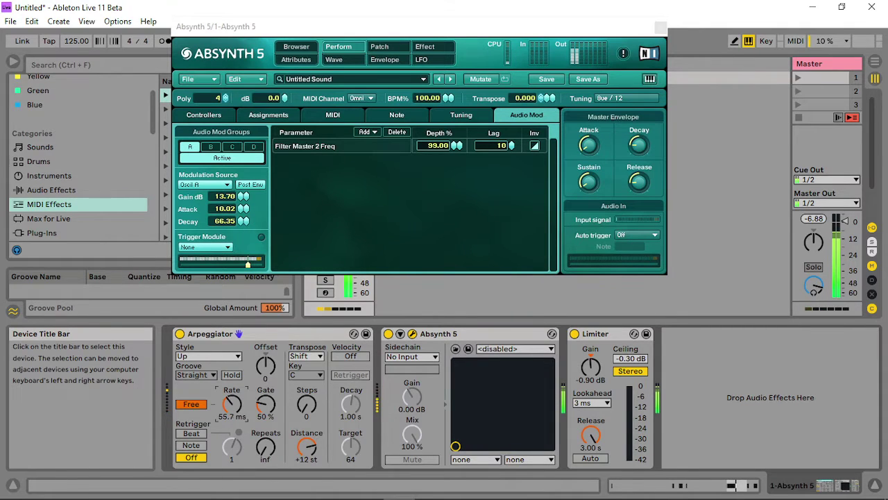
- Adjust the Arpeggiator's free rate to 46.4 ms
{"action": "mouse_move", "coordinate": [231, 404]}
{"action": "left_mouse_down"}
{"action": "mouse_move", "coordinate": [232, 387]}
{"action": "mouse_move", "coordinate": [231, 416]}
{"action": "left_mouse_up"}
{"action": "left_click_drag", "start_coordinate": [232, 404], "coordinate": [231, 394]}
{"action": "scroll", "coordinate": [226, 406], "scroll_direction": "down", "scroll_amount": 2}
- Set the Aetherizer effect's master time to 0.001 s, lowpass to 496 Hz and gain to -11.5 dB
{"action": "left_click", "coordinate": [425, 47]}
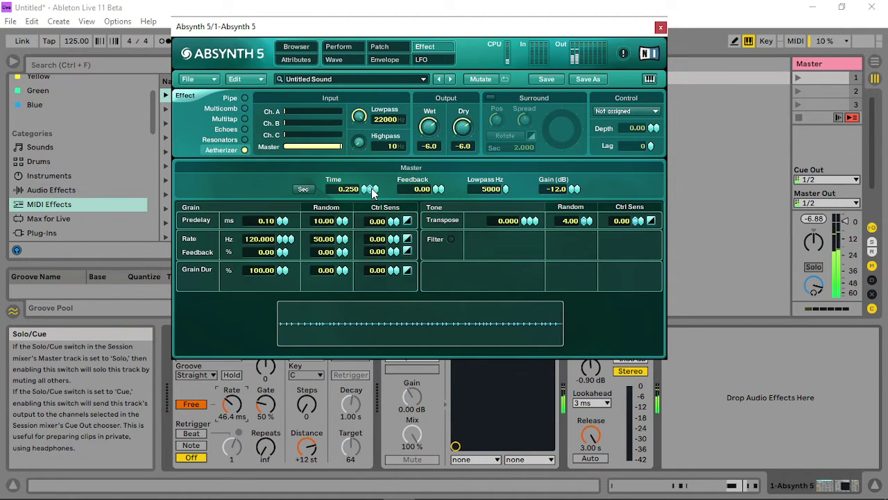
{"action": "left_click_drag", "start_coordinate": [373, 193], "coordinate": [374, 416]}
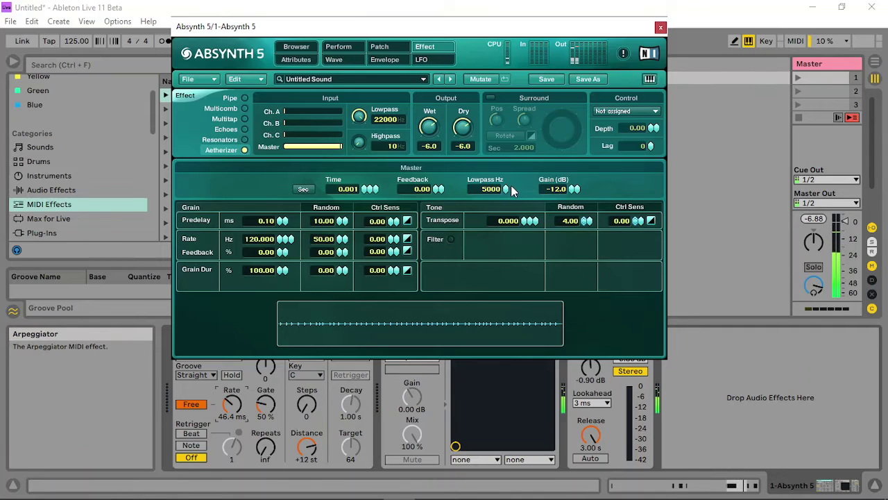
{"action": "left_click_drag", "start_coordinate": [504, 191], "coordinate": [550, 227]}
{"action": "mouse_move", "coordinate": [574, 191]}
{"action": "left_mouse_down"}
{"action": "mouse_move", "coordinate": [575, 81]}
{"action": "mouse_move", "coordinate": [559, 237]}
{"action": "mouse_move", "coordinate": [575, 190]}
{"action": "left_mouse_up"}
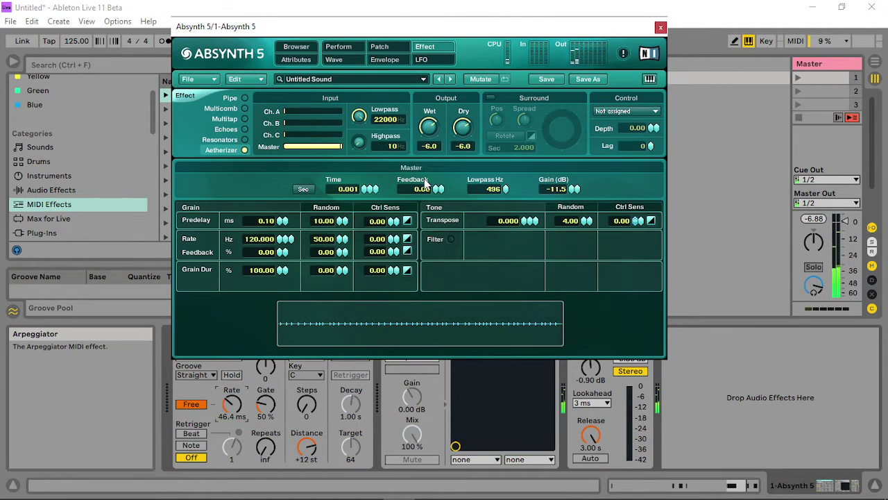
- Set the Aetherizer's grain predelay to 144.82 ms with 0 random amount, grain feedback to 59% and grain duration to 0%
{"action": "left_click_drag", "start_coordinate": [340, 221], "coordinate": [339, 260]}
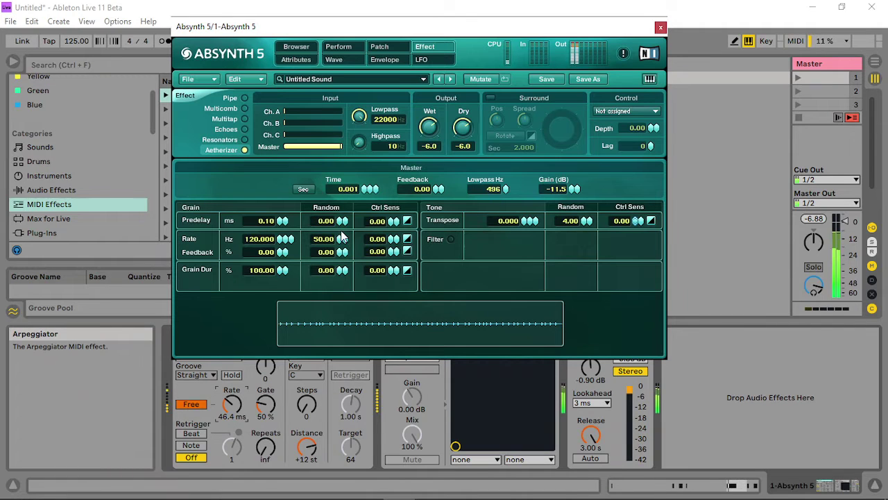
{"action": "left_click_drag", "start_coordinate": [292, 223], "coordinate": [287, 140]}
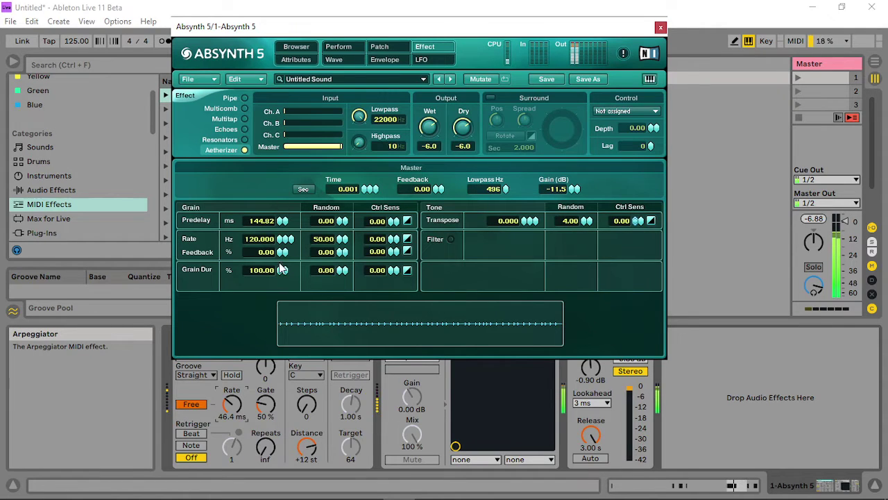
{"action": "left_click_drag", "start_coordinate": [282, 253], "coordinate": [298, 149]}
{"action": "left_click_drag", "start_coordinate": [282, 252], "coordinate": [276, 325]}
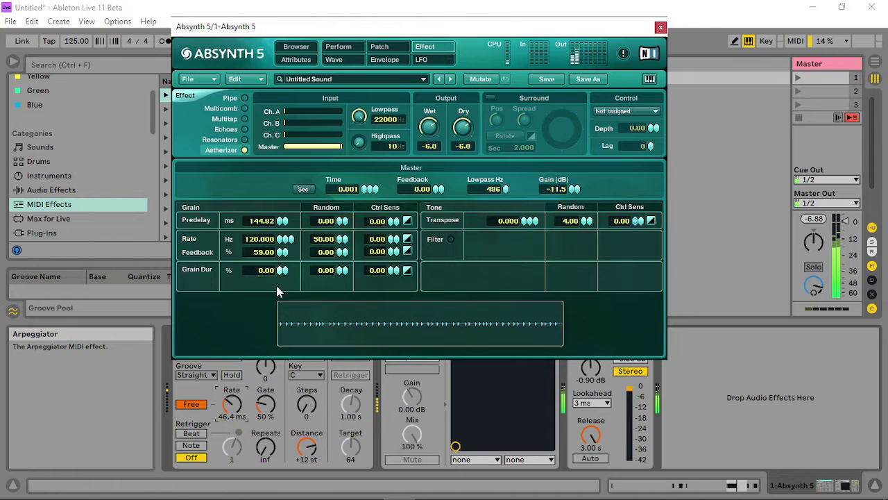
- Set the Aetherizer's grain duration to 26%, rate to 20 Hz with 0 random, predelay to 0.10 ms and feedback to 3%
{"action": "left_click_drag", "start_coordinate": [280, 282], "coordinate": [281, 268]}
{"action": "left_click_drag", "start_coordinate": [280, 237], "coordinate": [279, 264]}
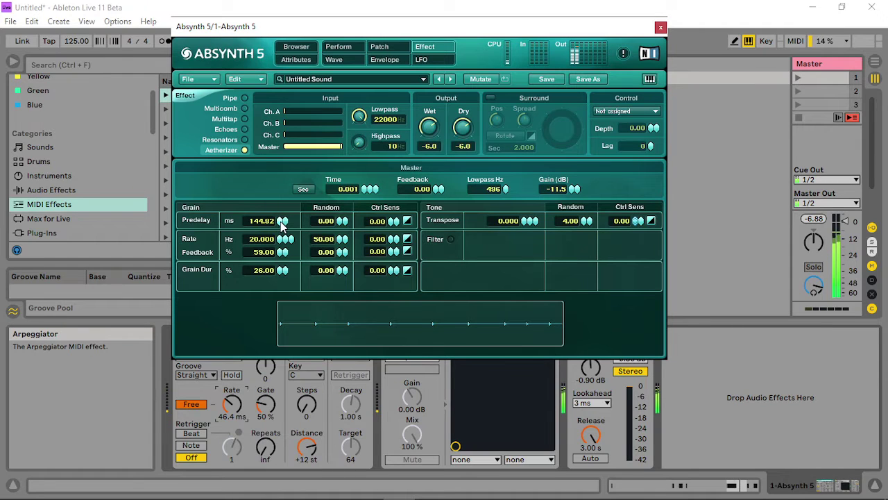
{"action": "left_click_drag", "start_coordinate": [282, 221], "coordinate": [268, 330]}
{"action": "left_click_drag", "start_coordinate": [283, 253], "coordinate": [274, 291]}
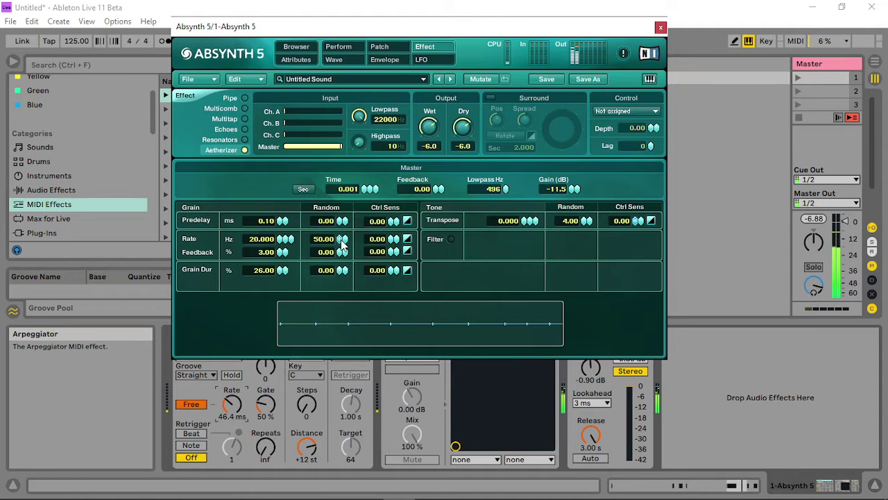
{"action": "left_click_drag", "start_coordinate": [343, 240], "coordinate": [426, 286]}
- Set the Aetherizer's transpose to 24 with 0 random amount and assign the transpose to Audio Mod A
{"action": "left_click_drag", "start_coordinate": [527, 229], "coordinate": [528, 216]}
{"action": "right_click", "coordinate": [527, 217]}
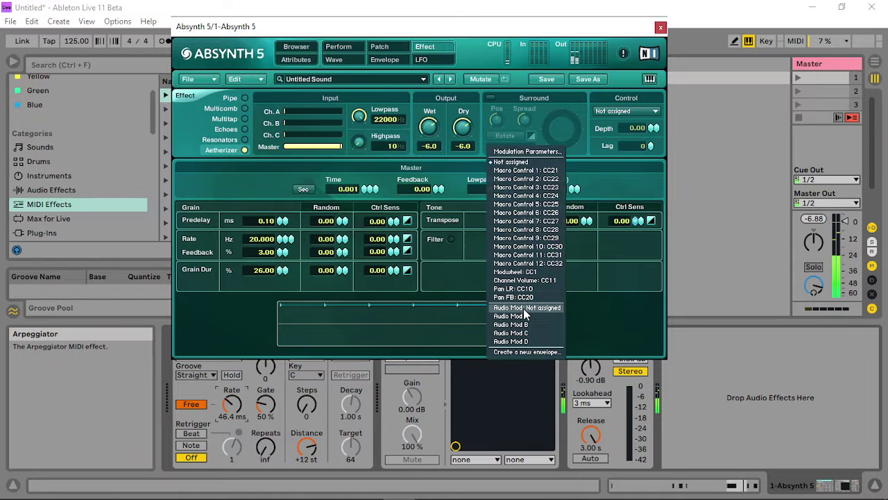
{"action": "left_click", "coordinate": [526, 307]}
{"action": "right_click", "coordinate": [524, 225]}
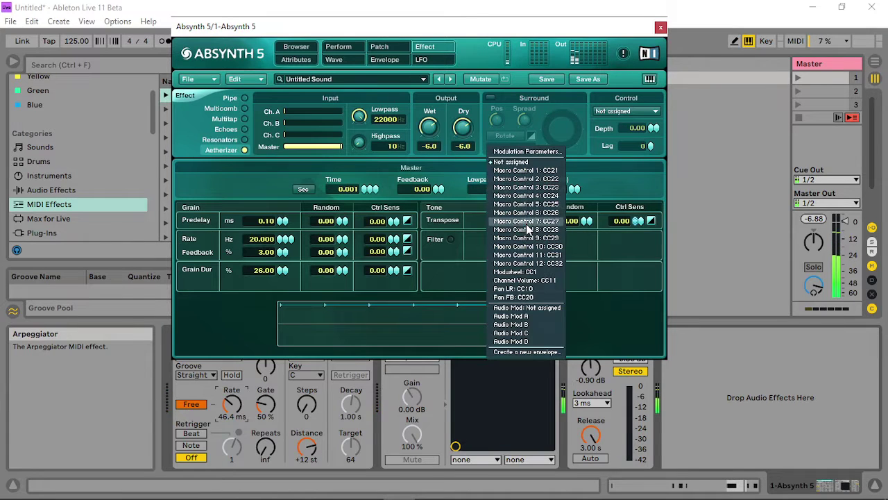
{"action": "left_click", "coordinate": [526, 321]}
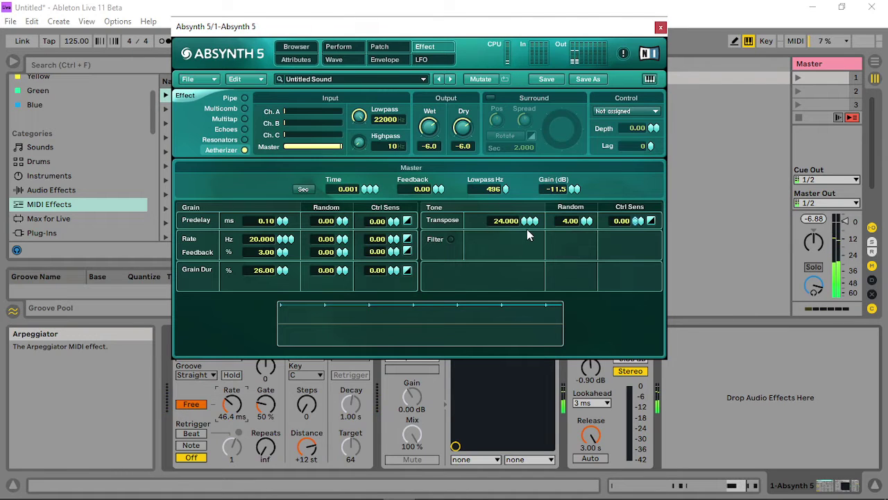
{"action": "left_click_drag", "start_coordinate": [586, 220], "coordinate": [591, 321]}
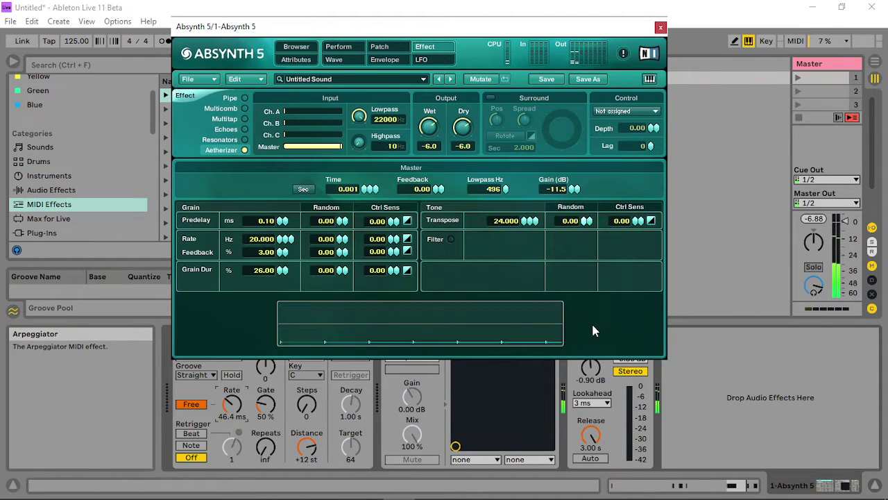
- Invert the audio modulation of the Effect Gran Transpose parameter and set its depth to 70%
{"action": "left_click", "coordinate": [340, 48]}
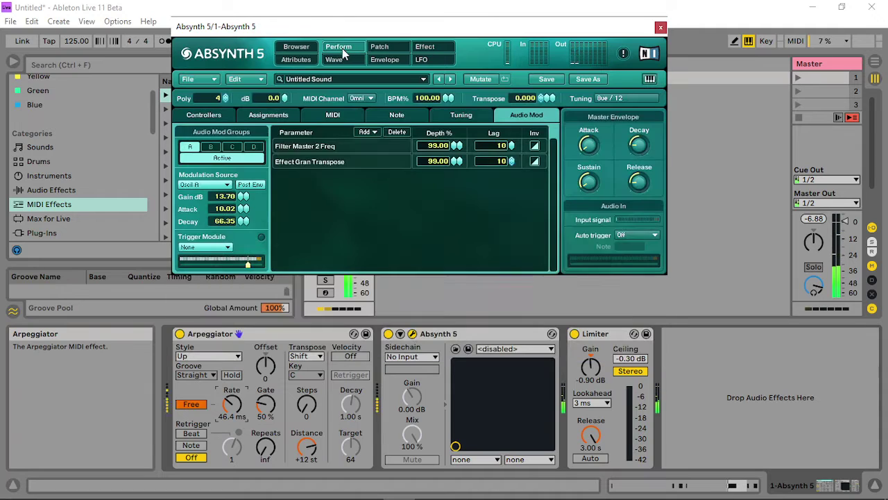
{"action": "left_click", "coordinate": [534, 161]}
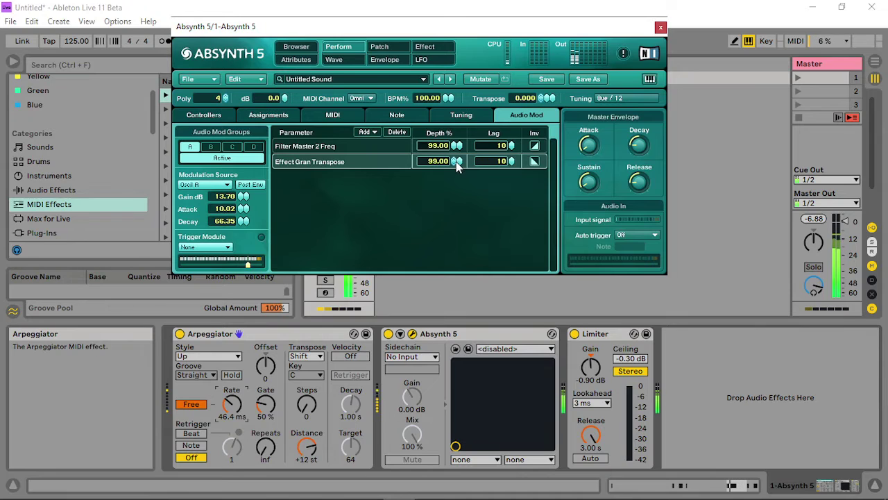
{"action": "left_click_drag", "start_coordinate": [456, 162], "coordinate": [452, 186]}
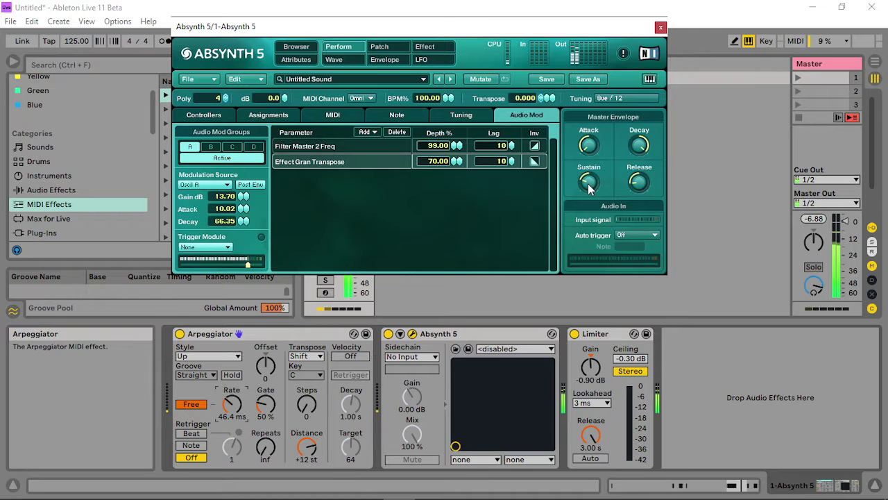
- Set Osc A's main transpose to 4 and create a new envelope for its pitch
{"action": "left_click", "coordinate": [381, 47]}
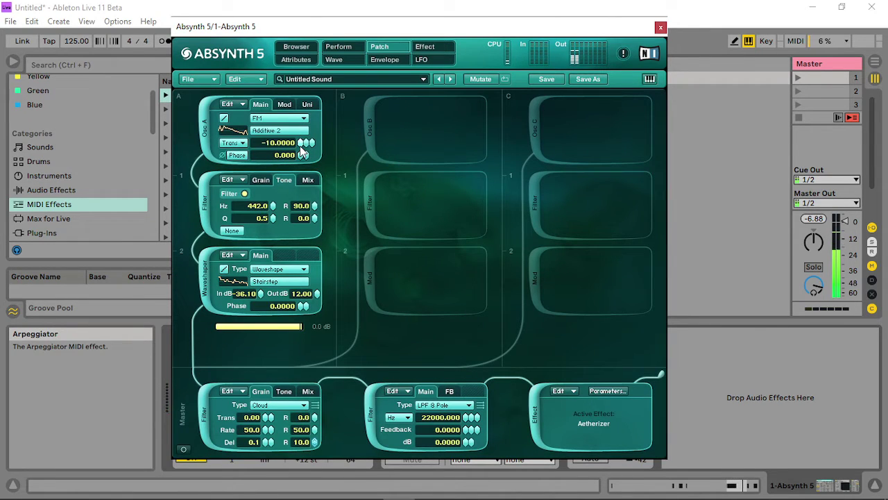
{"action": "mouse_move", "coordinate": [298, 149]}
{"action": "left_mouse_down"}
{"action": "mouse_move", "coordinate": [299, 138]}
{"action": "mouse_move", "coordinate": [308, 144]}
{"action": "mouse_move", "coordinate": [297, 148]}
{"action": "mouse_move", "coordinate": [309, 143]}
{"action": "left_mouse_up"}
{"action": "right_click", "coordinate": [302, 144]}
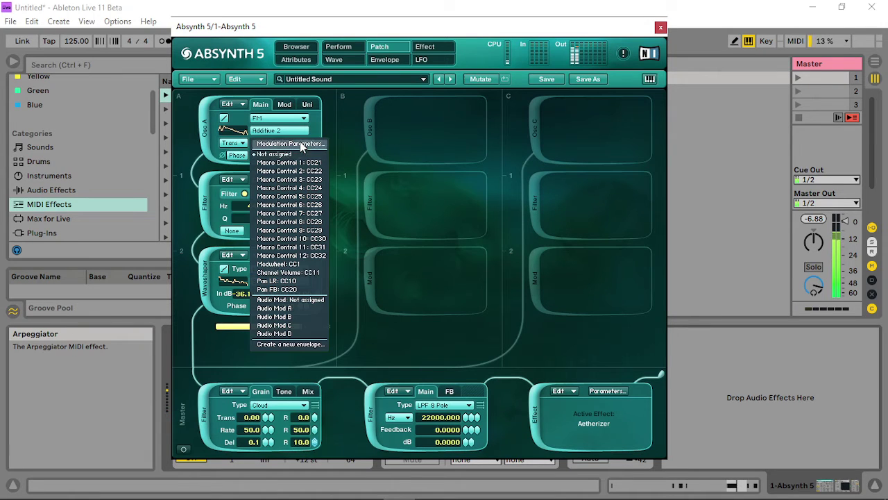
{"action": "left_click", "coordinate": [309, 343]}
- Set the pitch envelope's decay ADSR time to 0 and move its decay breakpoint to 1.5235 s with transpose -2
{"action": "left_click", "coordinate": [364, 188]}
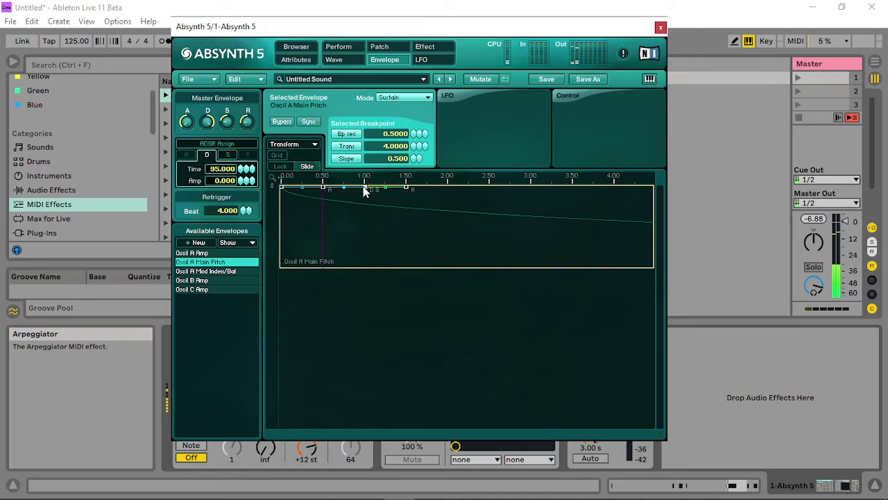
{"action": "left_click_drag", "start_coordinate": [241, 169], "coordinate": [255, 406]}
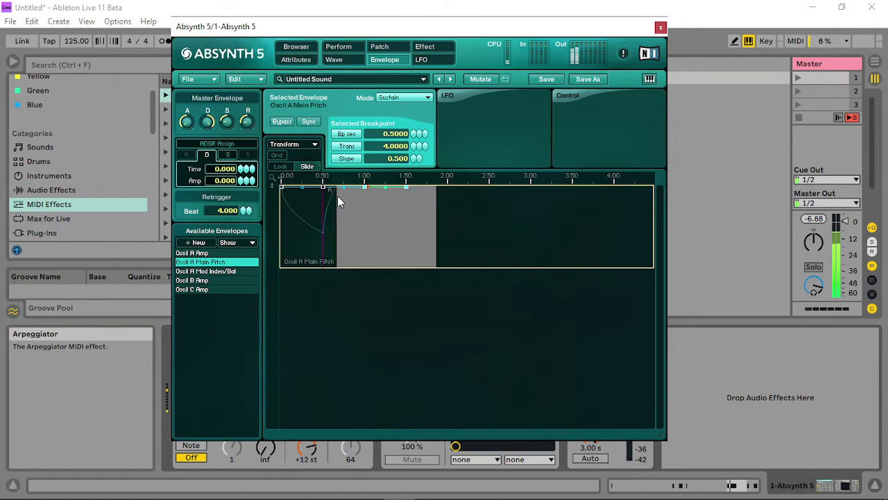
{"action": "left_click_drag", "start_coordinate": [363, 189], "coordinate": [449, 211]}
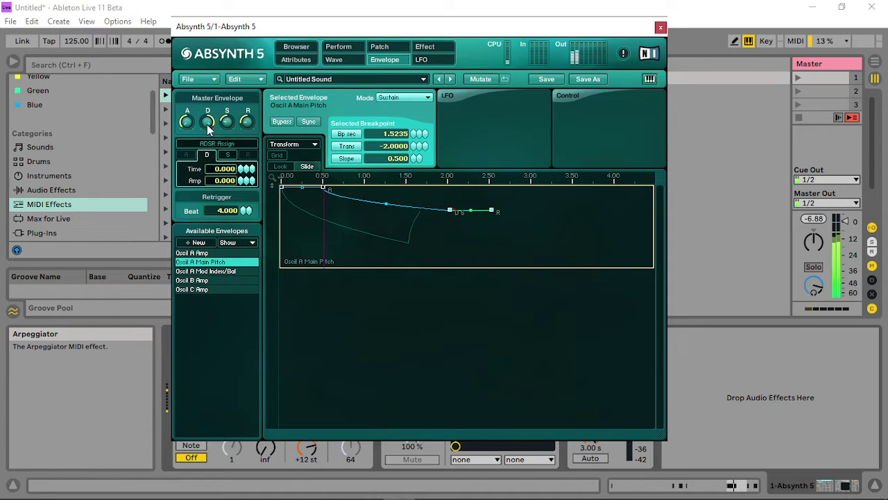
{"action": "left_click", "coordinate": [207, 154]}
- Set the master Cloud filter's tone to 1250 Hz with Q 0.5, adjust its mix balance and toggle the tone filter
{"action": "left_click", "coordinate": [398, 49]}
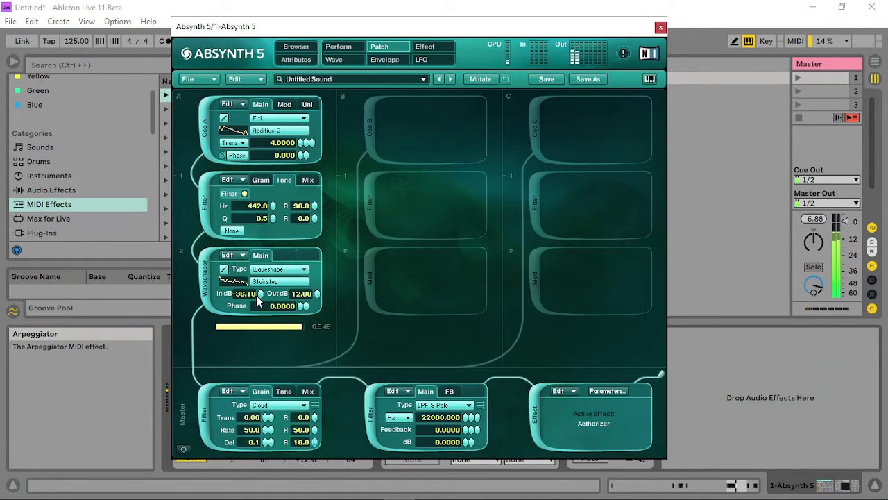
{"action": "left_click", "coordinate": [286, 390]}
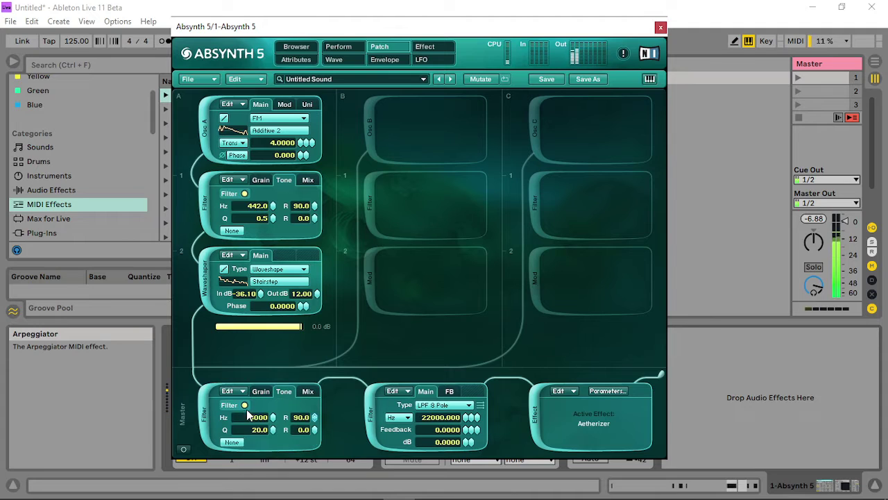
{"action": "mouse_move", "coordinate": [273, 429]}
{"action": "left_mouse_down"}
{"action": "mouse_move", "coordinate": [277, 410]}
{"action": "mouse_move", "coordinate": [277, 418]}
{"action": "left_mouse_up"}
{"action": "left_click", "coordinate": [307, 392]}
{"action": "left_click_drag", "start_coordinate": [301, 429], "coordinate": [272, 429]}
{"action": "left_click", "coordinate": [284, 390]}
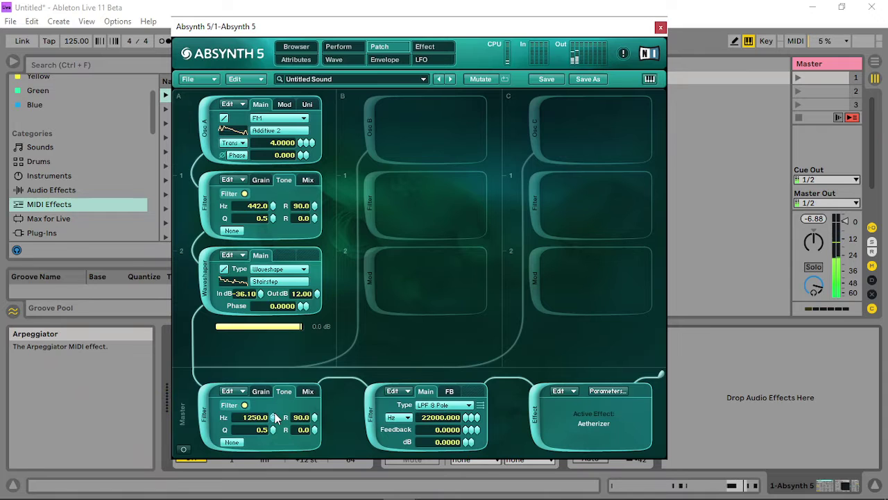
{"action": "left_click", "coordinate": [245, 405]}
- Set the master Cloud filter's grain transpose to 12 and assign it to Audio Mod A
{"action": "left_click", "coordinate": [261, 391]}
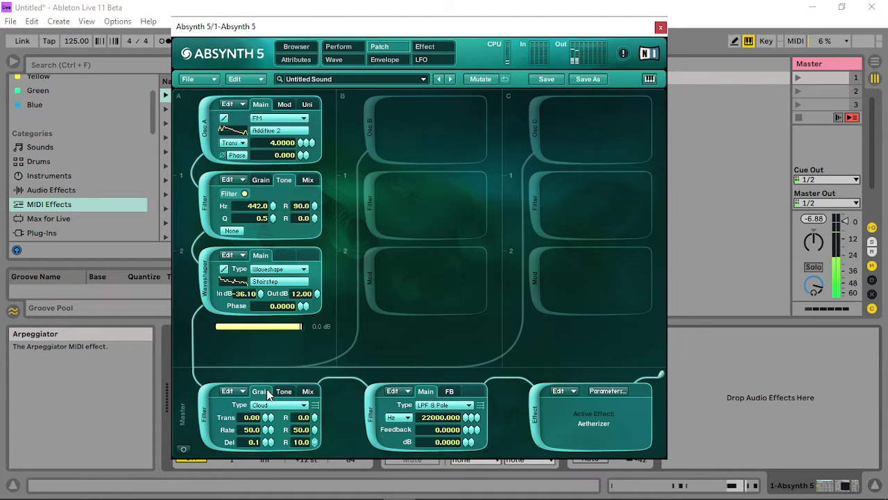
{"action": "left_click_drag", "start_coordinate": [269, 421], "coordinate": [268, 415]}
{"action": "right_click", "coordinate": [269, 418]}
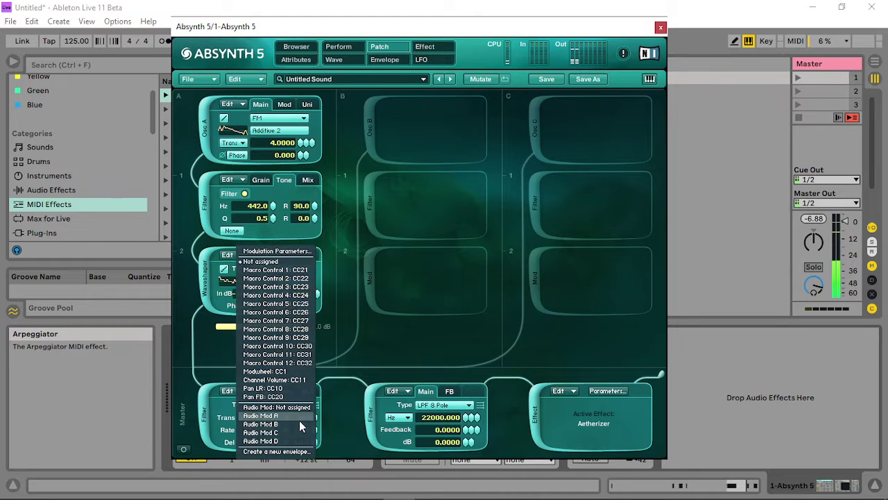
{"action": "left_click", "coordinate": [286, 415]}
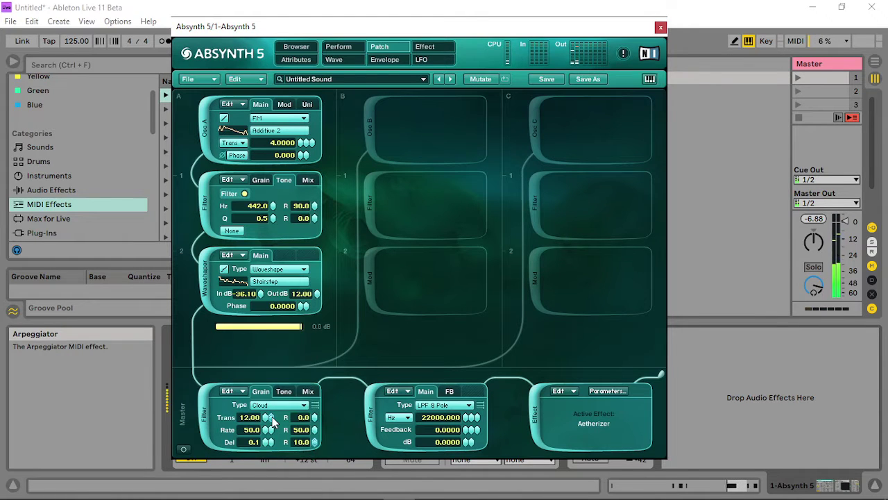
- Invert the Filter Master 1 Cloud Transpose modulation and set its depth to 0% and lag to 2
{"action": "left_click", "coordinate": [346, 48]}
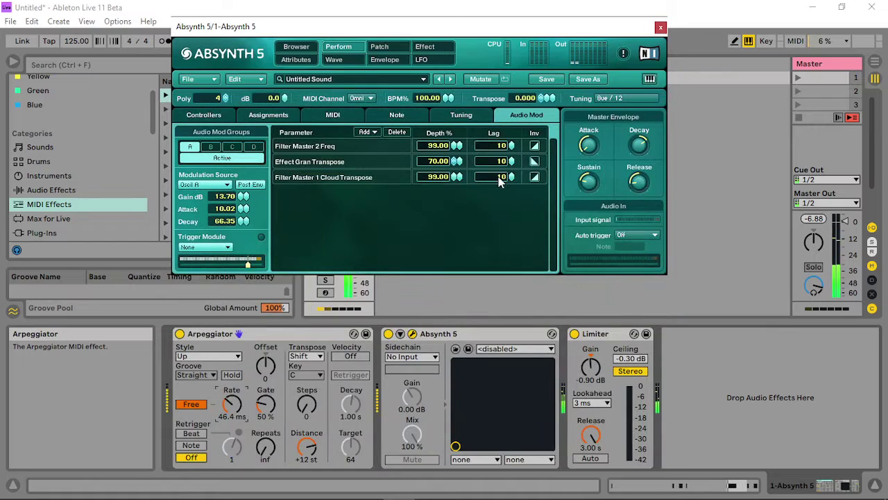
{"action": "mouse_move", "coordinate": [511, 178]}
{"action": "left_mouse_down"}
{"action": "mouse_move", "coordinate": [519, 66]}
{"action": "mouse_move", "coordinate": [517, 179]}
{"action": "left_mouse_up"}
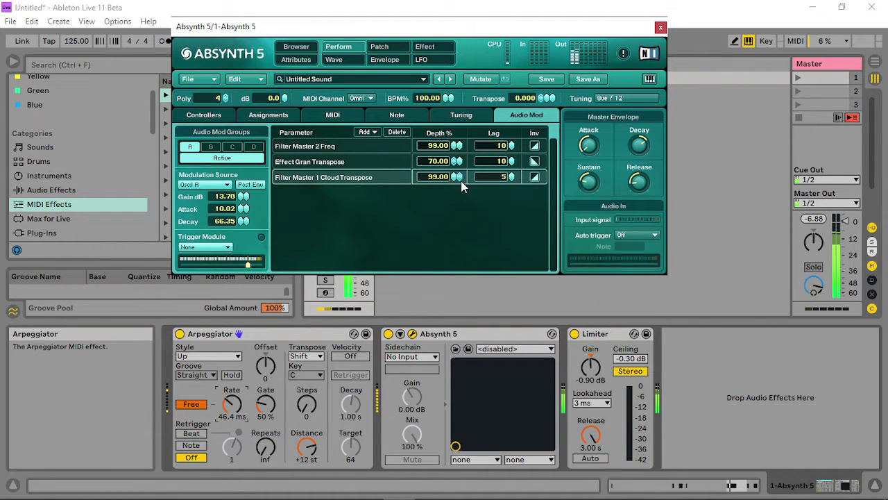
{"action": "left_click_drag", "start_coordinate": [451, 196], "coordinate": [446, 220]}
{"action": "left_click_drag", "start_coordinate": [459, 177], "coordinate": [471, 68]}
{"action": "left_click", "coordinate": [533, 177]}
{"action": "left_click_drag", "start_coordinate": [514, 176], "coordinate": [516, 103]}
{"action": "left_click_drag", "start_coordinate": [512, 179], "coordinate": [513, 301]}
{"action": "left_click_drag", "start_coordinate": [454, 178], "coordinate": [451, 266]}
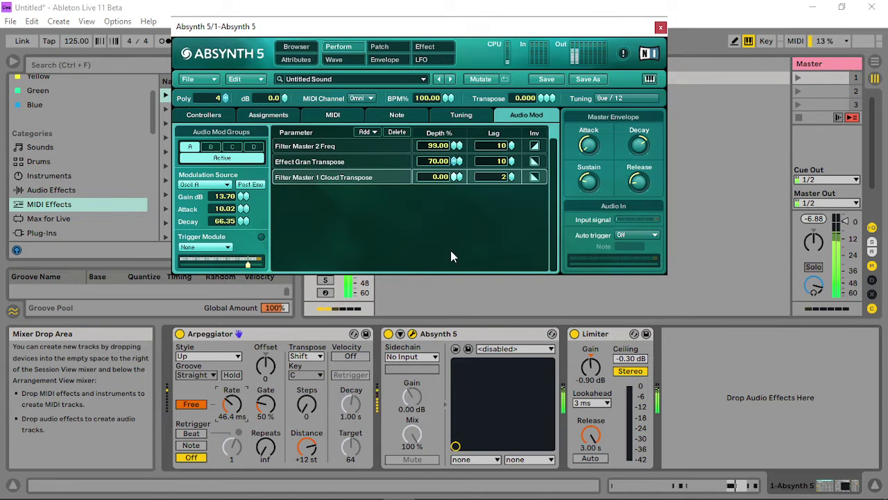
- Switch the master Cloud filter's channel mode, set the waveshaper input to -38.20 dB and the Cloud transpose random to 100
{"action": "left_click", "coordinate": [380, 46]}
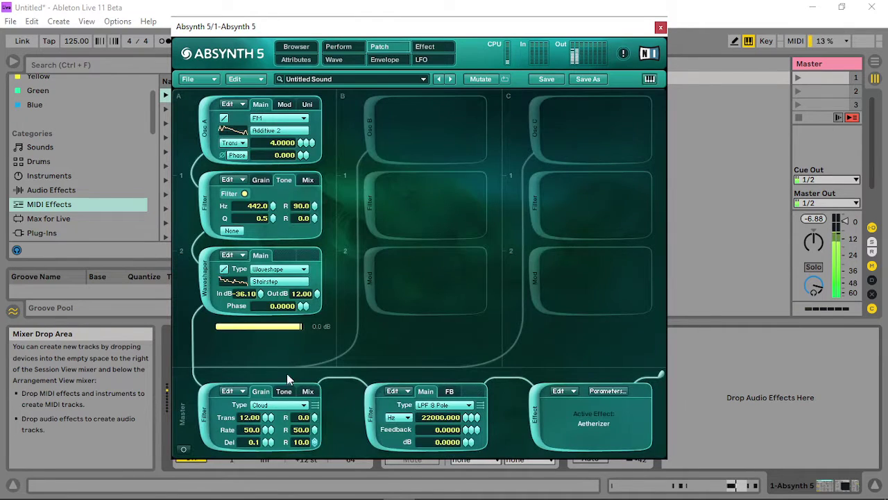
{"action": "left_click", "coordinate": [316, 407]}
{"action": "mouse_move", "coordinate": [262, 294]}
{"action": "left_mouse_down"}
{"action": "mouse_move", "coordinate": [270, 222]}
{"action": "mouse_move", "coordinate": [262, 361]}
{"action": "mouse_move", "coordinate": [269, 308]}
{"action": "left_mouse_up"}
{"action": "left_click_drag", "start_coordinate": [316, 417], "coordinate": [315, 366]}
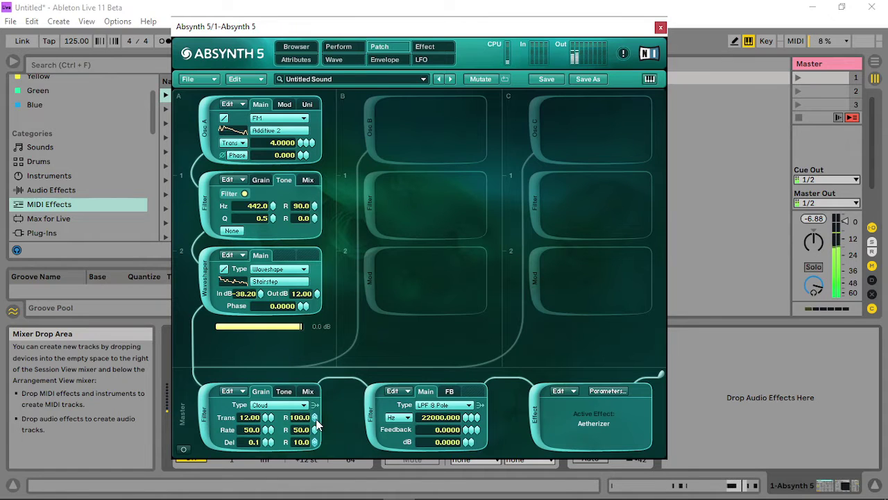
- Set the master Cloud filter's mix balance to 89
{"action": "left_click", "coordinate": [285, 391]}
{"action": "left_click", "coordinate": [310, 393]}
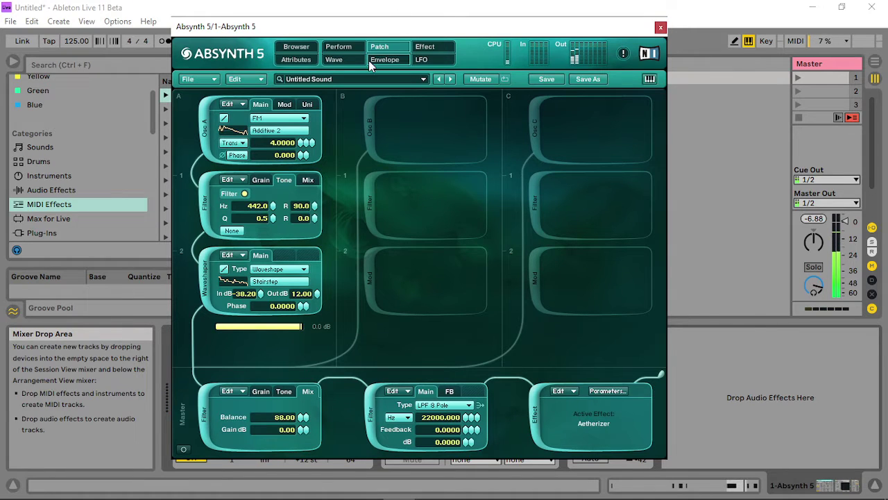
{"action": "left_click_drag", "start_coordinate": [307, 410], "coordinate": [307, 489]}
{"action": "left_click_drag", "start_coordinate": [303, 417], "coordinate": [316, 354]}
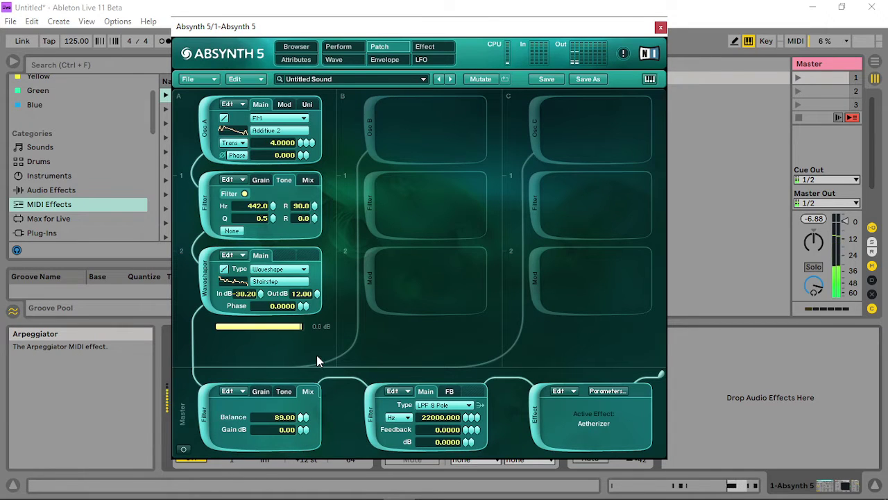
- Try other depths for the Cloud Transpose modulation, and invert the Filter Master 2 Freq modulation with a depth of 13%
{"action": "left_click", "coordinate": [355, 47]}
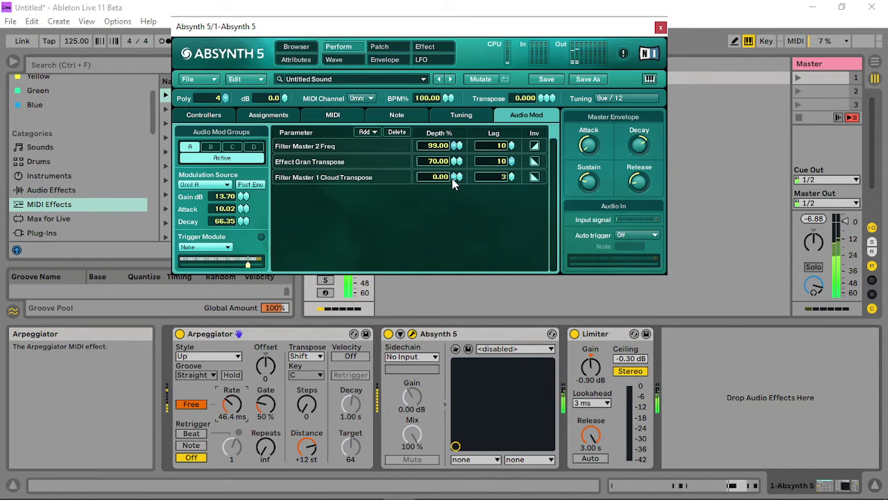
{"action": "left_click_drag", "start_coordinate": [456, 177], "coordinate": [516, 267]}
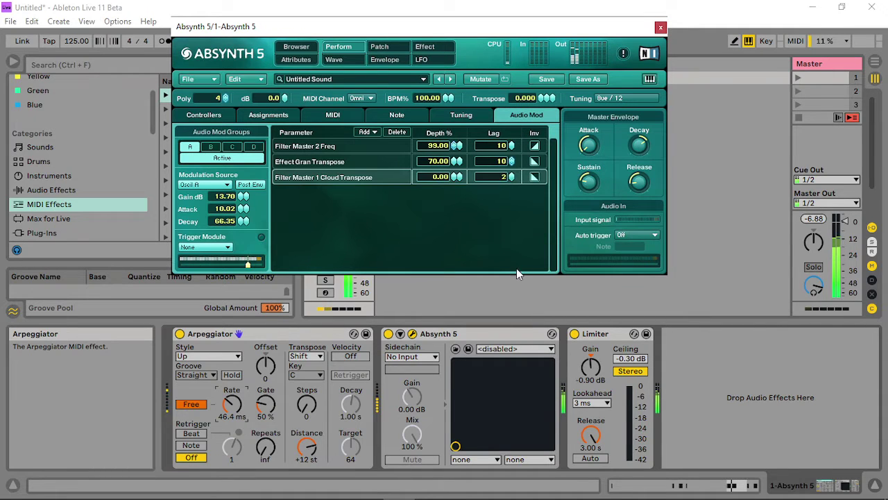
{"action": "left_click", "coordinate": [539, 146]}
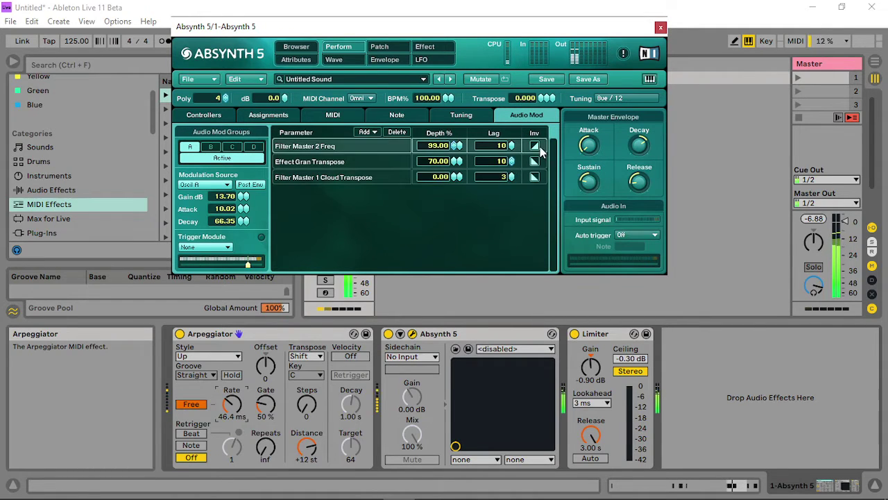
{"action": "left_click_drag", "start_coordinate": [459, 145], "coordinate": [444, 201]}
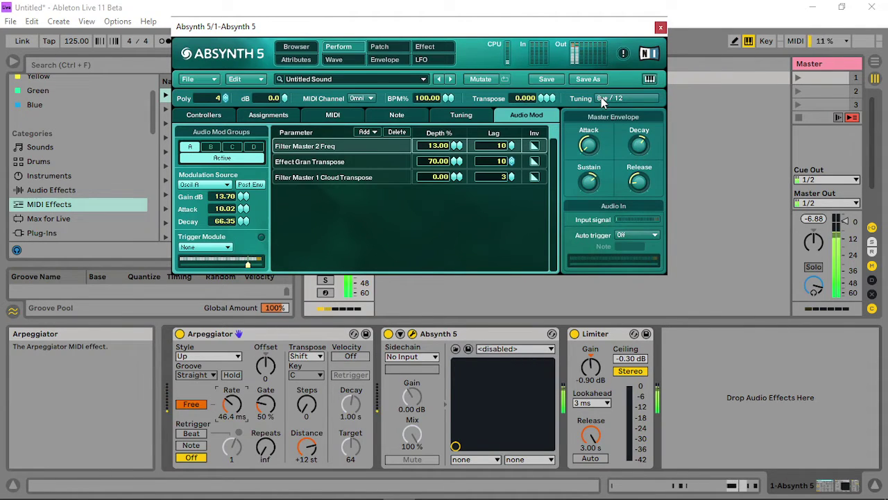
- Assign the master Cloud filter's transpose random amount to Audio Mod A and set that modulation's lag to 240
{"action": "left_click", "coordinate": [381, 48]}
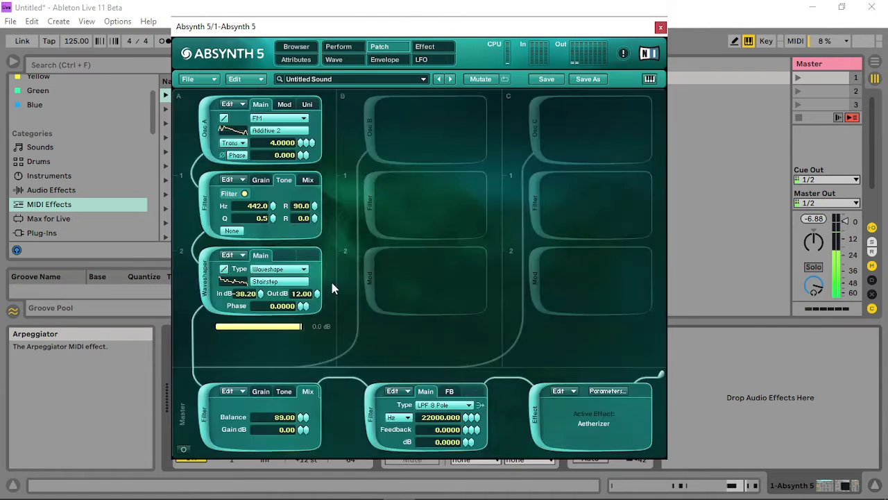
{"action": "left_click", "coordinate": [286, 391]}
{"action": "left_click", "coordinate": [261, 391]}
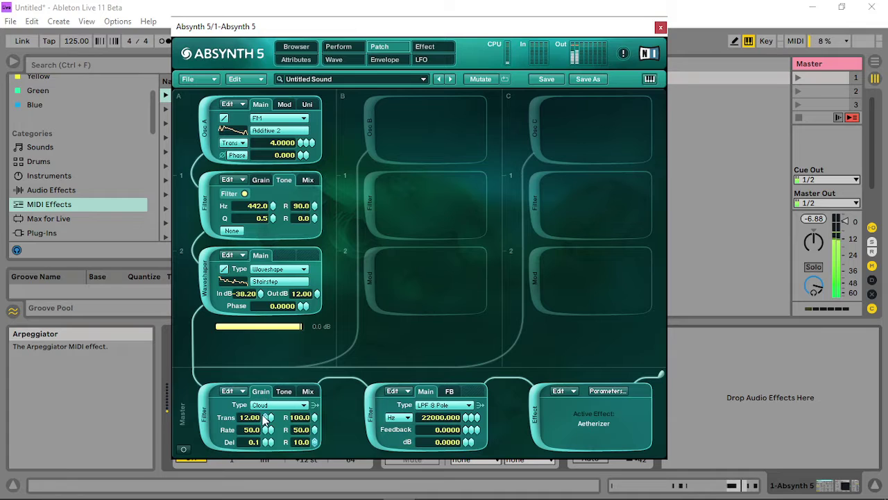
{"action": "left_click_drag", "start_coordinate": [315, 419], "coordinate": [327, 376]}
{"action": "right_click", "coordinate": [315, 420]}
{"action": "left_click", "coordinate": [324, 412]}
{"action": "left_click", "coordinate": [339, 47]}
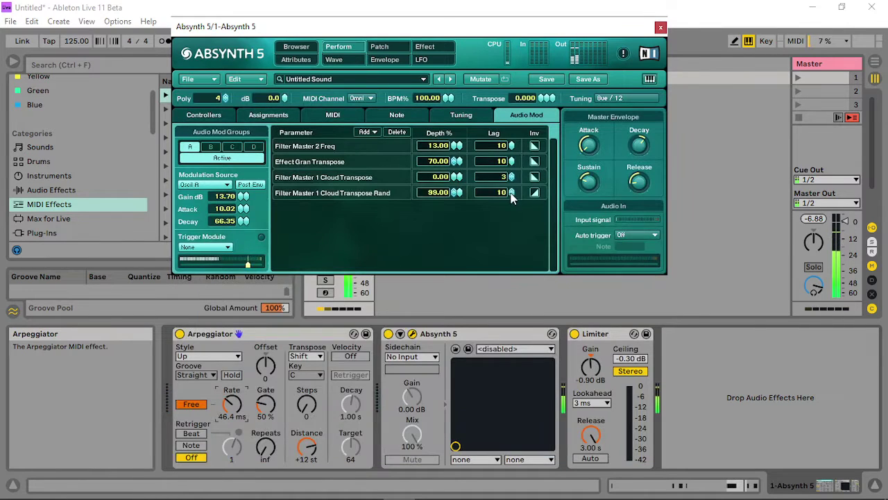
{"action": "left_click_drag", "start_coordinate": [511, 194], "coordinate": [534, 43]}
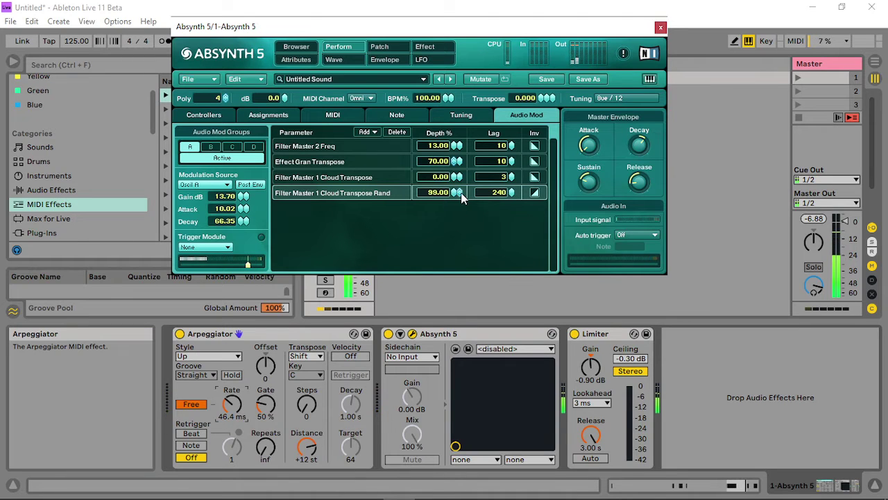
- Set the depth of the master Cloud filter's Transpose Rand audio modulation to 60% and invert it
{"action": "left_click_drag", "start_coordinate": [456, 195], "coordinate": [488, 223]}
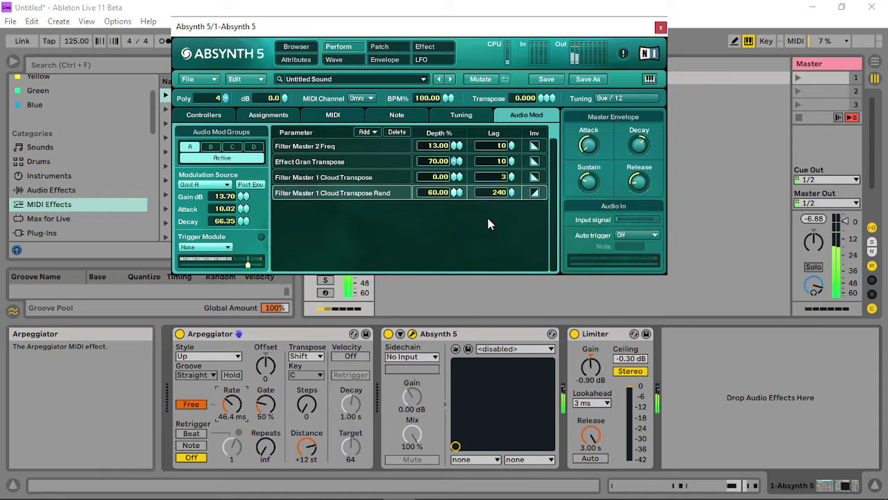
{"action": "left_click", "coordinate": [534, 193]}
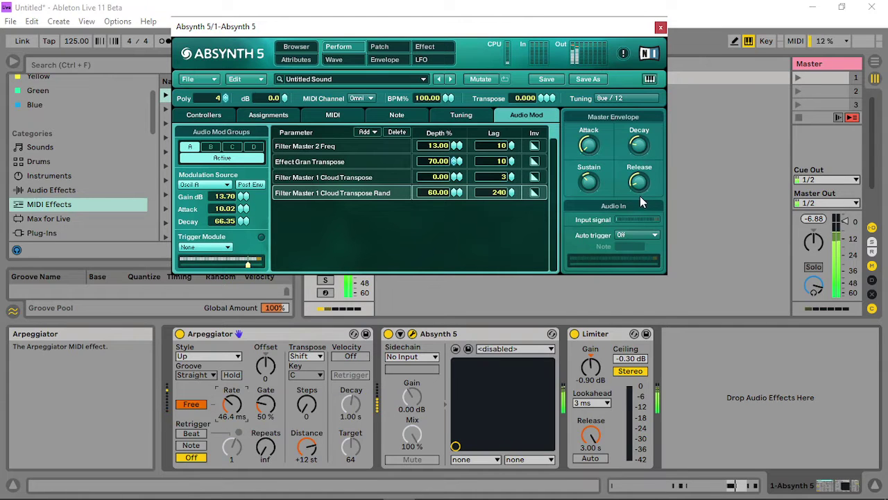
- Add oscillator B to the patch with a single sine wave and set its transposition to -47
{"action": "left_click", "coordinate": [381, 47]}
{"action": "left_click", "coordinate": [370, 131]}
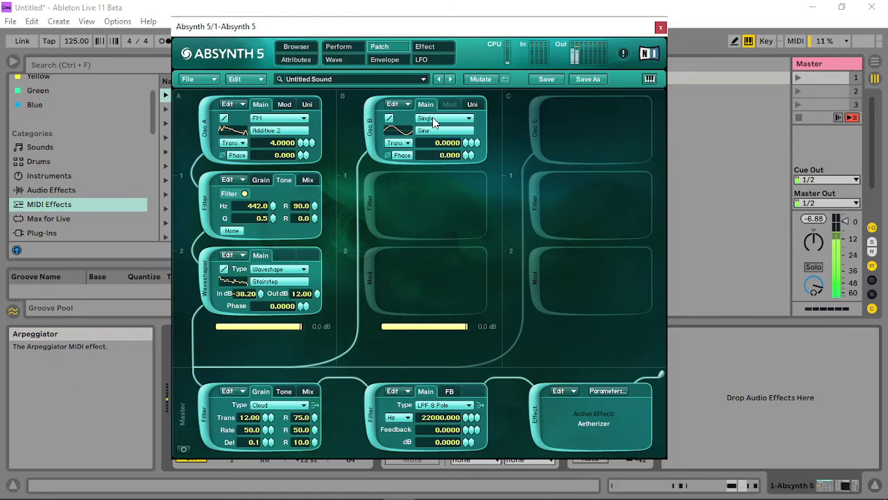
{"action": "left_click_drag", "start_coordinate": [474, 143], "coordinate": [427, 179]}
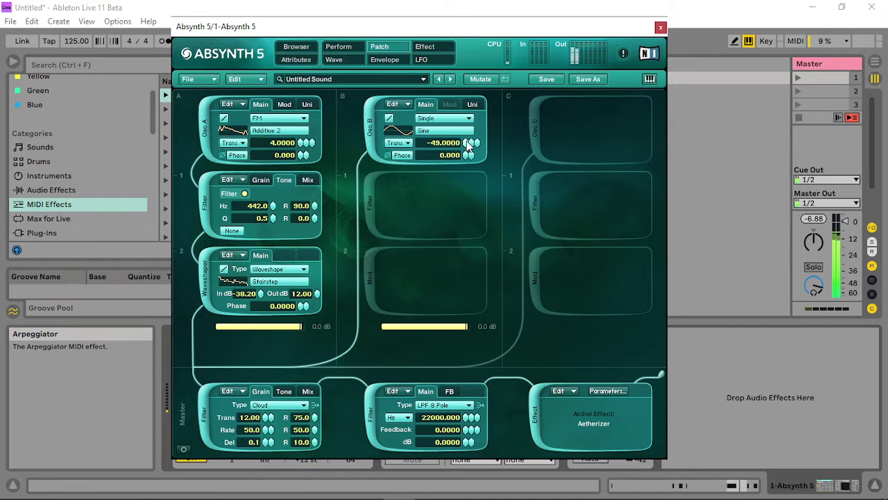
{"action": "left_click_drag", "start_coordinate": [469, 142], "coordinate": [460, 133]}
{"action": "left_click", "coordinate": [472, 104]}
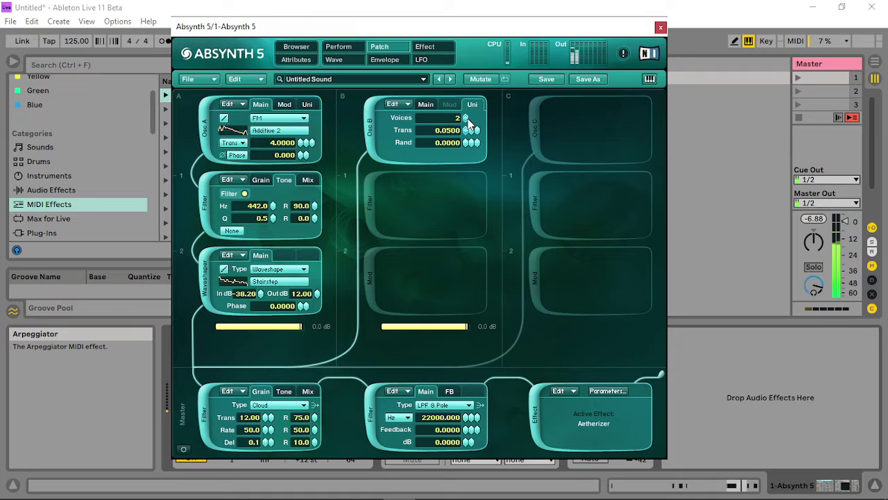
{"action": "left_click", "coordinate": [426, 104]}
- Add a waveshaper to channel B's first filter slot and choose Additive 1 as its wave
{"action": "left_click", "coordinate": [375, 219]}
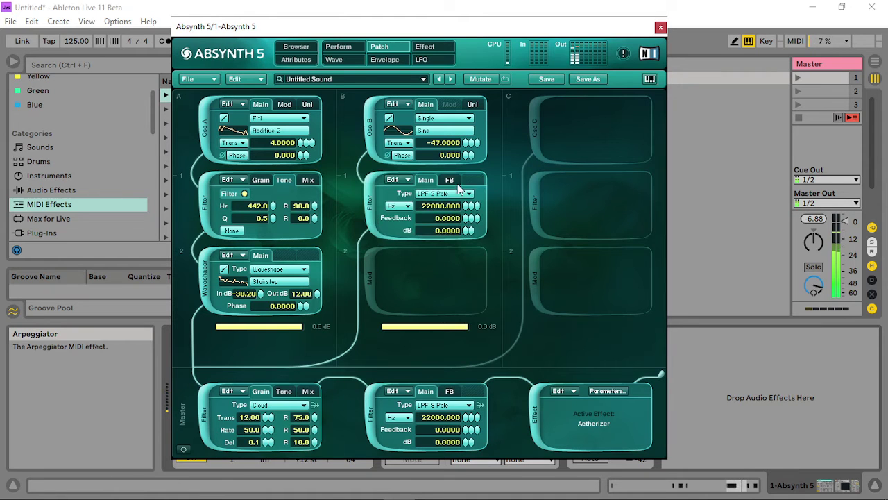
{"action": "left_click", "coordinate": [450, 194]}
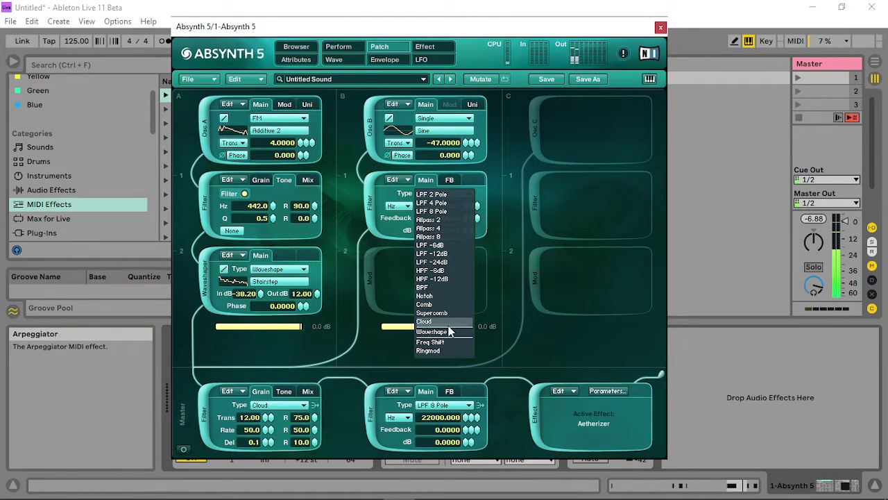
{"action": "left_click", "coordinate": [448, 332]}
{"action": "left_click", "coordinate": [438, 211]}
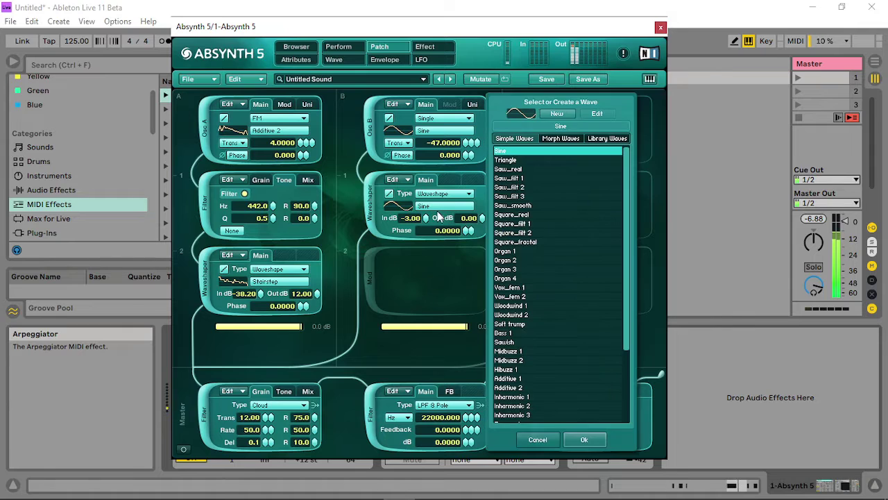
{"action": "left_click", "coordinate": [545, 405]}
{"action": "scroll", "coordinate": [531, 378], "scroll_direction": "down", "scroll_amount": 1}
{"action": "left_click", "coordinate": [520, 414]}
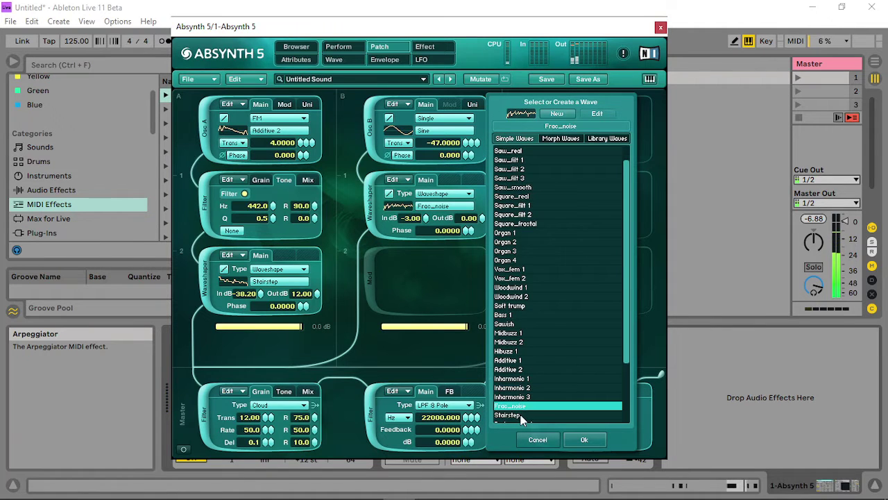
{"action": "left_click", "coordinate": [520, 360]}
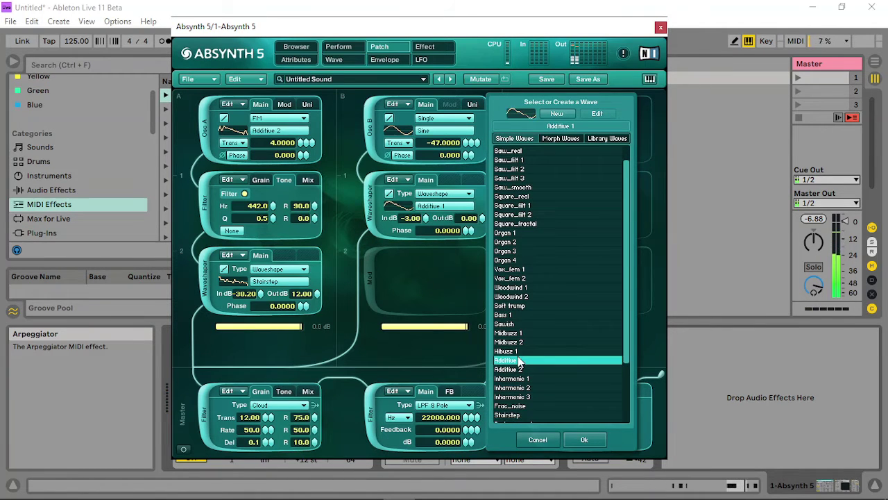
{"action": "left_click", "coordinate": [587, 439]}
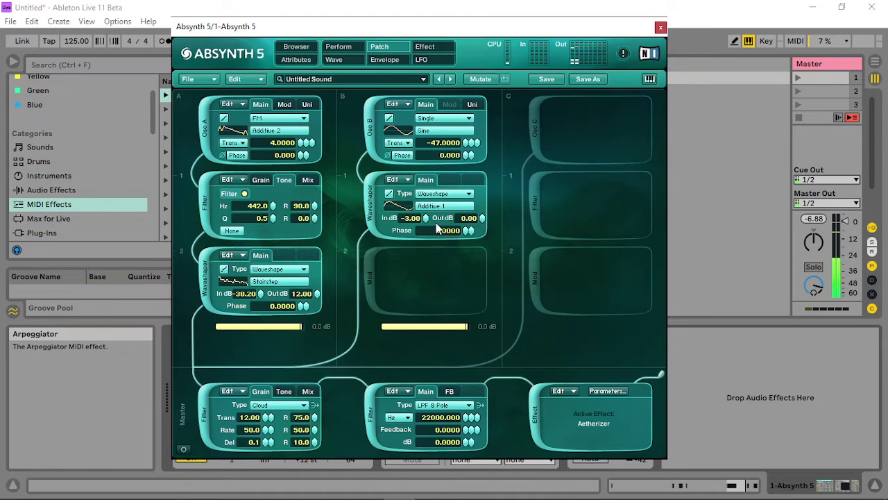
- Set channel B's waveshaper input to 12.00 dB and its output to 2.10 dB
{"action": "left_click_drag", "start_coordinate": [436, 222], "coordinate": [423, 326]}
{"action": "left_click_drag", "start_coordinate": [421, 384], "coordinate": [478, 72]}
{"action": "left_click_drag", "start_coordinate": [482, 218], "coordinate": [501, 43]}
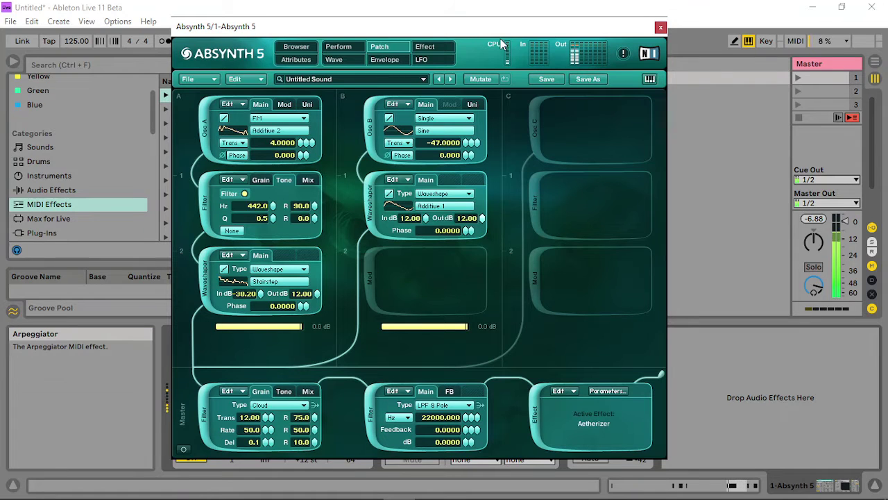
{"action": "left_click_drag", "start_coordinate": [489, 136], "coordinate": [482, 208]}
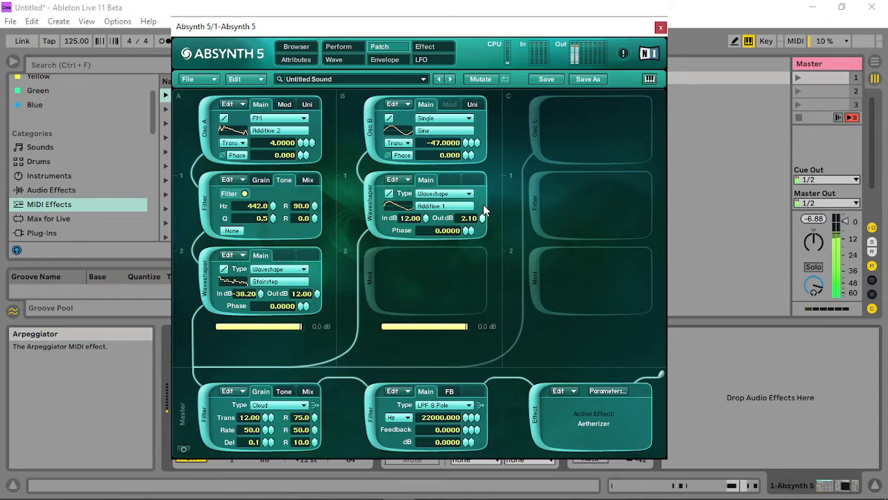
- Set channel A's Cloud filter mix balance to 5 and create an envelope for that balance
{"action": "left_click", "coordinate": [307, 180]}
{"action": "left_click_drag", "start_coordinate": [304, 205], "coordinate": [302, 281]}
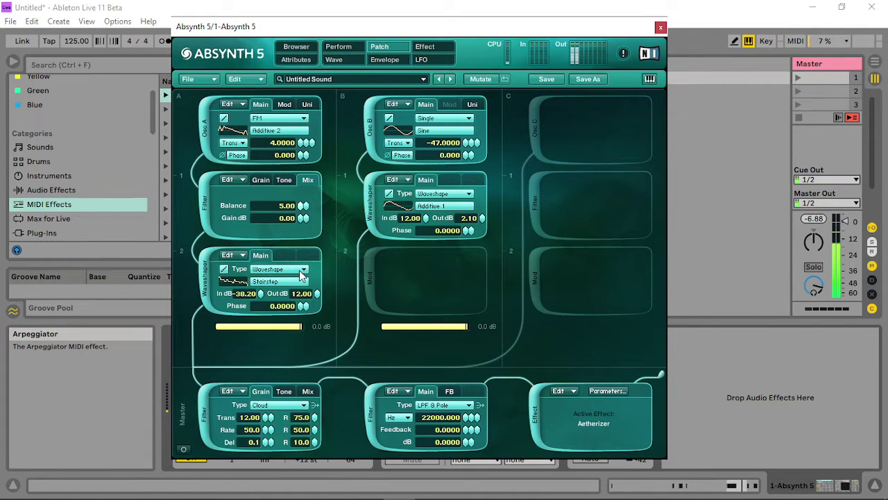
{"action": "right_click", "coordinate": [304, 205]}
{"action": "left_click", "coordinate": [302, 407]}
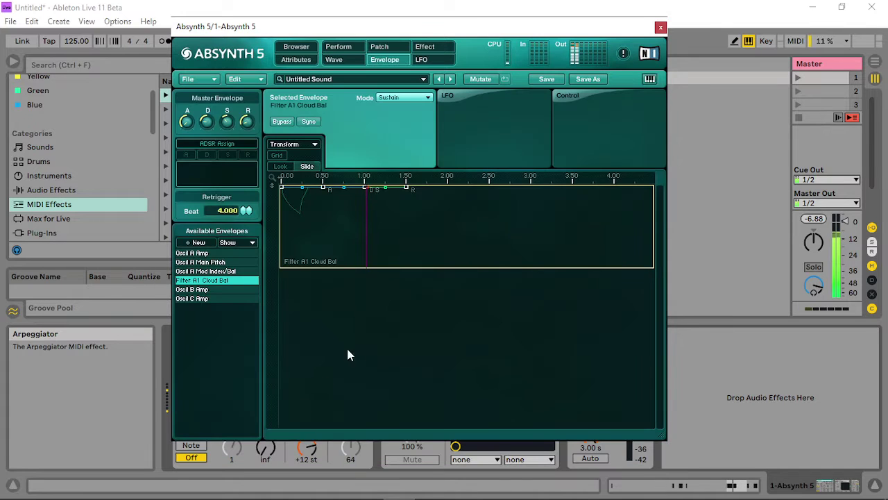
- Slide the points of the Filter A1 Cloud Bal envelope down to start at a balance of about 1
{"action": "left_click", "coordinate": [282, 187]}
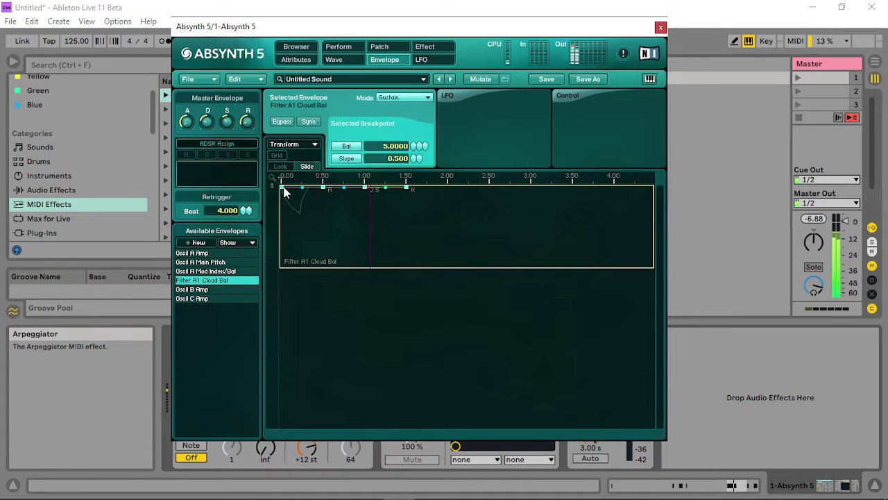
{"action": "left_click_drag", "start_coordinate": [282, 187], "coordinate": [280, 249]}
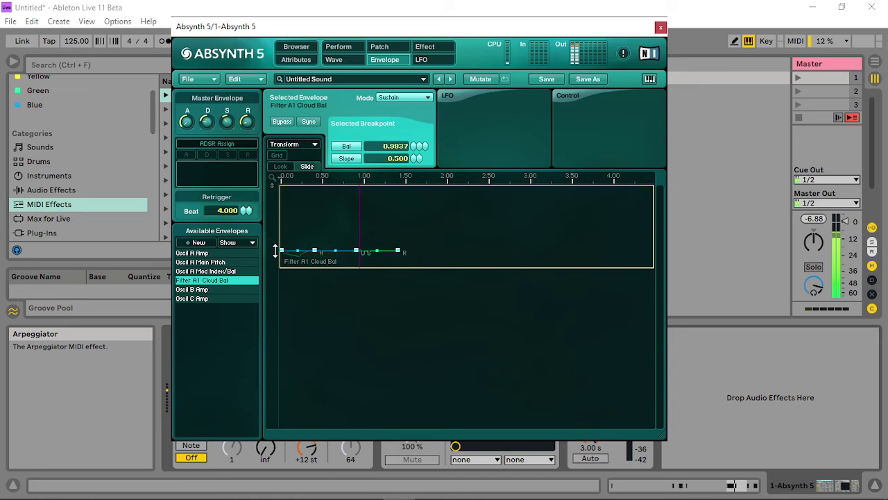
{"action": "left_click", "coordinate": [381, 47]}
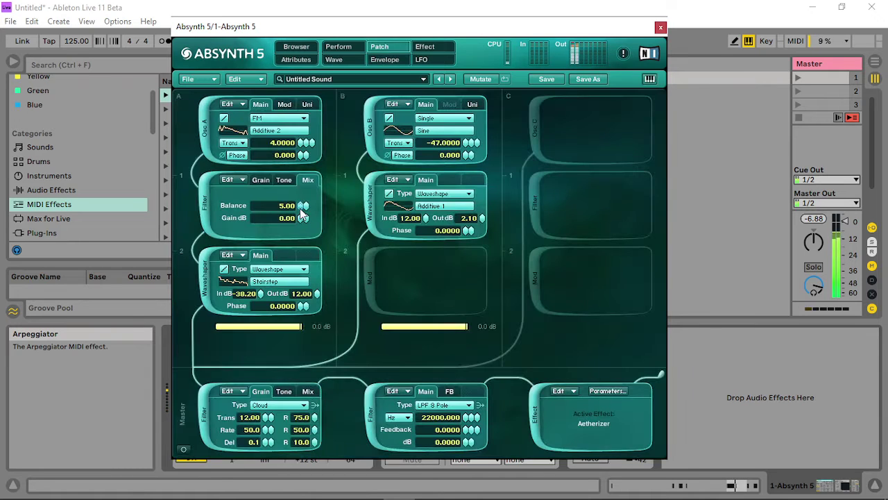
{"action": "left_click", "coordinate": [440, 51]}
{"action": "left_click", "coordinate": [384, 60]}
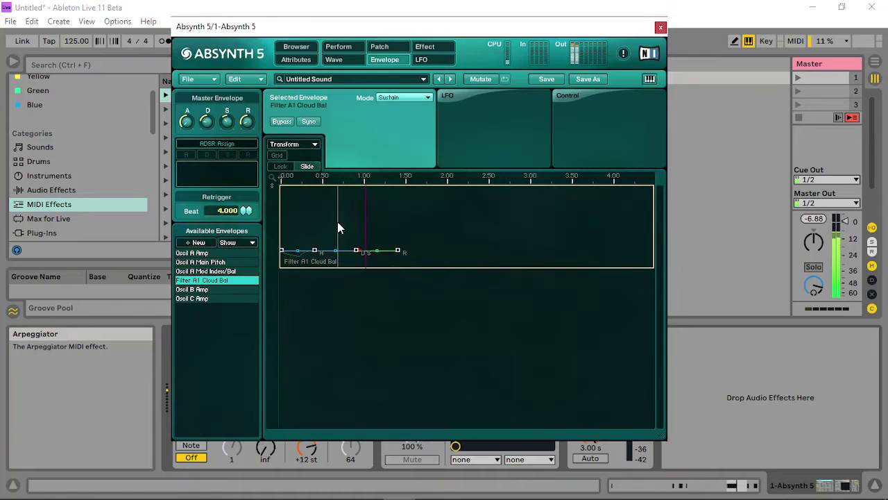
- Move the Cloud balance envelope's sustain breakpoint to 2.85 seconds and balance 100, and lower its ADSR decay time assignment
{"action": "left_click_drag", "start_coordinate": [329, 238], "coordinate": [430, 245]}
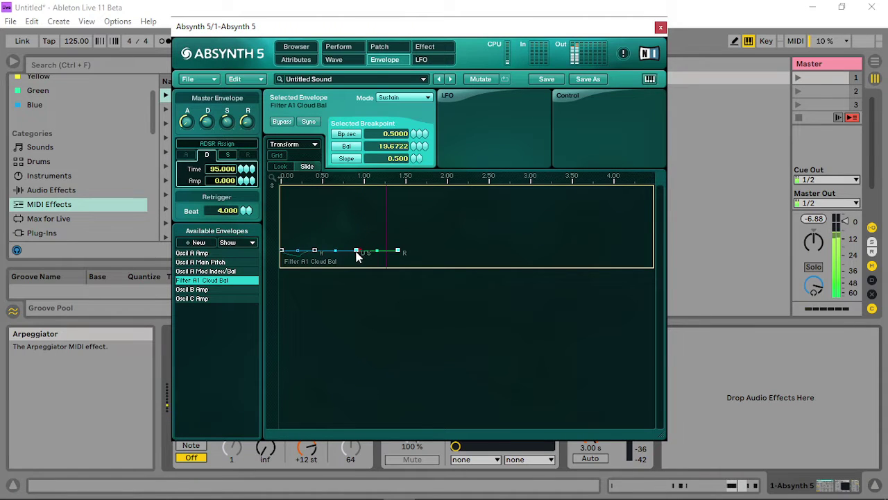
{"action": "left_click_drag", "start_coordinate": [356, 250], "coordinate": [551, 182]}
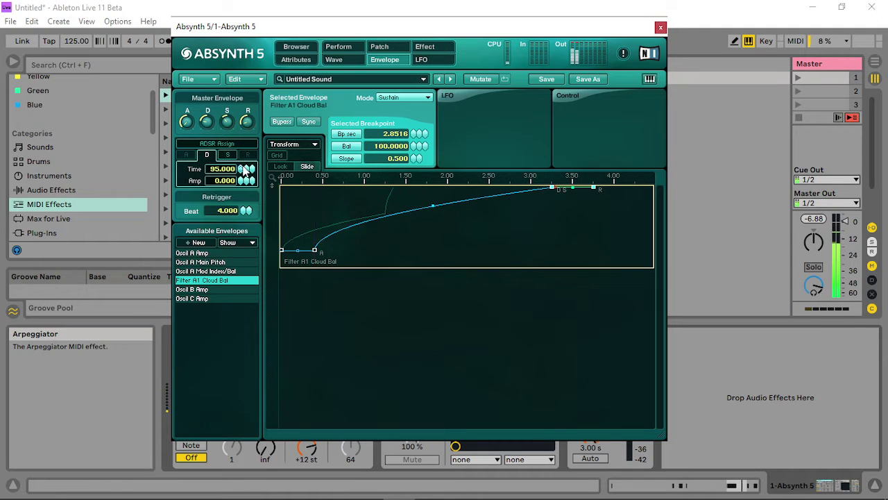
{"action": "left_click_drag", "start_coordinate": [244, 170], "coordinate": [241, 334]}
{"action": "left_click", "coordinate": [227, 154]}
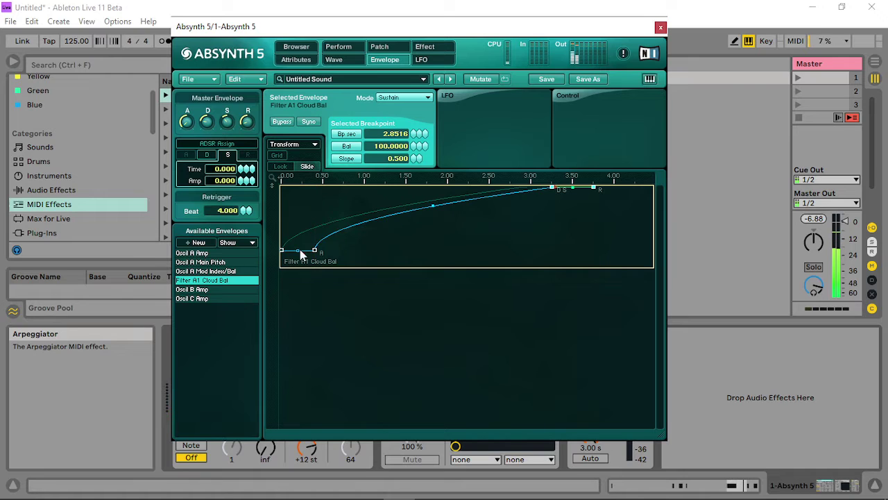
- Set the Cloud balance envelope's release time assignment to 100 and move the release breakpoint to about 0.43 seconds and balance 24
{"action": "left_click", "coordinate": [601, 224]}
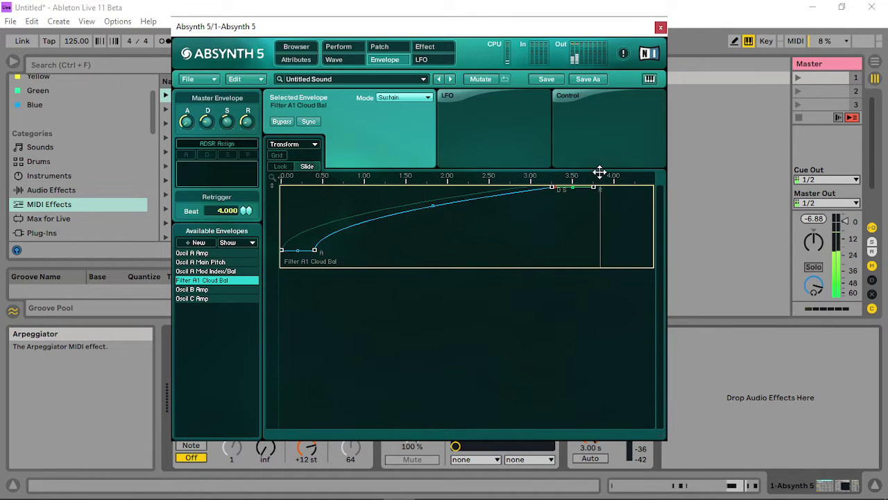
{"action": "left_click", "coordinate": [595, 189]}
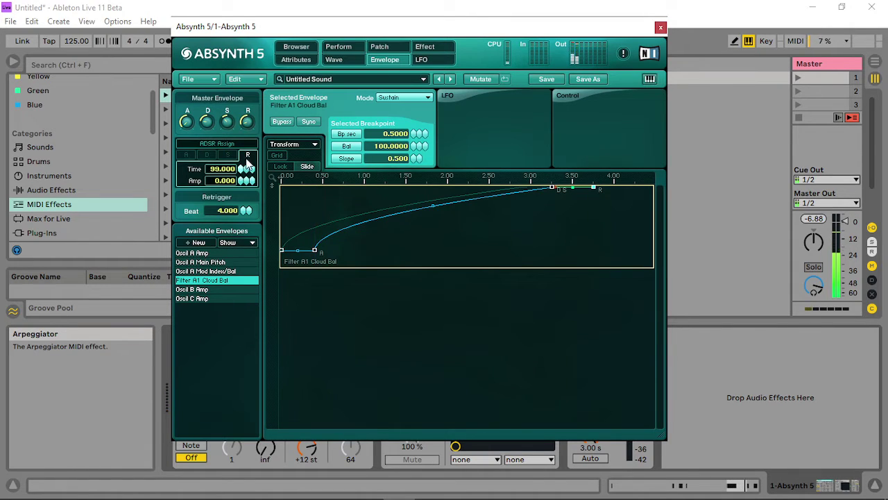
{"action": "left_click_drag", "start_coordinate": [242, 171], "coordinate": [247, 147]}
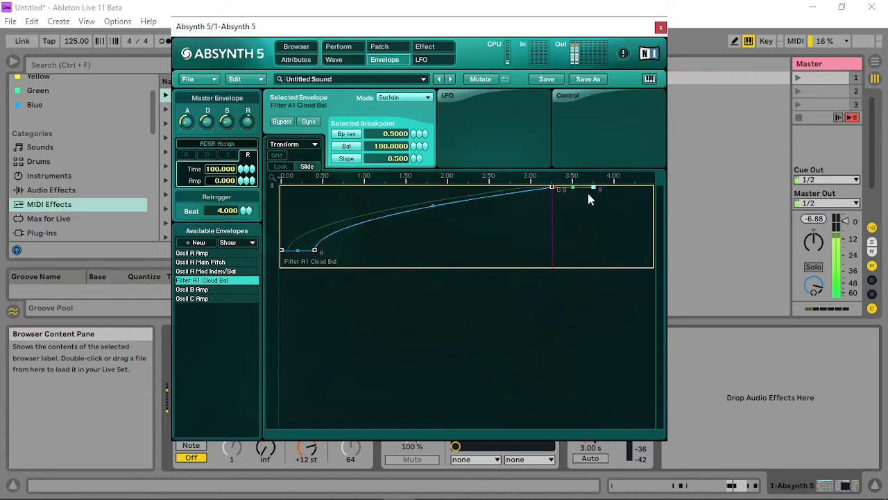
{"action": "left_click_drag", "start_coordinate": [589, 187], "coordinate": [586, 253]}
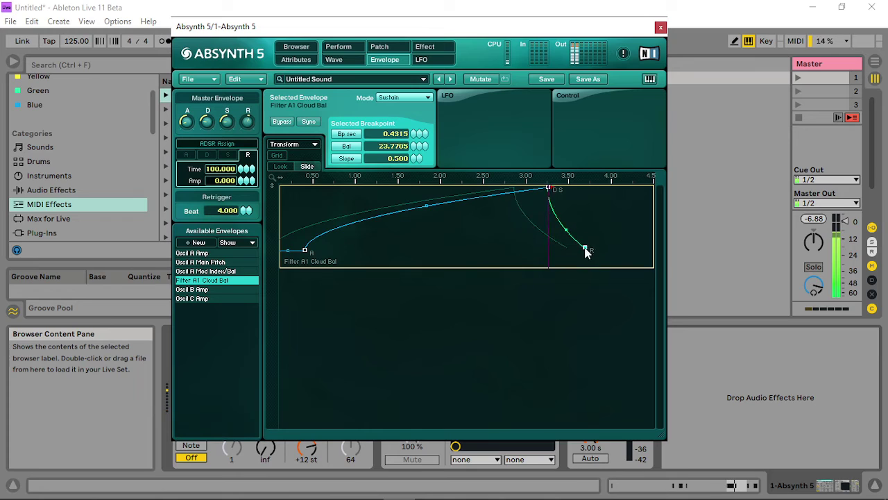
- Set the Oscil A Amp envelope's release time assignment to 0 and shorten its release breakpoint to about 0.11 seconds
{"action": "left_click", "coordinate": [237, 253]}
{"action": "left_click", "coordinate": [355, 267]}
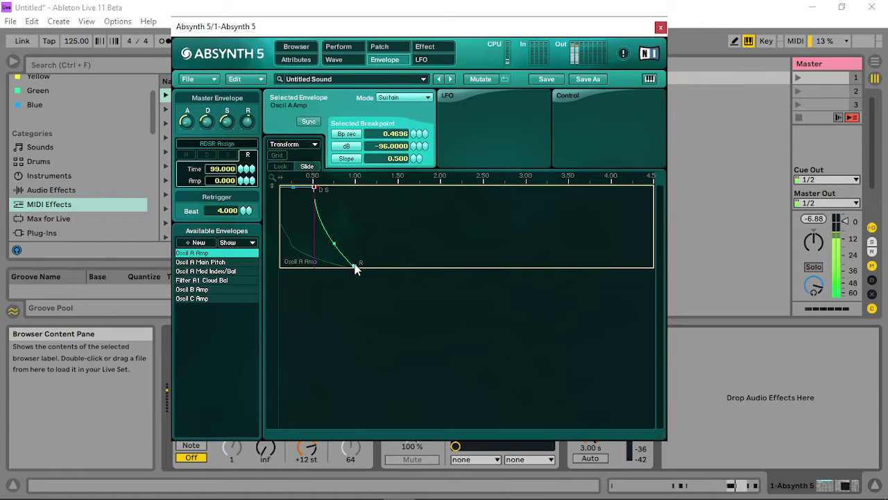
{"action": "left_click_drag", "start_coordinate": [247, 170], "coordinate": [272, 327]}
{"action": "left_click_drag", "start_coordinate": [356, 268], "coordinate": [323, 269]}
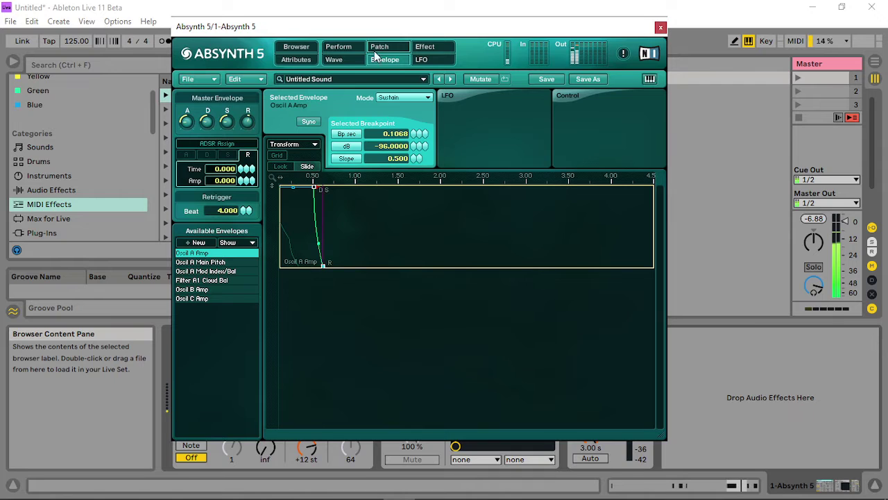
- Set channel A's Cloud filter transpose to 12, its transpose random to 5 and its rate random to 24
{"action": "left_click", "coordinate": [379, 47]}
{"action": "left_click", "coordinate": [289, 181]}
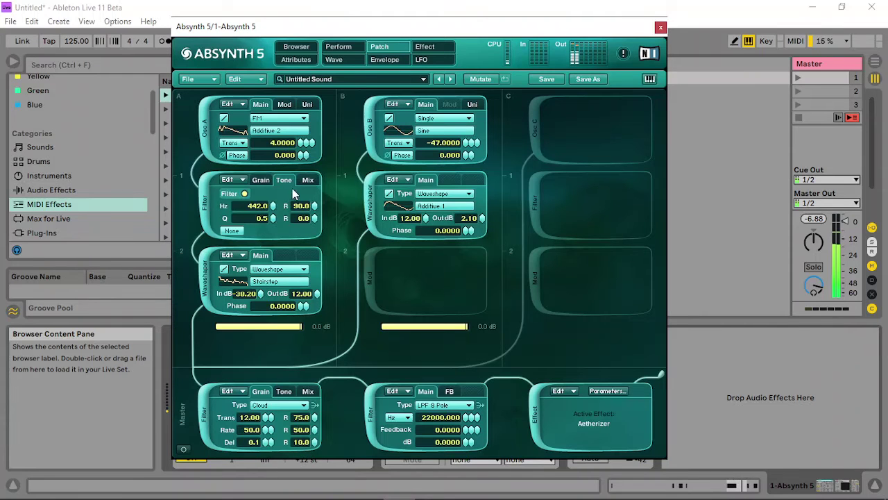
{"action": "left_click_drag", "start_coordinate": [274, 205], "coordinate": [276, 223]}
{"action": "left_click", "coordinate": [261, 179]}
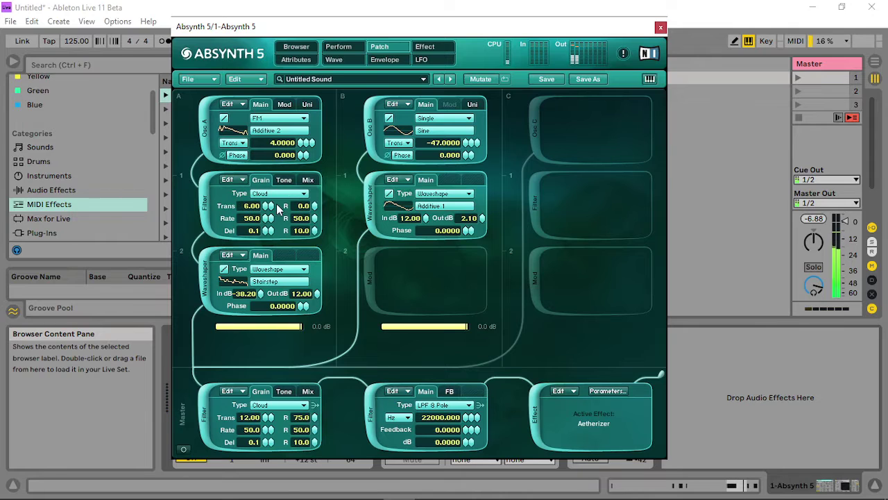
{"action": "left_click_drag", "start_coordinate": [265, 211], "coordinate": [267, 217]}
{"action": "left_click_drag", "start_coordinate": [264, 220], "coordinate": [272, 139]}
{"action": "left_click_drag", "start_coordinate": [316, 204], "coordinate": [318, 163]}
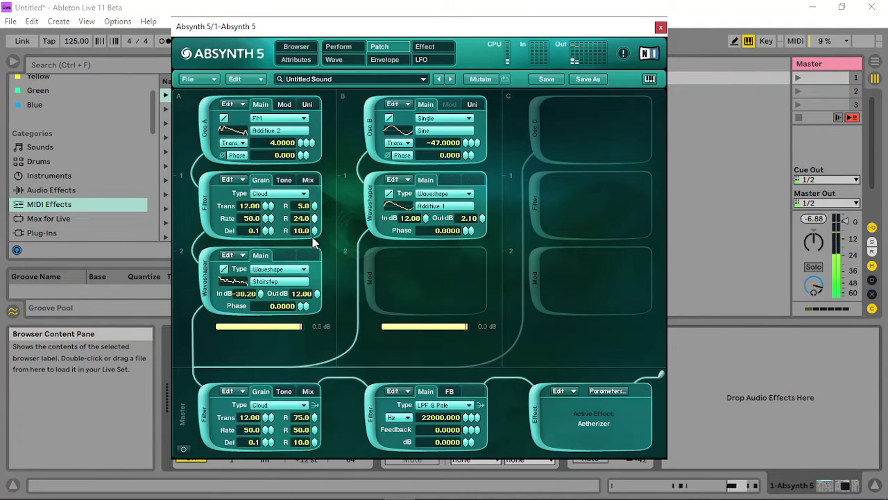
- Set channel A's Cloud tone filter frequency to 21189.3 Hz and its frequency random to 0
{"action": "left_click", "coordinate": [283, 179]}
{"action": "left_click_drag", "start_coordinate": [276, 208], "coordinate": [280, 160]}
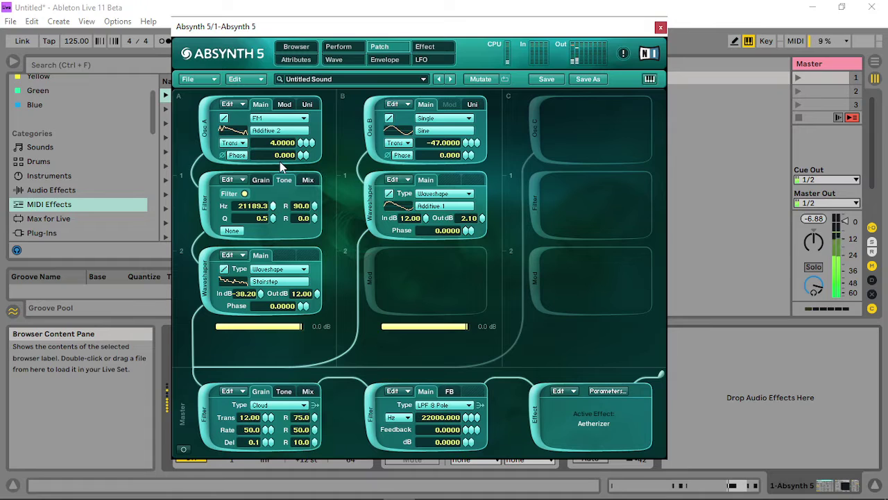
{"action": "left_click_drag", "start_coordinate": [315, 206], "coordinate": [319, 300]}
- Set the master Cloud filter's transpose random to 13 and adjust its grain settings
{"action": "mouse_move", "coordinate": [314, 417]}
{"action": "left_mouse_down"}
{"action": "mouse_move", "coordinate": [322, 448]}
{"action": "mouse_move", "coordinate": [319, 412]}
{"action": "left_mouse_up"}
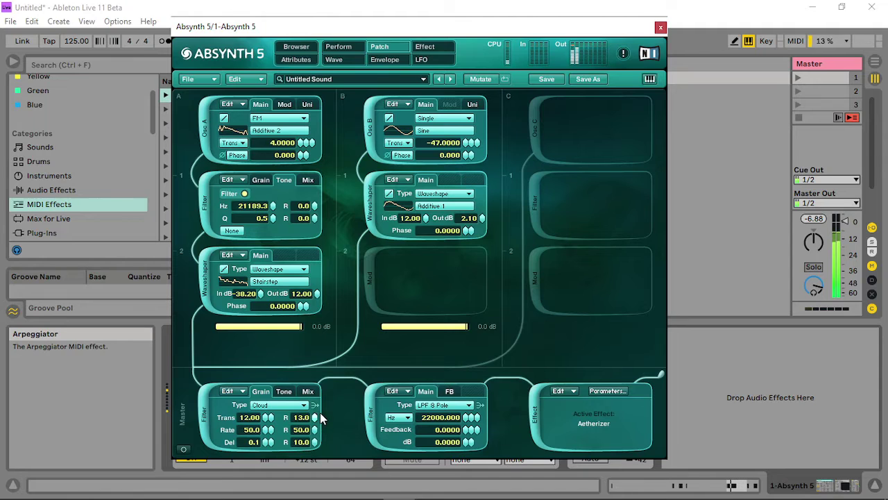
{"action": "left_click_drag", "start_coordinate": [271, 425], "coordinate": [323, 347]}
- Display the master Cloud filter's tone settings and the options for its frequency
{"action": "left_click", "coordinate": [294, 394]}
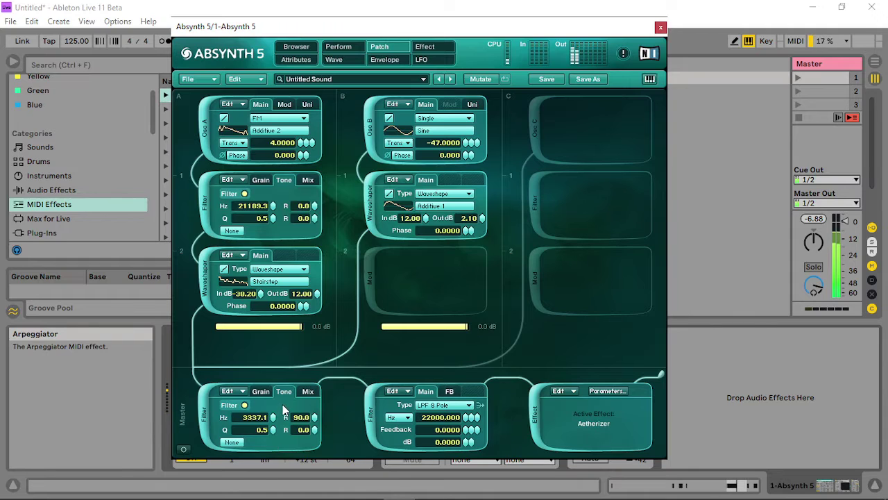
{"action": "right_click", "coordinate": [274, 417]}
{"action": "left_click", "coordinate": [282, 416]}
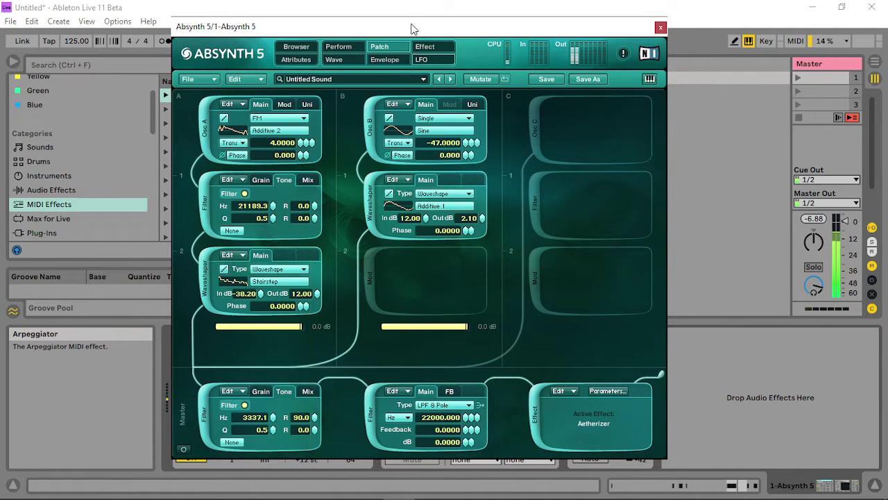
- Turn off inversion for the master Cloud filter Hz audio modulation and set its lag to 2 and its depth to 34%
{"action": "left_click", "coordinate": [359, 45]}
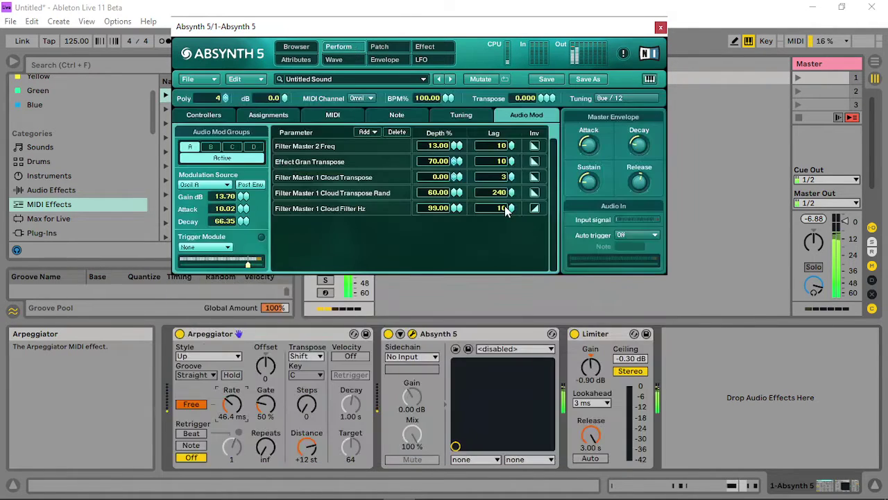
{"action": "left_click", "coordinate": [536, 210]}
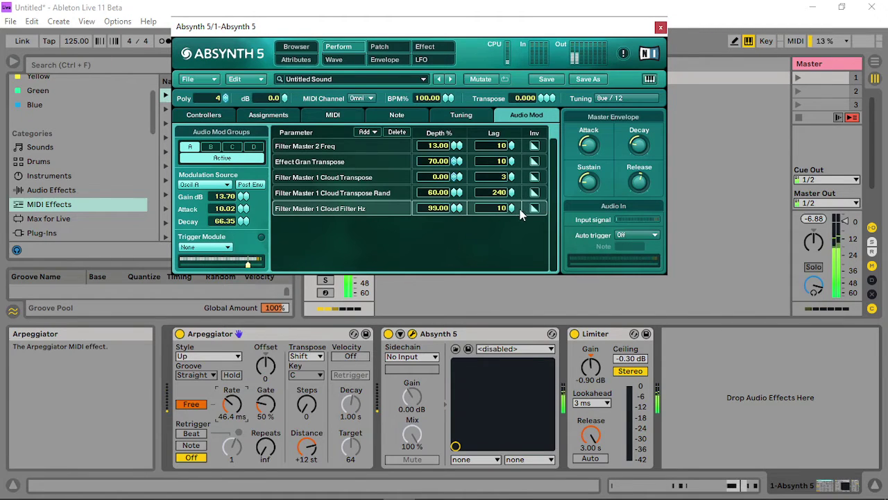
{"action": "left_click_drag", "start_coordinate": [511, 208], "coordinate": [522, 141]}
{"action": "left_click_drag", "start_coordinate": [514, 207], "coordinate": [519, 143]}
{"action": "left_click_drag", "start_coordinate": [515, 212], "coordinate": [526, 176]}
{"action": "left_click_drag", "start_coordinate": [512, 208], "coordinate": [501, 448]}
{"action": "left_click_drag", "start_coordinate": [512, 211], "coordinate": [507, 347]}
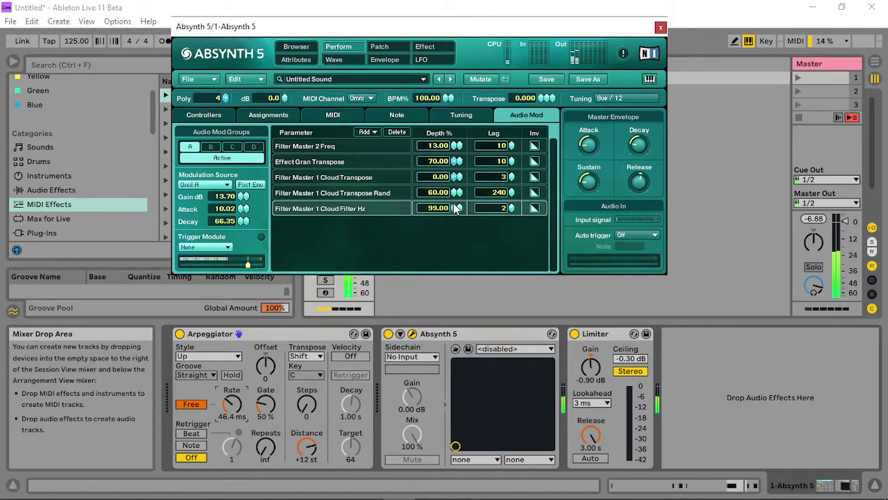
{"action": "left_click_drag", "start_coordinate": [456, 209], "coordinate": [435, 253]}
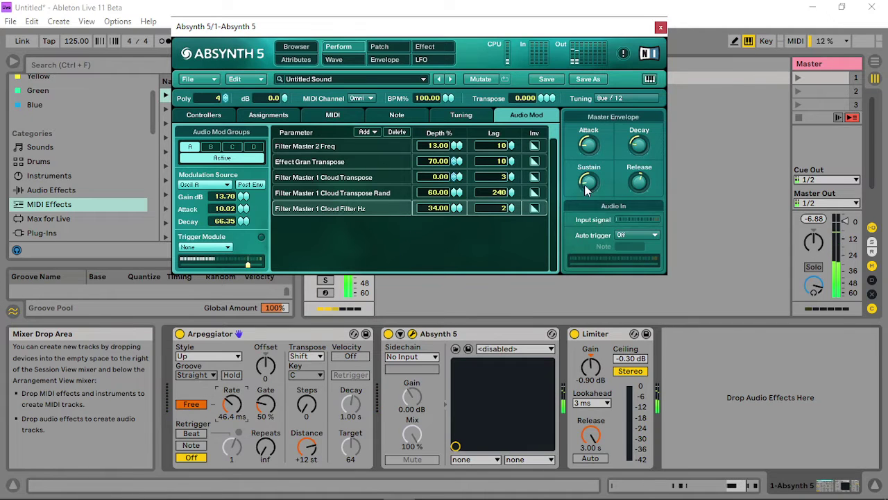
- Set the Aetherizer's time to 0.030 s, its feedback to 0 and its transpose to 12
{"action": "left_click", "coordinate": [423, 47]}
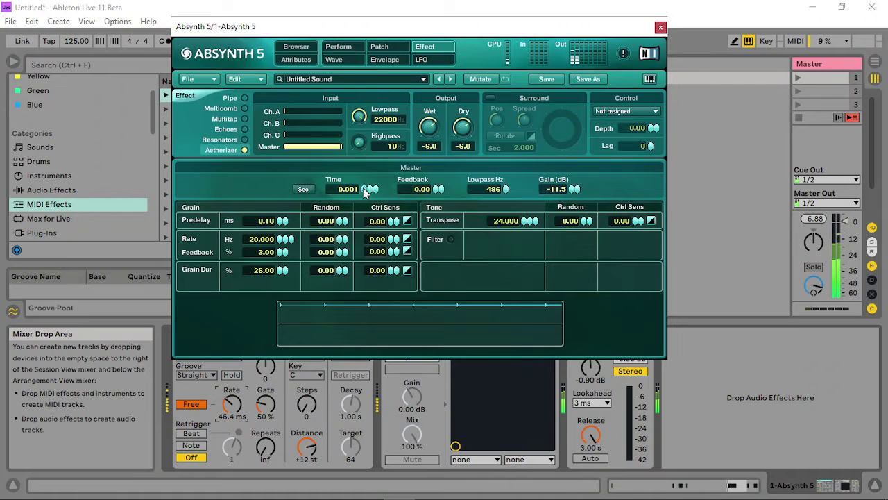
{"action": "left_click_drag", "start_coordinate": [370, 188], "coordinate": [371, 175]}
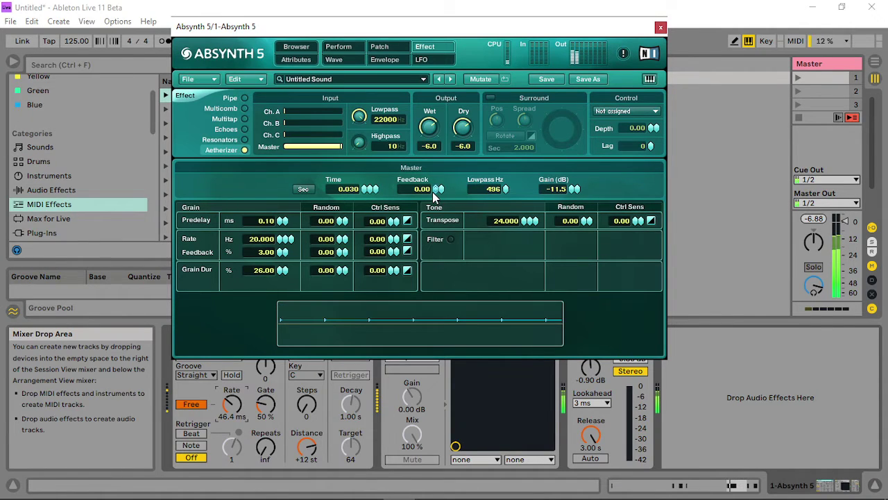
{"action": "left_click_drag", "start_coordinate": [437, 194], "coordinate": [448, 122]}
{"action": "left_click_drag", "start_coordinate": [445, 160], "coordinate": [431, 283]}
{"action": "left_click_drag", "start_coordinate": [530, 219], "coordinate": [523, 232]}
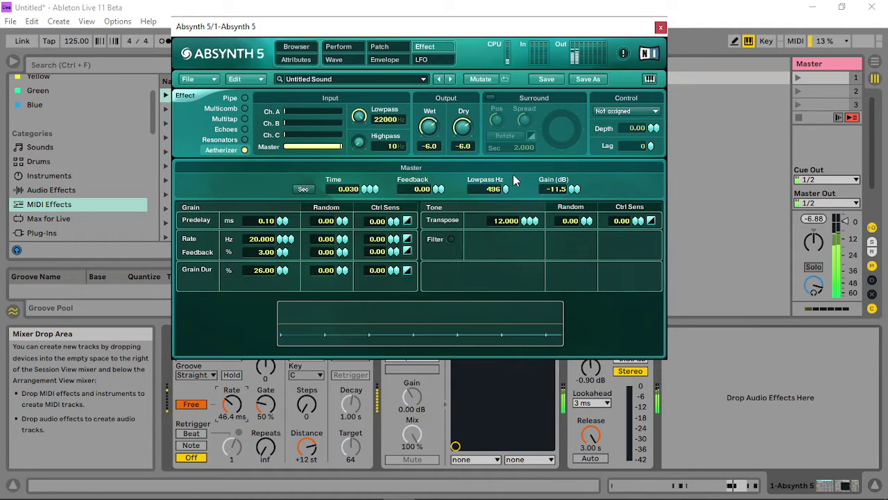
- Set the Aetherizer's wet level to -3.6, its grain rate to 75.510 Hz and its grain duration to 12%
{"action": "left_click_drag", "start_coordinate": [429, 126], "coordinate": [453, 83]}
{"action": "left_click_drag", "start_coordinate": [428, 127], "coordinate": [429, 166]}
{"action": "left_click_drag", "start_coordinate": [282, 240], "coordinate": [288, 208]}
{"action": "left_click_drag", "start_coordinate": [283, 238], "coordinate": [281, 291]}
{"action": "left_click_drag", "start_coordinate": [284, 240], "coordinate": [285, 231]}
{"action": "left_click_drag", "start_coordinate": [279, 270], "coordinate": [278, 279]}
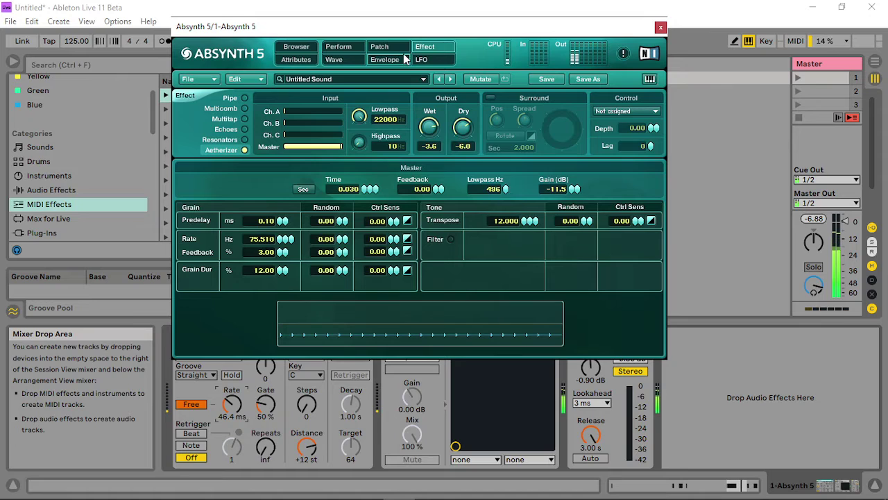
- Set the master low-pass filter's feedback mode to Waveshape with the Stairstep wave and an amount of 100
{"action": "left_click", "coordinate": [379, 47]}
{"action": "left_click_drag", "start_coordinate": [377, 323], "coordinate": [453, 340]}
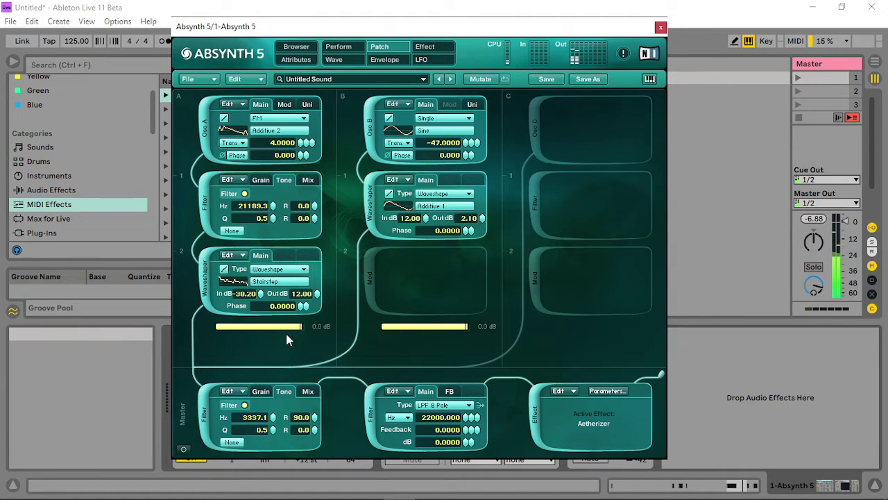
{"action": "left_click_drag", "start_coordinate": [287, 333], "coordinate": [305, 328]}
{"action": "left_click", "coordinate": [450, 391]}
{"action": "left_click", "coordinate": [454, 422]}
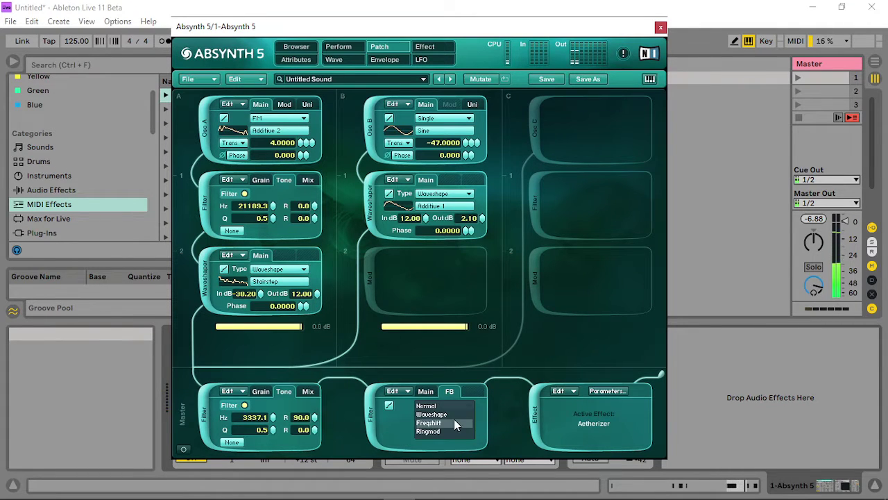
{"action": "left_click", "coordinate": [455, 415]}
{"action": "left_click", "coordinate": [455, 419]}
{"action": "scroll", "coordinate": [540, 408], "scroll_direction": "down", "scroll_amount": 1}
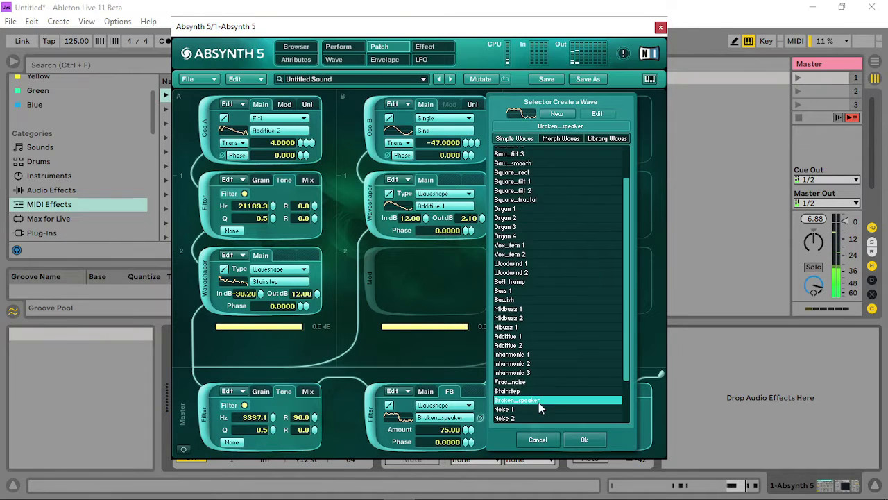
{"action": "scroll", "coordinate": [541, 409], "scroll_direction": "down", "scroll_amount": 1}
{"action": "left_click", "coordinate": [517, 373]}
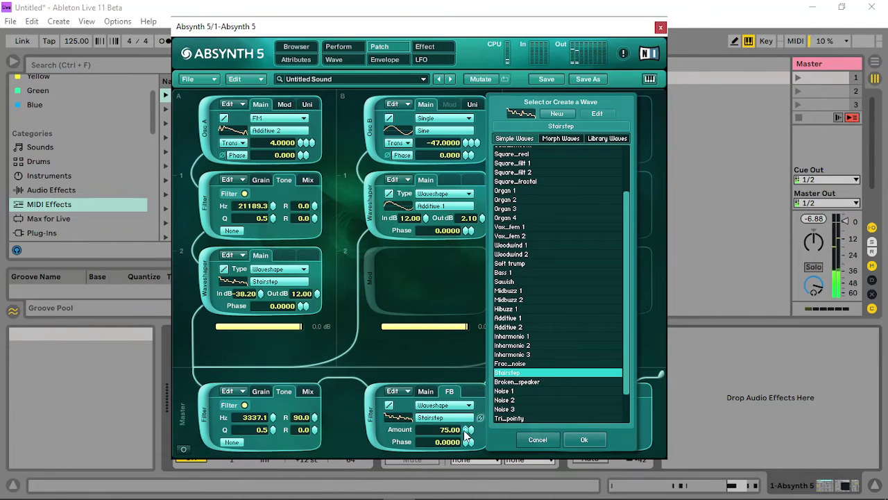
{"action": "left_click_drag", "start_coordinate": [465, 431], "coordinate": [499, 387]}
- Raise the master low-pass filter's feedback to 1 and create a new envelope for its frequency
{"action": "left_click", "coordinate": [426, 390]}
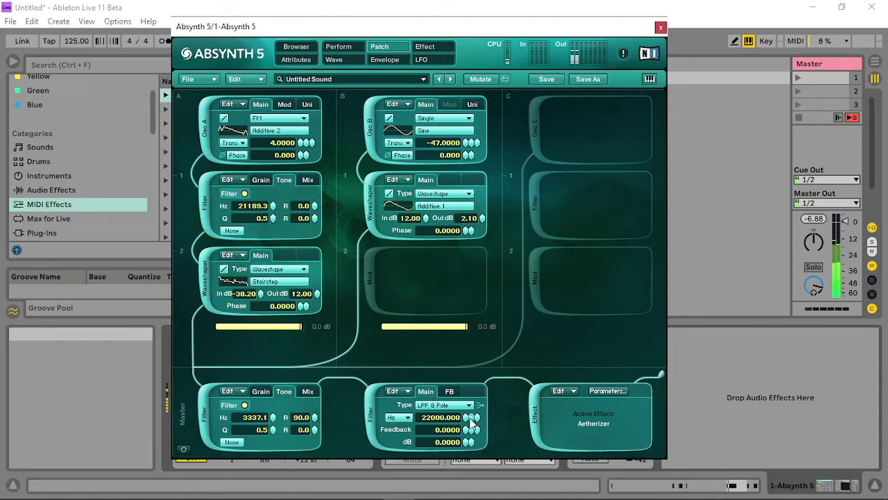
{"action": "left_click_drag", "start_coordinate": [467, 418], "coordinate": [471, 393]}
{"action": "right_click", "coordinate": [467, 418]}
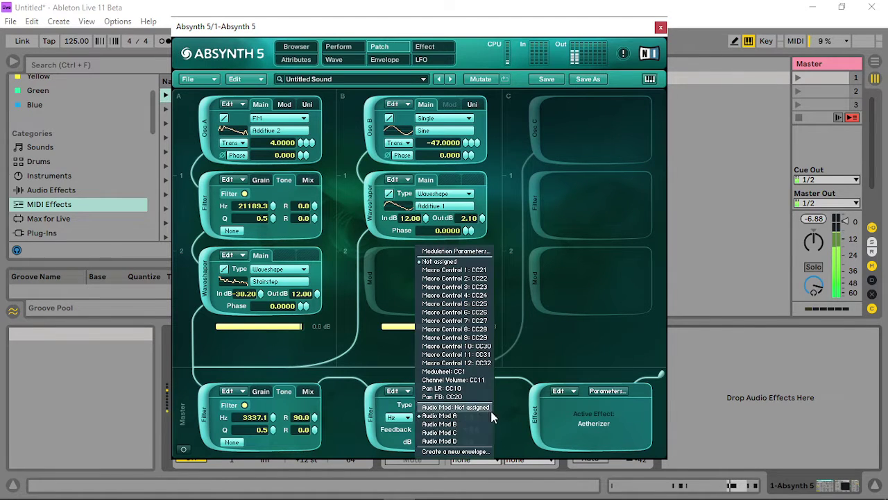
{"action": "left_click", "coordinate": [465, 452]}
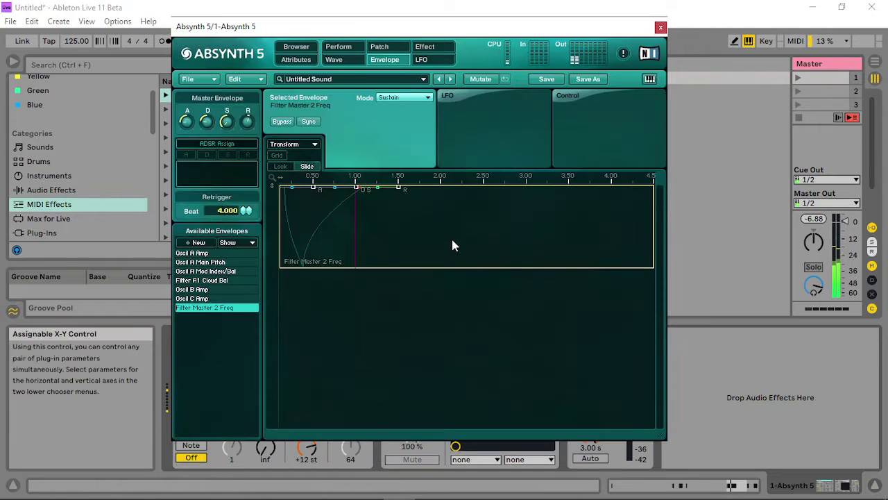
- Set the filter frequency envelope's decay time and sustain amp assignments to 0 and move its release breakpoint to about 0.32 s and 1020 Hz
{"action": "left_click", "coordinate": [355, 189]}
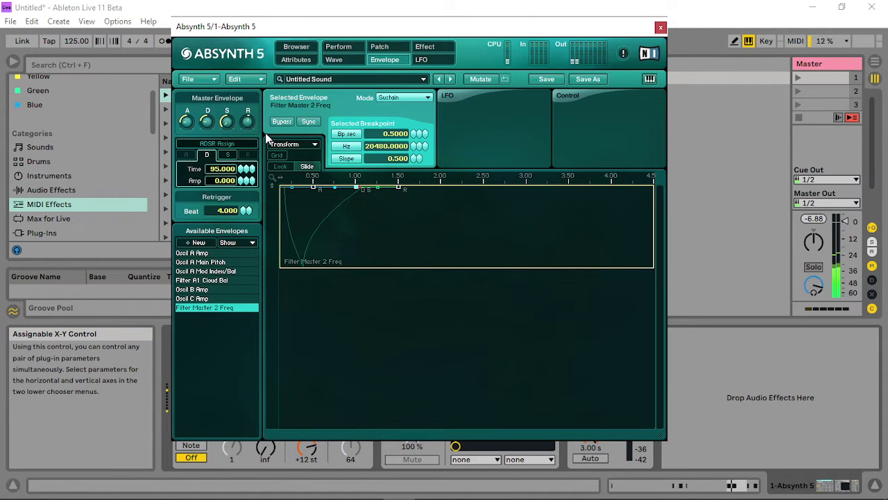
{"action": "left_click_drag", "start_coordinate": [241, 171], "coordinate": [295, 333]}
{"action": "left_click", "coordinate": [227, 155]}
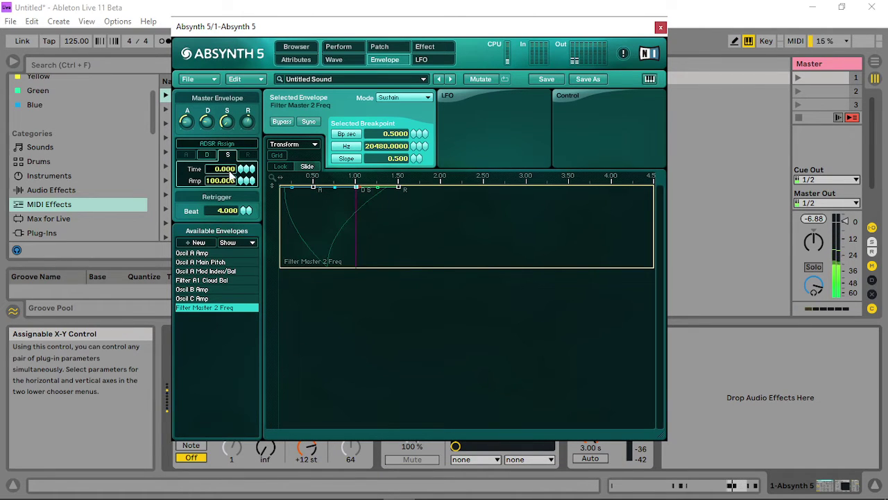
{"action": "left_click_drag", "start_coordinate": [242, 186], "coordinate": [253, 241]}
{"action": "left_click_drag", "start_coordinate": [457, 204], "coordinate": [385, 220]}
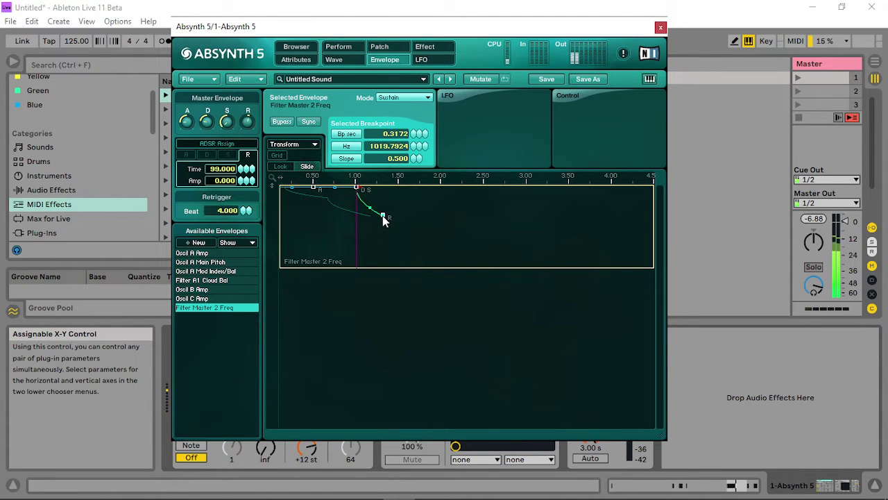
{"action": "left_click", "coordinate": [385, 49]}
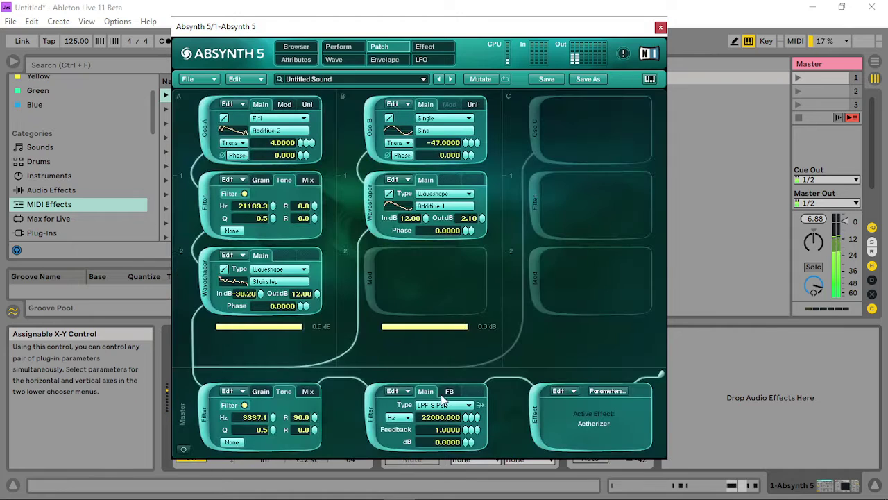
{"action": "left_click", "coordinate": [347, 47]}
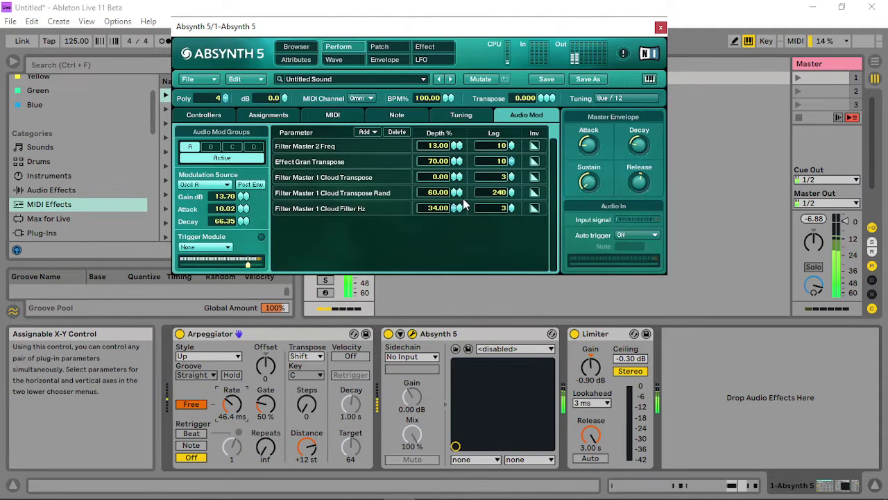
{"action": "mouse_move", "coordinate": [451, 212]}
{"action": "left_mouse_down"}
{"action": "mouse_move", "coordinate": [454, 165]}
{"action": "mouse_move", "coordinate": [454, 210]}
{"action": "left_mouse_up"}
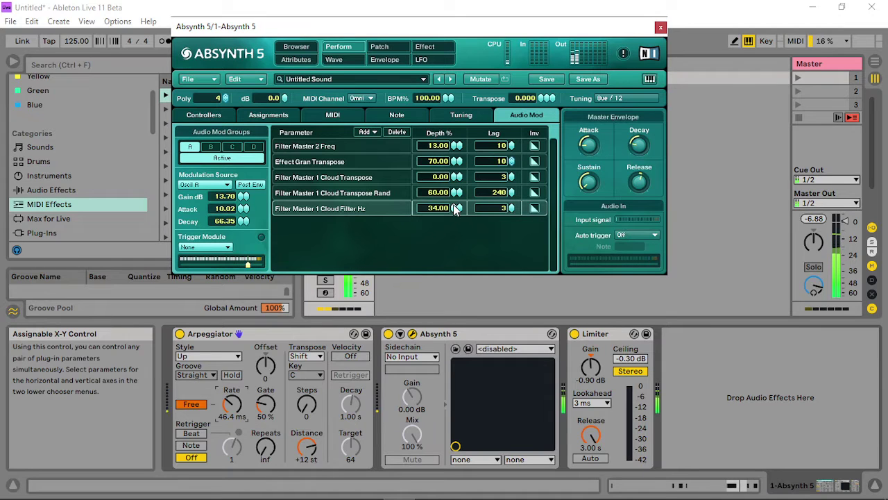
{"action": "left_click", "coordinate": [386, 47]}
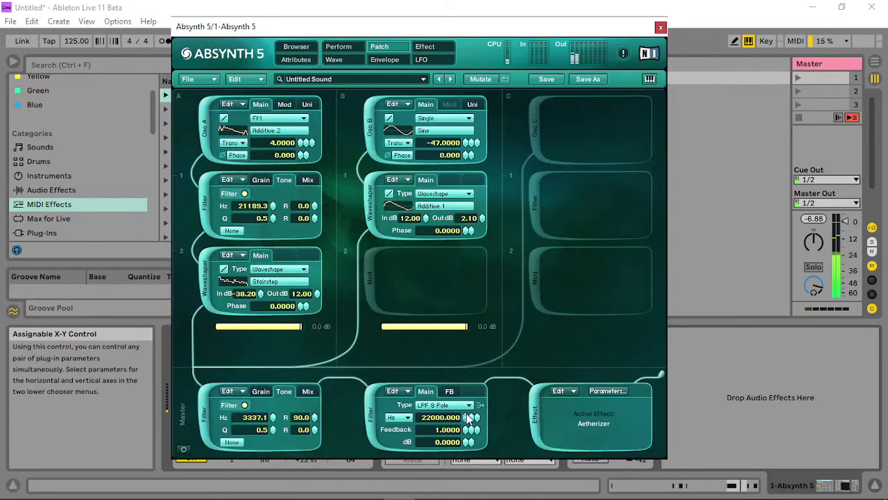
- Set the master Cloud filter's transpose random to 20 and the low-pass filter's feedback to 0.41 and gain to 9 dB
{"action": "left_click_drag", "start_coordinate": [468, 430], "coordinate": [477, 390]}
{"action": "left_click", "coordinate": [309, 392]}
{"action": "left_click", "coordinate": [261, 391]}
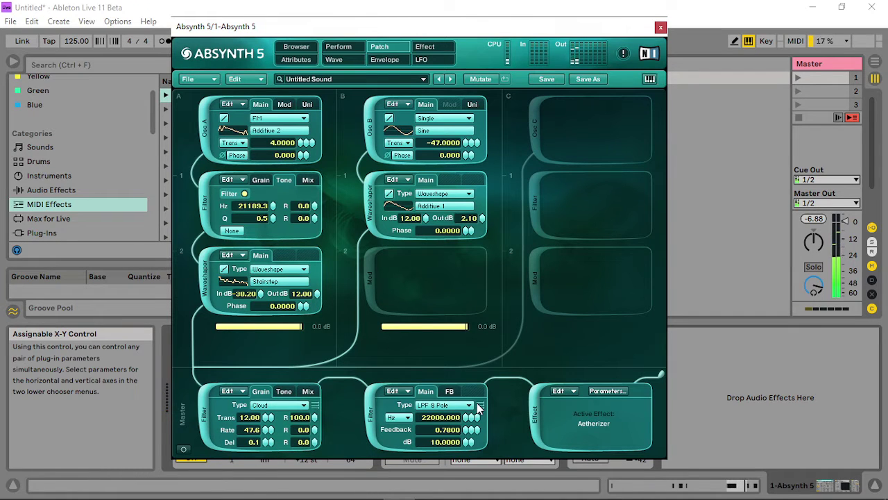
{"action": "left_click", "coordinate": [309, 407]}
{"action": "left_click", "coordinate": [315, 406]}
{"action": "left_click_drag", "start_coordinate": [312, 414], "coordinate": [314, 466]}
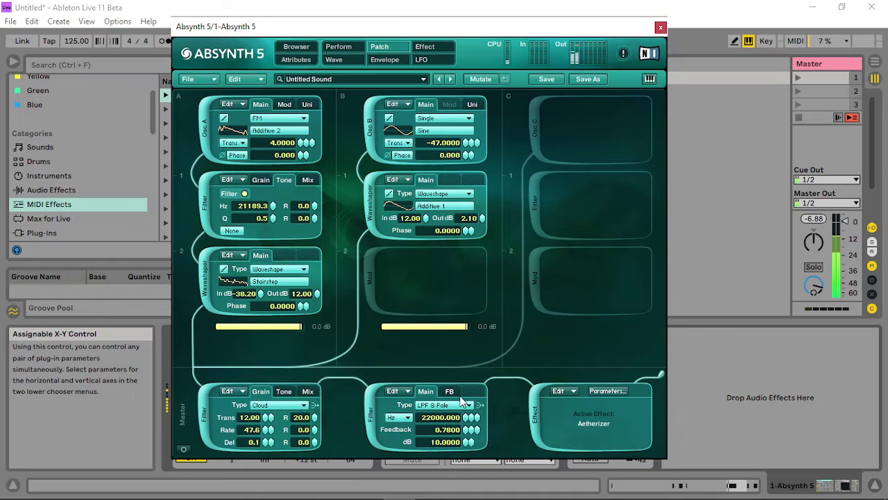
{"action": "mouse_move", "coordinate": [469, 430]}
{"action": "left_mouse_down"}
{"action": "mouse_move", "coordinate": [458, 458]}
{"action": "mouse_move", "coordinate": [467, 437]}
{"action": "left_mouse_up"}
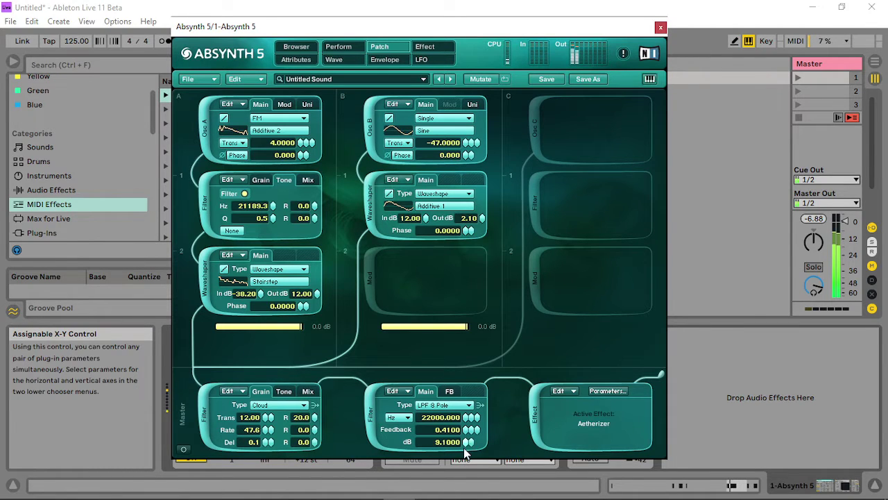
- Move the filter frequency envelope's release breakpoint to about 0.21 s and 5238 Hz
{"action": "left_click", "coordinate": [386, 59]}
{"action": "left_click", "coordinate": [357, 190]}
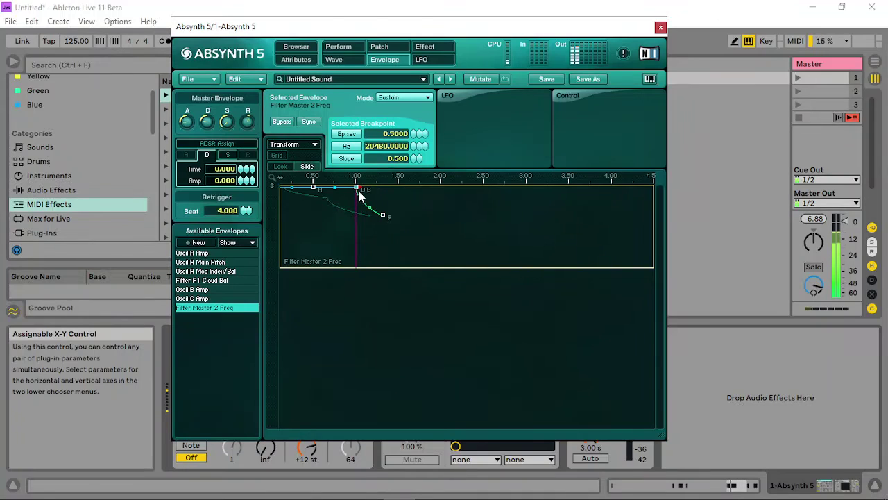
{"action": "left_click", "coordinate": [233, 155]}
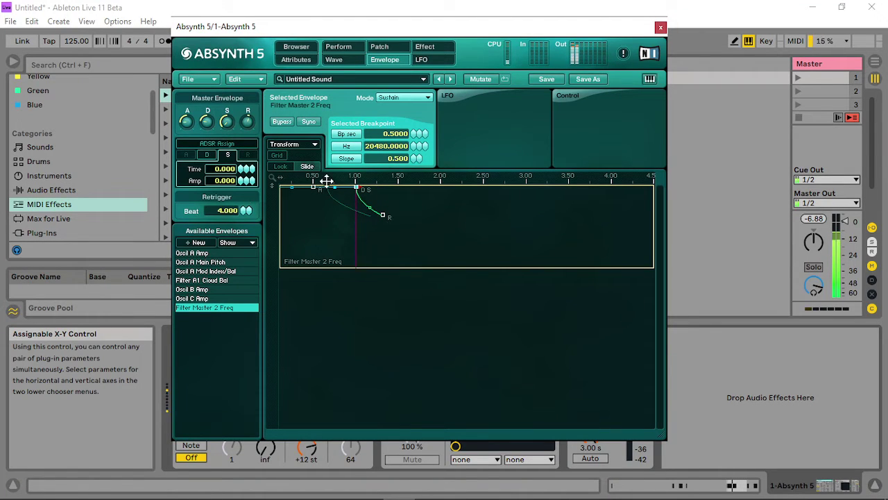
{"action": "mouse_move", "coordinate": [381, 216]}
{"action": "left_mouse_down"}
{"action": "mouse_move", "coordinate": [391, 197]}
{"action": "mouse_move", "coordinate": [373, 205]}
{"action": "mouse_move", "coordinate": [399, 248]}
{"action": "mouse_move", "coordinate": [380, 211]}
{"action": "mouse_move", "coordinate": [389, 207]}
{"action": "mouse_move", "coordinate": [376, 205]}
{"action": "left_mouse_up"}
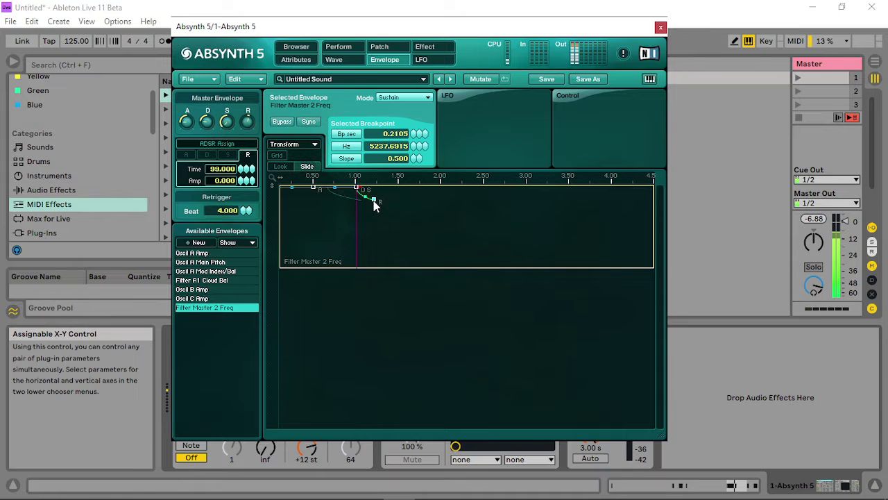
- Set the master low-pass filter's feedback to 0.17
{"action": "left_click", "coordinate": [378, 47]}
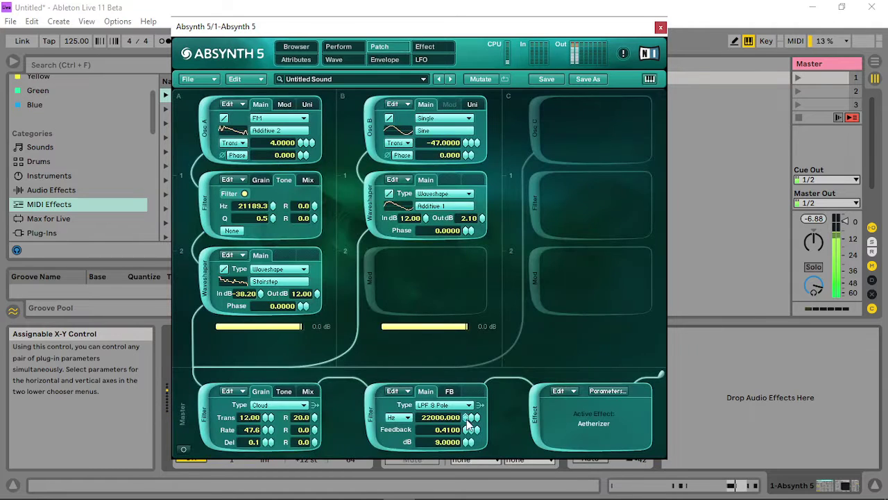
{"action": "left_click_drag", "start_coordinate": [468, 433], "coordinate": [470, 387]}
{"action": "left_click_drag", "start_coordinate": [467, 430], "coordinate": [499, 373]}
- Change the low-pass filter's feedback waveshape to Frac_noise and lower its amount
{"action": "left_click", "coordinate": [451, 392]}
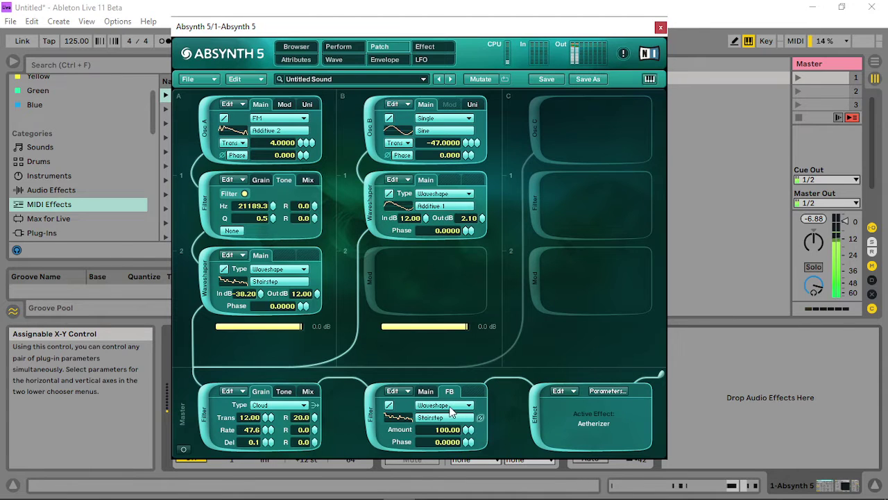
{"action": "left_click", "coordinate": [449, 417]}
{"action": "left_click", "coordinate": [516, 311]}
{"action": "left_click", "coordinate": [518, 237]}
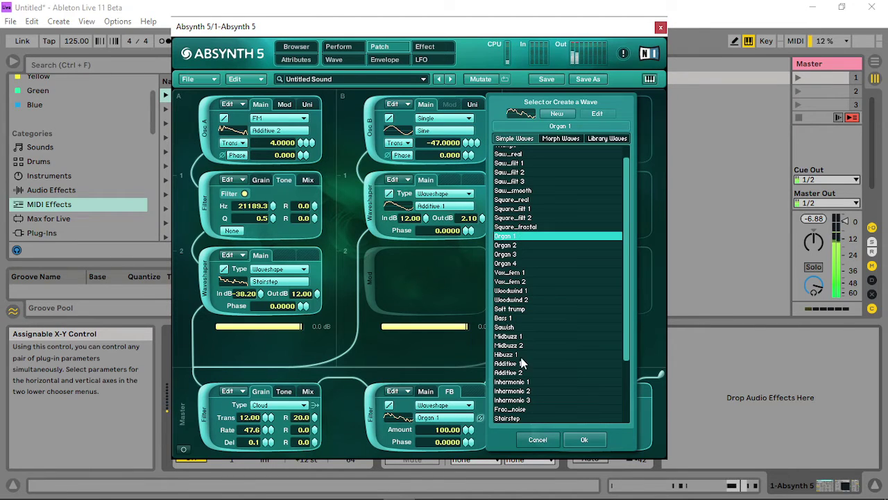
{"action": "left_click", "coordinate": [521, 373]}
{"action": "left_click", "coordinate": [528, 409]}
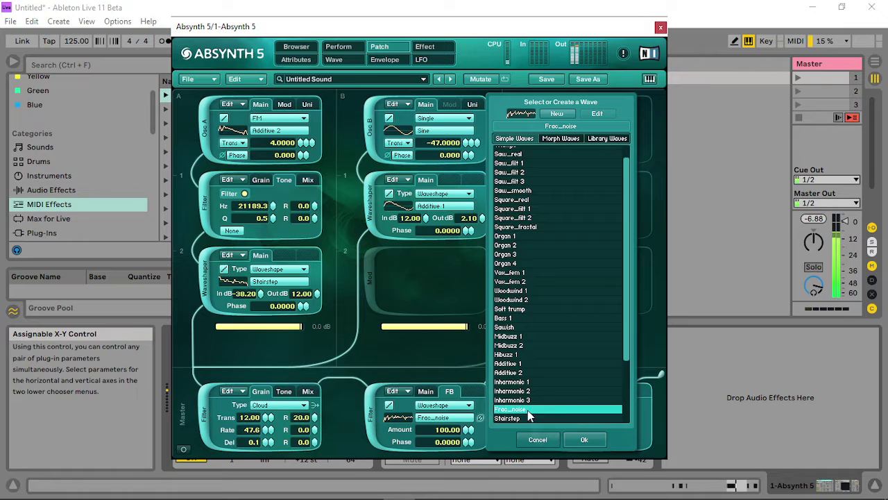
{"action": "left_click", "coordinate": [591, 440]}
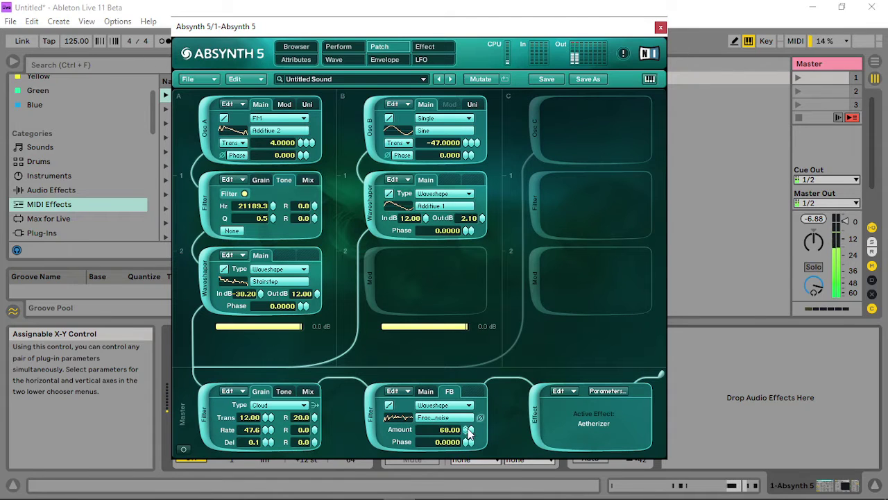
{"action": "left_click_drag", "start_coordinate": [469, 430], "coordinate": [469, 455]}
- Set the master low-pass filter's gain to 4 dB and the master Cloud filter's balance to 83
{"action": "left_click", "coordinate": [425, 391]}
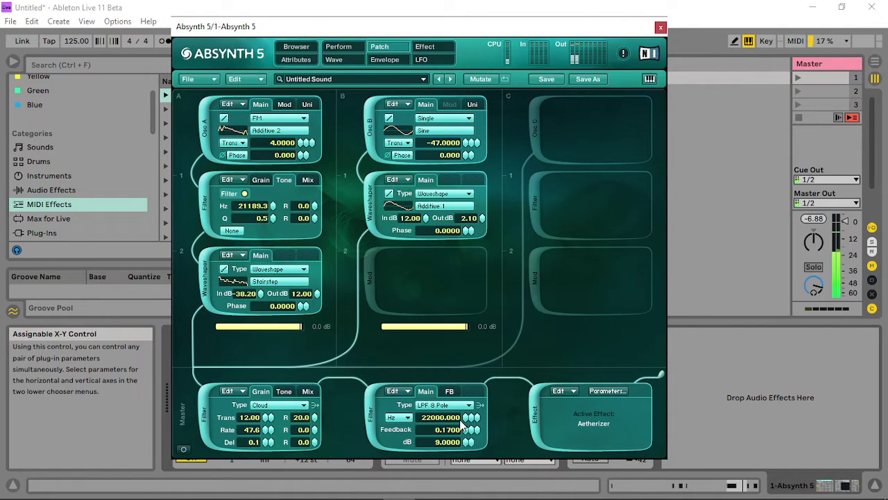
{"action": "mouse_move", "coordinate": [463, 442]}
{"action": "left_mouse_down"}
{"action": "mouse_move", "coordinate": [465, 452]}
{"action": "mouse_move", "coordinate": [472, 447]}
{"action": "left_mouse_up"}
{"action": "left_click", "coordinate": [308, 393]}
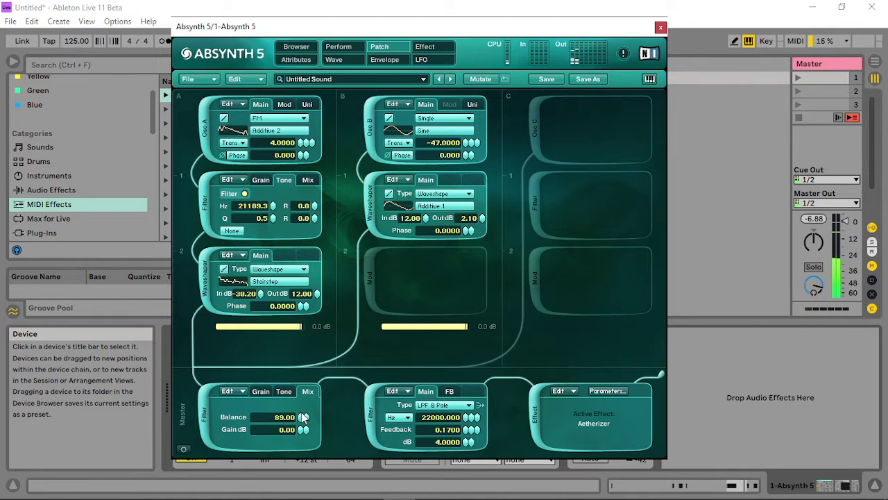
{"action": "left_click_drag", "start_coordinate": [303, 416], "coordinate": [297, 465]}
{"action": "left_click_drag", "start_coordinate": [303, 416], "coordinate": [306, 395]}
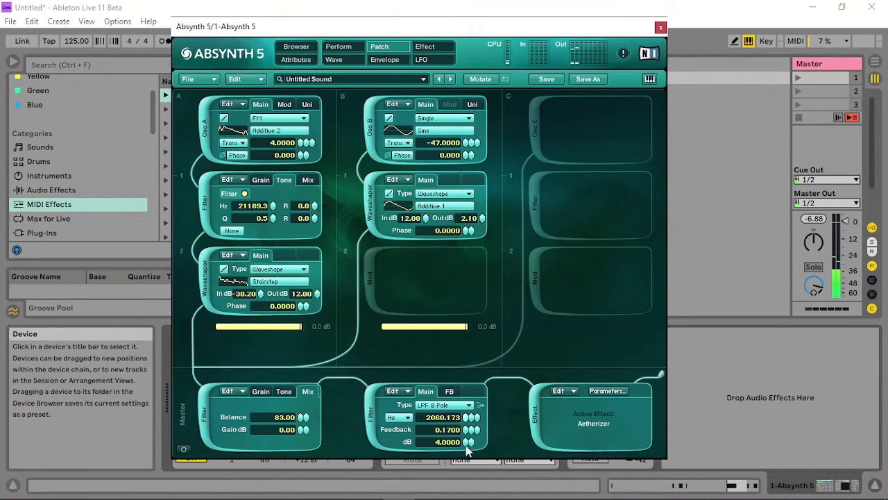
- Remove the audio modulation from the master low-pass filter's frequency, and set the frequency to 22000 Hz and feedback to 0.01
{"action": "left_click_drag", "start_coordinate": [465, 444], "coordinate": [466, 485]}
{"action": "left_click_drag", "start_coordinate": [467, 417], "coordinate": [468, 410]}
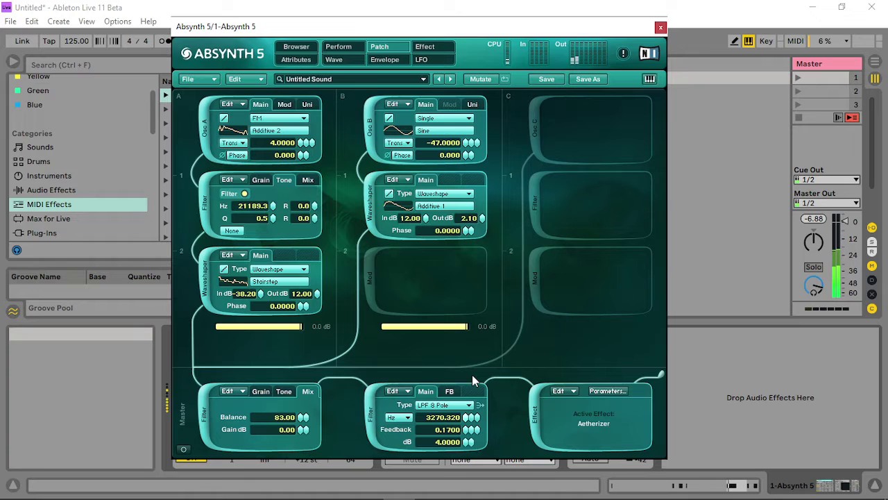
{"action": "right_click", "coordinate": [466, 416]}
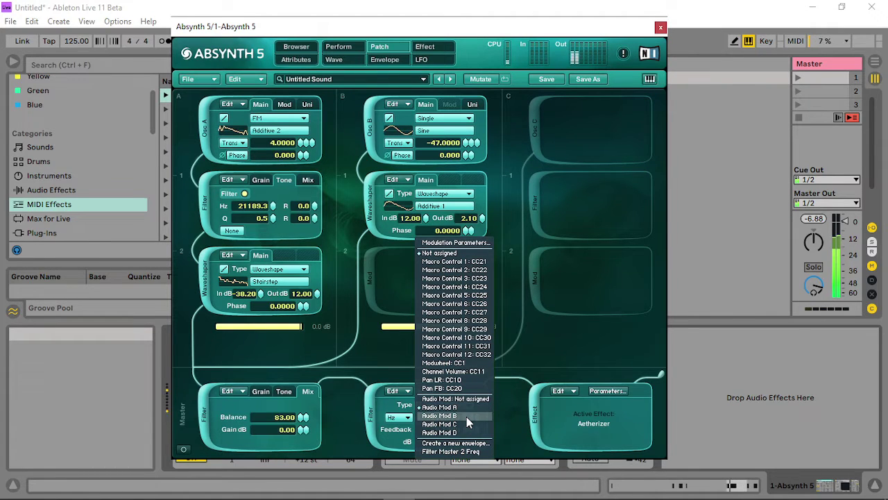
{"action": "left_click", "coordinate": [461, 400]}
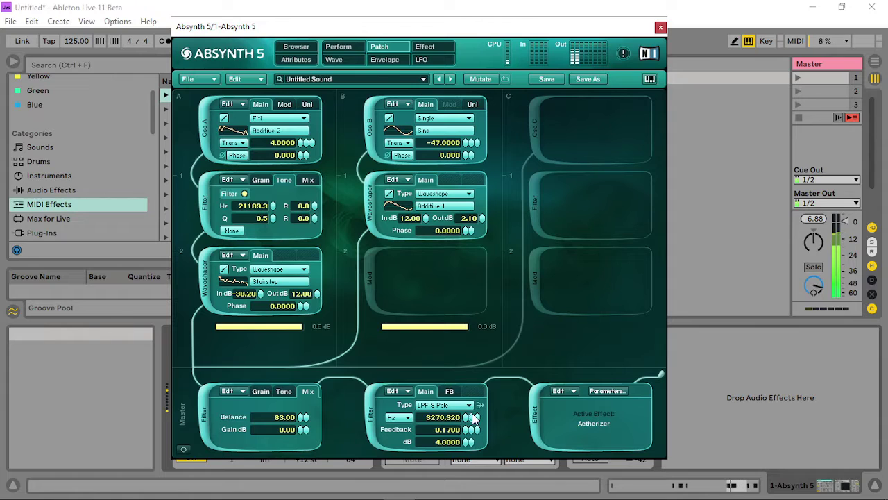
{"action": "left_click_drag", "start_coordinate": [472, 418], "coordinate": [464, 355]}
{"action": "left_click_drag", "start_coordinate": [471, 432], "coordinate": [465, 451]}
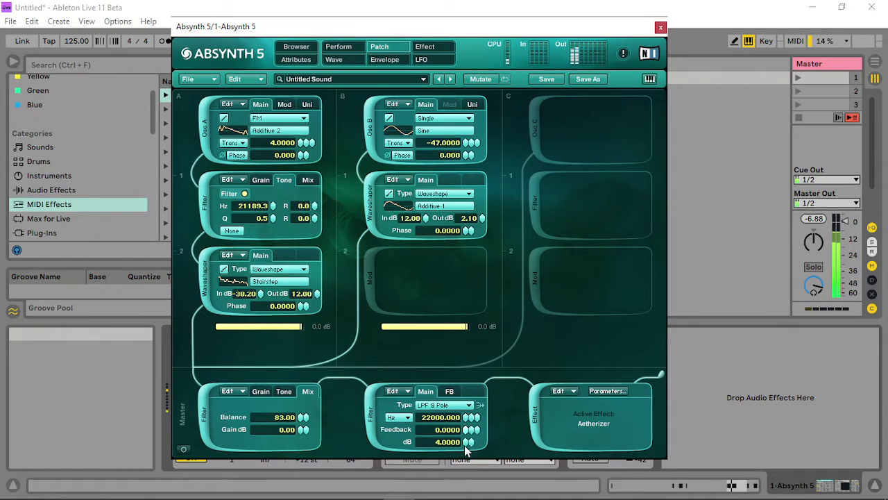
- Lower the channel A Stairstep waveshaper's input gain to -42.90 dB
{"action": "left_click", "coordinate": [307, 181]}
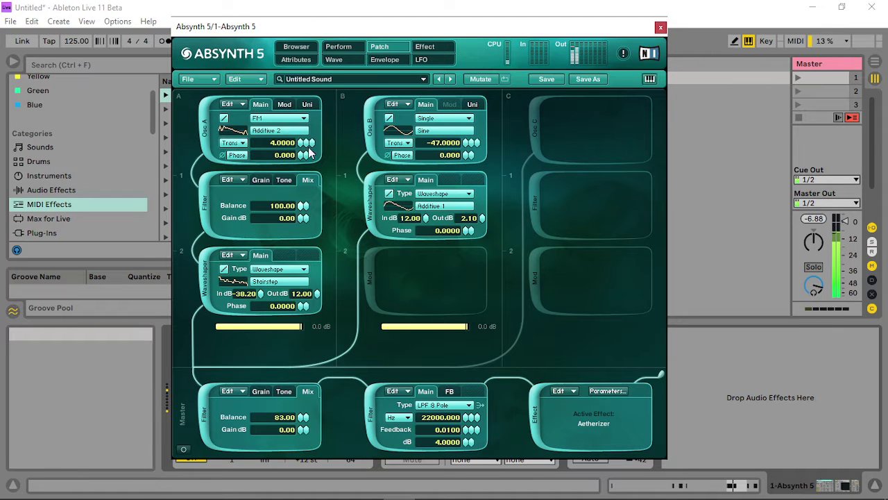
{"action": "left_click_drag", "start_coordinate": [260, 294], "coordinate": [277, 215]}
{"action": "left_click_drag", "start_coordinate": [283, 181], "coordinate": [292, 129]}
{"action": "left_click_drag", "start_coordinate": [264, 385], "coordinate": [279, 328]}
- Shorten the Filter Master 2 Freq envelope by moving its sustain breakpoint earlier and its release breakpoint to about 0.15 s and 677 Hz
{"action": "left_click", "coordinate": [387, 60]}
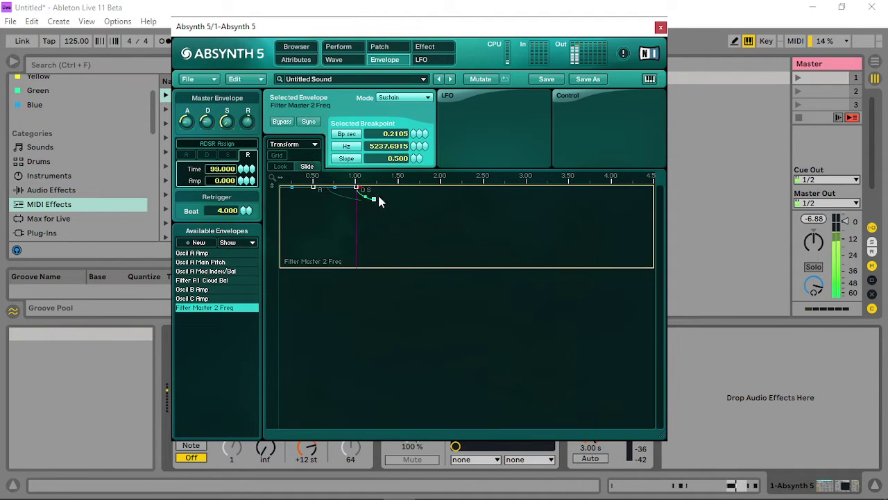
{"action": "left_click_drag", "start_coordinate": [379, 202], "coordinate": [374, 233]}
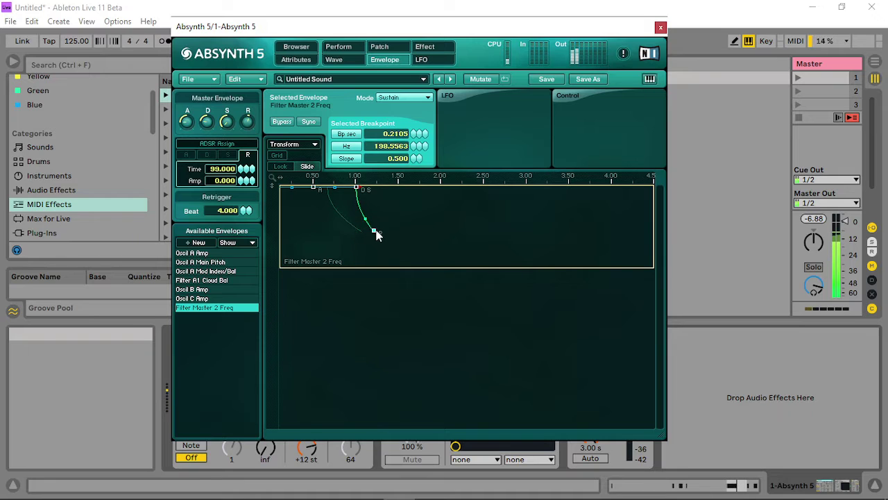
{"action": "left_click_drag", "start_coordinate": [363, 188], "coordinate": [331, 195]}
{"action": "left_click_drag", "start_coordinate": [346, 233], "coordinate": [342, 222]}
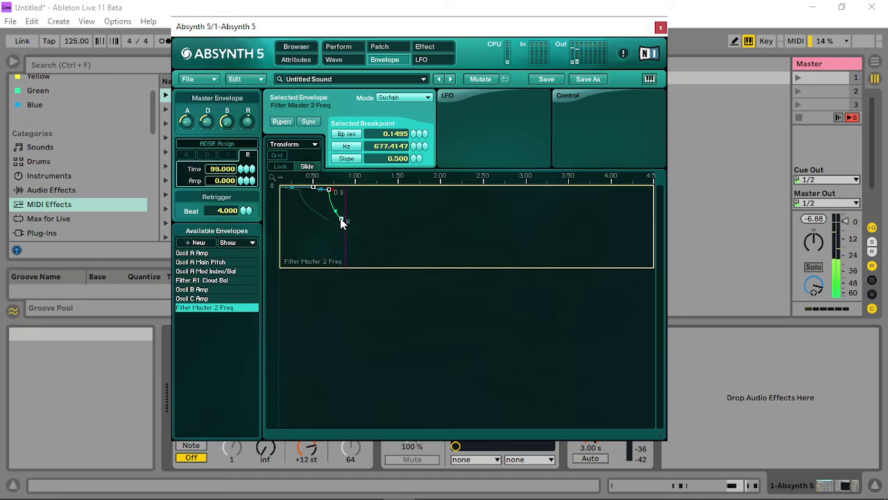
- Set the filter frequency envelope to Retrigger mode with a beat interval of 0.25
{"action": "left_click", "coordinate": [404, 98]}
{"action": "left_click", "coordinate": [401, 117]}
{"action": "left_click", "coordinate": [410, 98]}
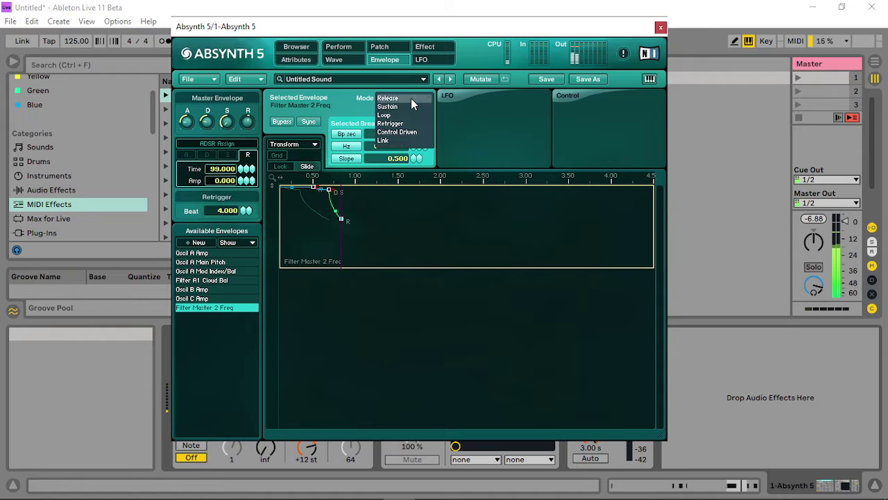
{"action": "left_click", "coordinate": [408, 123]}
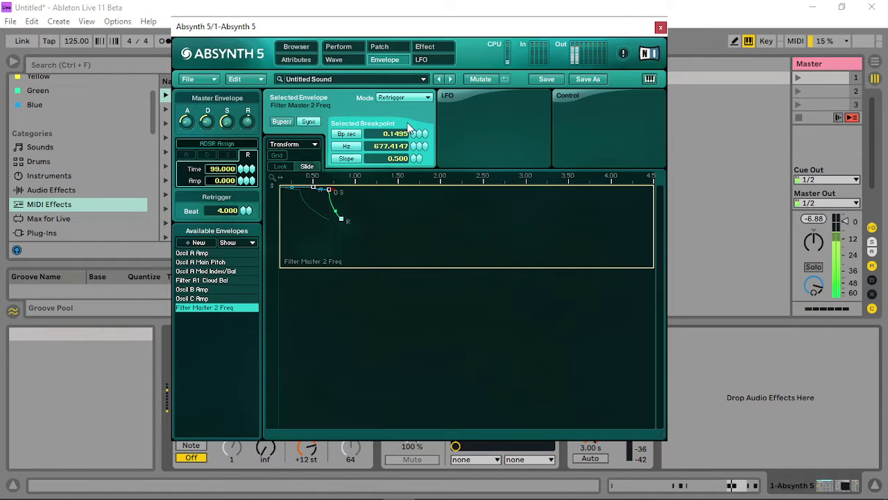
{"action": "left_click", "coordinate": [220, 209]}
{"action": "type", "text": ".25"}
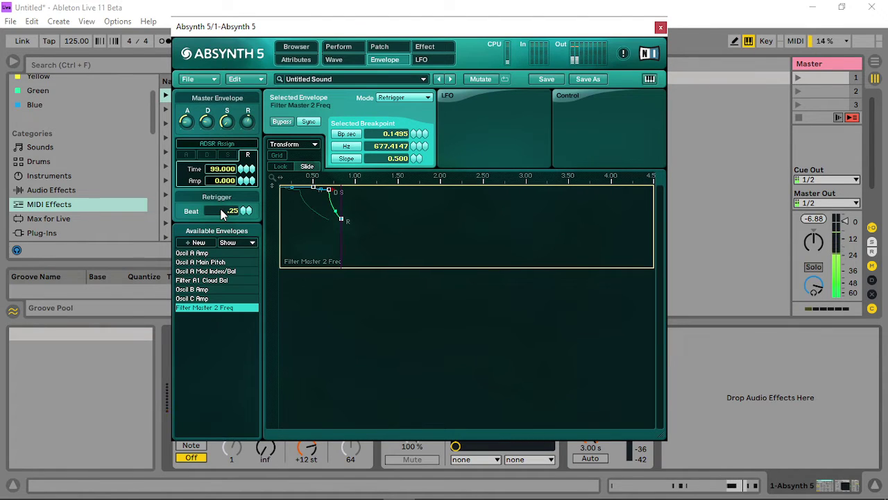
- Reshape the envelope into a short dip ending near 17869 Hz, and set the attack and release breakpoints' ADSR time assignment to 0
{"action": "mouse_move", "coordinate": [329, 190]}
{"action": "left_mouse_down"}
{"action": "mouse_move", "coordinate": [328, 227]}
{"action": "mouse_move", "coordinate": [330, 191]}
{"action": "left_mouse_up"}
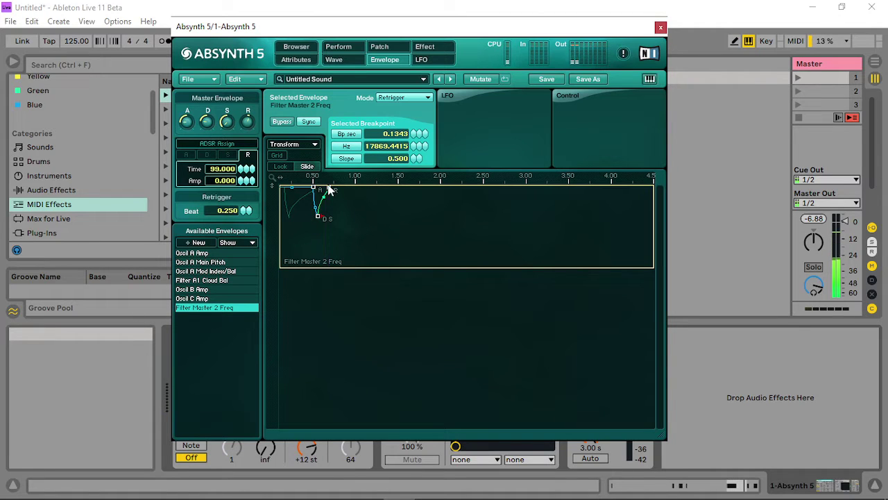
{"action": "left_click_drag", "start_coordinate": [245, 170], "coordinate": [257, 262]}
{"action": "left_click", "coordinate": [313, 191]}
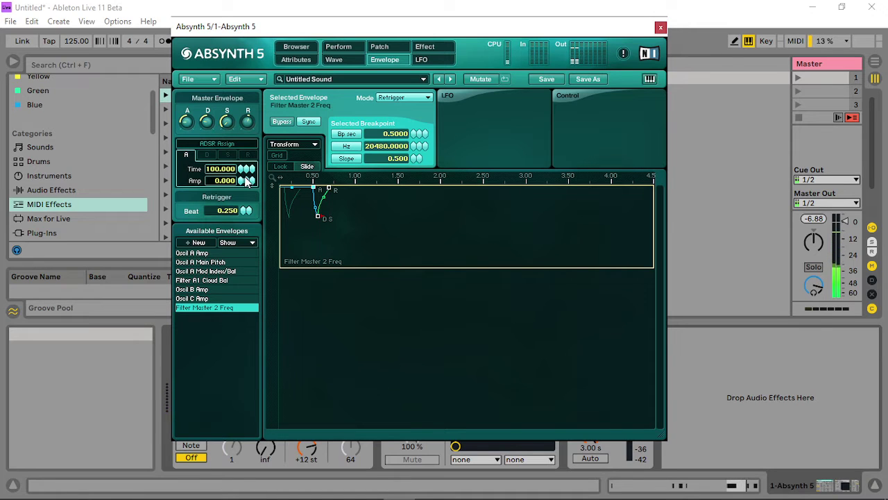
{"action": "left_click_drag", "start_coordinate": [246, 169], "coordinate": [252, 232]}
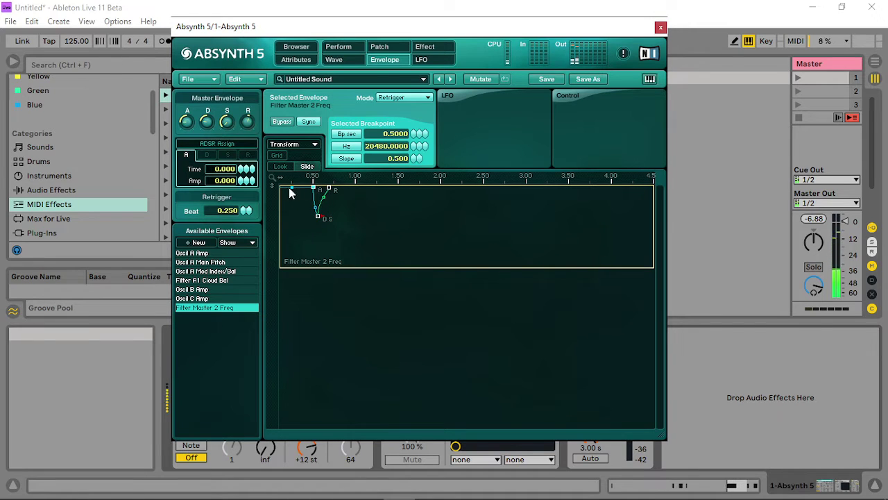
- Start the envelope at 20 Hz, shorten its attack, and move the release breakpoint to about 0.16 s and 4269 Hz
{"action": "left_click_drag", "start_coordinate": [293, 177], "coordinate": [407, 164]}
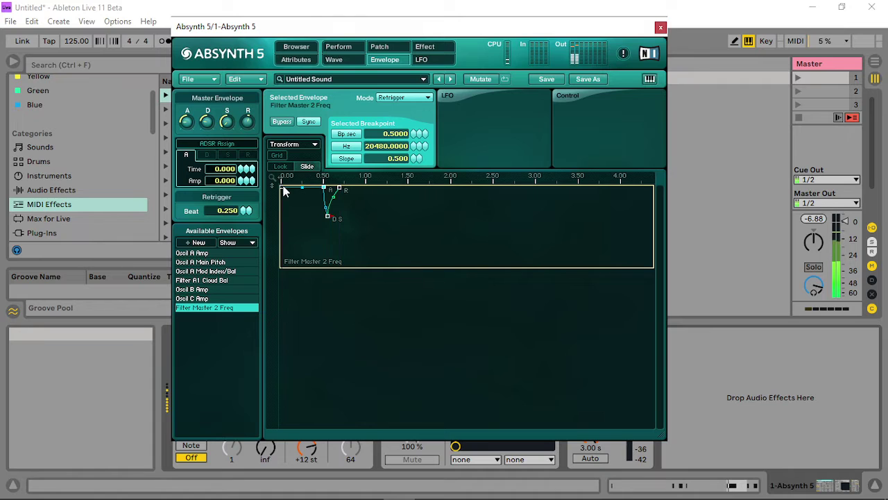
{"action": "left_click_drag", "start_coordinate": [283, 187], "coordinate": [282, 265]}
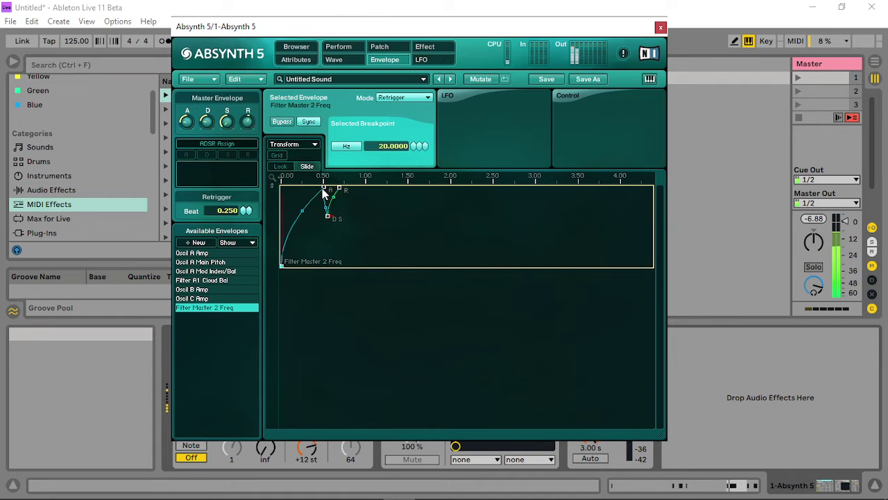
{"action": "left_click_drag", "start_coordinate": [322, 188], "coordinate": [301, 201]}
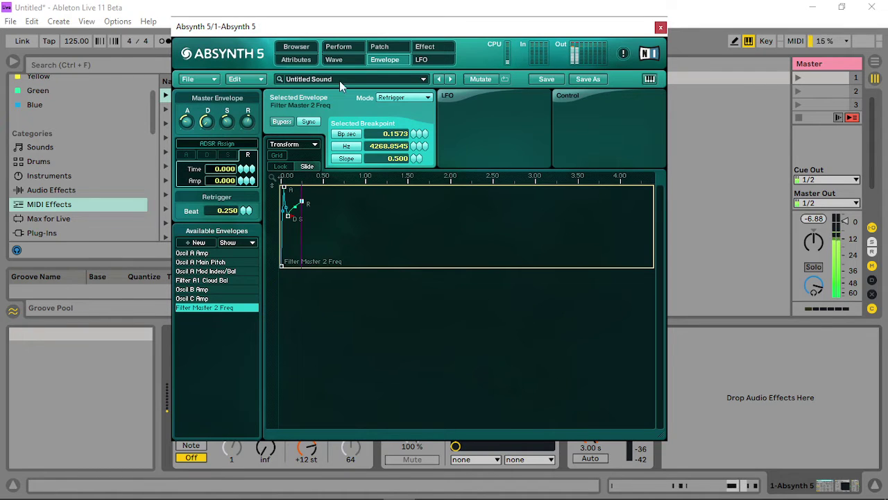
- Set the master Cloud filter's tone frequency to 662.2 Hz with 28 random, and switch off the master low-pass filter
{"action": "left_click", "coordinate": [379, 47]}
{"action": "left_click", "coordinate": [283, 391]}
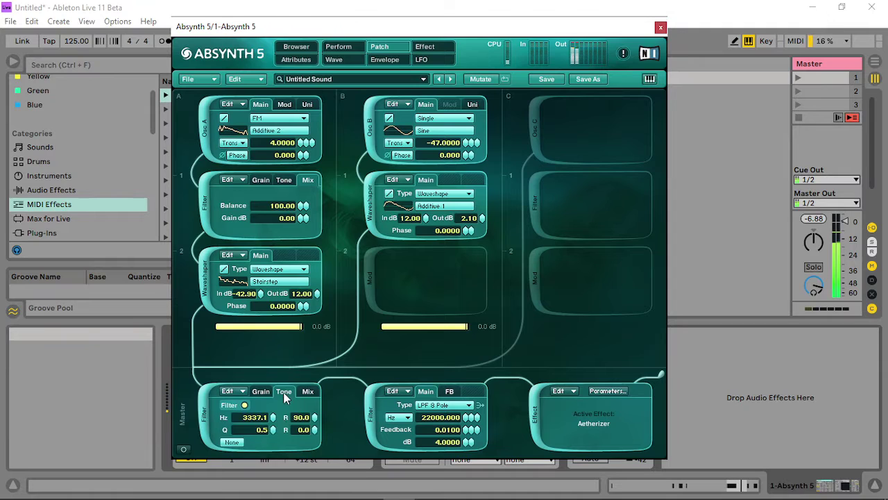
{"action": "left_click_drag", "start_coordinate": [274, 417], "coordinate": [316, 436]}
{"action": "left_click_drag", "start_coordinate": [321, 372], "coordinate": [328, 447]}
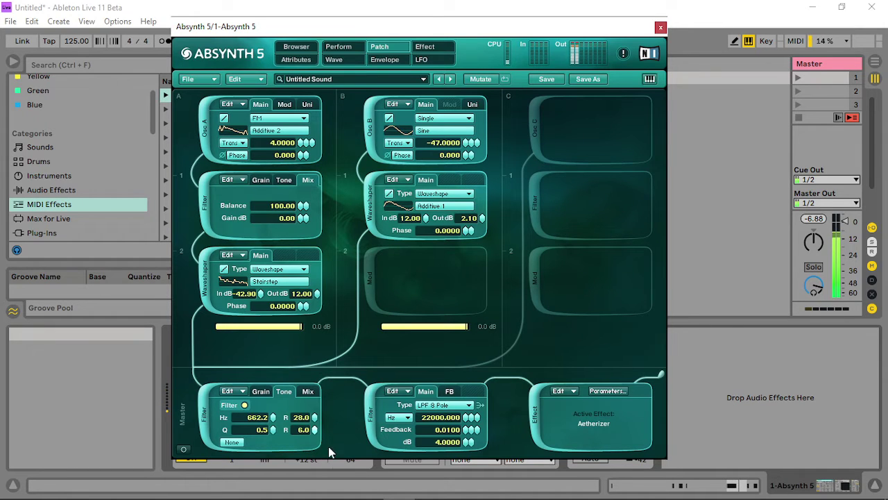
{"action": "left_click", "coordinate": [368, 415]}
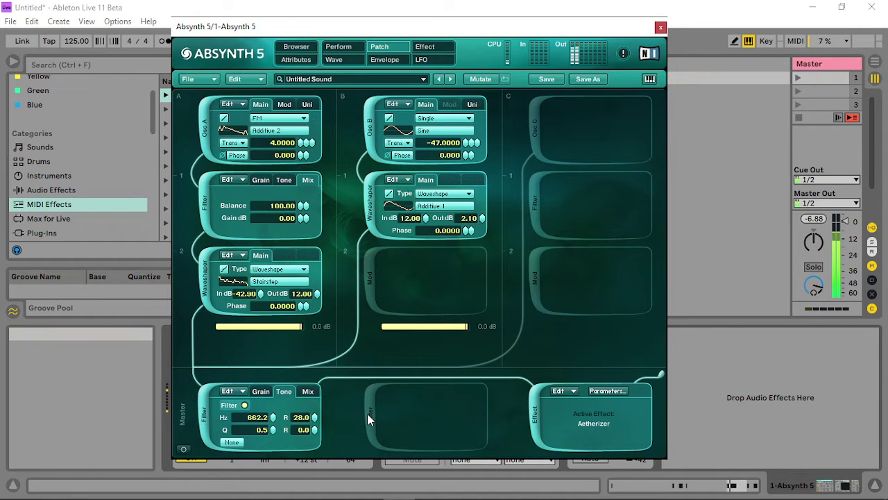
- Set the master Cloud filter's transpose to 8, tone frequency to 556.9 Hz, frequency random to 14 and Q random to 74
{"action": "left_click", "coordinate": [261, 391]}
{"action": "mouse_move", "coordinate": [268, 422]}
{"action": "left_mouse_down"}
{"action": "mouse_move", "coordinate": [268, 400]}
{"action": "mouse_move", "coordinate": [270, 444]}
{"action": "mouse_move", "coordinate": [283, 420]}
{"action": "mouse_move", "coordinate": [273, 423]}
{"action": "left_mouse_up"}
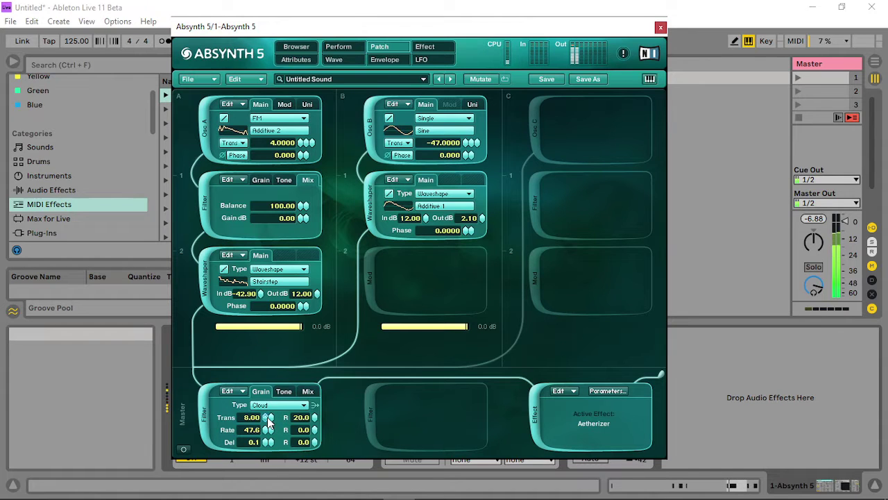
{"action": "left_click", "coordinate": [293, 393]}
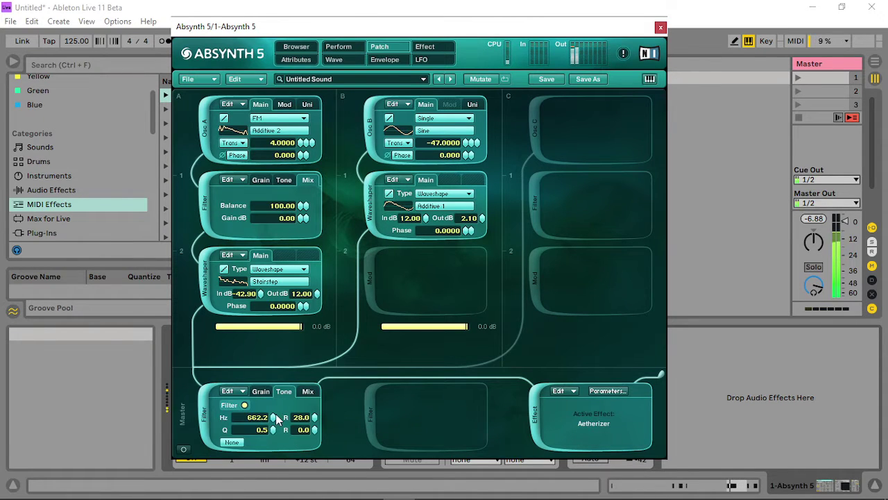
{"action": "left_click_drag", "start_coordinate": [281, 413], "coordinate": [320, 391]}
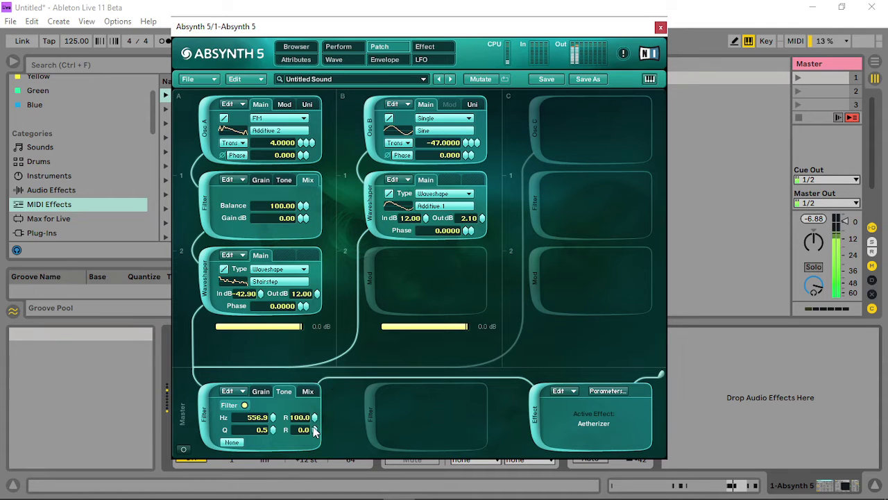
{"action": "left_click_drag", "start_coordinate": [314, 430], "coordinate": [321, 358]}
{"action": "mouse_move", "coordinate": [315, 418]}
{"action": "left_mouse_down"}
{"action": "mouse_move", "coordinate": [315, 449]}
{"action": "mouse_move", "coordinate": [316, 419]}
{"action": "left_mouse_up"}
- Adjust the channel A Cloud filter's transpose and set its balance to 0
{"action": "left_click", "coordinate": [267, 184]}
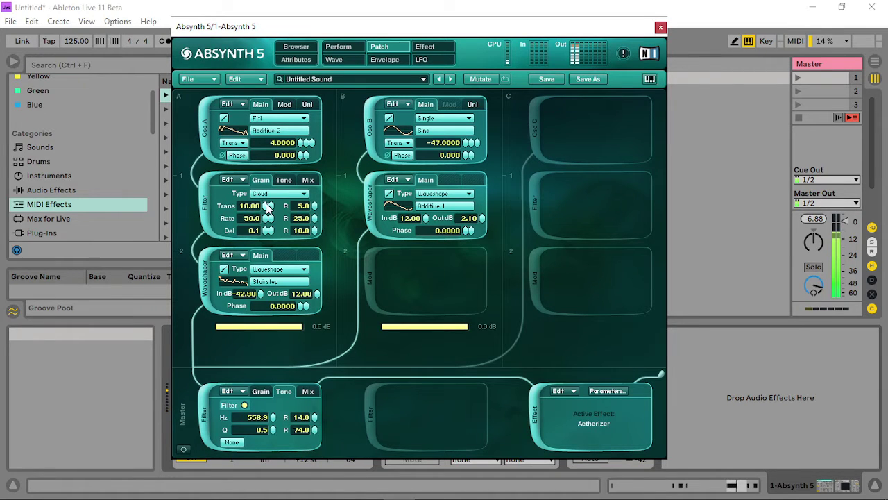
{"action": "left_click_drag", "start_coordinate": [265, 208], "coordinate": [256, 219]}
{"action": "left_click", "coordinate": [308, 180]}
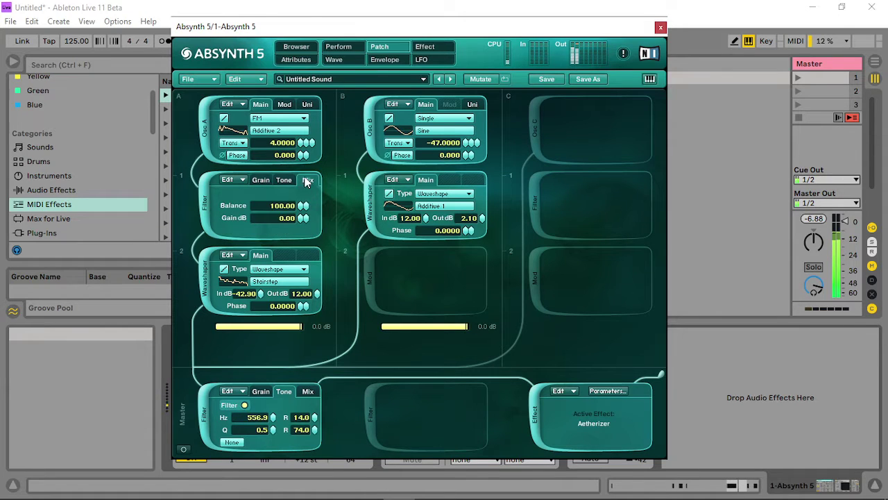
{"action": "left_click_drag", "start_coordinate": [303, 206], "coordinate": [304, 276]}
- Raise the Stairstep waveshaper's input gain to 11.50 dB and assign it to Audio Mod A
{"action": "left_click_drag", "start_coordinate": [260, 297], "coordinate": [282, 296]}
{"action": "right_click", "coordinate": [261, 298]}
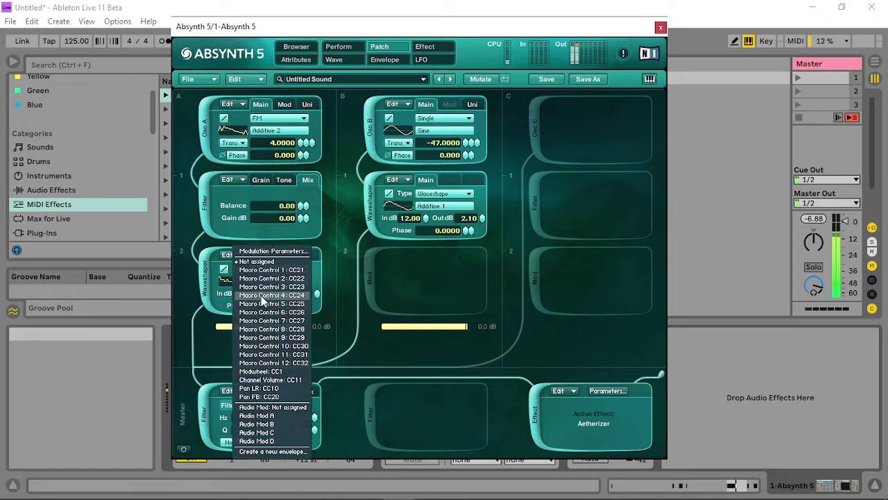
{"action": "left_click", "coordinate": [275, 419]}
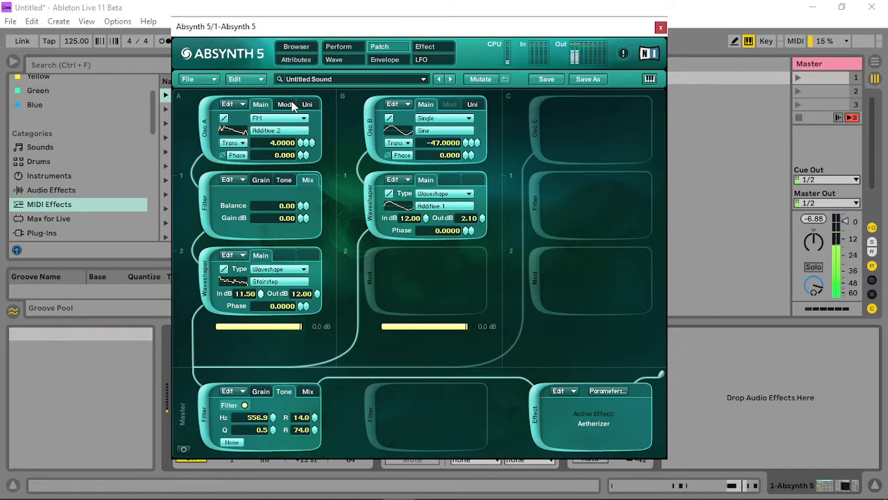
- Invert the WS In Gain A2 audio modulation, set its lag to 169 and depth to 95%, and close the plug-in window
{"action": "left_click", "coordinate": [339, 46]}
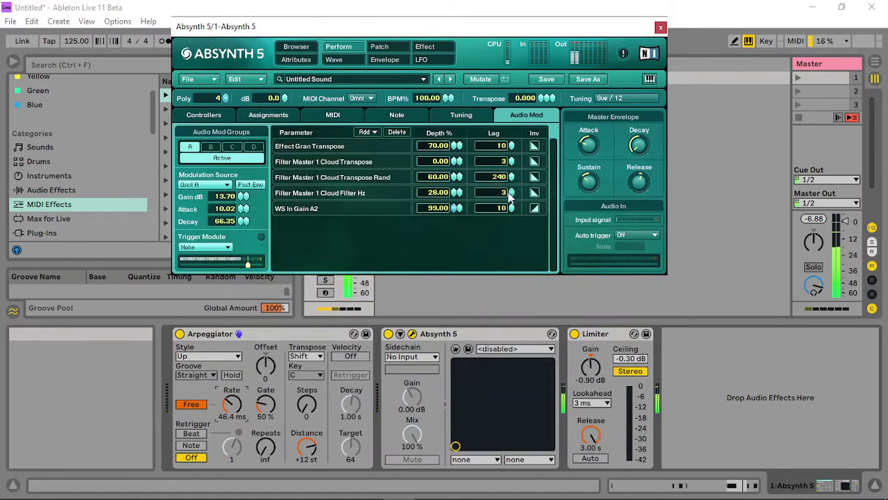
{"action": "left_click", "coordinate": [535, 209]}
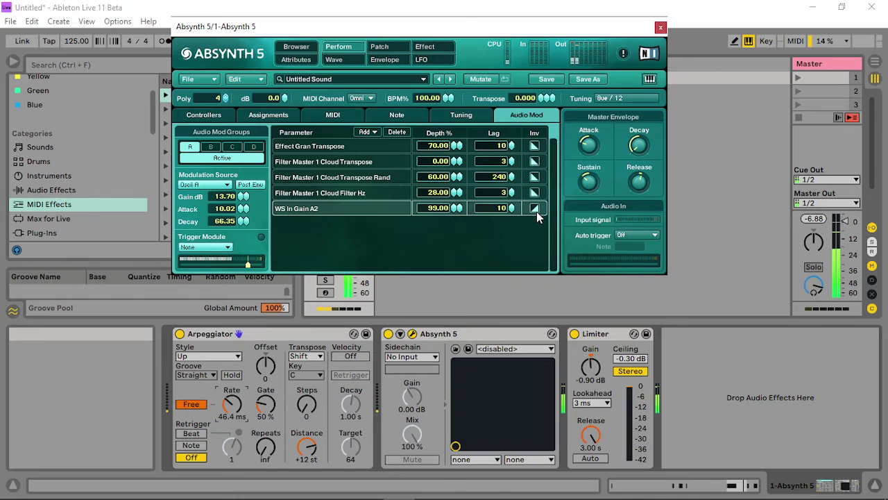
{"action": "left_click_drag", "start_coordinate": [512, 209], "coordinate": [511, 111]}
{"action": "left_click", "coordinate": [454, 208]}
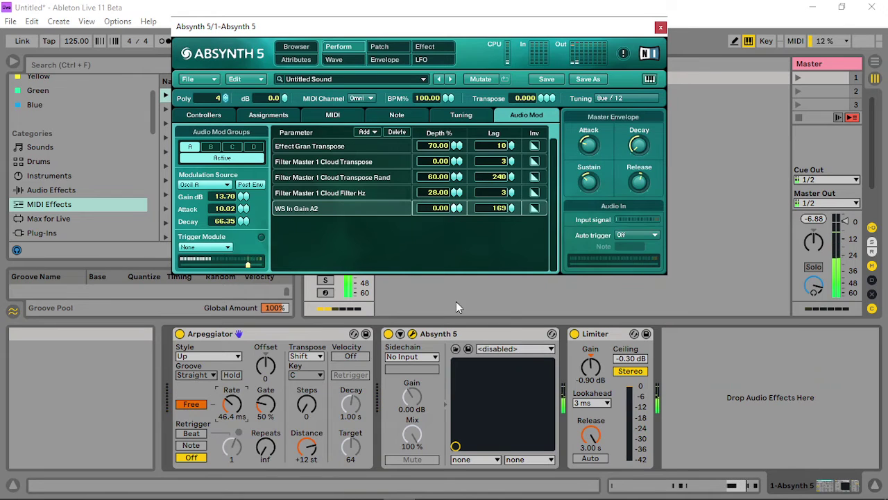
{"action": "left_click_drag", "start_coordinate": [455, 208], "coordinate": [453, 218]}
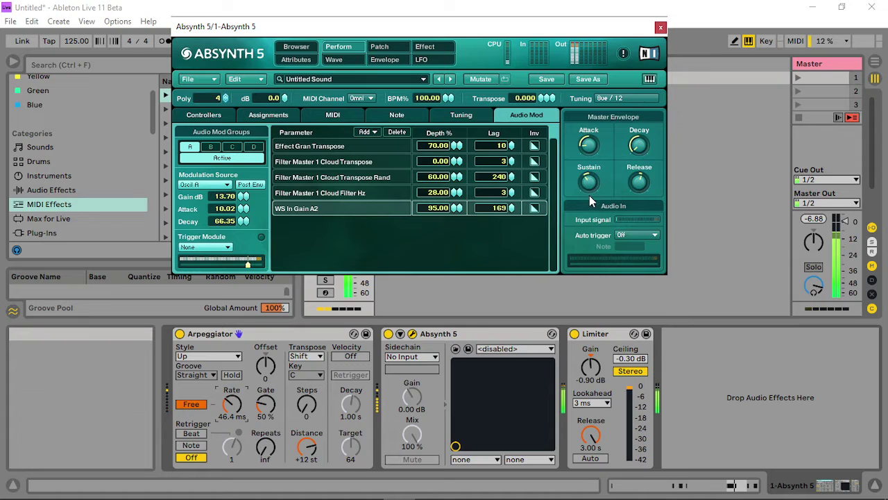
{"action": "left_click", "coordinate": [661, 28]}
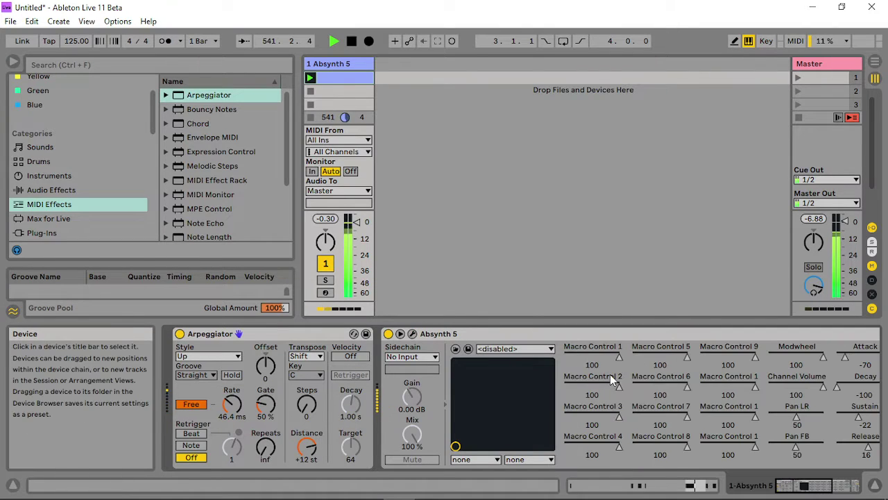
- Show the clip automation for Absynth's Sustain and shape a short spike at the start of bar 7, falling to about 0.03
{"action": "left_click_drag", "start_coordinate": [799, 485], "coordinate": [832, 484]}
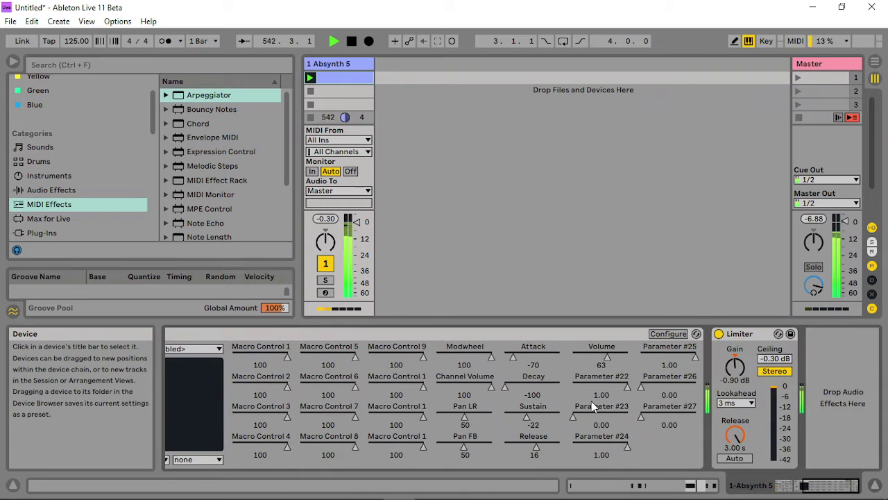
{"action": "right_click", "coordinate": [528, 413]}
{"action": "left_click", "coordinate": [551, 420]}
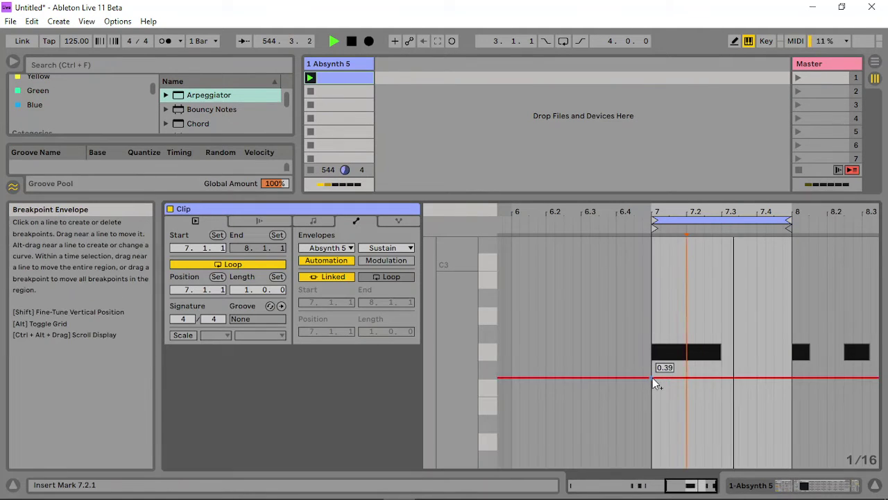
{"action": "left_click", "coordinate": [653, 378]}
{"action": "left_click_drag", "start_coordinate": [730, 378], "coordinate": [677, 460]}
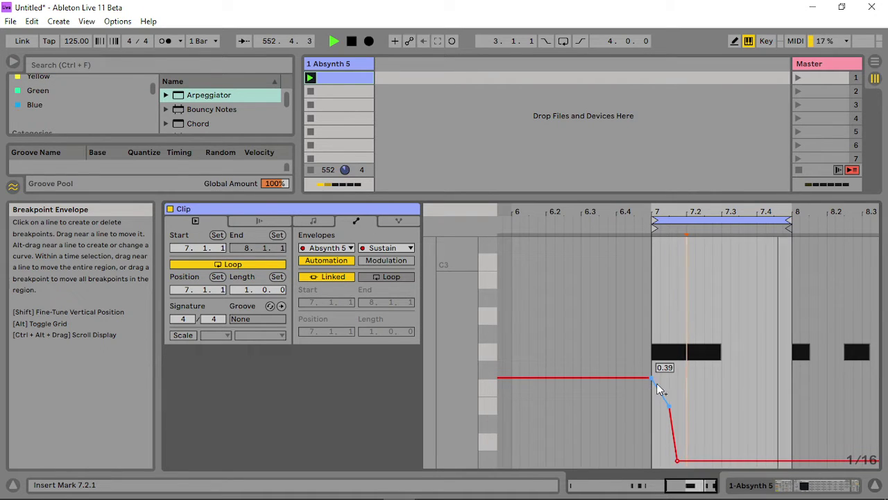
{"action": "left_click_drag", "start_coordinate": [659, 388], "coordinate": [659, 465]}
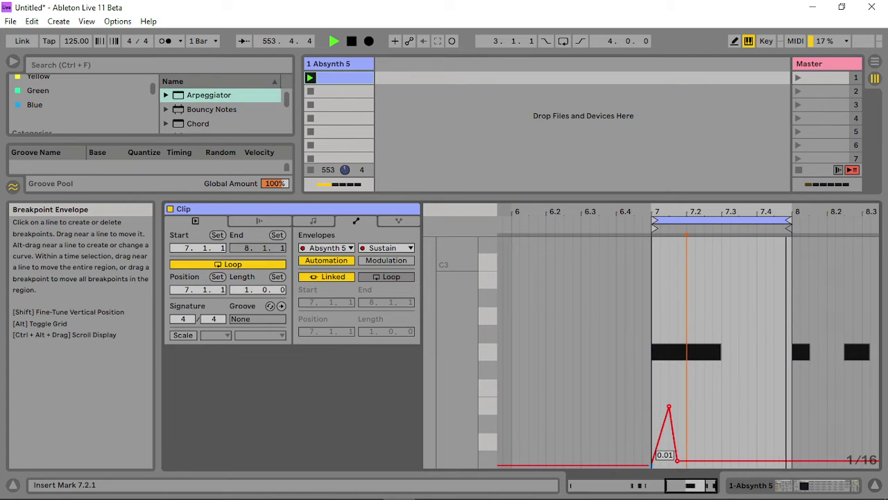
{"action": "left_click_drag", "start_coordinate": [668, 408], "coordinate": [660, 408]}
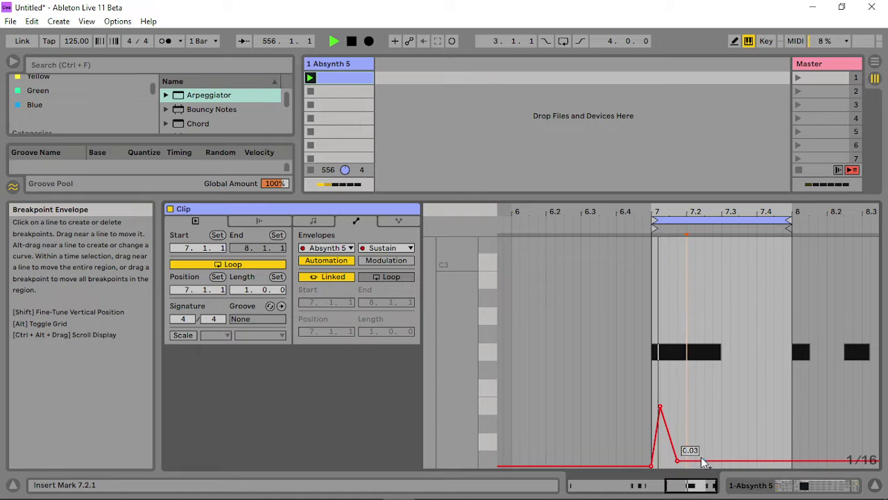
- Insert a sine shape into the Sustain envelope from 7.2.1 to 8.1.1 and lower its peak
{"action": "left_click_drag", "start_coordinate": [686, 438], "coordinate": [793, 446]}
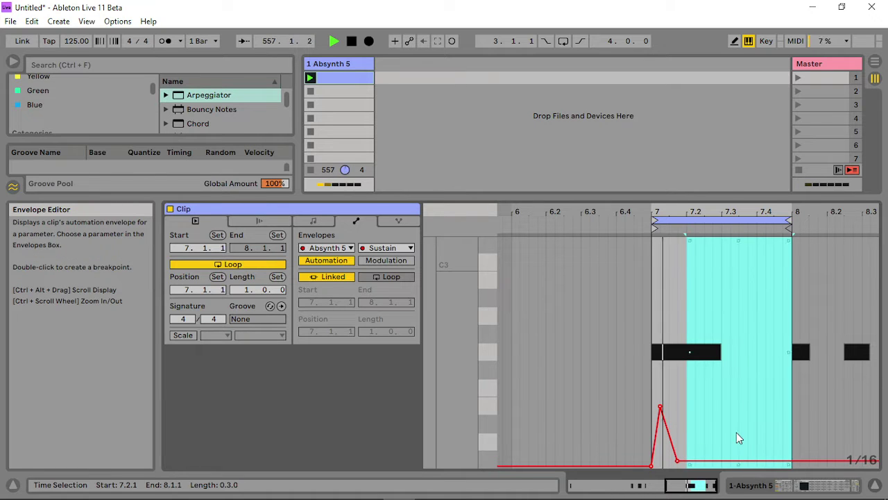
{"action": "right_click", "coordinate": [736, 432]}
{"action": "left_click", "coordinate": [562, 412]}
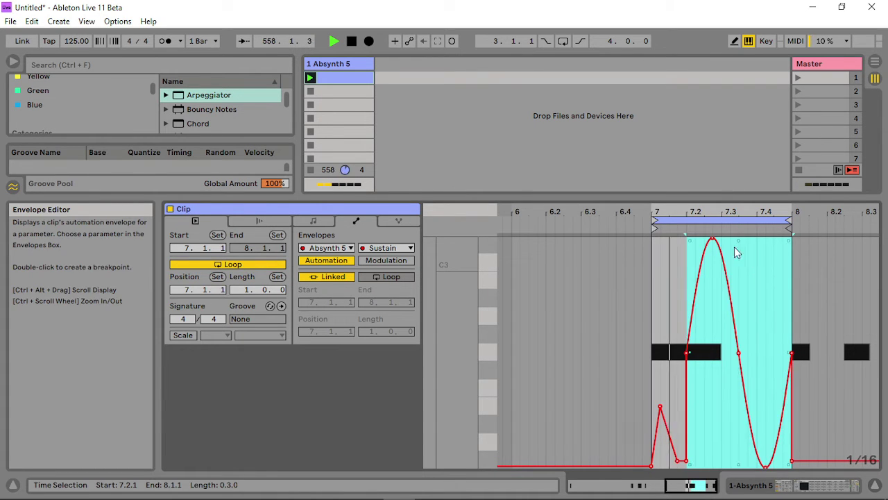
{"action": "left_click_drag", "start_coordinate": [712, 238], "coordinate": [712, 268]}
{"action": "left_click_drag", "start_coordinate": [712, 307], "coordinate": [712, 315]}
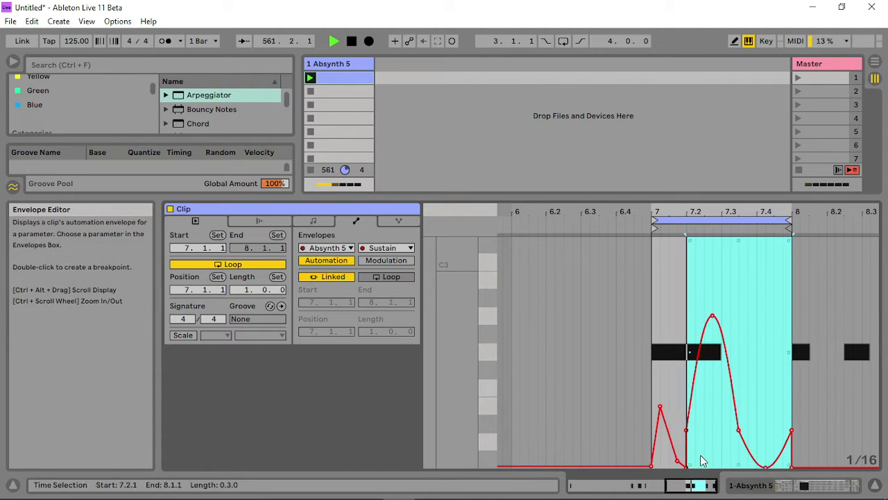
- Reshape the sine by raising its start and falling breakpoints, moving the peak to 7.3 at 0.63, and deleting the trough breakpoint
{"action": "left_click", "coordinate": [704, 463]}
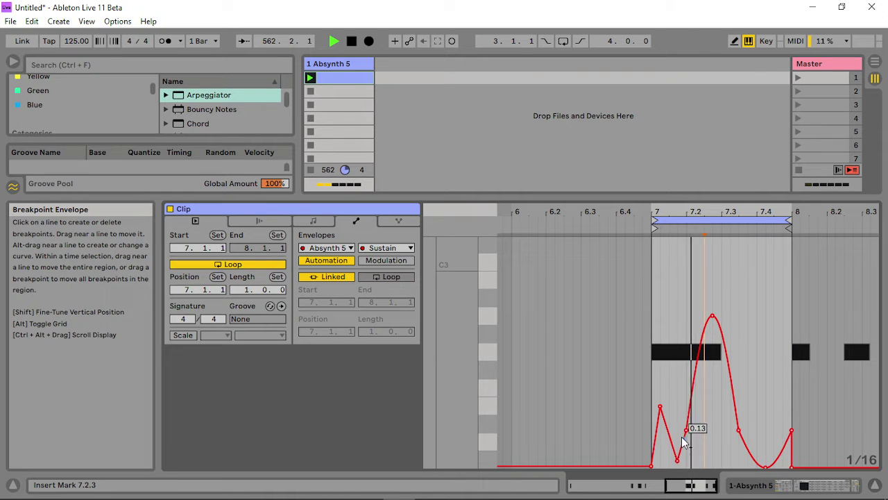
{"action": "left_click_drag", "start_coordinate": [686, 431], "coordinate": [686, 404]}
{"action": "left_click_drag", "start_coordinate": [738, 430], "coordinate": [765, 360]}
{"action": "left_click_drag", "start_coordinate": [712, 316], "coordinate": [721, 323]}
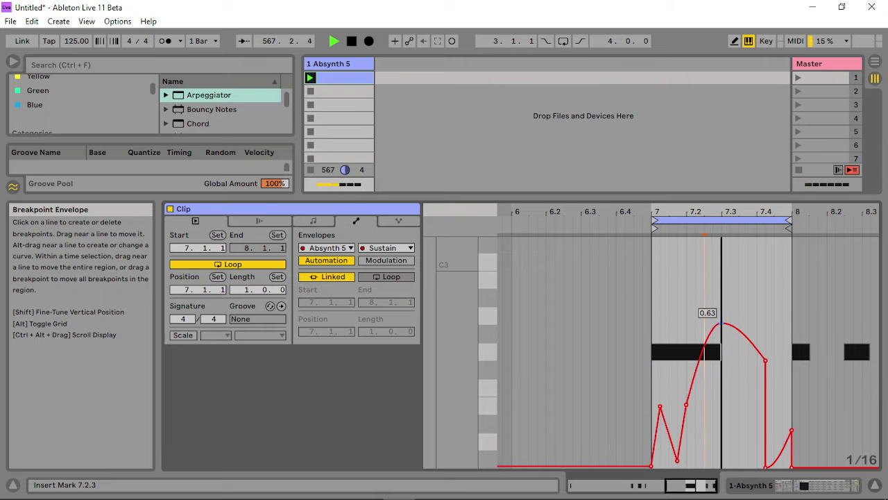
{"action": "left_click", "coordinate": [766, 466]}
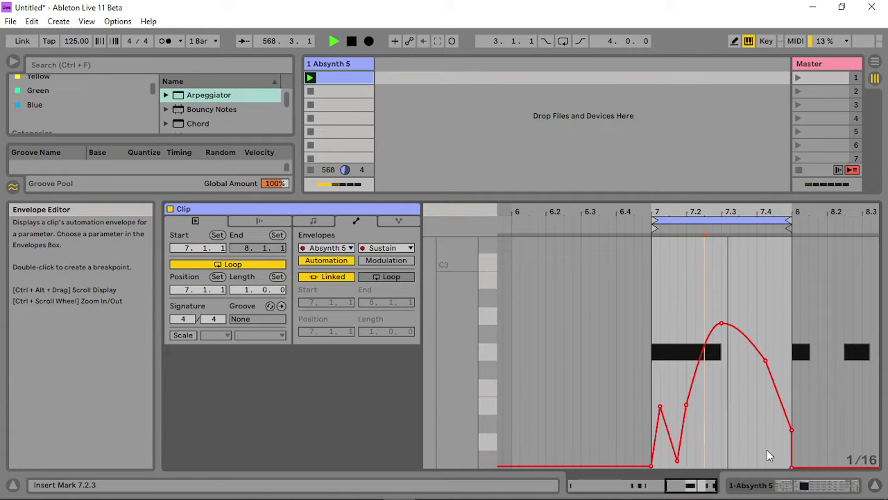
- Move the falling breakpoint back to 7.4, lower the peak at 7.3, and remove the raised breakpoint at bar 8
{"action": "left_click", "coordinate": [766, 361]}
{"action": "left_click_drag", "start_coordinate": [766, 370], "coordinate": [756, 372]}
{"action": "left_click_drag", "start_coordinate": [721, 323], "coordinate": [722, 350]}
{"action": "left_click", "coordinate": [789, 429]}
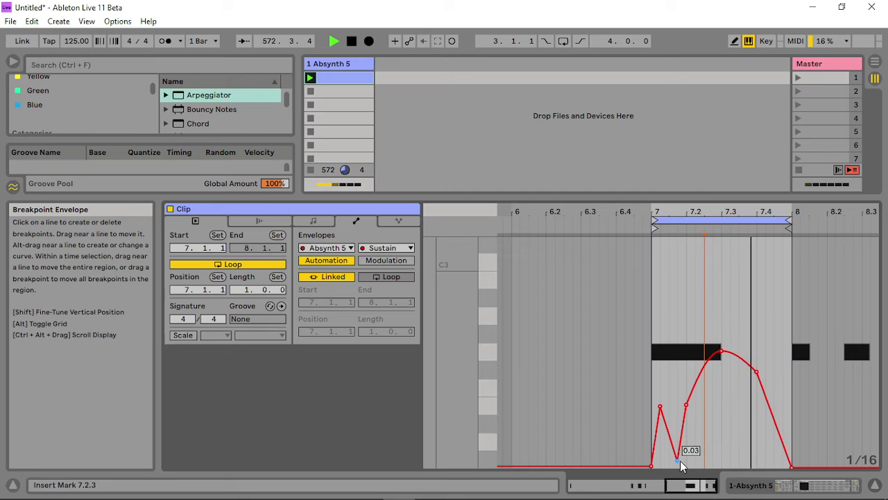
- Raise the dip after the initial spike, curve the rise to the 7.3 peak, and set the envelope's starting value to 0.00
{"action": "left_click_drag", "start_coordinate": [684, 450], "coordinate": [696, 375]}
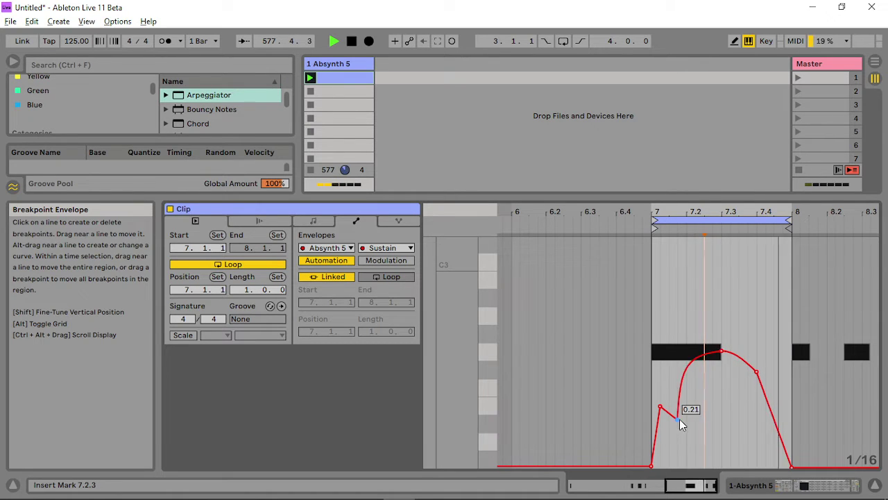
{"action": "left_click_drag", "start_coordinate": [675, 419], "coordinate": [669, 400]}
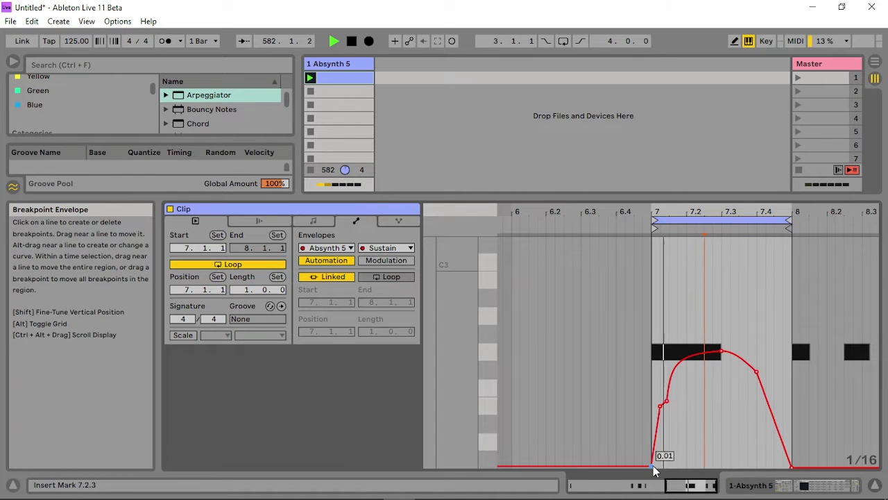
{"action": "mouse_move", "coordinate": [653, 464]}
{"action": "left_mouse_down"}
{"action": "mouse_move", "coordinate": [653, 437]}
{"action": "mouse_move", "coordinate": [653, 467]}
{"action": "left_mouse_up"}
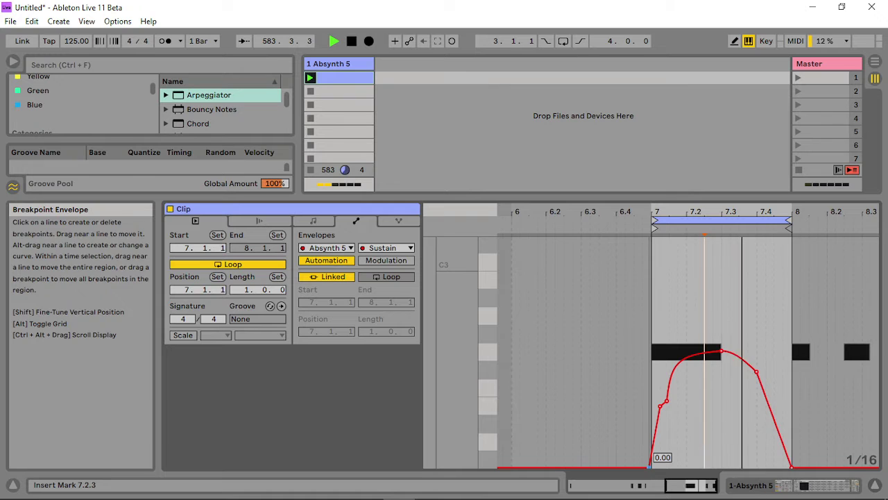
- Delete the breakpoint at 7.4, curve the fall after the peak, and move the last breakpoint to just after 7.3 at 0.13
{"action": "left_click", "coordinate": [756, 372]}
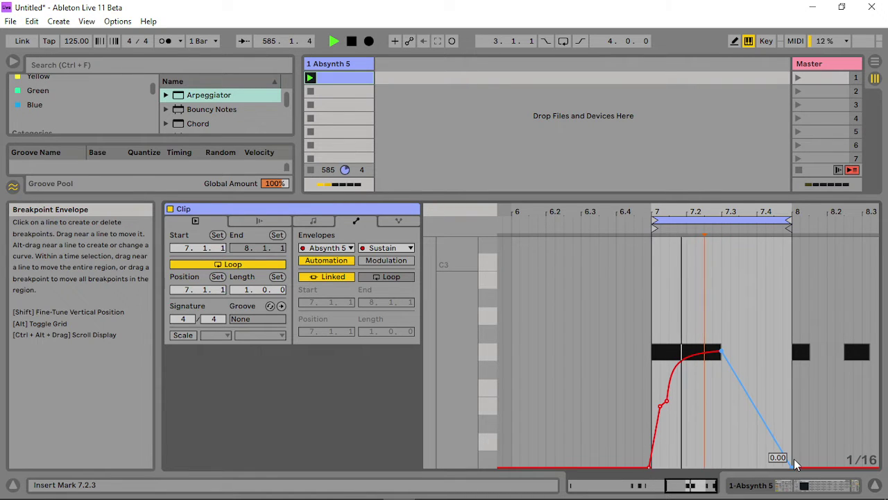
{"action": "left_click_drag", "start_coordinate": [791, 464], "coordinate": [761, 364]}
{"action": "left_click_drag", "start_coordinate": [792, 400], "coordinate": [731, 436]}
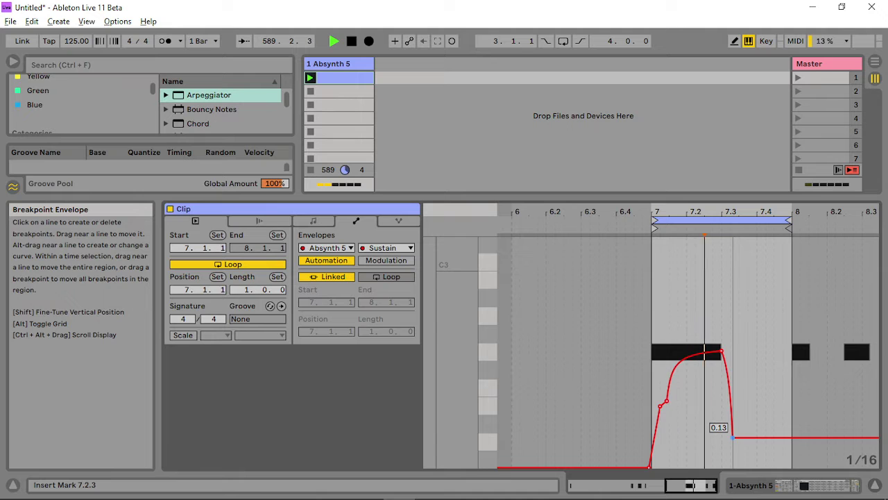
- Return to the Absynth 5 track's device chain and set the Arpeggiator's free rate to 44.8 ms
{"action": "left_click", "coordinate": [329, 64]}
{"action": "double_click", "coordinate": [328, 67]}
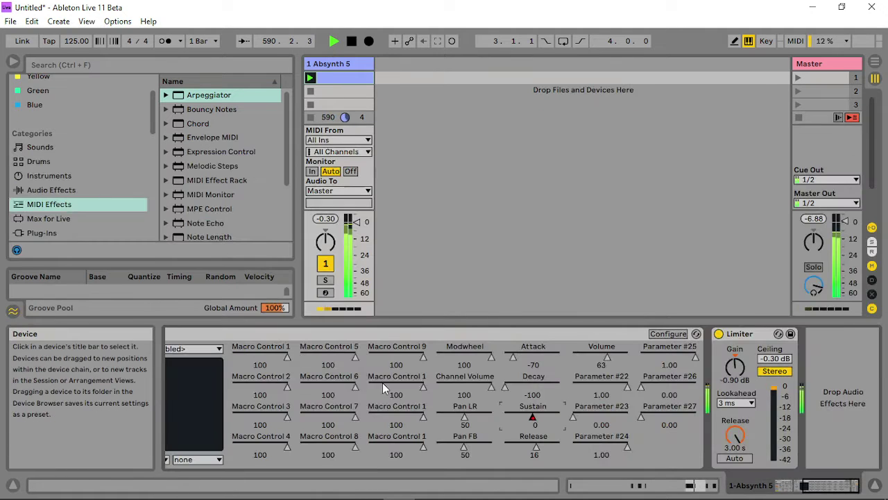
{"action": "left_click", "coordinate": [829, 484]}
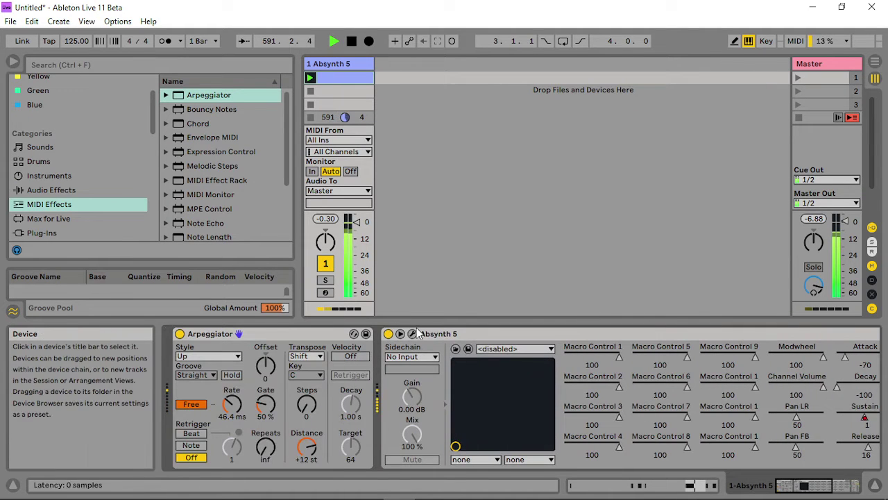
{"action": "mouse_move", "coordinate": [232, 405]}
{"action": "left_mouse_down"}
{"action": "mouse_move", "coordinate": [232, 392]}
{"action": "mouse_move", "coordinate": [231, 416]}
{"action": "mouse_move", "coordinate": [232, 401]}
{"action": "left_mouse_up"}
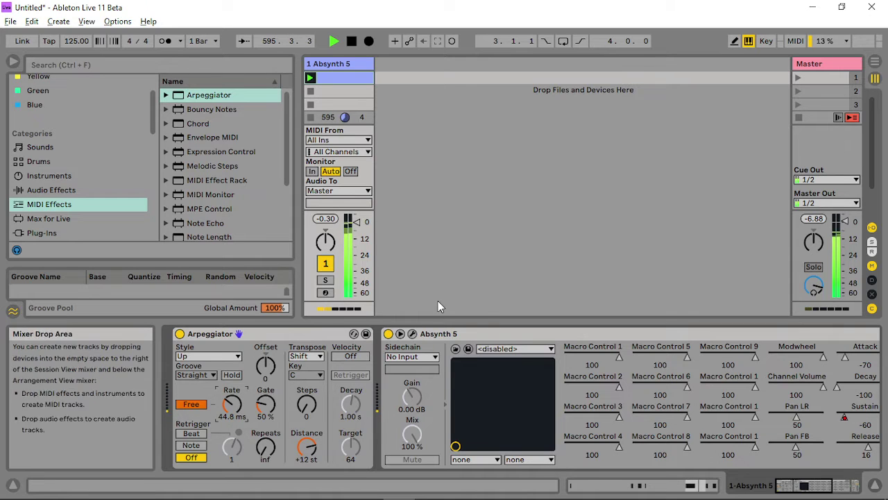
- Open the Absynth 5 plug-in window and set the master envelope's attack to -100, decay to -14 and release to 16
{"action": "left_click", "coordinate": [413, 334]}
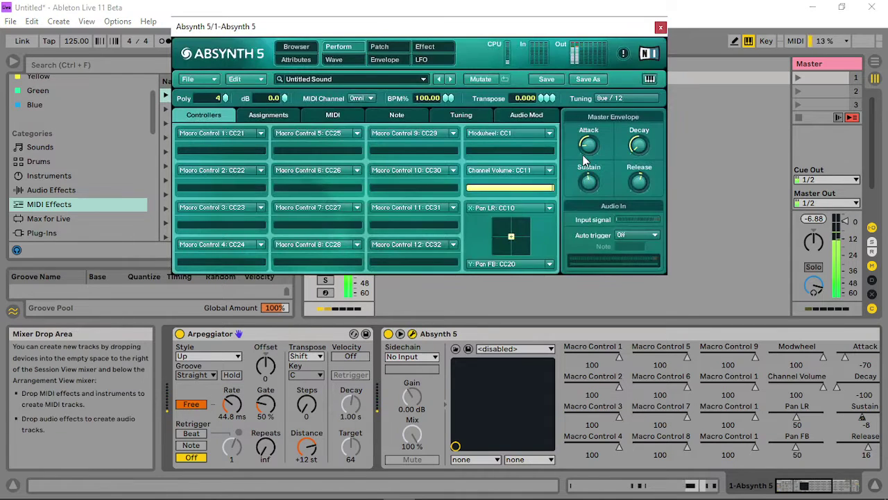
{"action": "left_click_drag", "start_coordinate": [595, 83], "coordinate": [582, 184]}
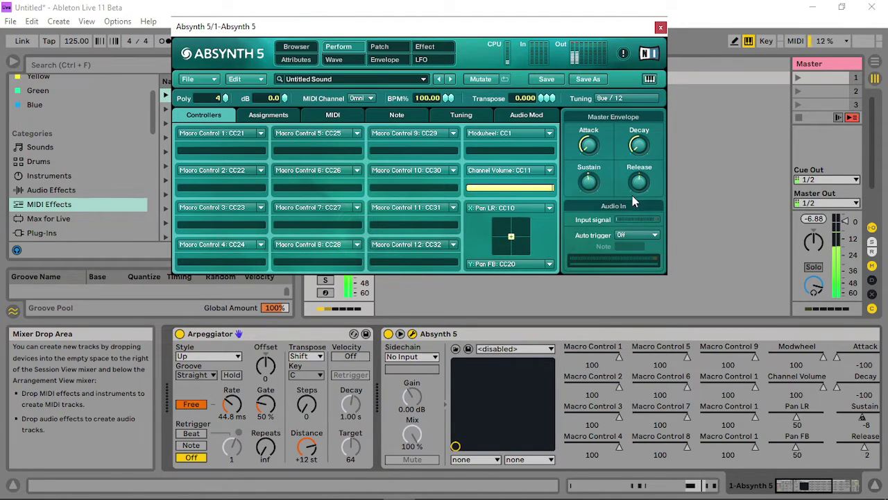
{"action": "left_click_drag", "start_coordinate": [632, 200], "coordinate": [652, 116]}
{"action": "left_click_drag", "start_coordinate": [639, 179], "coordinate": [638, 186]}
{"action": "left_click_drag", "start_coordinate": [403, 27], "coordinate": [393, 61]}
{"action": "left_click", "coordinate": [424, 41]}
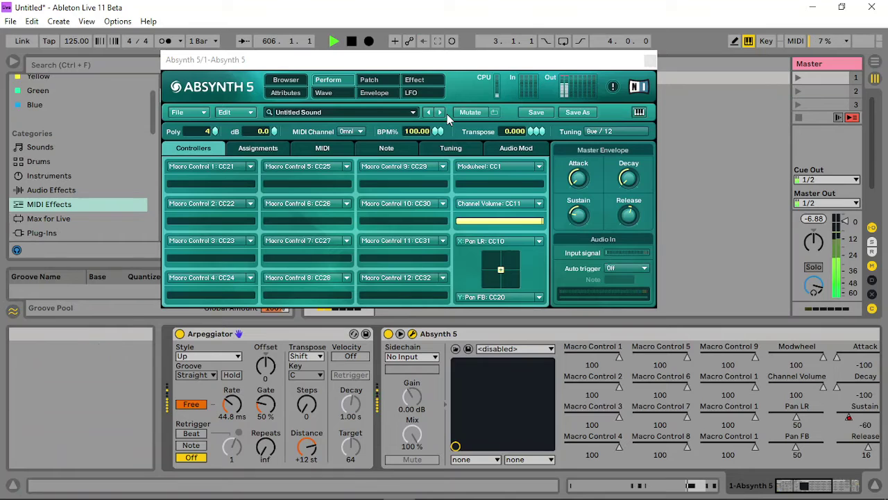
{"action": "left_click", "coordinate": [640, 178]}
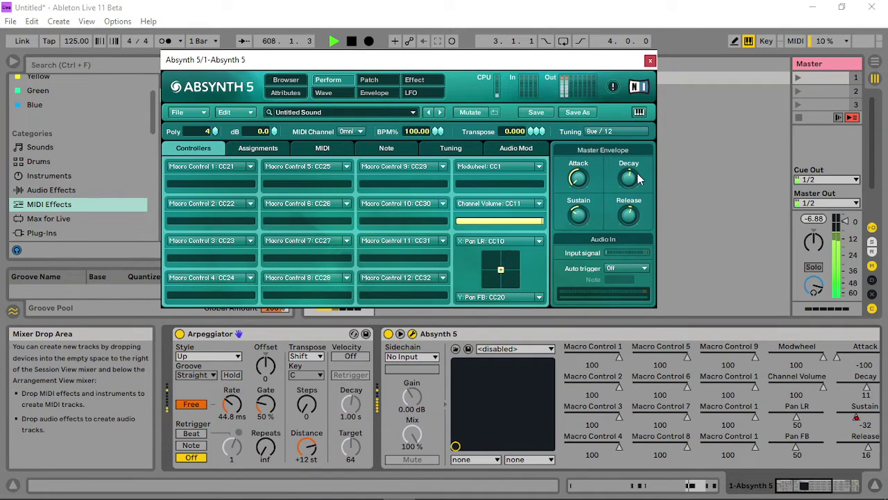
- Set the WS In Gain A2 audio modulation to 91% depth and 187 lag, Cloud Filter Hz depth to 6% and Cloud Transpose Rand depth to 100%
{"action": "left_click", "coordinate": [514, 150]}
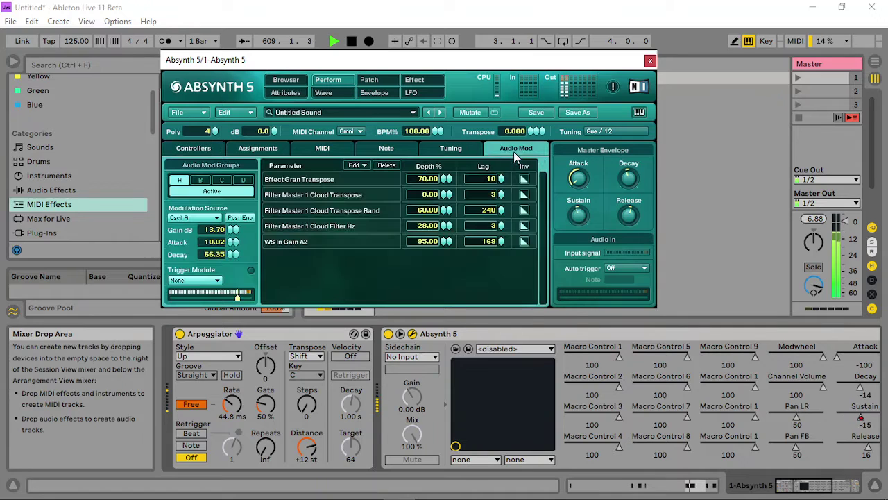
{"action": "left_click_drag", "start_coordinate": [494, 242], "coordinate": [513, 139]}
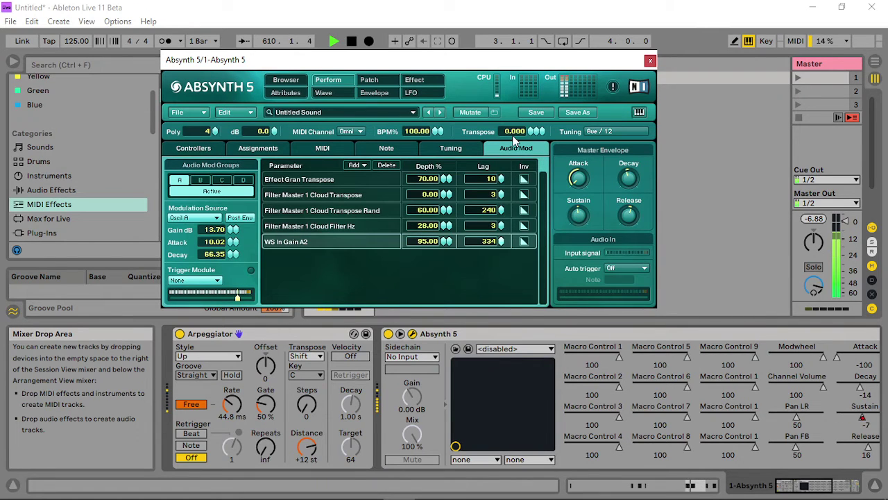
{"action": "left_click_drag", "start_coordinate": [495, 280], "coordinate": [448, 301]}
{"action": "left_click_drag", "start_coordinate": [437, 242], "coordinate": [448, 188]}
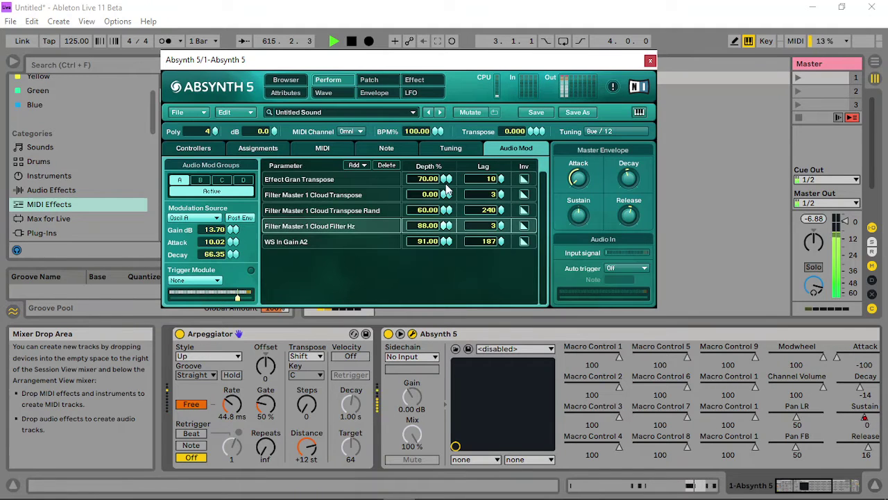
{"action": "left_click_drag", "start_coordinate": [440, 257], "coordinate": [447, 169]}
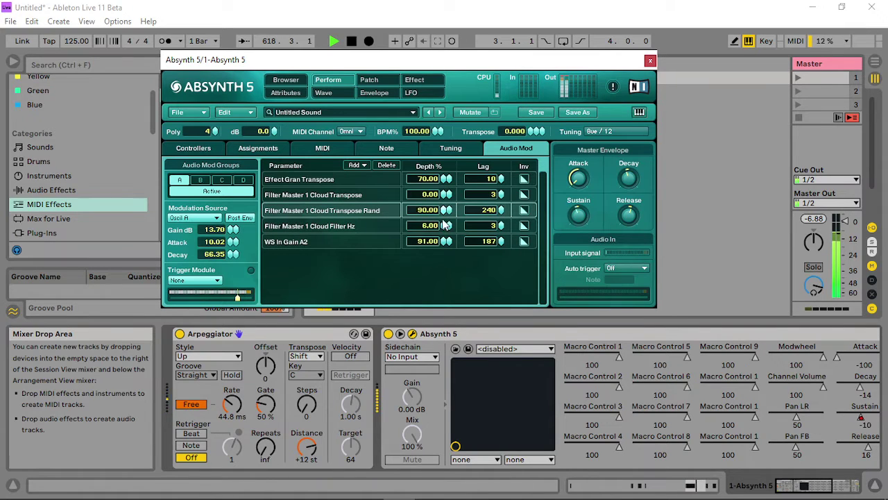
{"action": "left_click_drag", "start_coordinate": [444, 247], "coordinate": [446, 175]}
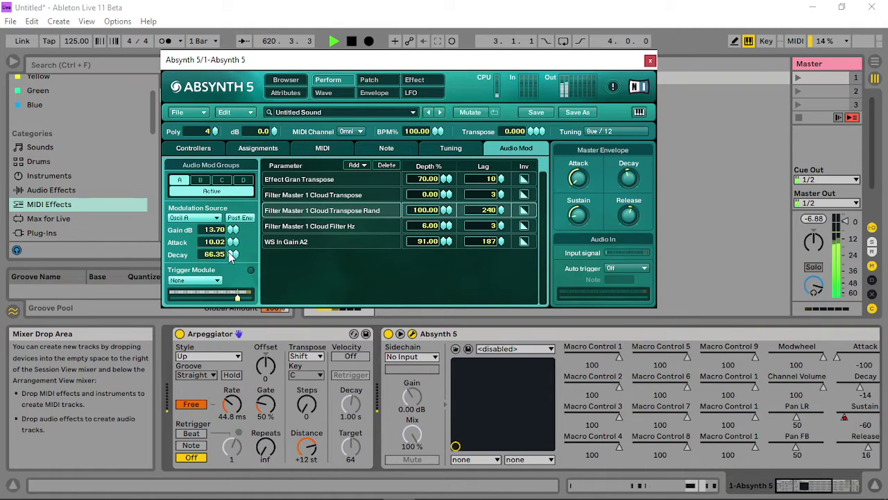
- Set the modulation source's decay to 0.00 and gain to -16.50 dB, and lower the Cloud Transpose Rand lag to 11
{"action": "left_click_drag", "start_coordinate": [229, 252], "coordinate": [238, 377]}
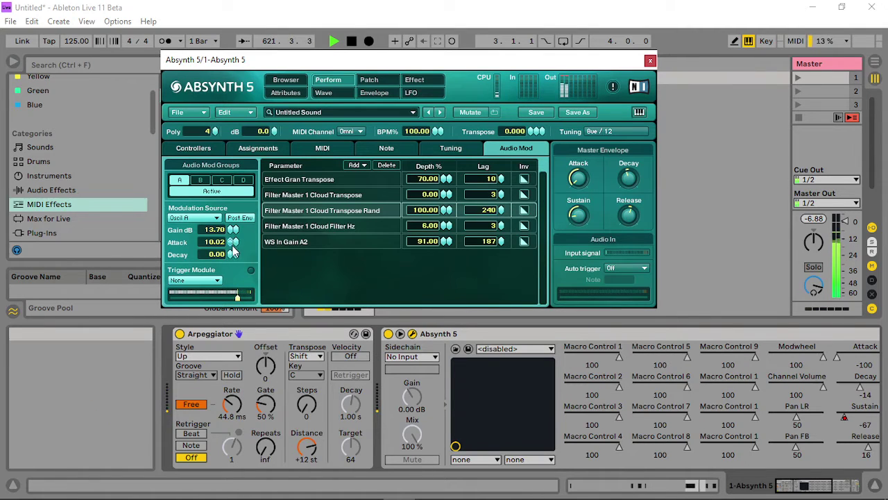
{"action": "left_click_drag", "start_coordinate": [233, 229], "coordinate": [224, 425]}
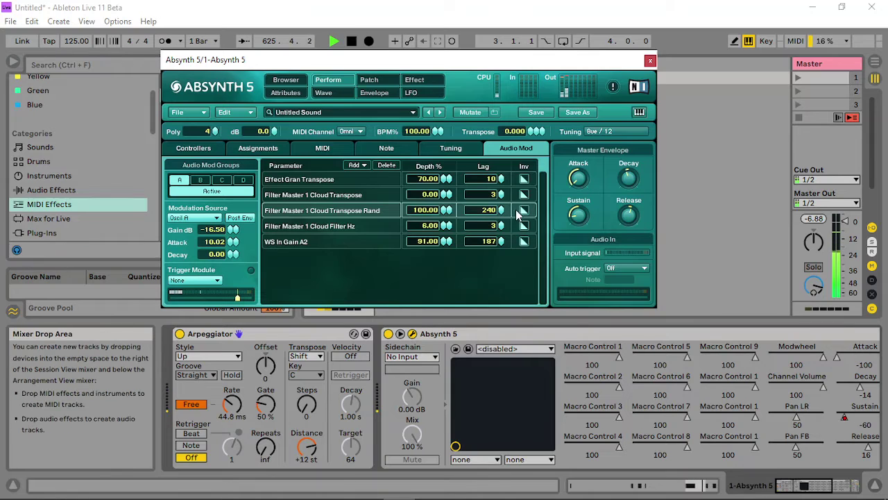
{"action": "left_click", "coordinate": [499, 226]}
{"action": "left_click_drag", "start_coordinate": [501, 209], "coordinate": [502, 276]}
{"action": "left_click_drag", "start_coordinate": [508, 376], "coordinate": [504, 351]}
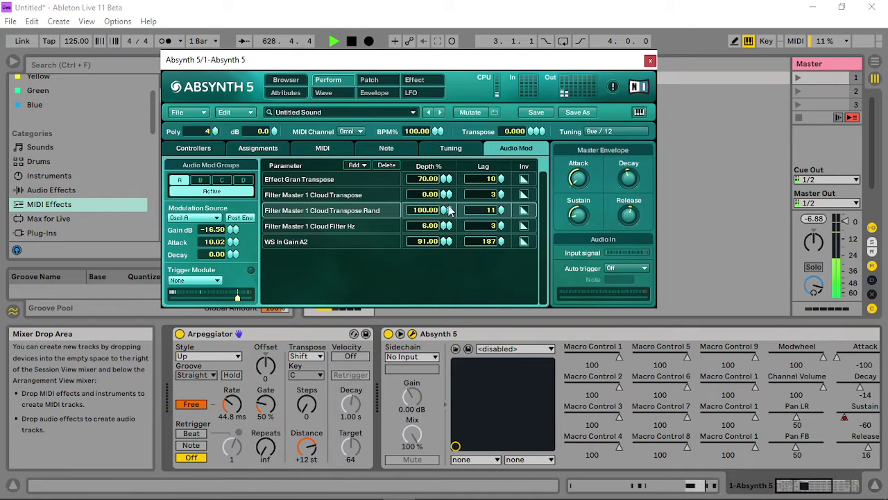
- Set Effect Gran Transpose to 100% depth and a lag of 2, invert it, and set the modulation source gain to -4.80 dB
{"action": "mouse_move", "coordinate": [444, 182]}
{"action": "left_mouse_down"}
{"action": "mouse_move", "coordinate": [444, 251]}
{"action": "mouse_move", "coordinate": [448, 152]}
{"action": "mouse_move", "coordinate": [444, 174]}
{"action": "left_mouse_up"}
{"action": "left_click_drag", "start_coordinate": [503, 182], "coordinate": [497, 421]}
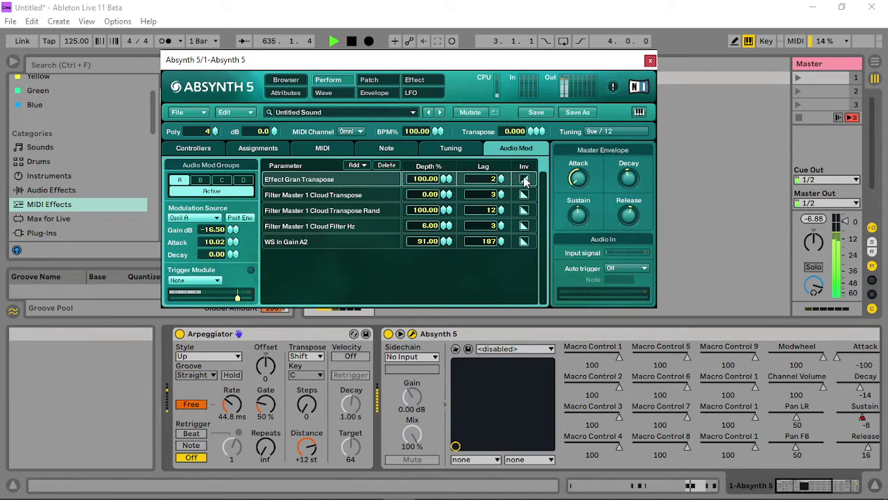
{"action": "left_click", "coordinate": [525, 180]}
{"action": "left_click_drag", "start_coordinate": [233, 232], "coordinate": [232, 113]}
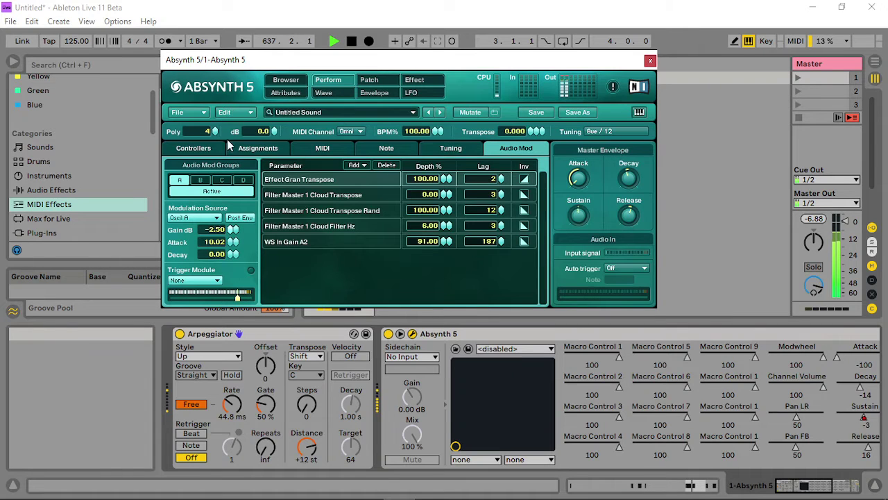
{"action": "left_click_drag", "start_coordinate": [229, 144], "coordinate": [242, 156]}
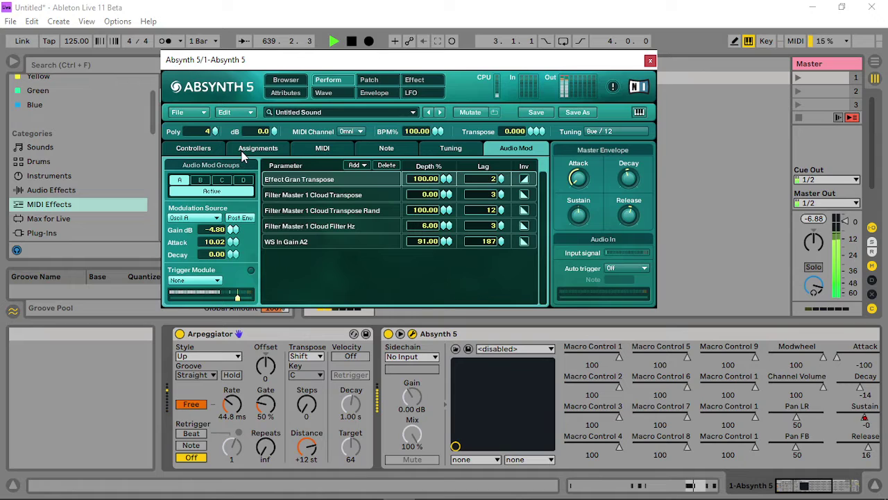
- Set the modulation source's attack to 34.00 and decay to 60.00, and assign Oscillator A's main pitch to Audio Mod A
{"action": "left_click_drag", "start_coordinate": [234, 254], "coordinate": [243, 169]}
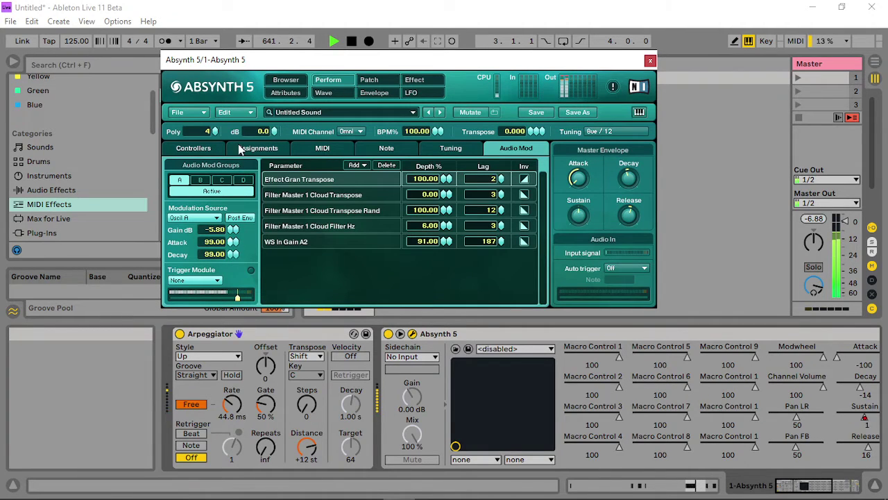
{"action": "left_click_drag", "start_coordinate": [233, 254], "coordinate": [234, 249]}
{"action": "left_click", "coordinate": [369, 79]}
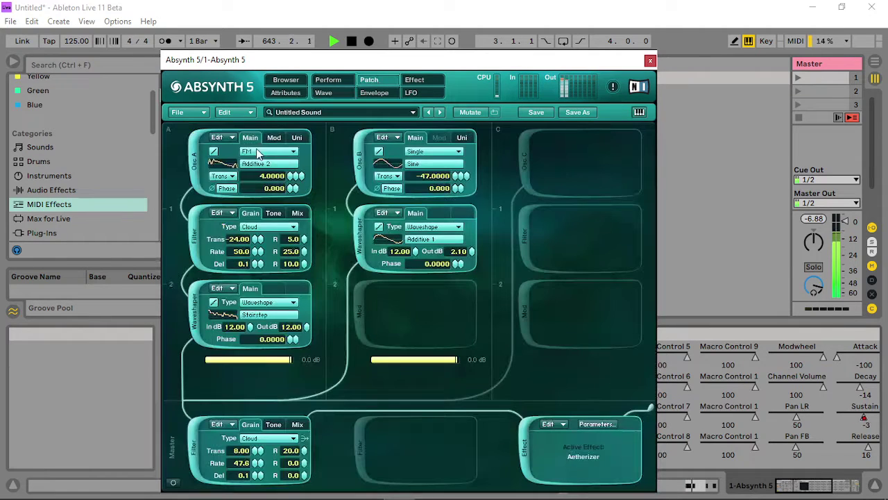
{"action": "right_click", "coordinate": [293, 182]}
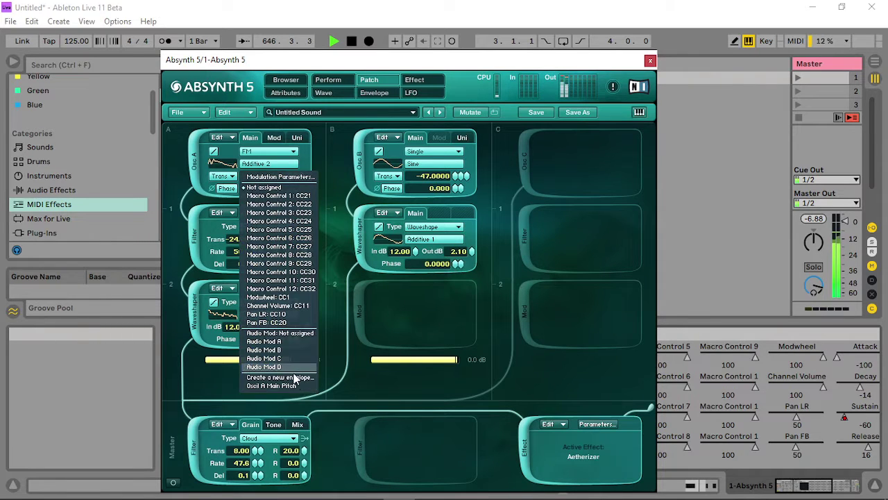
{"action": "left_click", "coordinate": [285, 338]}
{"action": "left_click", "coordinate": [340, 79]}
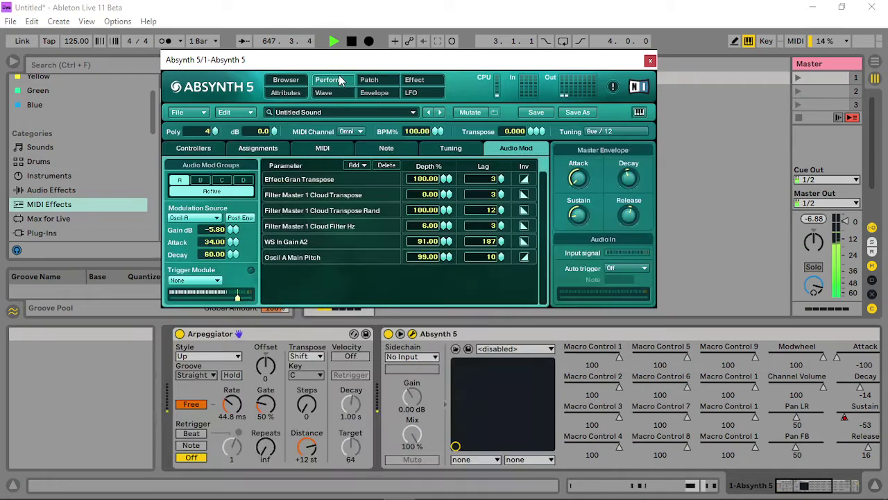
- Adjust the Oscil A Main Pitch audio modulation depth and lower Oscillator A's transpose to -62
{"action": "left_click_drag", "start_coordinate": [444, 258], "coordinate": [419, 324]}
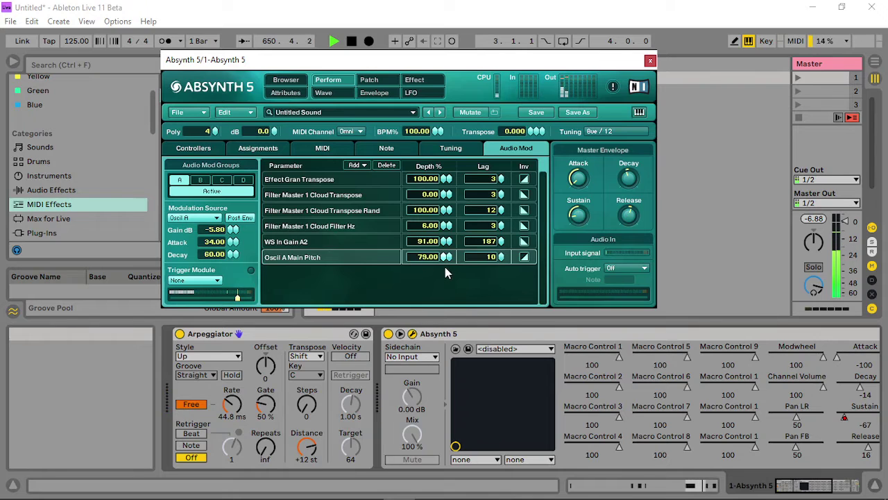
{"action": "left_click_drag", "start_coordinate": [446, 272], "coordinate": [449, 253]}
{"action": "left_click", "coordinate": [380, 81]}
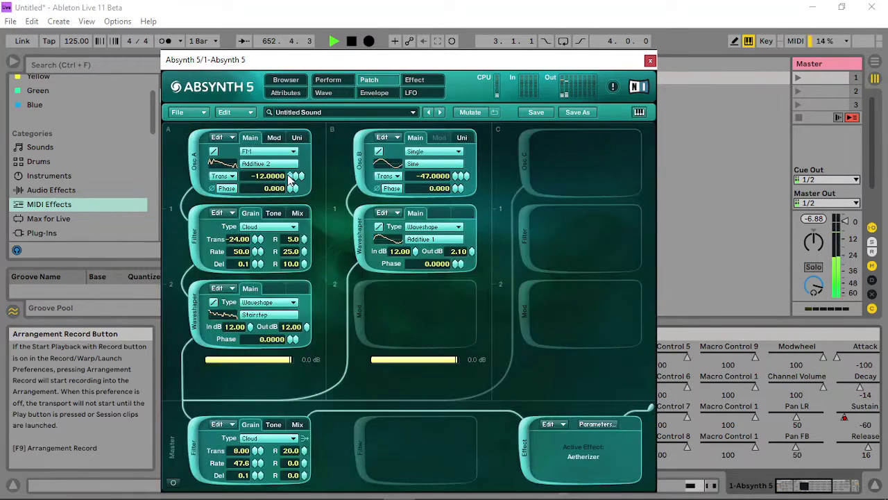
{"action": "left_click_drag", "start_coordinate": [290, 179], "coordinate": [295, 159]}
{"action": "left_click_drag", "start_coordinate": [290, 175], "coordinate": [290, 230]}
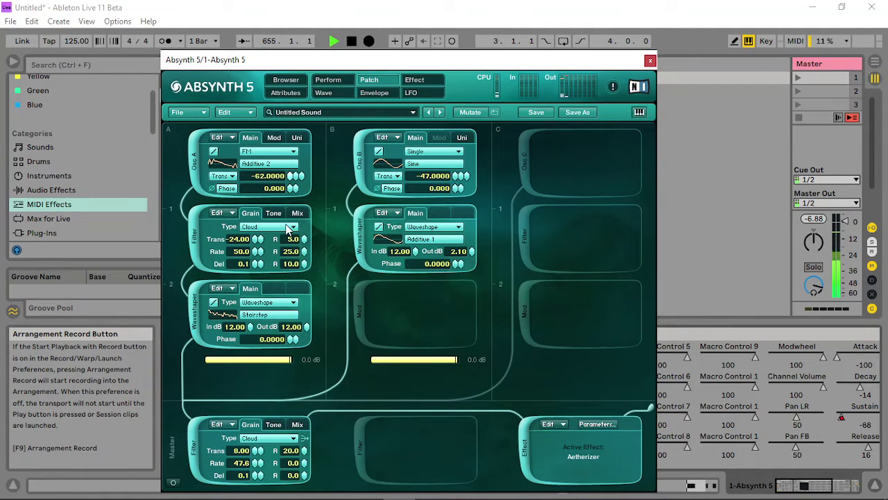
- Set the Oscil A Main Pitch audio modulation to 11% depth and a lag of 2, and toggle its inversion
{"action": "left_click", "coordinate": [328, 79]}
{"action": "left_click_drag", "start_coordinate": [446, 257], "coordinate": [437, 324]}
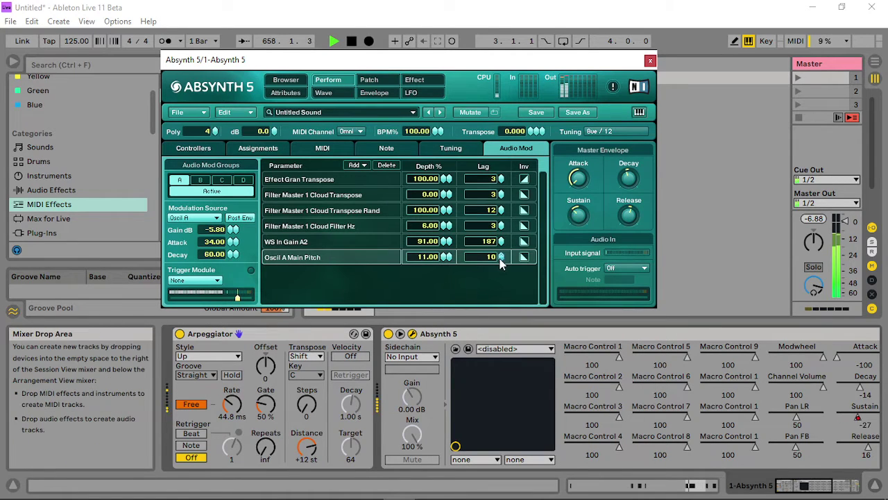
{"action": "left_click_drag", "start_coordinate": [501, 257], "coordinate": [555, 21]}
- Set the modulation source's gain to 8.80 dB, decay to 13.00 and attack to 0.00
{"action": "left_click_drag", "start_coordinate": [234, 236], "coordinate": [234, 326]}
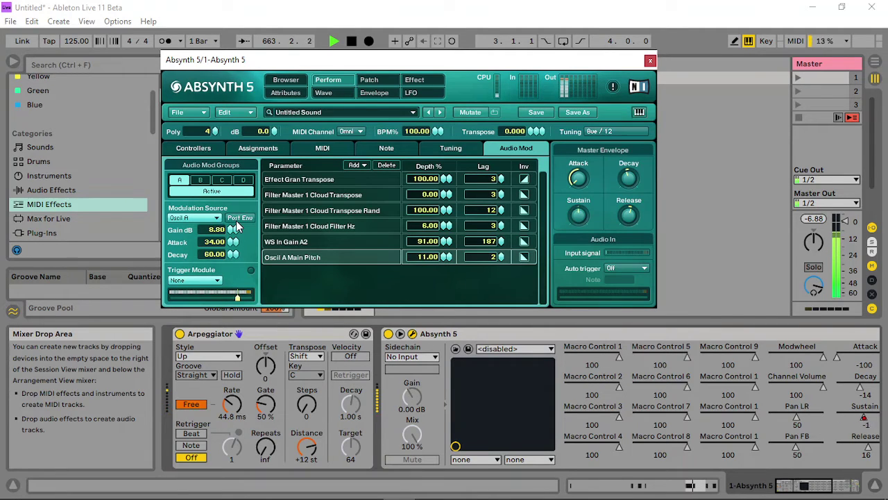
{"action": "left_click_drag", "start_coordinate": [236, 254], "coordinate": [235, 297]}
{"action": "left_click_drag", "start_coordinate": [233, 242], "coordinate": [247, 292]}
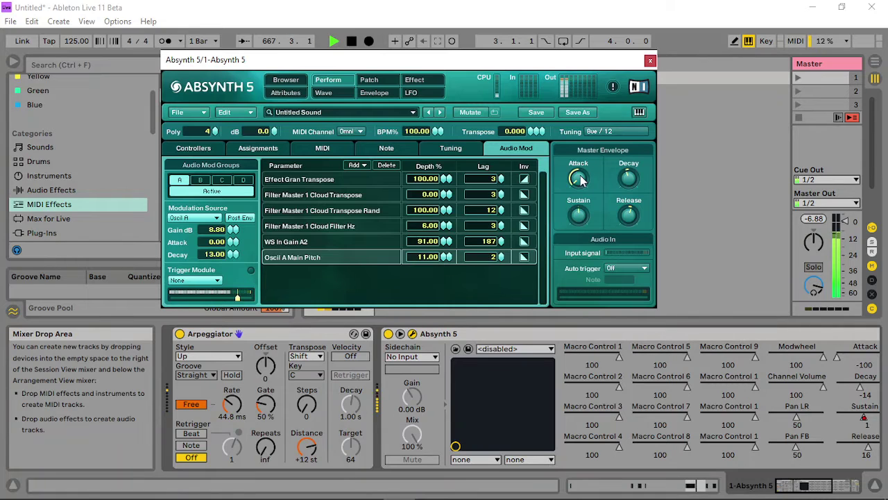
- Set the master envelope's attack to 14, and the modulation source's decay to 0.00 and gain to -7.20 dB
{"action": "left_click_drag", "start_coordinate": [582, 180], "coordinate": [592, 69]}
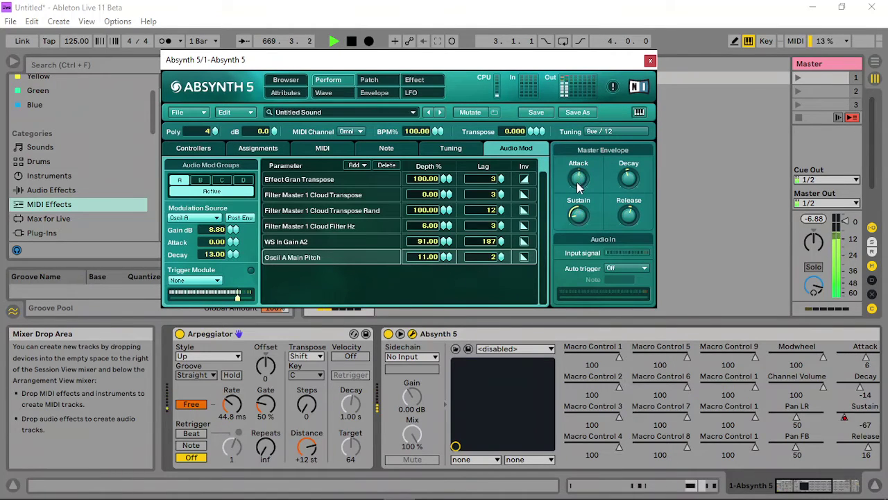
{"action": "mouse_move", "coordinate": [578, 183]}
{"action": "left_mouse_down"}
{"action": "mouse_move", "coordinate": [574, 199]}
{"action": "mouse_move", "coordinate": [580, 172]}
{"action": "left_mouse_up"}
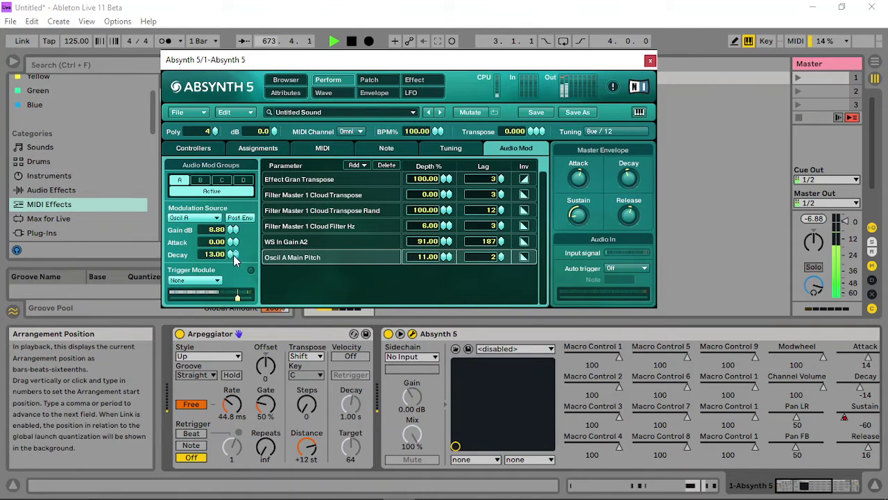
{"action": "left_click_drag", "start_coordinate": [234, 255], "coordinate": [220, 349]}
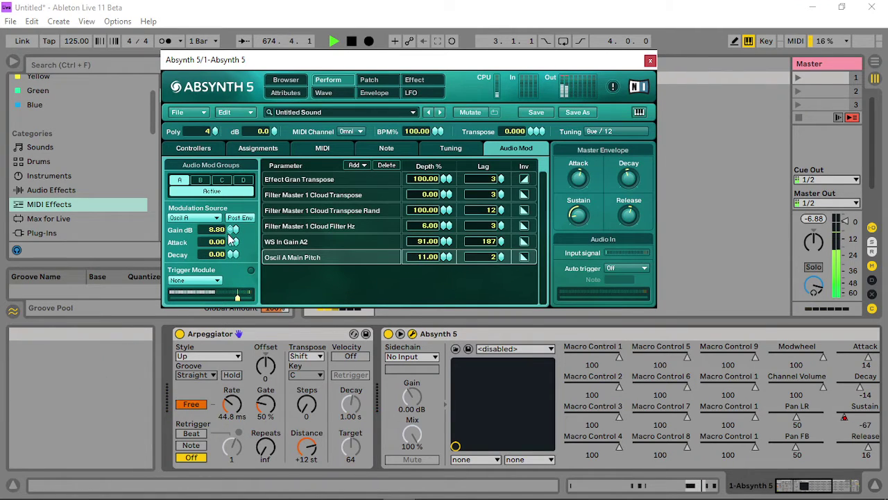
{"action": "left_click_drag", "start_coordinate": [232, 229], "coordinate": [229, 304]}
{"action": "left_click_drag", "start_coordinate": [212, 384], "coordinate": [222, 366]}
{"action": "left_click_drag", "start_coordinate": [233, 230], "coordinate": [247, 197]}
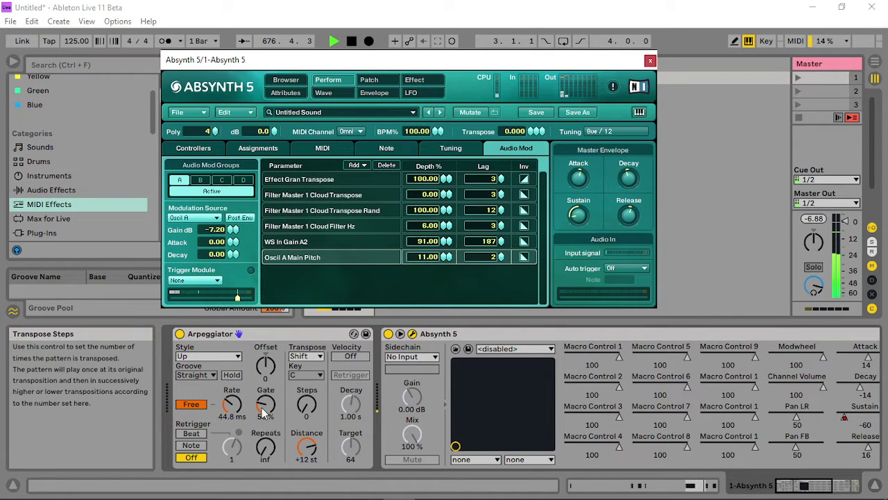
- Set the arpeggiator rate to 80.0 ms and Oscil A Main Pitch to 42% depth and lag 3, and toggle Effect Gran Transpose's inversion
{"action": "mouse_move", "coordinate": [232, 404]}
{"action": "left_mouse_down"}
{"action": "mouse_move", "coordinate": [231, 391]}
{"action": "mouse_move", "coordinate": [233, 406]}
{"action": "left_mouse_up"}
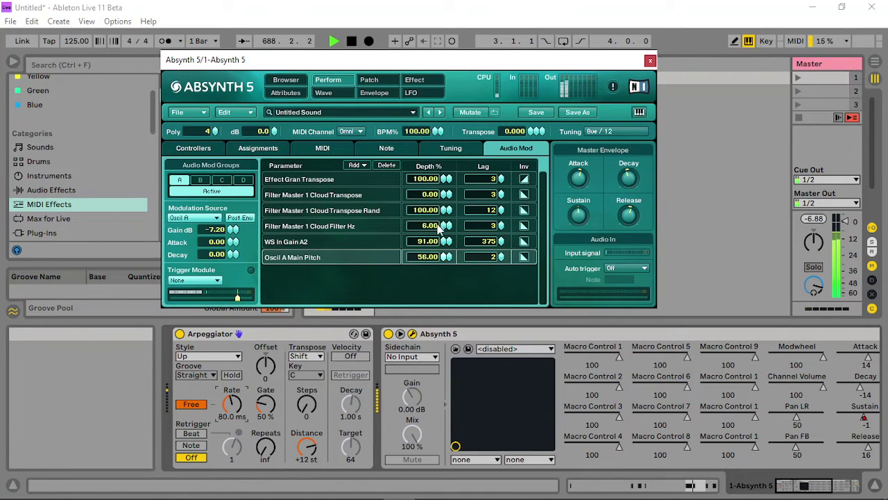
{"action": "left_click_drag", "start_coordinate": [505, 259], "coordinate": [515, 198]}
{"action": "left_click_drag", "start_coordinate": [446, 183], "coordinate": [441, 277]}
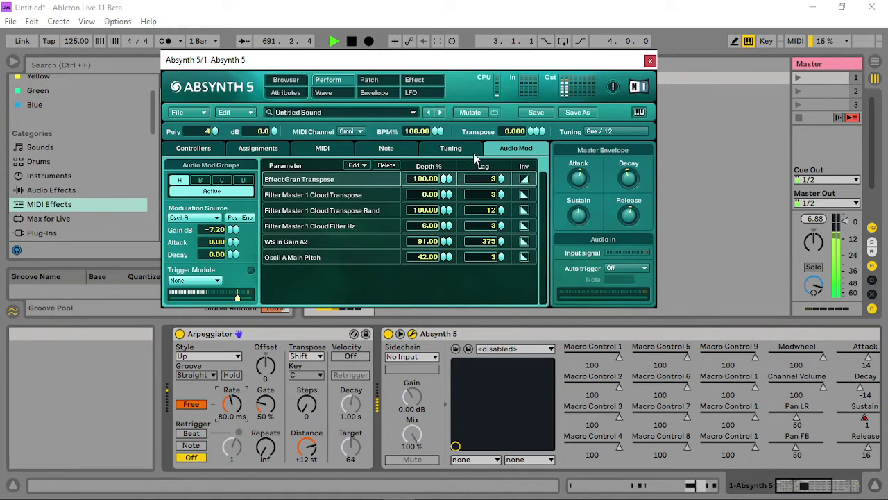
{"action": "left_click", "coordinate": [526, 180]}
- Add a Freq Shift module below channel B's waveshaper and set its feedback to 0.040
{"action": "left_click", "coordinate": [386, 84]}
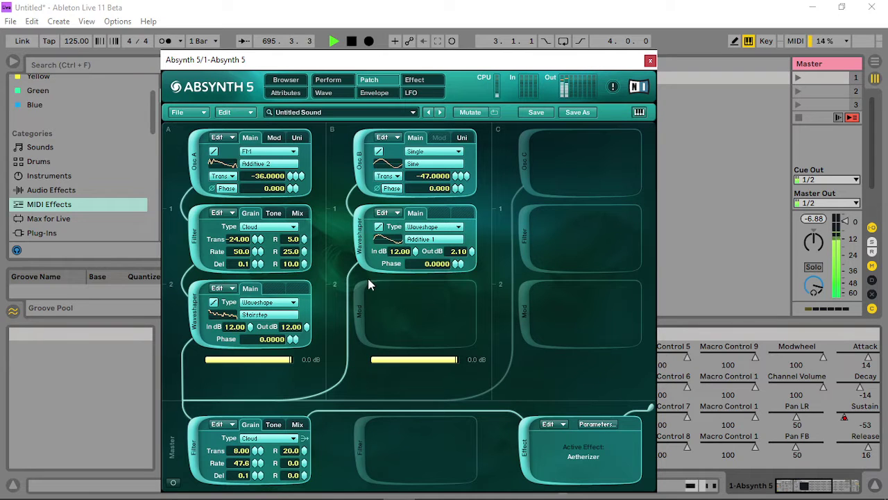
{"action": "left_click", "coordinate": [358, 307]}
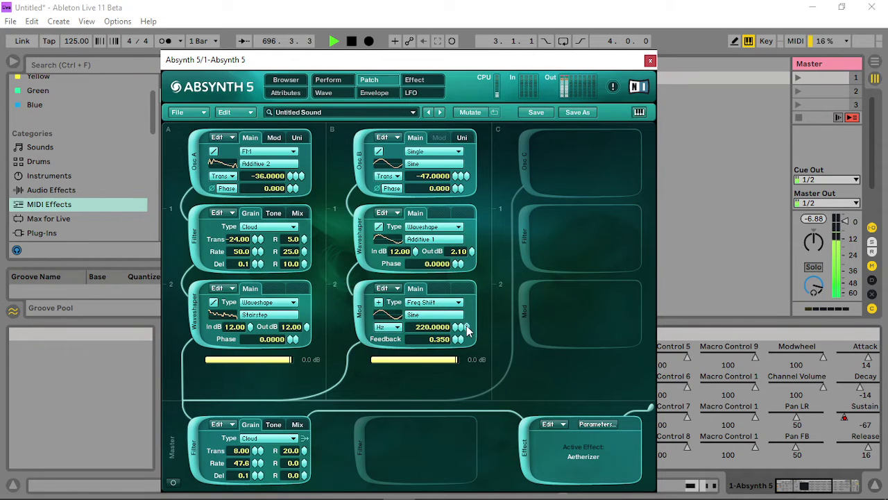
{"action": "left_click_drag", "start_coordinate": [460, 338], "coordinate": [454, 393]}
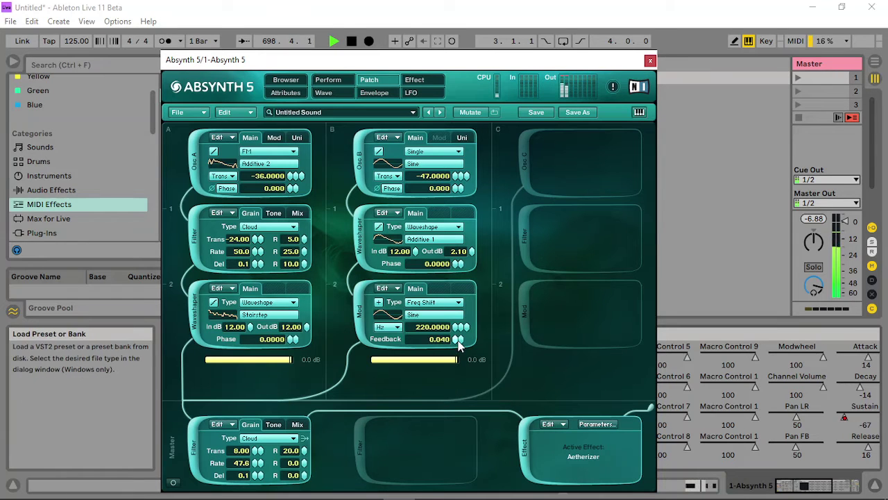
- Create a volume envelope for channel B and reduce the sustain amplitude in its ADSR assignment
{"action": "right_click", "coordinate": [444, 365]}
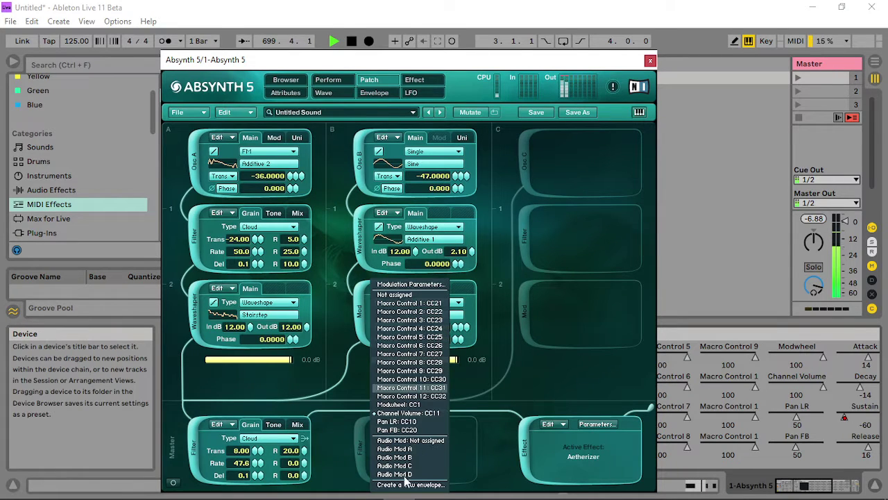
{"action": "left_click", "coordinate": [411, 484]}
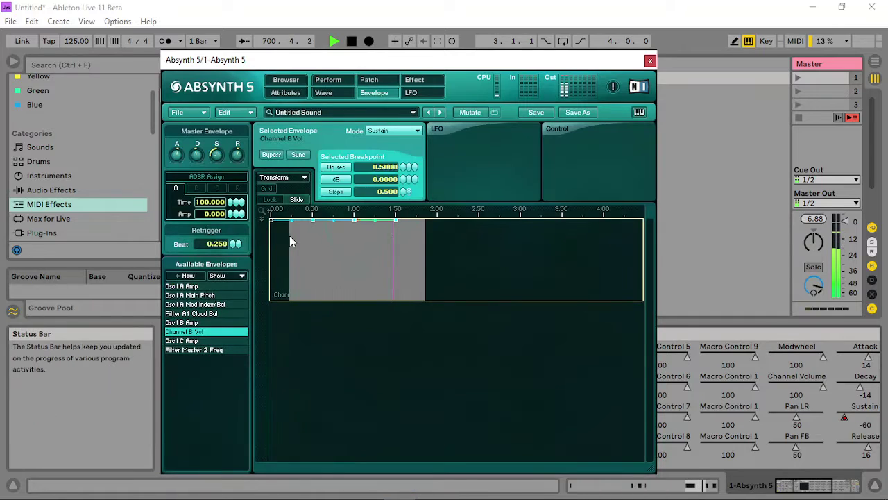
{"action": "left_click_drag", "start_coordinate": [431, 240], "coordinate": [330, 240]}
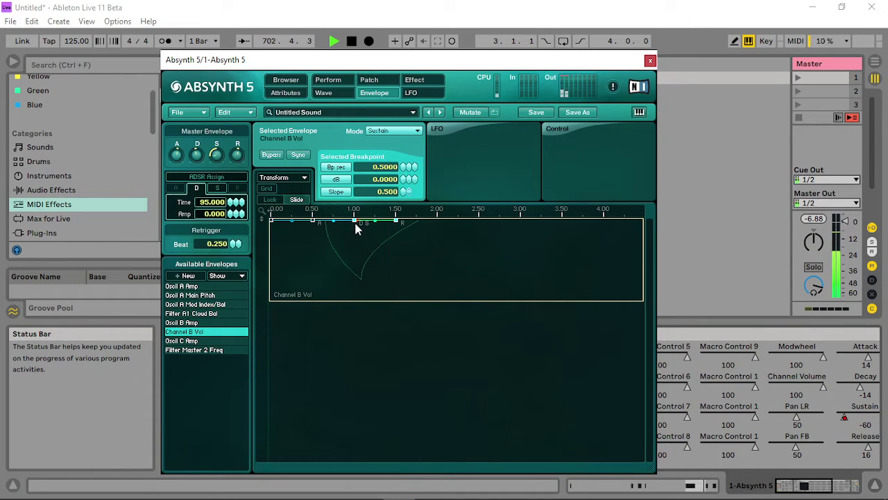
{"action": "left_click", "coordinate": [359, 227]}
{"action": "left_click", "coordinate": [355, 220]}
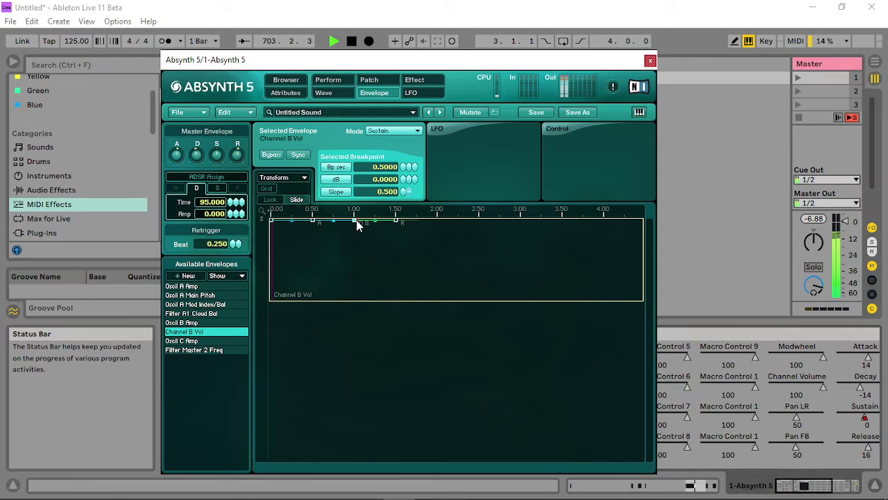
{"action": "left_click", "coordinate": [218, 188]}
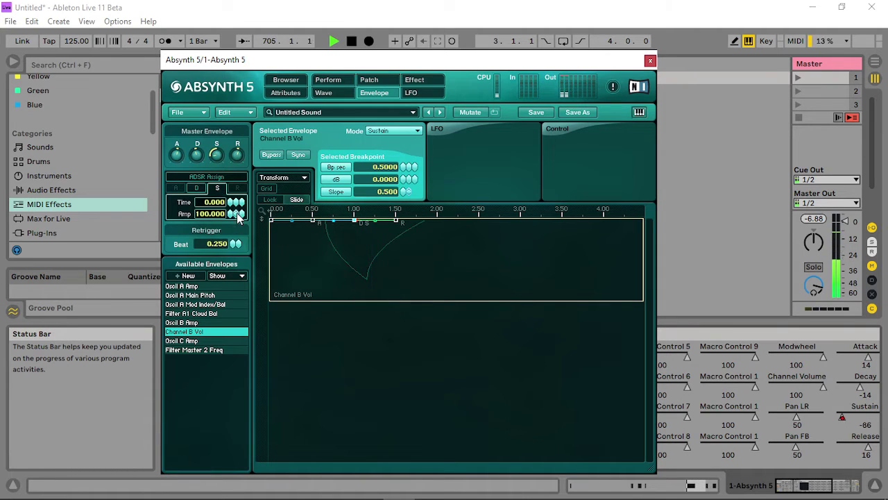
{"action": "left_click_drag", "start_coordinate": [231, 213], "coordinate": [230, 243]}
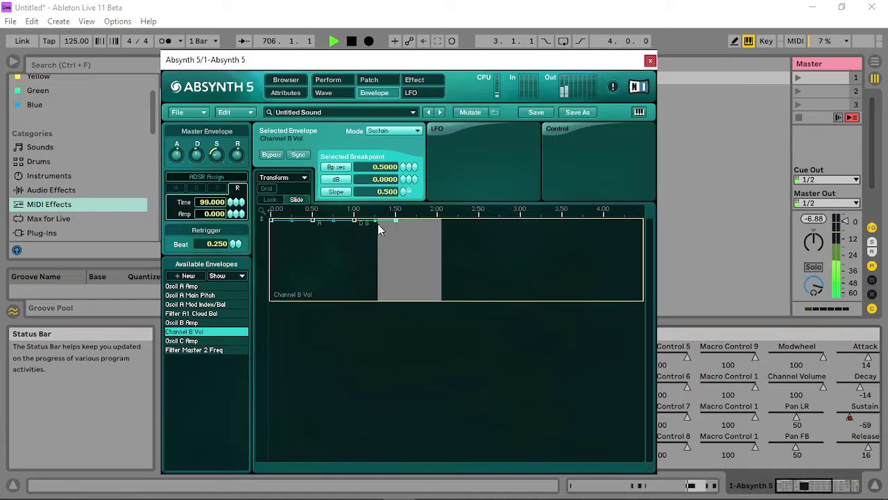
- Shorten the Channel B Vol envelope's attack segment to 0.1329 s and place its release endpoint at 0.1875 s and -26.0746 dB
{"action": "left_click_drag", "start_coordinate": [395, 222], "coordinate": [361, 306]}
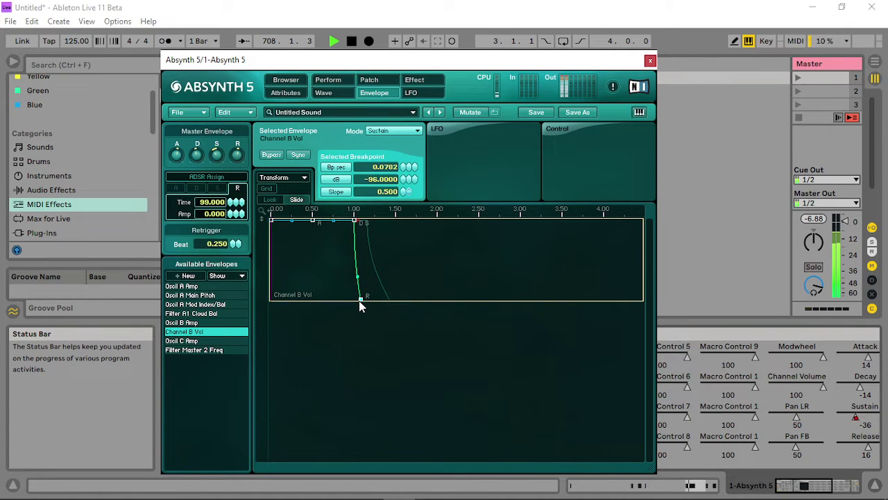
{"action": "left_click", "coordinate": [355, 223]}
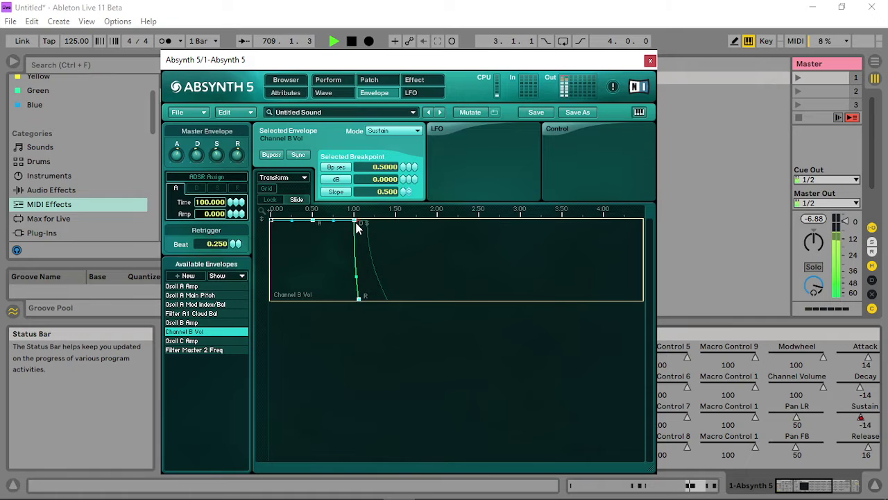
{"action": "left_click_drag", "start_coordinate": [356, 229], "coordinate": [323, 229]}
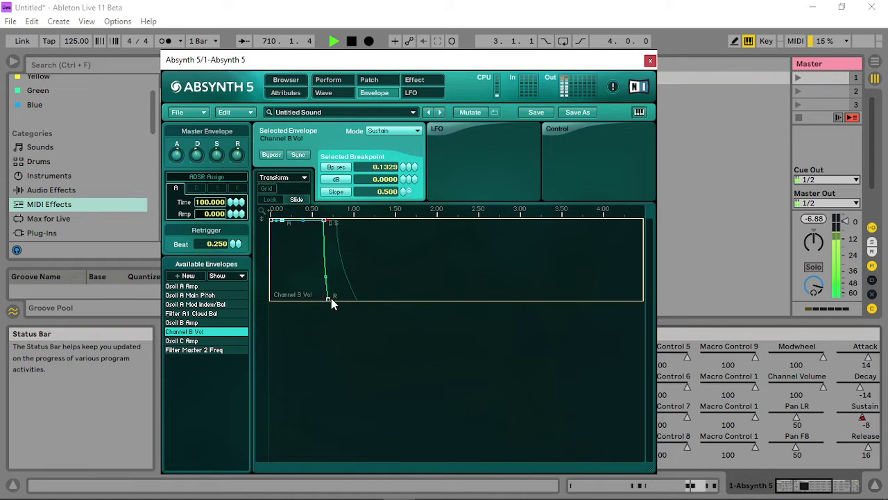
{"action": "left_click_drag", "start_coordinate": [330, 299], "coordinate": [338, 297]}
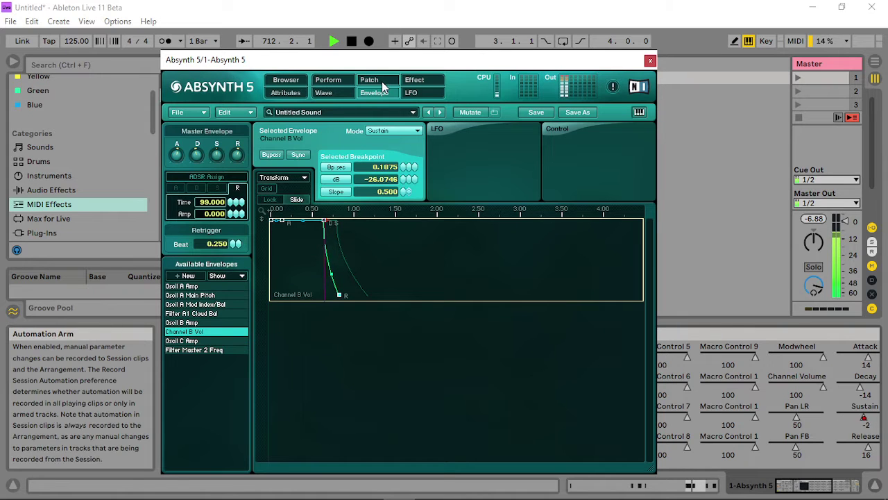
- Set the channel A Cloud filter's mix balance to 100 and its tone filter frequency to 6173.6 Hz
{"action": "left_click", "coordinate": [382, 82]}
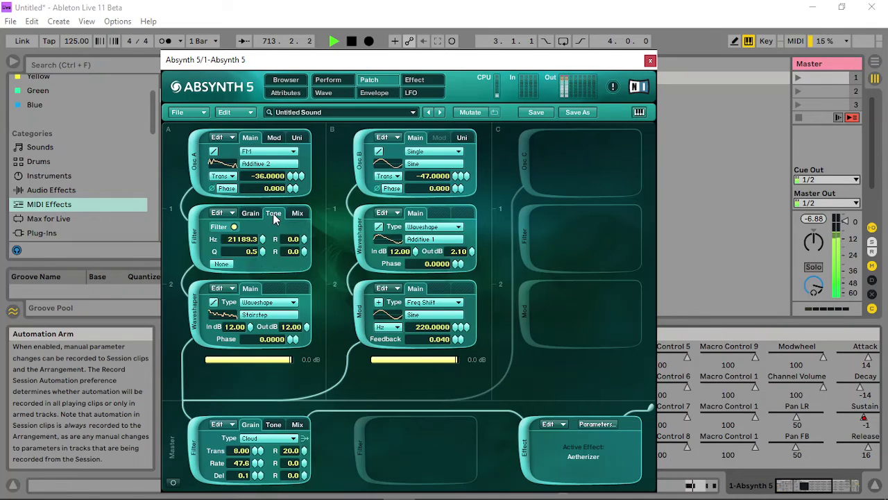
{"action": "left_click_drag", "start_coordinate": [268, 240], "coordinate": [244, 353]}
{"action": "left_click", "coordinate": [297, 212]}
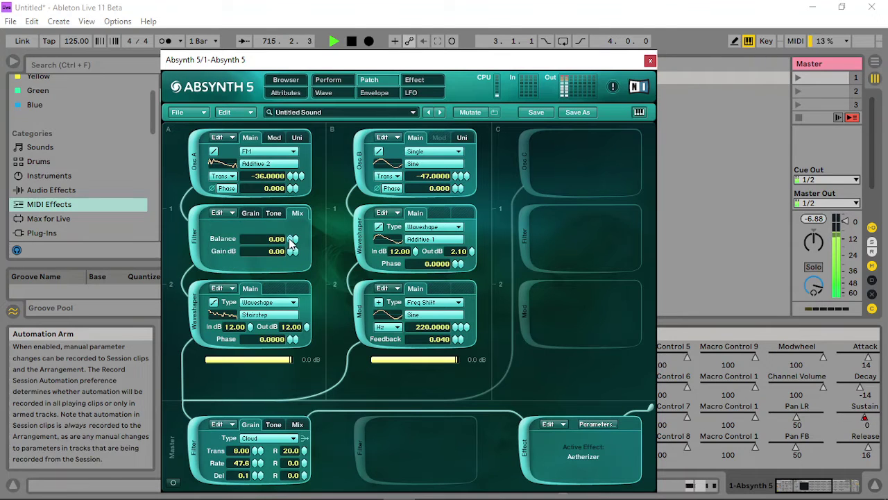
{"action": "left_click_drag", "start_coordinate": [292, 215], "coordinate": [294, 194]}
{"action": "left_click_drag", "start_coordinate": [292, 237], "coordinate": [292, 230]}
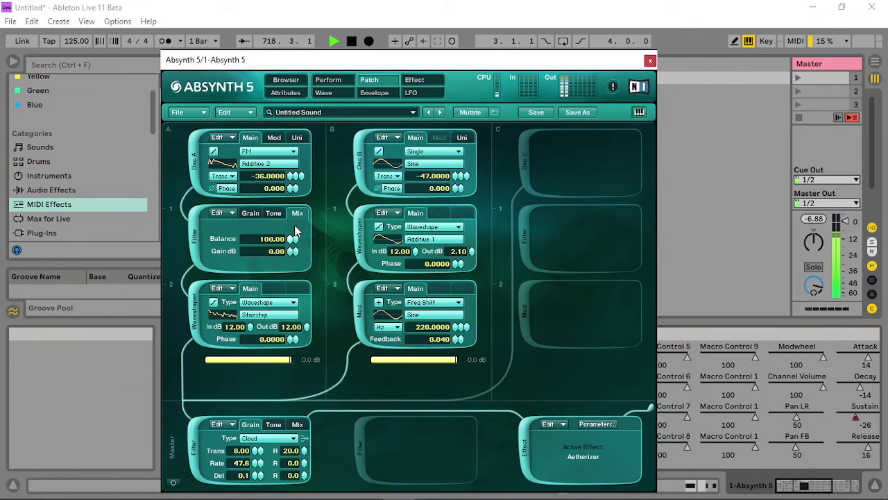
{"action": "left_click", "coordinate": [279, 214]}
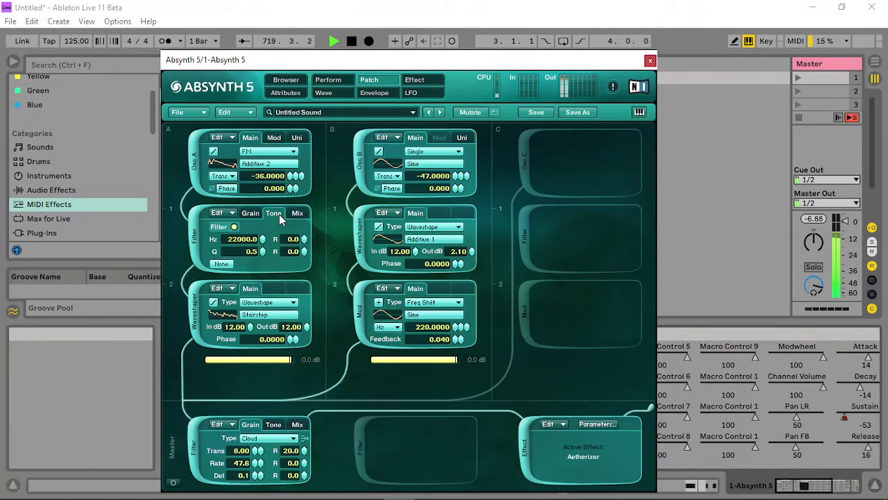
{"action": "left_click_drag", "start_coordinate": [268, 238], "coordinate": [284, 253]}
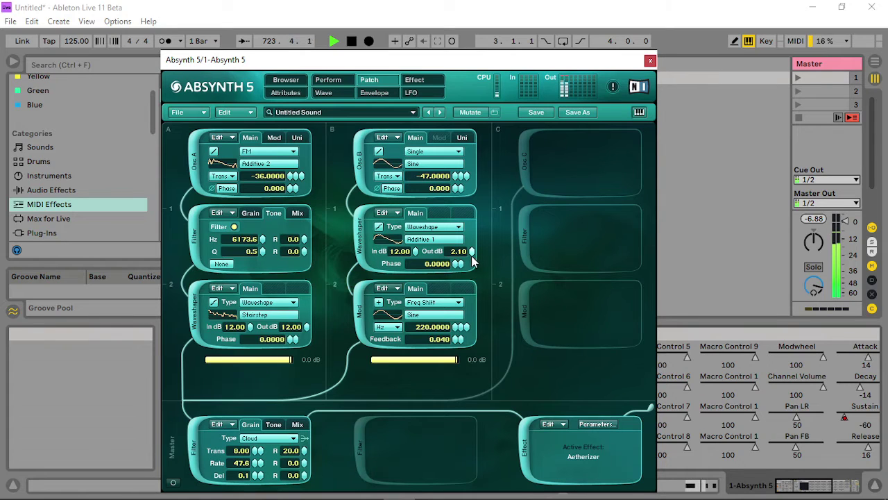
- Set the channel B waveshaper's output and input gains to 12.00 dB
{"action": "left_click_drag", "start_coordinate": [474, 261], "coordinate": [478, 137]}
{"action": "left_click_drag", "start_coordinate": [414, 248], "coordinate": [417, 198]}
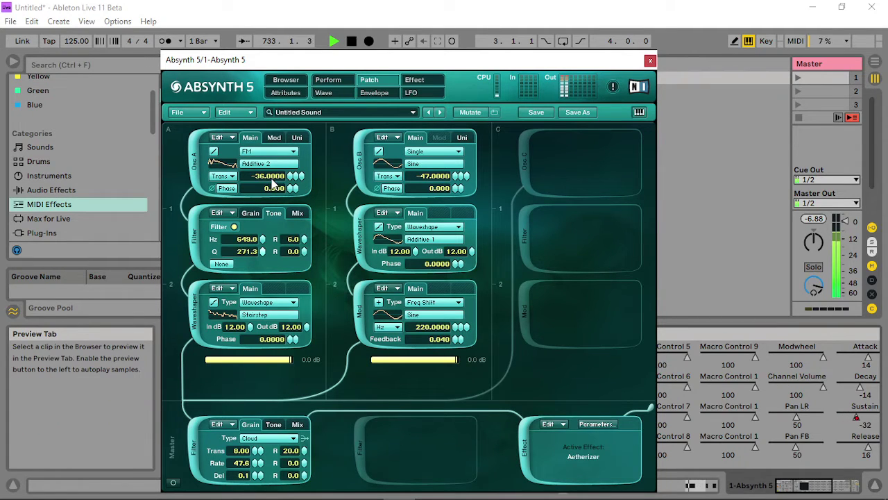
- Set the channel A Cloud filter's transpose to -19.00, rate randomness to 53.0 and delay randomness to 19.0
{"action": "left_click", "coordinate": [297, 213]}
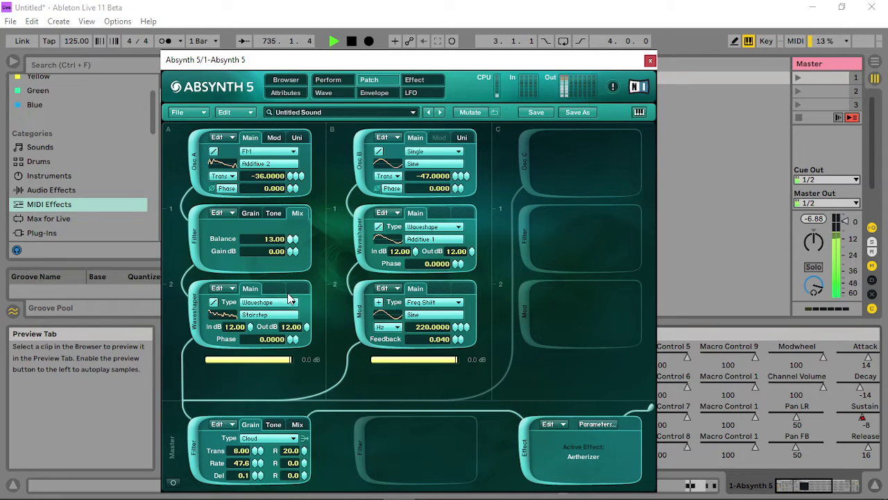
{"action": "left_click", "coordinate": [250, 213]}
{"action": "left_click_drag", "start_coordinate": [261, 238], "coordinate": [264, 219]}
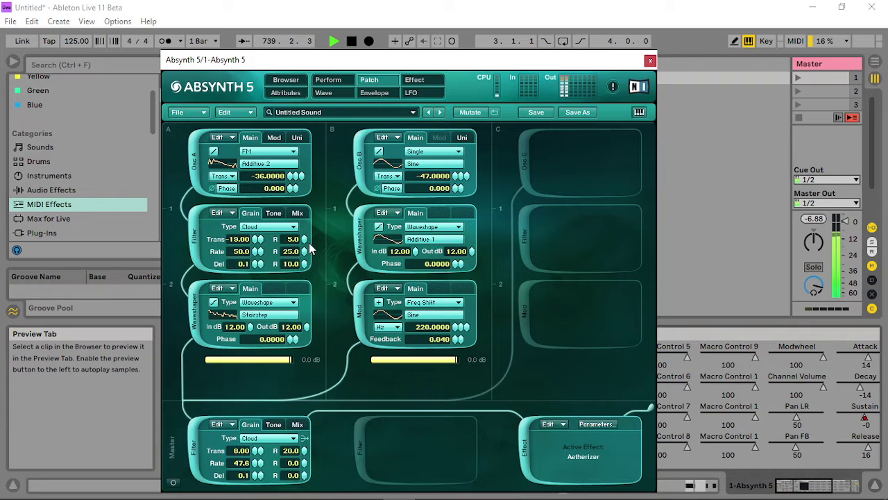
{"action": "left_click_drag", "start_coordinate": [306, 254], "coordinate": [317, 191]}
{"action": "left_click_drag", "start_coordinate": [305, 251], "coordinate": [315, 222]}
{"action": "left_click_drag", "start_coordinate": [303, 269], "coordinate": [290, 321]}
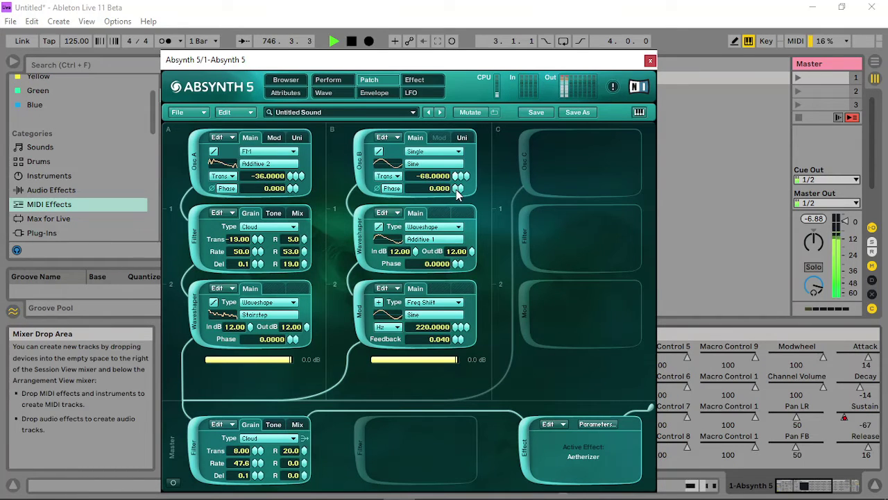
- Transpose oscillator B to -72.0000 and set the master Cloud filter's transpose to 12.00
{"action": "left_click_drag", "start_coordinate": [458, 195], "coordinate": [454, 197]}
{"action": "left_click_drag", "start_coordinate": [258, 454], "coordinate": [257, 453]}
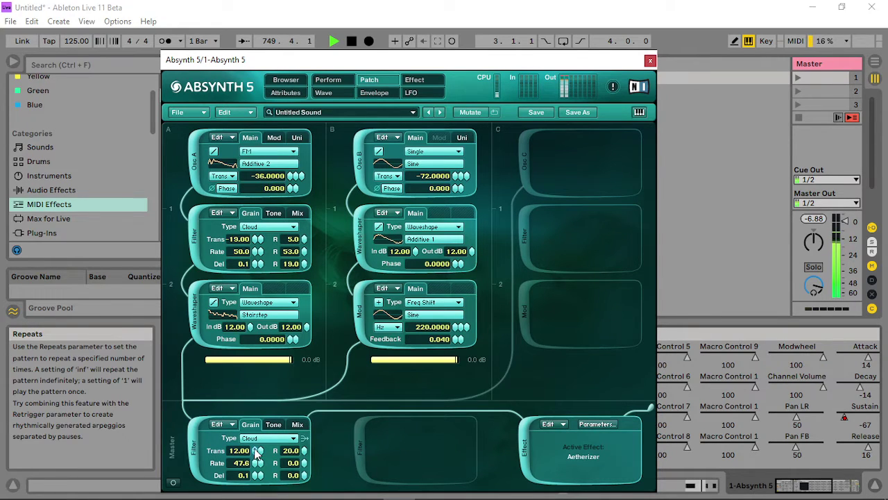
- Create a new envelope for the master Cloud filter's transpose
{"action": "right_click", "coordinate": [256, 452]}
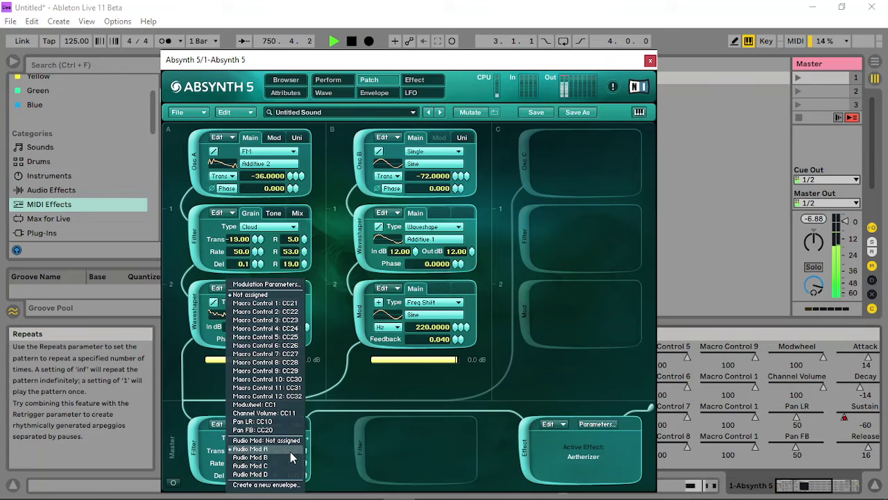
{"action": "left_click", "coordinate": [356, 446]}
{"action": "right_click", "coordinate": [258, 453]}
{"action": "left_click", "coordinate": [267, 484]}
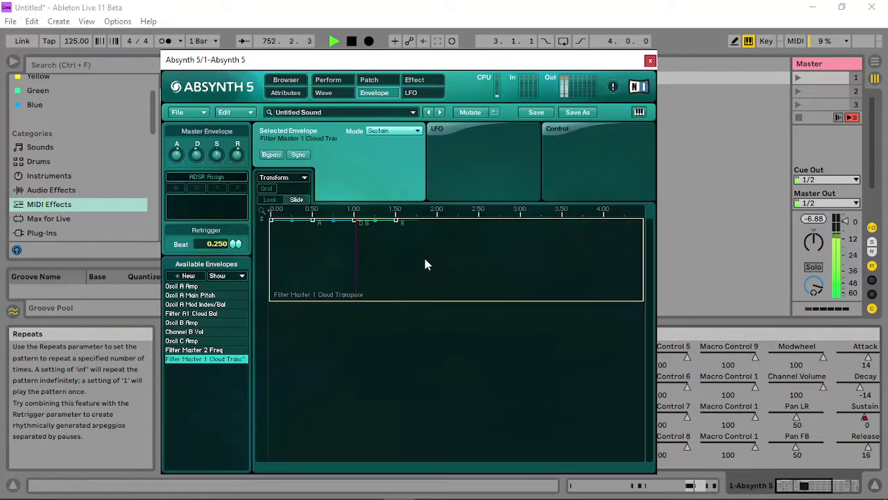
- Give the Cloud transpose envelope sustain assignments of time 100 and amplitude 38, and place its release point at 0.1954 s and transpose 9.0000
{"action": "left_click", "coordinate": [354, 228]}
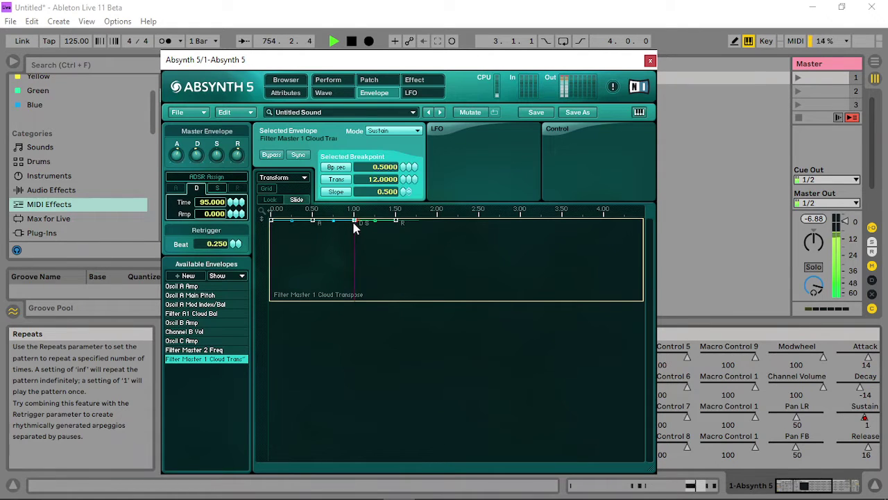
{"action": "left_click", "coordinate": [218, 188]}
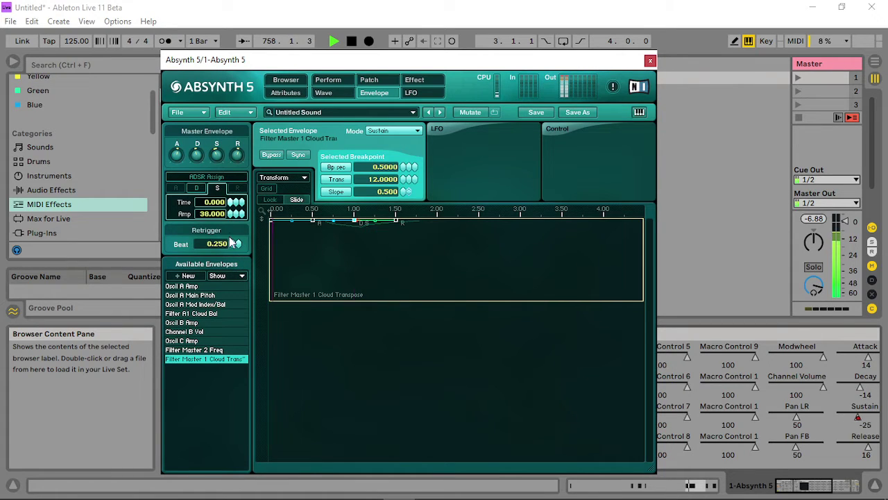
{"action": "left_click_drag", "start_coordinate": [235, 203], "coordinate": [246, 88]}
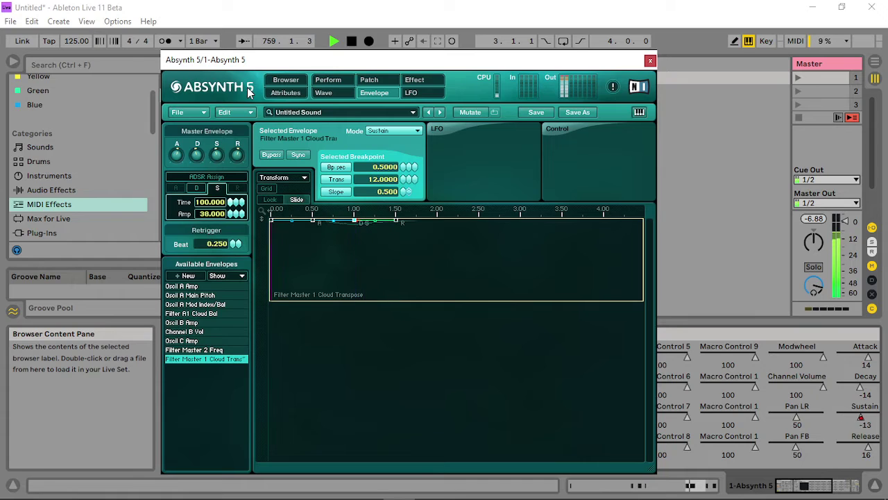
{"action": "left_click", "coordinate": [400, 226]}
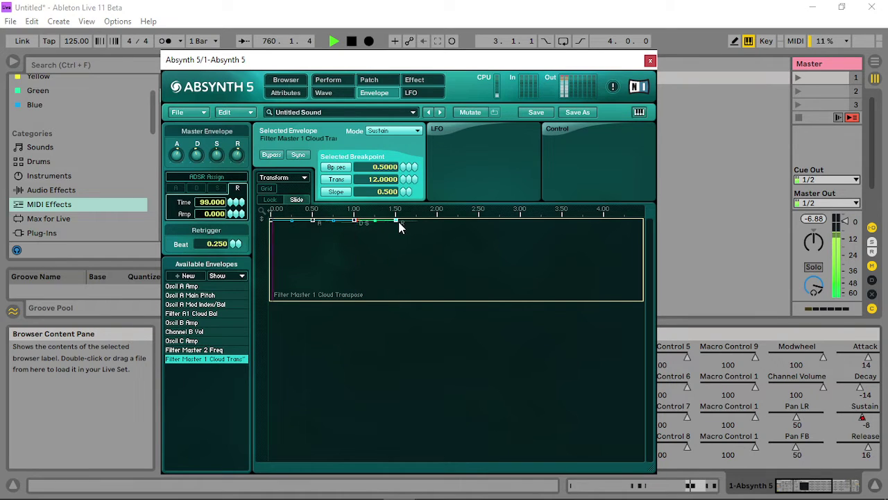
{"action": "left_click_drag", "start_coordinate": [399, 227], "coordinate": [372, 235]}
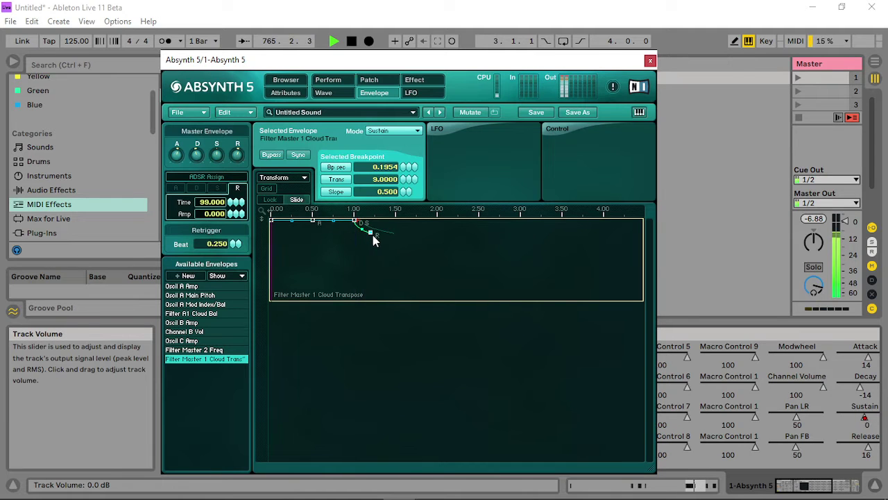
- Enable surround for the Aetherizer effect with rotation at 0.228 seconds and a wider spread
{"action": "left_click", "coordinate": [386, 81]}
{"action": "left_click", "coordinate": [414, 80]}
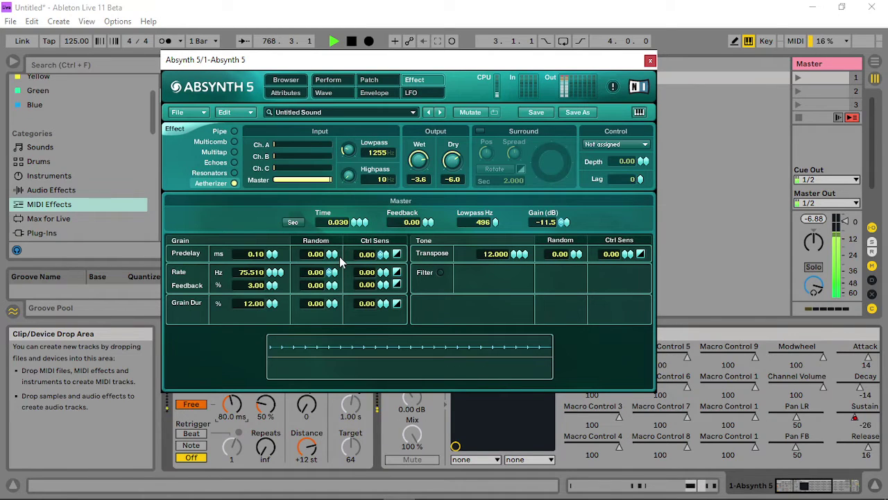
{"action": "left_click", "coordinate": [479, 130]}
{"action": "left_click", "coordinate": [500, 170]}
{"action": "left_click_drag", "start_coordinate": [506, 181], "coordinate": [506, 214]}
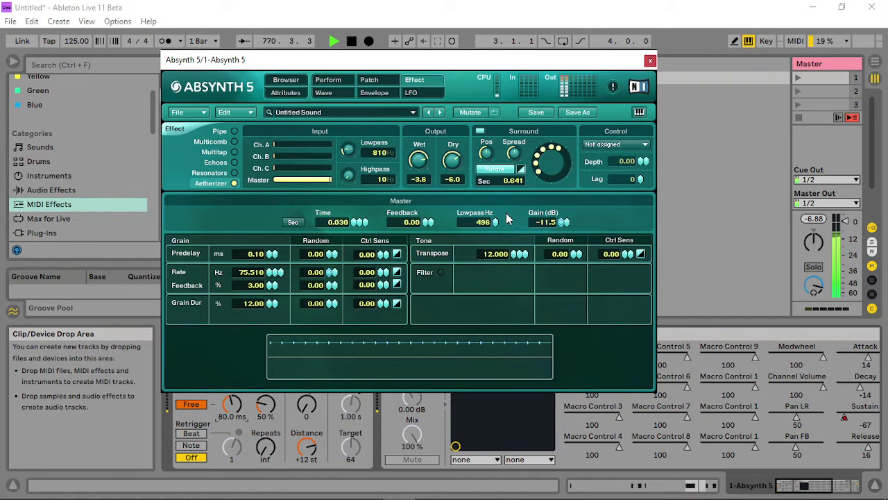
{"action": "left_click_drag", "start_coordinate": [516, 155], "coordinate": [526, 73]}
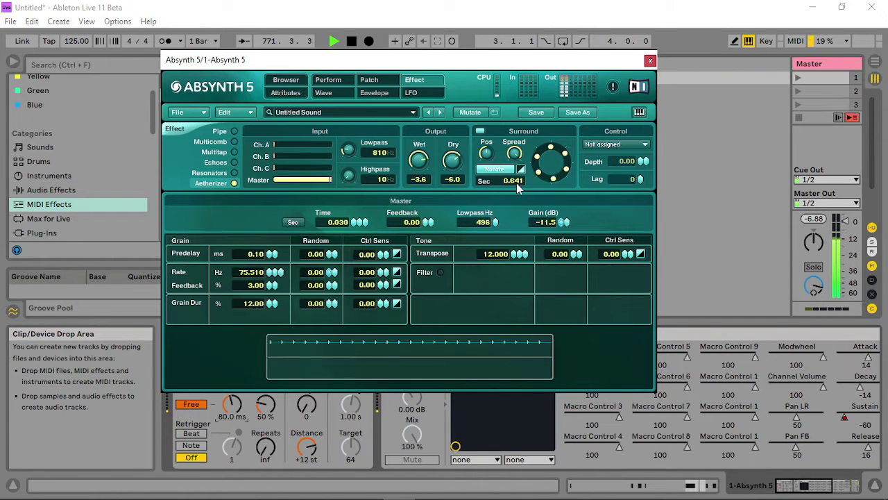
{"action": "left_click_drag", "start_coordinate": [516, 182], "coordinate": [515, 212]}
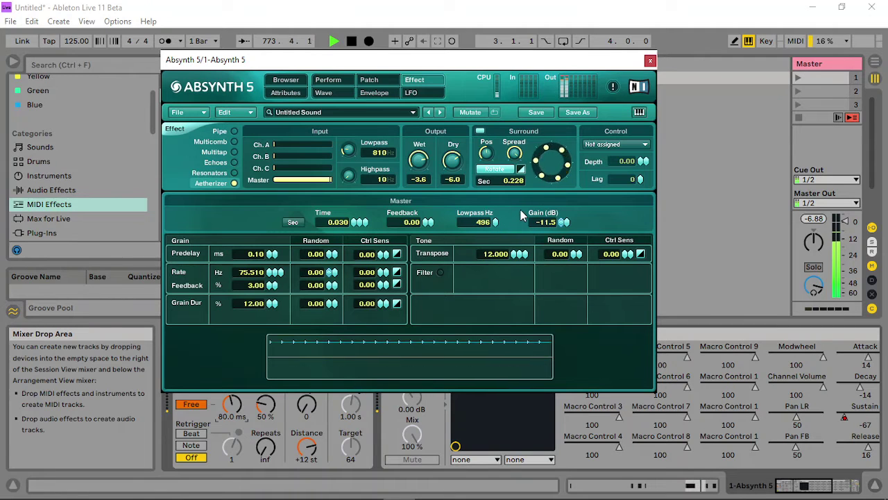
- Set the channel A Cloud filter's tone Q to 0.5 and its frequency randomness to 41.0
{"action": "left_click", "coordinate": [369, 79]}
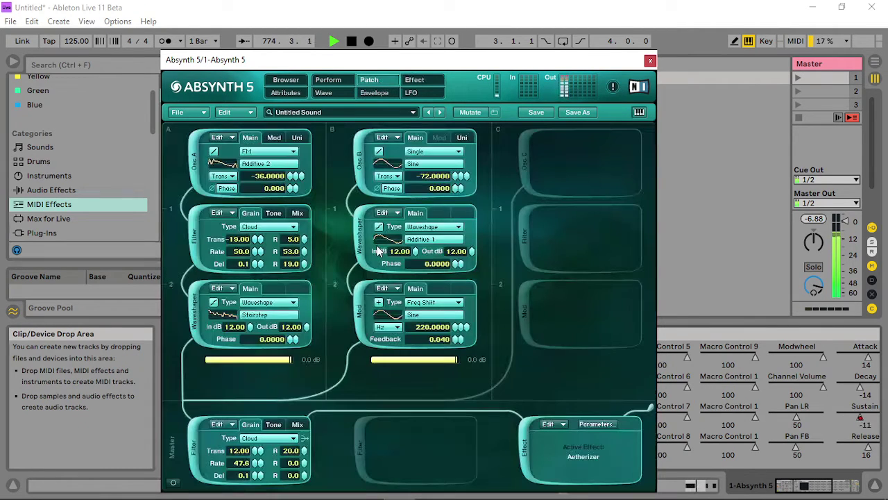
{"action": "left_click", "coordinate": [274, 213]}
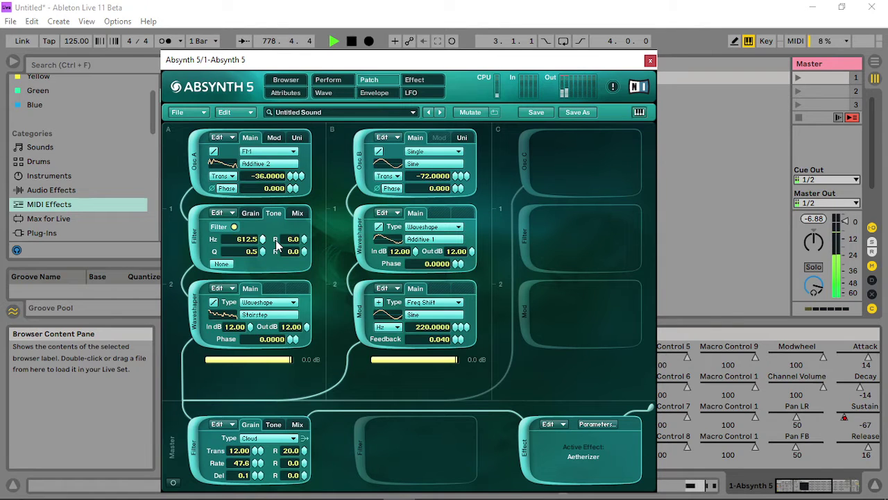
{"action": "left_click_drag", "start_coordinate": [303, 239], "coordinate": [309, 206]}
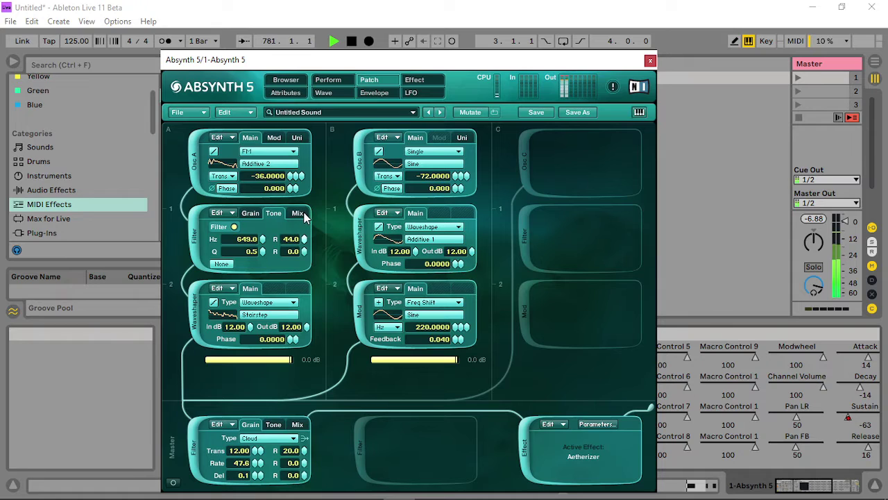
- Set the master Cloud filter's mix balance to 97.00 and open its tone settings
{"action": "left_click", "coordinate": [298, 424]}
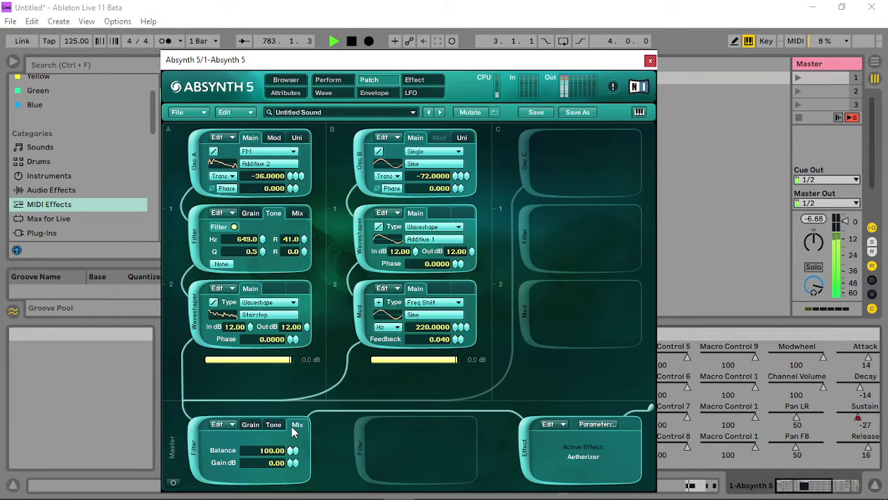
{"action": "left_click_drag", "start_coordinate": [293, 451], "coordinate": [293, 452]}
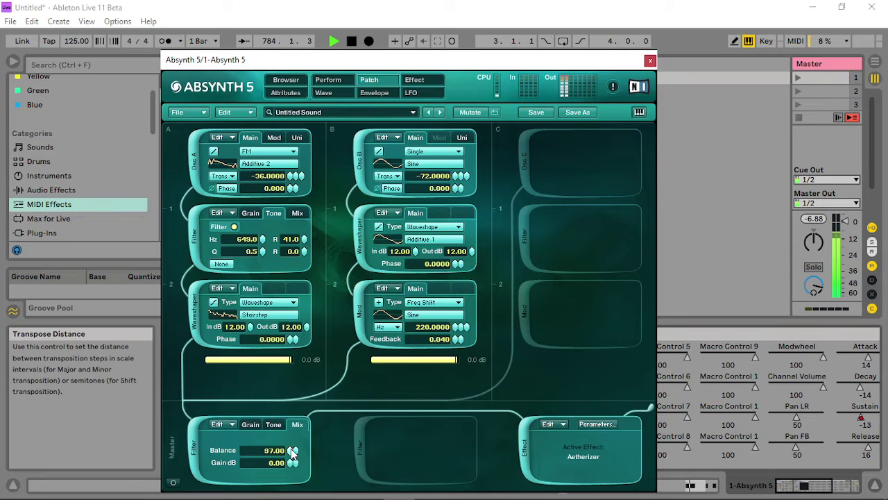
{"action": "left_click", "coordinate": [275, 424]}
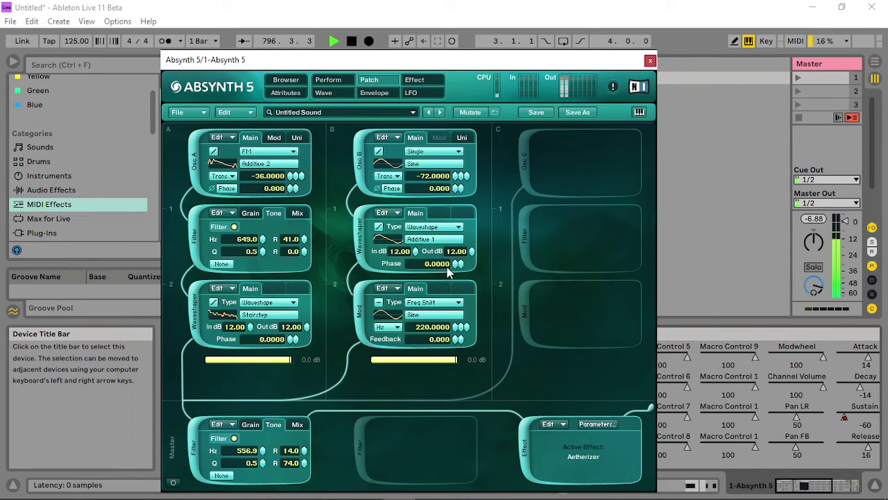
- Set the channel B waveshaper's phase to 0.0100
{"action": "left_click_drag", "start_coordinate": [457, 270], "coordinate": [452, 316]}
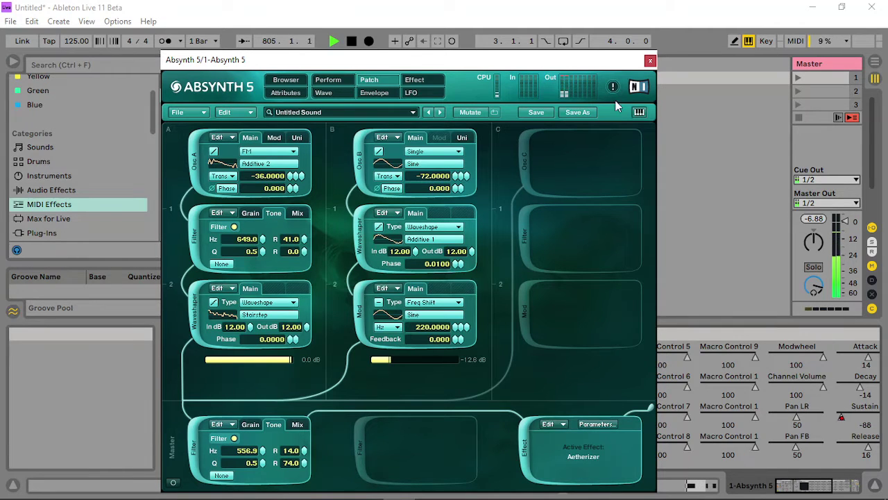
- Show the Absynth 5 Sustain automation in the clip and move the breakpoint after the note to about 7.4.4, at about 0.37
{"action": "left_click", "coordinate": [651, 62]}
{"action": "right_click", "coordinate": [855, 417]}
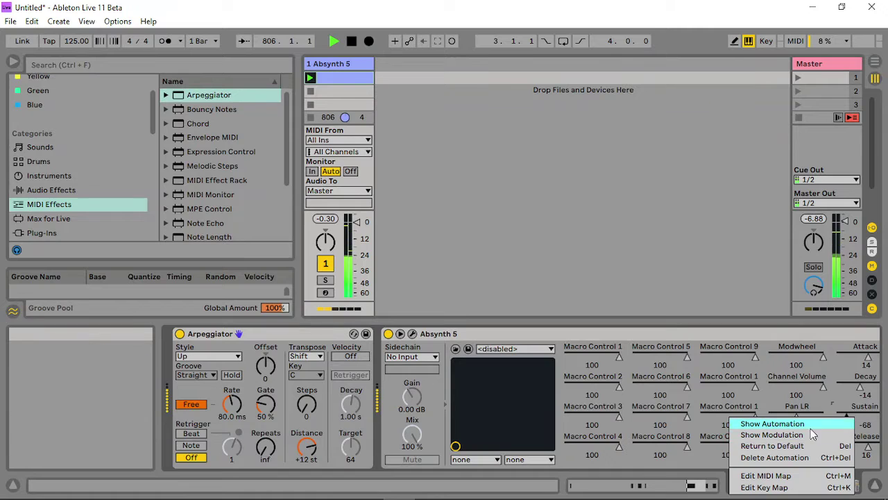
{"action": "left_click", "coordinate": [797, 423]}
{"action": "left_click", "coordinate": [745, 327]}
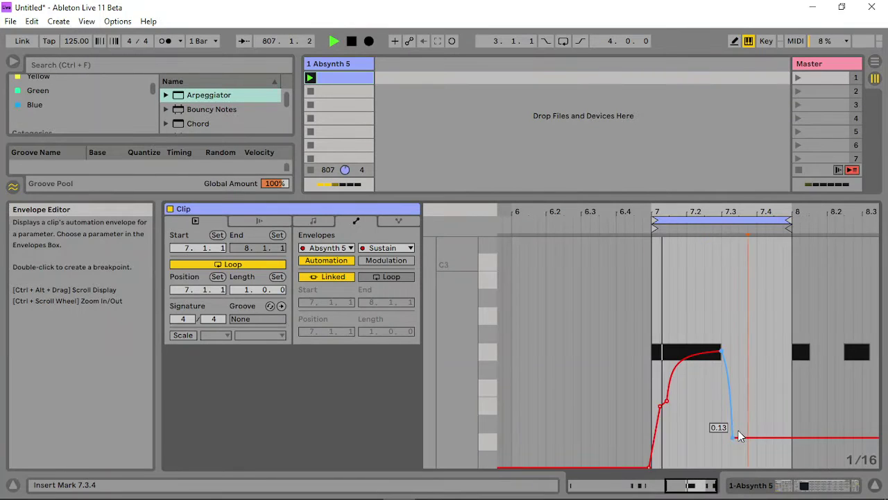
{"action": "left_click_drag", "start_coordinate": [732, 438], "coordinate": [782, 383]}
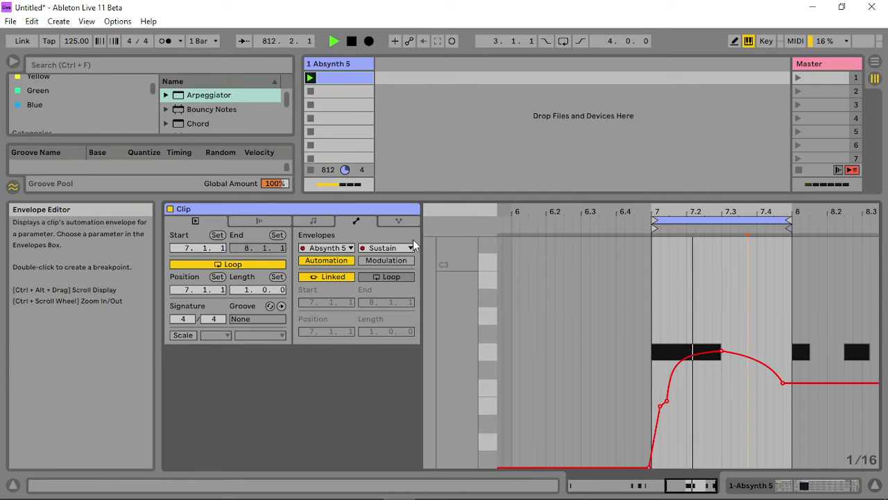
- Duplicate the clip's loop to two bars, and trim the copied G2 note to an eighth note starting at 8.2
{"action": "left_click", "coordinate": [312, 221]}
{"action": "left_click", "coordinate": [380, 289]}
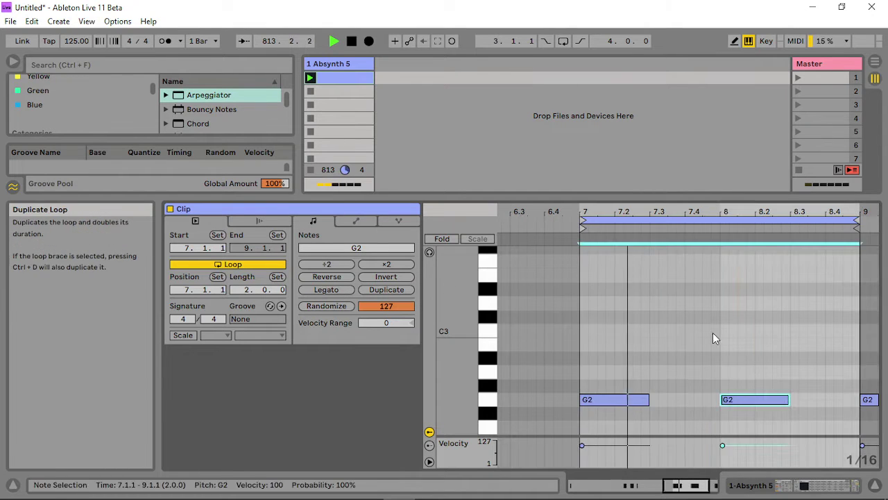
{"action": "left_click_drag", "start_coordinate": [744, 399], "coordinate": [771, 386]}
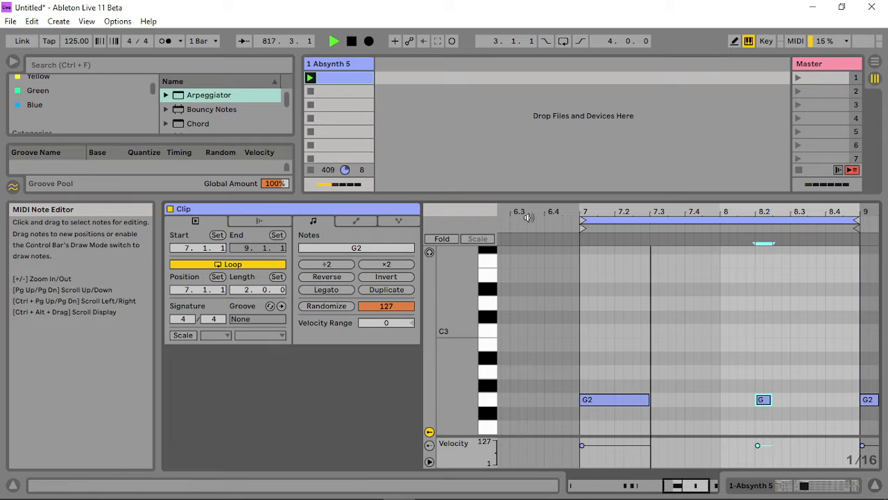
- Reshape the Sustain envelope in bar 8, lowering its peak and moving the attack and release breakpoints around the short note
{"action": "left_click", "coordinate": [359, 222]}
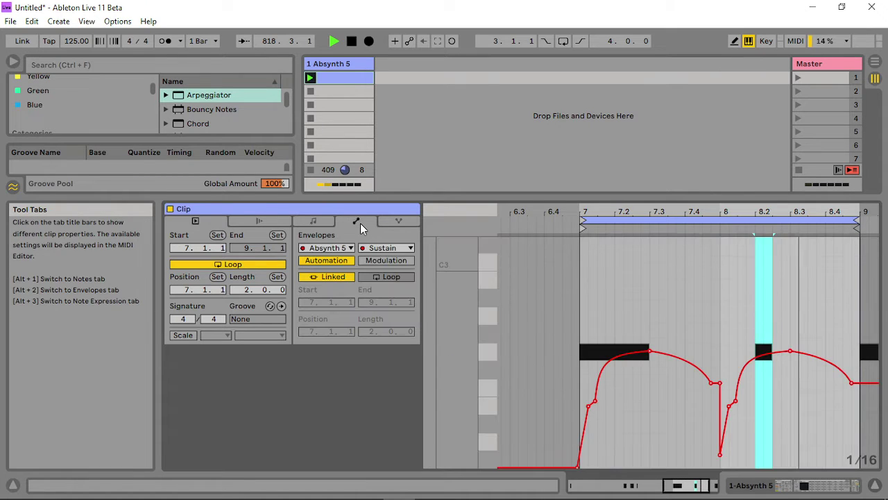
{"action": "left_click", "coordinate": [764, 305]}
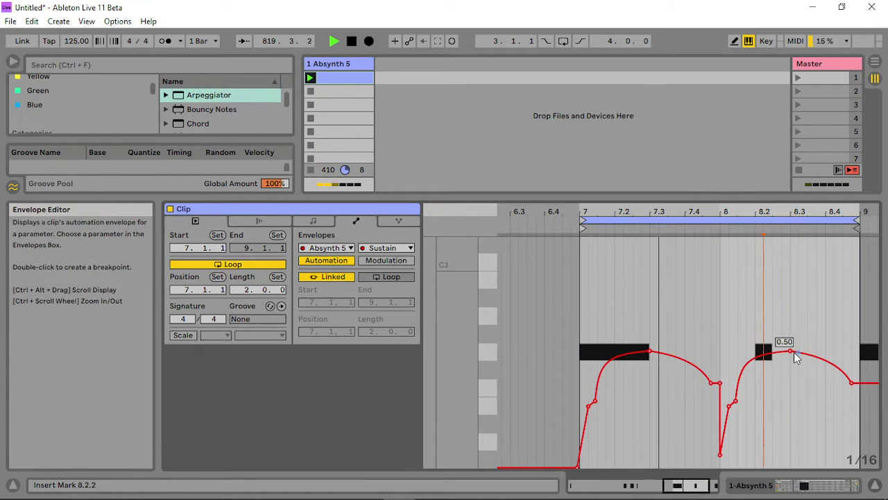
{"action": "mouse_move", "coordinate": [792, 352]}
{"action": "left_mouse_down"}
{"action": "mouse_move", "coordinate": [792, 342]}
{"action": "mouse_move", "coordinate": [790, 359]}
{"action": "left_mouse_up"}
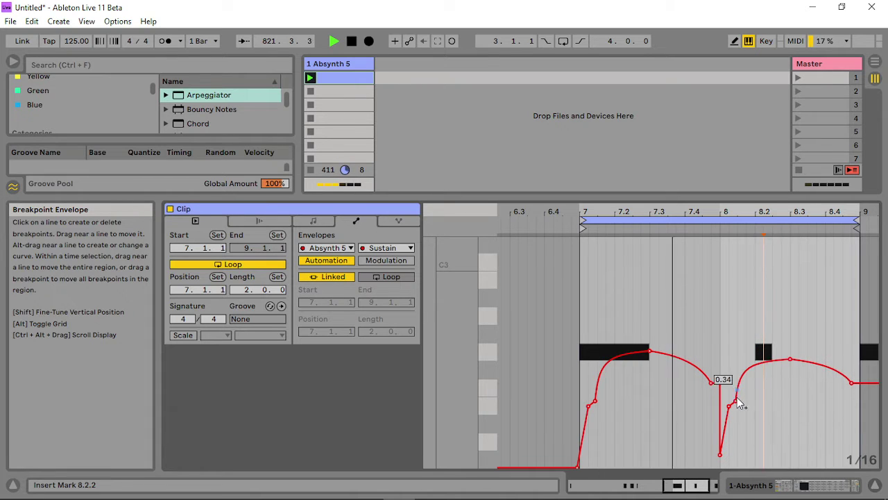
{"action": "left_click_drag", "start_coordinate": [735, 380], "coordinate": [764, 375]}
{"action": "left_click_drag", "start_coordinate": [851, 382], "coordinate": [790, 368]}
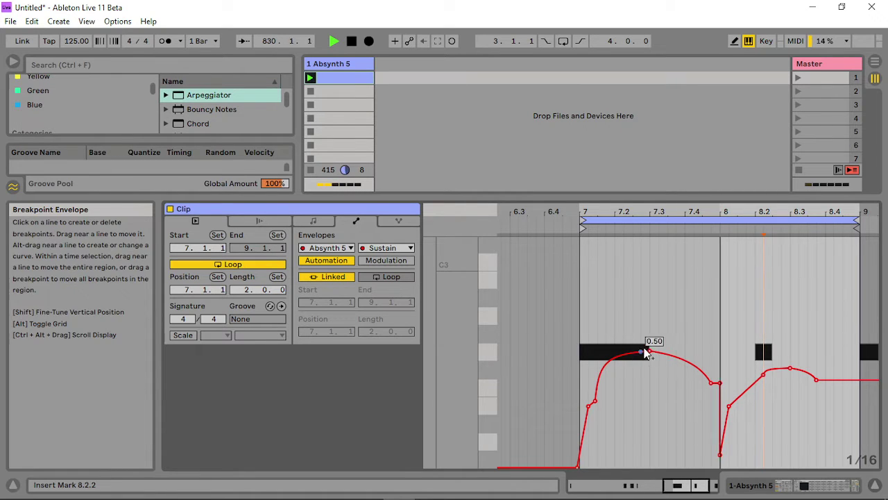
- Raise bar 7's Sustain peak, shift bar 8's peak slightly later, and shorten the clip loop to 1.3.2
{"action": "left_click_drag", "start_coordinate": [650, 352], "coordinate": [640, 331]}
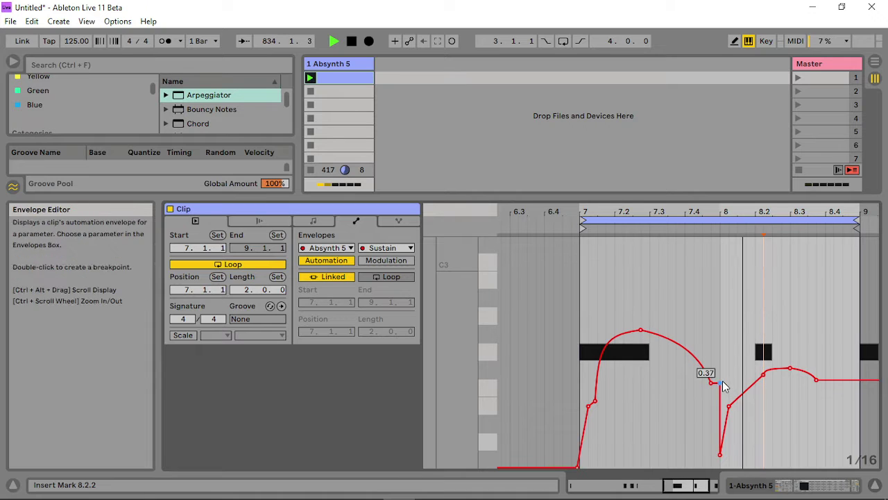
{"action": "left_click_drag", "start_coordinate": [790, 368], "coordinate": [798, 368]}
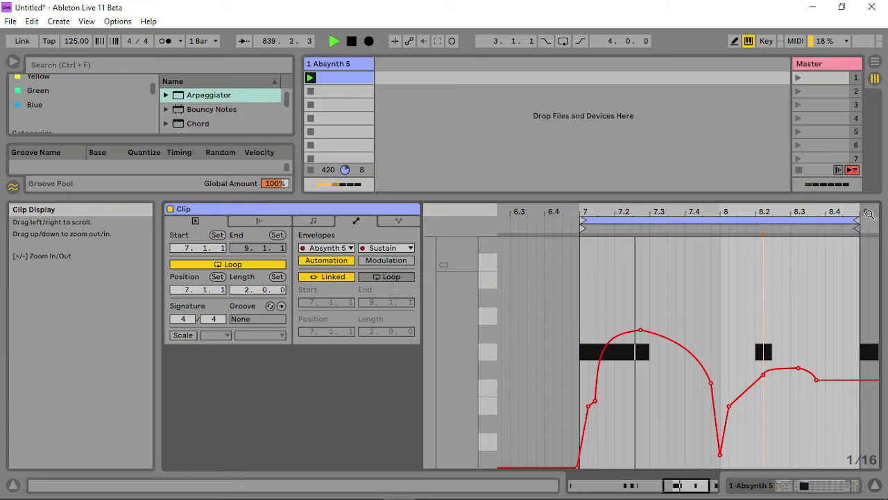
{"action": "left_click_drag", "start_coordinate": [857, 218], "coordinate": [839, 220]}
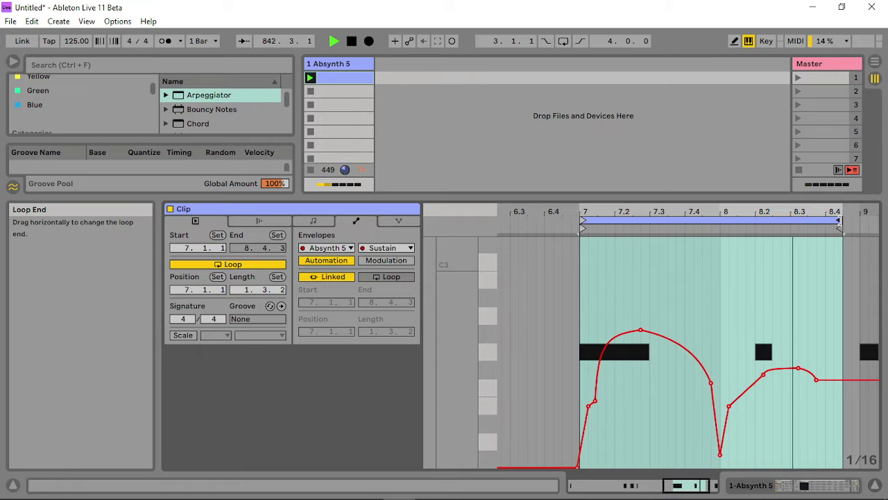
{"action": "left_click", "coordinate": [738, 285]}
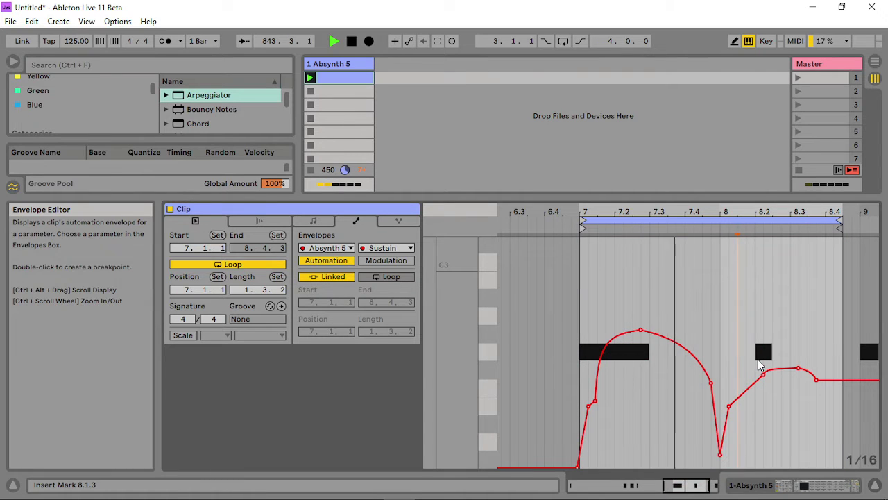
- Add an A#2 note about one beat long at about 8.3.4, near the end of the loop
{"action": "left_click", "coordinate": [313, 220]}
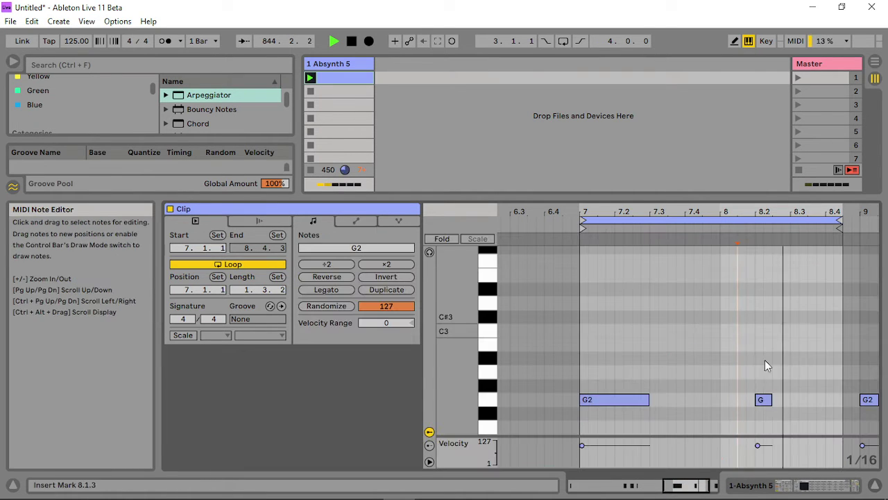
{"action": "double_click", "coordinate": [733, 400]}
{"action": "left_click_drag", "start_coordinate": [735, 399], "coordinate": [730, 400]}
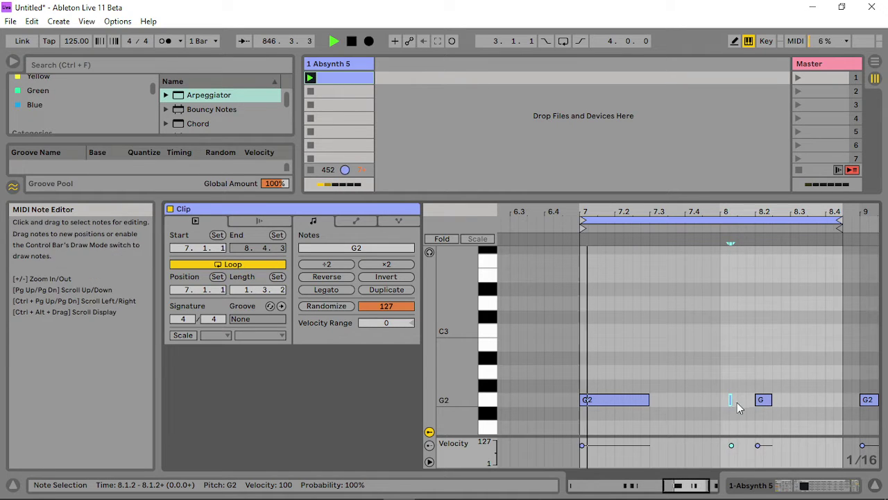
{"action": "mouse_move", "coordinate": [730, 400]}
{"action": "left_mouse_down"}
{"action": "mouse_move", "coordinate": [860, 406]}
{"action": "mouse_move", "coordinate": [822, 402]}
{"action": "left_mouse_up"}
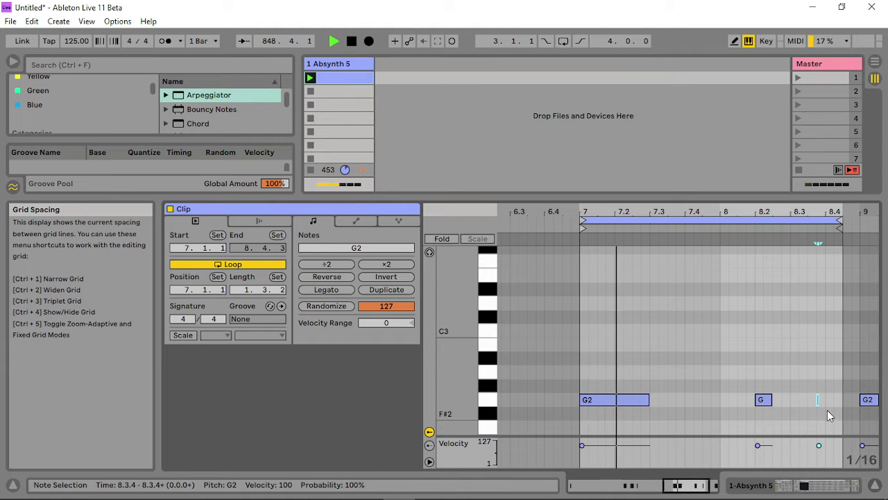
{"action": "mouse_move", "coordinate": [819, 400]}
{"action": "left_mouse_down"}
{"action": "mouse_move", "coordinate": [853, 400]}
{"action": "mouse_move", "coordinate": [826, 414]}
{"action": "mouse_move", "coordinate": [838, 404]}
{"action": "left_mouse_up"}
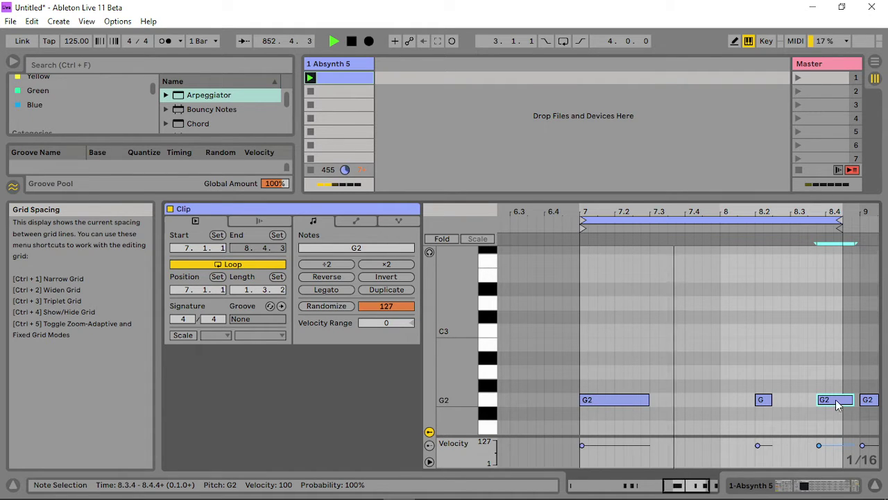
{"action": "scroll", "coordinate": [836, 389], "scroll_direction": "down", "scroll_amount": 2}
{"action": "left_click_drag", "start_coordinate": [835, 368], "coordinate": [835, 331]}
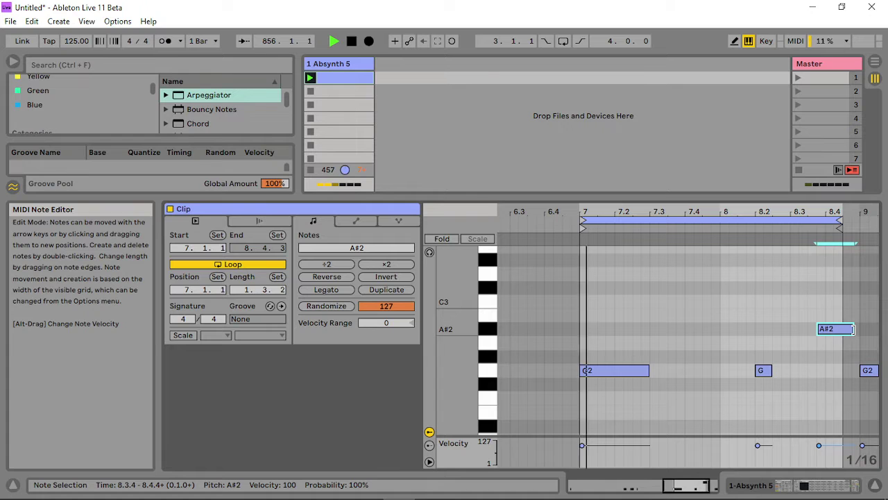
- Reopen the Absynth 5 plug-in window, set channel B's level to -2.9 dB, and try other phase values on channel A's waveshaper
{"action": "double_click", "coordinate": [352, 64]}
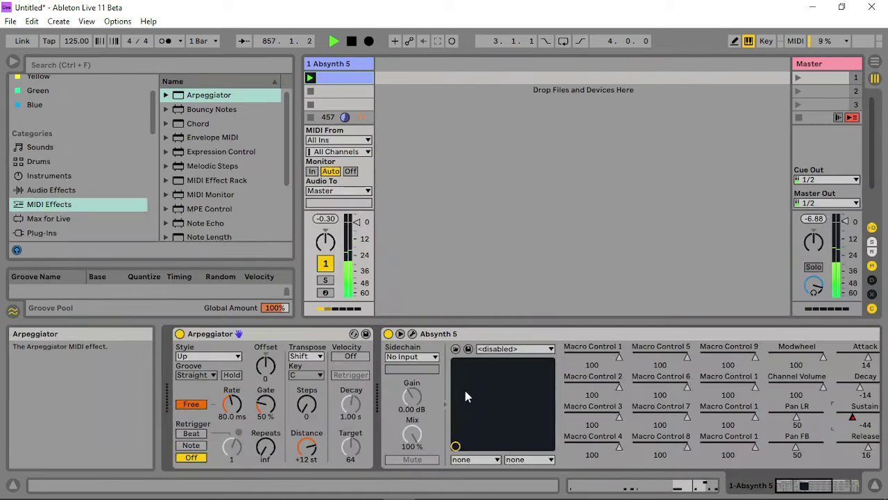
{"action": "left_click", "coordinate": [412, 333]}
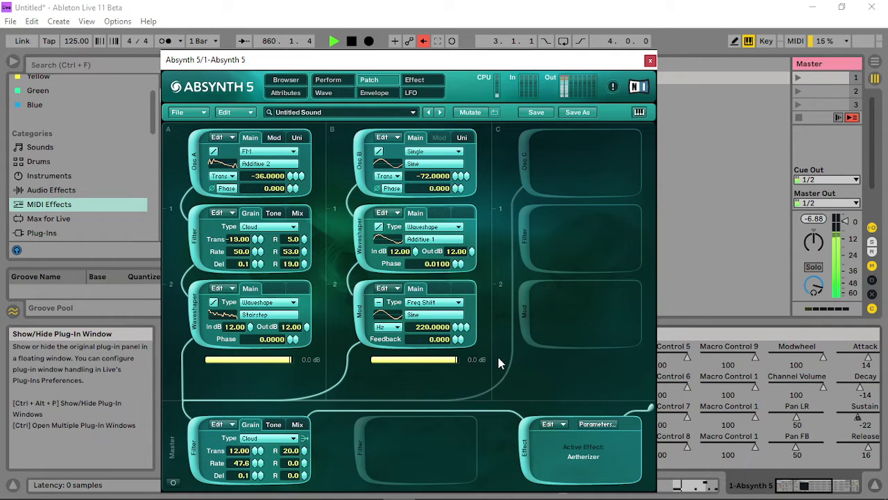
{"action": "left_click_drag", "start_coordinate": [484, 358], "coordinate": [469, 358]}
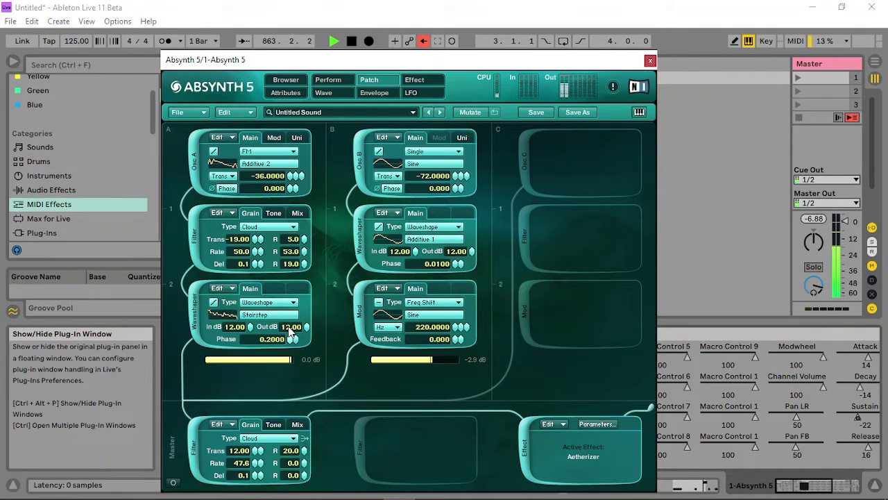
{"action": "left_click_drag", "start_coordinate": [289, 326], "coordinate": [282, 327]}
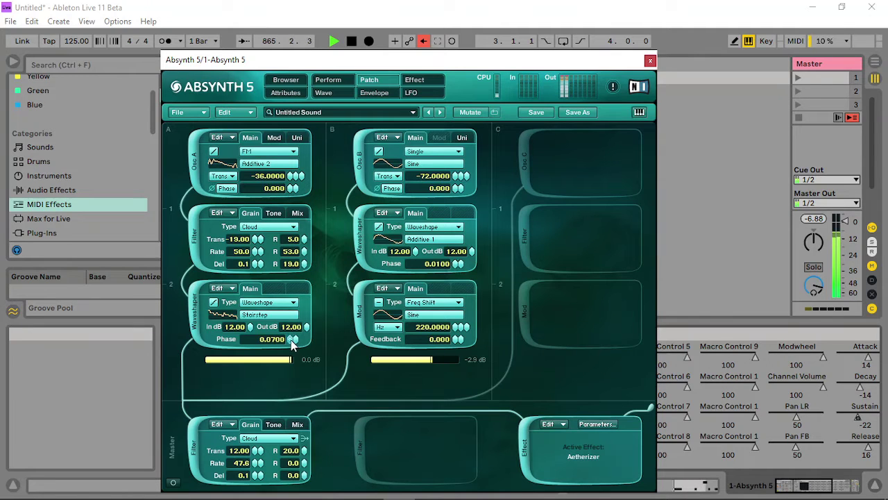
{"action": "left_click_drag", "start_coordinate": [289, 340], "coordinate": [283, 344]}
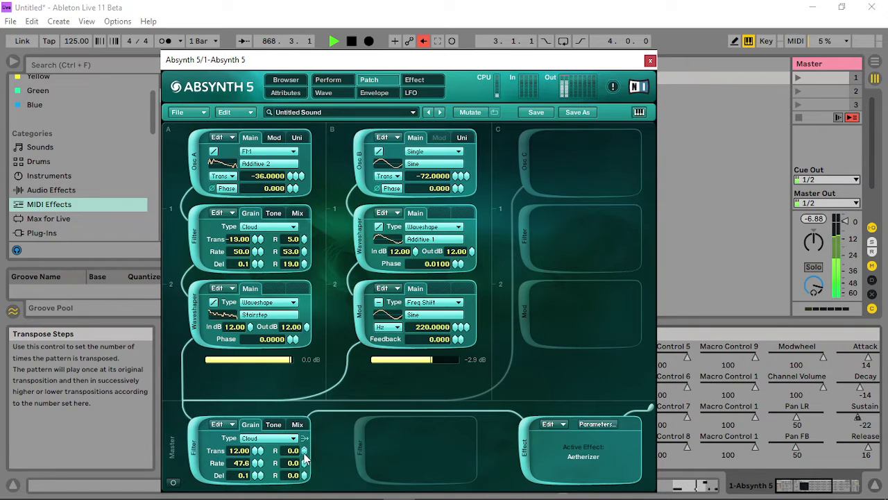
- Set the master cloud filter's transpose randomness to 64, and its tone to 468.3 Hz with randomness 64 and 18
{"action": "left_click_drag", "start_coordinate": [308, 427], "coordinate": [310, 411]}
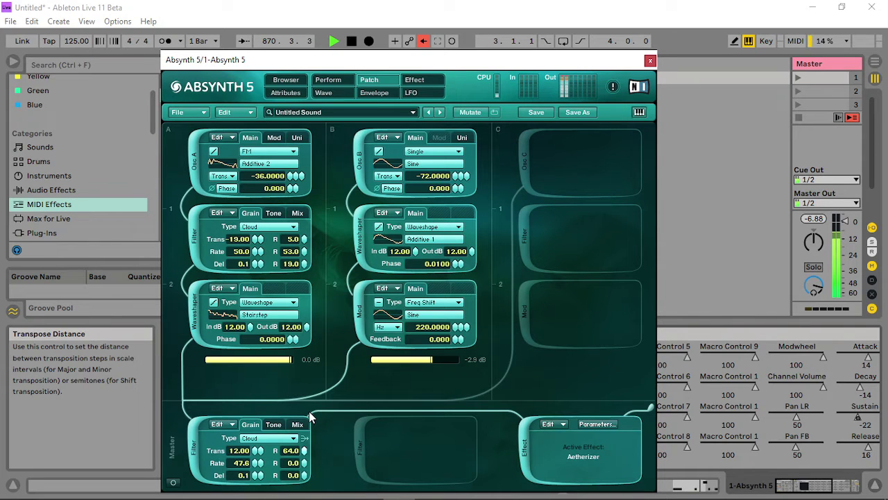
{"action": "left_click", "coordinate": [275, 424]}
{"action": "left_click_drag", "start_coordinate": [262, 451], "coordinate": [272, 444]}
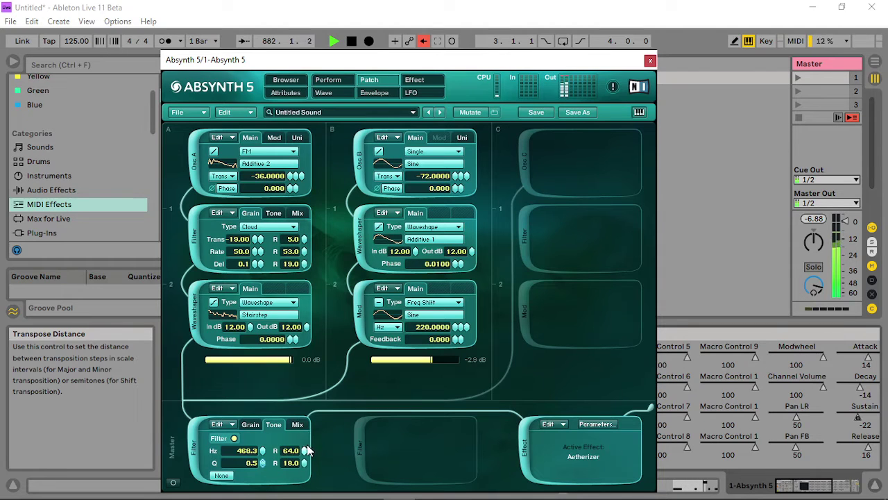
- With automation re-enabled, add an envelope to the master cloud filter's frequency and set the breakpoint's Sustain amp assignment to 31
{"action": "right_click", "coordinate": [263, 449]}
{"action": "left_click", "coordinate": [274, 484]}
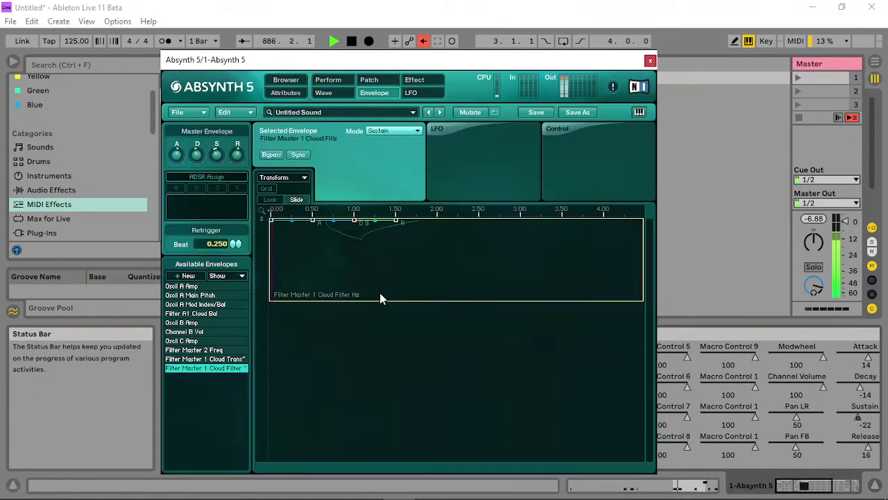
{"action": "left_click", "coordinate": [423, 41]}
{"action": "left_click_drag", "start_coordinate": [351, 238], "coordinate": [353, 224]}
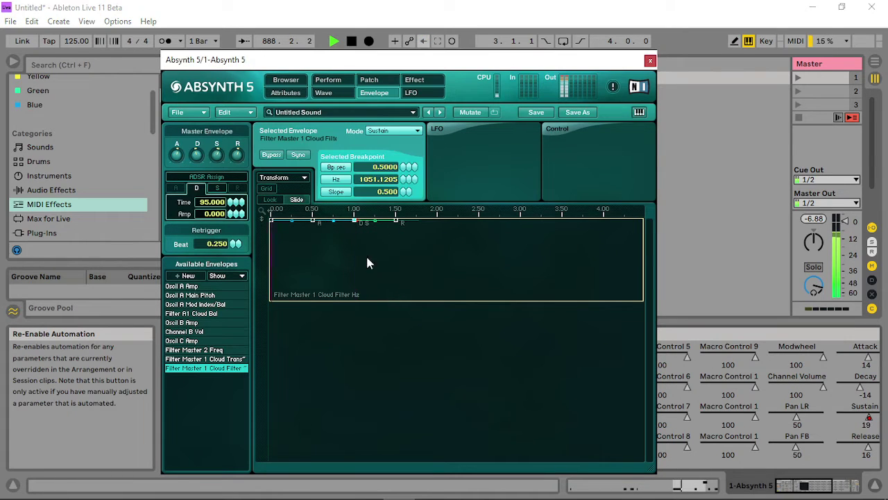
{"action": "left_click", "coordinate": [217, 188]}
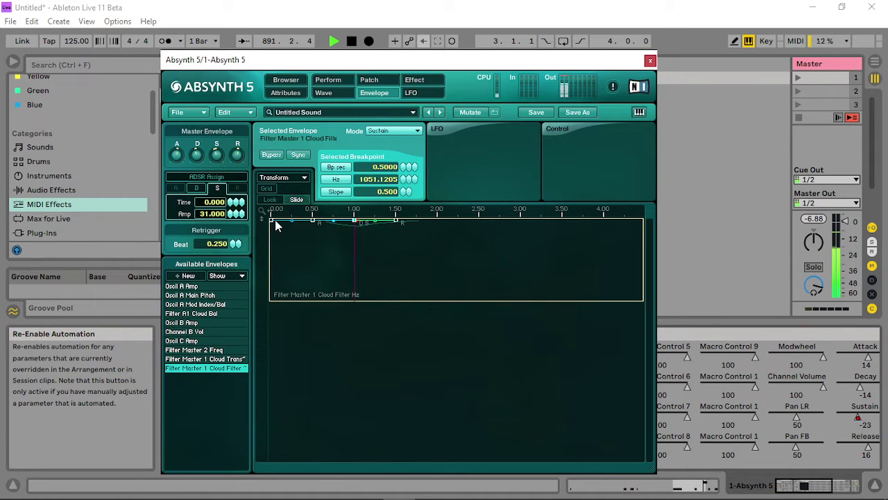
- Set the master cloud filter's tone to 625 Hz with frequency randomness 9, and its mix gain to 2.20 dB
{"action": "left_click", "coordinate": [368, 80]}
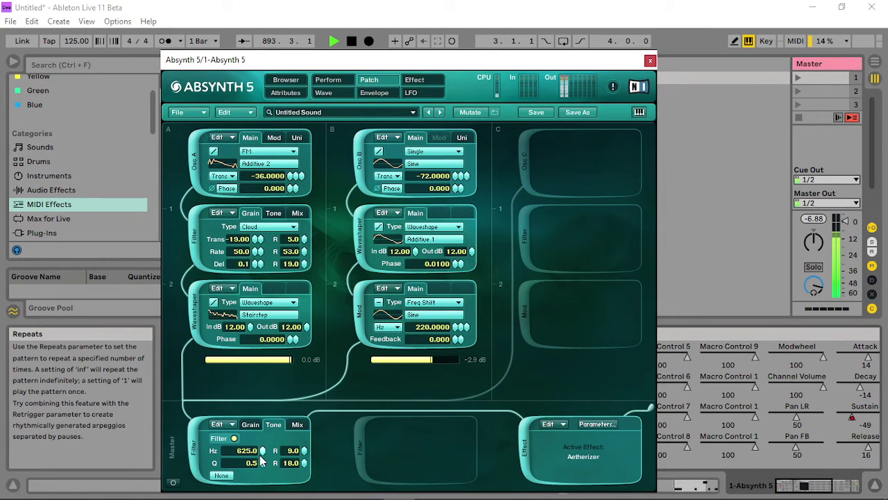
{"action": "left_click", "coordinate": [296, 425]}
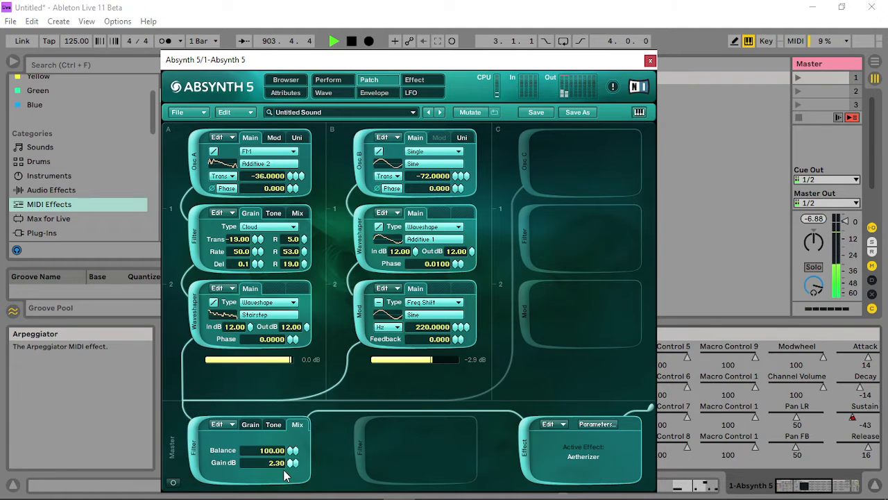
- Set channel A's cloud filter to 1156.3 Hz, with transpose randomness 0 and rate and delay randomness 100
{"action": "left_click", "coordinate": [273, 216]}
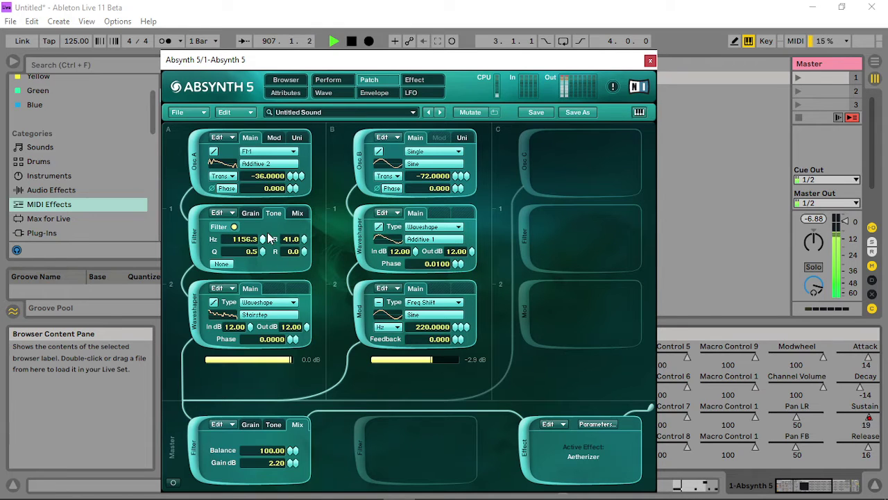
{"action": "left_click", "coordinate": [297, 213]}
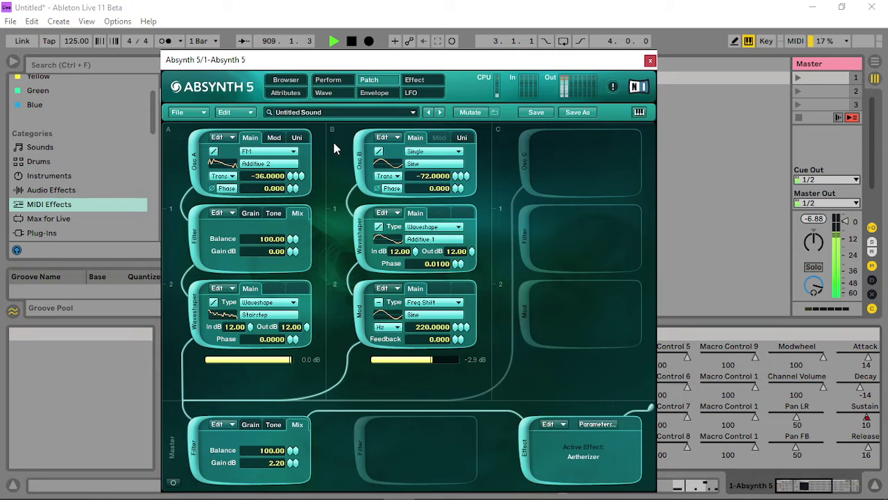
{"action": "left_click", "coordinate": [249, 214]}
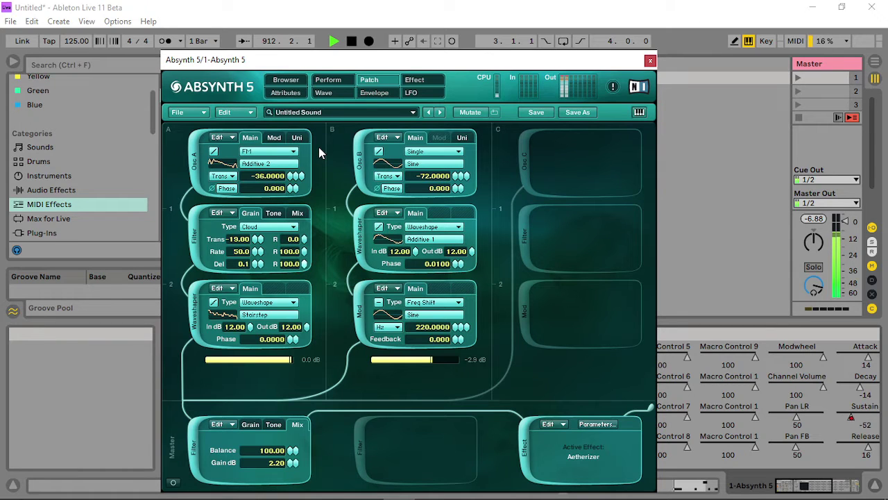
- Set channel A's cloud filter delay randomness to 84 and assign it to audio modulation group A, inverted, with depth 12 and lag 162
{"action": "right_click", "coordinate": [304, 264]}
{"action": "left_click", "coordinate": [334, 428]}
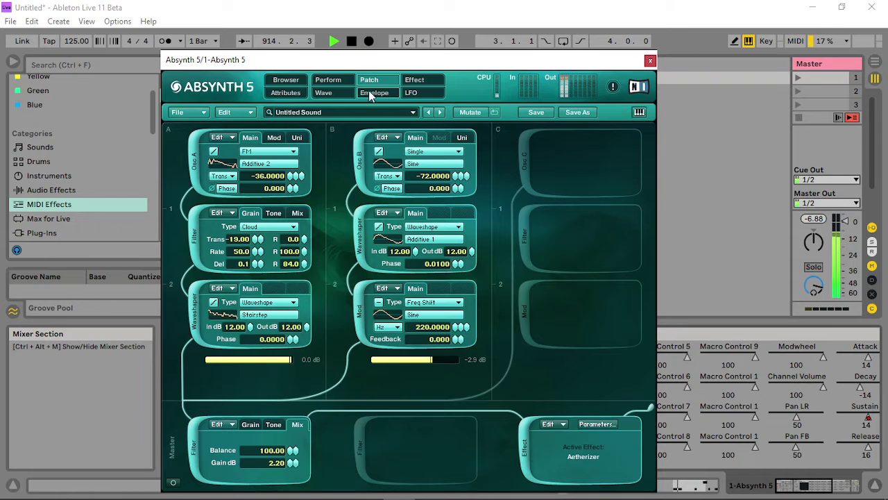
{"action": "left_click", "coordinate": [329, 79]}
{"action": "left_click", "coordinate": [513, 148]}
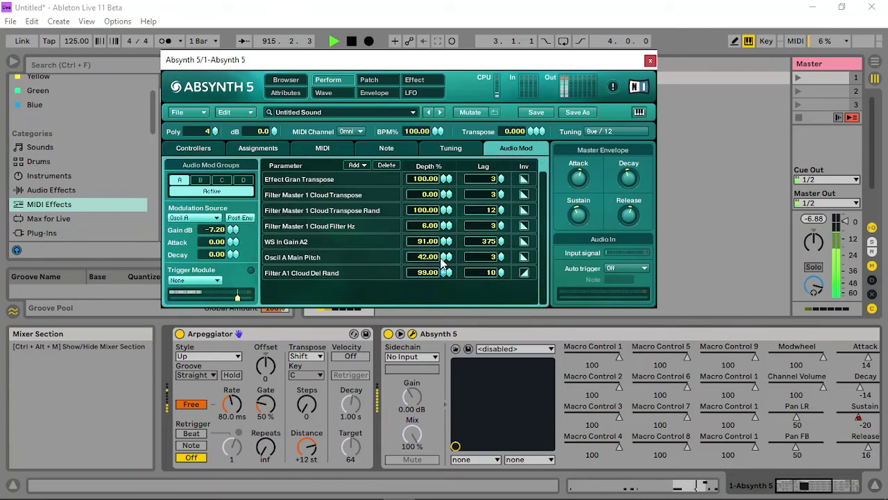
{"action": "left_click", "coordinate": [493, 271]}
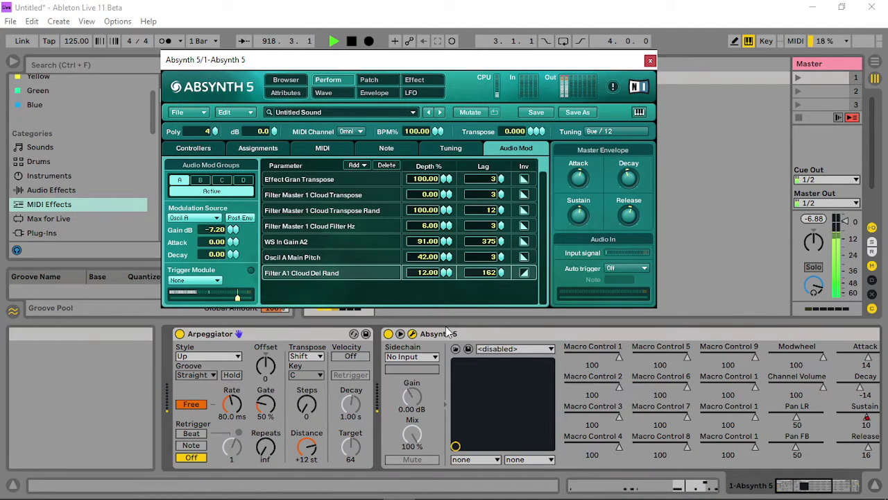
{"action": "left_click", "coordinate": [650, 61]}
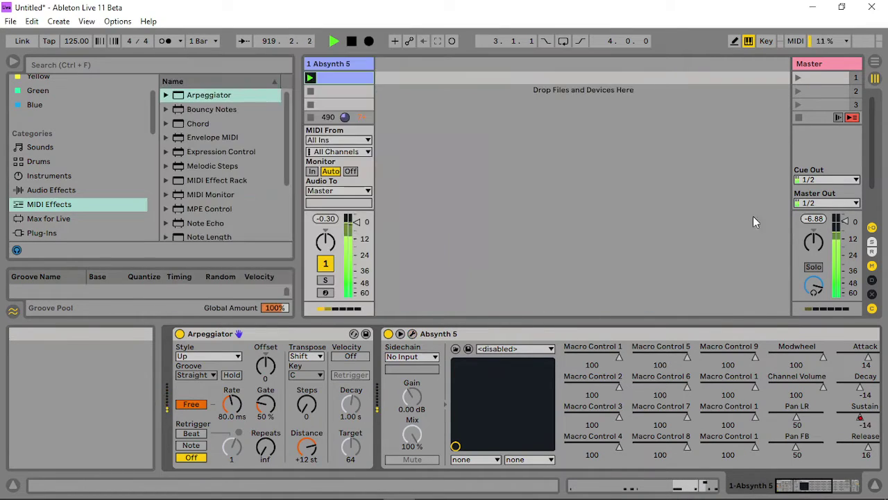
- Show the clip's Sustain automation and raise the breakpoint just after bar 8 to roughly the level of the following one
{"action": "right_click", "coordinate": [864, 422]}
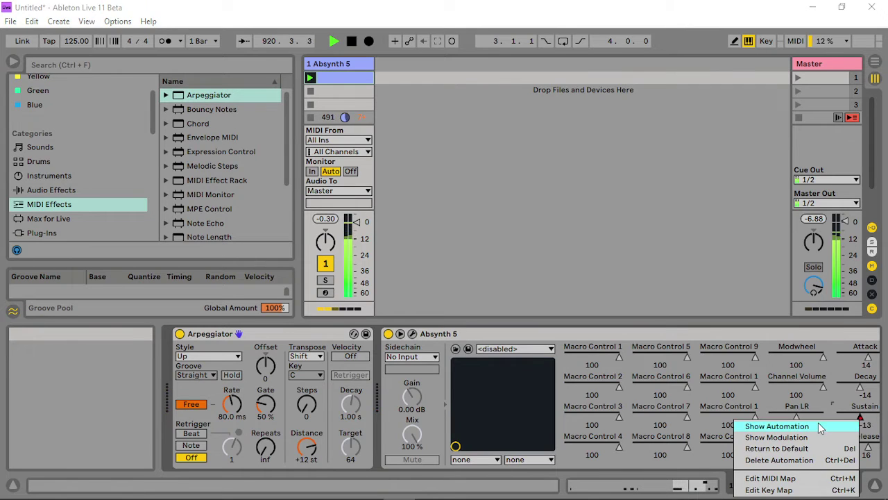
{"action": "left_click", "coordinate": [818, 423]}
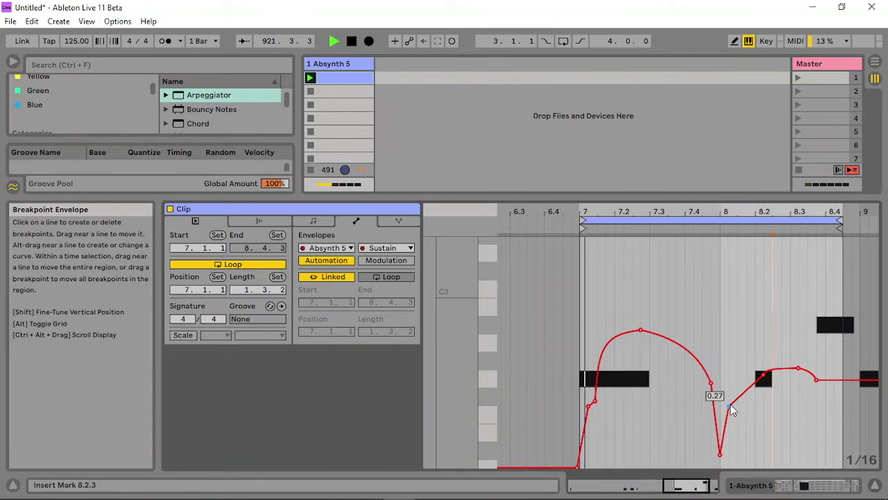
{"action": "left_click_drag", "start_coordinate": [729, 406], "coordinate": [729, 373]}
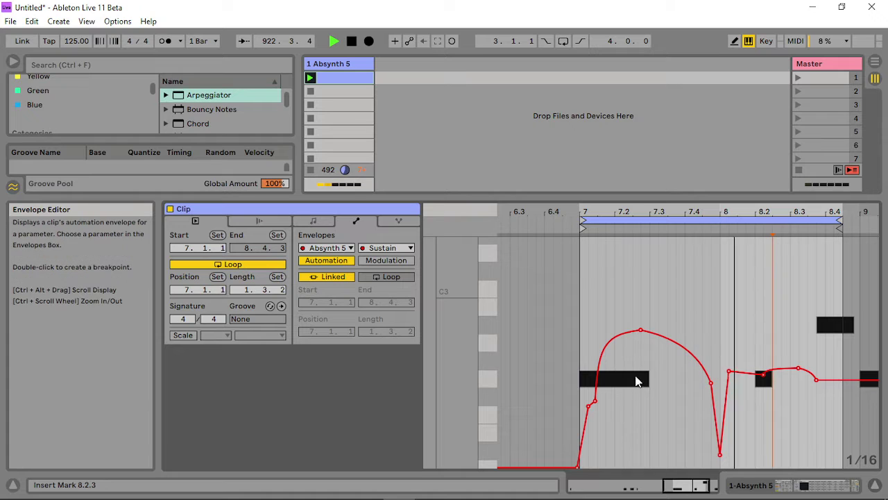
- Remove the middle breakpoints in bar 7 of the Sustain envelope, leaving a straight fall from a 0.69 peak to the dip before bar 8
{"action": "right_click", "coordinate": [621, 361]}
{"action": "left_click", "coordinate": [622, 358]}
{"action": "double_click", "coordinate": [623, 366]}
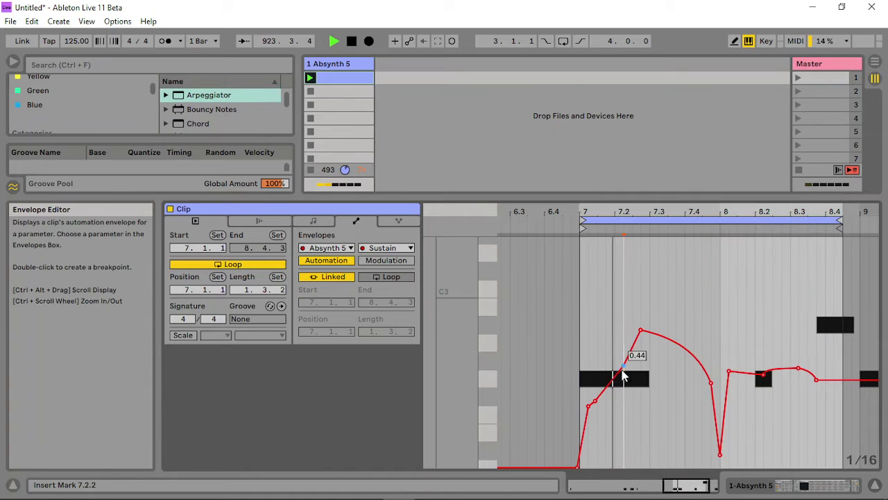
{"action": "left_click_drag", "start_coordinate": [627, 373], "coordinate": [659, 343]}
{"action": "left_click_drag", "start_coordinate": [706, 373], "coordinate": [646, 400]}
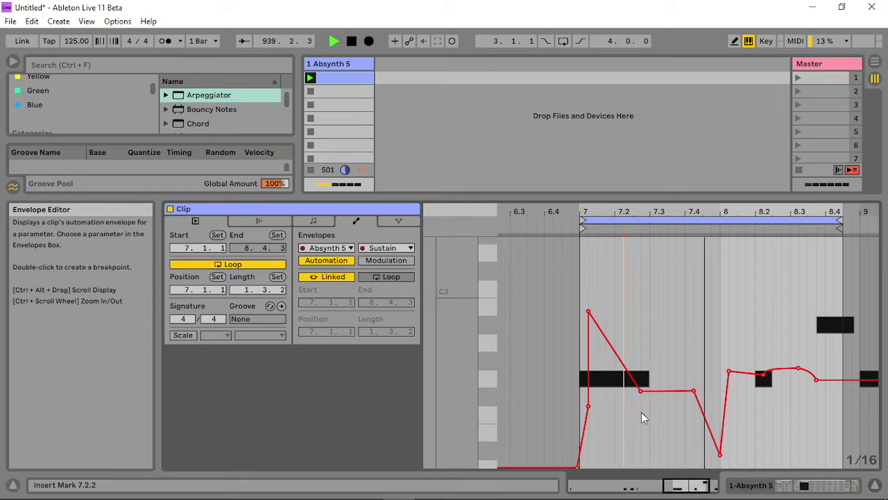
{"action": "left_click", "coordinate": [693, 391]}
{"action": "mouse_move", "coordinate": [643, 395]}
{"action": "left_mouse_down"}
{"action": "mouse_move", "coordinate": [645, 383]}
{"action": "mouse_move", "coordinate": [664, 381]}
{"action": "mouse_move", "coordinate": [608, 381]}
{"action": "mouse_move", "coordinate": [663, 382]}
{"action": "mouse_move", "coordinate": [652, 381]}
{"action": "left_mouse_up"}
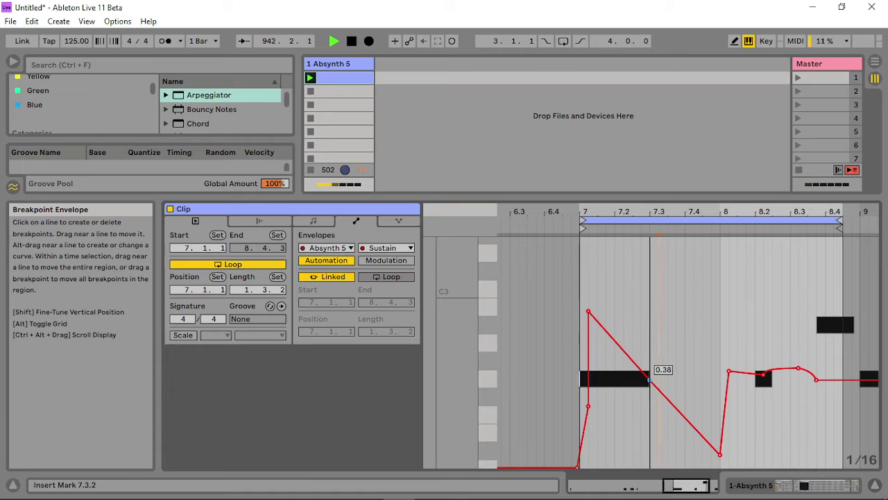
{"action": "left_click", "coordinate": [651, 383]}
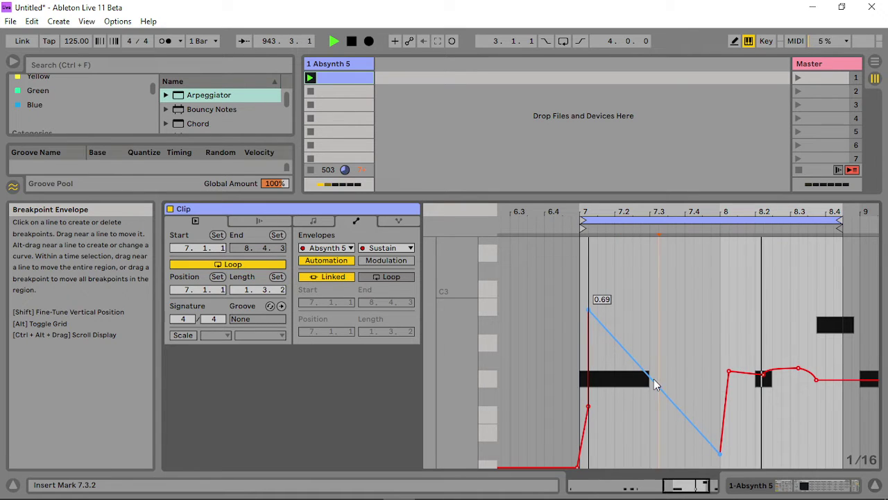
- Bow bar 7's falling Sustain line upward, move its peak to 7.2 at 0.56, and raise the peak near 8.3
{"action": "left_click_drag", "start_coordinate": [656, 385], "coordinate": [639, 332]}
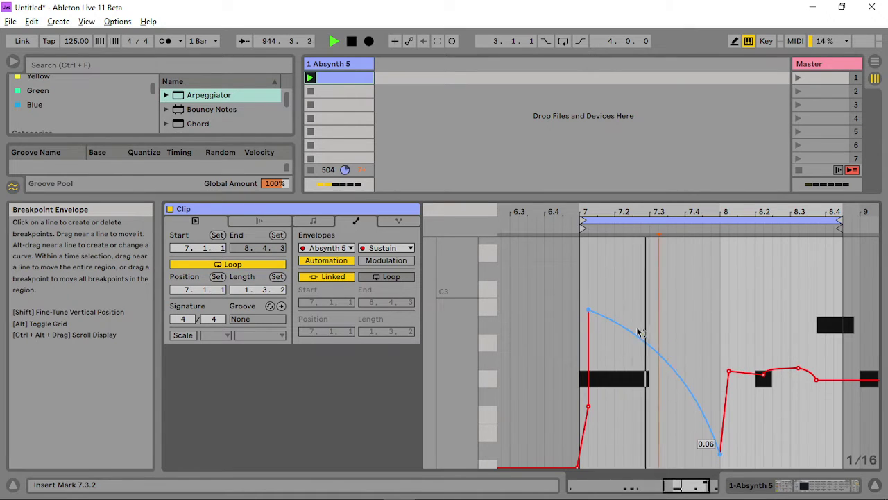
{"action": "left_click_drag", "start_coordinate": [588, 310], "coordinate": [605, 362]}
{"action": "left_click_drag", "start_coordinate": [615, 320], "coordinate": [620, 342]}
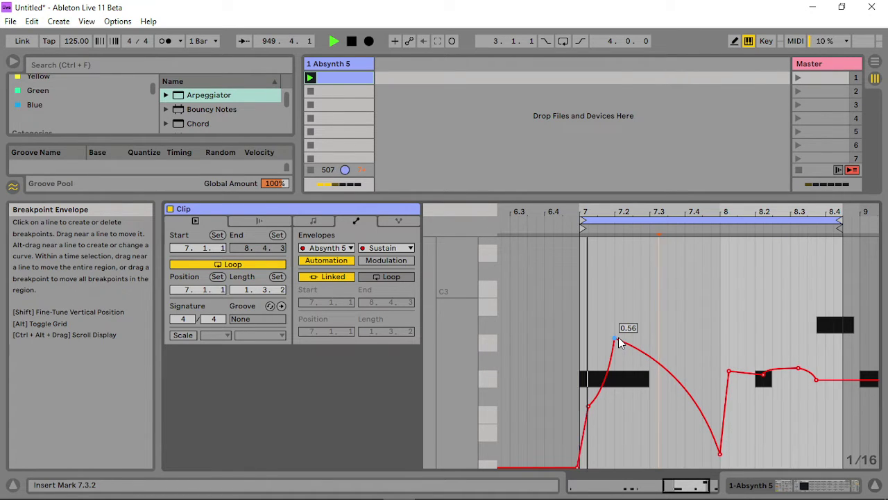
{"action": "left_click_drag", "start_coordinate": [798, 368], "coordinate": [798, 310]}
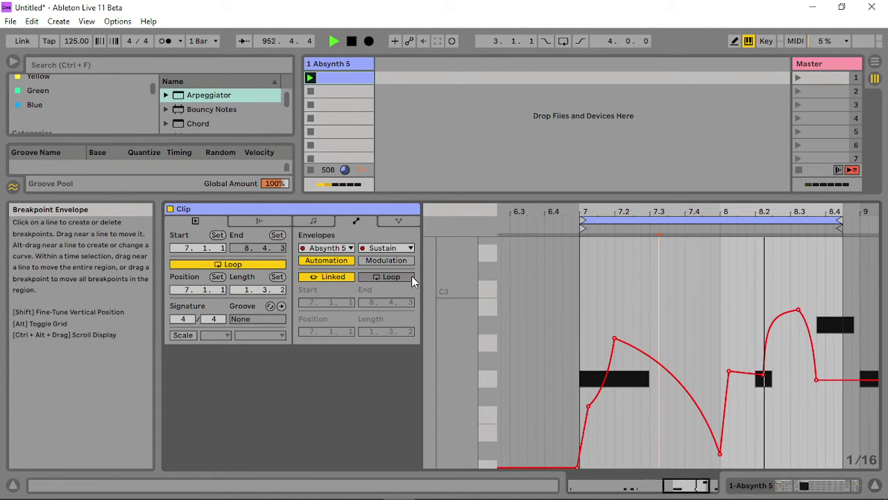
- Unlink the Sustain envelope from the clip, set its loop length to 2.3.2, and duplicate the section from 7.1.1 to 8.3.4
{"action": "left_click", "coordinate": [331, 279]}
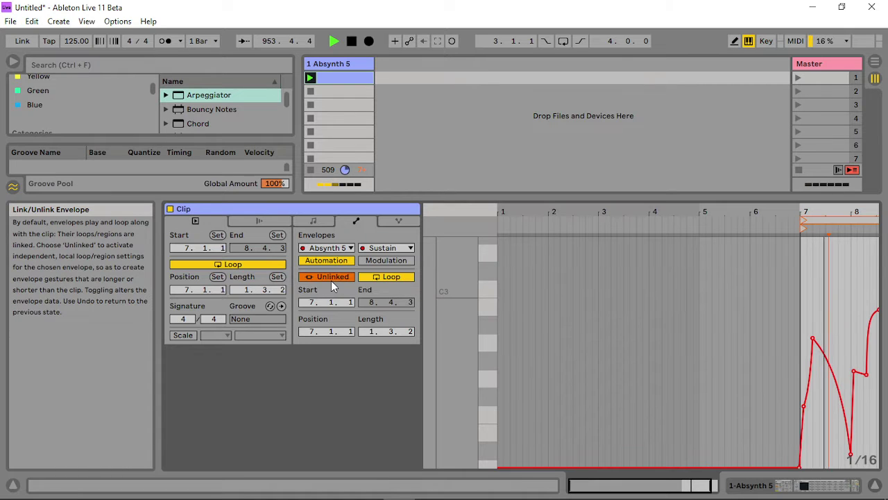
{"action": "mouse_move", "coordinate": [372, 332]}
{"action": "left_mouse_down"}
{"action": "mouse_move", "coordinate": [371, 305]}
{"action": "mouse_move", "coordinate": [369, 337]}
{"action": "left_mouse_up"}
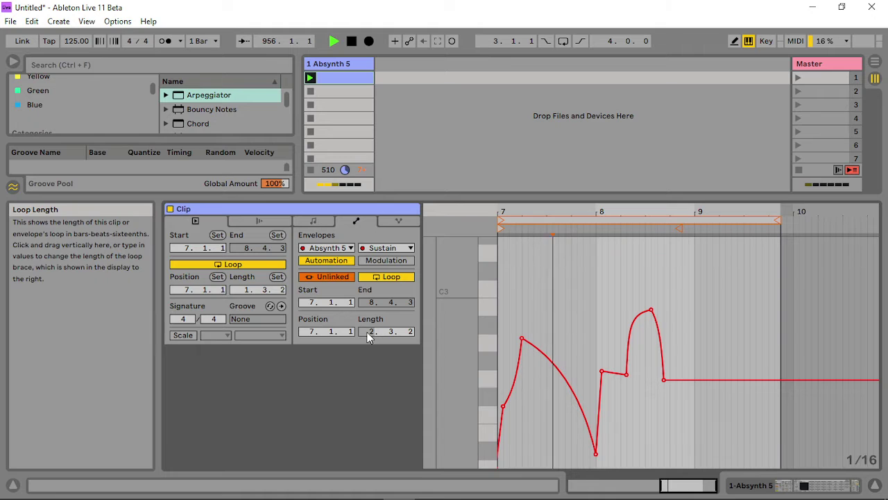
{"action": "left_click_drag", "start_coordinate": [553, 323], "coordinate": [665, 328]}
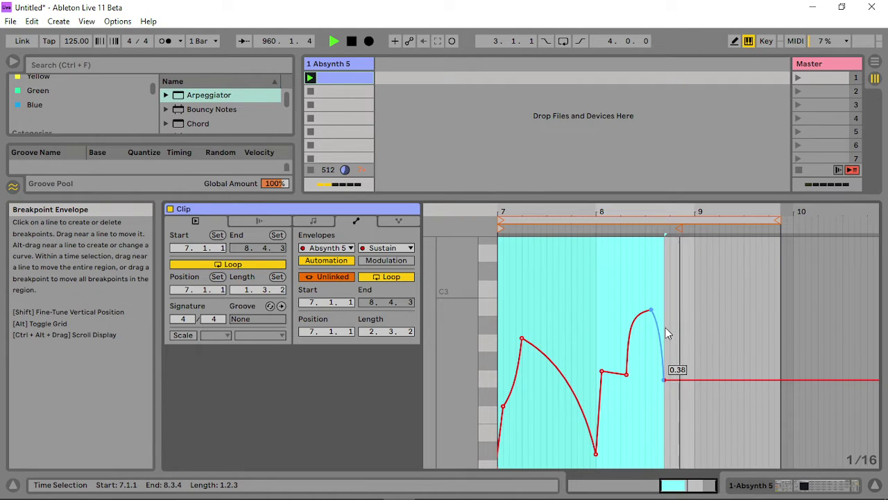
{"action": "key", "text": "ctrl+d"}
{"action": "left_click", "coordinate": [714, 286]}
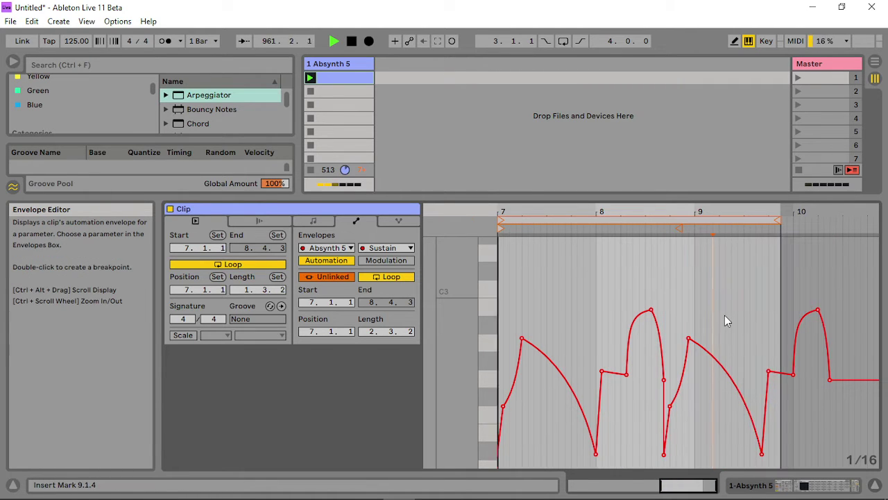
- Reshape the duplicated Sustain curve with fewer breakpoints, a 0.28 dip before a higher peak at bar 9, and lower the preceding peak to 0.55
{"action": "left_click", "coordinate": [751, 425]}
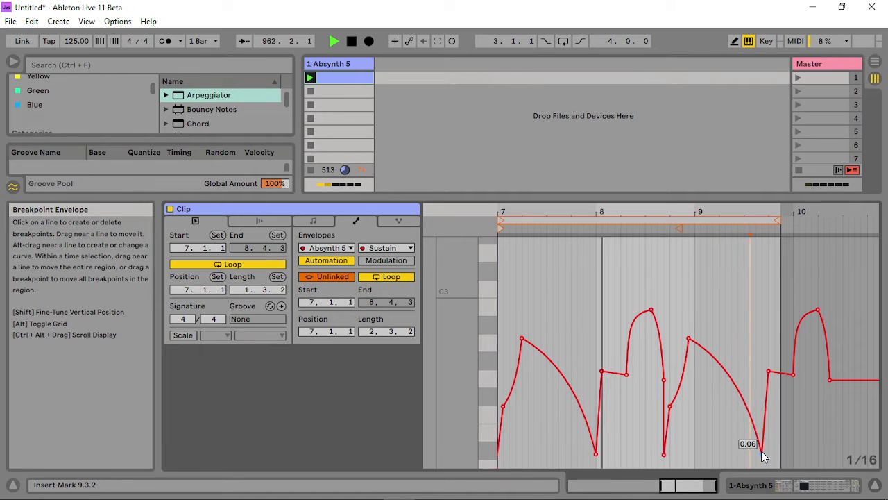
{"action": "left_click_drag", "start_coordinate": [761, 450], "coordinate": [781, 325]}
{"action": "left_click", "coordinate": [795, 376]}
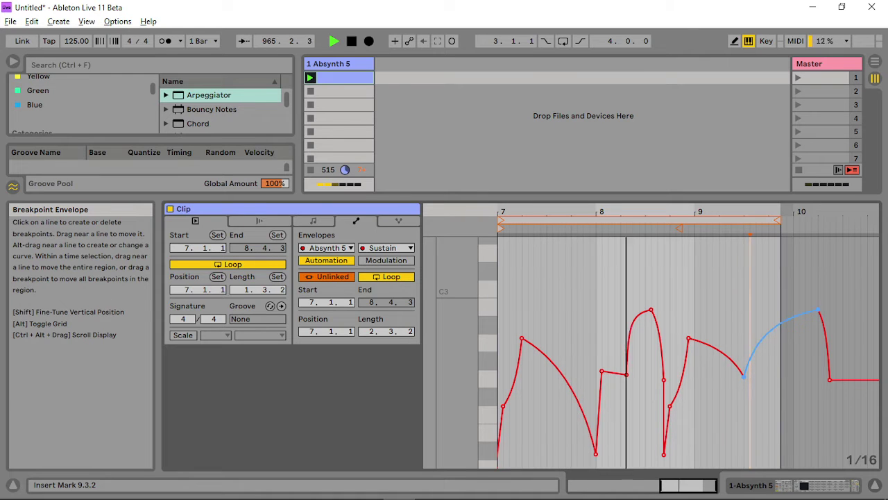
{"action": "left_click", "coordinate": [664, 455]}
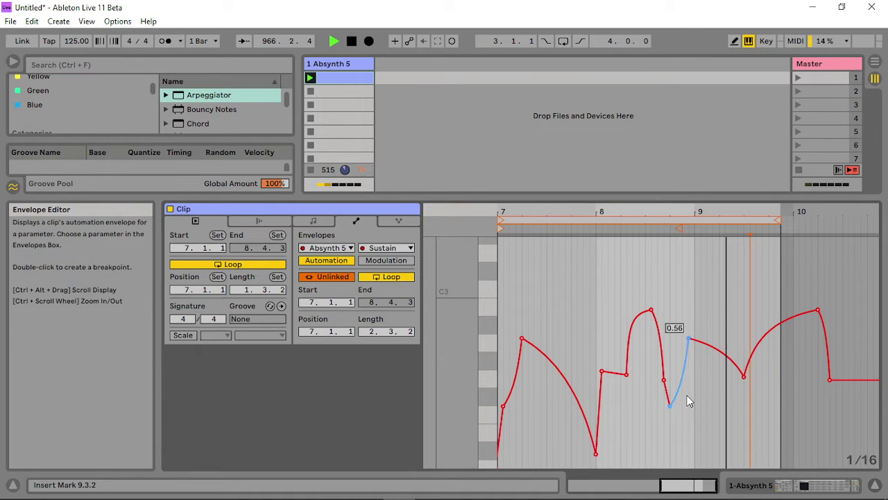
{"action": "mouse_move", "coordinate": [670, 406]}
{"action": "left_mouse_down"}
{"action": "mouse_move", "coordinate": [669, 370]}
{"action": "mouse_move", "coordinate": [676, 403]}
{"action": "left_mouse_up"}
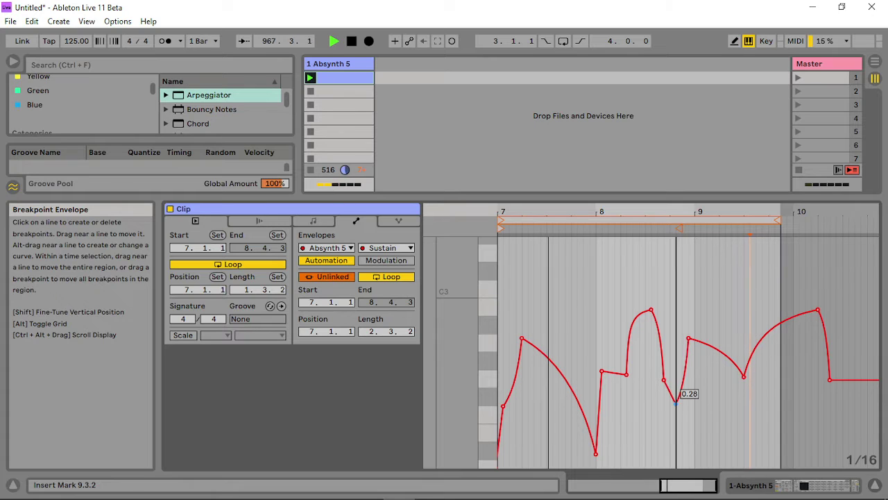
{"action": "left_click_drag", "start_coordinate": [688, 338], "coordinate": [653, 342]}
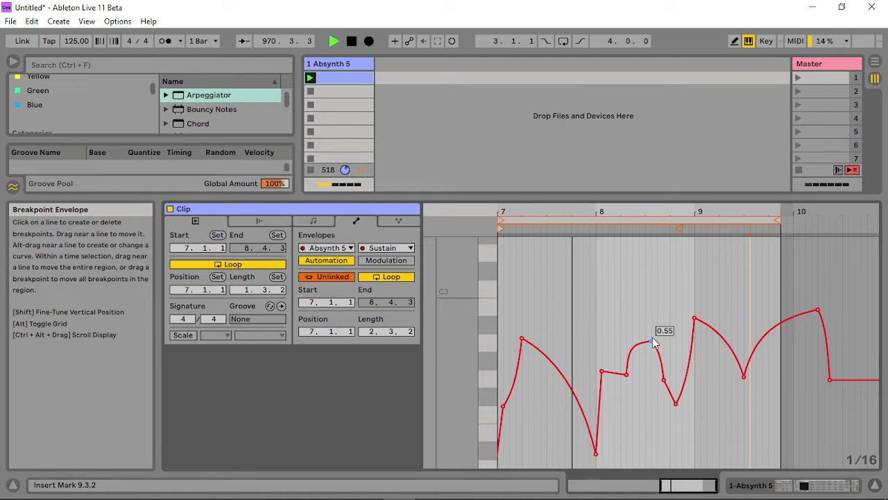
- Shorten the Sustain envelope loop to 1.0.0 and flatten bar 7 to a gentle mid-bar peak, starting at 0.49
{"action": "left_click_drag", "start_coordinate": [778, 221], "coordinate": [591, 222]}
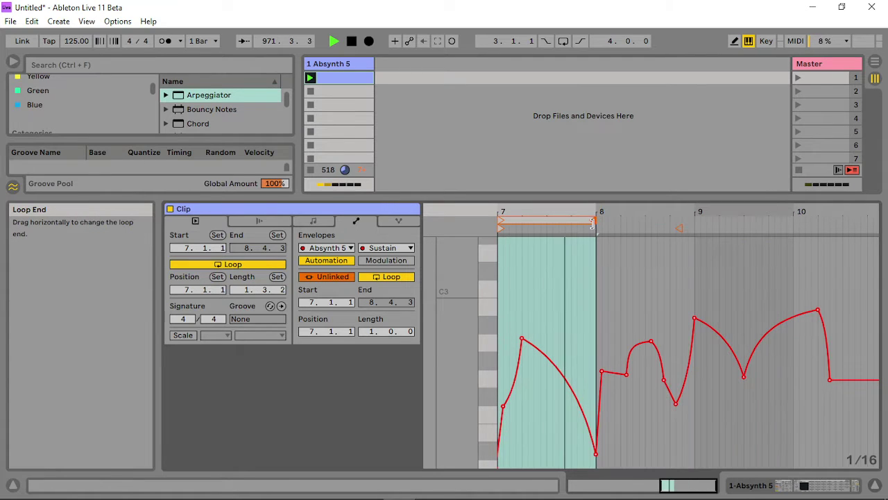
{"action": "left_click", "coordinate": [565, 326]}
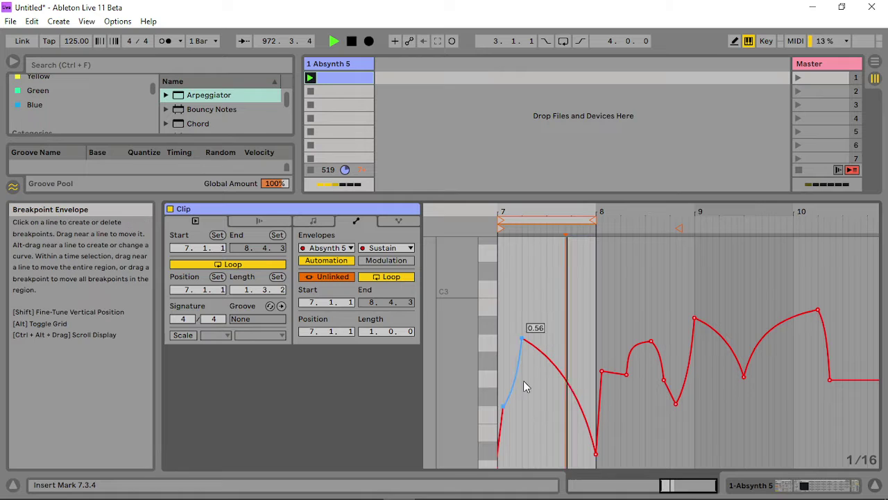
{"action": "left_click", "coordinate": [522, 338]}
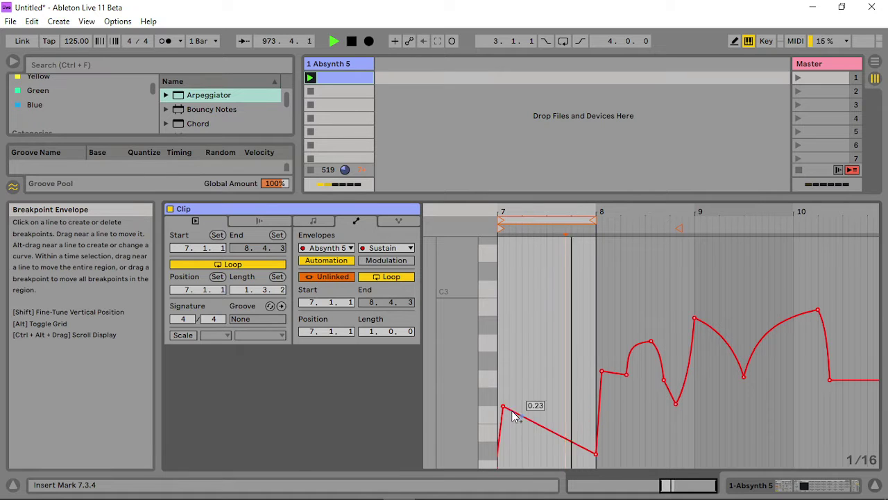
{"action": "left_click", "coordinate": [504, 407]}
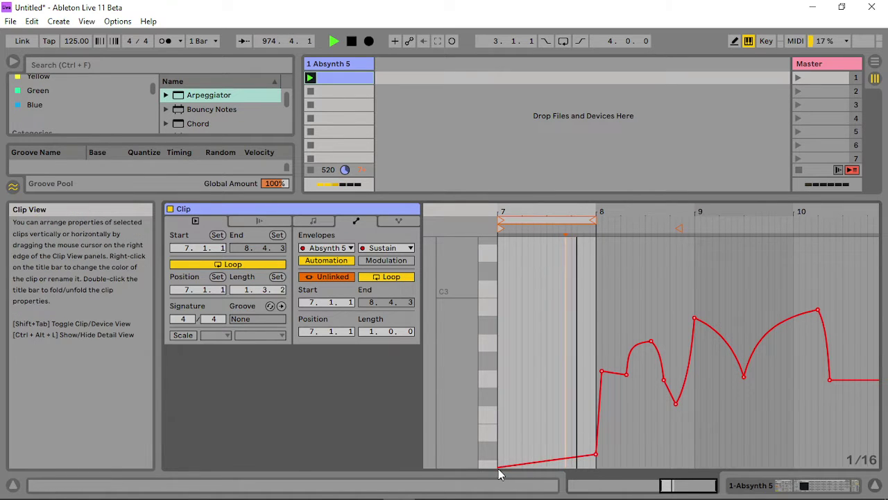
{"action": "left_click_drag", "start_coordinate": [498, 469], "coordinate": [498, 356]}
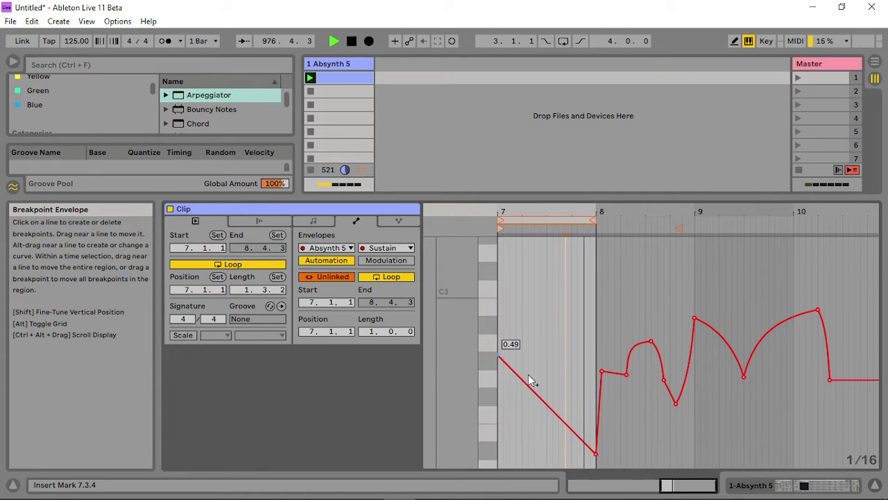
{"action": "left_click_drag", "start_coordinate": [596, 455], "coordinate": [540, 346]}
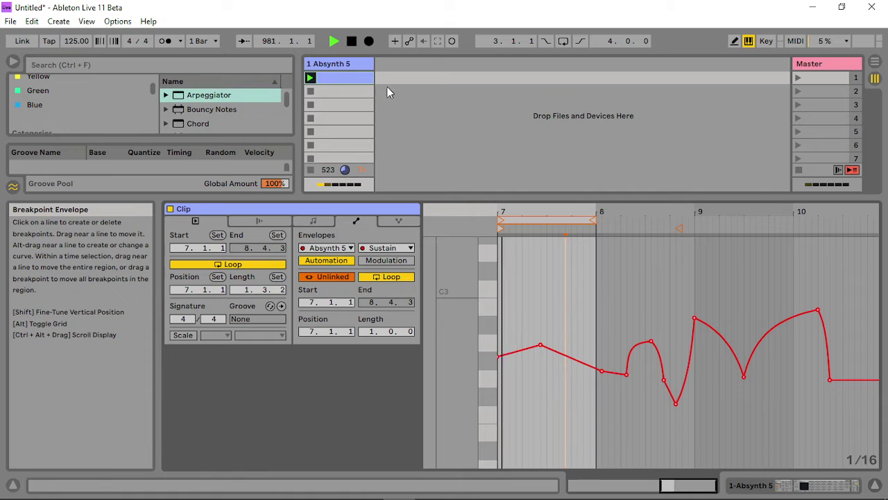
- Return to the track's devices and set the Arpeggiator's free-running rate to 107 ms
{"action": "double_click", "coordinate": [339, 62]}
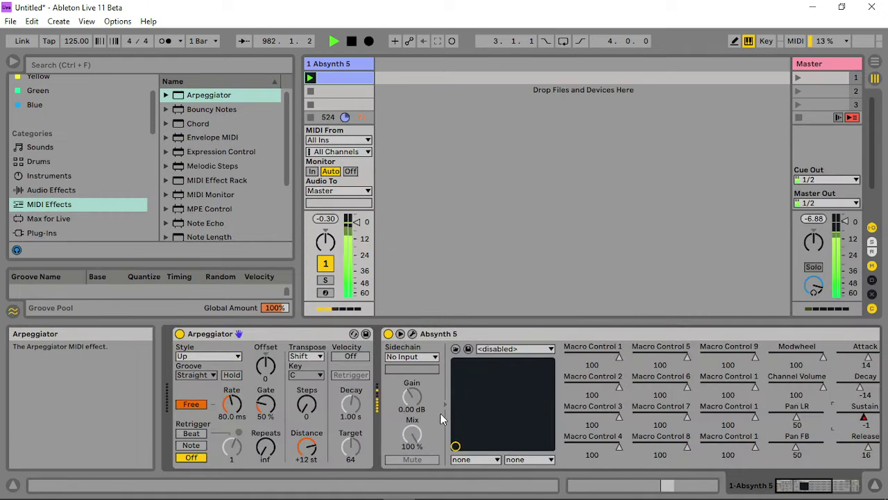
{"action": "left_click_drag", "start_coordinate": [232, 404], "coordinate": [232, 393]}
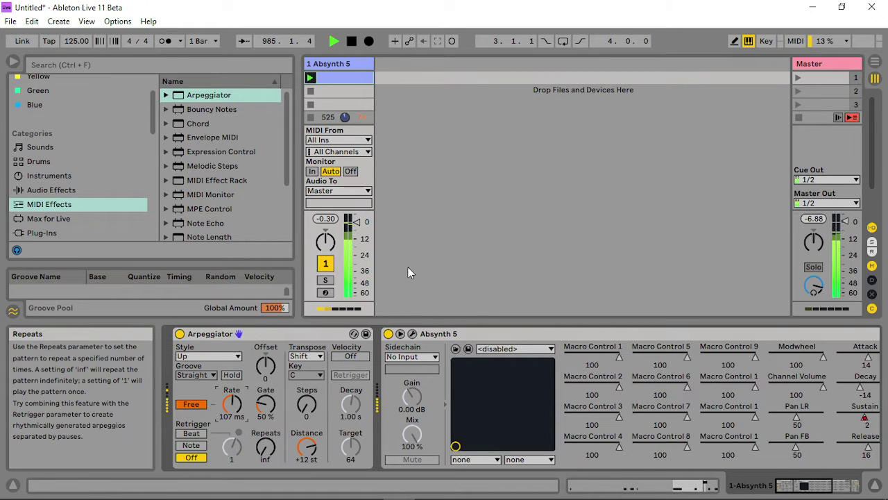
- Reopen Absynth's patch with automation re-enabled, sweep the input gain of channel A's Stairstep waveshaper, and leave it at 12 dB
{"action": "left_click", "coordinate": [412, 334]}
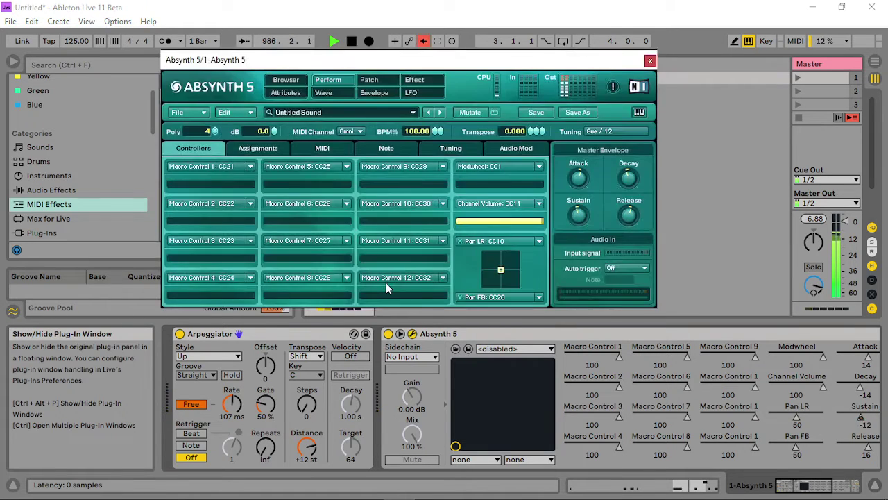
{"action": "left_click", "coordinate": [423, 41]}
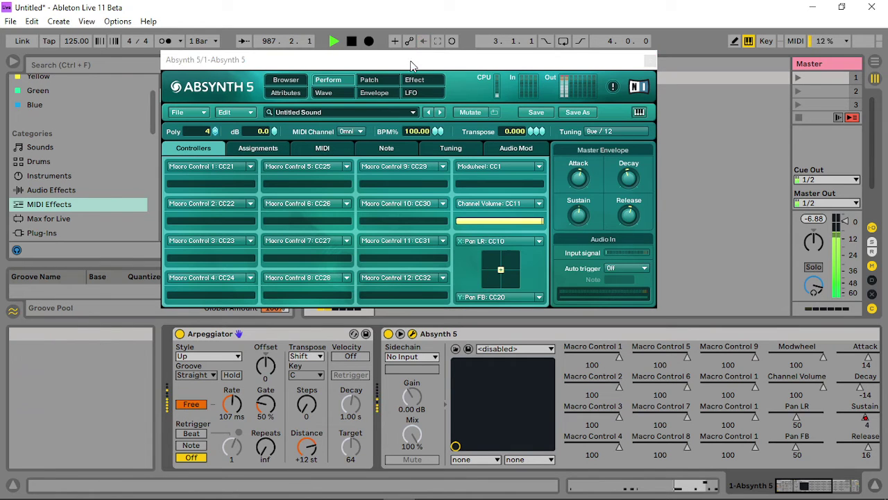
{"action": "left_click", "coordinate": [378, 80]}
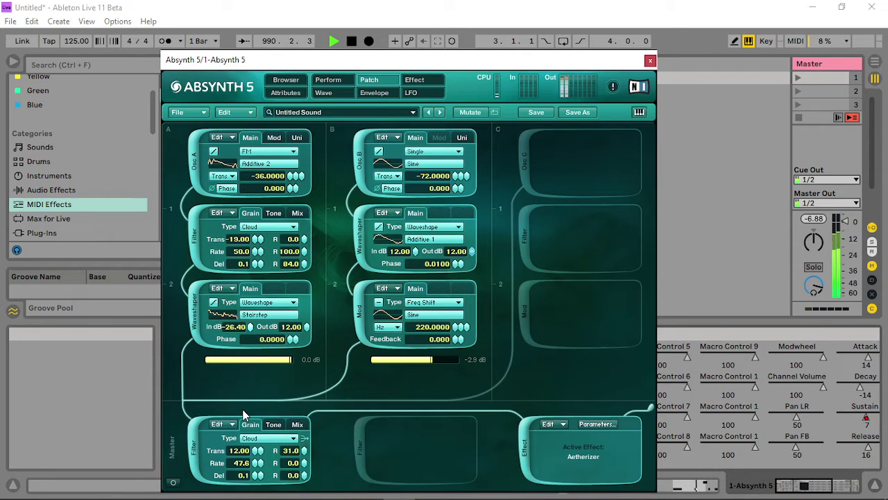
{"action": "left_click_drag", "start_coordinate": [243, 410], "coordinate": [263, 42]}
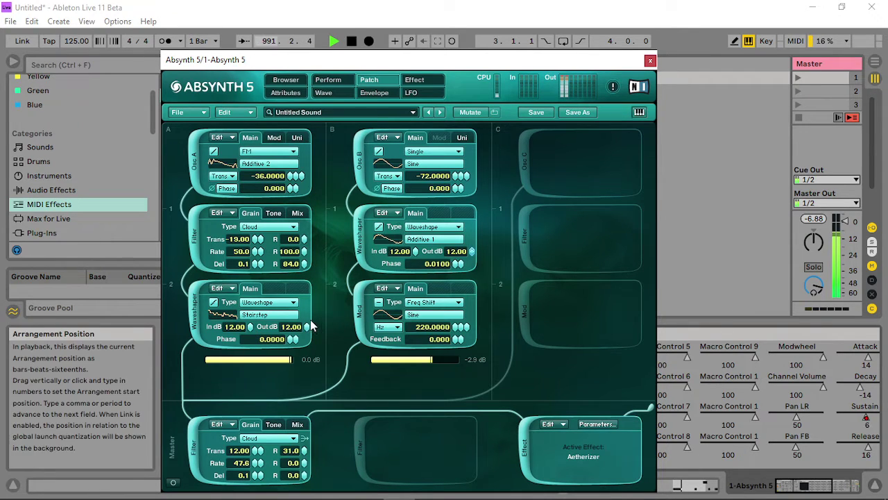
- Sweep channel A waveshaper's output gain back to 12 dB, and set channel B's frequency shift to 174.6142 Hz with its level at -15.5 dB
{"action": "left_click_drag", "start_coordinate": [308, 327], "coordinate": [302, 439]}
{"action": "mouse_move", "coordinate": [444, 326]}
{"action": "left_mouse_down"}
{"action": "mouse_move", "coordinate": [456, 332]}
{"action": "mouse_move", "coordinate": [447, 337]}
{"action": "mouse_move", "coordinate": [460, 333]}
{"action": "left_mouse_up"}
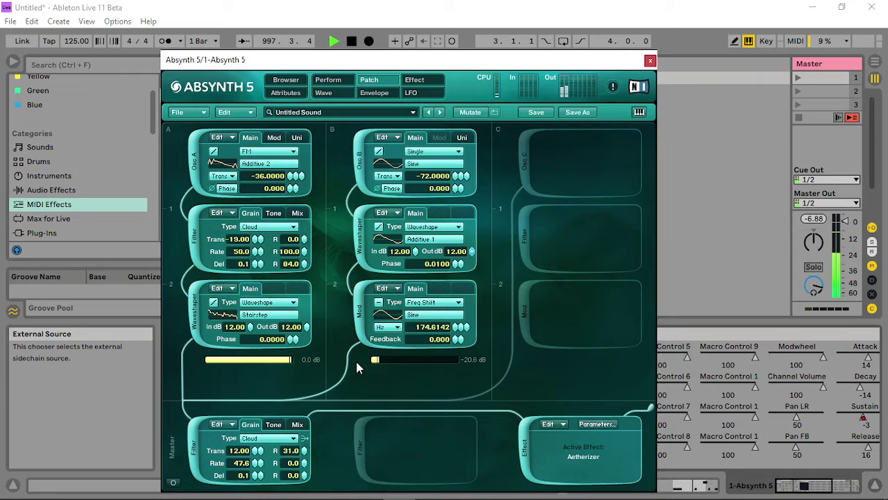
{"action": "left_click_drag", "start_coordinate": [355, 358], "coordinate": [363, 359]}
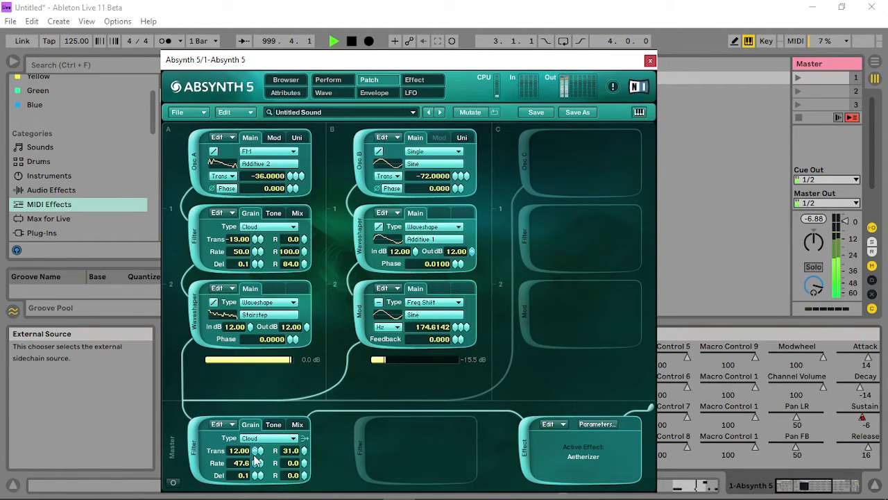
- Set the master cloud filter's tone frequency to 590 Hz and both tone randomization amounts to 0
{"action": "left_click", "coordinate": [274, 424]}
{"action": "left_click_drag", "start_coordinate": [262, 452], "coordinate": [226, 469]}
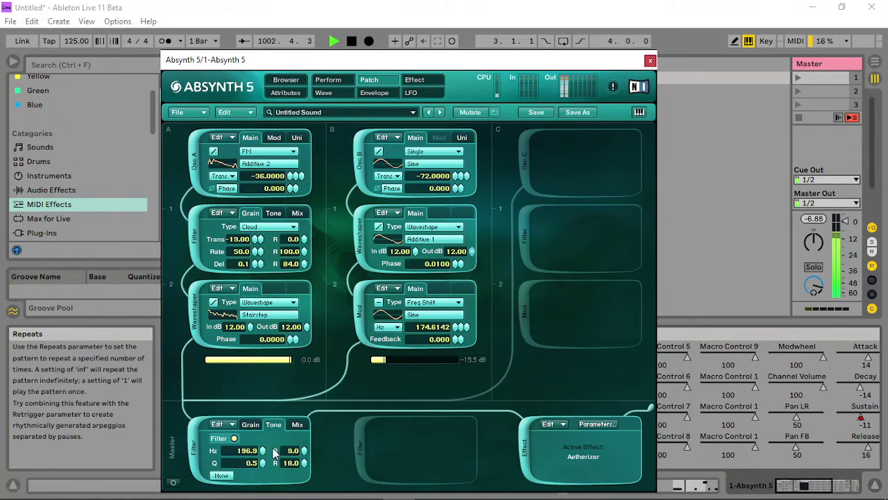
{"action": "left_click", "coordinate": [297, 424]}
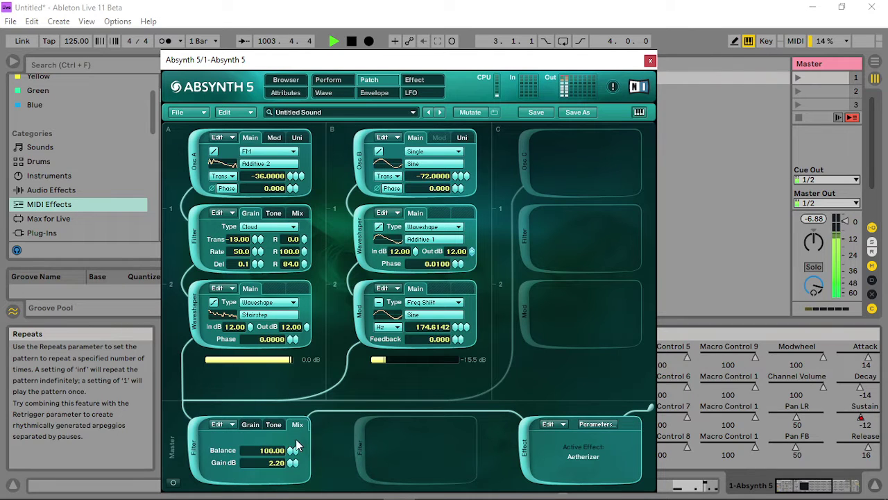
{"action": "left_click", "coordinate": [275, 424]}
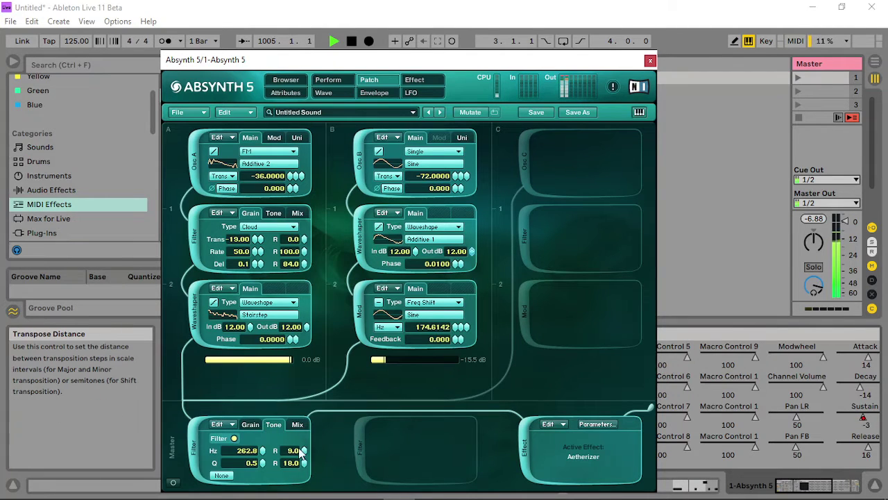
{"action": "left_click_drag", "start_coordinate": [303, 450], "coordinate": [300, 488]}
{"action": "left_click_drag", "start_coordinate": [262, 451], "coordinate": [257, 445]}
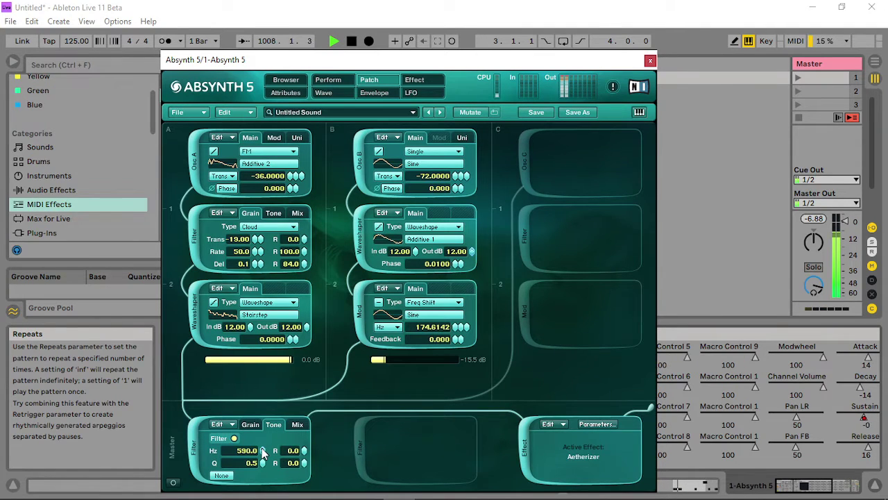
- Create an envelope for the master cloud filter's Hz, add three breakpoints, and pull the release breakpoint down to 290.1254 Hz at about 1.8 seconds
{"action": "right_click", "coordinate": [263, 452]}
{"action": "left_click", "coordinate": [290, 485]}
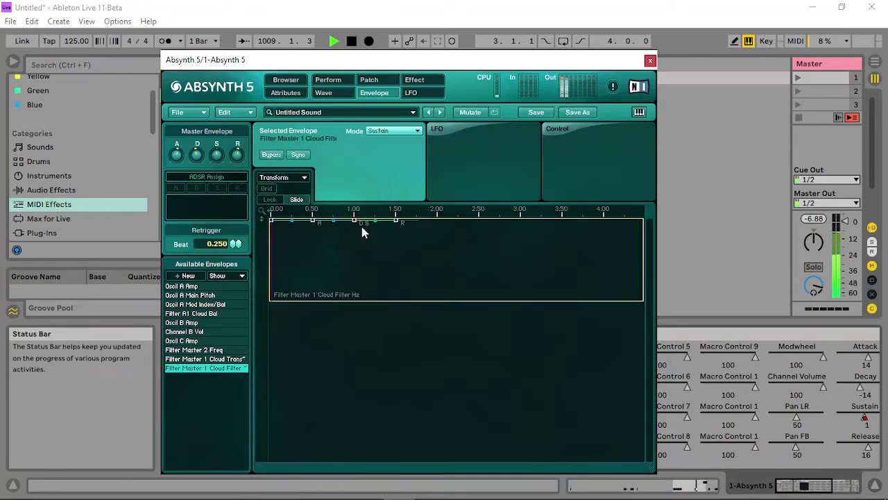
{"action": "left_click", "coordinate": [430, 221]}
{"action": "left_click", "coordinate": [463, 222]}
{"action": "left_click", "coordinate": [506, 223]}
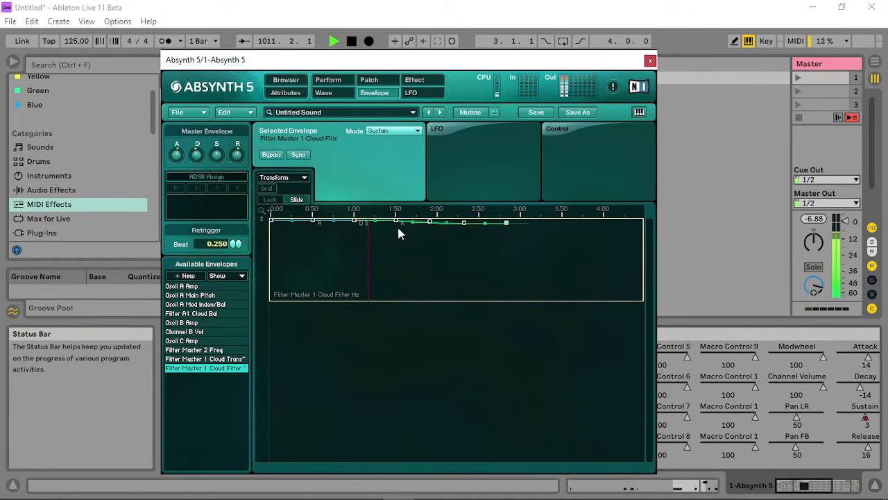
{"action": "left_click", "coordinate": [356, 222]}
{"action": "left_click_drag", "start_coordinate": [392, 227], "coordinate": [421, 262]}
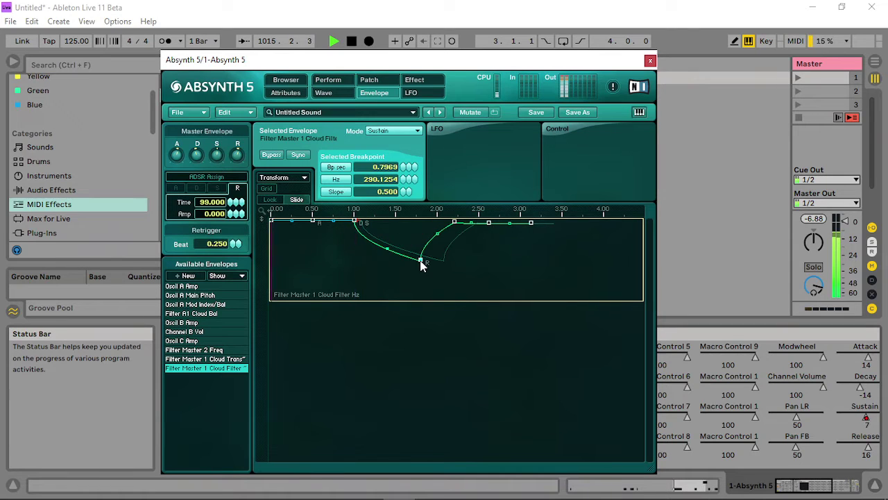
{"action": "left_click", "coordinate": [390, 245]}
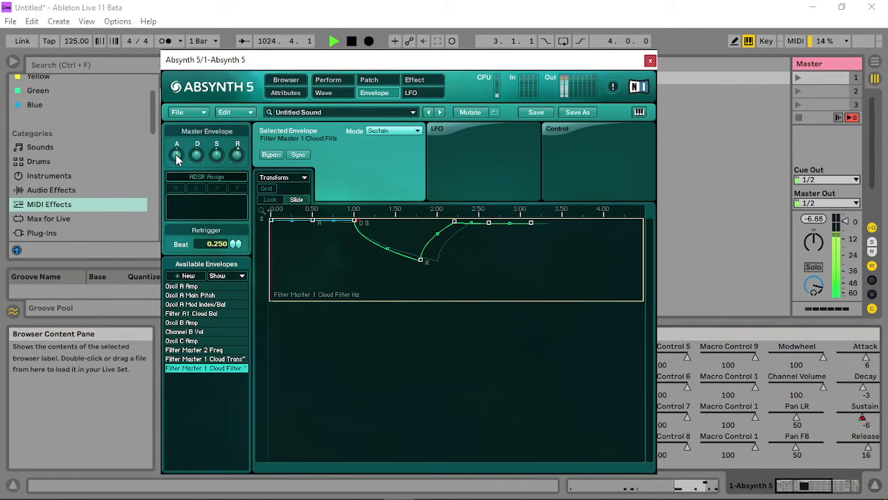
- Return to the patch, set channel B's frequency shift to 164.8138 Hz, and sweep its level before leaving it around -30 dB
{"action": "left_click", "coordinate": [373, 81]}
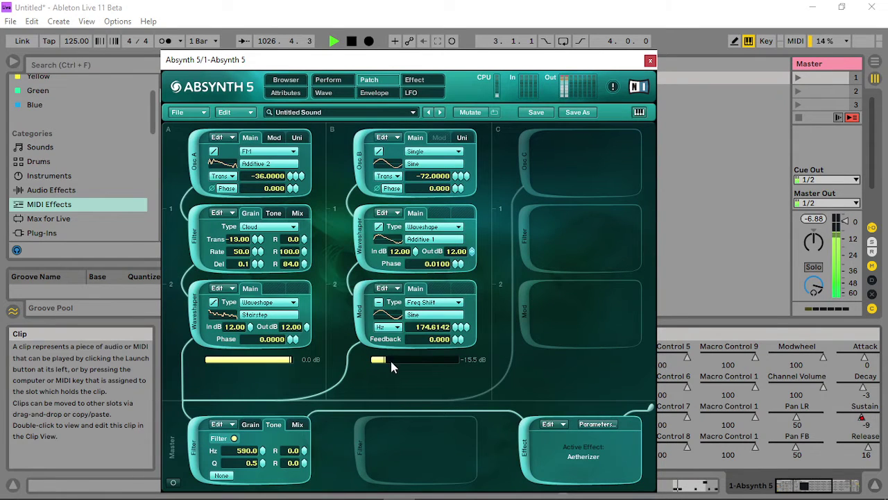
{"action": "left_click_drag", "start_coordinate": [390, 362], "coordinate": [419, 357]}
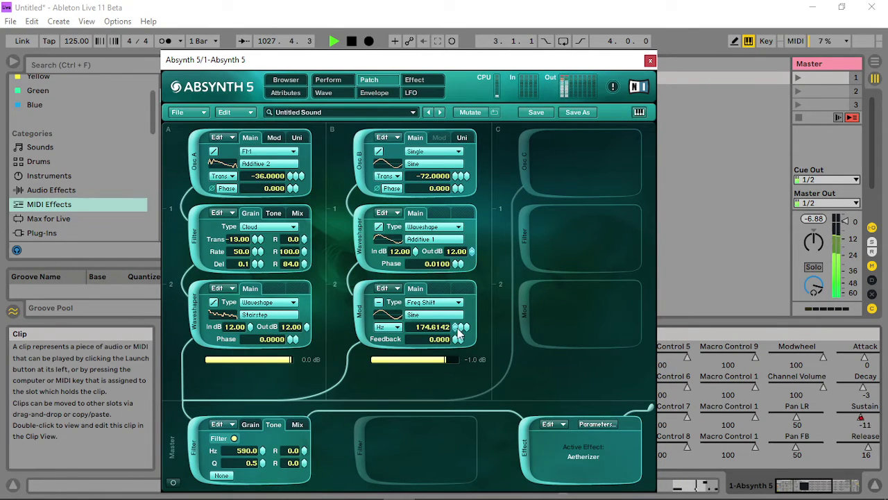
{"action": "left_click_drag", "start_coordinate": [459, 327], "coordinate": [376, 359]}
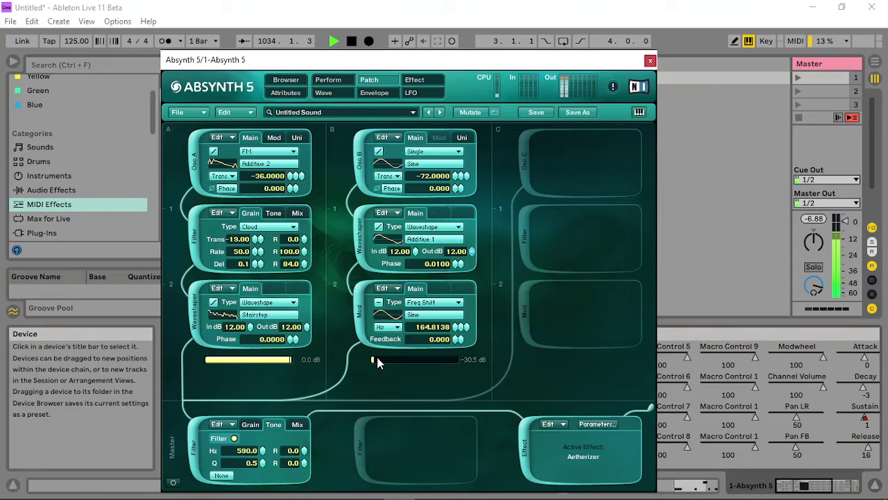
- Raise the master cloud filter's tone frequency to 662.2 Hz and set grain randomization to 23 for transposition, 0 for rate and 2 for delay
{"action": "left_click", "coordinate": [296, 424]}
{"action": "left_click", "coordinate": [277, 425]}
{"action": "left_click_drag", "start_coordinate": [261, 457], "coordinate": [265, 450]}
{"action": "left_click", "coordinate": [251, 424]}
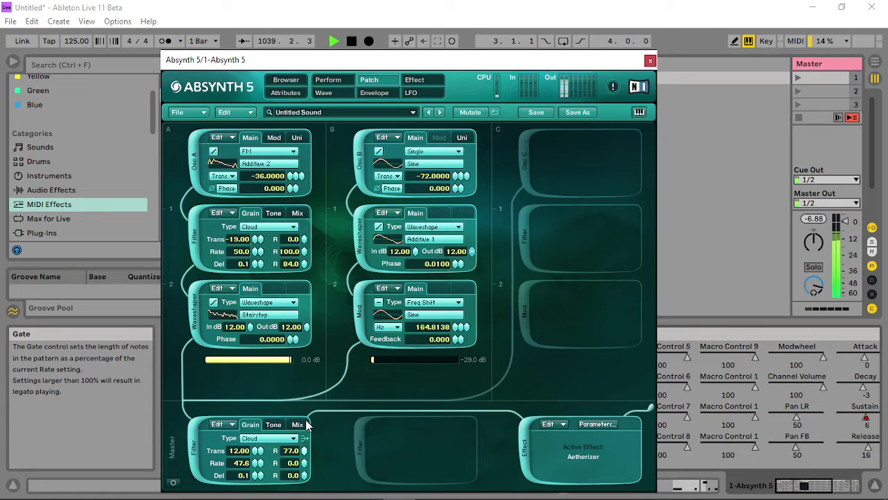
{"action": "left_click_drag", "start_coordinate": [308, 466], "coordinate": [303, 483]}
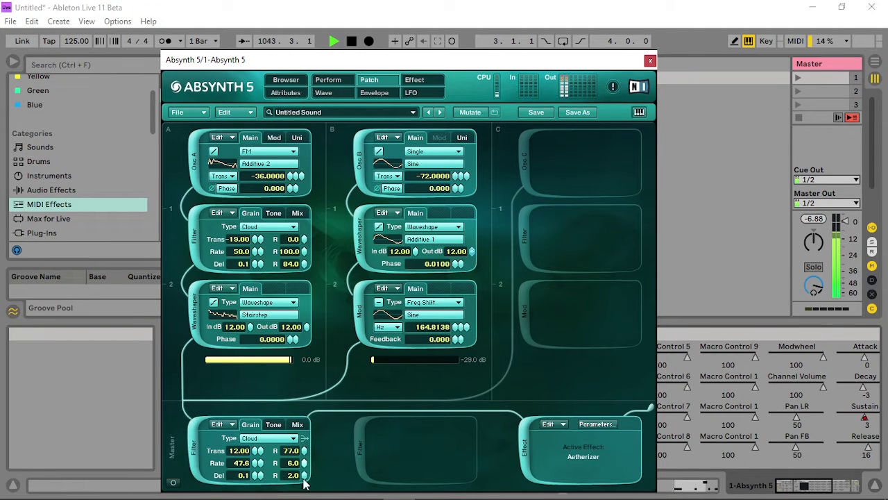
{"action": "left_click_drag", "start_coordinate": [307, 452], "coordinate": [321, 371]}
{"action": "left_click_drag", "start_coordinate": [304, 460], "coordinate": [303, 496]}
{"action": "left_click_drag", "start_coordinate": [304, 449], "coordinate": [305, 498]}
- Adjust the master envelope on the performance page to attack 8, decay -47 and release 12
{"action": "left_click", "coordinate": [328, 79]}
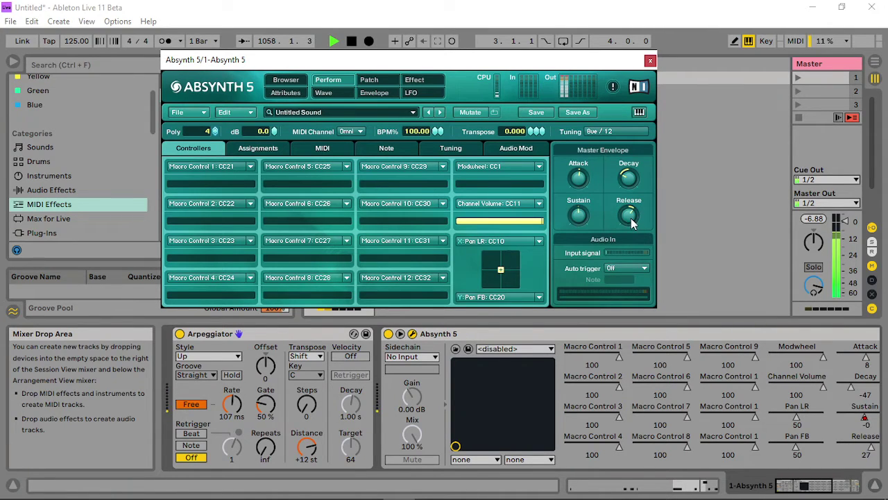
{"action": "left_click_drag", "start_coordinate": [630, 219], "coordinate": [627, 226]}
- Return to the patch and set channel B's frequency shift to 195.9978 Hz and its level to -21.4 dB
{"action": "left_click", "coordinate": [375, 83]}
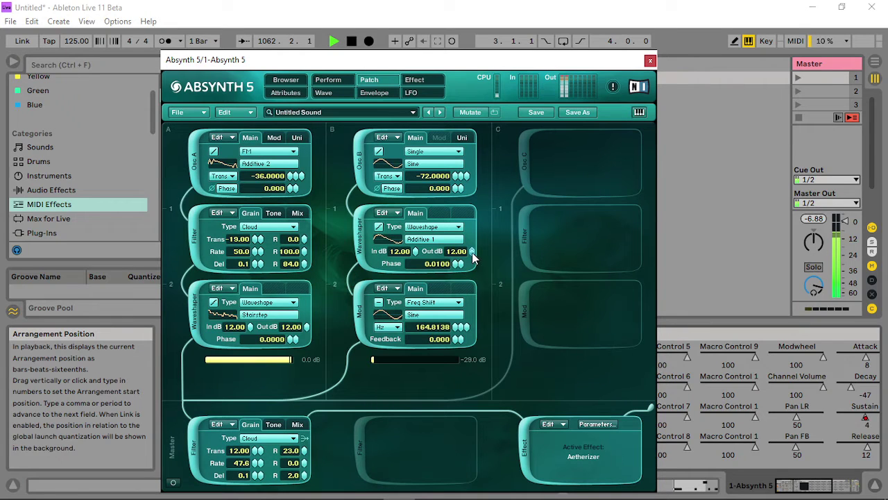
{"action": "mouse_move", "coordinate": [456, 333]}
{"action": "left_mouse_down"}
{"action": "mouse_move", "coordinate": [457, 316]}
{"action": "mouse_move", "coordinate": [453, 340]}
{"action": "mouse_move", "coordinate": [460, 332]}
{"action": "left_mouse_up"}
{"action": "mouse_move", "coordinate": [377, 362]}
{"action": "left_mouse_down"}
{"action": "mouse_move", "coordinate": [388, 359]}
{"action": "mouse_move", "coordinate": [380, 360]}
{"action": "left_mouse_up"}
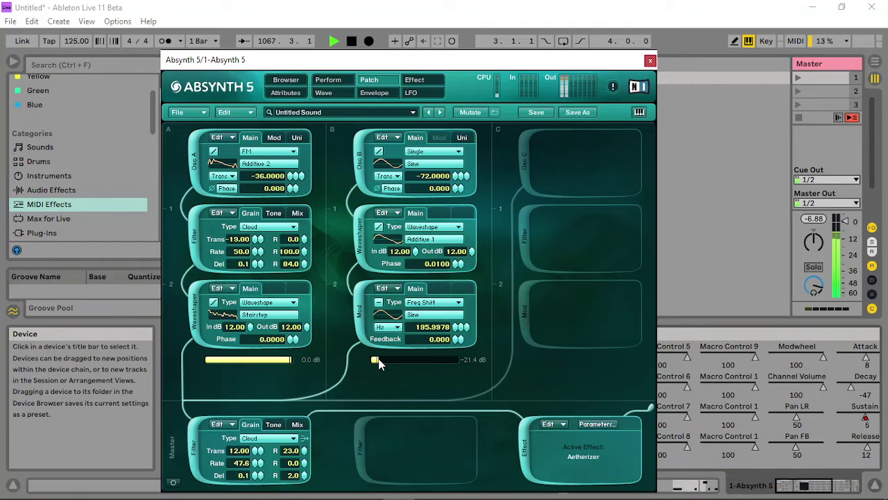
- Enable oscillator C transposed to -24 and add an LPF 2 Pole filter below it, sweeping its cutoff back to 22000 Hz
{"action": "left_click", "coordinate": [523, 163]}
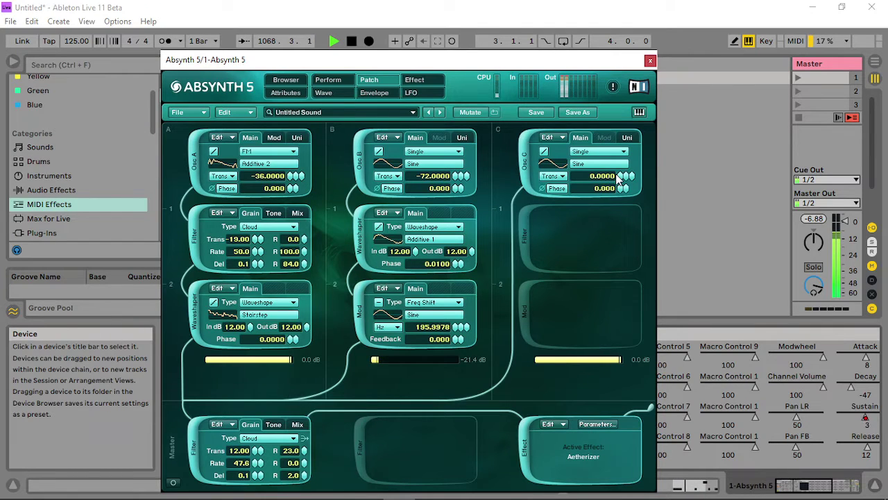
{"action": "left_click_drag", "start_coordinate": [618, 177], "coordinate": [614, 200]}
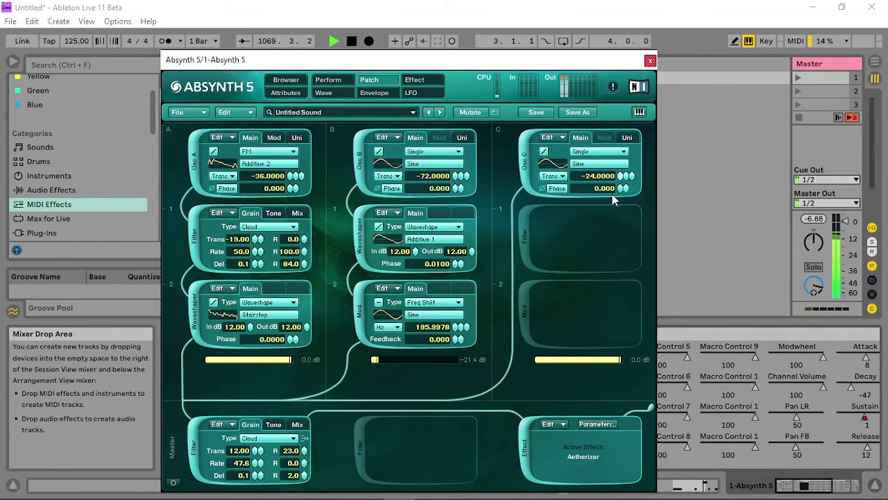
{"action": "left_click", "coordinate": [533, 233]}
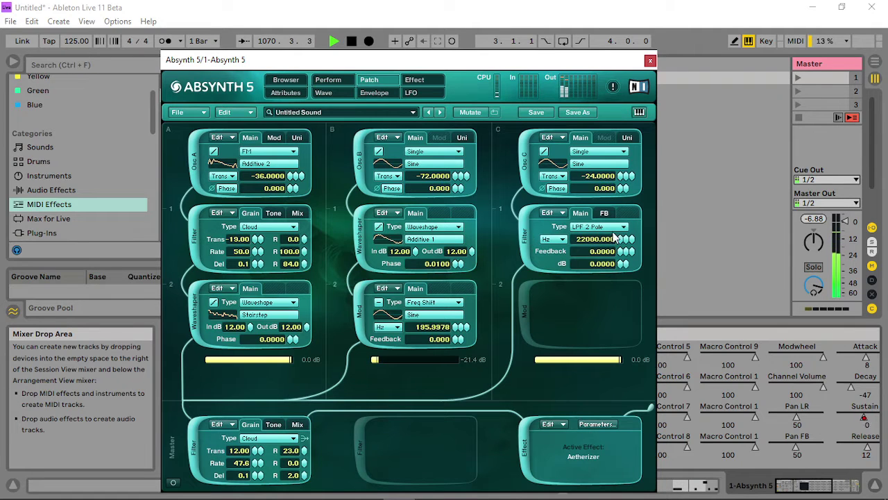
{"action": "left_click_drag", "start_coordinate": [623, 240], "coordinate": [634, 331]}
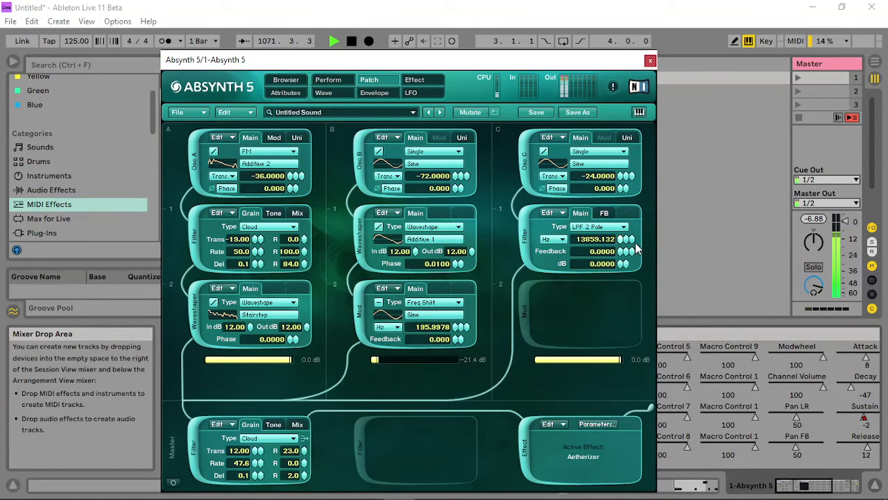
{"action": "left_click_drag", "start_coordinate": [635, 242], "coordinate": [641, 223]}
- Set the master cloud filter's mix balance to 99
{"action": "left_click", "coordinate": [297, 424]}
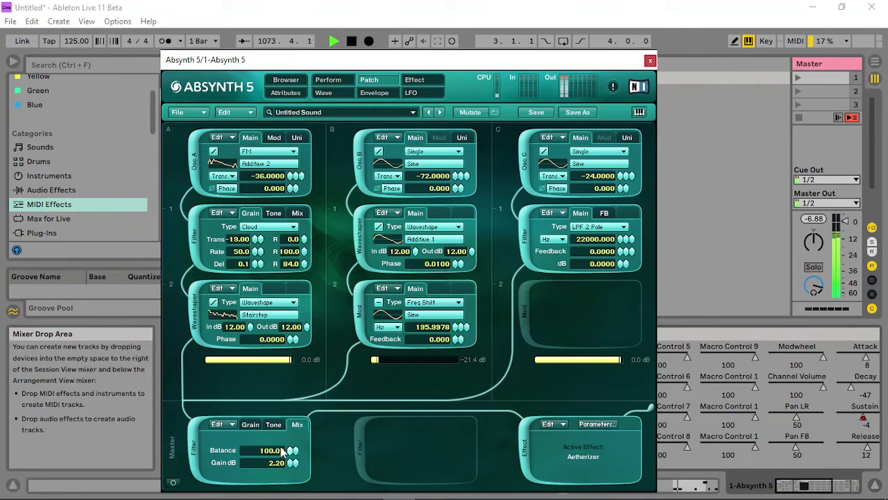
{"action": "left_click_drag", "start_coordinate": [276, 449], "coordinate": [281, 448]}
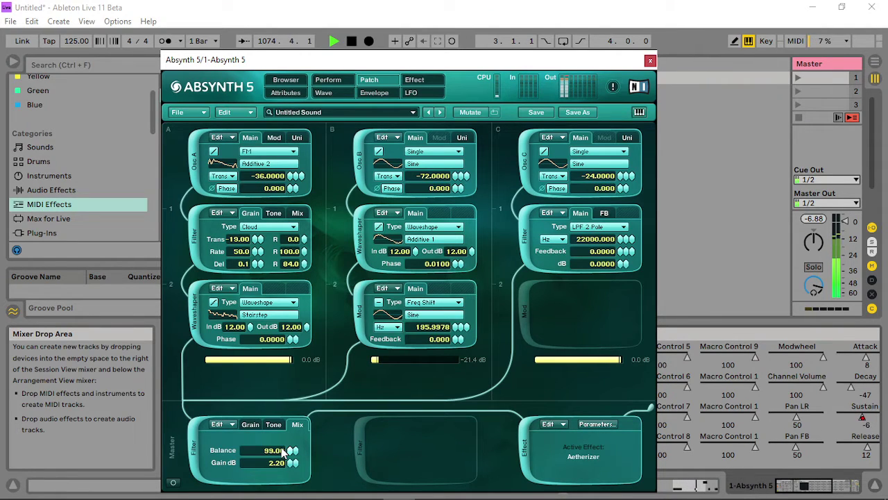
- Enable channel C's modulator as Freq Shift and set the channel C filter's gain to -11 dB, keeping the channel level at 0 dB
{"action": "left_click", "coordinate": [515, 310]}
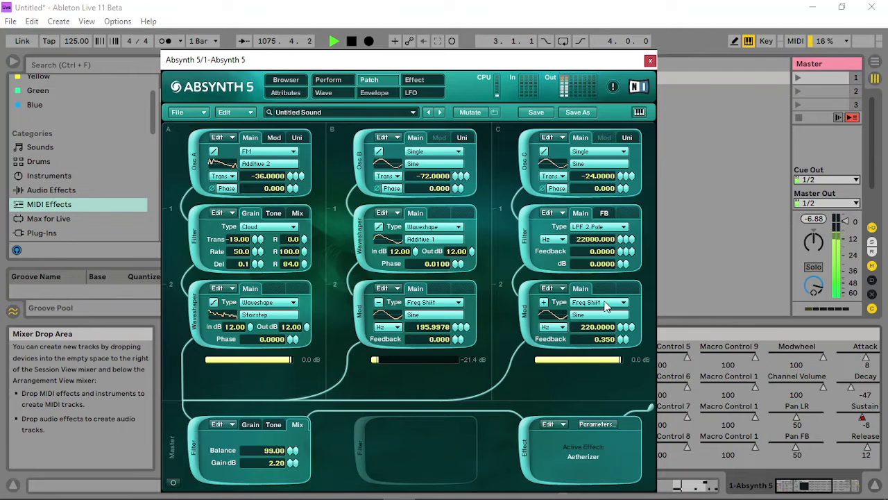
{"action": "left_click", "coordinate": [609, 302]}
{"action": "left_click", "coordinate": [654, 265]}
{"action": "left_click_drag", "start_coordinate": [618, 272], "coordinate": [624, 245]}
{"action": "left_click_drag", "start_coordinate": [628, 94], "coordinate": [619, 200]}
{"action": "left_click_drag", "start_coordinate": [620, 231], "coordinate": [614, 347]}
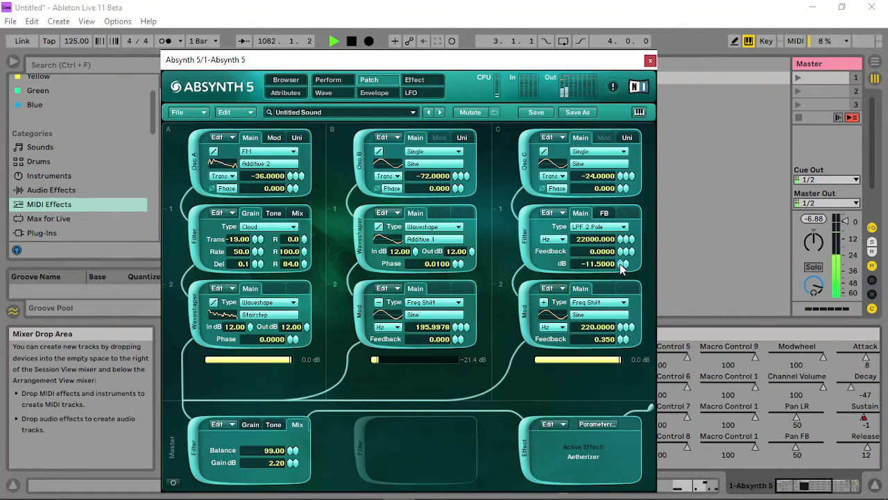
{"action": "left_click_drag", "start_coordinate": [624, 299], "coordinate": [626, 268]}
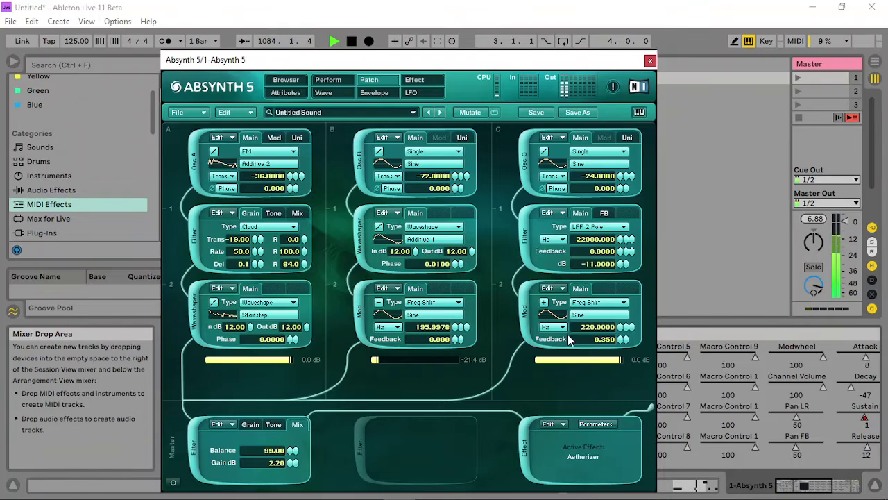
{"action": "left_click_drag", "start_coordinate": [618, 361], "coordinate": [662, 378]}
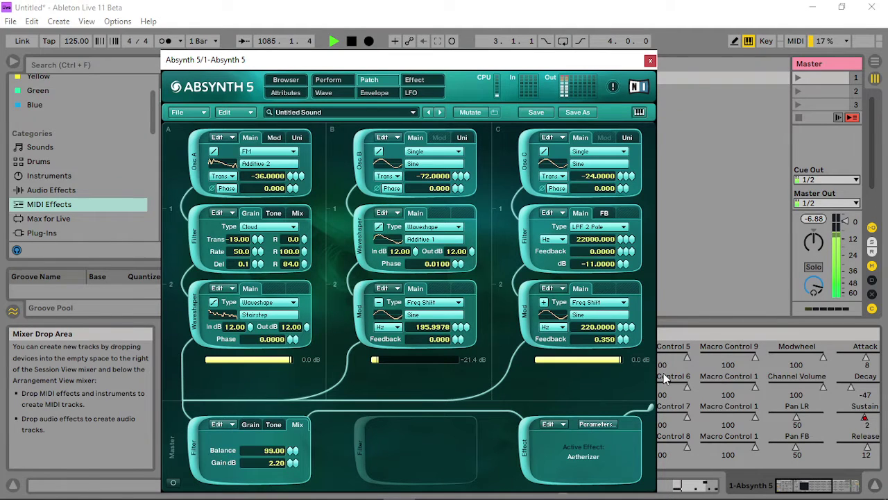
- Set the master cloud filter's mix balance to 100 and its tone frequency randomization to 3
{"action": "left_click_drag", "start_coordinate": [299, 450], "coordinate": [294, 381]}
{"action": "left_click", "coordinate": [277, 425]}
{"action": "left_click_drag", "start_coordinate": [303, 450], "coordinate": [305, 464]}
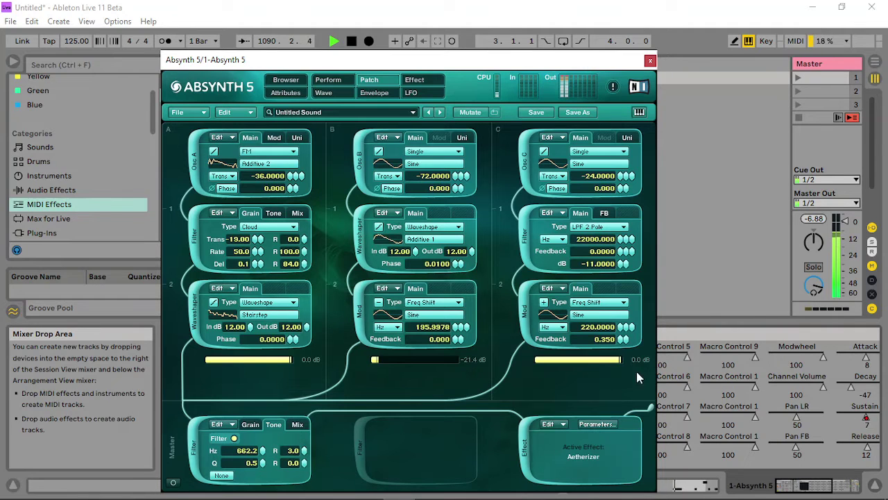
- Lower channel C's level to -19.4 dB
{"action": "left_click_drag", "start_coordinate": [598, 364], "coordinate": [503, 363]}
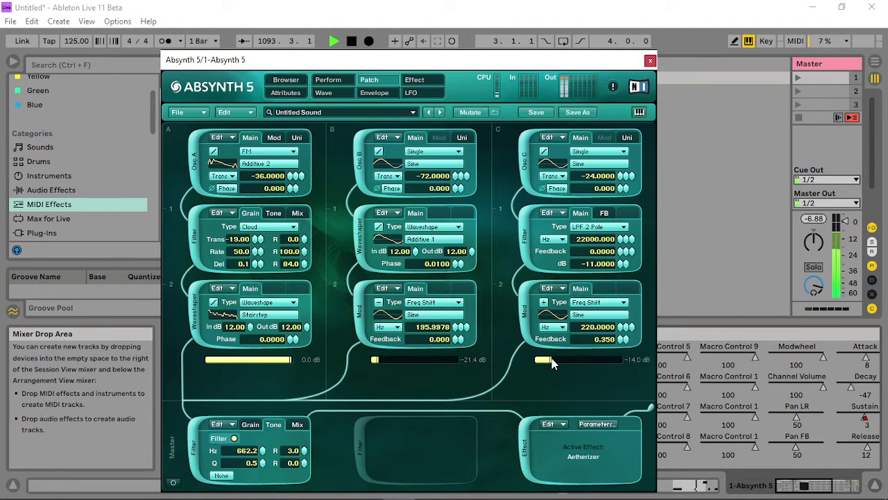
{"action": "left_click_drag", "start_coordinate": [550, 360], "coordinate": [541, 360]}
- Set the master cloud filter's tone frequency randomization to 18, mix gain to 12 dB and grain transposition randomization to 64
{"action": "left_click_drag", "start_coordinate": [296, 450], "coordinate": [317, 396]}
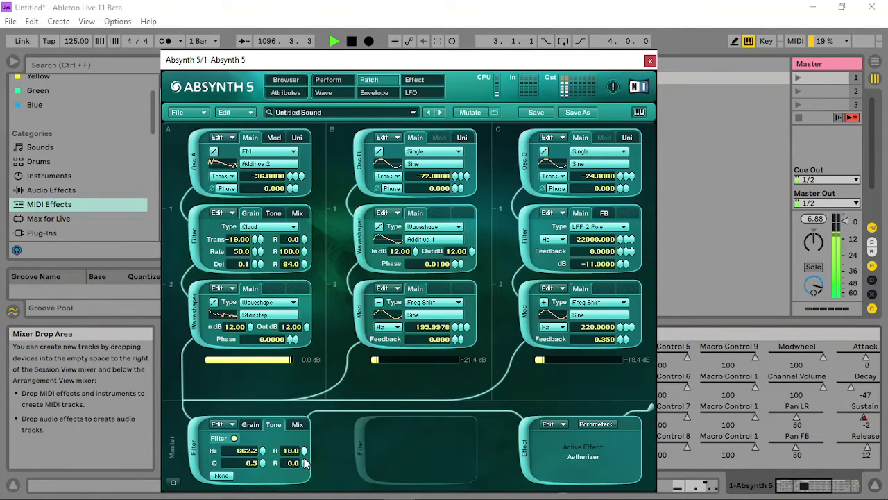
{"action": "left_click", "coordinate": [297, 424]}
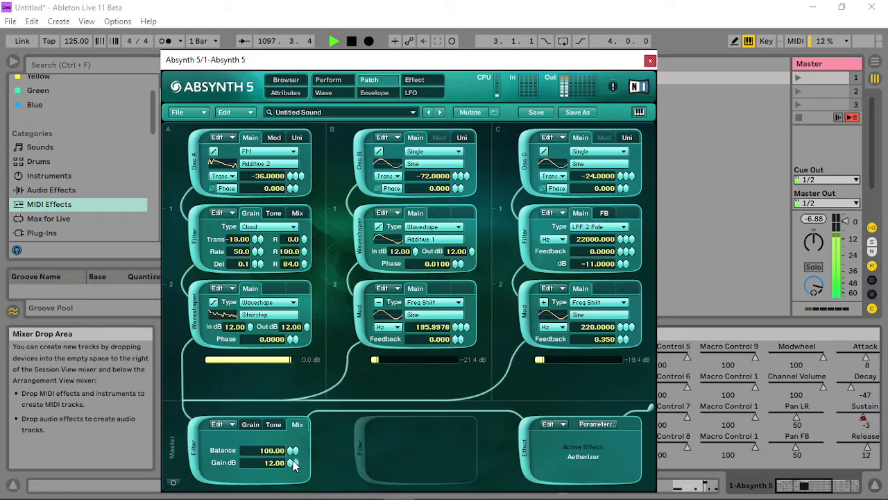
{"action": "left_click", "coordinate": [252, 424]}
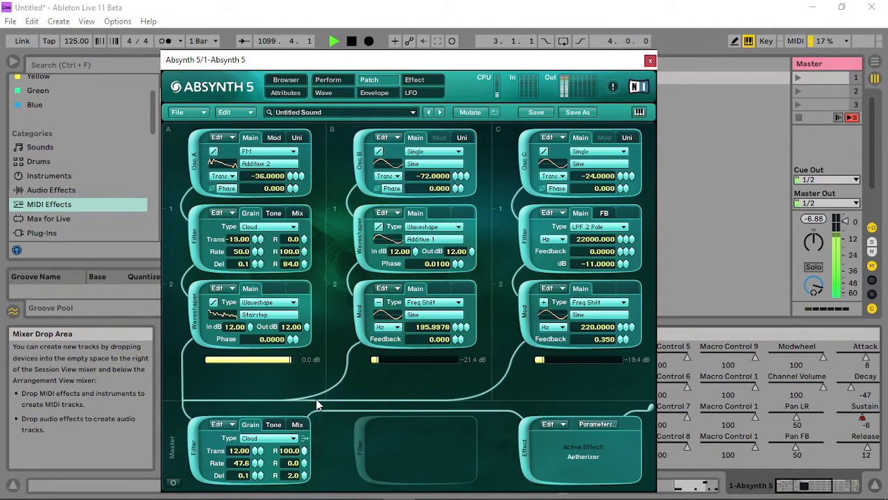
{"action": "left_click_drag", "start_coordinate": [305, 450], "coordinate": [308, 467]}
- Enable the second master filter as Cloud and set its grain rate randomization to 0 and delay randomization to 12
{"action": "left_click", "coordinate": [369, 442]}
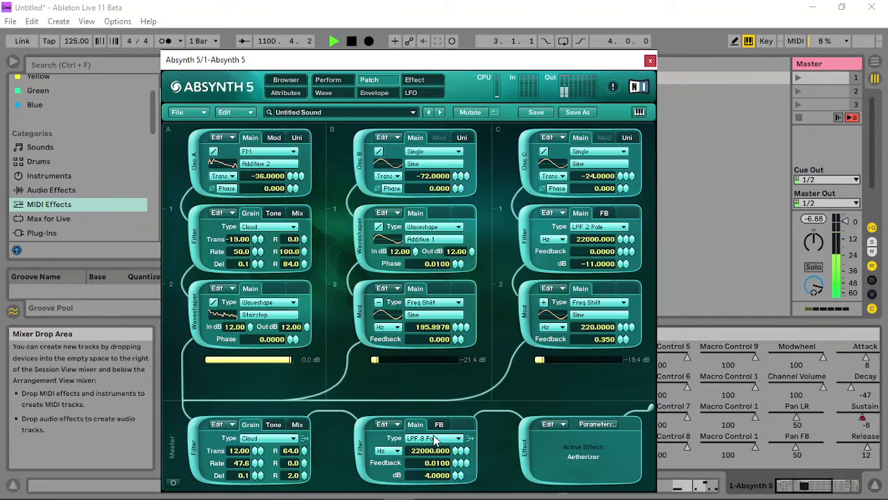
{"action": "left_click", "coordinate": [433, 439]}
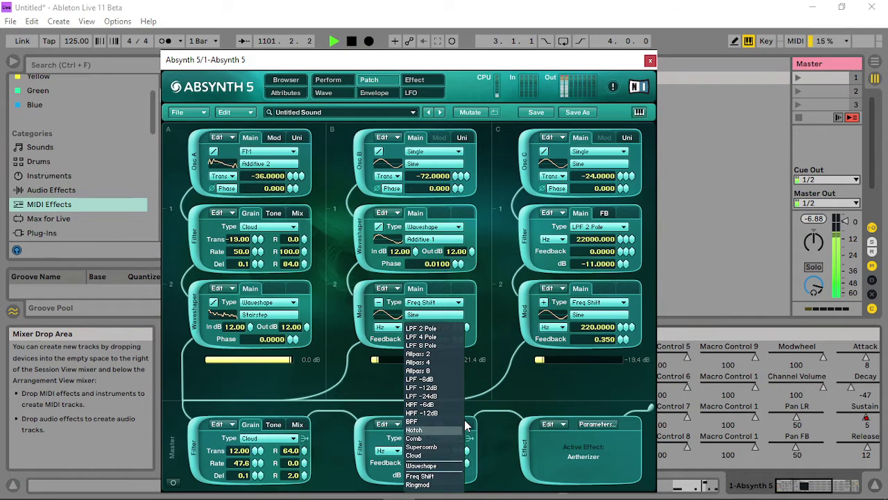
{"action": "left_click", "coordinate": [435, 459]}
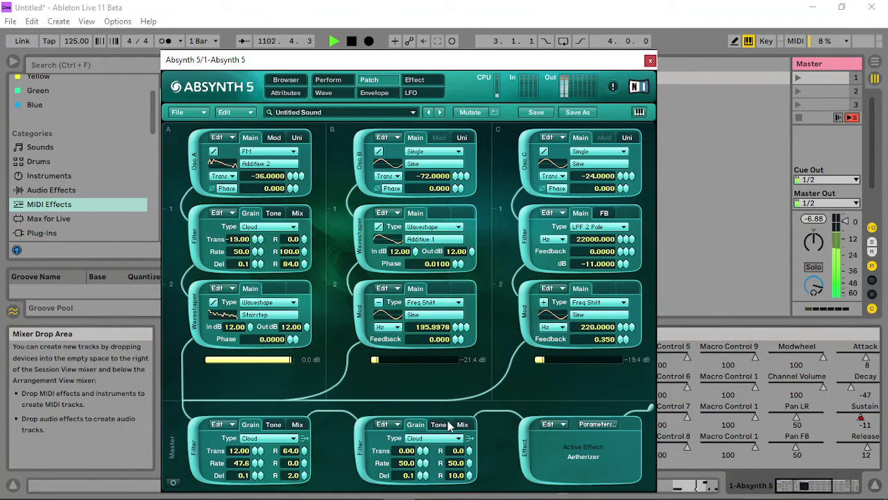
{"action": "left_click", "coordinate": [430, 426]}
{"action": "left_click", "coordinate": [462, 425]}
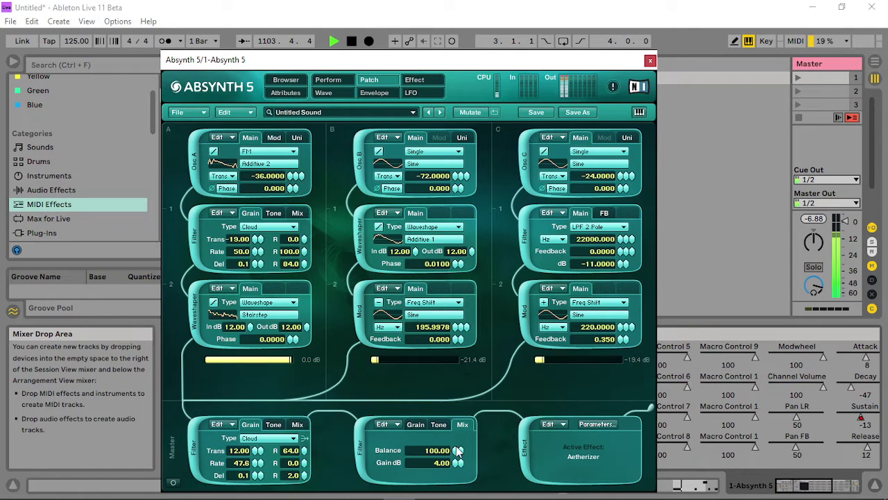
{"action": "left_click", "coordinate": [418, 426]}
{"action": "left_click_drag", "start_coordinate": [469, 449], "coordinate": [472, 474]}
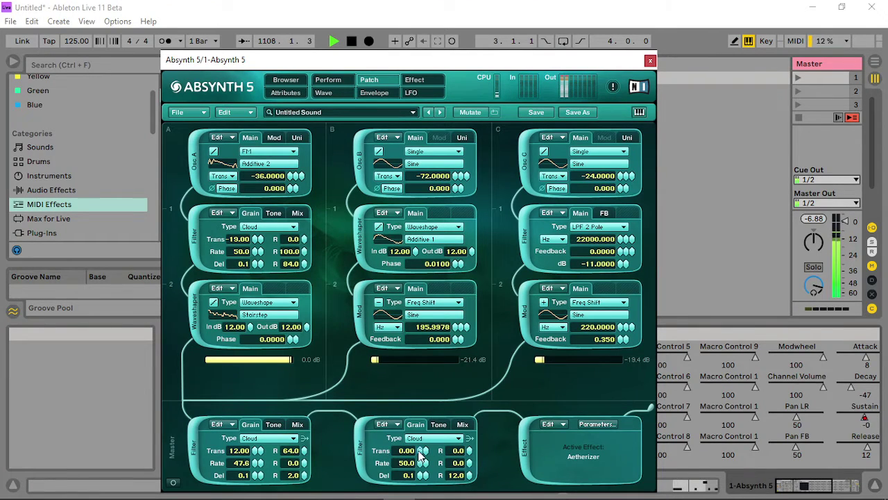
- Set the second master cloud filter's grain transposition to 12 and assign it to Audio Mod A
{"action": "left_click_drag", "start_coordinate": [423, 453], "coordinate": [421, 446]}
{"action": "right_click", "coordinate": [422, 450]}
{"action": "left_click", "coordinate": [443, 452]}
- In the audio modulation settings, set the Filter Master 2 Cloud Transpose depth to 41% and toggle its inversion
{"action": "left_click", "coordinate": [329, 80]}
{"action": "left_click", "coordinate": [521, 147]}
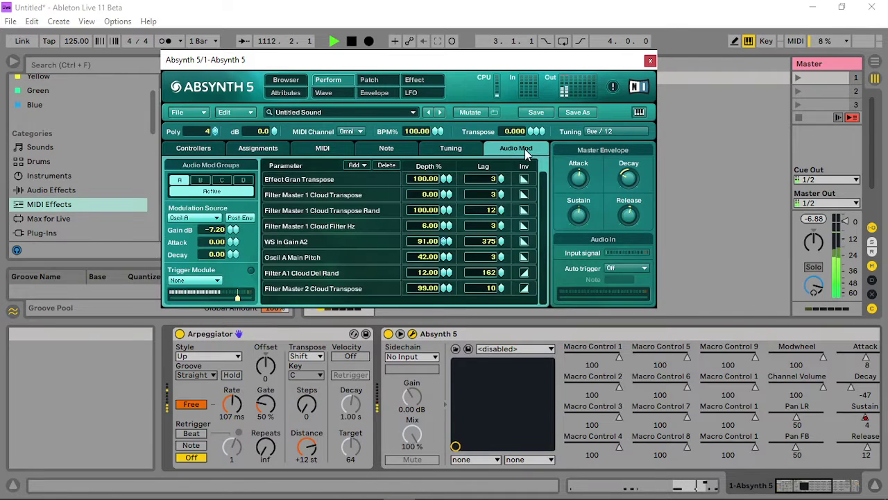
{"action": "left_click_drag", "start_coordinate": [448, 287], "coordinate": [447, 328]}
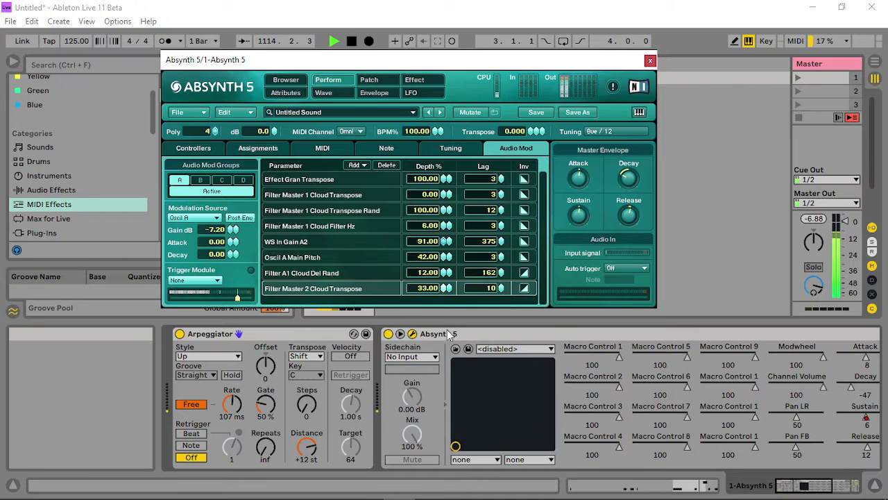
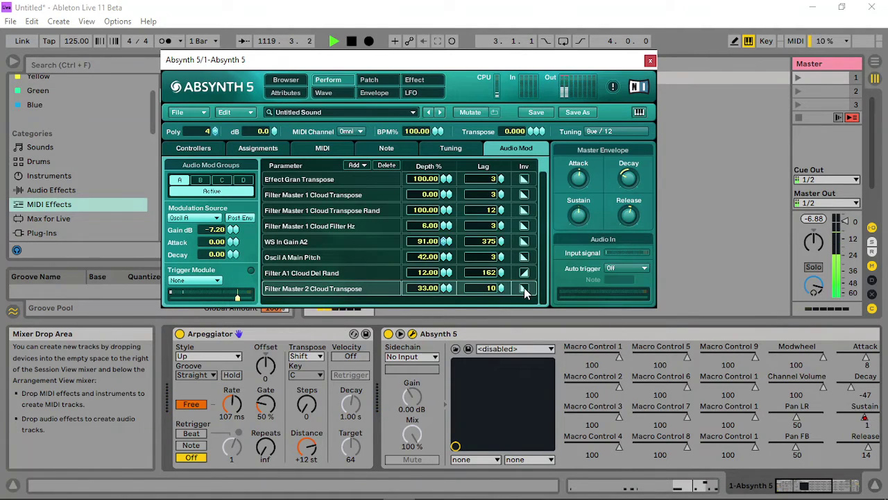
{"action": "left_click_drag", "start_coordinate": [447, 292], "coordinate": [477, 288]}
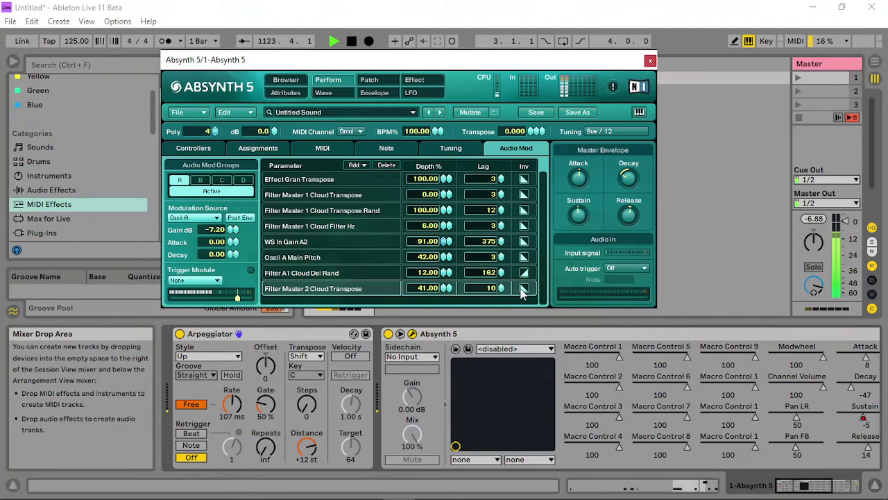
{"action": "left_click", "coordinate": [523, 288]}
- Raise channel C's level to -17.0 dB and set channel B's frequency shifter to about 220 Hz
{"action": "left_click", "coordinate": [369, 79]}
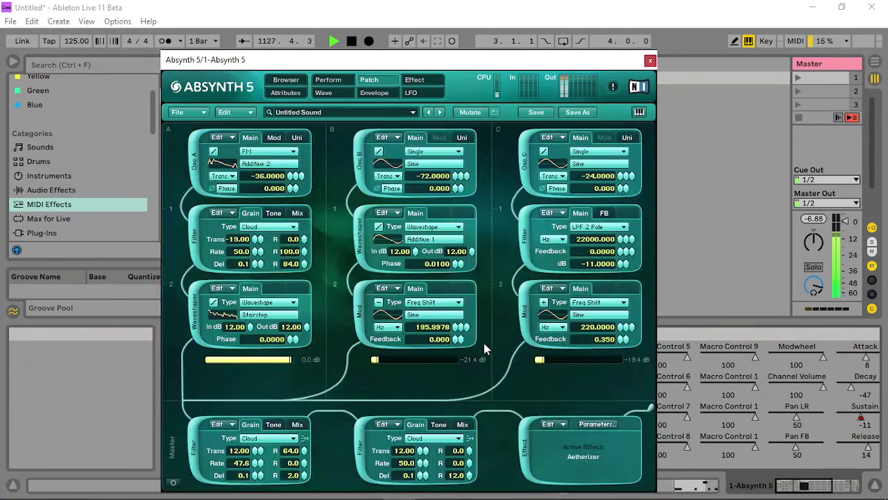
{"action": "left_click_drag", "start_coordinate": [563, 358], "coordinate": [541, 360]}
{"action": "mouse_move", "coordinate": [455, 327]}
{"action": "left_mouse_down"}
{"action": "mouse_move", "coordinate": [460, 296]}
{"action": "mouse_move", "coordinate": [452, 333]}
{"action": "left_mouse_up"}
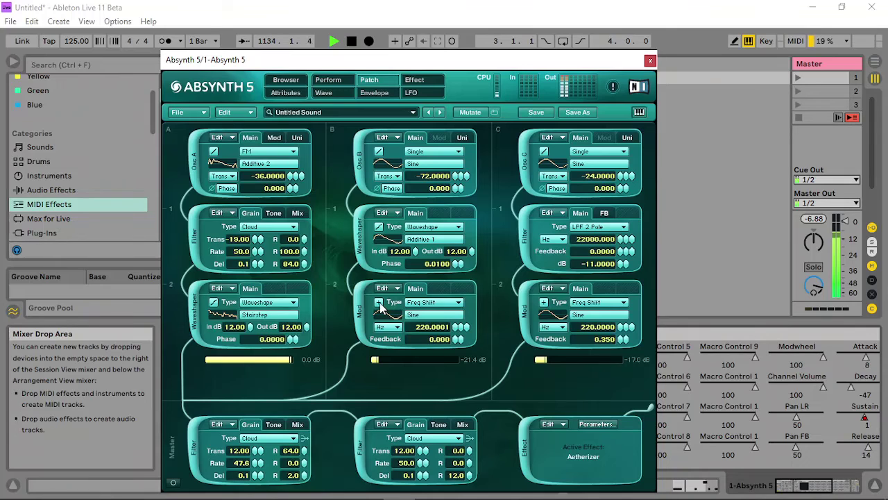
- Adjust the second master cloud filter's grain rate and set its mix balance to 10 and gain to 1.6 dB
{"action": "left_click", "coordinate": [465, 426]}
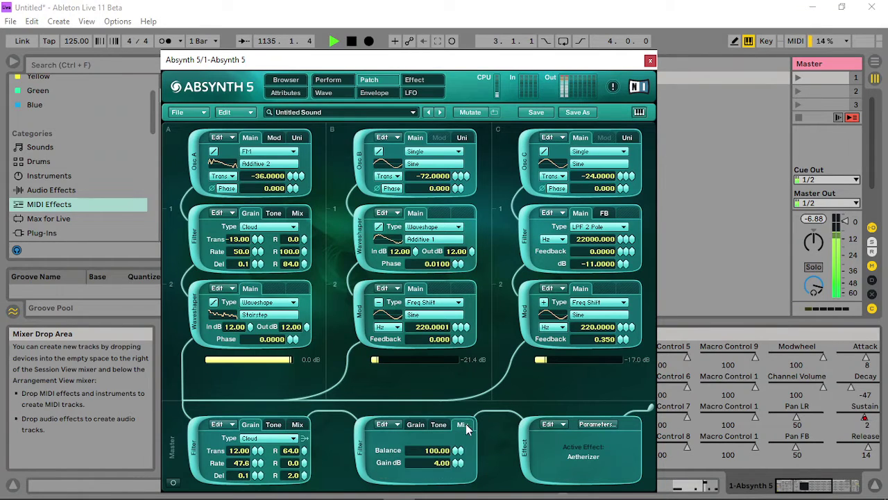
{"action": "left_click_drag", "start_coordinate": [456, 449], "coordinate": [458, 495]}
{"action": "left_click_drag", "start_coordinate": [454, 449], "coordinate": [471, 349]}
{"action": "left_click_drag", "start_coordinate": [454, 462], "coordinate": [468, 433]}
{"action": "left_click", "coordinate": [416, 424]}
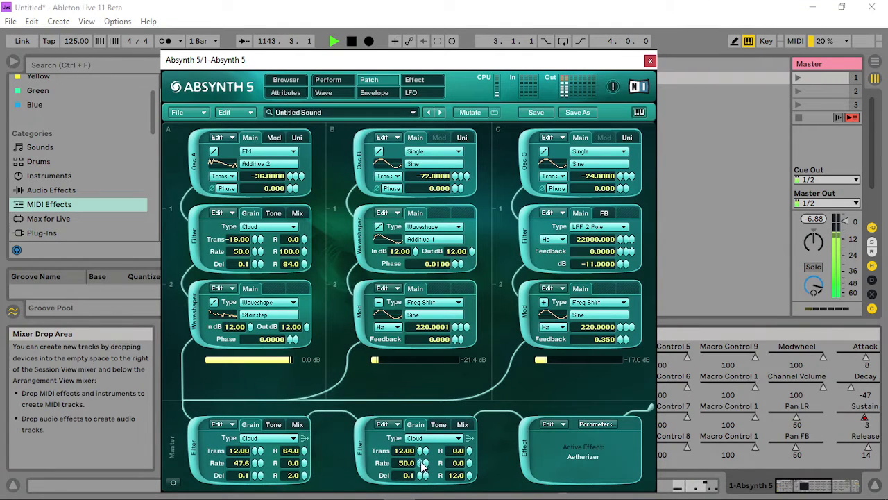
{"action": "mouse_move", "coordinate": [421, 464]}
{"action": "left_mouse_down"}
{"action": "mouse_move", "coordinate": [416, 476]}
{"action": "mouse_move", "coordinate": [424, 406]}
{"action": "mouse_move", "coordinate": [419, 471]}
{"action": "left_mouse_up"}
{"action": "left_click_drag", "start_coordinate": [476, 455], "coordinate": [478, 432]}
{"action": "left_click", "coordinate": [461, 424]}
{"action": "left_click_drag", "start_coordinate": [458, 450], "coordinate": [462, 476]}
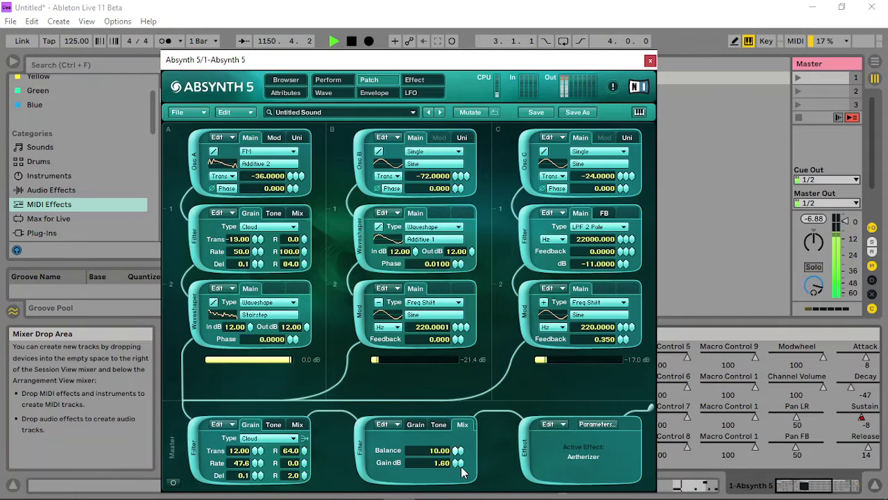
- Switch off the second master filter and set channel C's level to -10.0 dB
{"action": "left_click_drag", "start_coordinate": [549, 359], "coordinate": [627, 361]}
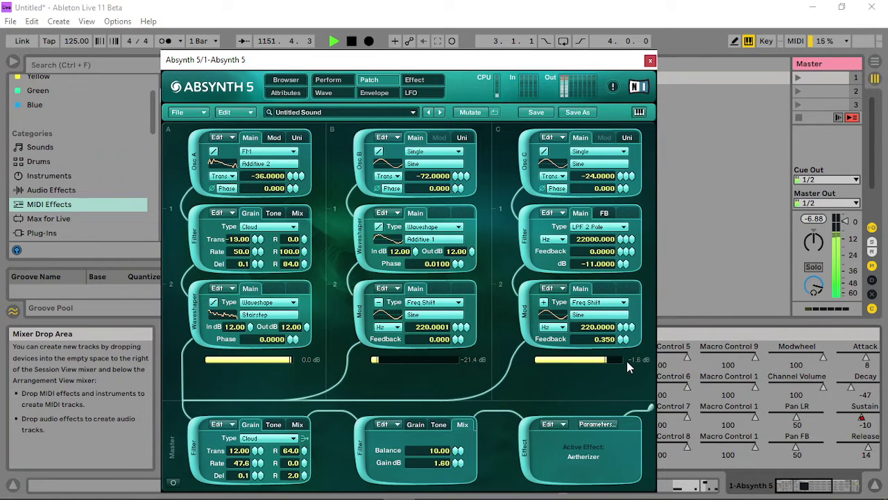
{"action": "left_click", "coordinate": [361, 453]}
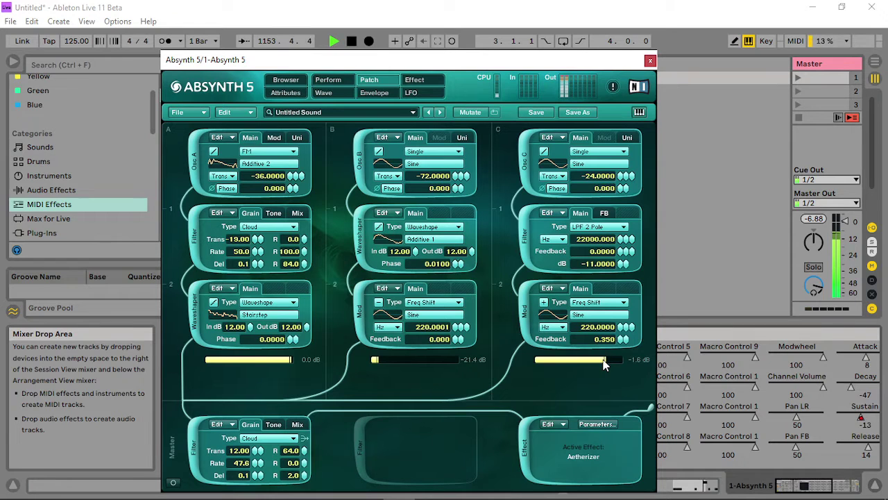
{"action": "left_click_drag", "start_coordinate": [603, 359], "coordinate": [542, 358]}
- Set the first master cloud filter's tone frequency randomization to 8
{"action": "left_click", "coordinate": [297, 424]}
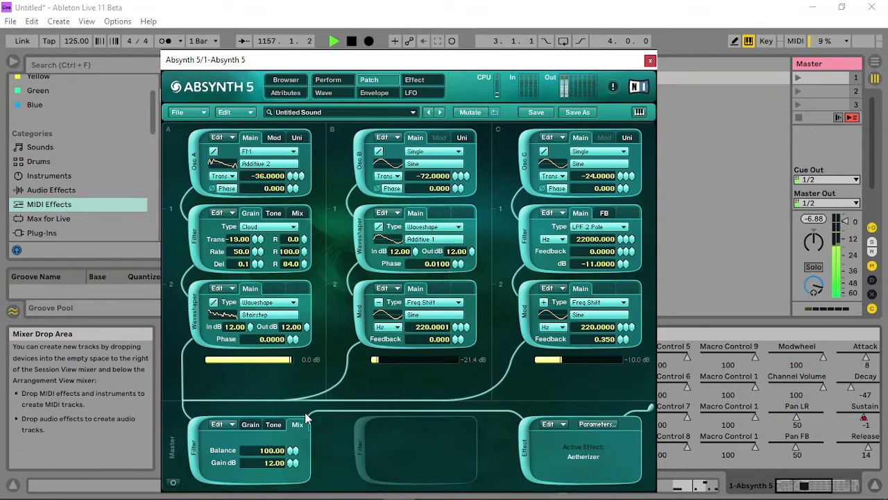
{"action": "left_click", "coordinate": [272, 423]}
{"action": "left_click_drag", "start_coordinate": [251, 453], "coordinate": [274, 449]}
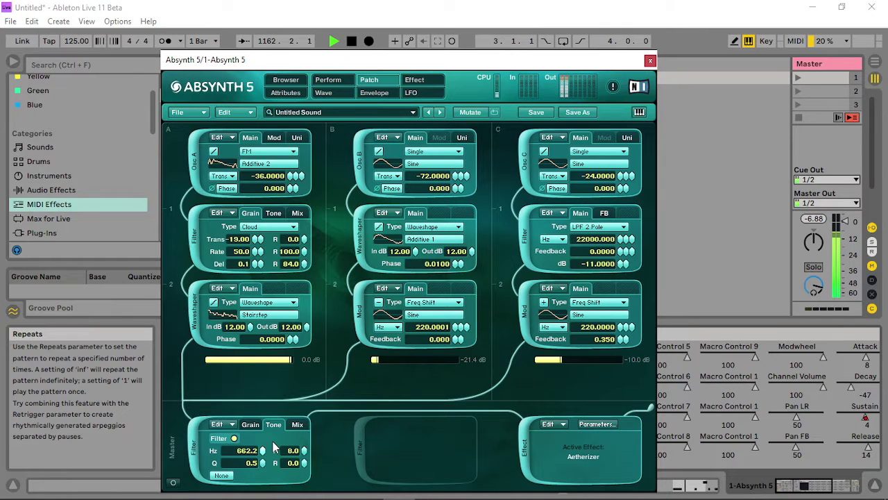
- Switch the second master cloud filter back on, enable its tone filter and raise the tone frequency to about 11225 Hz
{"action": "left_click", "coordinate": [359, 444]}
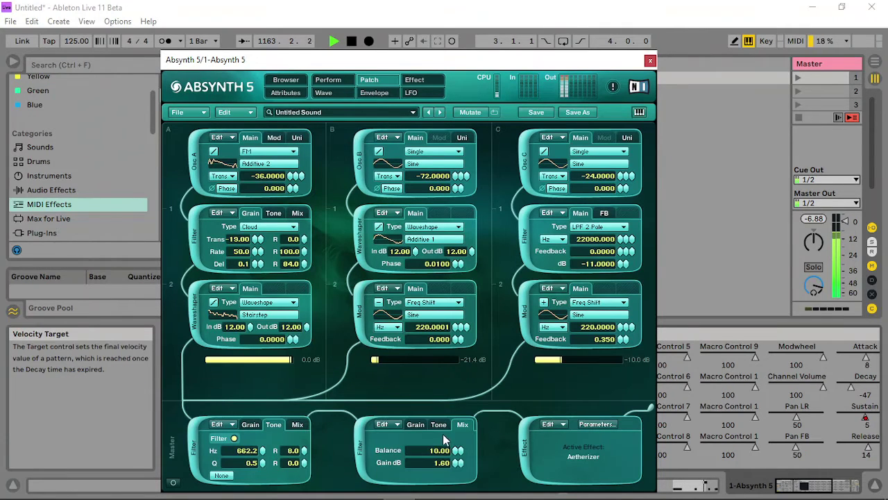
{"action": "left_click", "coordinate": [440, 425]}
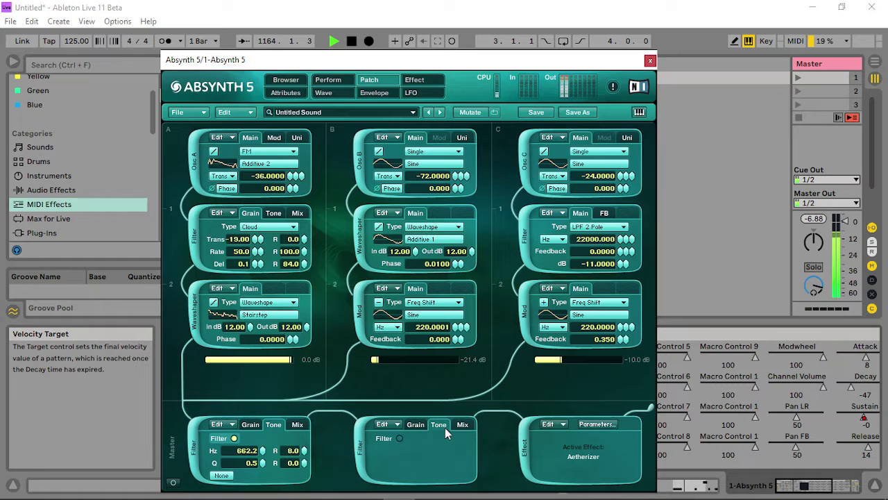
{"action": "left_click", "coordinate": [399, 438]}
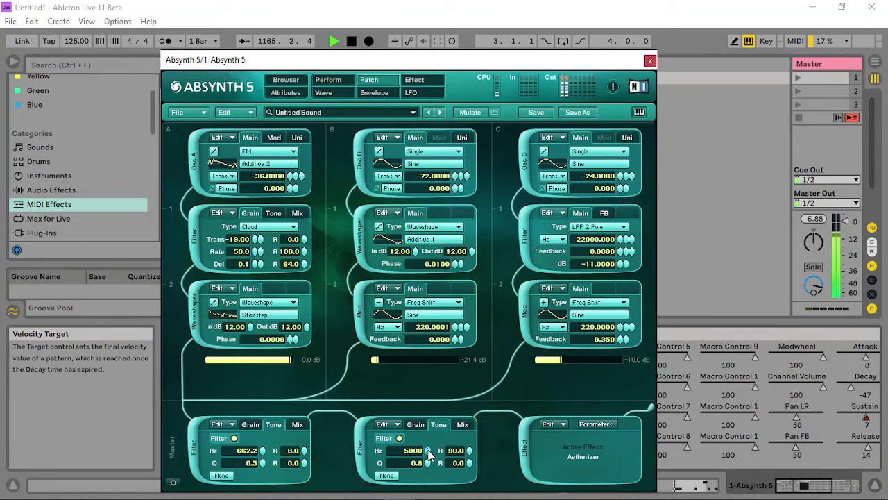
{"action": "left_click_drag", "start_coordinate": [429, 452], "coordinate": [431, 445]}
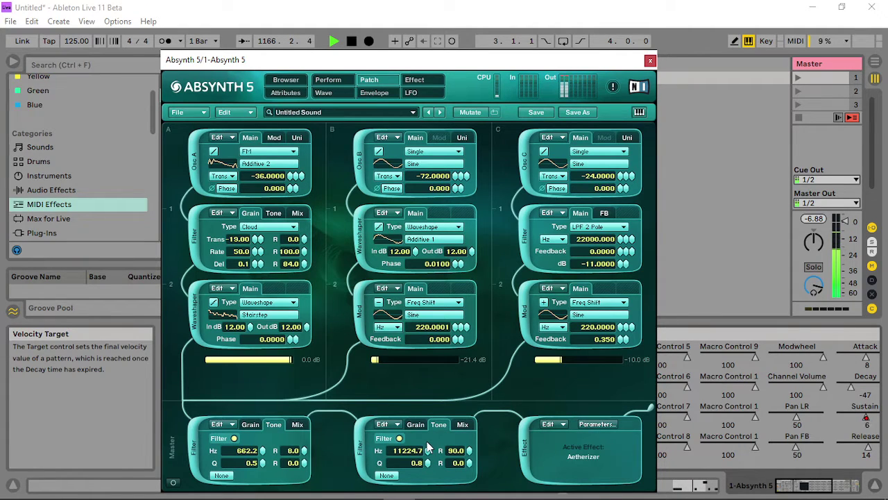
- Create an envelope for the second master cloud filter's tone frequency, falling to a sustain point of about 780 Hz and a lower release point
{"action": "right_click", "coordinate": [430, 451]}
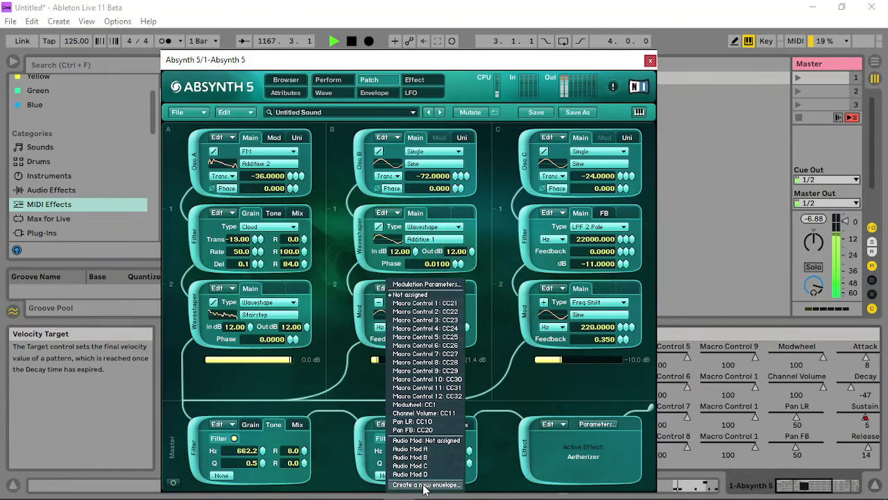
{"action": "left_click", "coordinate": [426, 485]}
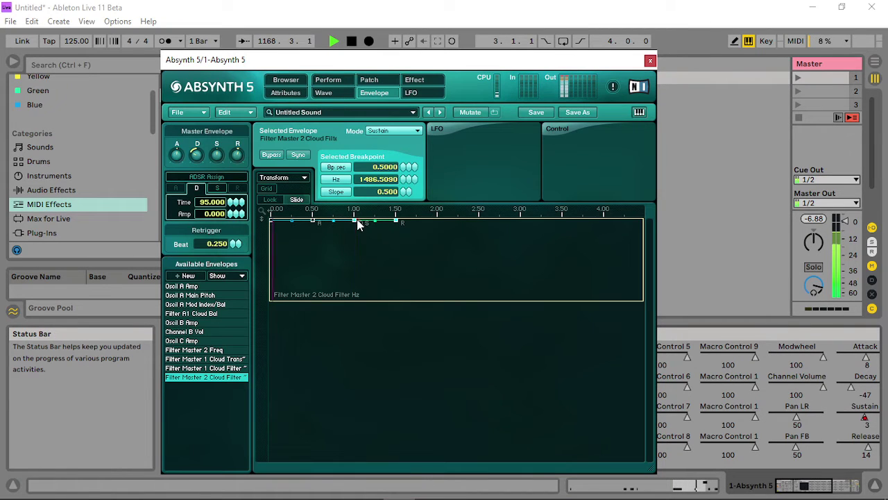
{"action": "left_click_drag", "start_coordinate": [357, 222], "coordinate": [351, 272]}
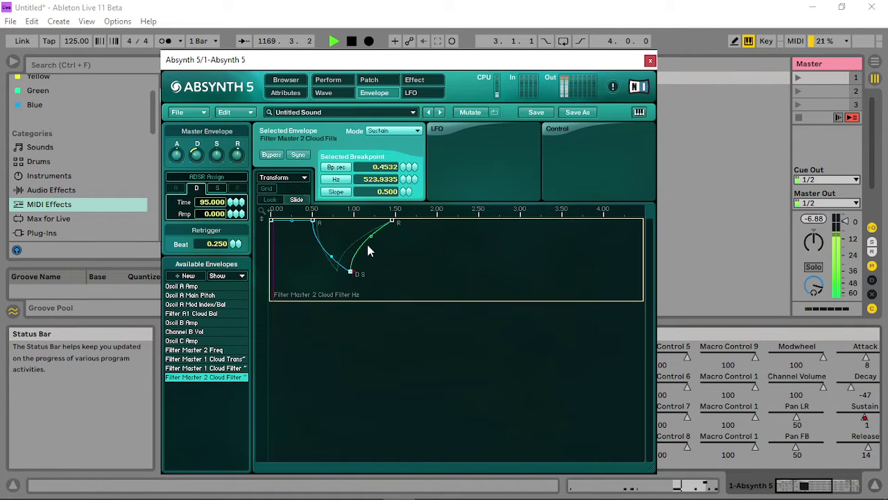
{"action": "left_click_drag", "start_coordinate": [392, 222], "coordinate": [363, 306]}
{"action": "left_click_drag", "start_coordinate": [351, 272], "coordinate": [331, 232]}
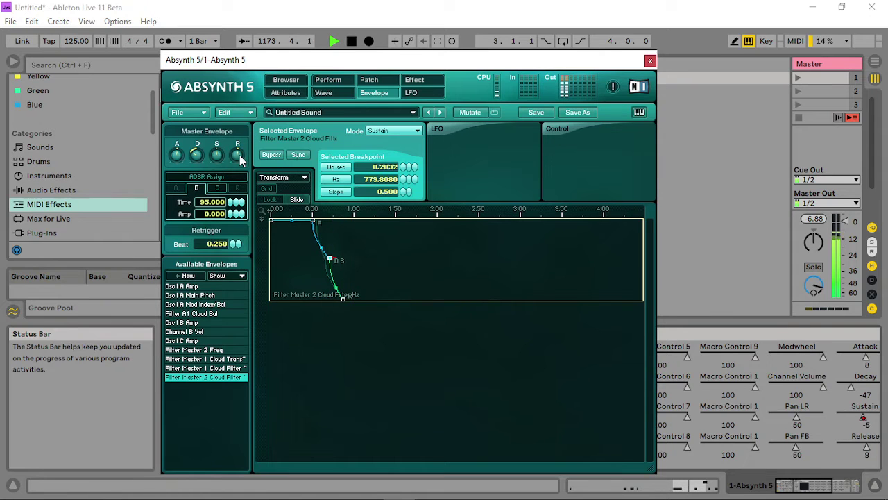
{"action": "left_click", "coordinate": [368, 79]}
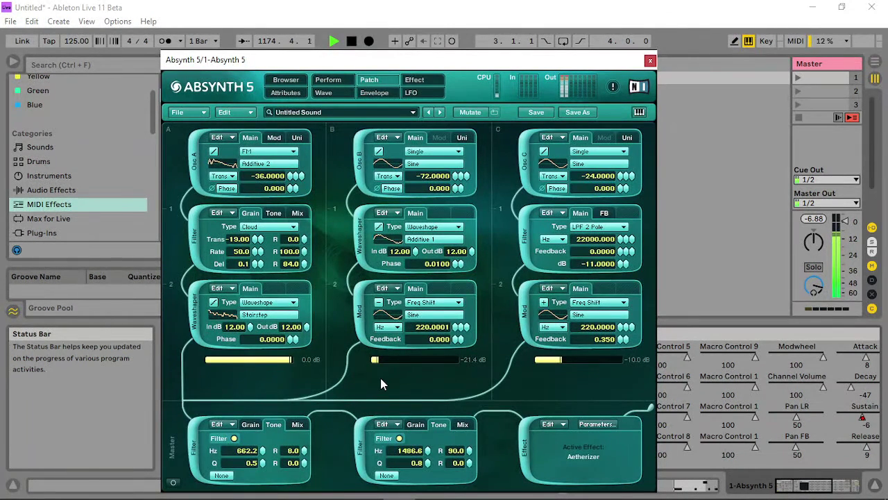
- Set the second master cloud filter's tone frequency randomization to 30
{"action": "left_click_drag", "start_coordinate": [469, 450], "coordinate": [469, 463]}
{"action": "right_click", "coordinate": [430, 452]}
{"action": "left_click", "coordinate": [523, 396]}
- Delete the tone frequency envelope of the second master cloud filter
{"action": "left_click", "coordinate": [415, 81]}
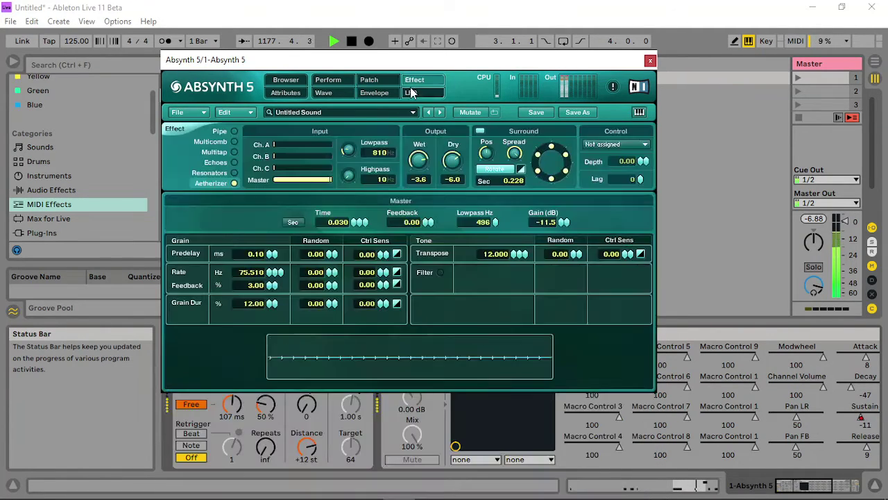
{"action": "left_click", "coordinate": [376, 93]}
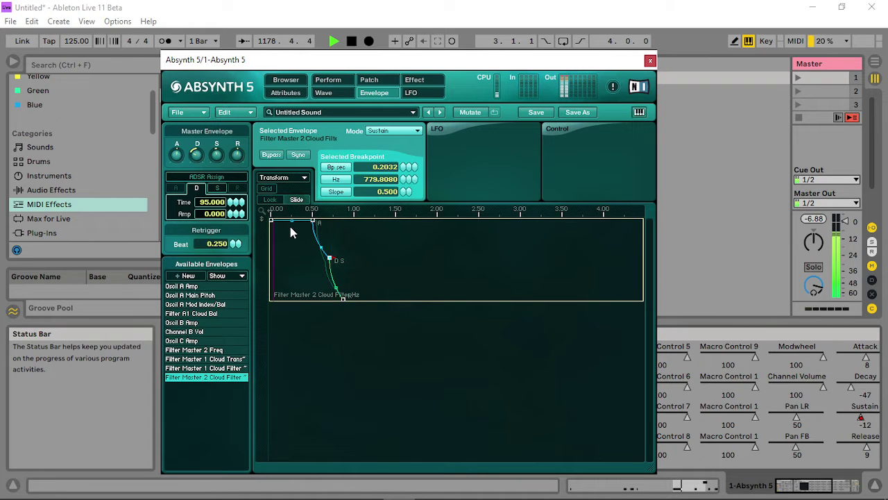
{"action": "left_click_drag", "start_coordinate": [397, 257], "coordinate": [259, 263]}
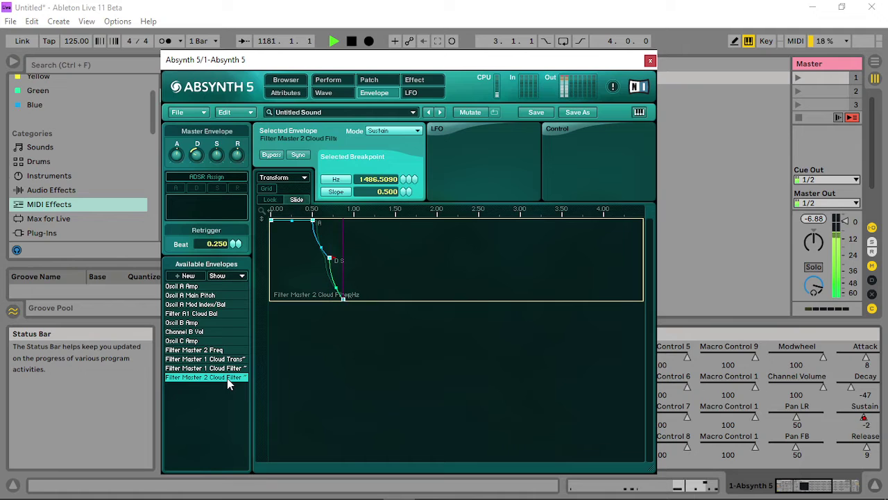
{"action": "left_click", "coordinate": [295, 180]}
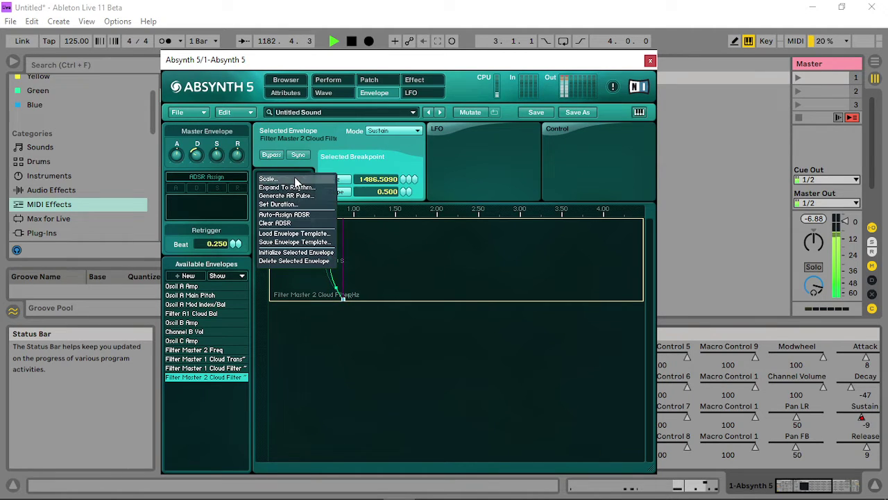
{"action": "left_click", "coordinate": [298, 261]}
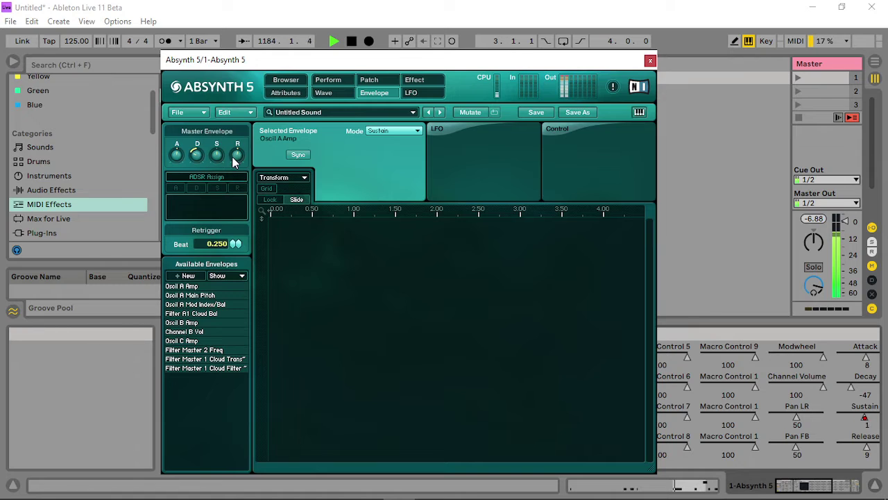
{"action": "left_click_drag", "start_coordinate": [234, 161], "coordinate": [240, 139]}
- Adjust the second master cloud filter's mix balance and lower its tone frequency to 221 Hz
{"action": "left_click", "coordinate": [389, 83]}
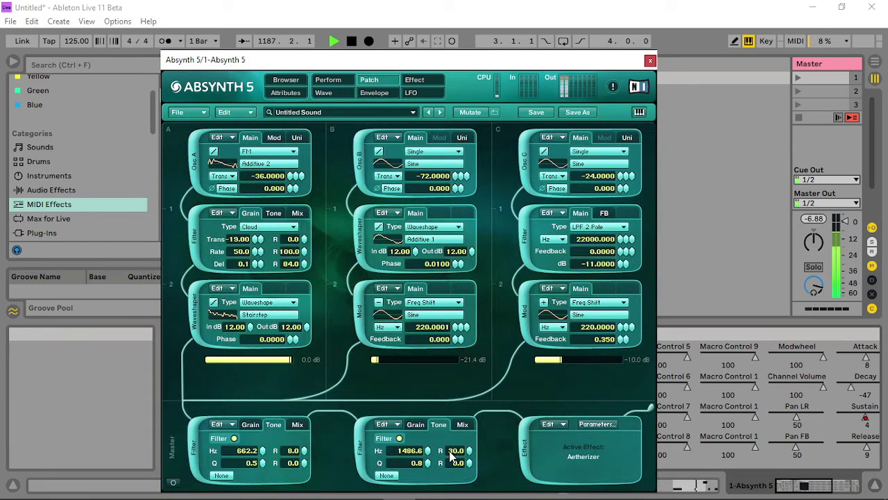
{"action": "left_click", "coordinate": [462, 424]}
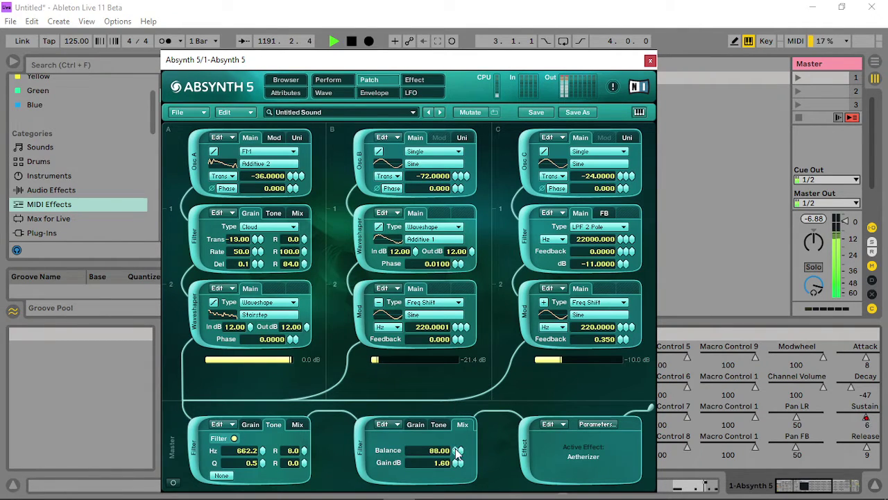
{"action": "left_click_drag", "start_coordinate": [457, 452], "coordinate": [428, 480]}
{"action": "left_click", "coordinate": [439, 425]}
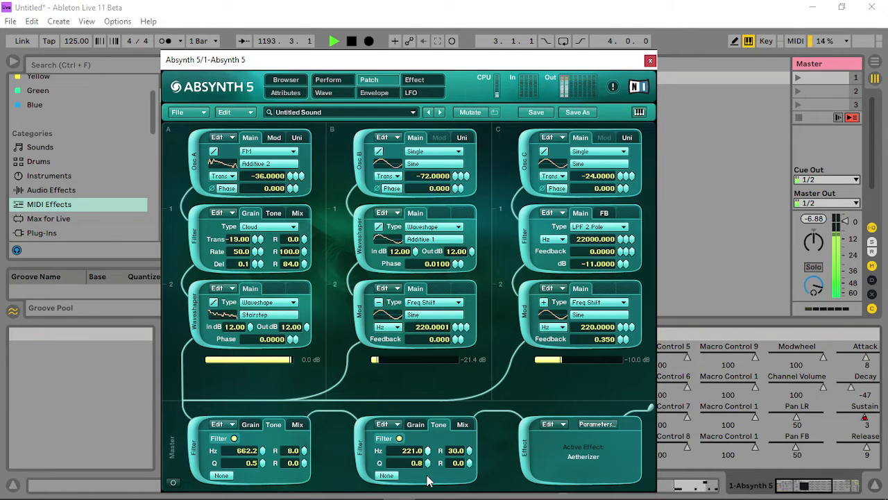
- Set the second master cloud filter's tone to 393.8 Hz, Q 0.5 and 39 frequency randomization, with grain rate 20 and transpose randomization 10
{"action": "left_click_drag", "start_coordinate": [427, 449], "coordinate": [433, 472]}
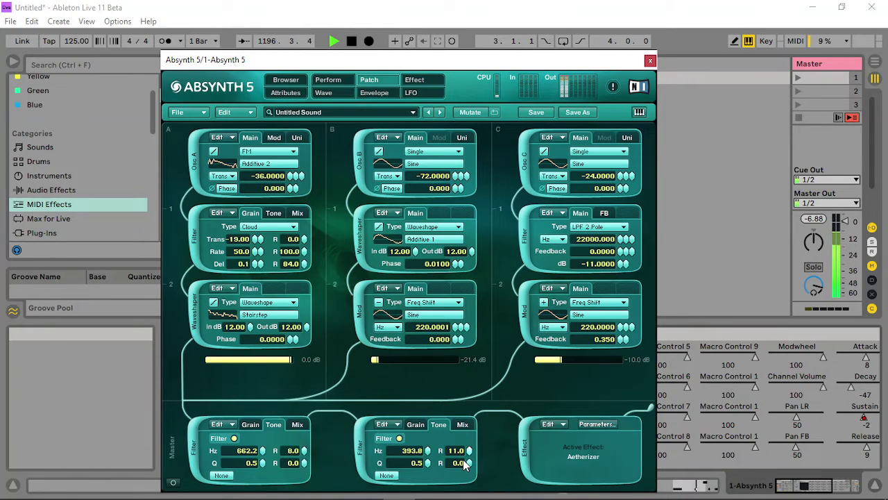
{"action": "mouse_move", "coordinate": [463, 460]}
{"action": "left_mouse_down"}
{"action": "mouse_move", "coordinate": [478, 443]}
{"action": "mouse_move", "coordinate": [469, 423]}
{"action": "mouse_move", "coordinate": [471, 450]}
{"action": "left_mouse_up"}
{"action": "left_click", "coordinate": [415, 423]}
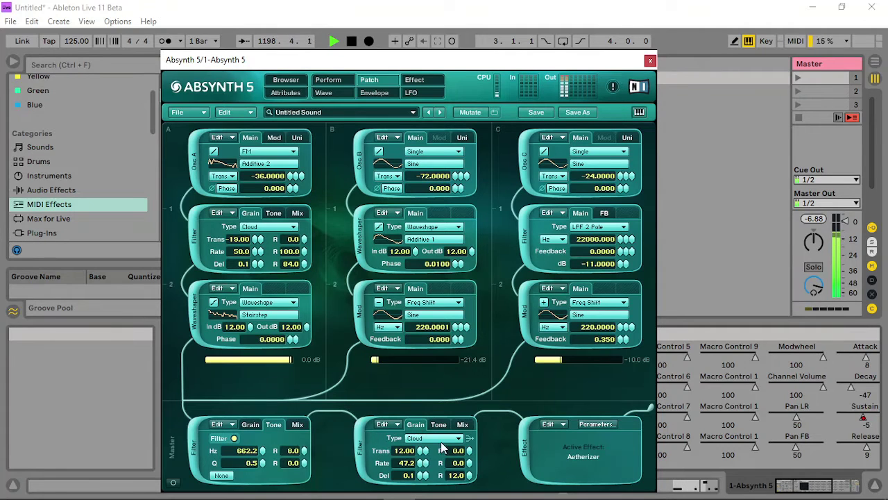
{"action": "mouse_move", "coordinate": [423, 463]}
{"action": "left_mouse_down"}
{"action": "mouse_move", "coordinate": [424, 438]}
{"action": "mouse_move", "coordinate": [418, 471]}
{"action": "left_mouse_up"}
{"action": "mouse_move", "coordinate": [467, 449]}
{"action": "left_mouse_down"}
{"action": "mouse_move", "coordinate": [469, 432]}
{"action": "mouse_move", "coordinate": [455, 438]}
{"action": "left_mouse_up"}
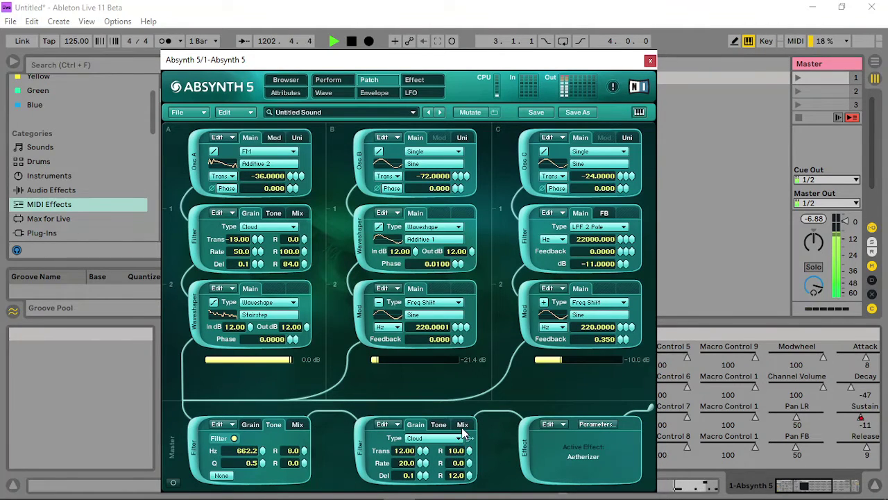
- Set the second master cloud filter's mix balance to 8 and its gain to -4.4 dB
{"action": "left_click", "coordinate": [463, 425]}
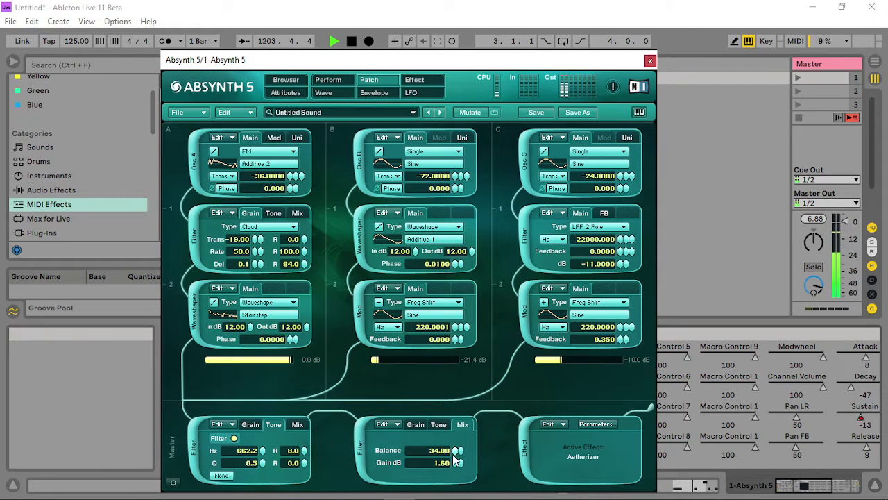
{"action": "left_click_drag", "start_coordinate": [454, 456], "coordinate": [476, 298]}
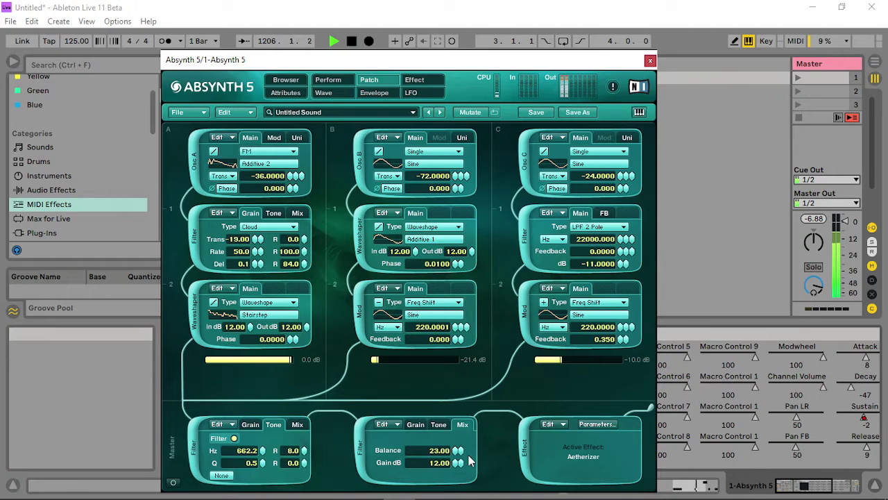
{"action": "left_click_drag", "start_coordinate": [458, 451], "coordinate": [453, 487]}
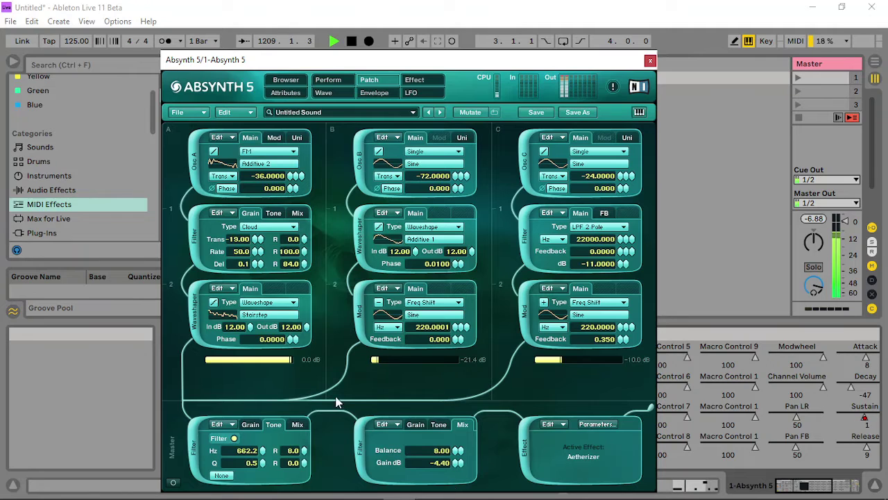
- Adjust the first master cloud filter's grain randomization, and set its tone frequency to 625 Hz with a randomization of 5
{"action": "left_click", "coordinate": [251, 424]}
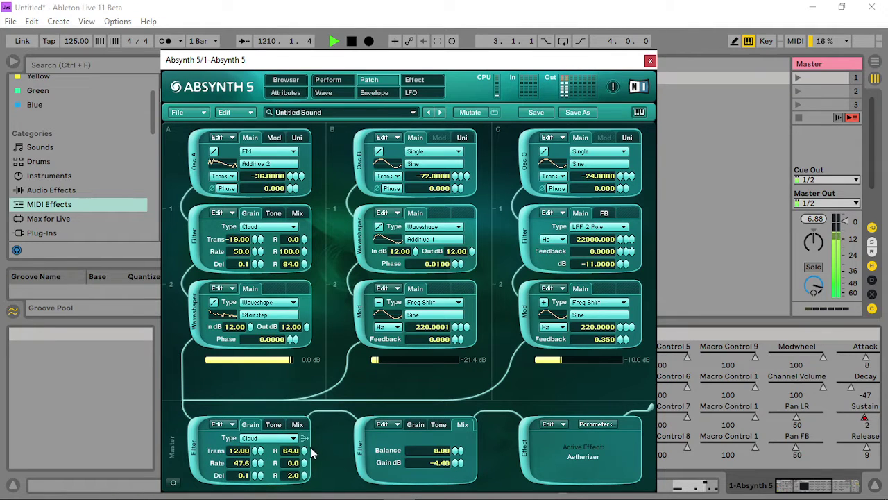
{"action": "left_click_drag", "start_coordinate": [304, 465], "coordinate": [308, 416]}
{"action": "mouse_move", "coordinate": [305, 463]}
{"action": "left_mouse_down"}
{"action": "mouse_move", "coordinate": [306, 471]}
{"action": "mouse_move", "coordinate": [314, 409]}
{"action": "mouse_move", "coordinate": [293, 449]}
{"action": "left_mouse_up"}
{"action": "left_click", "coordinate": [276, 424]}
{"action": "left_click_drag", "start_coordinate": [265, 457], "coordinate": [297, 465]}
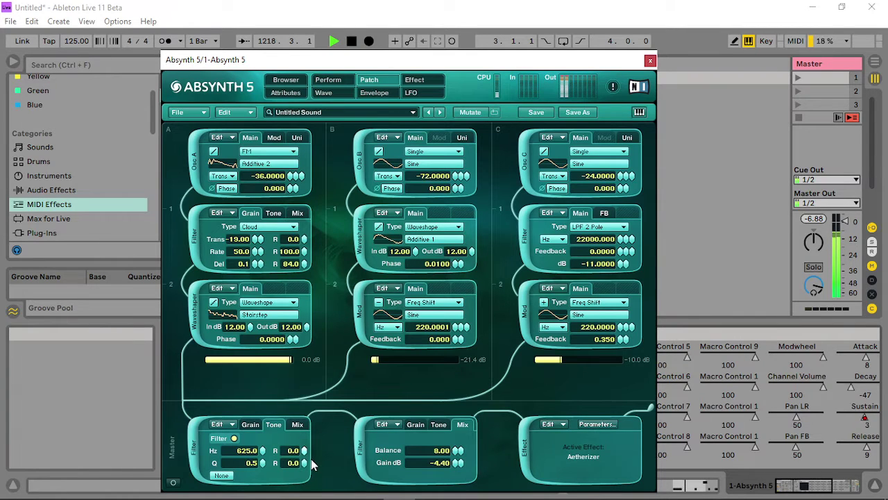
- Lower the Aetherizer's wet output to -18.5 dB, with feedback at 39 and the input lowpass at 22500 Hz
{"action": "left_click", "coordinate": [414, 80]}
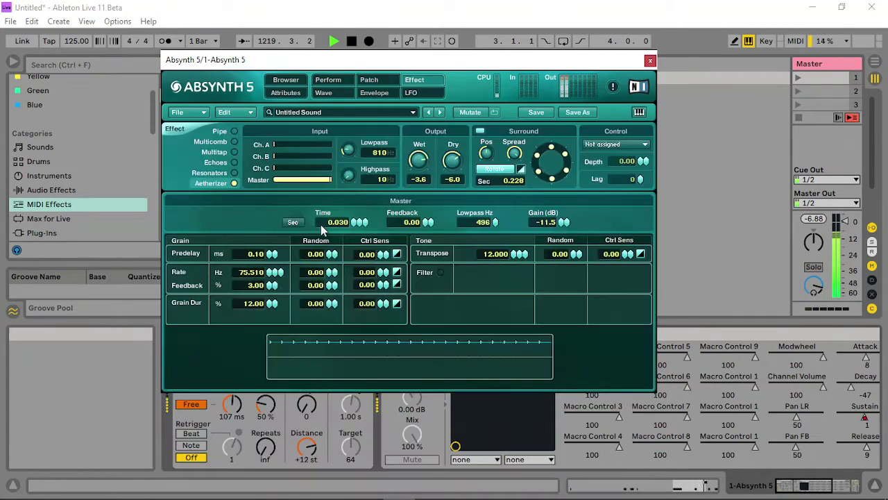
{"action": "left_click_drag", "start_coordinate": [420, 159], "coordinate": [406, 239]}
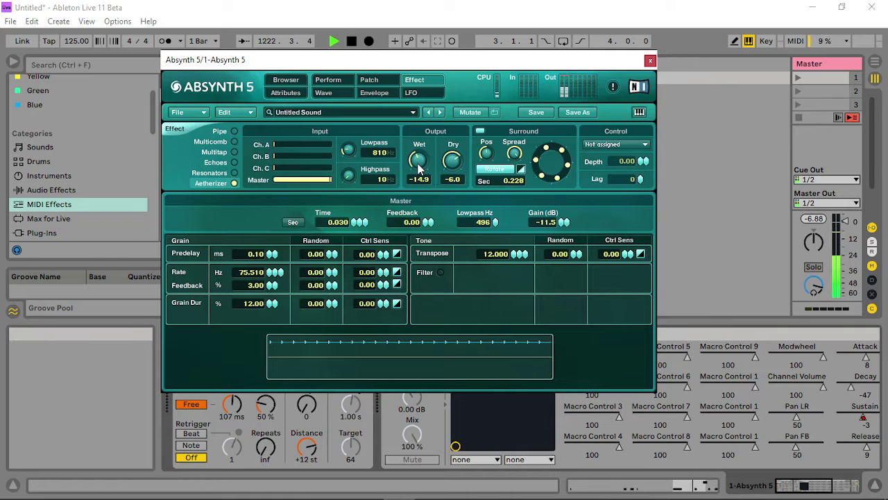
{"action": "left_click_drag", "start_coordinate": [418, 167], "coordinate": [493, 219]}
{"action": "left_click_drag", "start_coordinate": [352, 148], "coordinate": [374, 74]}
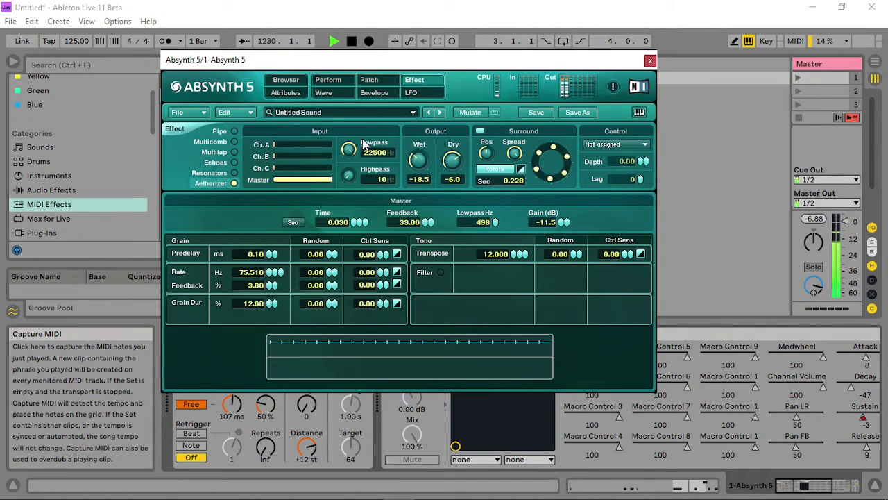
- Set the Aetherizer's input highpass to 15 Hz, its wet output to -29 dB and its master gain to 0 dB
{"action": "left_click_drag", "start_coordinate": [349, 178], "coordinate": [351, 172]}
{"action": "left_click_drag", "start_coordinate": [419, 161], "coordinate": [424, 210]}
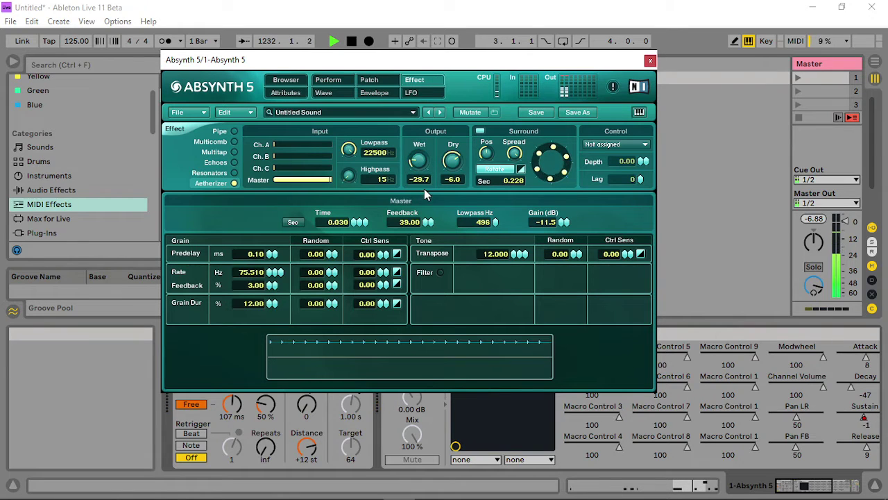
{"action": "left_click_drag", "start_coordinate": [421, 168], "coordinate": [420, 165]}
{"action": "left_click_drag", "start_coordinate": [561, 222], "coordinate": [585, 139]}
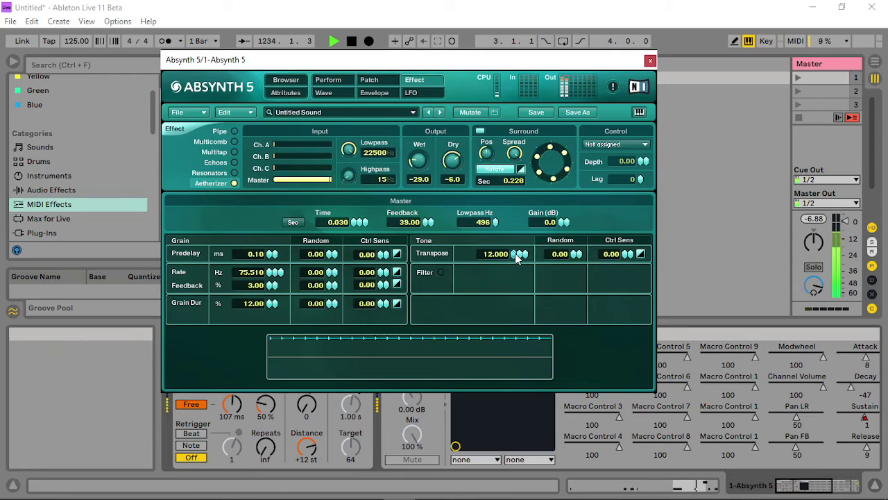
- Set the Aetherizer's tone transpose to 24 and raise its wet output to -10.2 dB
{"action": "left_click_drag", "start_coordinate": [514, 256], "coordinate": [515, 238]}
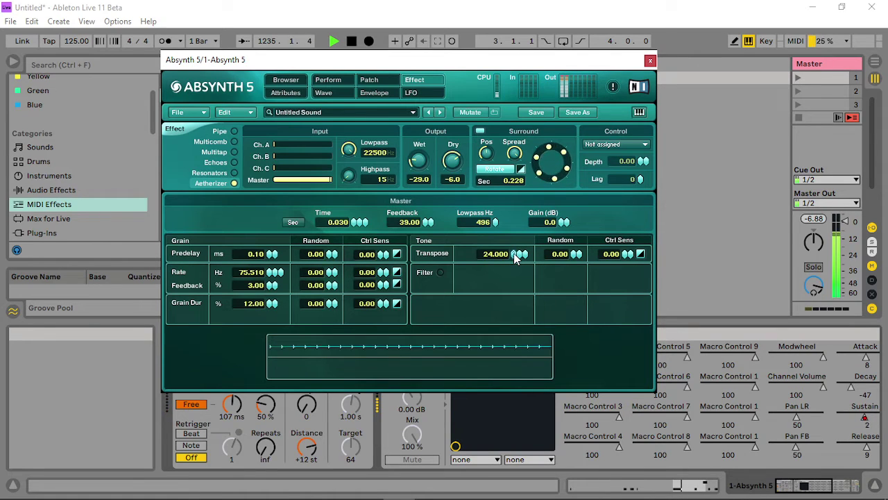
{"action": "left_click_drag", "start_coordinate": [419, 162], "coordinate": [451, 80]}
{"action": "left_click_drag", "start_coordinate": [424, 165], "coordinate": [424, 158]}
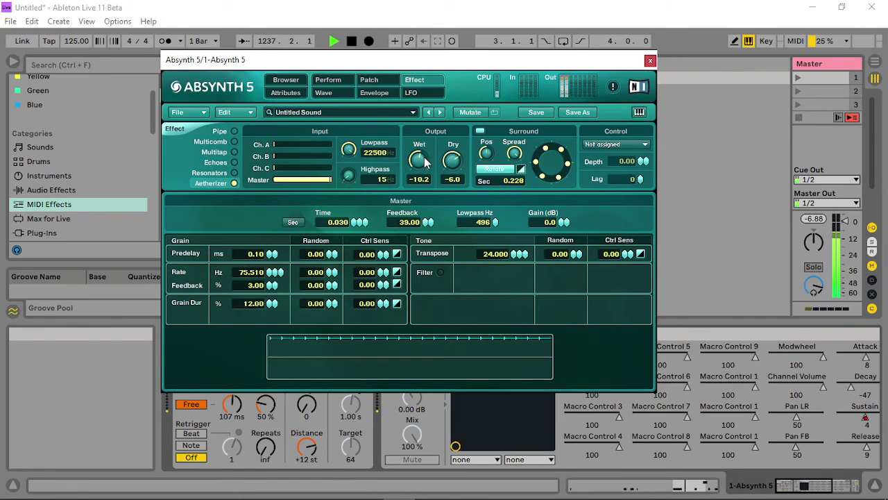
- Set the Aetherizer's tone transpose to 3 and lower its wet output level
{"action": "left_click_drag", "start_coordinate": [519, 254], "coordinate": [496, 272]}
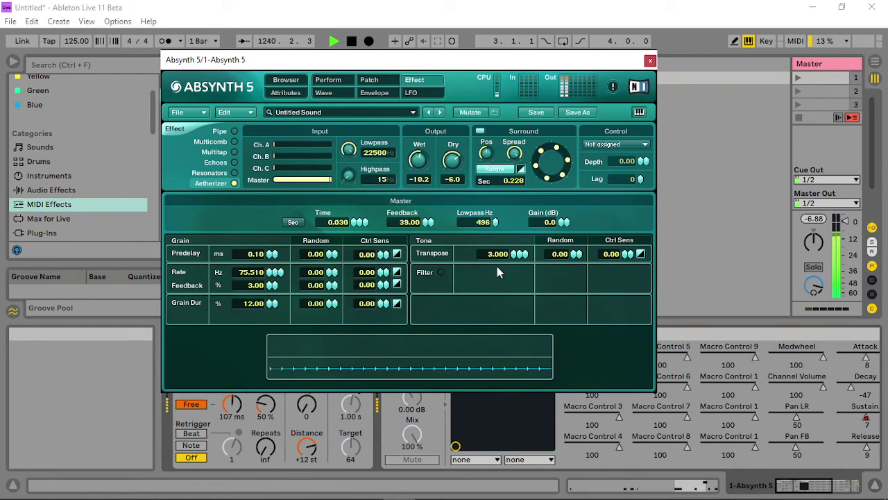
{"action": "left_click_drag", "start_coordinate": [419, 160], "coordinate": [413, 217]}
- Set the first master cloud filter's mix balance to 95 in the patch, and lower channel C's level to -20.8 dB
{"action": "left_click", "coordinate": [369, 79]}
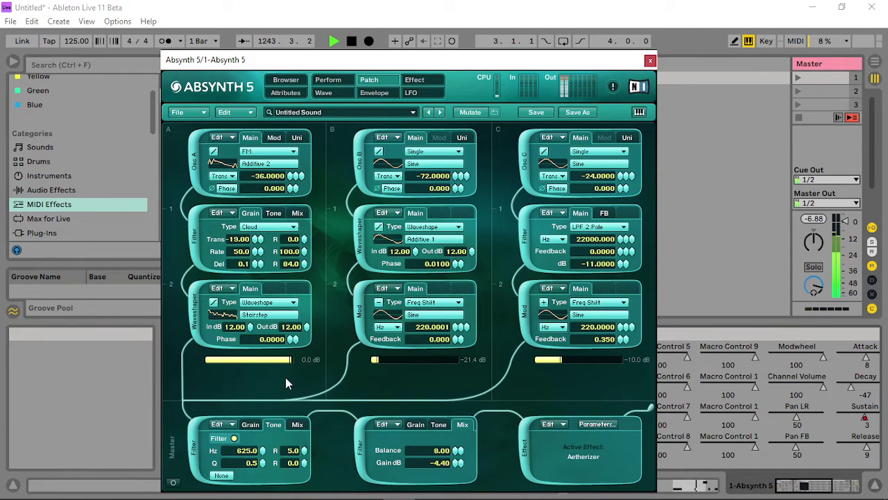
{"action": "left_click", "coordinate": [297, 424]}
{"action": "left_click_drag", "start_coordinate": [293, 450], "coordinate": [297, 478]}
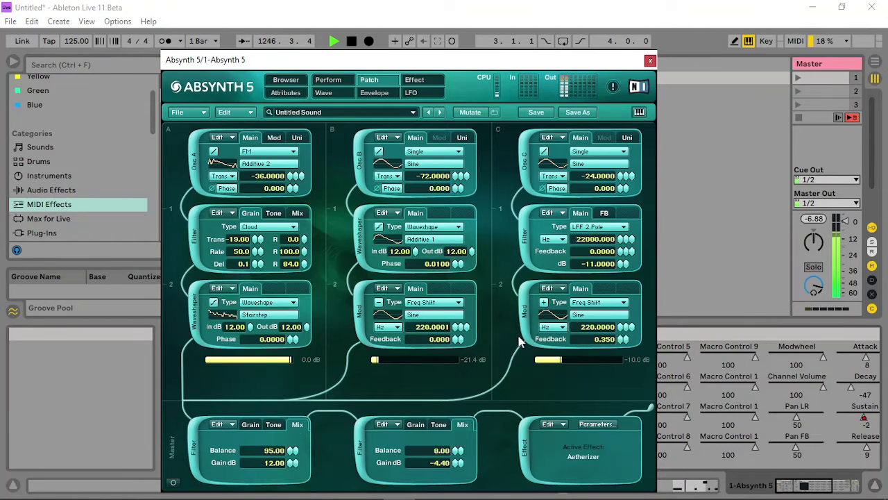
{"action": "left_click_drag", "start_coordinate": [562, 362], "coordinate": [536, 362]}
- Change the grain transposition of channel A's cloud filter to -12 and adjust it further
{"action": "left_click", "coordinate": [258, 239]}
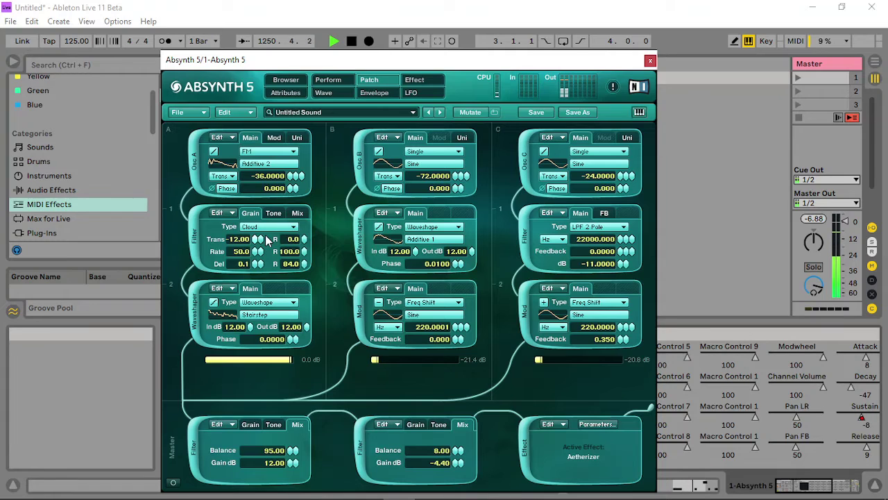
{"action": "left_click", "coordinate": [256, 239]}
{"action": "left_click_drag", "start_coordinate": [256, 243], "coordinate": [316, 174]}
- Raise the tone frequency of channel A's cloud filter and show the filter's mix settings
{"action": "left_click", "coordinate": [276, 215]}
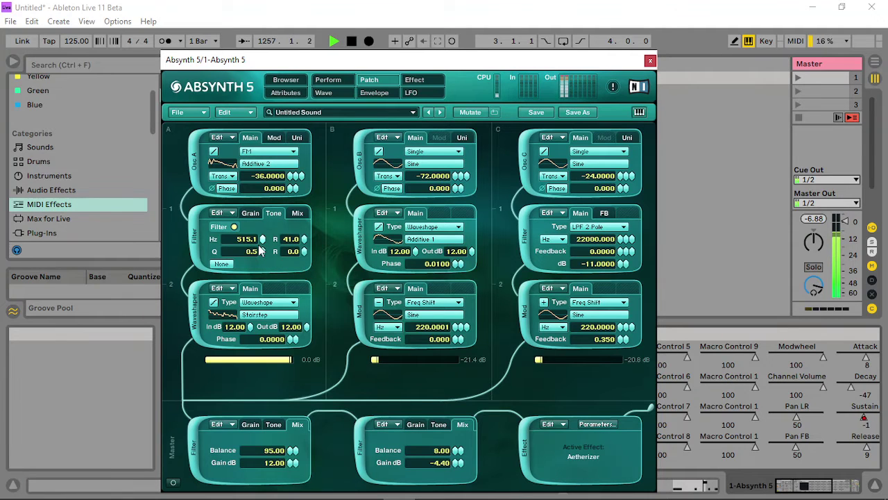
{"action": "mouse_move", "coordinate": [262, 239]}
{"action": "left_mouse_down"}
{"action": "mouse_move", "coordinate": [276, 206]}
{"action": "mouse_move", "coordinate": [262, 240]}
{"action": "left_mouse_up"}
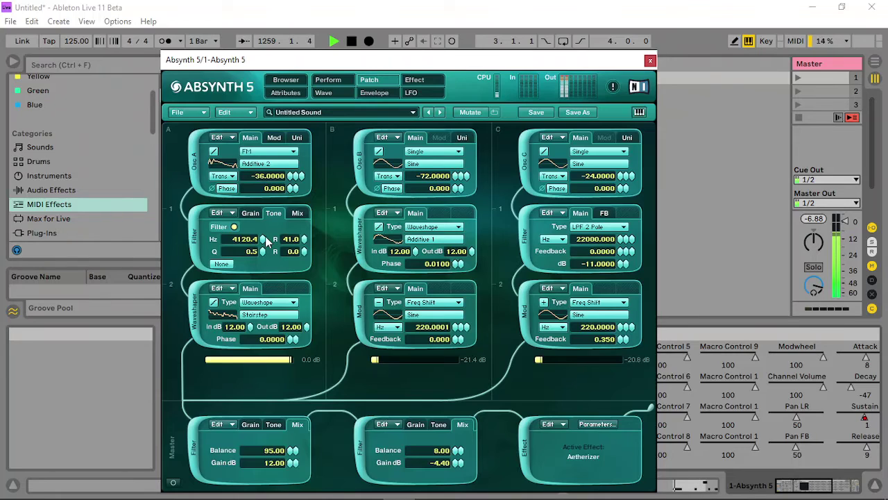
{"action": "left_click_drag", "start_coordinate": [262, 242], "coordinate": [297, 148]}
{"action": "left_click", "coordinate": [296, 213]}
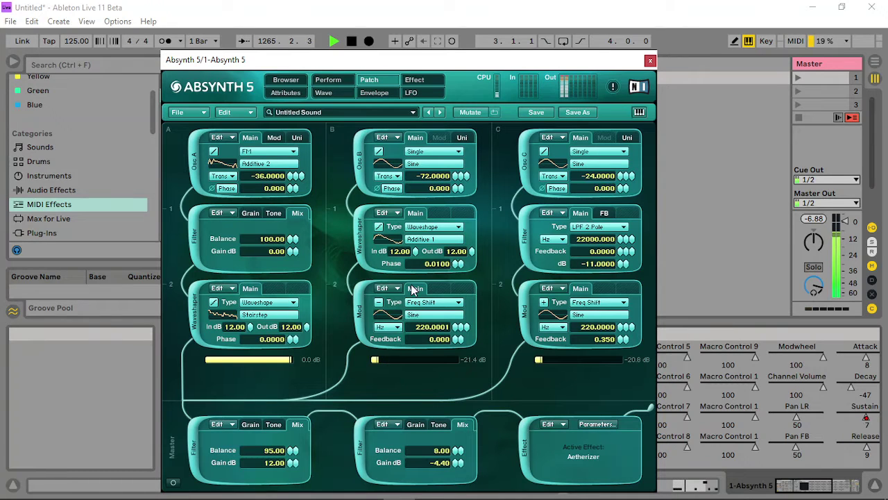
- Raise channel B's level to 0 dB and choose a modulation source for its waveshaper's input level
{"action": "left_click_drag", "start_coordinate": [415, 251], "coordinate": [421, 170]}
{"action": "left_click_drag", "start_coordinate": [390, 359], "coordinate": [476, 358]}
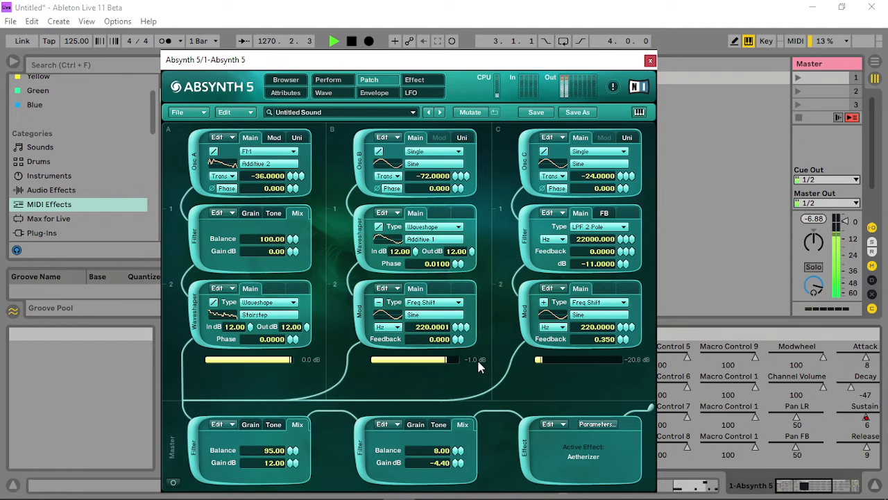
{"action": "right_click", "coordinate": [418, 255]}
{"action": "left_click", "coordinate": [442, 420]}
{"action": "left_click_drag", "start_coordinate": [451, 360], "coordinate": [478, 340]}
- Rebalance the channel levels to 0 dB for A, -24 dB for B and -15.8 dB for C
{"action": "left_click_drag", "start_coordinate": [286, 360], "coordinate": [181, 363]}
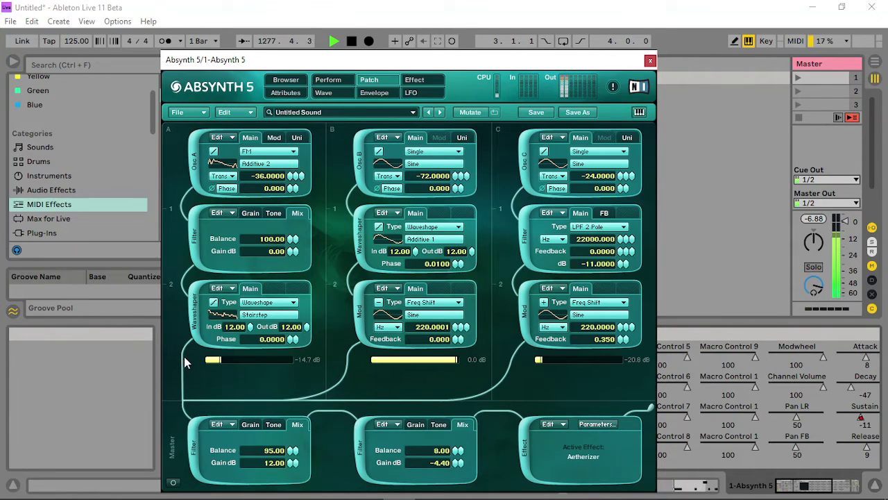
{"action": "left_click_drag", "start_coordinate": [224, 358], "coordinate": [298, 359]}
{"action": "left_click_drag", "start_coordinate": [447, 361], "coordinate": [334, 358]}
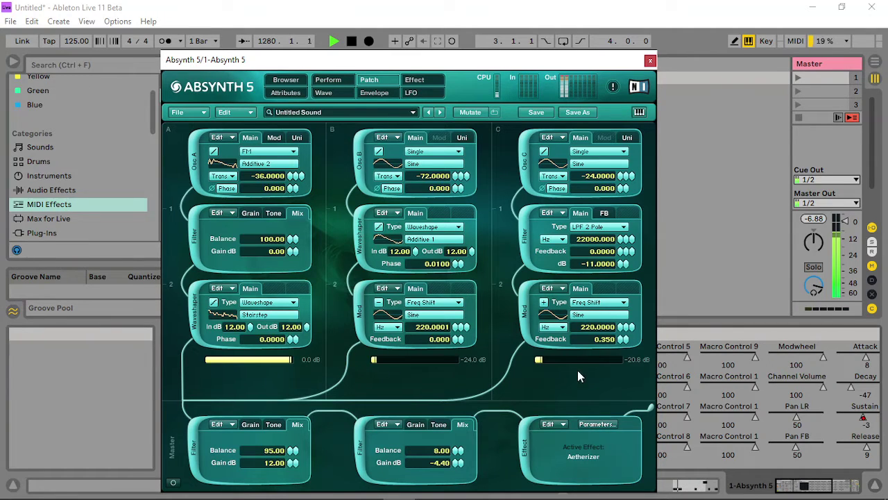
{"action": "left_click_drag", "start_coordinate": [548, 362], "coordinate": [554, 355]}
- Set the second master cloud filter's tone frequency to 400 Hz and its mix balance to 100
{"action": "left_click", "coordinate": [439, 424]}
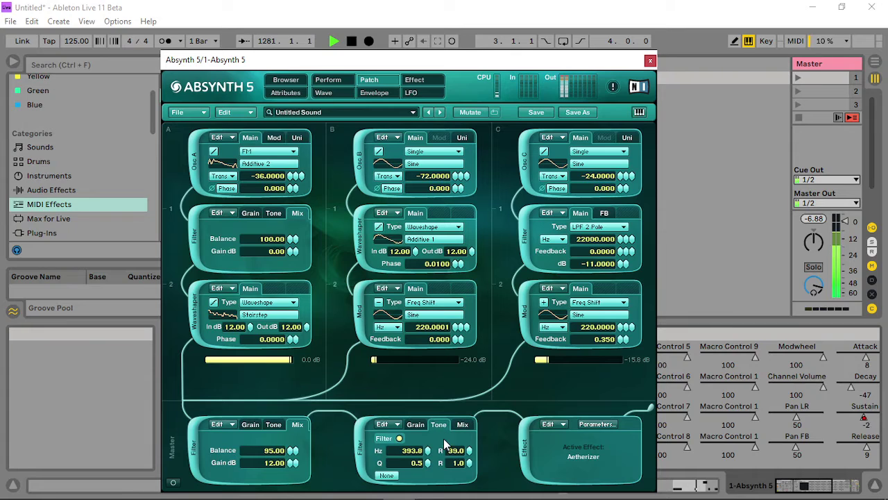
{"action": "mouse_move", "coordinate": [428, 453]}
{"action": "left_mouse_down"}
{"action": "mouse_move", "coordinate": [428, 412]}
{"action": "mouse_move", "coordinate": [429, 453]}
{"action": "left_mouse_up"}
{"action": "left_click", "coordinate": [462, 424]}
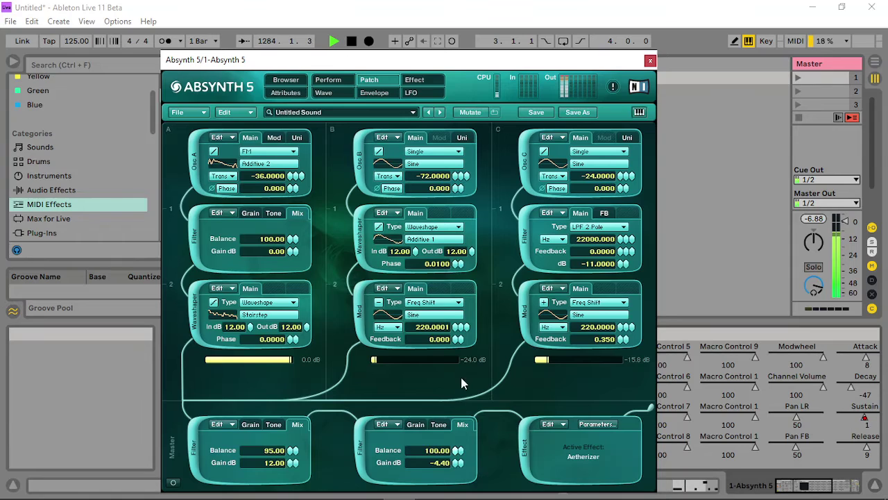
- Raise the second master cloud filter's tone frequency to 6400 Hz and set its mix balance to 12
{"action": "left_click", "coordinate": [439, 425]}
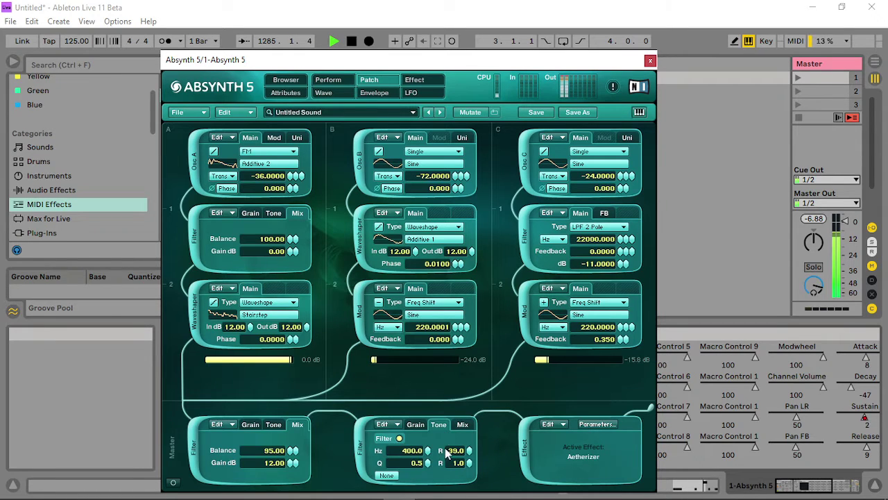
{"action": "left_click_drag", "start_coordinate": [435, 422], "coordinate": [429, 427]}
{"action": "left_click", "coordinate": [463, 424]}
{"action": "mouse_move", "coordinate": [456, 451]}
{"action": "left_mouse_down"}
{"action": "mouse_move", "coordinate": [454, 472]}
{"action": "mouse_move", "coordinate": [455, 451]}
{"action": "left_mouse_up"}
{"action": "left_click_drag", "start_coordinate": [456, 470], "coordinate": [458, 477]}
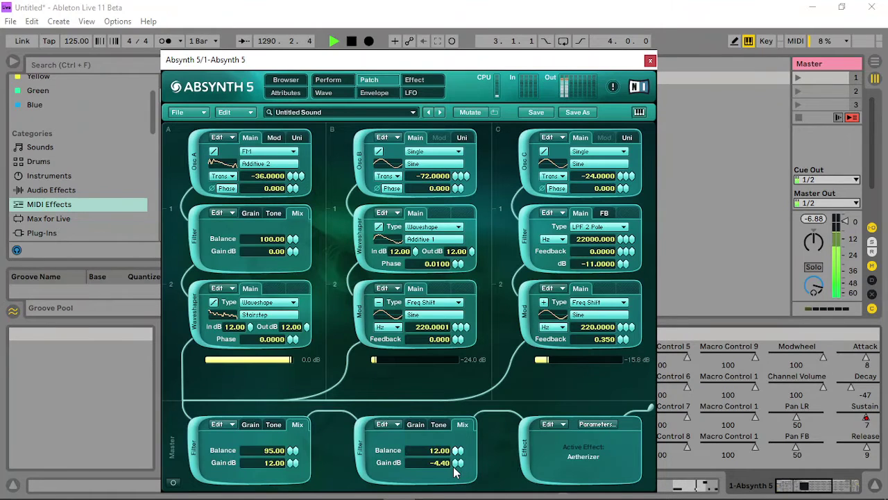
- Set the second master cloud filter's tone frequency to 200 Hz with a frequency randomization of 100
{"action": "left_click", "coordinate": [441, 425]}
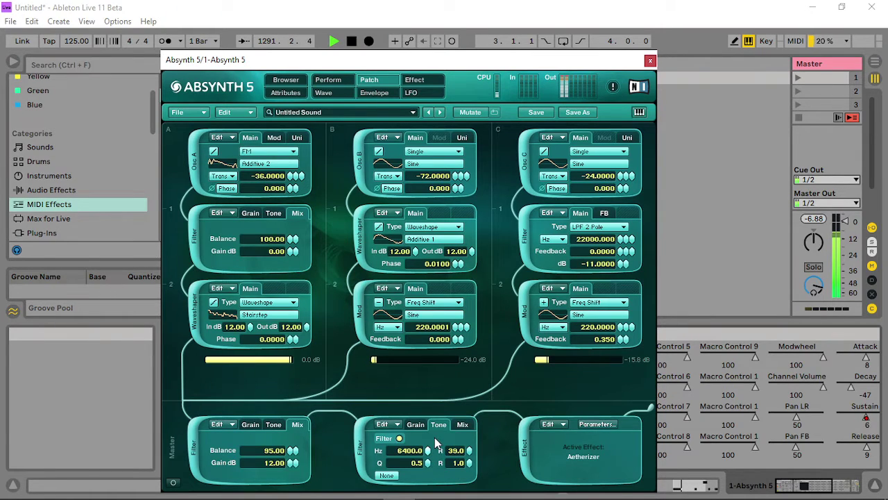
{"action": "left_click_drag", "start_coordinate": [428, 451], "coordinate": [429, 472]}
{"action": "left_click_drag", "start_coordinate": [469, 455], "coordinate": [489, 393]}
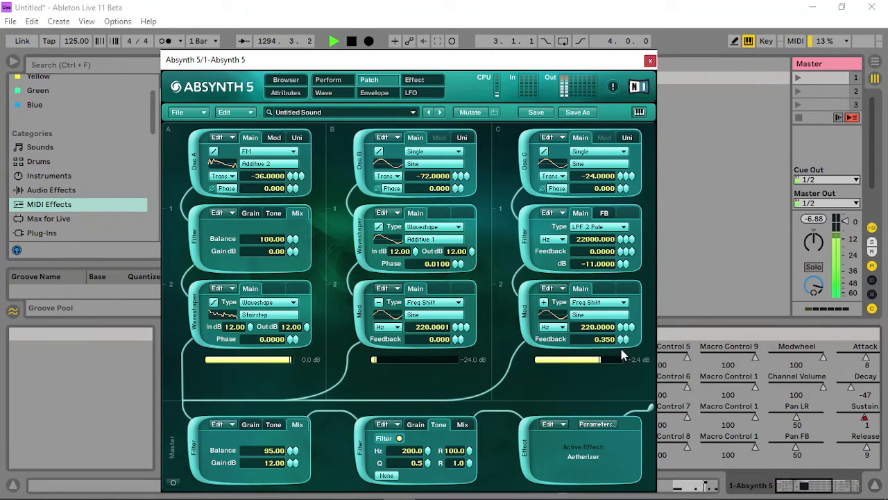
- Switch channel C's frequency shifter to transposition mode modulated by Audio Mod A, and adjust channel C's level
{"action": "left_click_drag", "start_coordinate": [595, 358], "coordinate": [524, 360]}
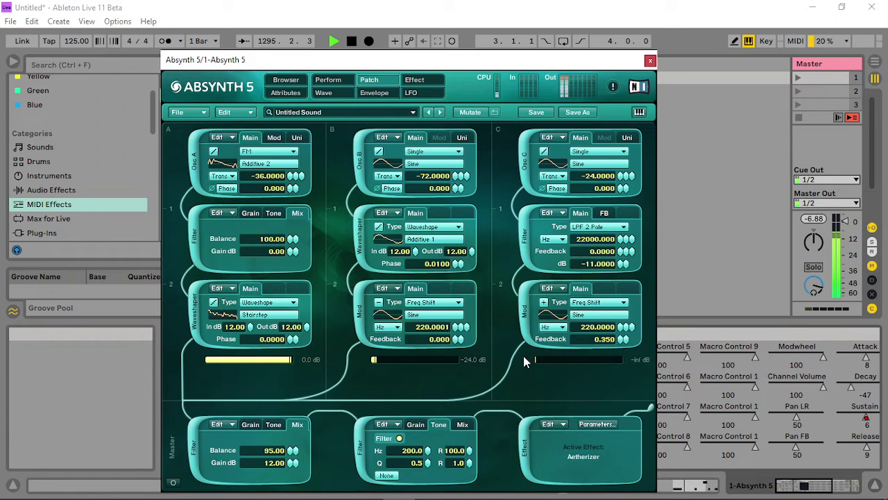
{"action": "left_click", "coordinate": [555, 327]}
{"action": "left_click", "coordinate": [557, 333]}
{"action": "left_click", "coordinate": [621, 326]}
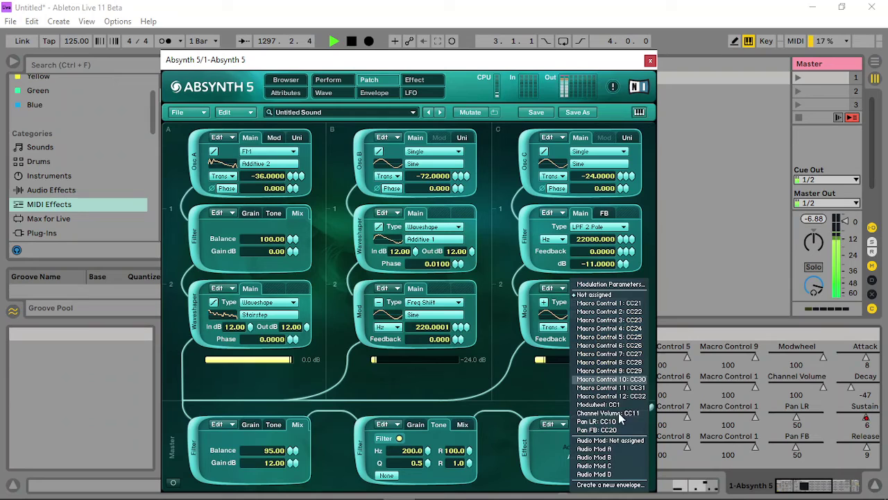
{"action": "left_click", "coordinate": [613, 450]}
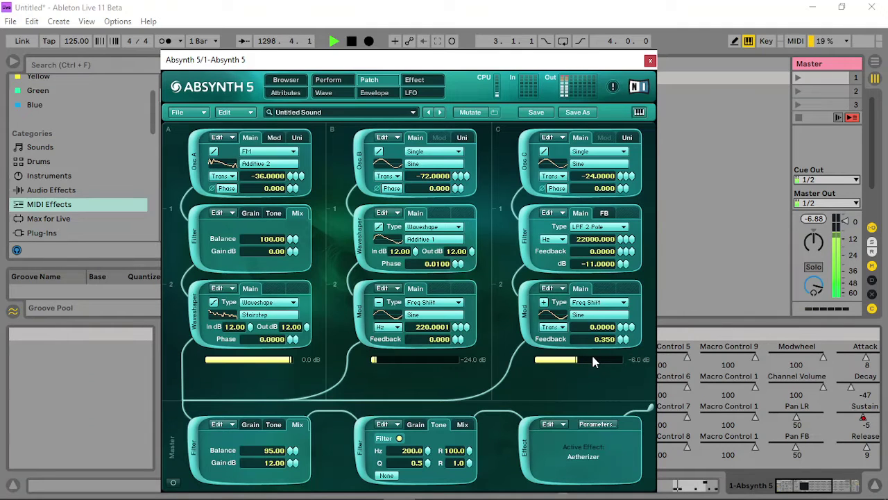
{"action": "left_click_drag", "start_coordinate": [591, 359], "coordinate": [581, 361]}
- Assign oscillator C's transposition to Audio Mod A and lower channel C's level to -19.4 dB
{"action": "left_click", "coordinate": [623, 176]}
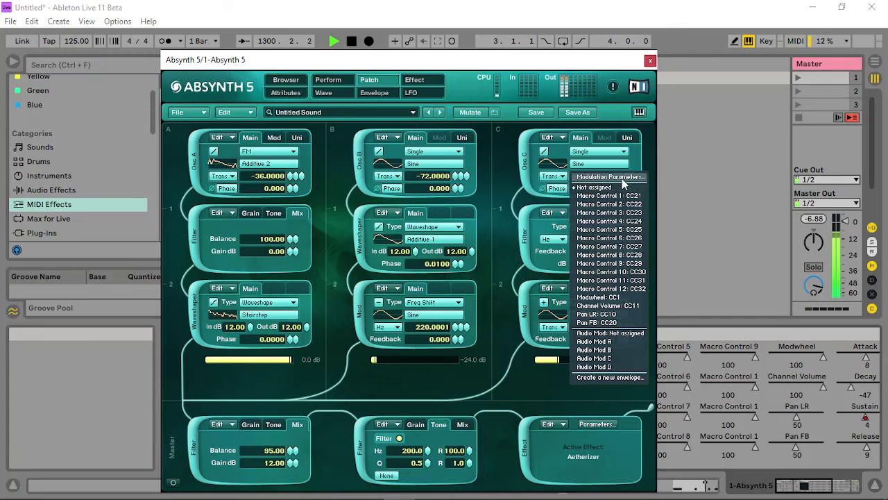
{"action": "left_click", "coordinate": [608, 340]}
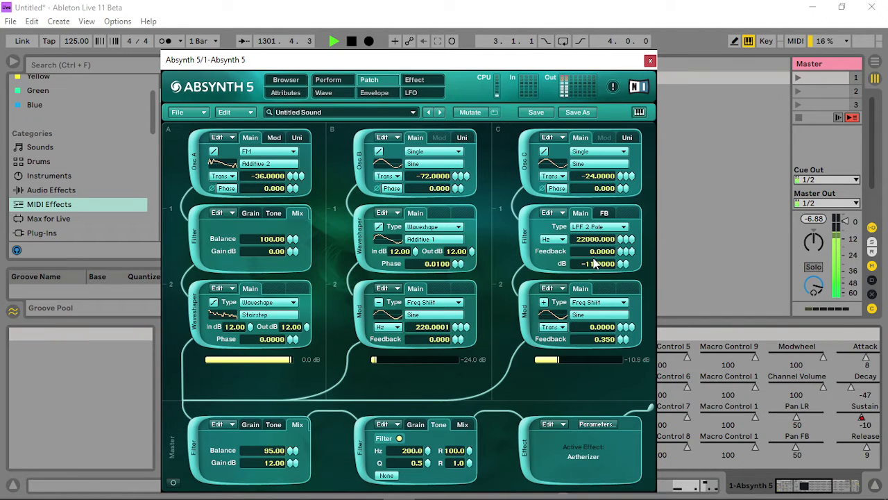
{"action": "mouse_move", "coordinate": [559, 360]}
{"action": "left_mouse_down"}
{"action": "mouse_move", "coordinate": [620, 357]}
{"action": "mouse_move", "coordinate": [531, 357]}
{"action": "mouse_move", "coordinate": [543, 359]}
{"action": "left_mouse_up"}
- Set the first master cloud filter's tone frequency to 1113.7 Hz and its mix balance to 100
{"action": "left_click", "coordinate": [276, 425]}
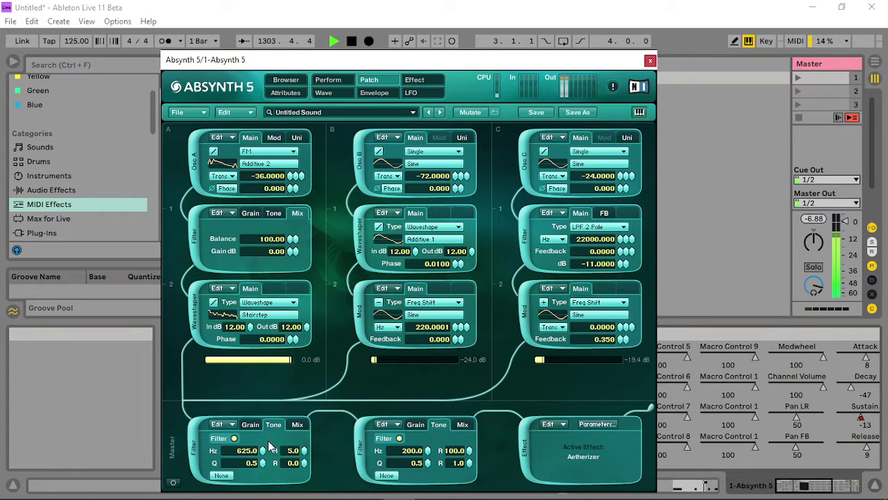
{"action": "left_click_drag", "start_coordinate": [264, 453], "coordinate": [269, 450]}
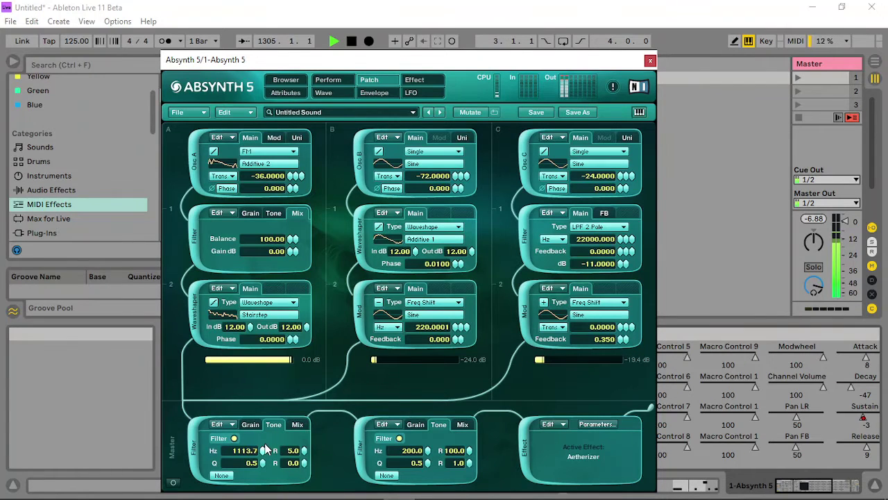
{"action": "right_click", "coordinate": [268, 450]}
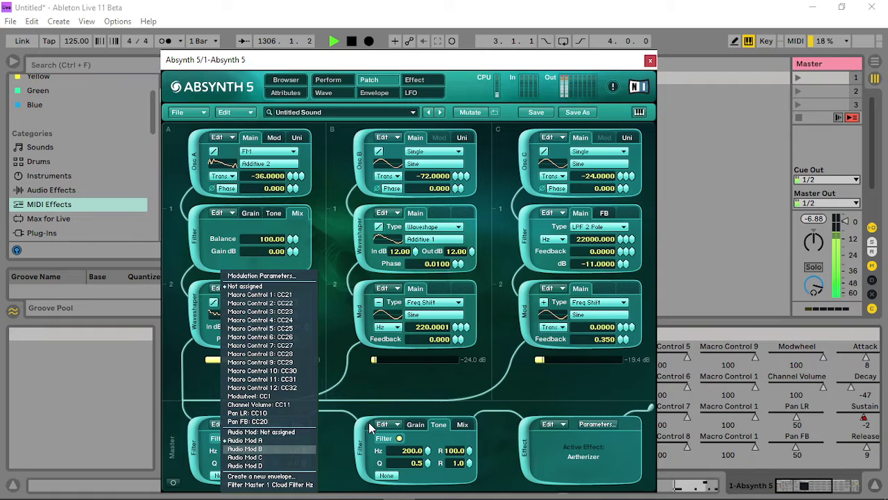
{"action": "left_click", "coordinate": [267, 449]}
{"action": "left_click", "coordinate": [298, 424]}
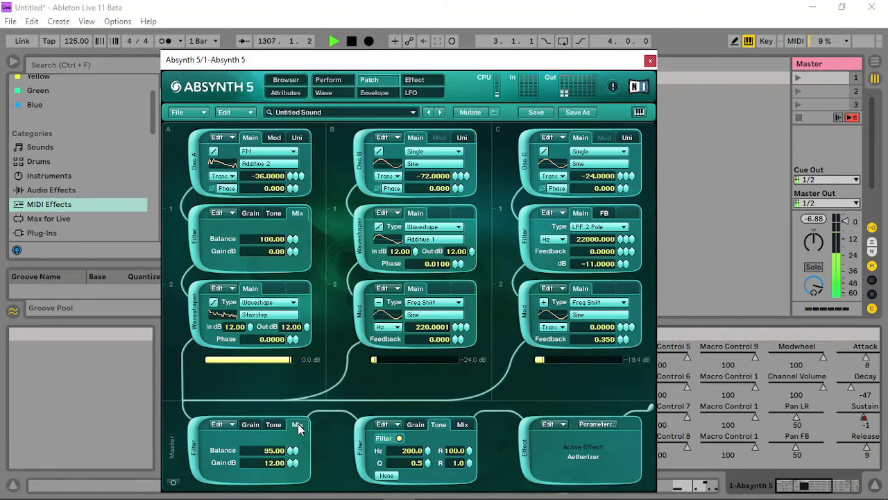
- Set the second master cloud filter's grain transposition to -24 and its mix balance to 68
{"action": "left_click", "coordinate": [416, 425]}
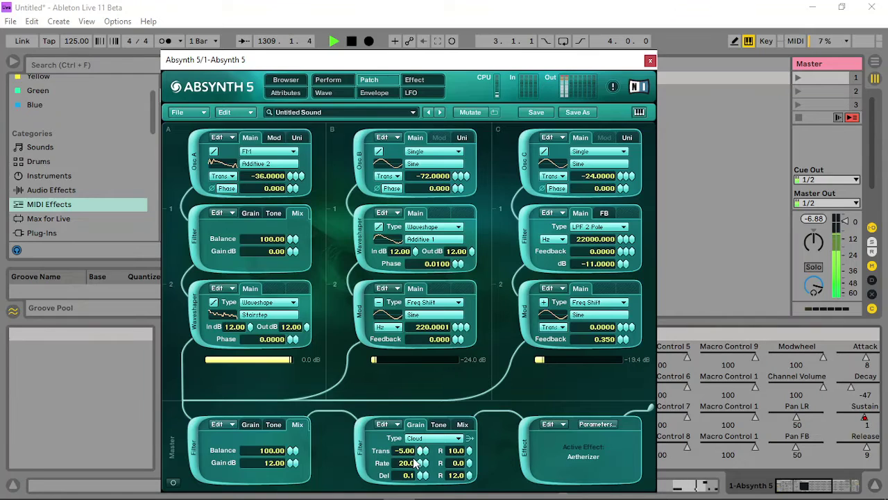
{"action": "left_click_drag", "start_coordinate": [415, 463], "coordinate": [394, 490]}
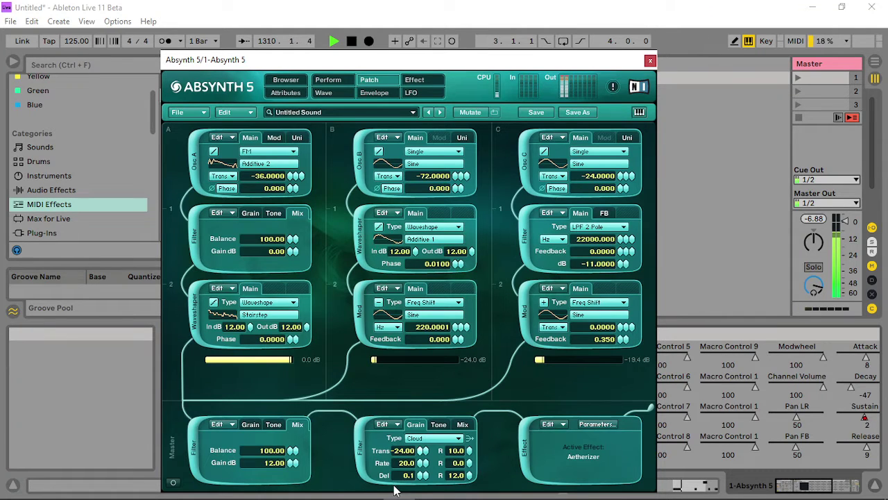
{"action": "left_click", "coordinate": [462, 423]}
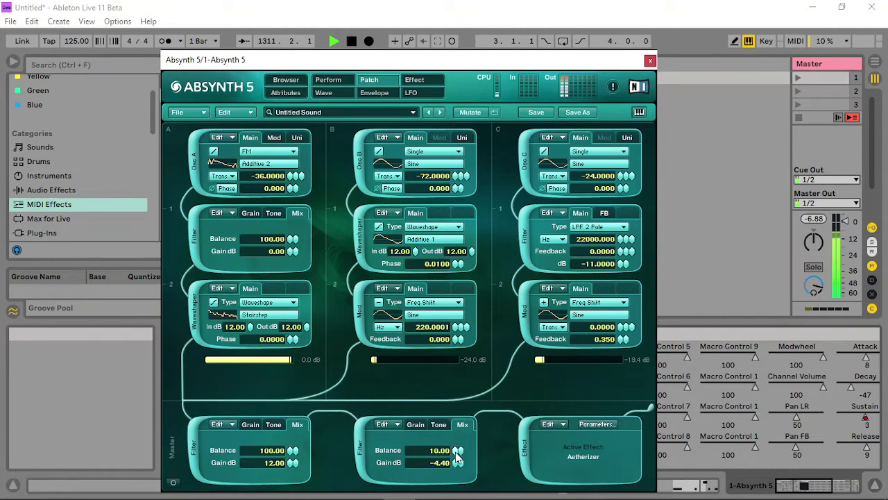
{"action": "left_click_drag", "start_coordinate": [455, 452], "coordinate": [466, 355]}
- Set the second master cloud filter's grain transposition to 12 and its tone frequency to 1510.2 Hz
{"action": "left_click", "coordinate": [439, 424]}
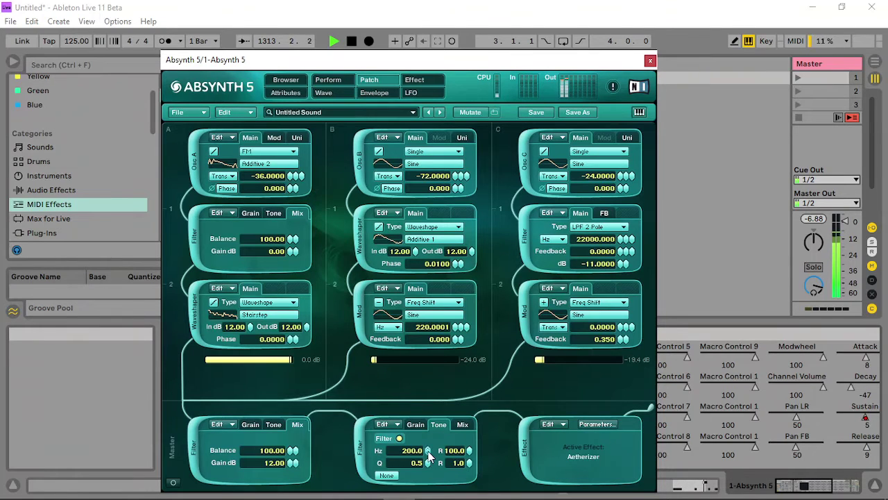
{"action": "left_click", "coordinate": [420, 425]}
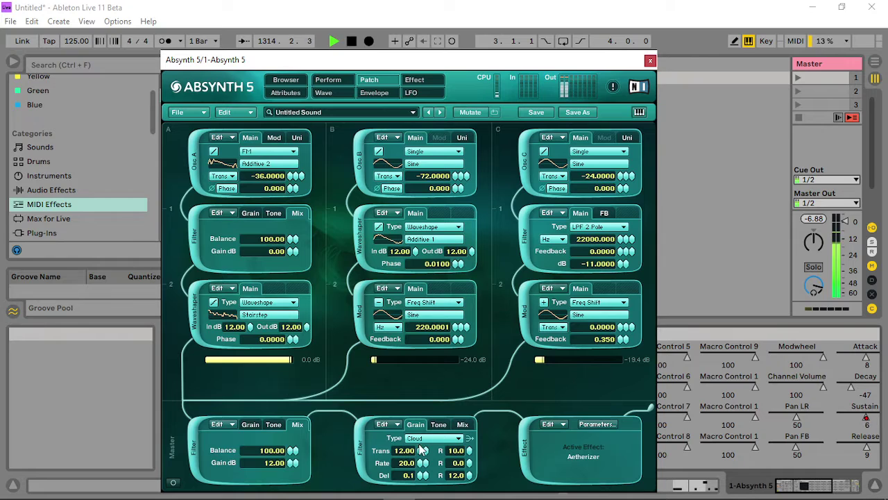
{"action": "left_click", "coordinate": [431, 425]}
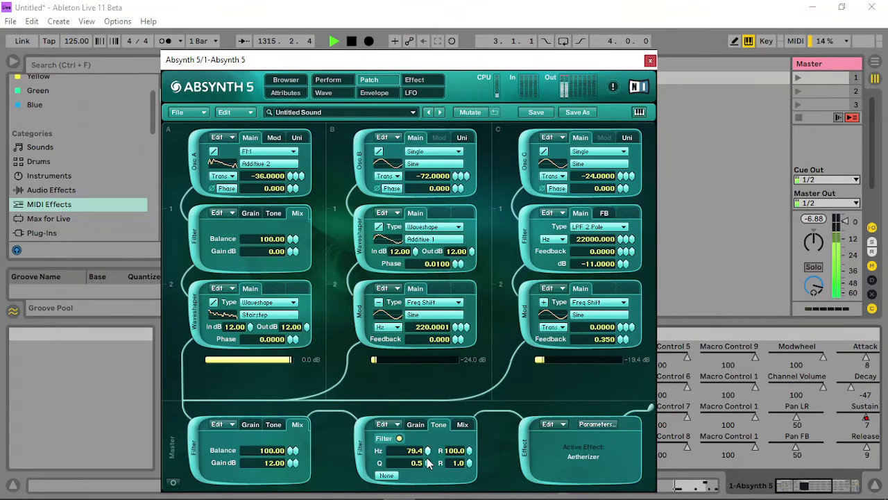
{"action": "mouse_move", "coordinate": [429, 425]}
{"action": "left_mouse_down"}
{"action": "mouse_move", "coordinate": [432, 405]}
{"action": "mouse_move", "coordinate": [423, 421]}
{"action": "left_mouse_up"}
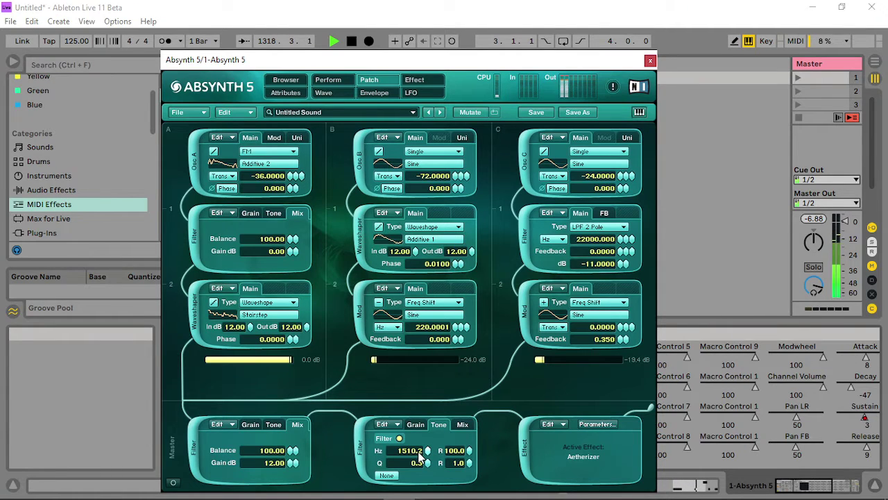
- Set the second master cloud filter's mix balance to 78 and its gain to 12 dB
{"action": "left_click", "coordinate": [462, 423]}
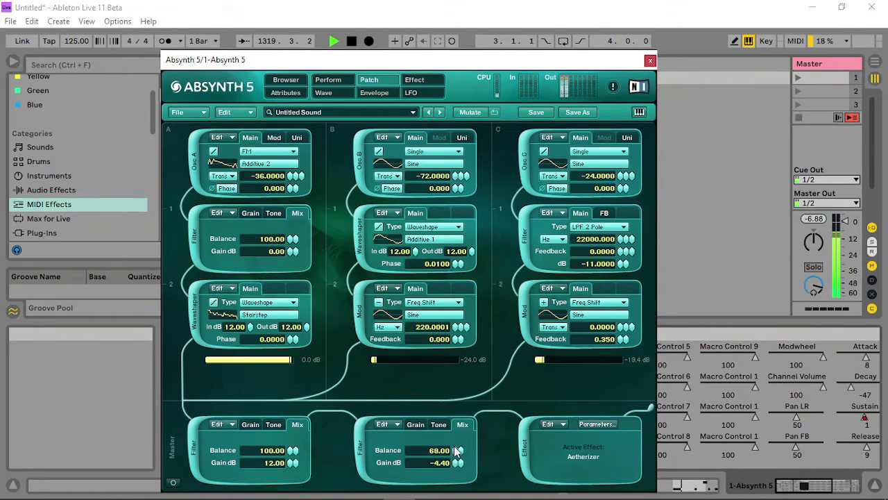
{"action": "left_click_drag", "start_coordinate": [457, 450], "coordinate": [462, 423]}
{"action": "left_click_drag", "start_coordinate": [459, 460], "coordinate": [470, 384]}
- Set the first master cloud filter's tone frequency to 1403.1 Hz with a frequency randomization of 65
{"action": "mouse_move", "coordinate": [290, 452]}
{"action": "left_mouse_down"}
{"action": "mouse_move", "coordinate": [296, 476]}
{"action": "mouse_move", "coordinate": [295, 436]}
{"action": "mouse_move", "coordinate": [281, 446]}
{"action": "left_mouse_up"}
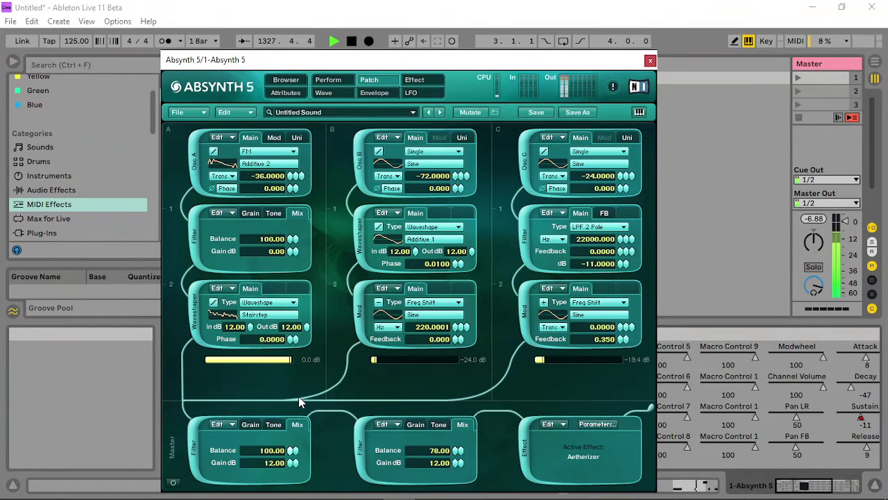
{"action": "left_click", "coordinate": [272, 424]}
{"action": "mouse_move", "coordinate": [262, 450]}
{"action": "left_mouse_down"}
{"action": "mouse_move", "coordinate": [262, 442]}
{"action": "mouse_move", "coordinate": [255, 452]}
{"action": "mouse_move", "coordinate": [272, 450]}
{"action": "mouse_move", "coordinate": [272, 434]}
{"action": "mouse_move", "coordinate": [257, 445]}
{"action": "mouse_move", "coordinate": [267, 451]}
{"action": "left_mouse_up"}
{"action": "right_click", "coordinate": [266, 452]}
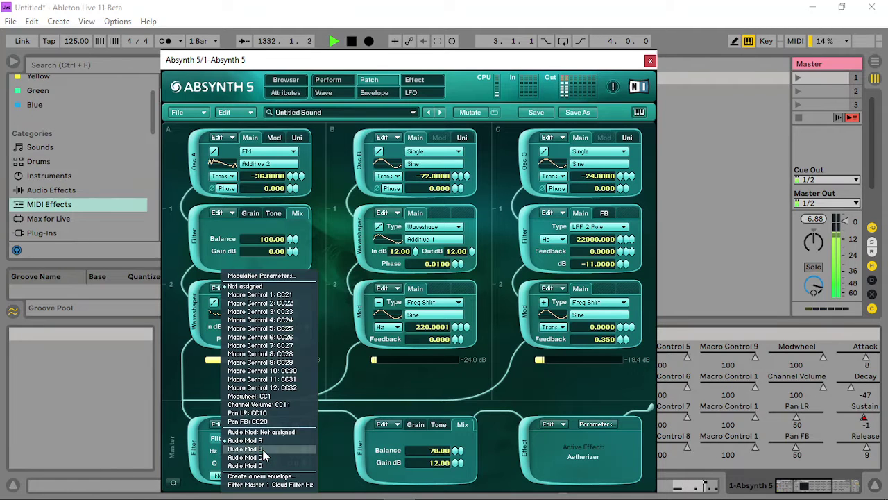
{"action": "left_click", "coordinate": [349, 426]}
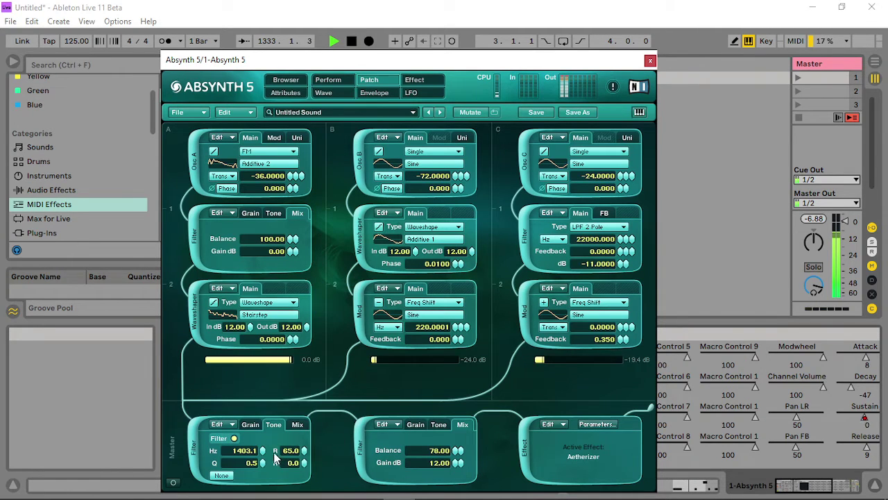
- In Audio Mod group A, set the Mod C2 Pitch depth to 100 and WS In Gain B1 to 0, with the master release at -9
{"action": "left_click", "coordinate": [328, 79]}
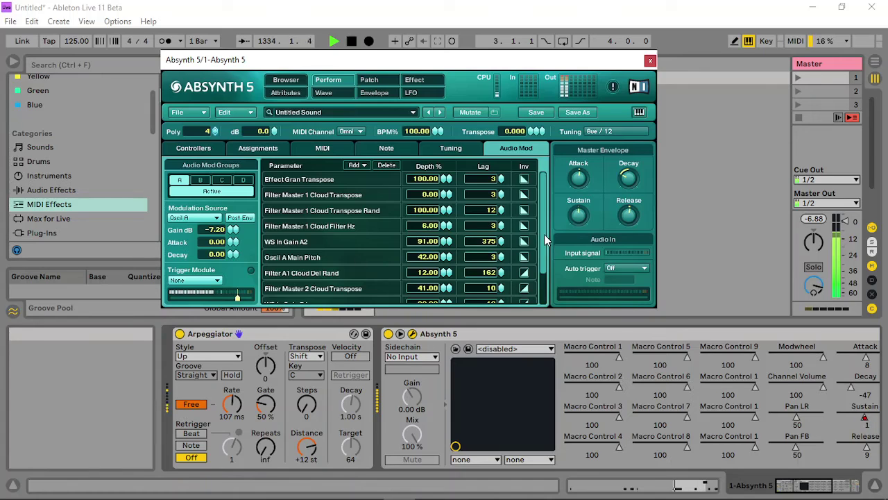
{"action": "scroll", "coordinate": [546, 237], "scroll_direction": "down", "scroll_amount": 3}
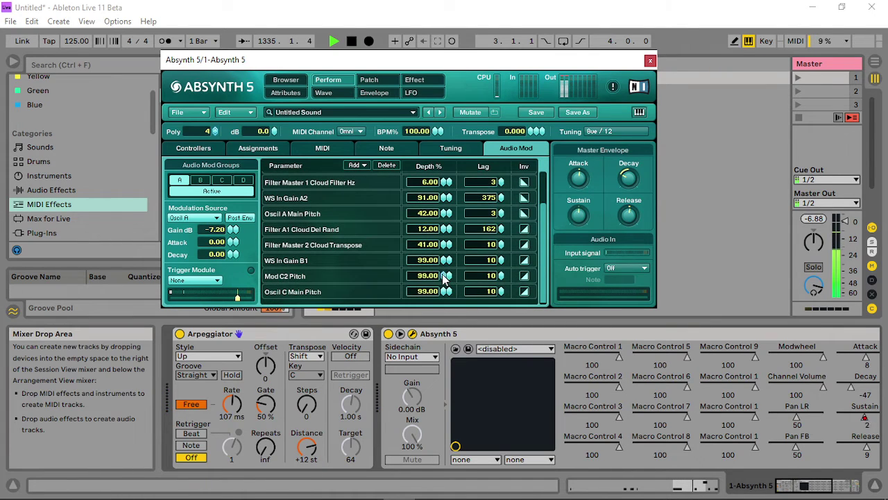
{"action": "left_click_drag", "start_coordinate": [444, 278], "coordinate": [447, 204]}
{"action": "left_click_drag", "start_coordinate": [443, 258], "coordinate": [449, 337]}
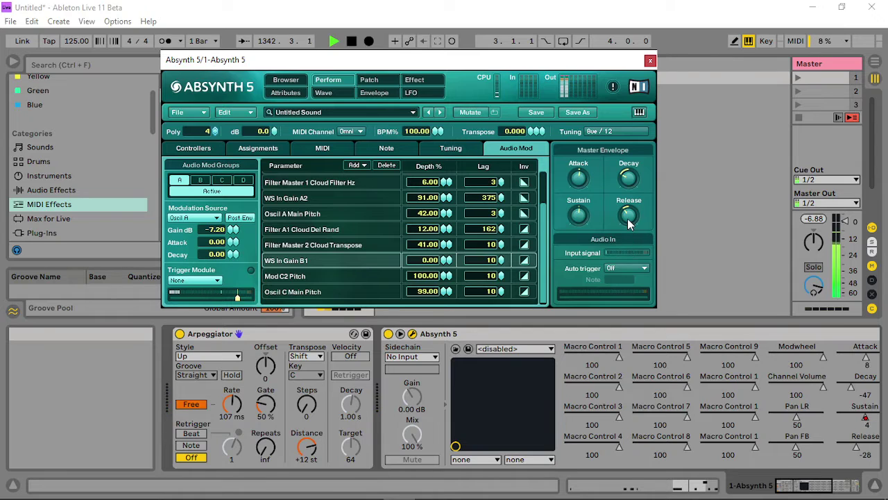
{"action": "left_click_drag", "start_coordinate": [629, 222], "coordinate": [641, 201]}
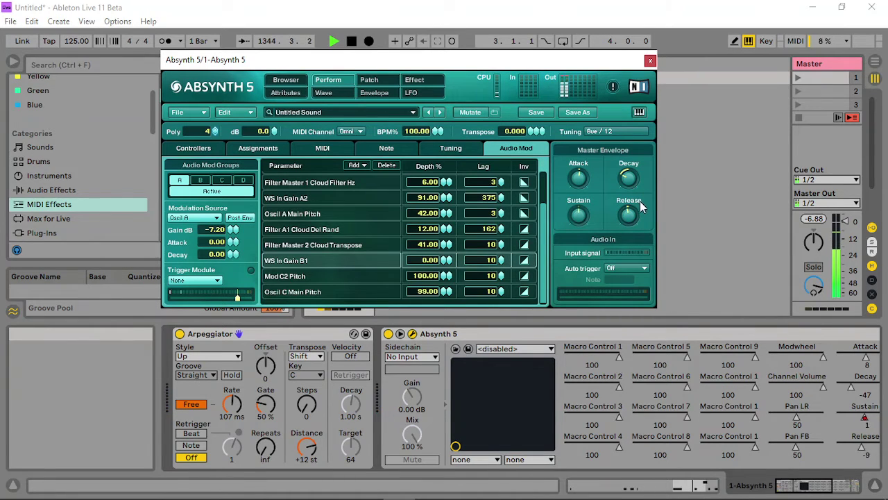
- Set the modulation depths to 62 for Mod C2 Pitch, 0 for Filter Master 1 Cloud Filter Hz, 56 for WS In Gain A2 and 30 for Oscil A Main Pitch
{"action": "mouse_move", "coordinate": [444, 276]}
{"action": "left_mouse_down"}
{"action": "mouse_move", "coordinate": [431, 374]}
{"action": "mouse_move", "coordinate": [473, 233]}
{"action": "mouse_move", "coordinate": [465, 305]}
{"action": "mouse_move", "coordinate": [460, 186]}
{"action": "mouse_move", "coordinate": [446, 259]}
{"action": "mouse_move", "coordinate": [464, 186]}
{"action": "mouse_move", "coordinate": [446, 185]}
{"action": "mouse_move", "coordinate": [442, 255]}
{"action": "mouse_move", "coordinate": [453, 96]}
{"action": "mouse_move", "coordinate": [457, 198]}
{"action": "mouse_move", "coordinate": [454, 207]}
{"action": "mouse_move", "coordinate": [452, 170]}
{"action": "mouse_move", "coordinate": [445, 258]}
{"action": "left_mouse_up"}
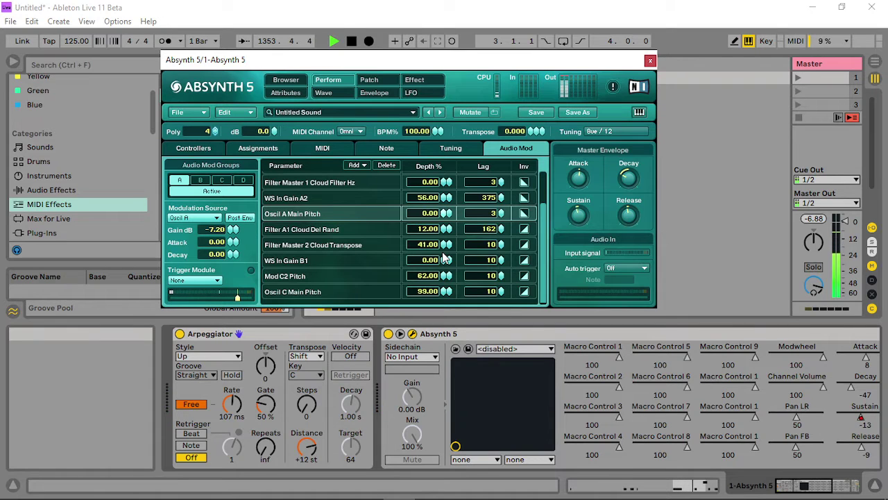
{"action": "left_click_drag", "start_coordinate": [447, 213], "coordinate": [463, 119]}
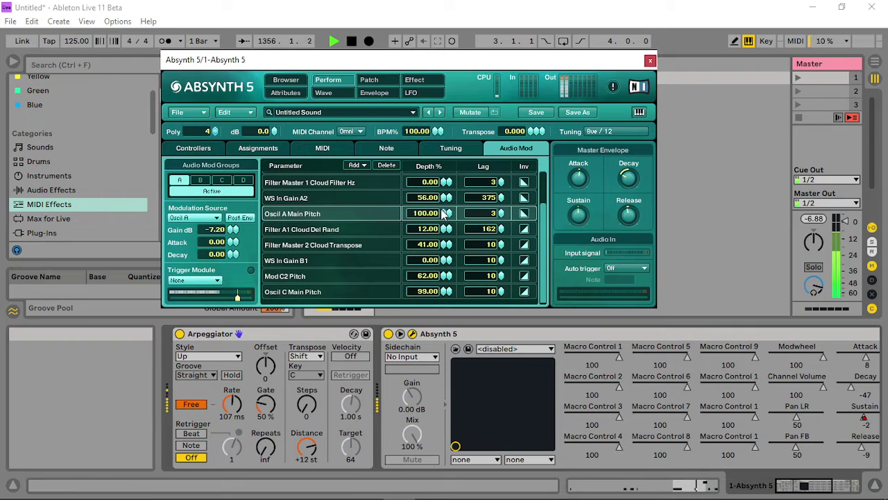
{"action": "left_click_drag", "start_coordinate": [445, 217], "coordinate": [423, 224]}
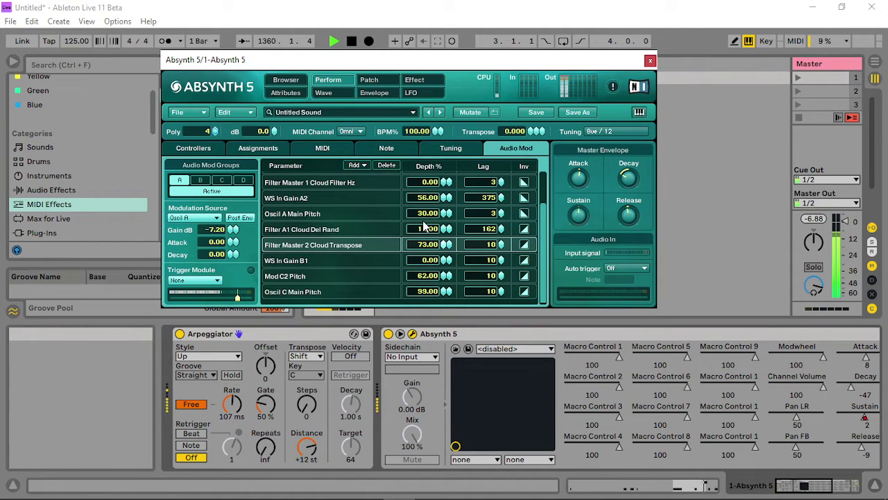
- Try inverting the Filter Master 2 Cloud Transpose modulation, restore its direction, and set its depth to 24
{"action": "scroll", "coordinate": [441, 250], "scroll_direction": "down", "scroll_amount": 2}
{"action": "left_click", "coordinate": [525, 245]}
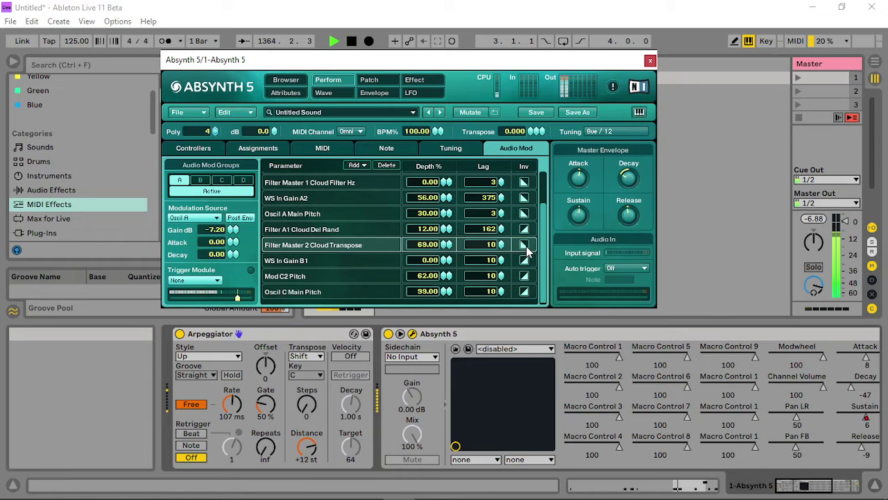
{"action": "left_click", "coordinate": [524, 245]}
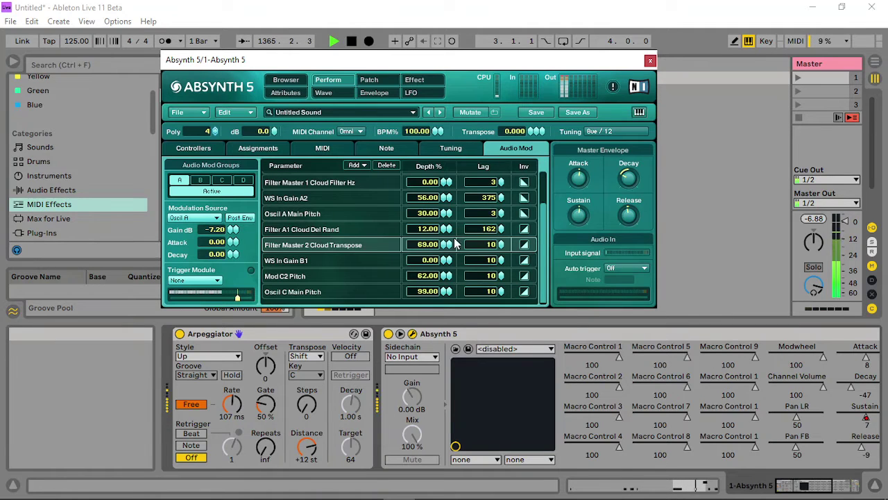
{"action": "left_click_drag", "start_coordinate": [446, 244], "coordinate": [434, 278]}
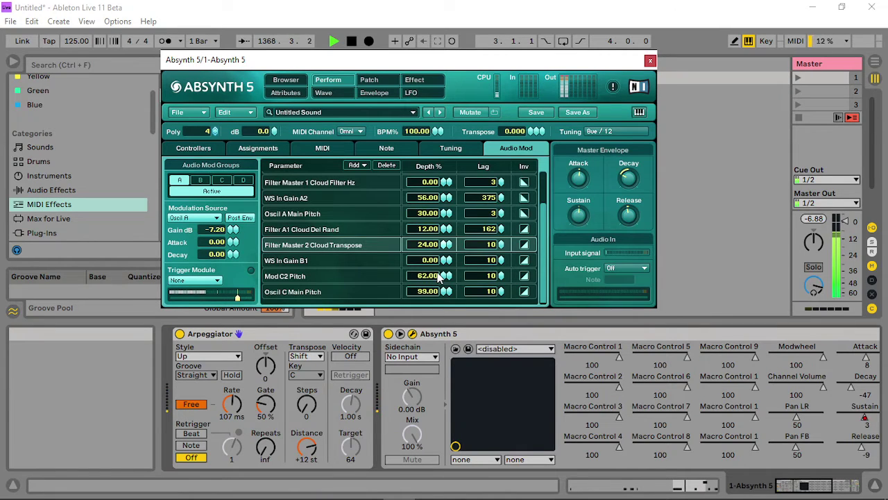
- Set oscillator B's unison to 5 voices and adjust oscillator C's unison voices
{"action": "left_click", "coordinate": [385, 82]}
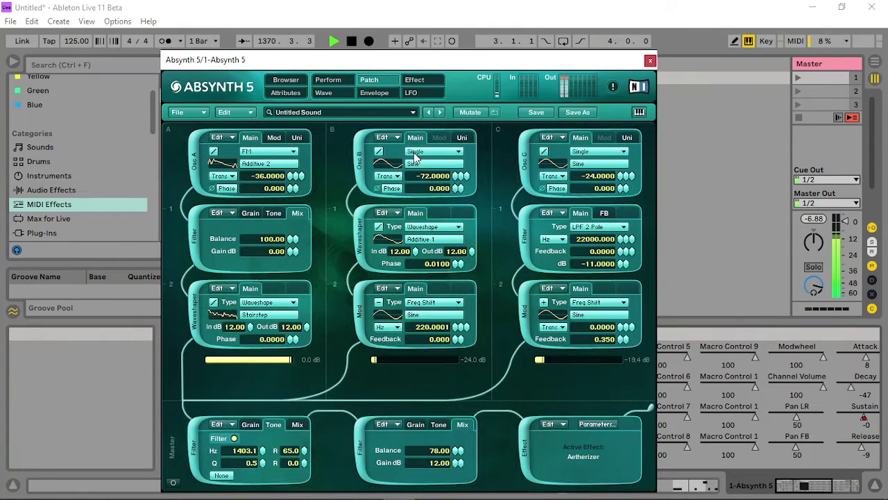
{"action": "left_click_drag", "start_coordinate": [453, 182], "coordinate": [466, 155]}
{"action": "left_click", "coordinate": [463, 139]}
{"action": "left_click", "coordinate": [628, 138]}
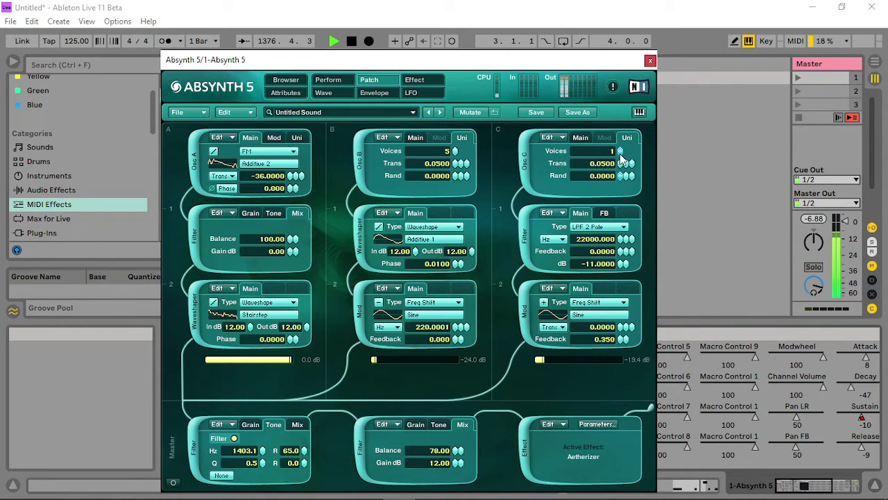
{"action": "left_click_drag", "start_coordinate": [622, 160], "coordinate": [623, 154]}
- Raise the audio modulation depth of Filter Master 2 Cloud Transpose to 50
{"action": "left_click", "coordinate": [332, 80]}
{"action": "mouse_move", "coordinate": [444, 244]}
{"action": "left_mouse_down"}
{"action": "mouse_move", "coordinate": [446, 294]}
{"action": "mouse_move", "coordinate": [451, 226]}
{"action": "mouse_move", "coordinate": [435, 234]}
{"action": "left_mouse_up"}
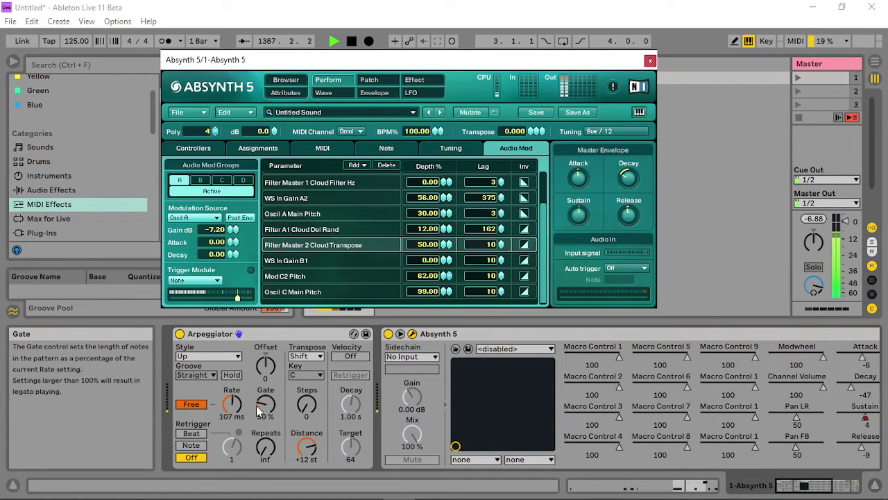
- Set the Arpeggiator's gate to 47 % and its free rate to 77.4 ms
{"action": "left_click_drag", "start_coordinate": [266, 405], "coordinate": [232, 413]}
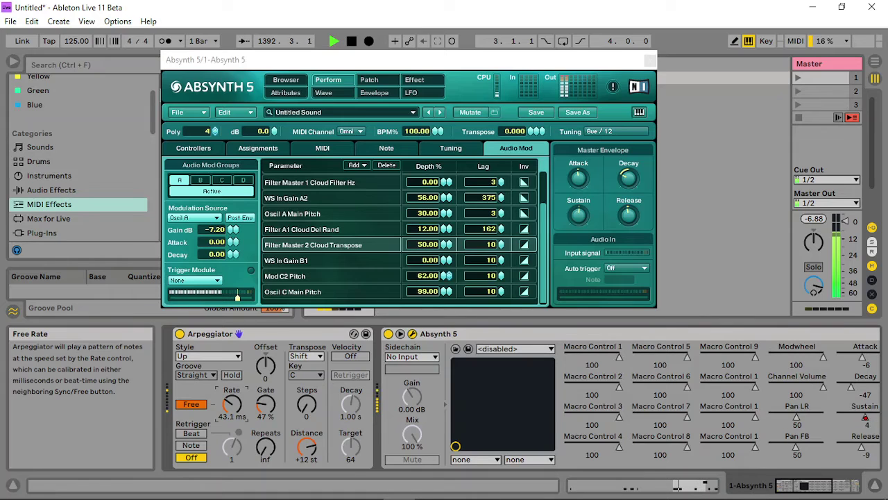
{"action": "left_click_drag", "start_coordinate": [232, 404], "coordinate": [232, 399]}
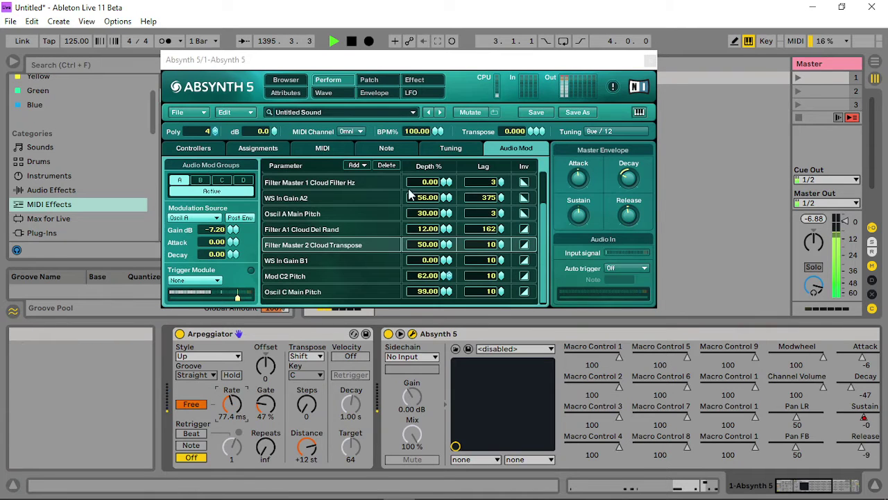
- Set the Filter Master 2 Cloud Transpose depth to 60 and shape the master envelope with attack -55, decay -100 and release -70
{"action": "left_click", "coordinate": [444, 248]}
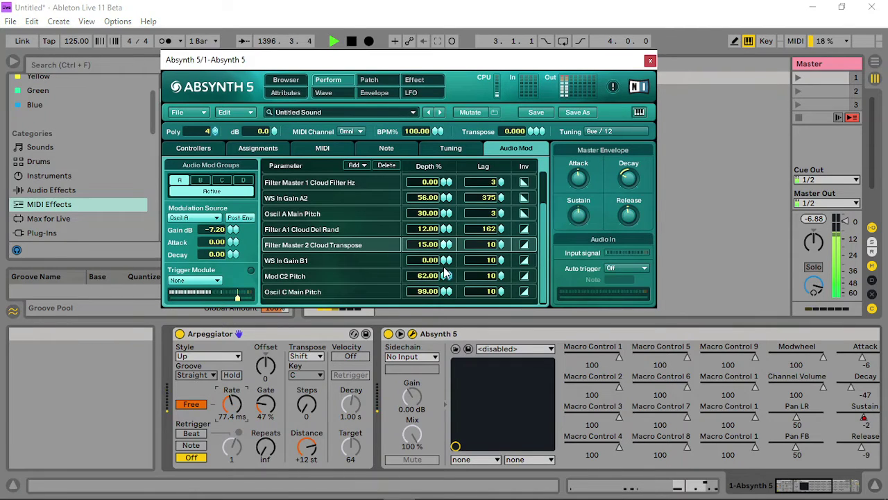
{"action": "left_click_drag", "start_coordinate": [448, 270], "coordinate": [447, 244]}
{"action": "left_click_drag", "start_coordinate": [451, 204], "coordinate": [451, 196]}
{"action": "left_click_drag", "start_coordinate": [447, 248], "coordinate": [444, 256]}
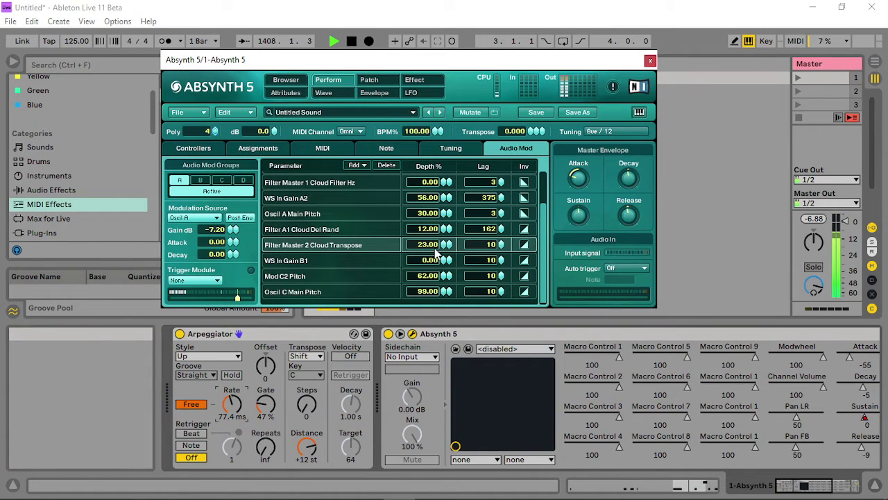
{"action": "mouse_move", "coordinate": [435, 253]}
{"action": "left_mouse_down"}
{"action": "mouse_move", "coordinate": [447, 228]}
{"action": "mouse_move", "coordinate": [450, 248]}
{"action": "left_mouse_up"}
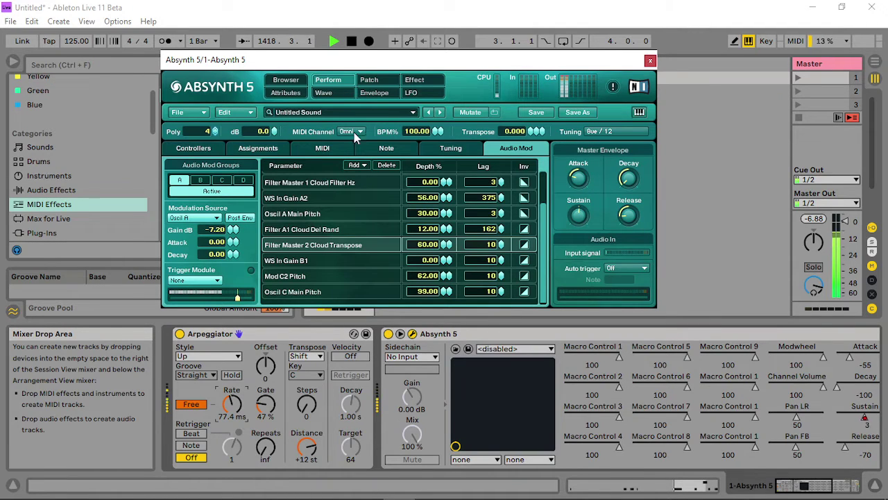
- Set the Filter Master 2 Cloud Transpose depth to 47, and the channel B and C levels to -23.3 dB and -20.3 dB
{"action": "left_click_drag", "start_coordinate": [444, 250], "coordinate": [435, 257]}
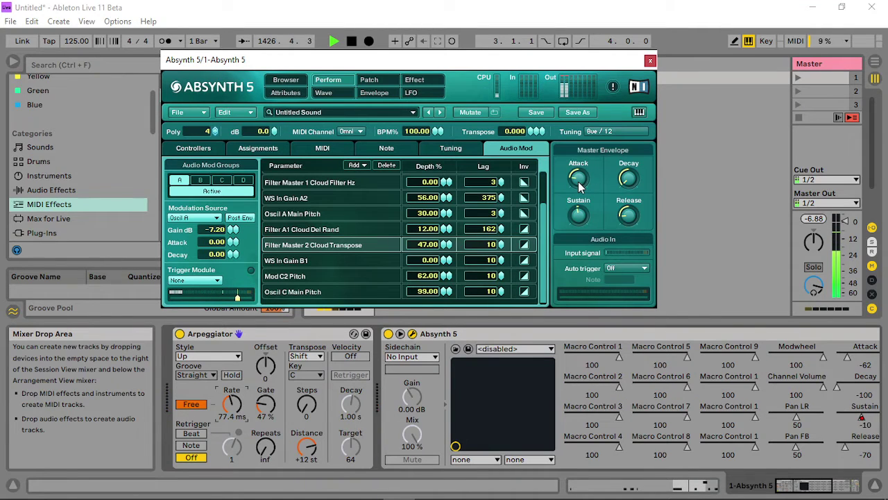
{"action": "left_click", "coordinate": [371, 84]}
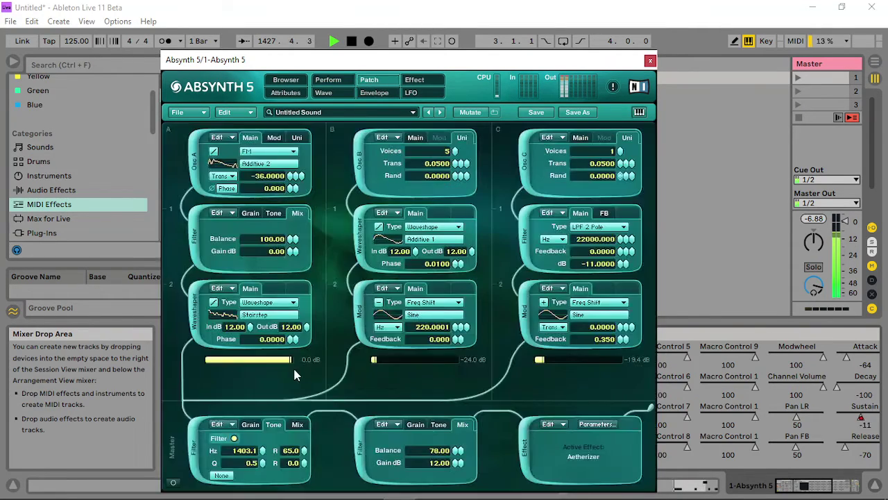
{"action": "mouse_move", "coordinate": [548, 361]}
{"action": "left_mouse_down"}
{"action": "mouse_move", "coordinate": [630, 352]}
{"action": "mouse_move", "coordinate": [586, 343]}
{"action": "mouse_move", "coordinate": [540, 351]}
{"action": "left_mouse_up"}
{"action": "mouse_move", "coordinate": [386, 359]}
{"action": "left_mouse_down"}
{"action": "mouse_move", "coordinate": [490, 363]}
{"action": "mouse_move", "coordinate": [389, 364]}
{"action": "left_mouse_up"}
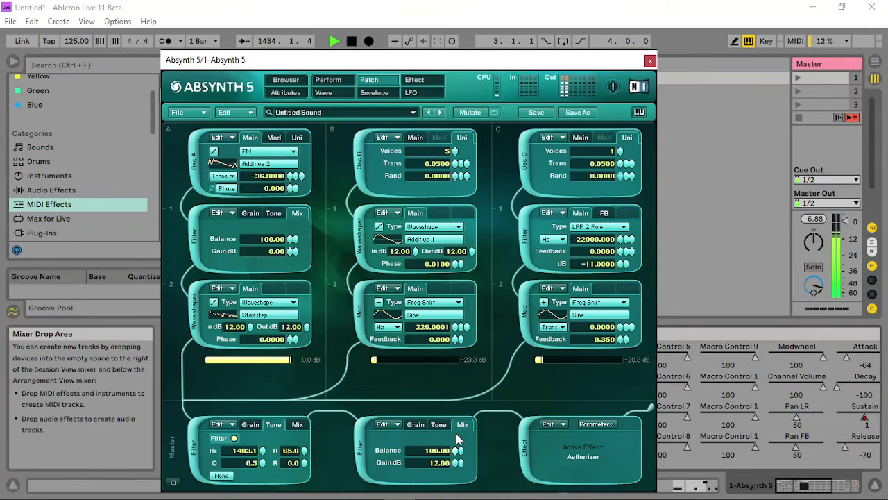
- Adjust the mix balance of the second master filter, trying values such as 29, 44 and 87
{"action": "left_click_drag", "start_coordinate": [458, 450], "coordinate": [458, 471]}
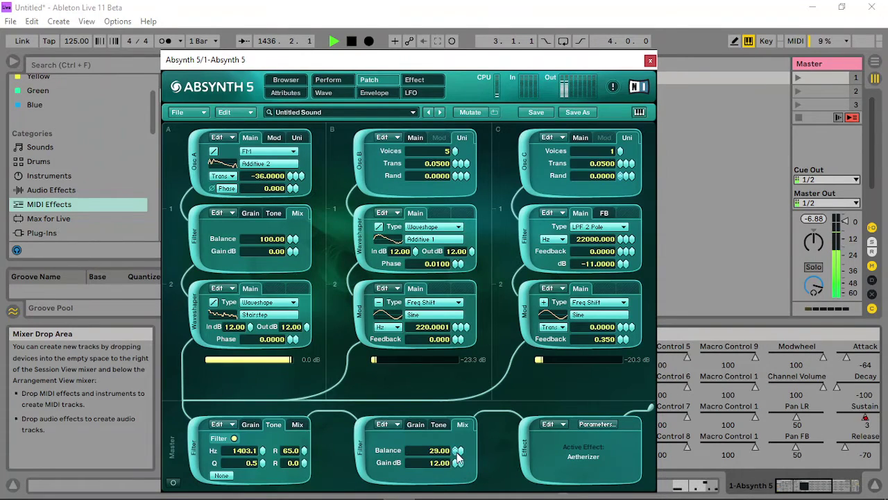
{"action": "left_click_drag", "start_coordinate": [458, 456], "coordinate": [456, 458]}
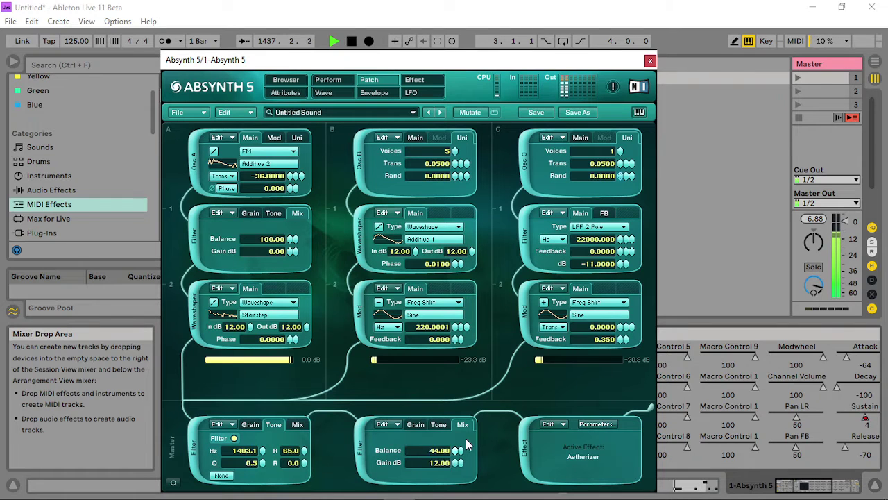
{"action": "right_click", "coordinate": [455, 448]}
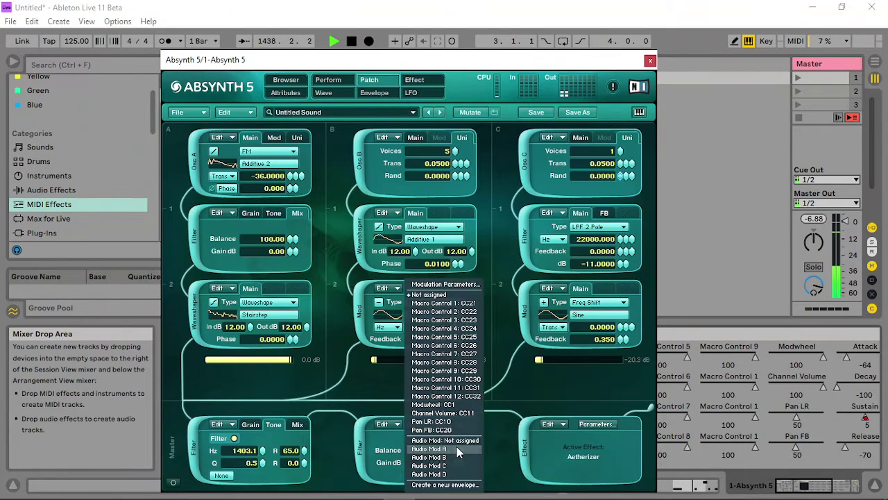
{"action": "left_click", "coordinate": [464, 445]}
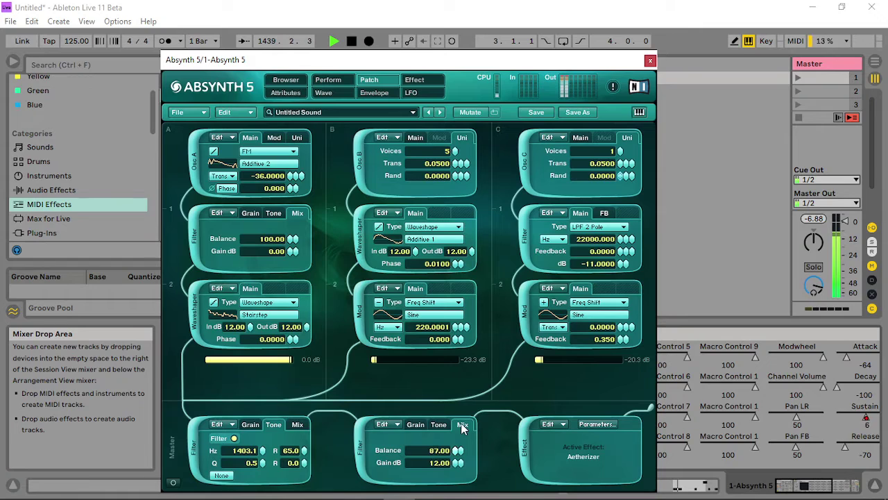
{"action": "left_click_drag", "start_coordinate": [458, 453], "coordinate": [457, 452]}
- Sweep the second master filter's tone frequency, trying 50 Hz and 188.8 Hz
{"action": "left_click", "coordinate": [440, 426]}
{"action": "mouse_move", "coordinate": [430, 454]}
{"action": "left_mouse_down"}
{"action": "mouse_move", "coordinate": [431, 441]}
{"action": "mouse_move", "coordinate": [433, 473]}
{"action": "mouse_move", "coordinate": [430, 466]}
{"action": "left_mouse_up"}
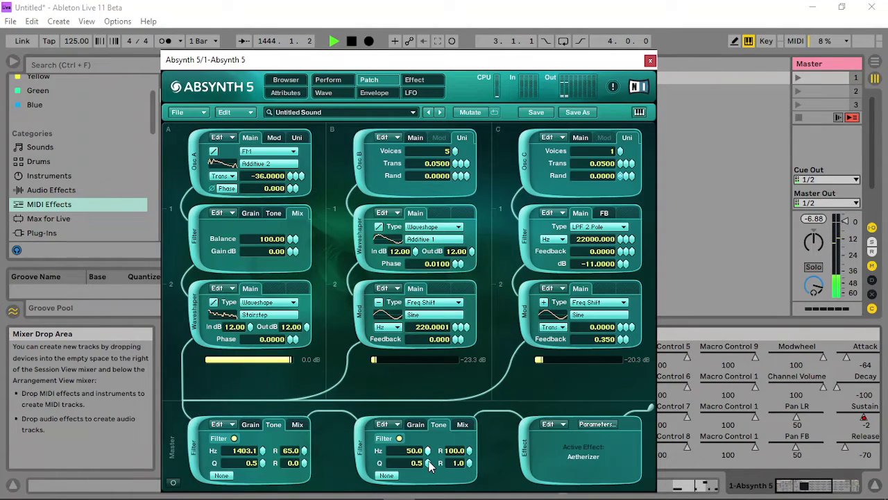
{"action": "left_click", "coordinate": [463, 425]}
{"action": "left_click", "coordinate": [438, 425]}
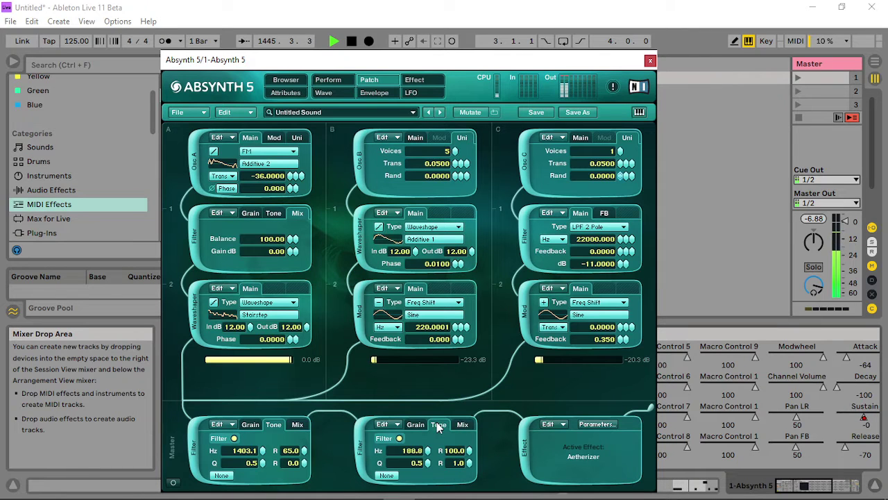
{"action": "mouse_move", "coordinate": [429, 450]}
{"action": "left_mouse_down"}
{"action": "mouse_move", "coordinate": [432, 402]}
{"action": "mouse_move", "coordinate": [432, 445]}
{"action": "left_mouse_up"}
- Invert the Filter Master 2 Cloud Bal modulation with a depth of 86, and set the Filter Master 2 Cloud Transpose depth to 45
{"action": "left_click", "coordinate": [336, 79]}
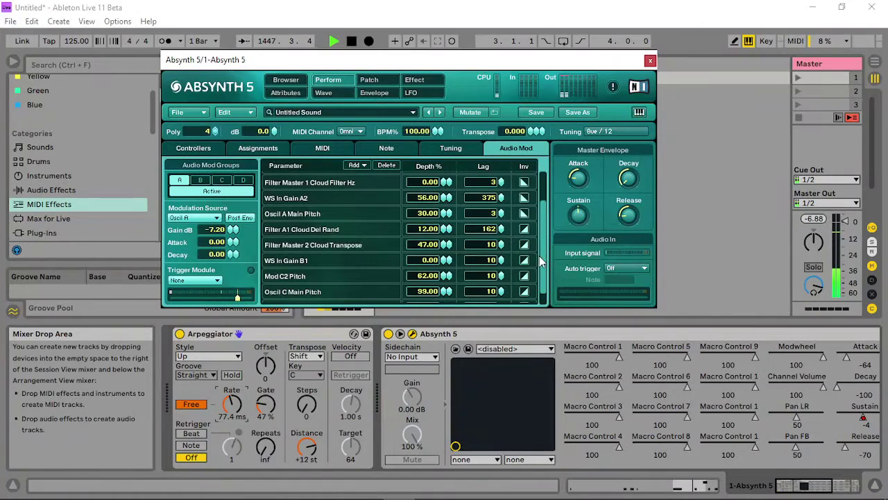
{"action": "scroll", "coordinate": [540, 261], "scroll_direction": "down", "scroll_amount": 1}
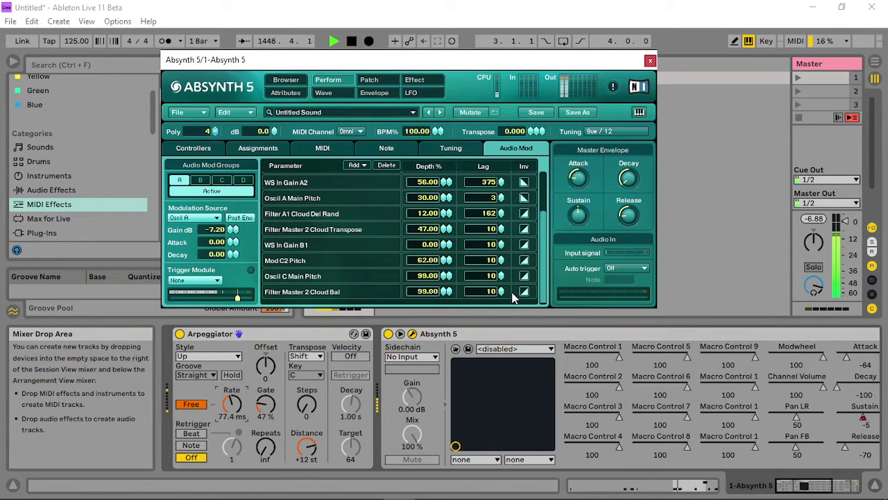
{"action": "left_click_drag", "start_coordinate": [445, 292], "coordinate": [444, 316]}
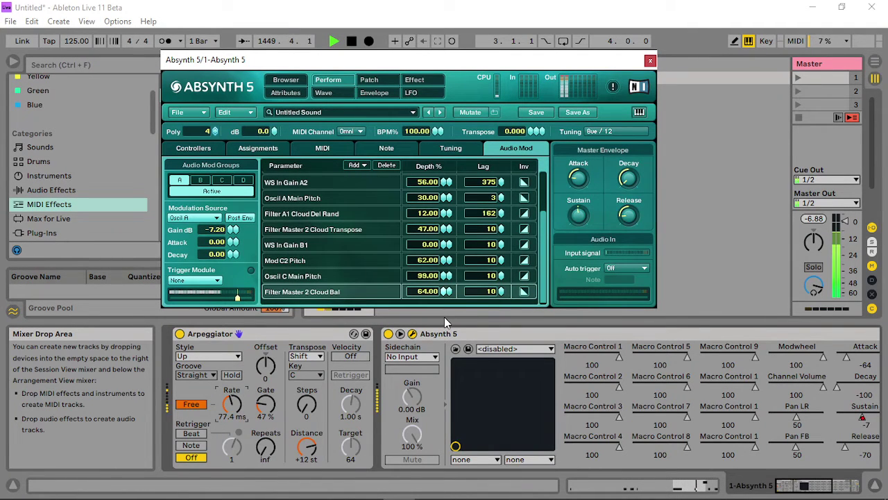
{"action": "left_click_drag", "start_coordinate": [447, 229], "coordinate": [466, 228]}
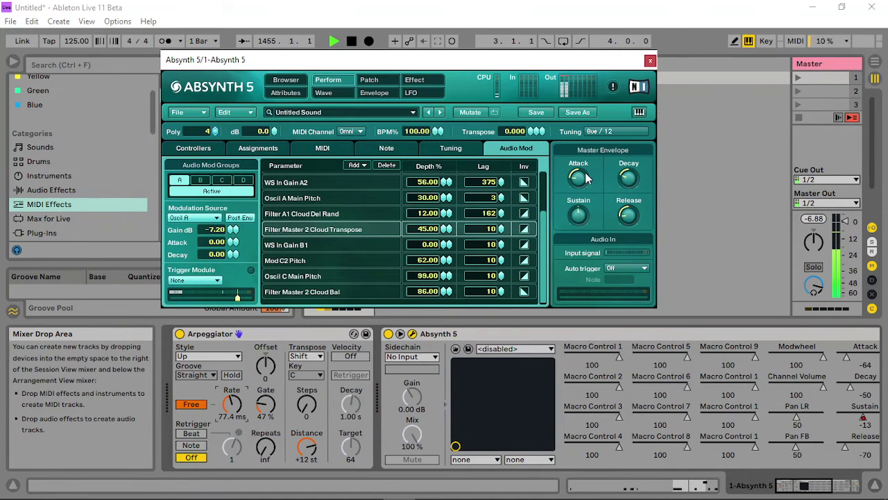
- Set the master envelope's attack to -77 and decay to -50, and close the plug-in window
{"action": "mouse_move", "coordinate": [585, 173]}
{"action": "left_mouse_down"}
{"action": "mouse_move", "coordinate": [583, 195]}
{"action": "mouse_move", "coordinate": [598, 164]}
{"action": "mouse_move", "coordinate": [580, 187]}
{"action": "left_mouse_up"}
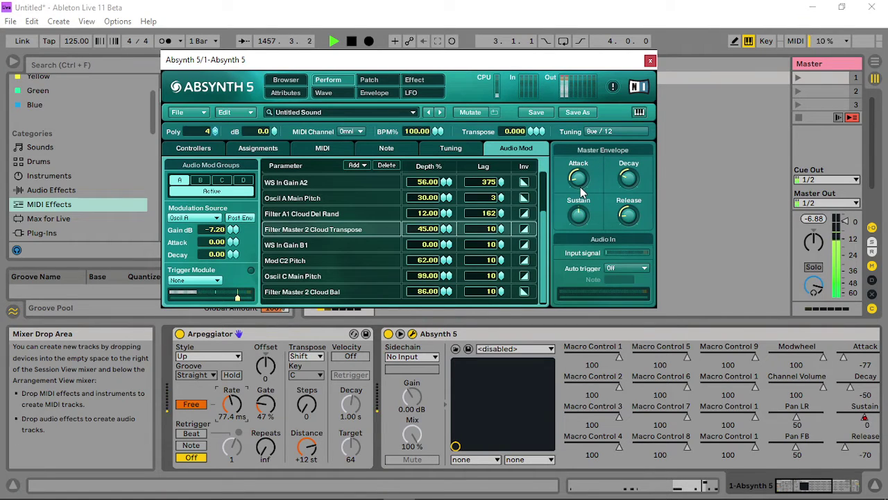
{"action": "left_click", "coordinate": [651, 61]}
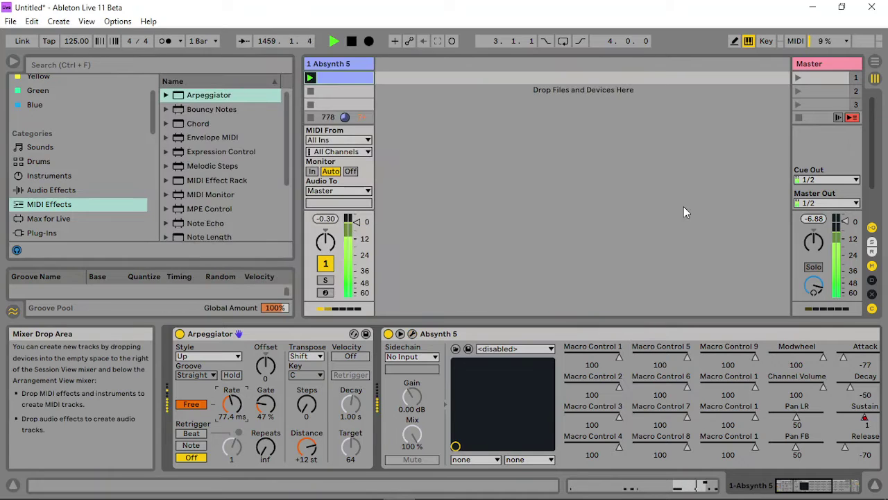
- Show the clip automation of Absynth's Sustain and extend its unlinked envelope loop to 3 bars
{"action": "right_click", "coordinate": [867, 416]}
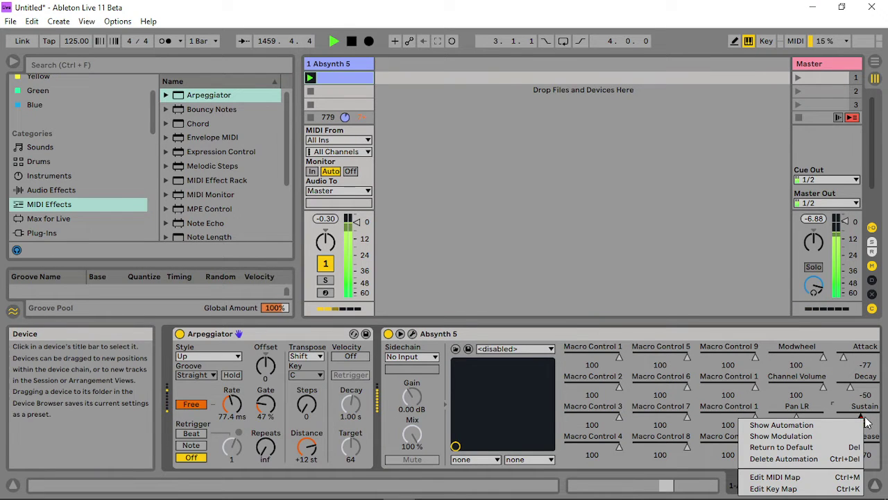
{"action": "left_click", "coordinate": [825, 422]}
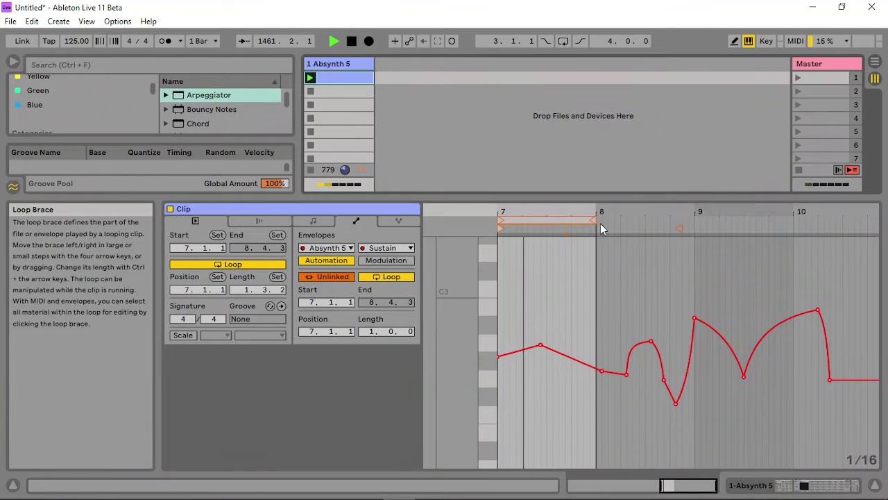
{"action": "left_click_drag", "start_coordinate": [591, 217], "coordinate": [792, 227]}
- Lower the Sustain envelope's bar 9 breakpoints to near the minimum and pull the bar 10 peak down into the end of bar 9
{"action": "left_click", "coordinate": [746, 360]}
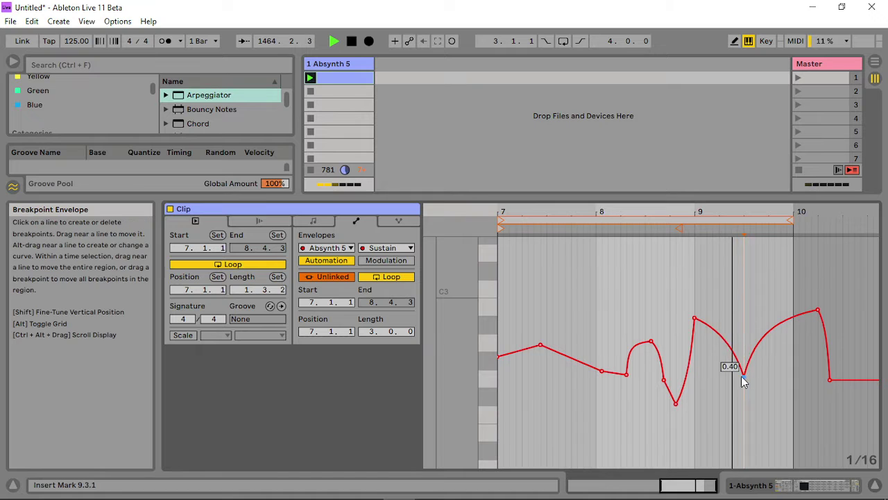
{"action": "left_click_drag", "start_coordinate": [741, 376], "coordinate": [736, 463]}
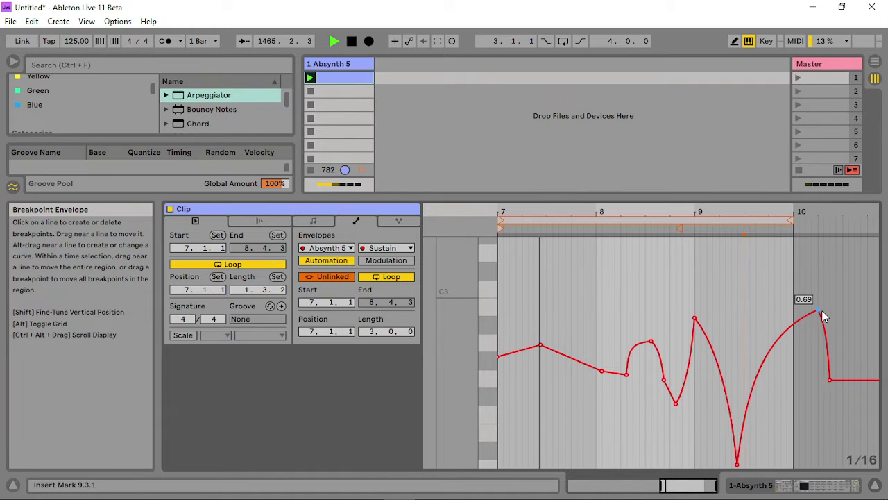
{"action": "left_click_drag", "start_coordinate": [816, 315], "coordinate": [774, 461]}
{"action": "left_click_drag", "start_coordinate": [694, 319], "coordinate": [695, 462]}
- Shape a steep rise to the maximum late in bar 9 of the Sustain envelope, falling back to near the minimum at bar 10
{"action": "right_click", "coordinate": [759, 463]}
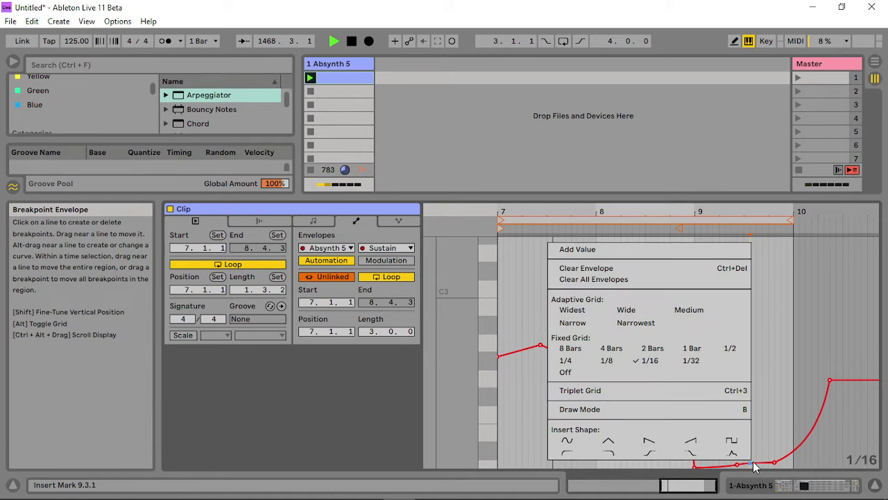
{"action": "left_click", "coordinate": [759, 463]}
{"action": "left_click_drag", "start_coordinate": [761, 463], "coordinate": [774, 239]}
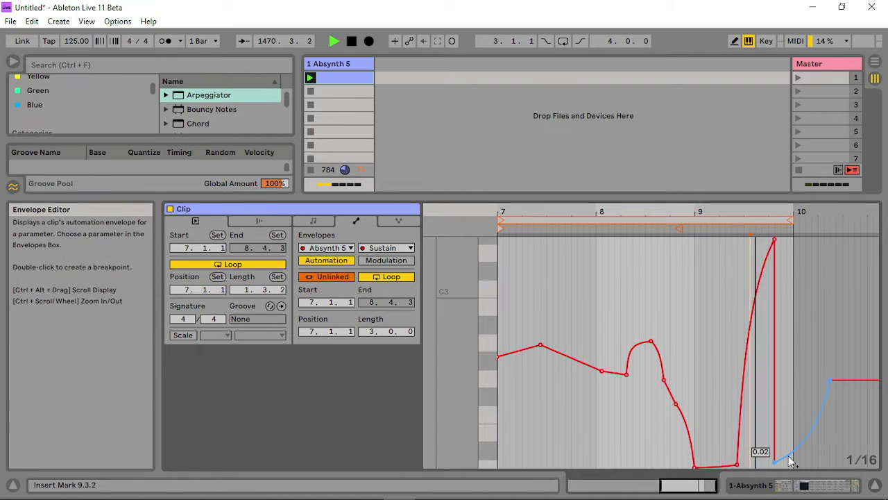
{"action": "left_click_drag", "start_coordinate": [777, 465], "coordinate": [793, 462]}
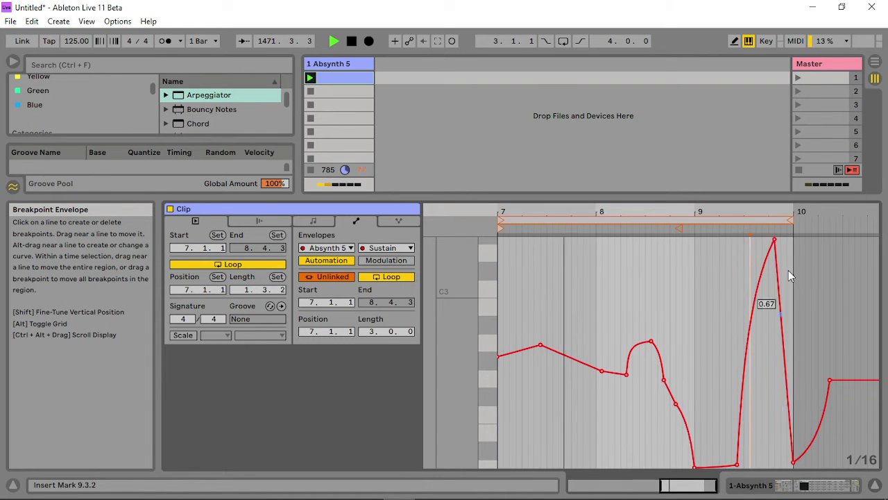
{"action": "mouse_move", "coordinate": [736, 464]}
{"action": "left_mouse_down"}
{"action": "mouse_move", "coordinate": [717, 463]}
{"action": "mouse_move", "coordinate": [725, 462]}
{"action": "left_mouse_up"}
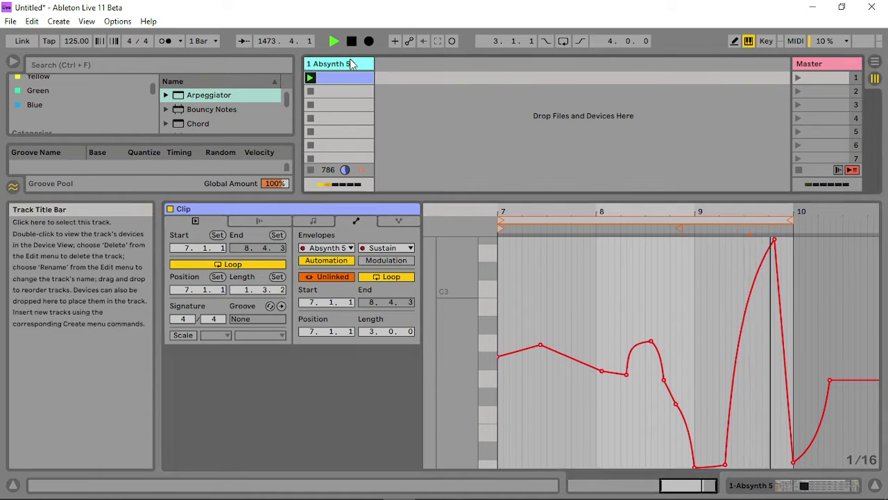
- Return to the Absynth track's devices and set the Arpeggiator's free rate to 86.4 ms
{"action": "left_click", "coordinate": [353, 64]}
{"action": "mouse_move", "coordinate": [231, 404]}
{"action": "left_mouse_down"}
{"action": "mouse_move", "coordinate": [232, 417]}
{"action": "mouse_move", "coordinate": [232, 380]}
{"action": "mouse_move", "coordinate": [231, 399]}
{"action": "left_mouse_up"}
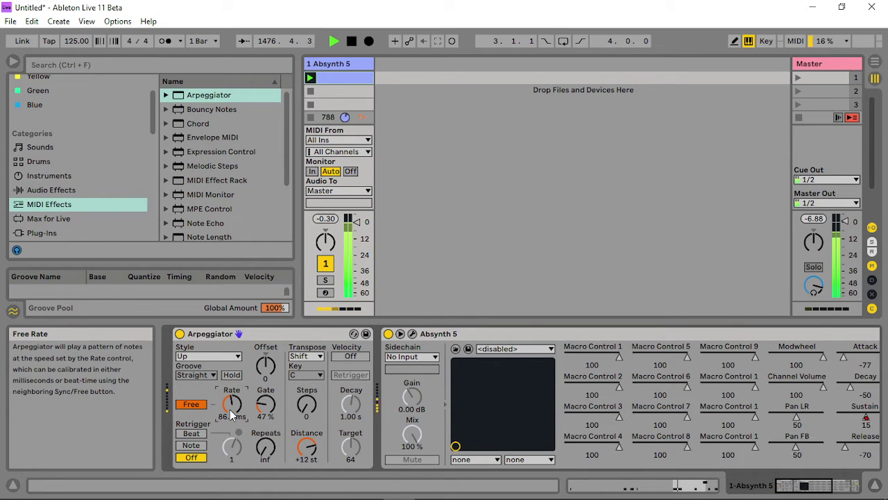
- Reopen the Absynth editor, re-enable the overridden automation, and set the master envelope's attack to -64 and decay to -41
{"action": "left_click", "coordinate": [412, 333]}
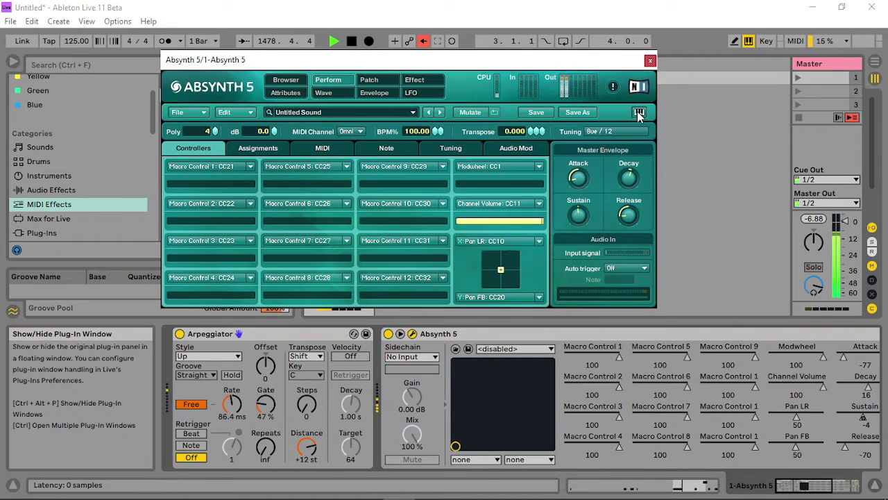
{"action": "left_click", "coordinate": [423, 41]}
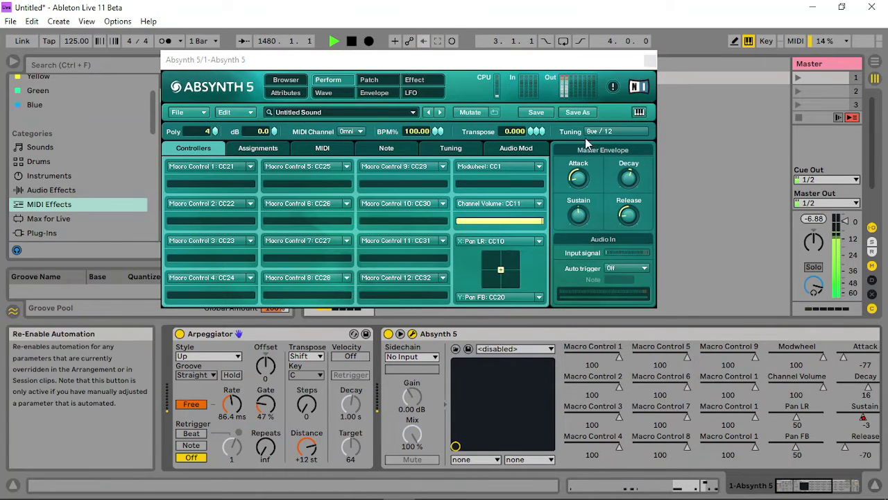
{"action": "left_click", "coordinate": [635, 177]}
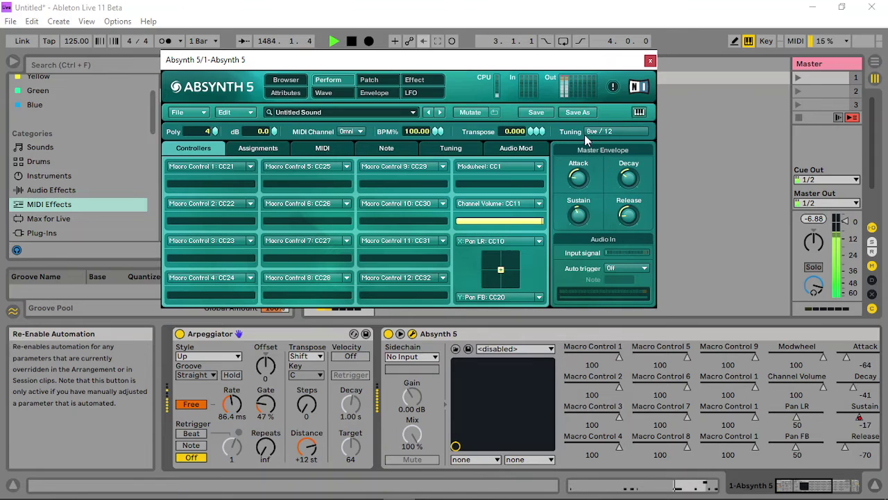
- Set the audio modulation depth of Oscil A Main Pitch to 100
{"action": "left_click", "coordinate": [369, 80]}
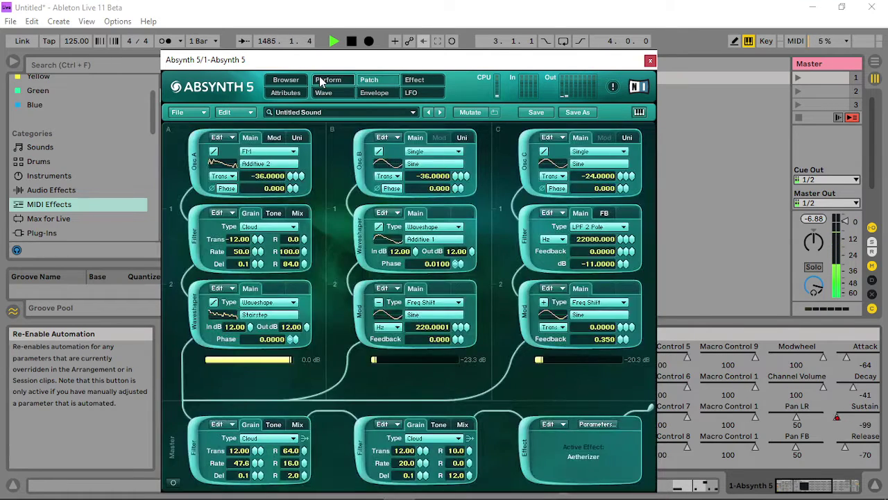
{"action": "left_click", "coordinate": [328, 80]}
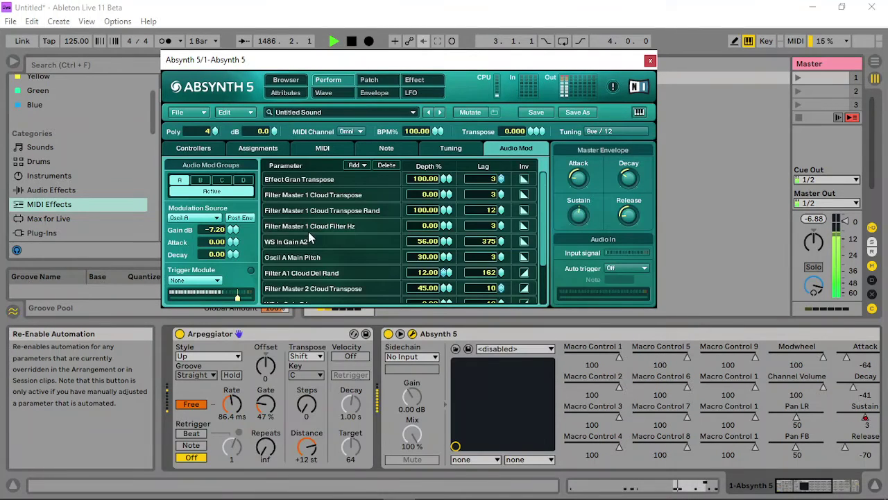
{"action": "left_click_drag", "start_coordinate": [446, 257], "coordinate": [446, 279]}
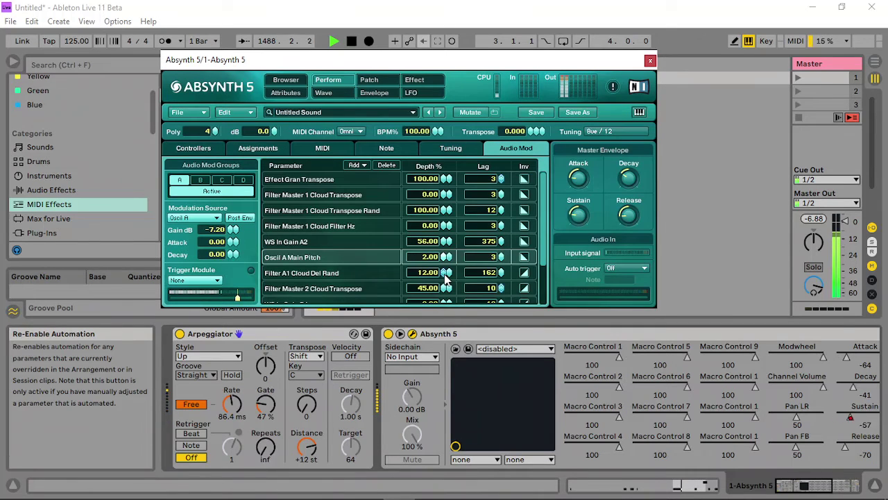
{"action": "left_click_drag", "start_coordinate": [446, 279], "coordinate": [446, 260]}
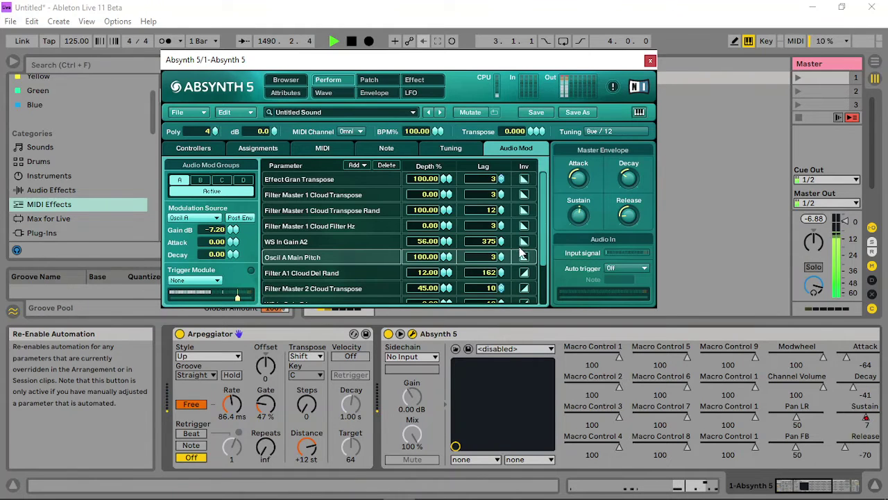
- Set the Filter A1 Cloud Del Rand depth to 26 and the Filter Master 2 Cloud Transpose depth to 83
{"action": "scroll", "coordinate": [544, 246], "scroll_direction": "down", "scroll_amount": 3}
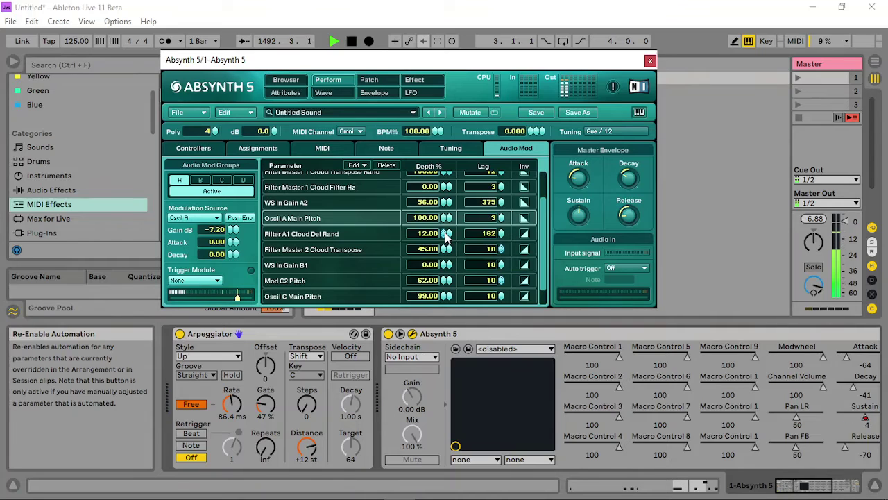
{"action": "mouse_move", "coordinate": [445, 235]}
{"action": "left_mouse_down"}
{"action": "mouse_move", "coordinate": [448, 217]}
{"action": "mouse_move", "coordinate": [450, 262]}
{"action": "mouse_move", "coordinate": [448, 231]}
{"action": "left_mouse_up"}
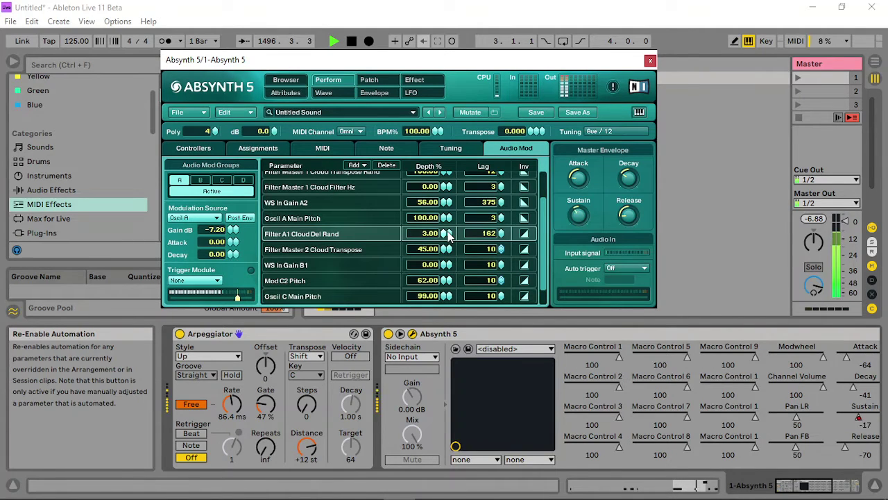
{"action": "left_click", "coordinate": [446, 236]}
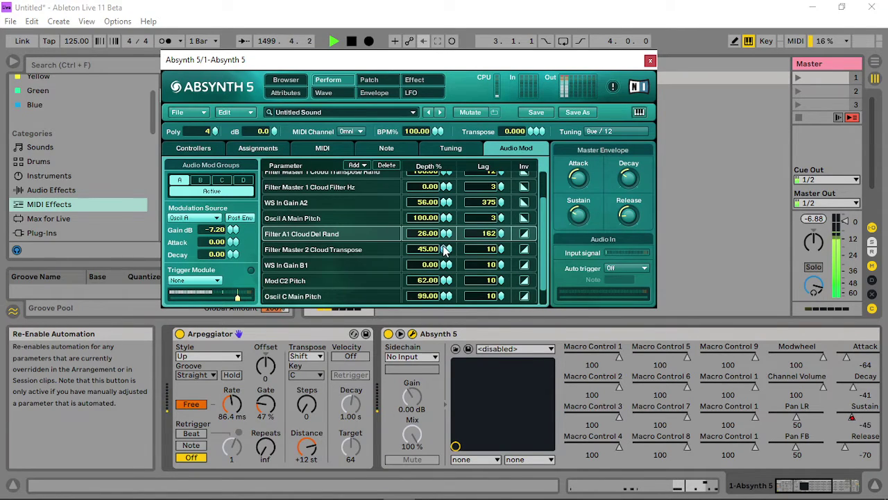
{"action": "left_click_drag", "start_coordinate": [444, 252], "coordinate": [449, 245]}
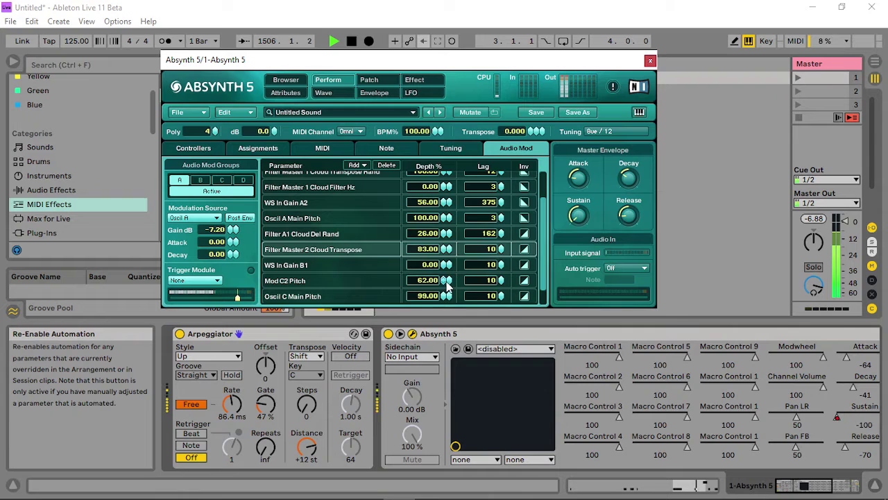
- Set the audio modulation depth of Mod C2 Pitch to 8
{"action": "left_click_drag", "start_coordinate": [447, 284], "coordinate": [449, 345]}
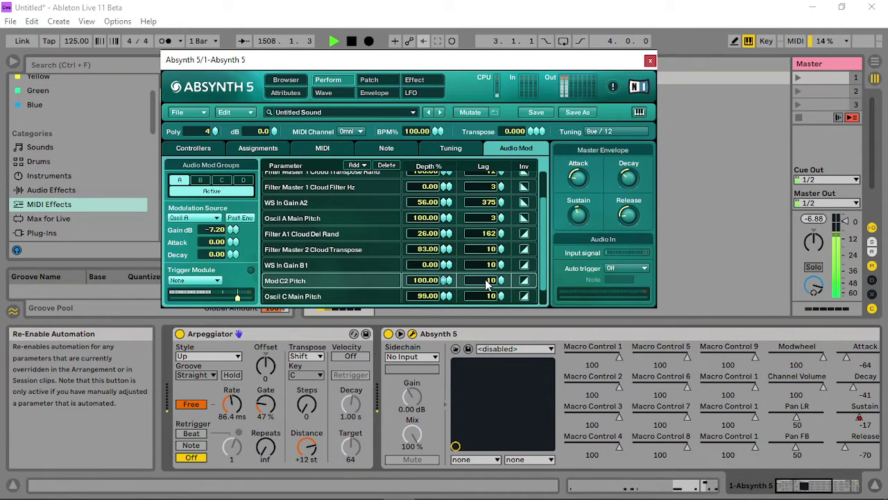
{"action": "scroll", "coordinate": [542, 253], "scroll_direction": "down", "scroll_amount": 1}
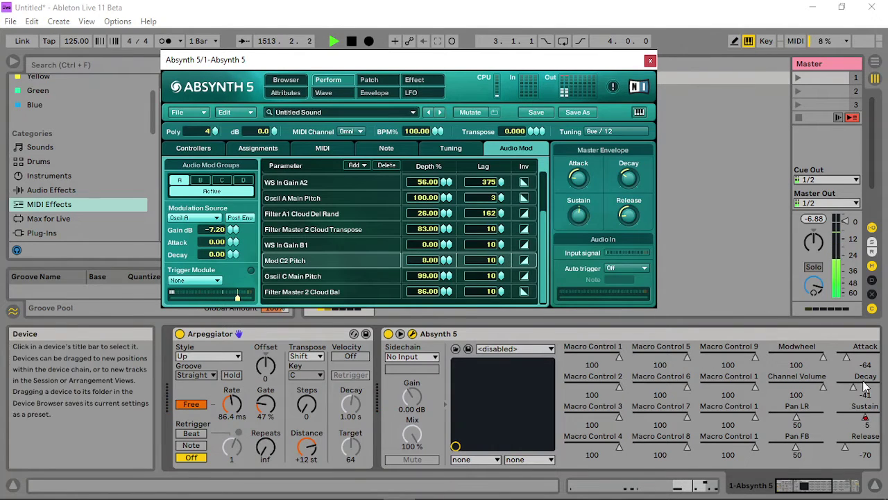
- Show the Sustain automation and reshape it around bar 9, lifting the low points and pulling the peak before bar 10 down
{"action": "right_click", "coordinate": [863, 416]}
{"action": "left_click", "coordinate": [784, 421]}
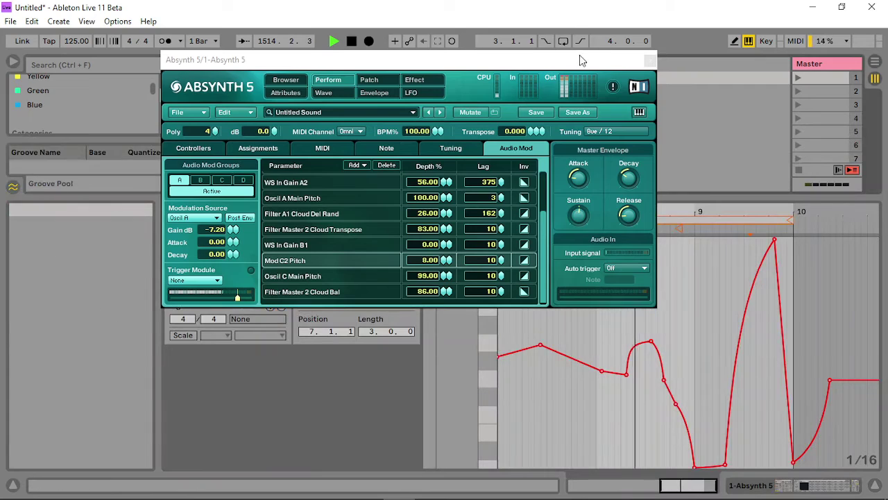
{"action": "left_click_drag", "start_coordinate": [541, 59], "coordinate": [342, 34]}
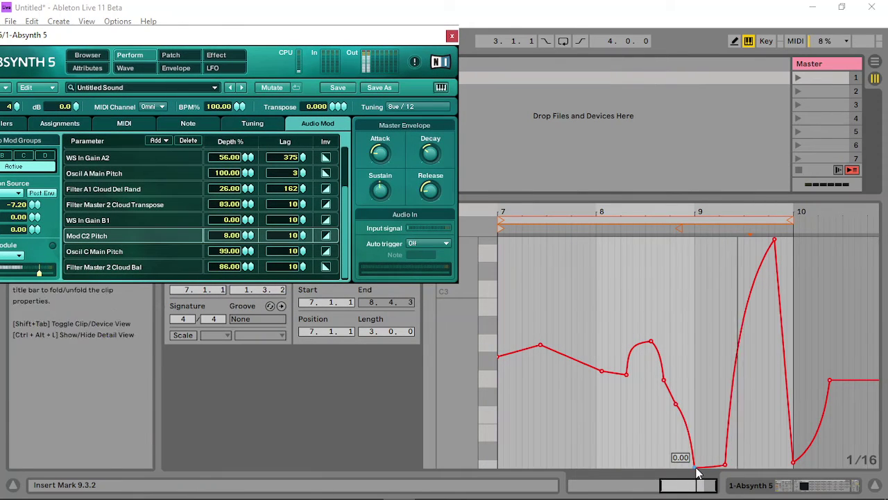
{"action": "left_click_drag", "start_coordinate": [700, 463], "coordinate": [699, 274]}
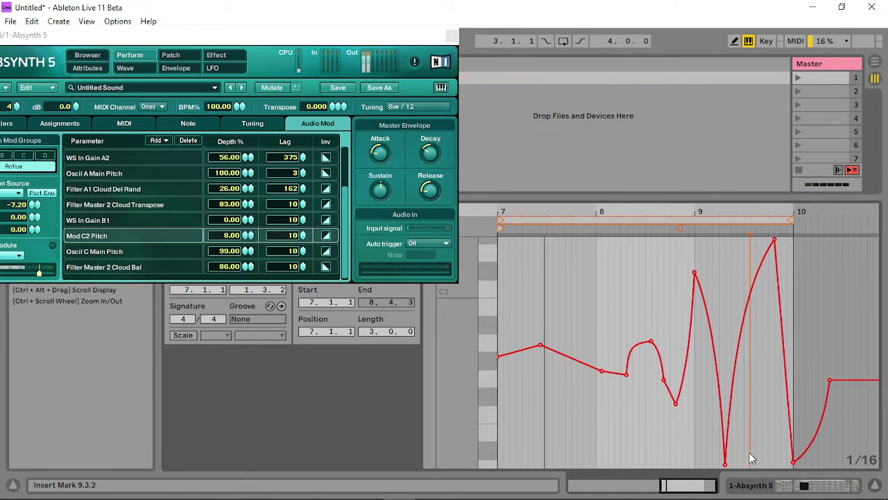
{"action": "left_click_drag", "start_coordinate": [725, 462], "coordinate": [712, 343]}
{"action": "left_click_drag", "start_coordinate": [777, 248], "coordinate": [777, 286]}
{"action": "left_click_drag", "start_coordinate": [793, 462], "coordinate": [780, 333]}
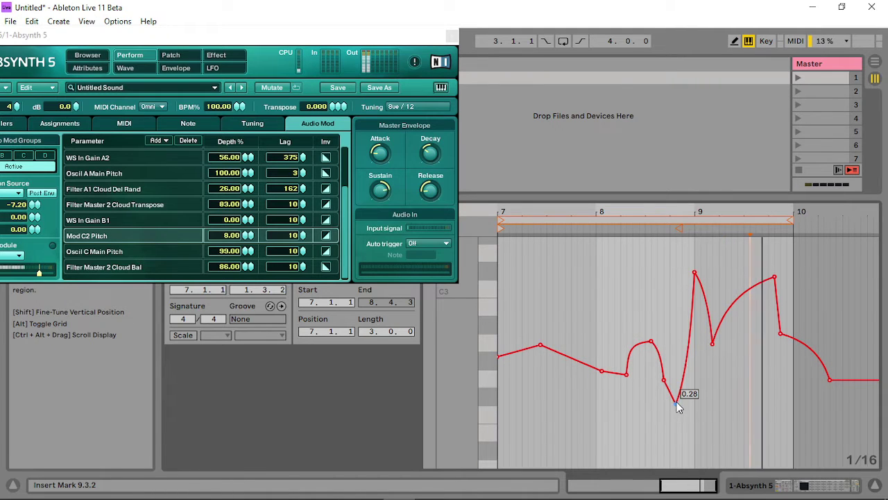
{"action": "left_click_drag", "start_coordinate": [675, 403], "coordinate": [675, 364]}
{"action": "left_click_drag", "start_coordinate": [696, 275], "coordinate": [695, 322]}
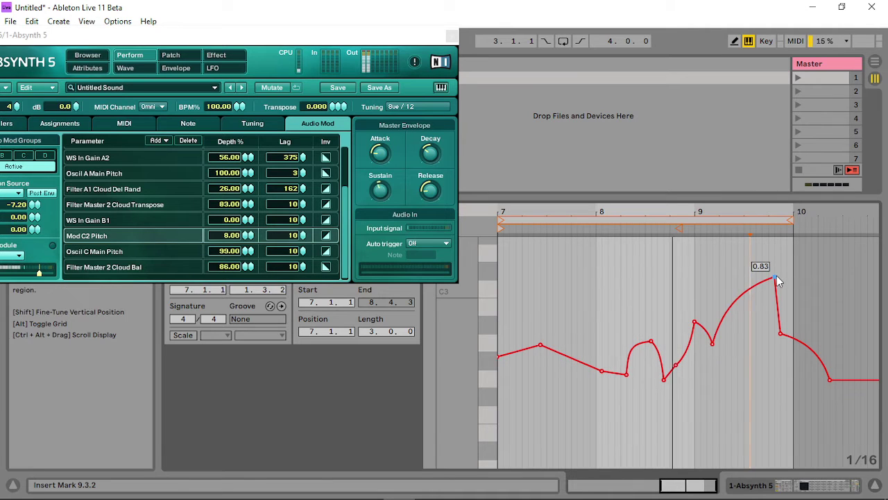
{"action": "left_click_drag", "start_coordinate": [775, 277], "coordinate": [777, 418]}
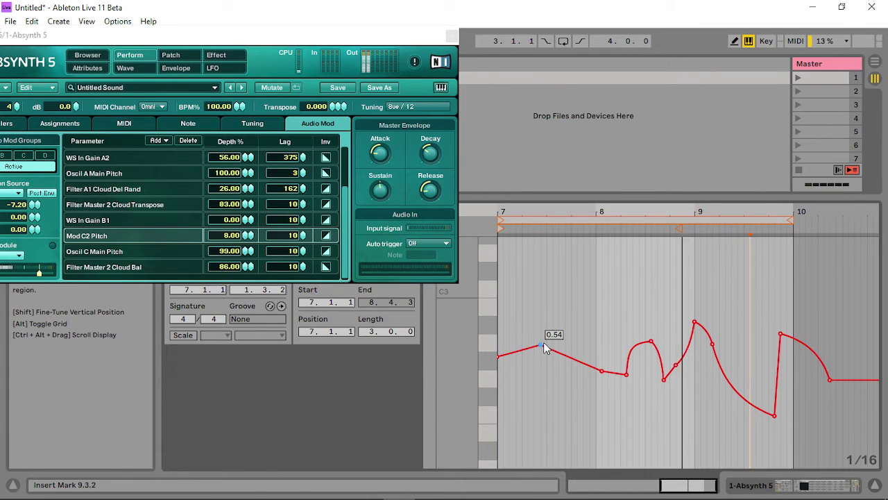
- Smooth the Sustain automation between bars 8 and 10, flattening the hump, raising the dips and setting the bar 9 peak to 0.61
{"action": "left_click_drag", "start_coordinate": [652, 350], "coordinate": [600, 373]}
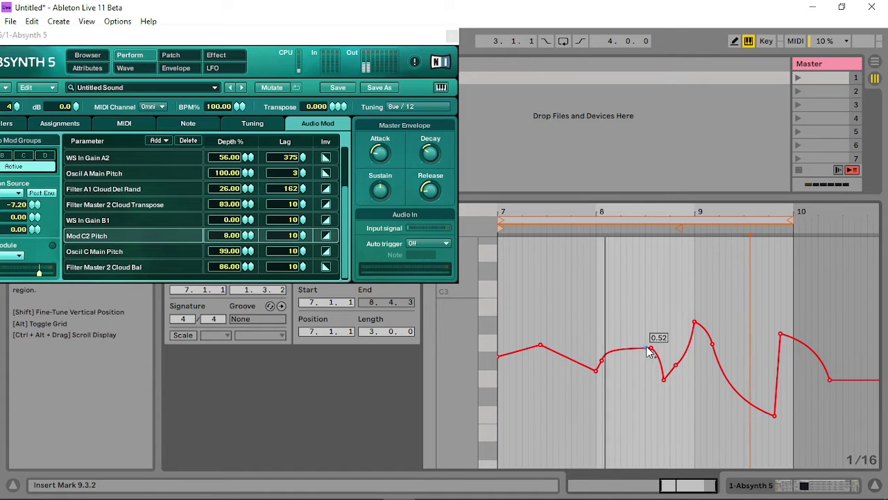
{"action": "left_click_drag", "start_coordinate": [651, 348], "coordinate": [646, 348]}
{"action": "left_click_drag", "start_coordinate": [713, 344], "coordinate": [736, 343]}
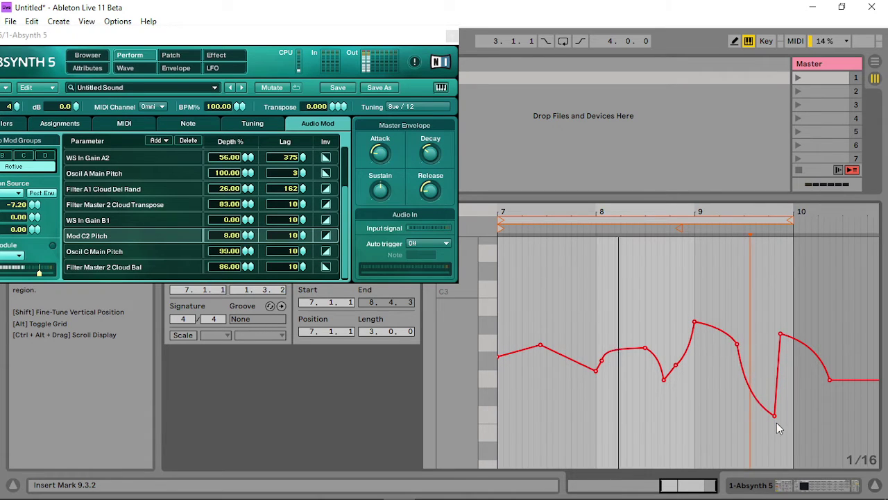
{"action": "left_click_drag", "start_coordinate": [768, 373], "coordinate": [761, 372]}
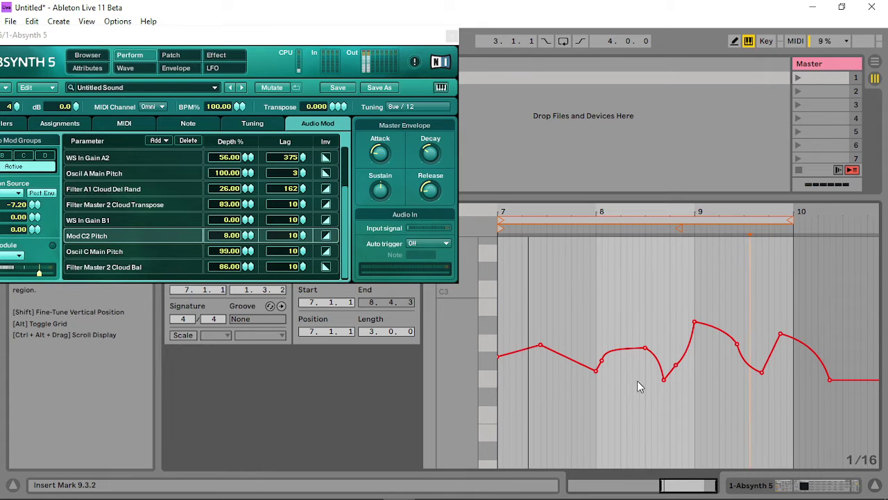
{"action": "left_click_drag", "start_coordinate": [664, 379], "coordinate": [676, 353]}
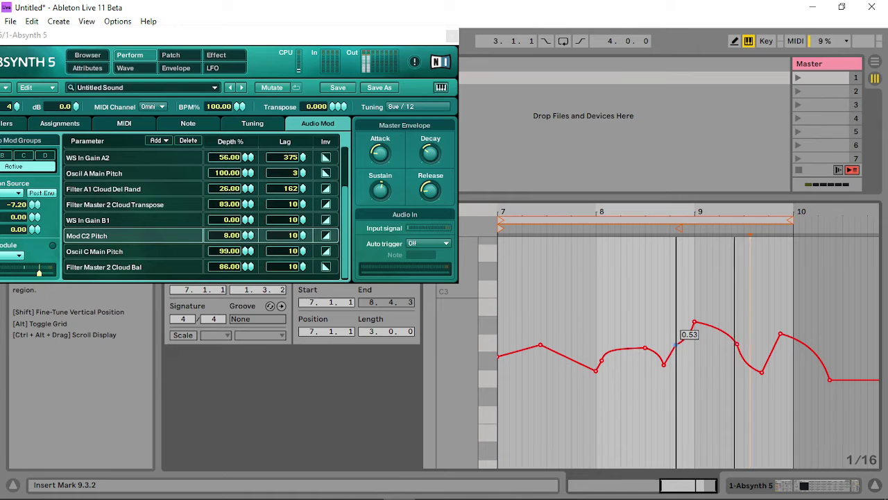
{"action": "left_click_drag", "start_coordinate": [694, 322], "coordinate": [695, 327]}
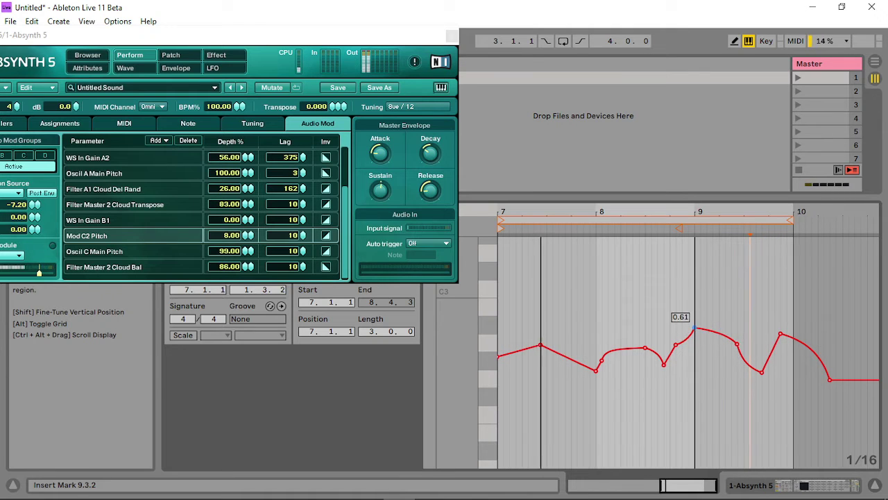
- Uncover the Absynth editor, lower the master envelope's attack close to minimum and readjust its decay and release
{"action": "left_click_drag", "start_coordinate": [308, 35], "coordinate": [434, 38]}
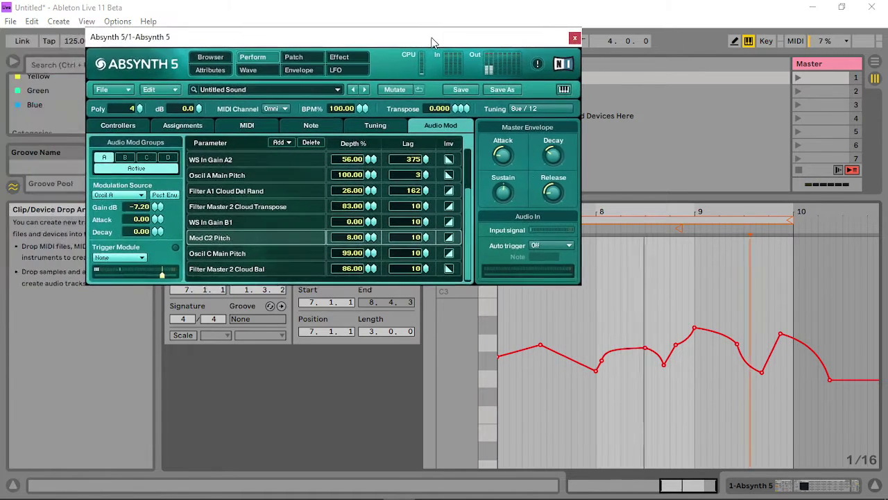
{"action": "left_click_drag", "start_coordinate": [502, 154], "coordinate": [514, 41]}
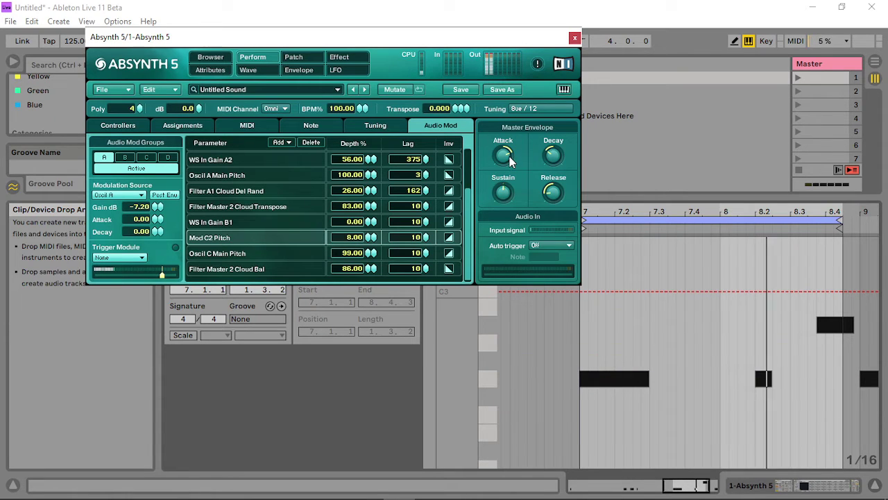
{"action": "left_click_drag", "start_coordinate": [508, 155], "coordinate": [494, 294]}
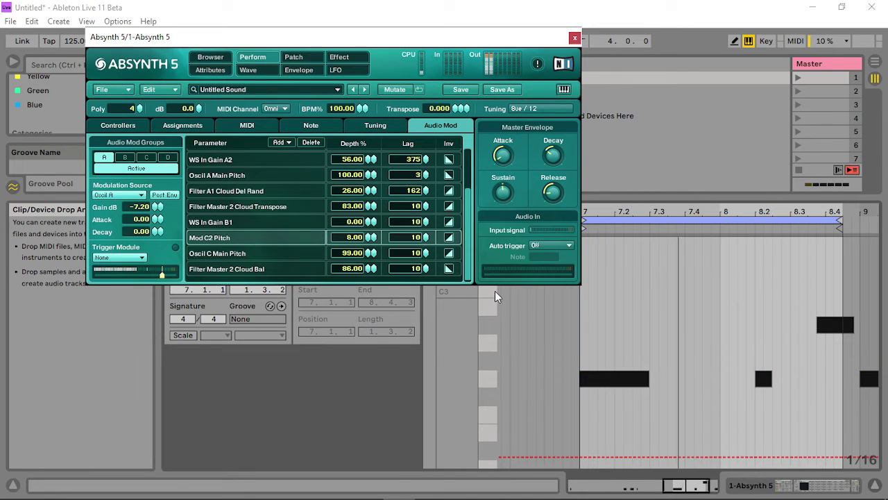
{"action": "left_click_drag", "start_coordinate": [554, 161], "coordinate": [554, 229]}
{"action": "left_click_drag", "start_coordinate": [554, 189], "coordinate": [555, 197]}
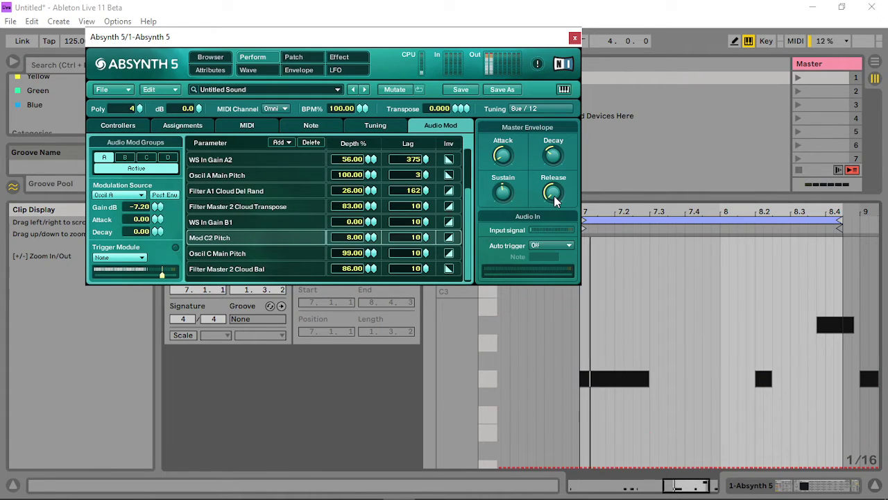
{"action": "left_click_drag", "start_coordinate": [553, 158], "coordinate": [558, 192]}
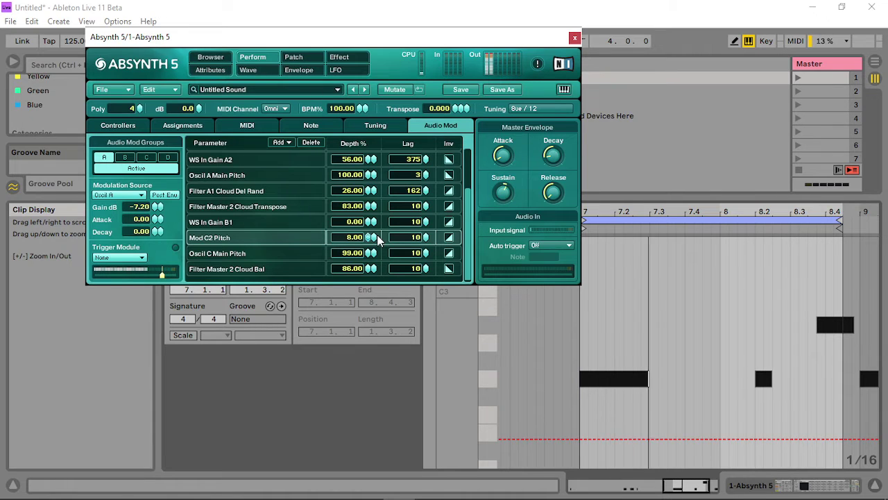
- Set the depths of Mod C2 Pitch to 39, Oscil C Main Pitch to 100 and Filter A1 Cloud Del Rand to 38 with lag 204
{"action": "mouse_move", "coordinate": [378, 240]}
{"action": "left_mouse_down"}
{"action": "mouse_move", "coordinate": [371, 173]}
{"action": "mouse_move", "coordinate": [372, 312]}
{"action": "mouse_move", "coordinate": [382, 239]}
{"action": "left_mouse_up"}
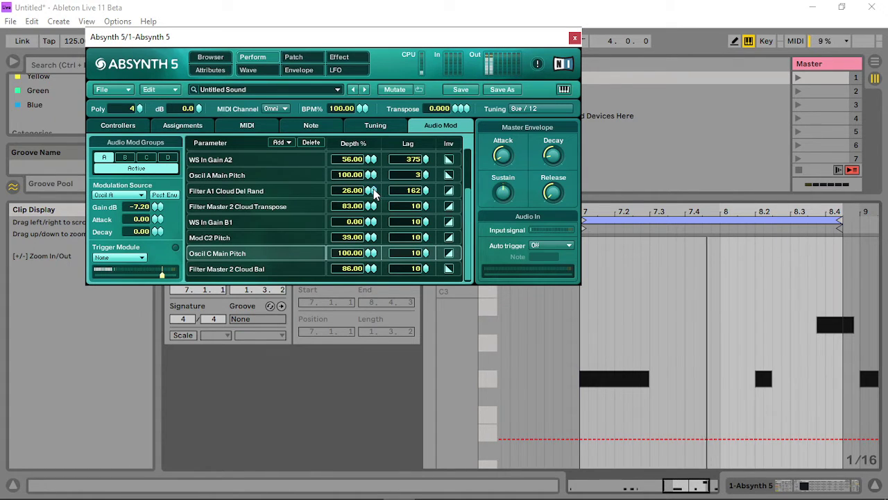
{"action": "left_click_drag", "start_coordinate": [374, 194], "coordinate": [377, 87]}
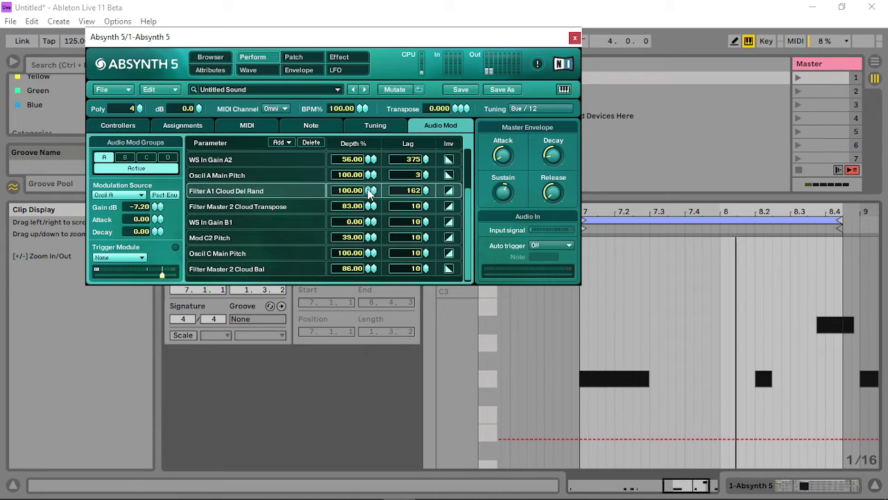
{"action": "left_click_drag", "start_coordinate": [426, 191], "coordinate": [438, 337]}
{"action": "left_click_drag", "start_coordinate": [426, 193], "coordinate": [423, 142]}
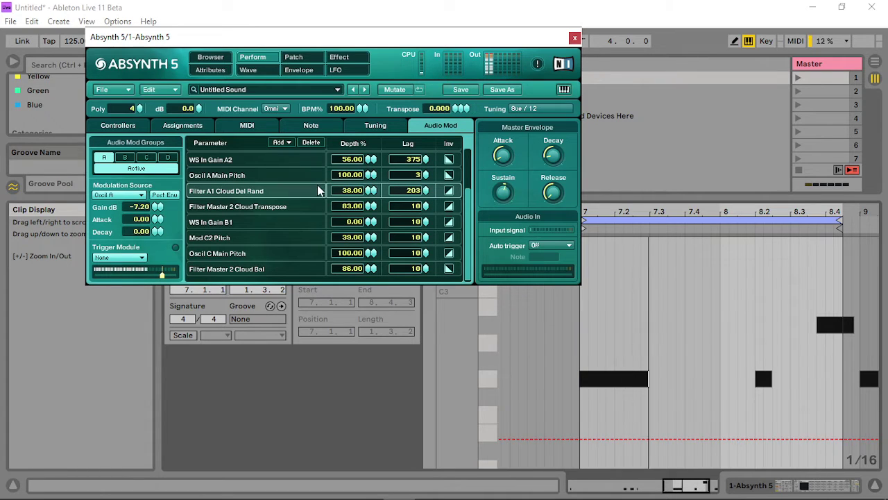
- Set the WS In Gain A2 depth to 53 and invert the modulation of Filter A1 Cloud Del Rand and Filter Master 2 Cloud Transpose
{"action": "left_click_drag", "start_coordinate": [372, 175], "coordinate": [367, 90]}
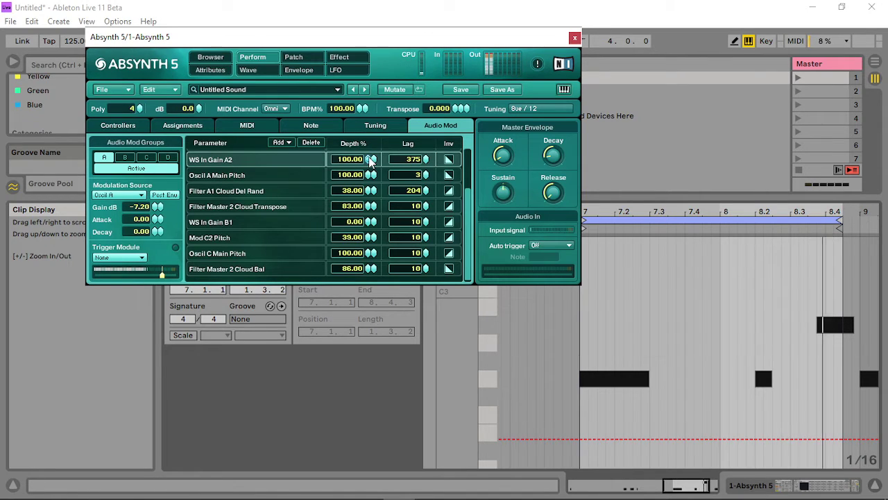
{"action": "left_click_drag", "start_coordinate": [369, 159], "coordinate": [369, 217]}
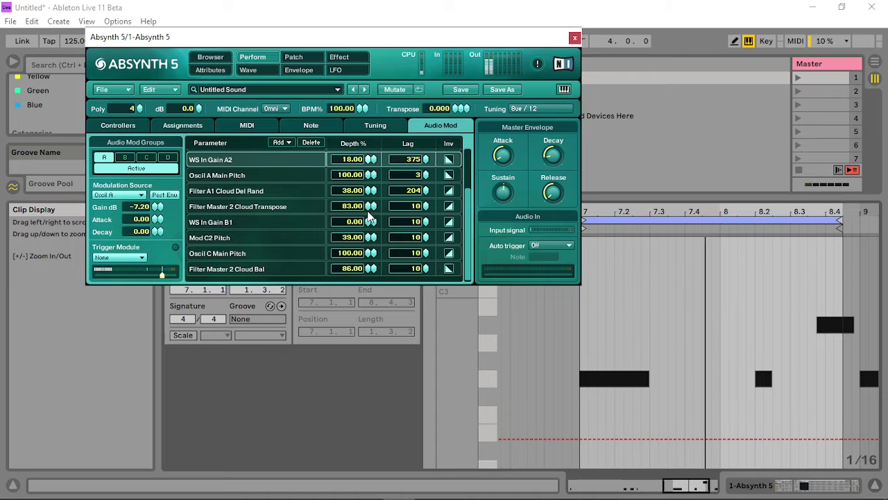
{"action": "left_click_drag", "start_coordinate": [370, 160], "coordinate": [378, 143]}
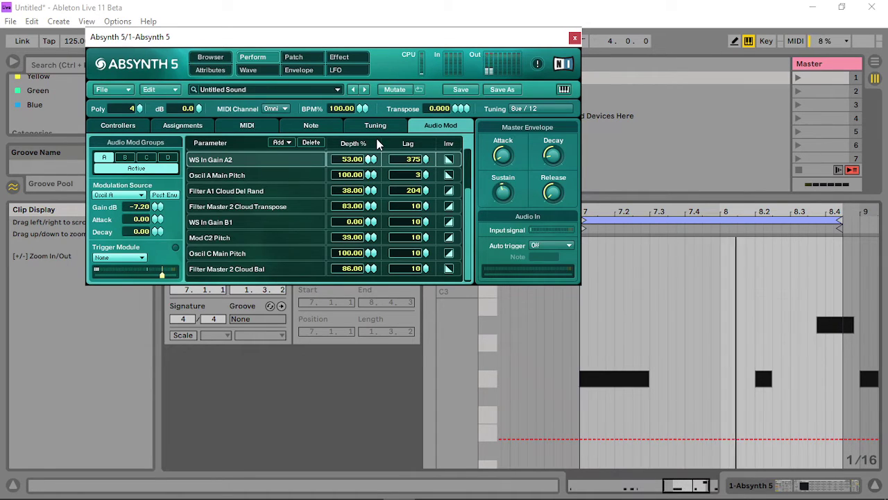
{"action": "left_click", "coordinate": [449, 195]}
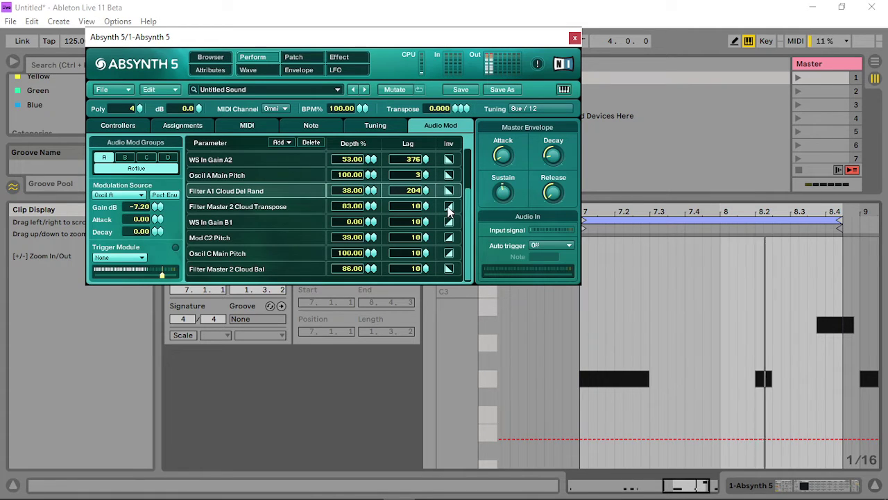
{"action": "left_click", "coordinate": [448, 206]}
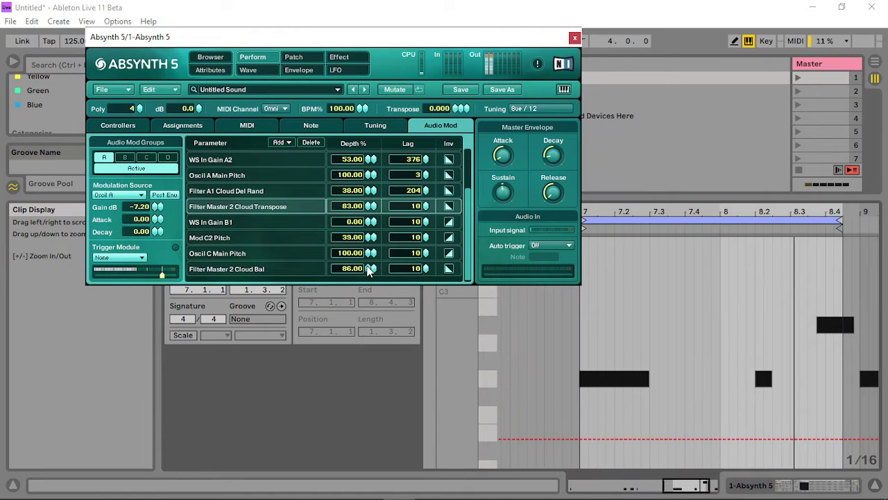
- Set the depths of Filter Master 2 Cloud Bal to 64, Oscil C Main Pitch to 27, Mod C2 Pitch to 50 and WS In Gain B1 to 3
{"action": "left_click_drag", "start_coordinate": [368, 271], "coordinate": [372, 244]}
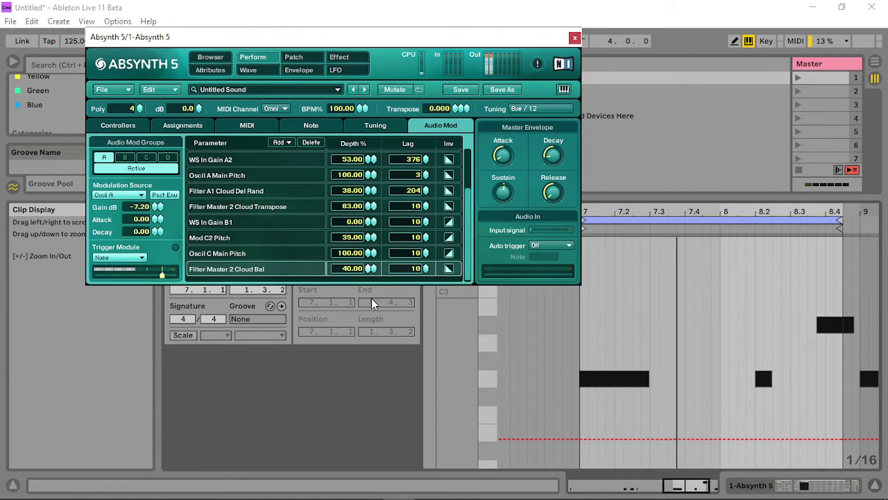
{"action": "mouse_move", "coordinate": [371, 300]}
{"action": "left_mouse_down"}
{"action": "mouse_move", "coordinate": [371, 314]}
{"action": "mouse_move", "coordinate": [369, 279]}
{"action": "mouse_move", "coordinate": [370, 301]}
{"action": "left_mouse_up"}
{"action": "left_click", "coordinate": [372, 258]}
{"action": "left_click_drag", "start_coordinate": [364, 236], "coordinate": [379, 176]}
{"action": "left_click_drag", "start_coordinate": [370, 220], "coordinate": [366, 240]}
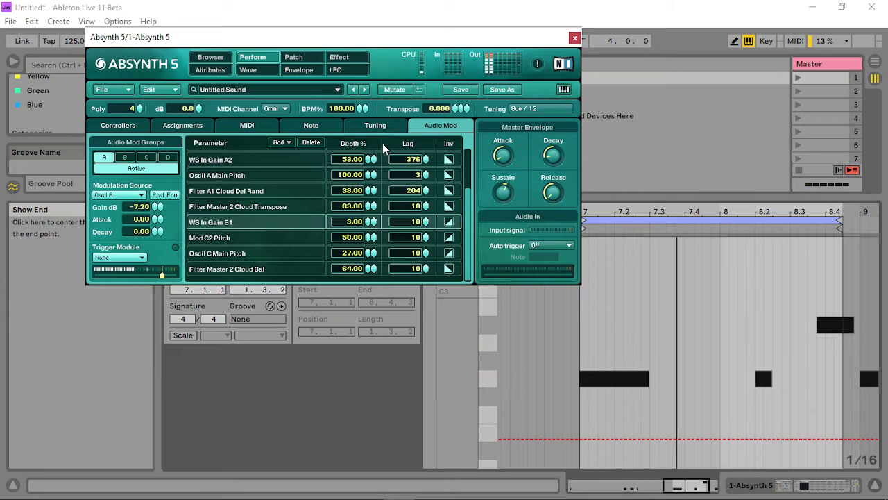
- Set WS In Gain A2 to depth 61 with lag 269, and the Effect Gran Transpose depth to 100
{"action": "mouse_move", "coordinate": [371, 159]}
{"action": "left_mouse_down"}
{"action": "mouse_move", "coordinate": [370, 133]}
{"action": "mouse_move", "coordinate": [368, 172]}
{"action": "left_mouse_up"}
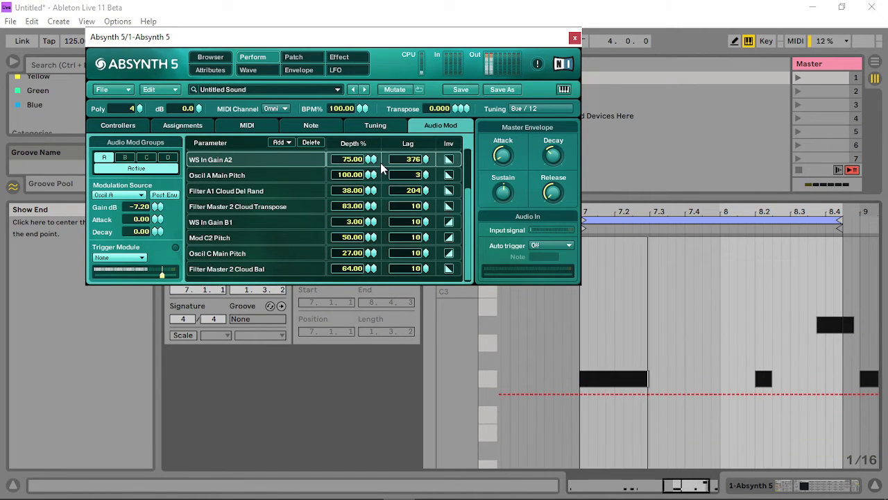
{"action": "left_click_drag", "start_coordinate": [368, 167], "coordinate": [455, 377]}
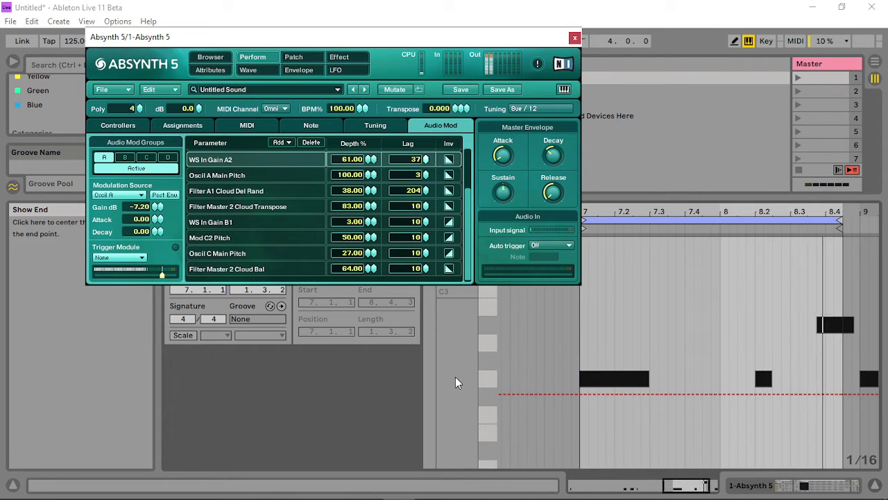
{"action": "scroll", "coordinate": [467, 196], "scroll_direction": "up", "scroll_amount": 2}
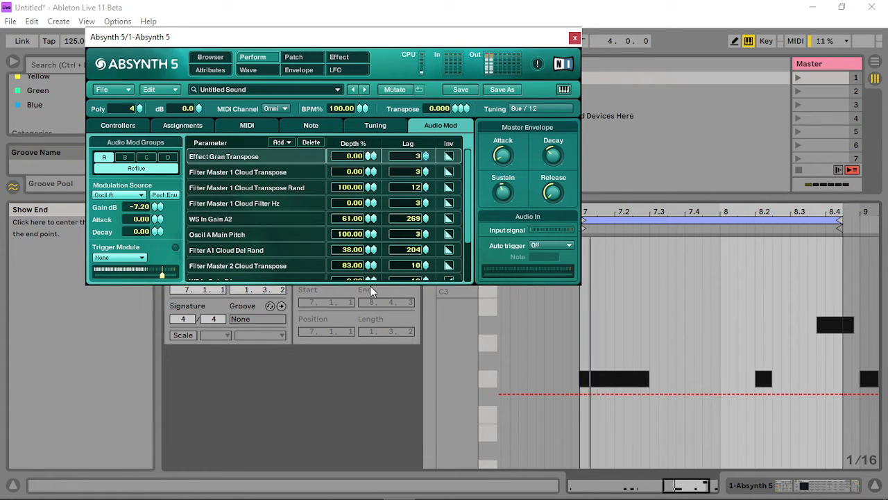
{"action": "left_click_drag", "start_coordinate": [355, 156], "coordinate": [359, 128]}
{"action": "left_click", "coordinate": [371, 179]}
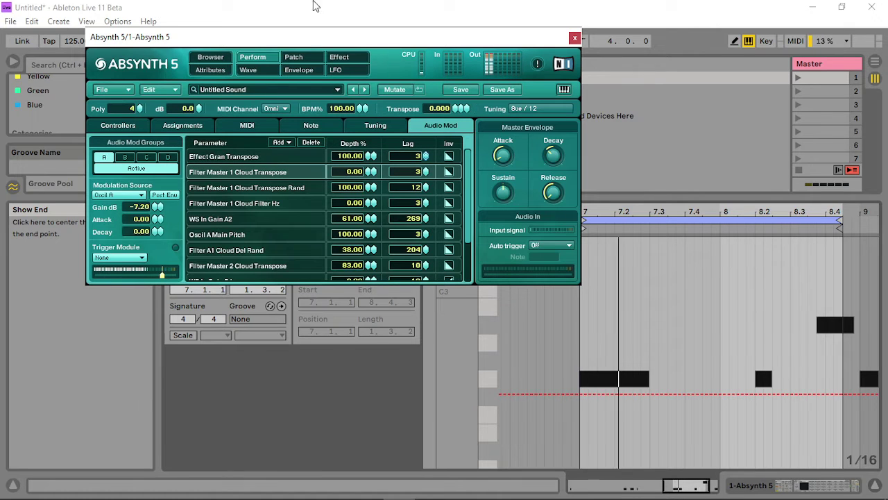
- In the patch, set the second master filter's balance to 85 and the first master filter's tone frequency to 936.5 Hz
{"action": "left_click", "coordinate": [295, 57]}
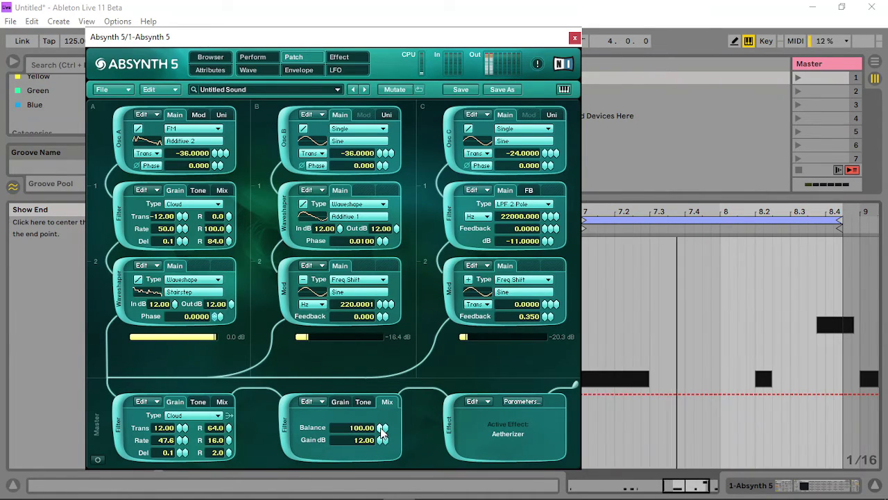
{"action": "left_click_drag", "start_coordinate": [379, 431], "coordinate": [387, 383]}
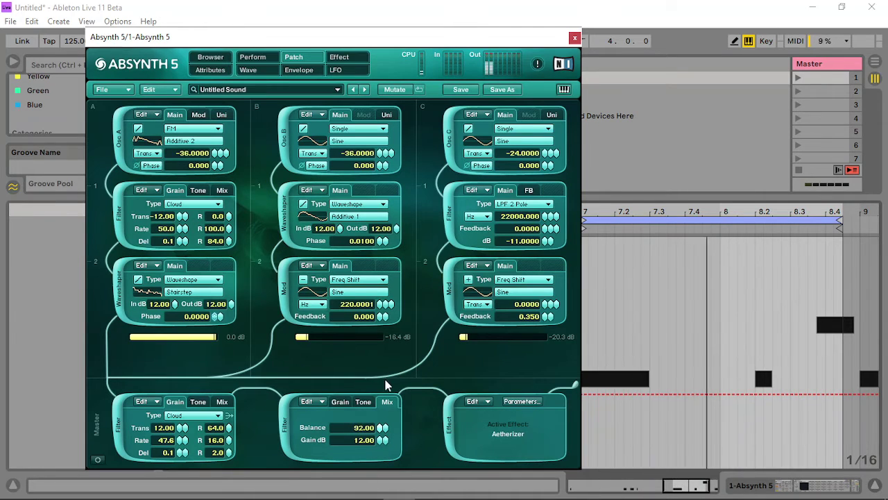
{"action": "left_click", "coordinate": [198, 401]}
{"action": "mouse_move", "coordinate": [187, 429]}
{"action": "left_mouse_down"}
{"action": "mouse_move", "coordinate": [177, 444]}
{"action": "mouse_move", "coordinate": [202, 434]}
{"action": "left_mouse_up"}
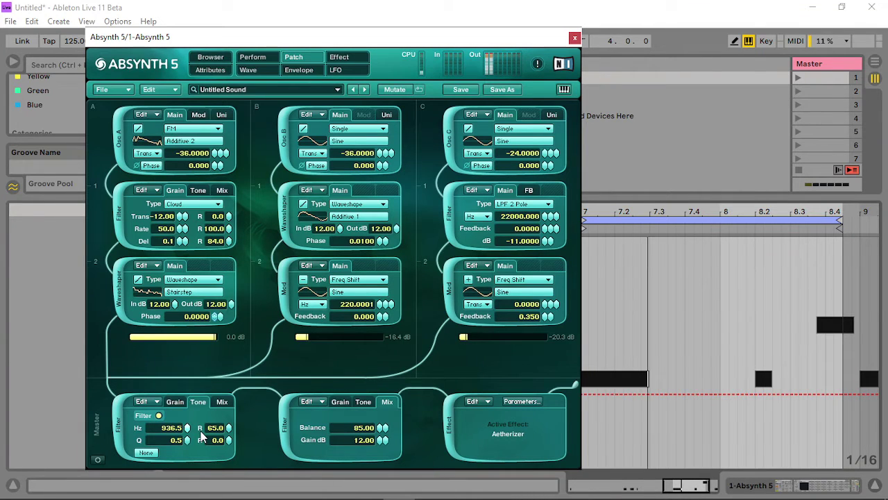
- Set the random amount of the first master filter's tone frequency to 15
{"action": "left_click", "coordinate": [221, 402]}
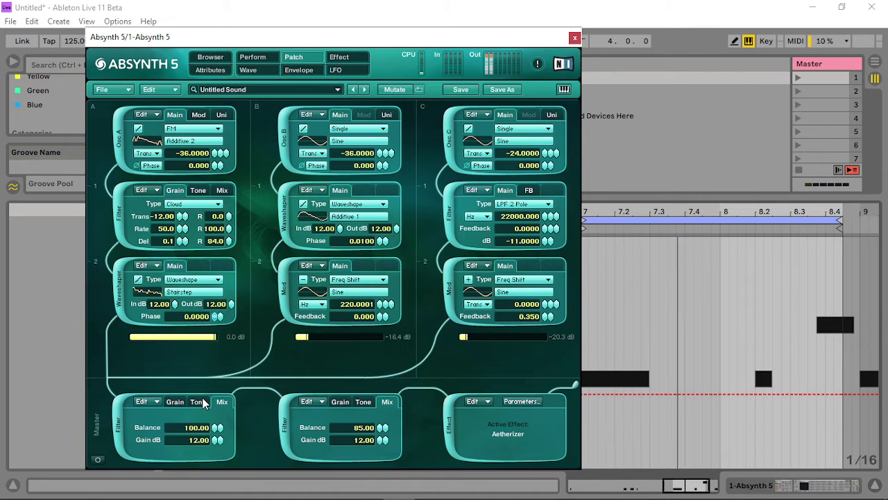
{"action": "left_click", "coordinate": [202, 401]}
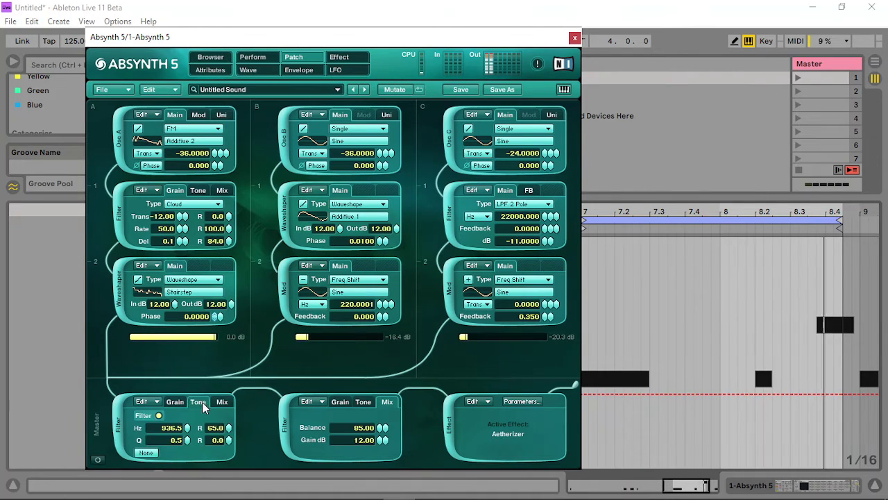
{"action": "left_click_drag", "start_coordinate": [229, 423], "coordinate": [226, 471]}
{"action": "left_click_drag", "start_coordinate": [229, 431], "coordinate": [232, 425]}
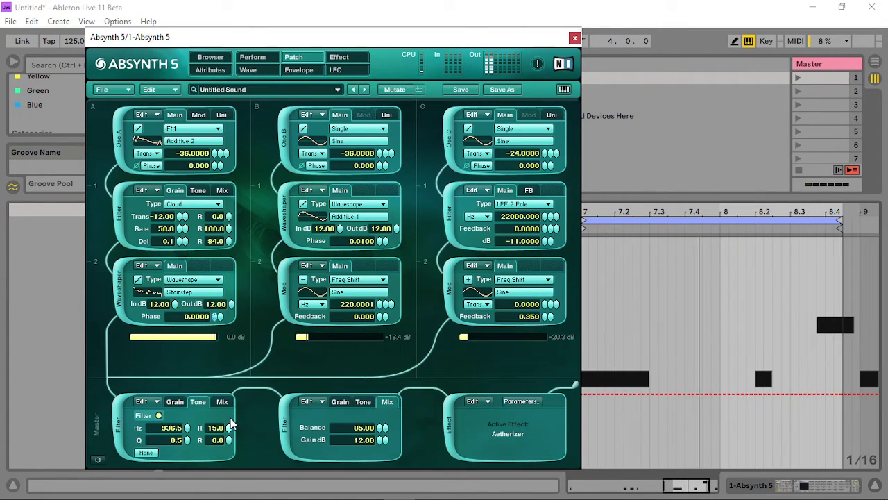
- In the second master filter, set the grain rate to 20 and the tone filter frequency to 2690.9 Hz
{"action": "left_click", "coordinate": [340, 401]}
{"action": "left_click_drag", "start_coordinate": [350, 439], "coordinate": [348, 485]}
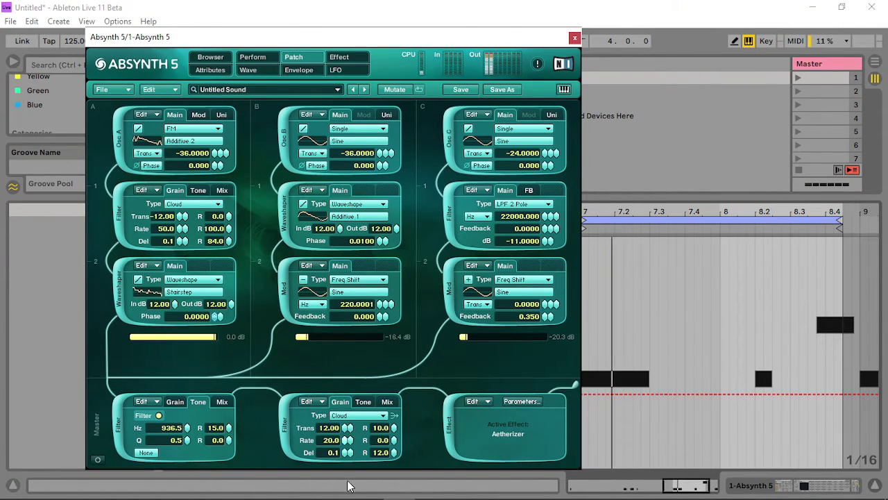
{"action": "left_click", "coordinate": [361, 402]}
{"action": "left_click_drag", "start_coordinate": [356, 401], "coordinate": [349, 430]}
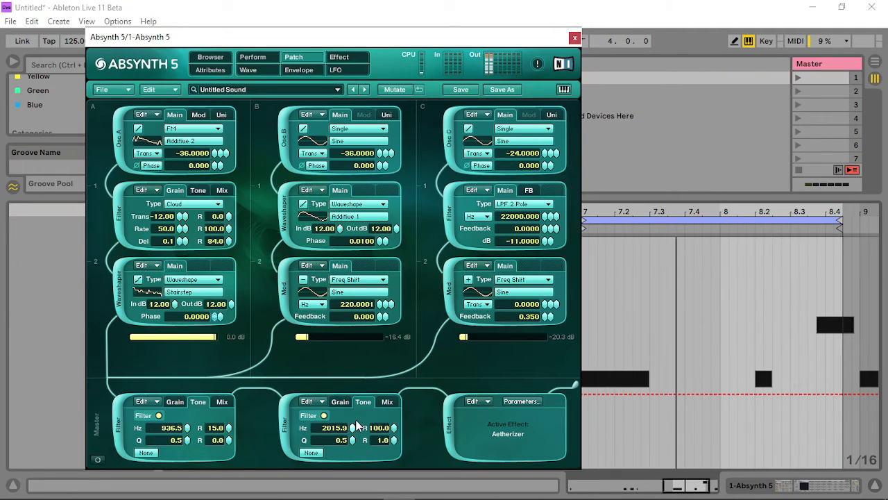
{"action": "right_click", "coordinate": [351, 431]}
{"action": "left_click", "coordinate": [367, 426]}
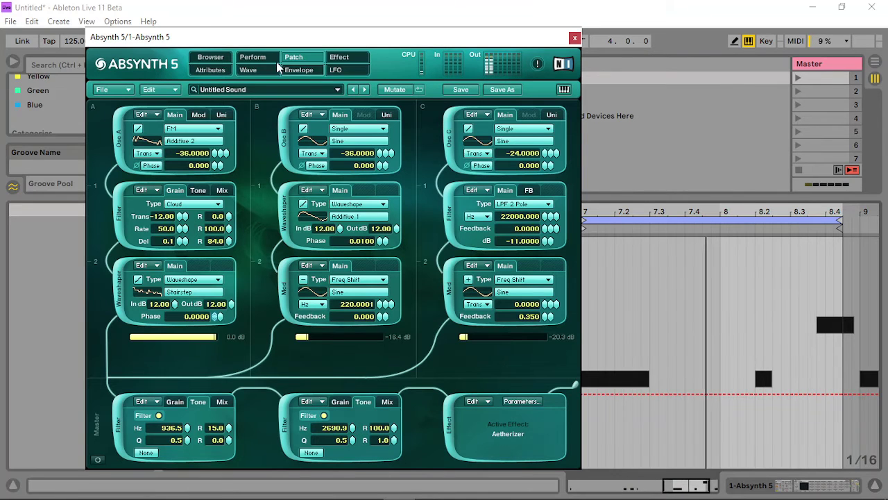
- In the audio modulation list, set Filter Master 2 Cloud Filter Hz to depth 12 and lag 2, and invert its modulation
{"action": "left_click", "coordinate": [252, 57]}
{"action": "scroll", "coordinate": [457, 274], "scroll_direction": "down", "scroll_amount": 3}
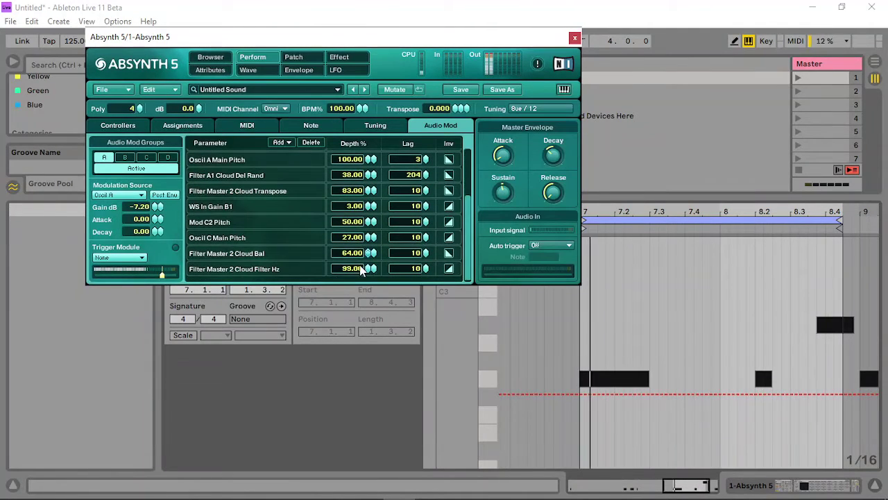
{"action": "left_click_drag", "start_coordinate": [368, 269], "coordinate": [359, 330]}
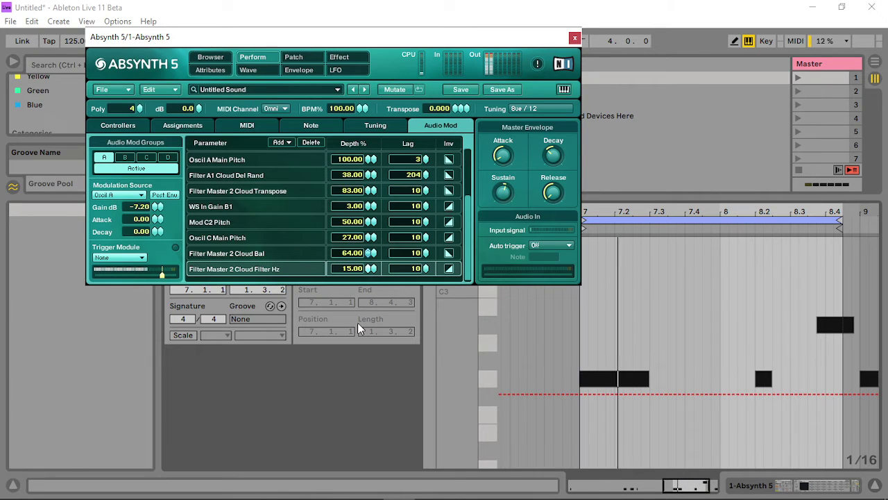
{"action": "left_click_drag", "start_coordinate": [426, 269], "coordinate": [426, 292]}
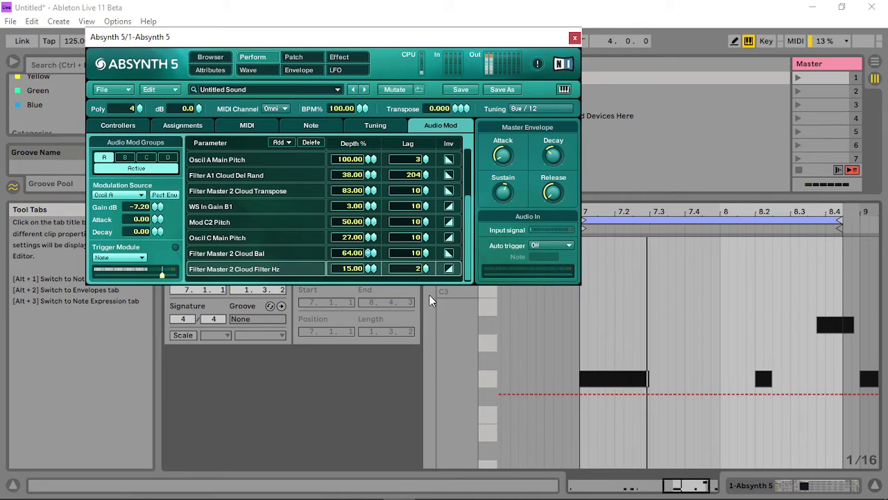
{"action": "left_click", "coordinate": [447, 268]}
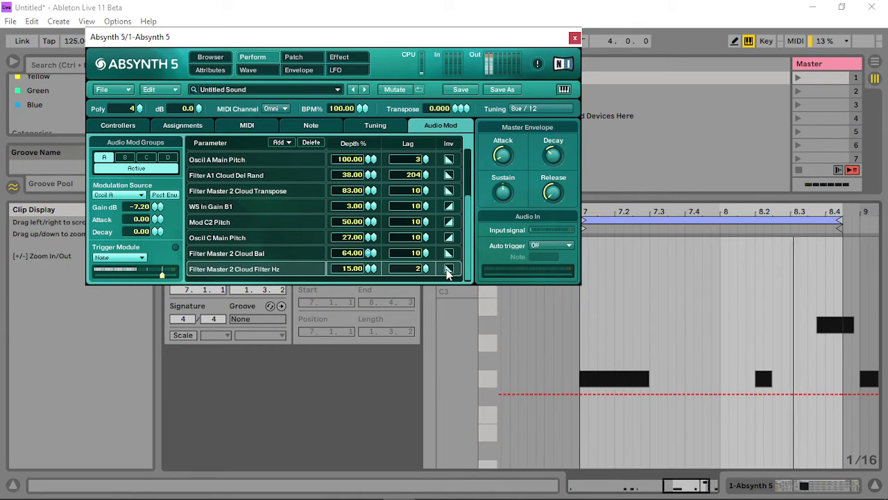
{"action": "left_click_drag", "start_coordinate": [368, 270], "coordinate": [369, 272]}
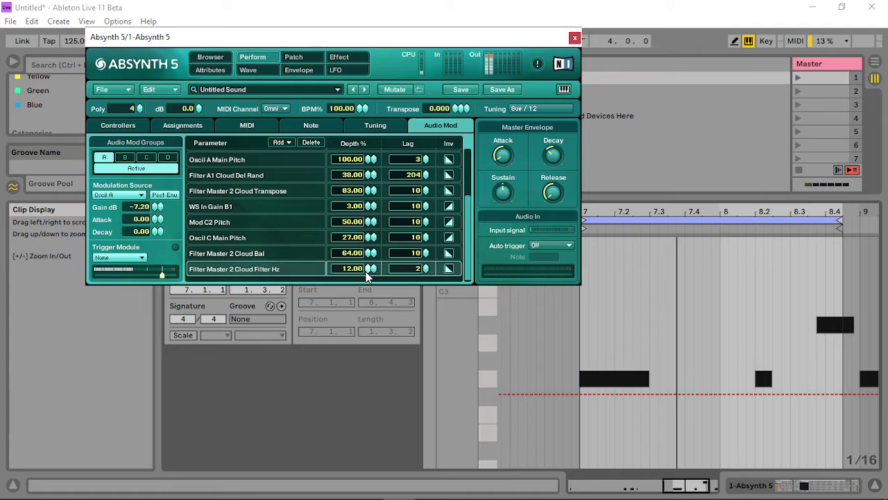
- Close the synth window and set the track's Arpeggiator to a free rate of 100 ms and a gate of 72%
{"action": "left_click", "coordinate": [575, 38]}
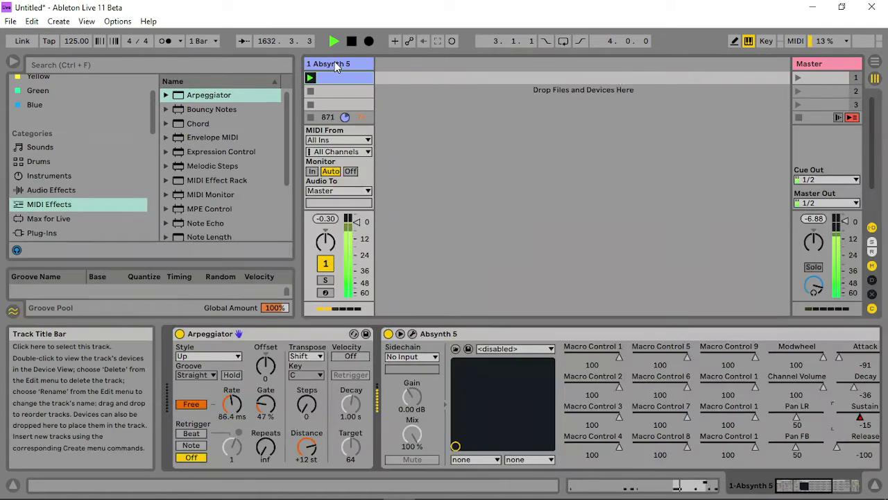
{"action": "double_click", "coordinate": [333, 64]}
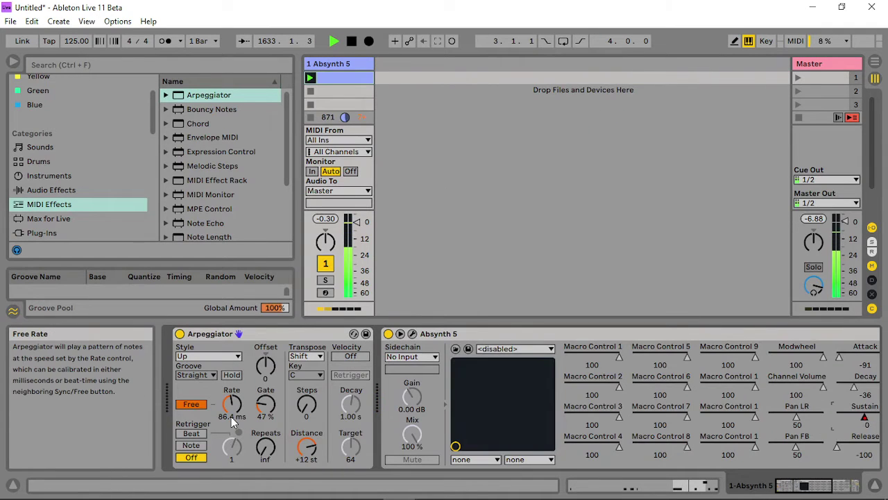
{"action": "left_click_drag", "start_coordinate": [232, 405], "coordinate": [232, 394]}
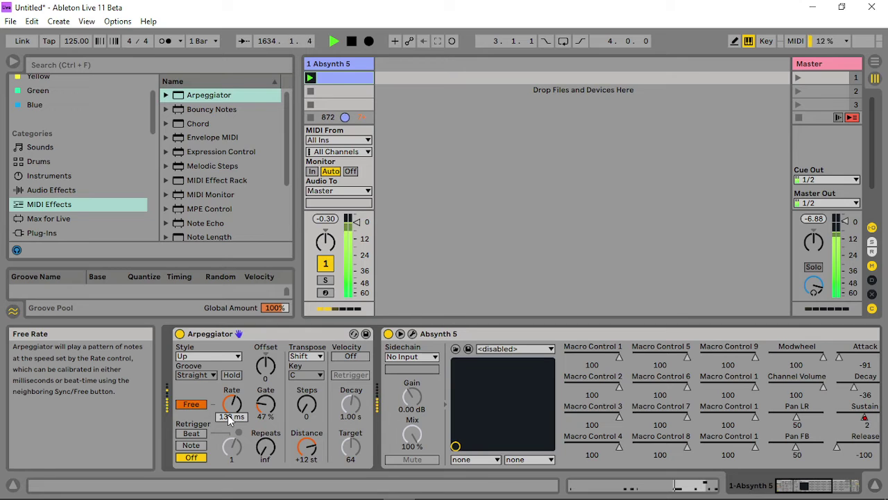
{"action": "left_click_drag", "start_coordinate": [231, 404], "coordinate": [228, 408]}
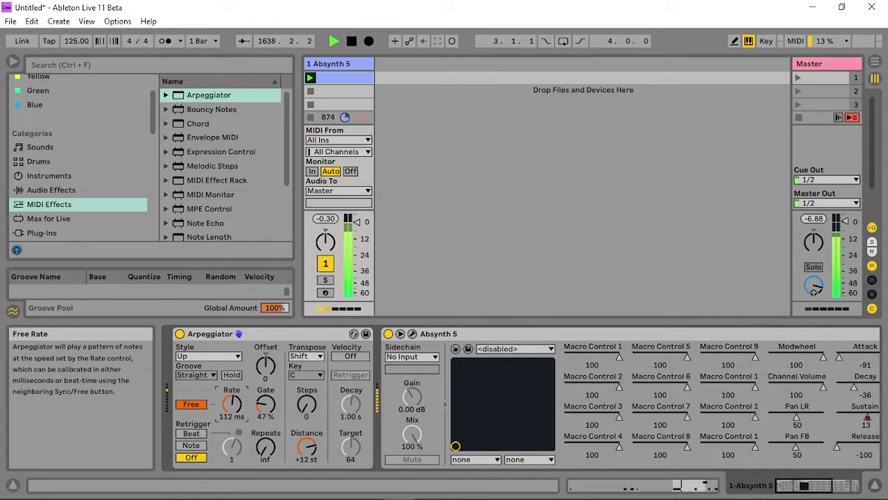
{"action": "left_click_drag", "start_coordinate": [265, 405], "coordinate": [265, 427]}
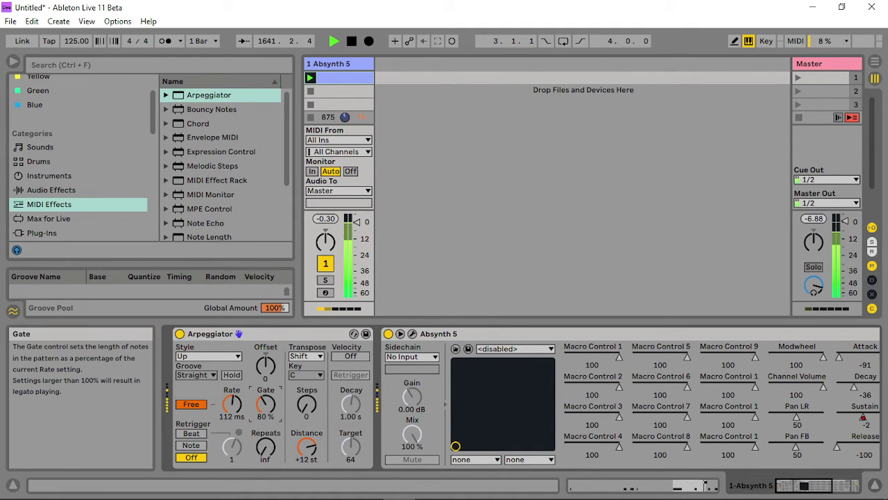
{"action": "left_click", "coordinate": [232, 404]}
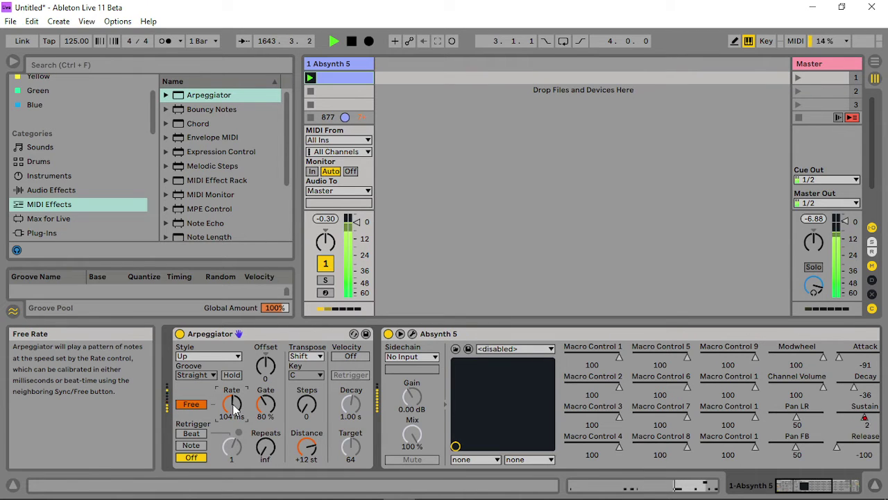
{"action": "mouse_move", "coordinate": [262, 407]}
{"action": "left_mouse_down"}
{"action": "mouse_move", "coordinate": [261, 378]}
{"action": "mouse_move", "coordinate": [262, 410]}
{"action": "left_mouse_up"}
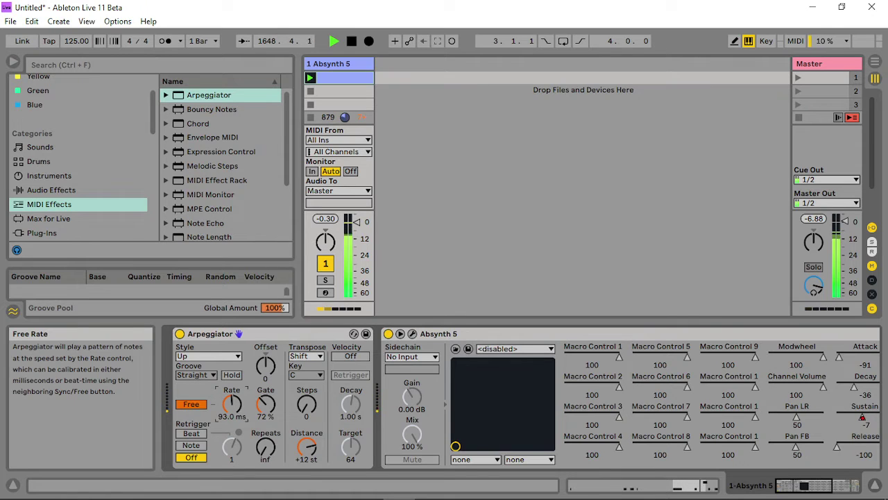
- Reopen the Absynth 5 window and set the master envelope's attack to 11 and decay to -47
{"action": "left_click", "coordinate": [412, 334]}
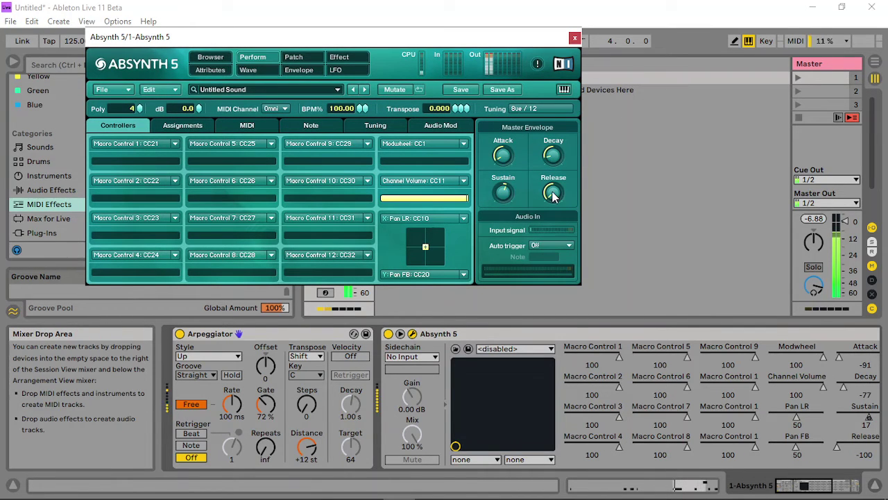
{"action": "left_click_drag", "start_coordinate": [509, 158], "coordinate": [527, 41]}
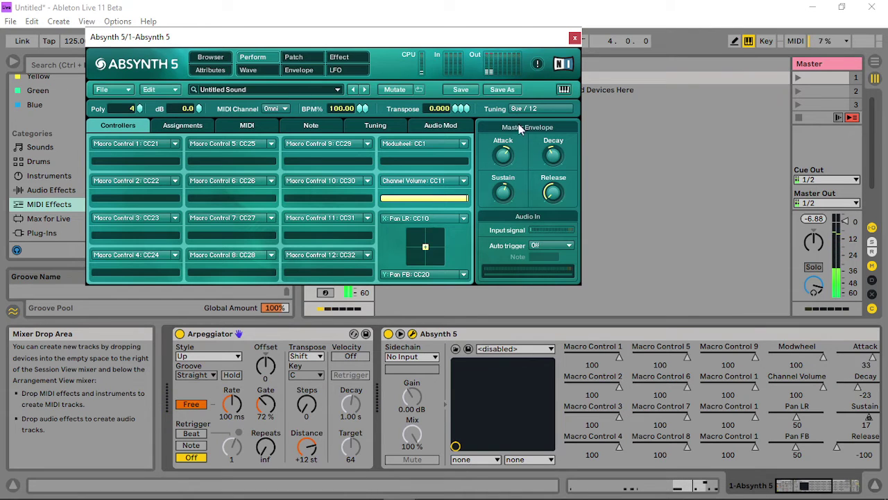
{"action": "left_click_drag", "start_coordinate": [506, 157], "coordinate": [507, 160]}
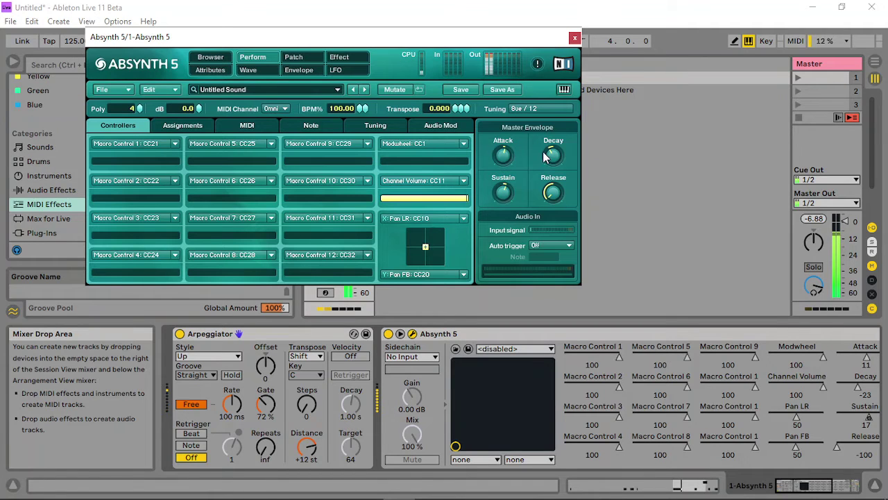
{"action": "left_click_drag", "start_coordinate": [544, 157], "coordinate": [555, 182]}
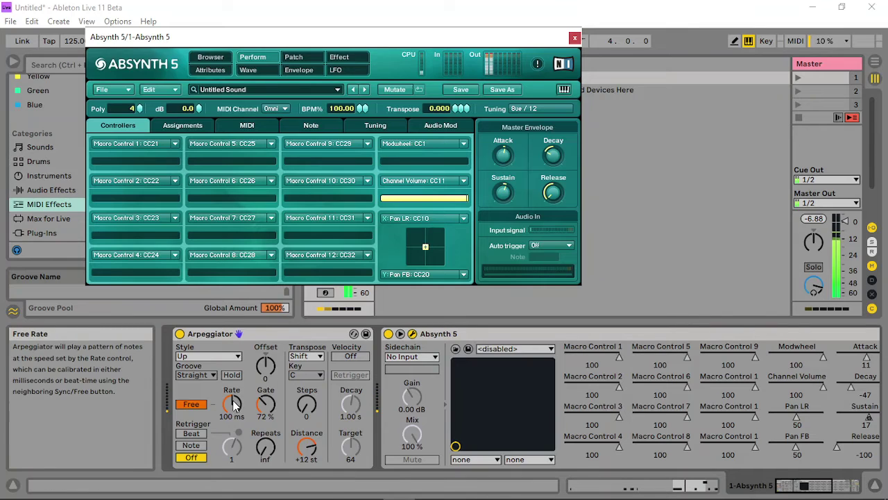
- Try an Arpeggiator rate of 62.2 ms and return it to 100 ms
{"action": "left_click_drag", "start_coordinate": [234, 405], "coordinate": [234, 416]}
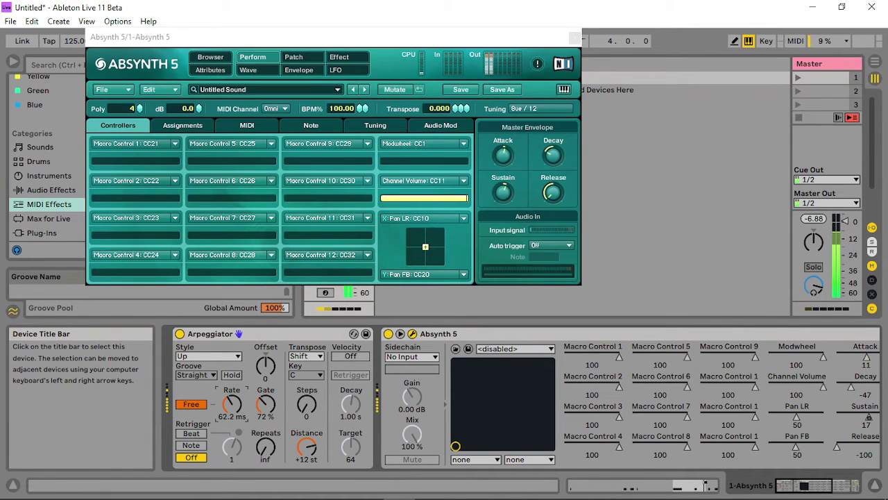
{"action": "left_click_drag", "start_coordinate": [233, 405], "coordinate": [233, 390]}
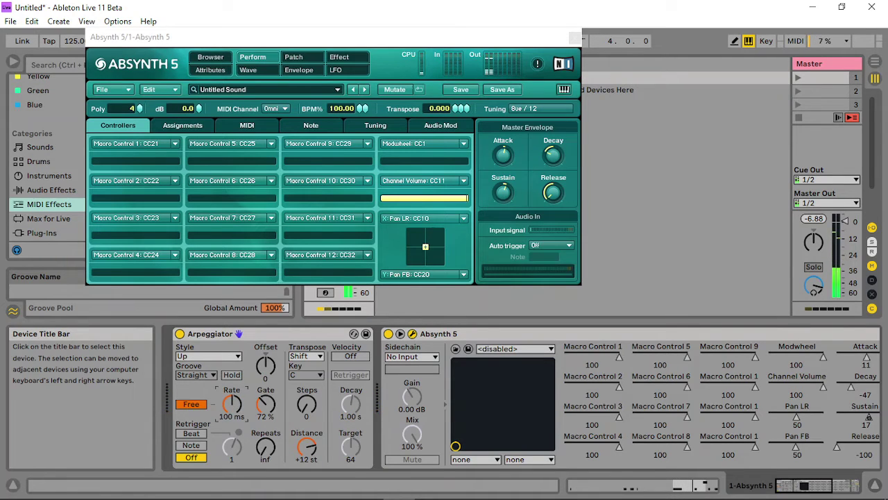
- Set the Arpeggiator rate to 108 ms and gate to 64 %, and the synth's master envelope release to about -77
{"action": "left_click_drag", "start_coordinate": [233, 405], "coordinate": [265, 392]}
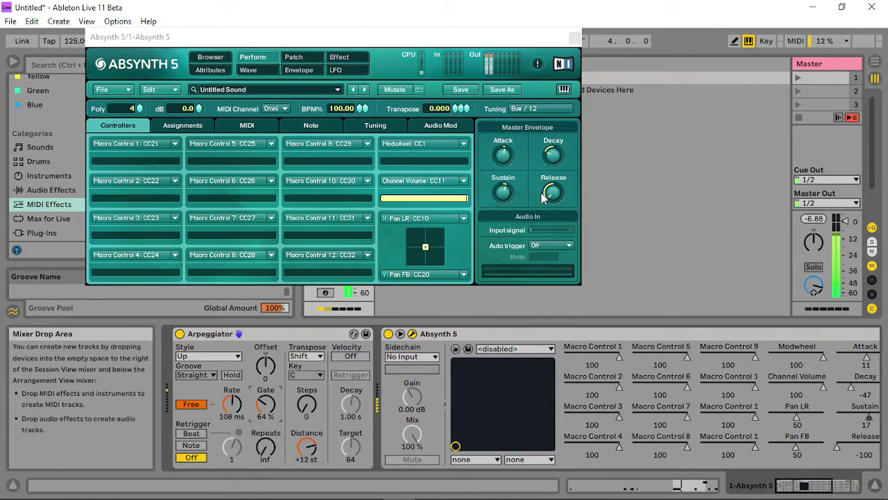
{"action": "left_click_drag", "start_coordinate": [556, 195], "coordinate": [553, 119]}
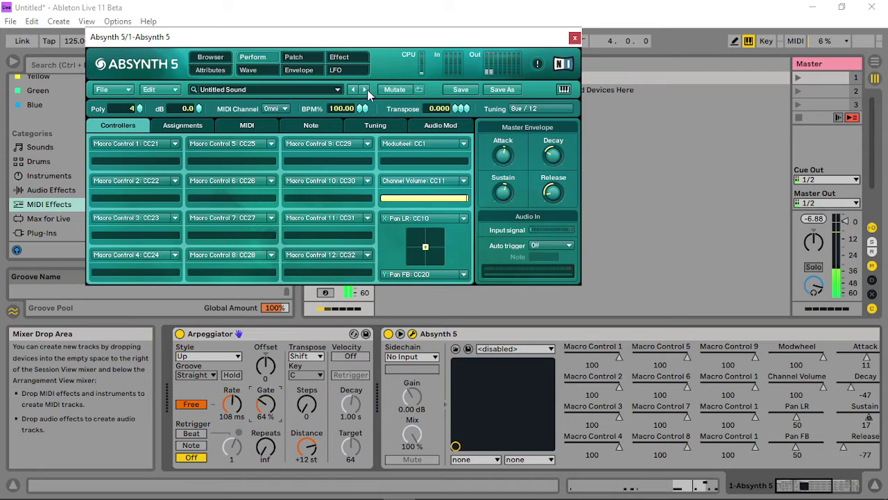
- Set the second master Cloud filter's tone to 149.9 Hz with R 100 and Q's R 0, and adjust its mix settings
{"action": "left_click", "coordinate": [294, 57]}
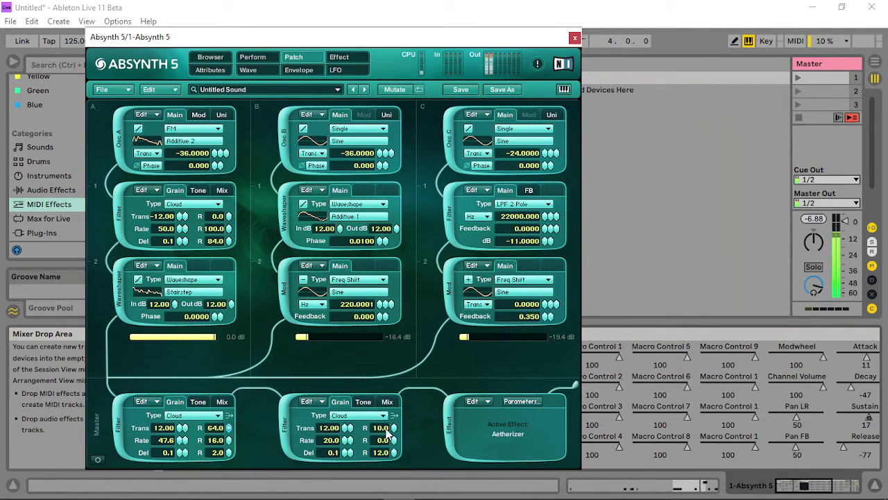
{"action": "left_click", "coordinate": [363, 402]}
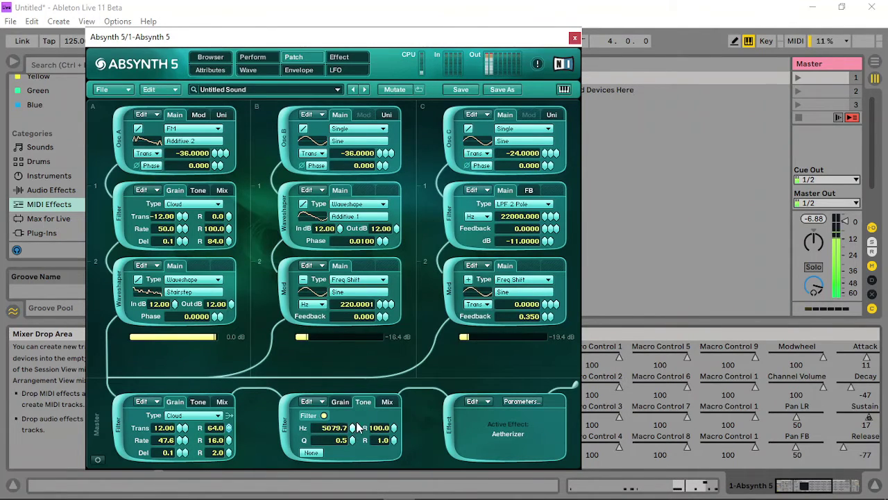
{"action": "left_click_drag", "start_coordinate": [357, 427], "coordinate": [362, 425]}
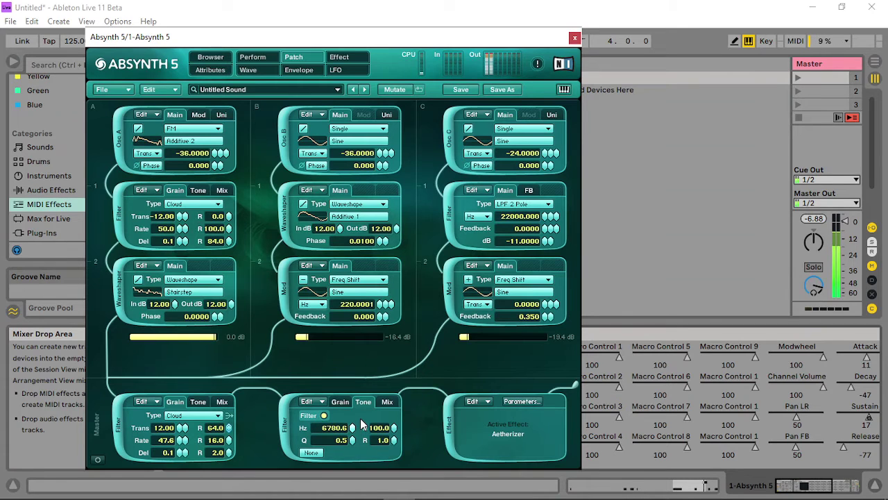
{"action": "mouse_move", "coordinate": [357, 426]}
{"action": "left_mouse_down"}
{"action": "mouse_move", "coordinate": [344, 450]}
{"action": "mouse_move", "coordinate": [357, 428]}
{"action": "left_mouse_up"}
{"action": "left_click", "coordinate": [387, 403]}
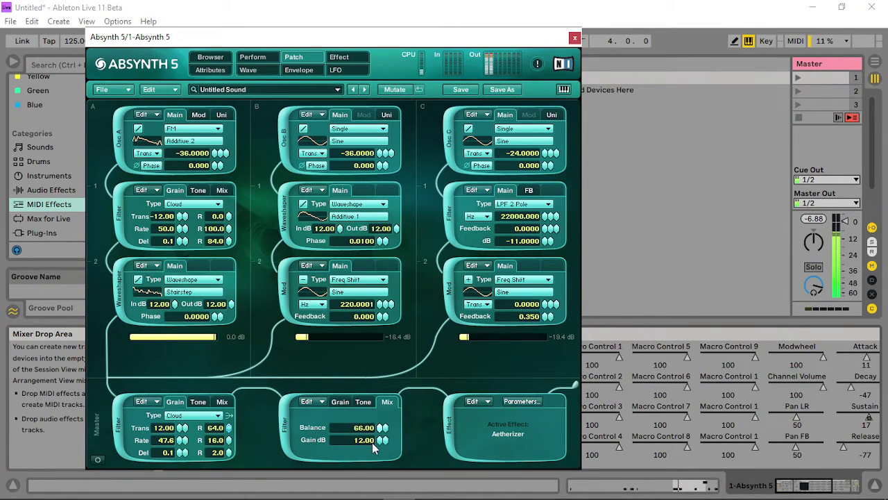
{"action": "left_click_drag", "start_coordinate": [380, 435], "coordinate": [384, 435]}
{"action": "left_click", "coordinate": [365, 404]}
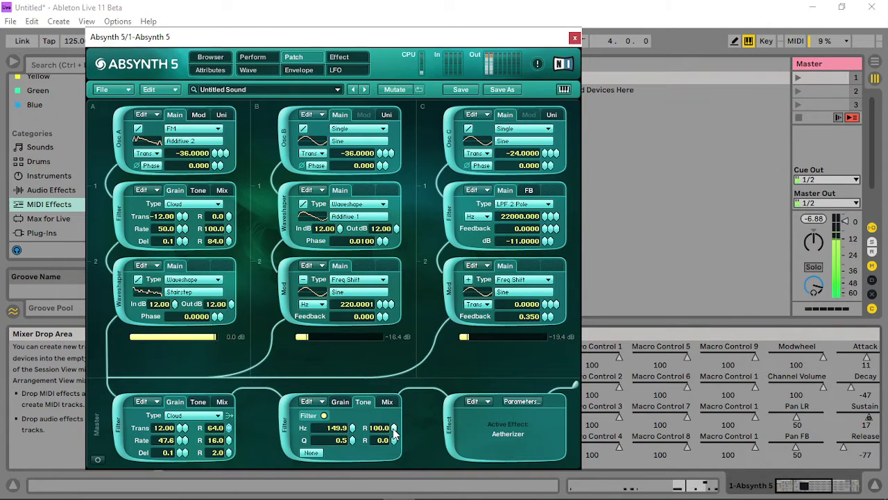
{"action": "left_click_drag", "start_coordinate": [393, 430], "coordinate": [396, 440]}
{"action": "left_click_drag", "start_coordinate": [405, 401], "coordinate": [414, 304]}
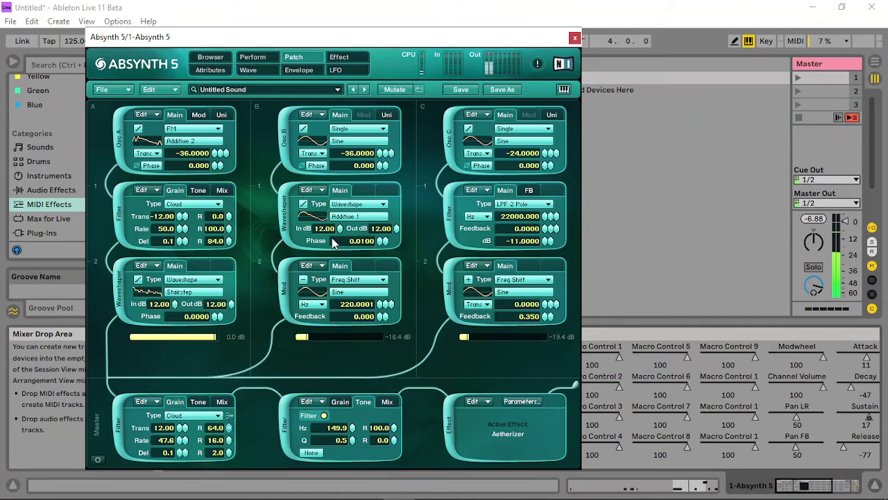
{"action": "left_click_drag", "start_coordinate": [340, 229], "coordinate": [348, 54]}
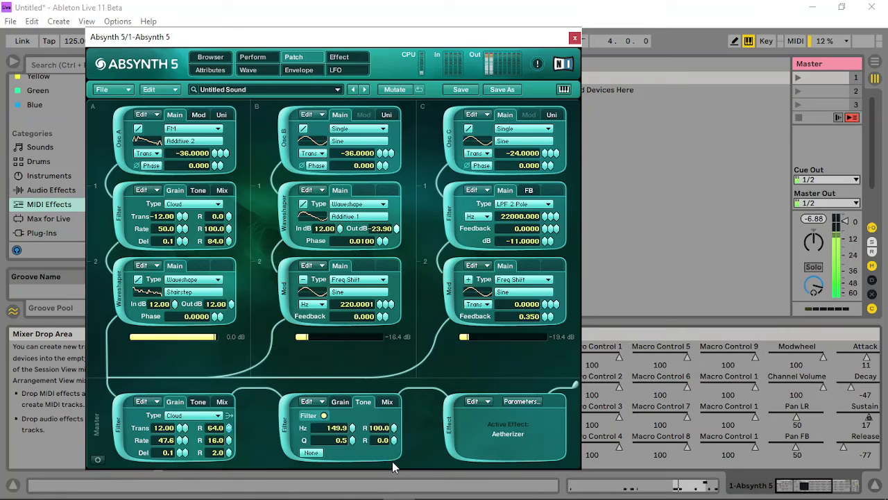
{"action": "left_click_drag", "start_coordinate": [395, 452], "coordinate": [396, 56]}
- Assign Audio Mod A to the pitch of channel B's Freq Shift module and set its modulation depth to 9 %
{"action": "right_click", "coordinate": [381, 304]}
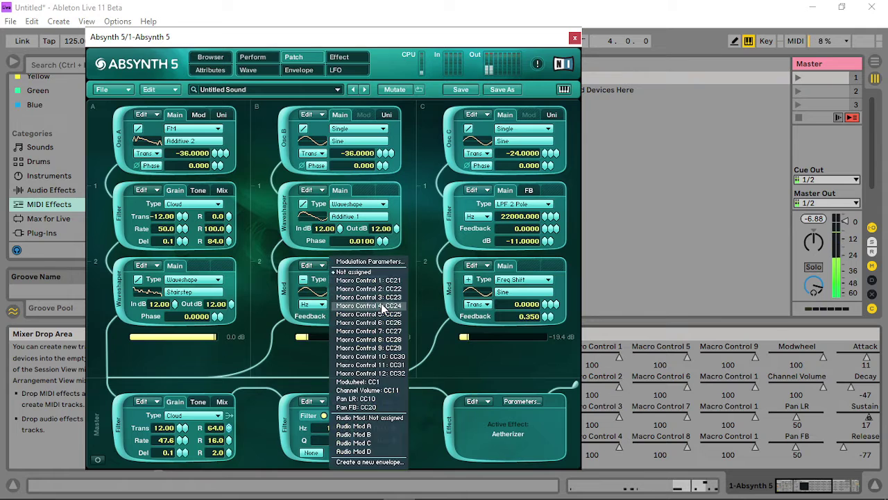
{"action": "left_click", "coordinate": [362, 428]}
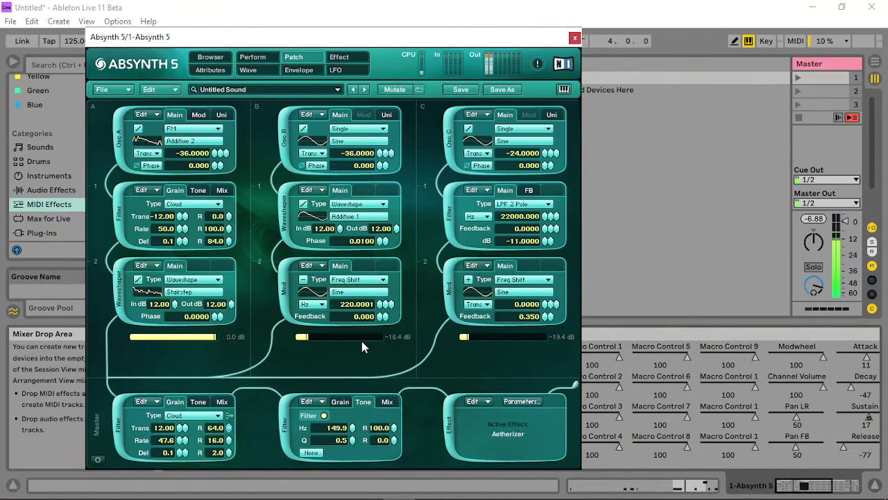
{"action": "left_click_drag", "start_coordinate": [381, 315], "coordinate": [394, 206]}
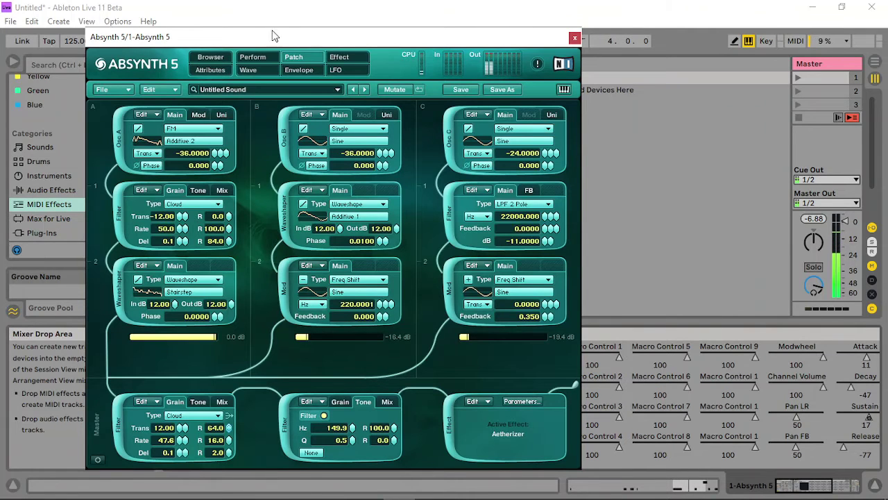
{"action": "left_click", "coordinate": [253, 57]}
{"action": "left_click", "coordinate": [440, 128]}
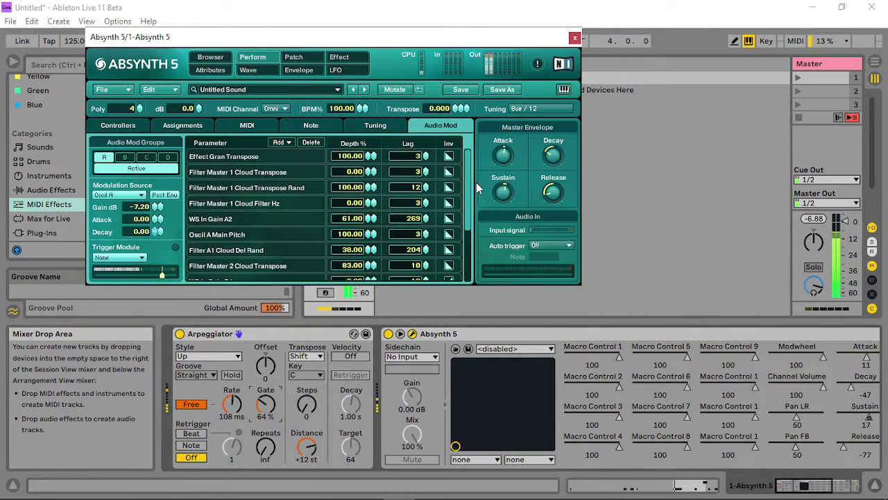
{"action": "scroll", "coordinate": [368, 263], "scroll_direction": "down", "scroll_amount": 3}
{"action": "left_click_drag", "start_coordinate": [368, 274], "coordinate": [368, 354]}
{"action": "left_click_drag", "start_coordinate": [368, 319], "coordinate": [373, 274]}
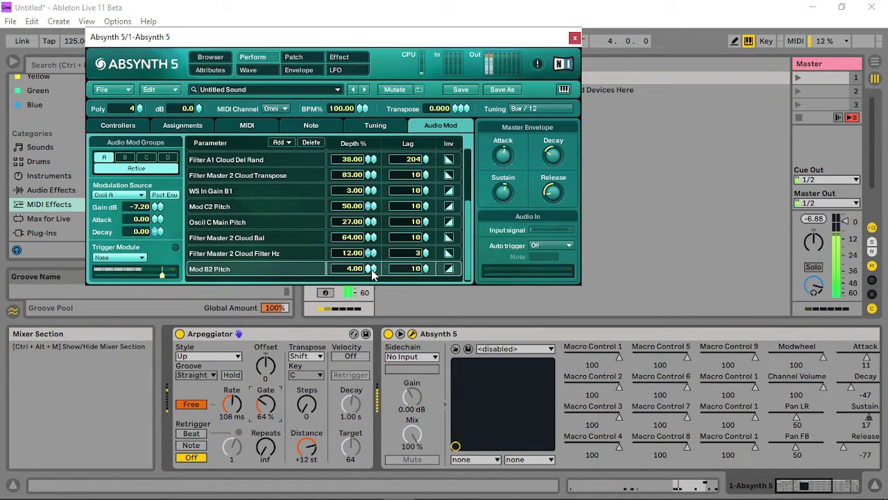
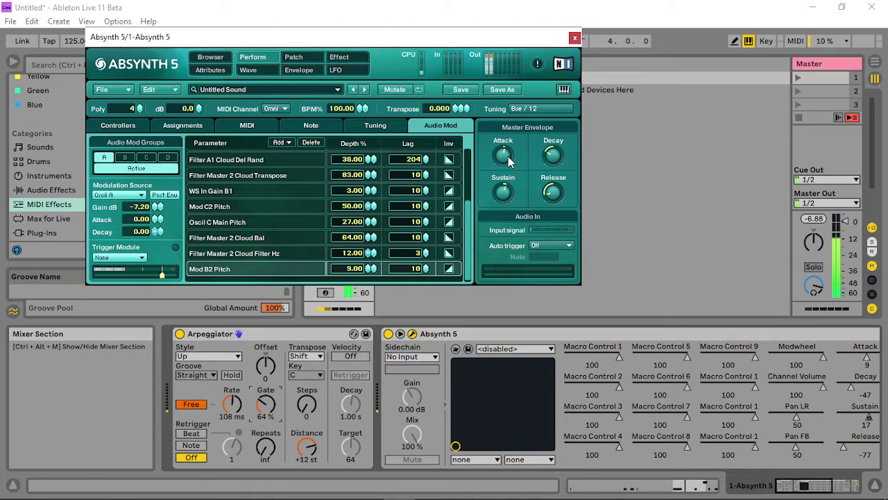
- Set the master envelope's attack to about 6, decay to about -33 and release to about -78
{"action": "left_click_drag", "start_coordinate": [550, 190], "coordinate": [541, 212]}
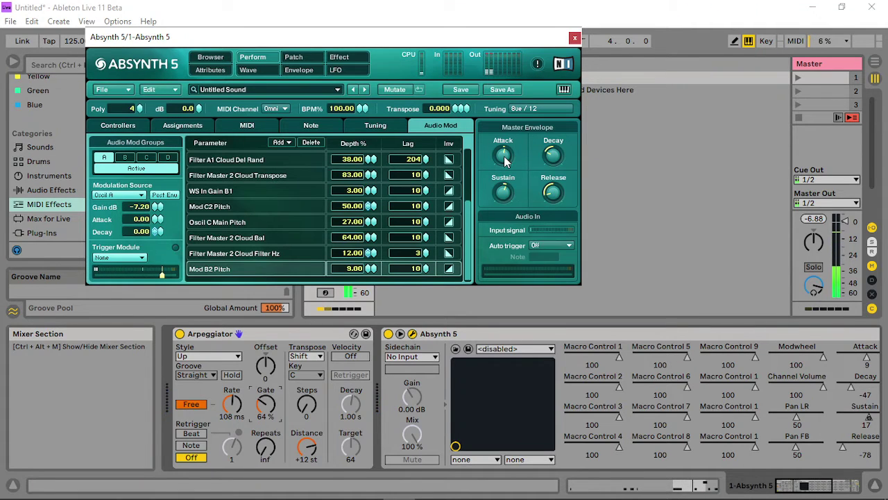
{"action": "left_click_drag", "start_coordinate": [557, 151], "coordinate": [511, 146]}
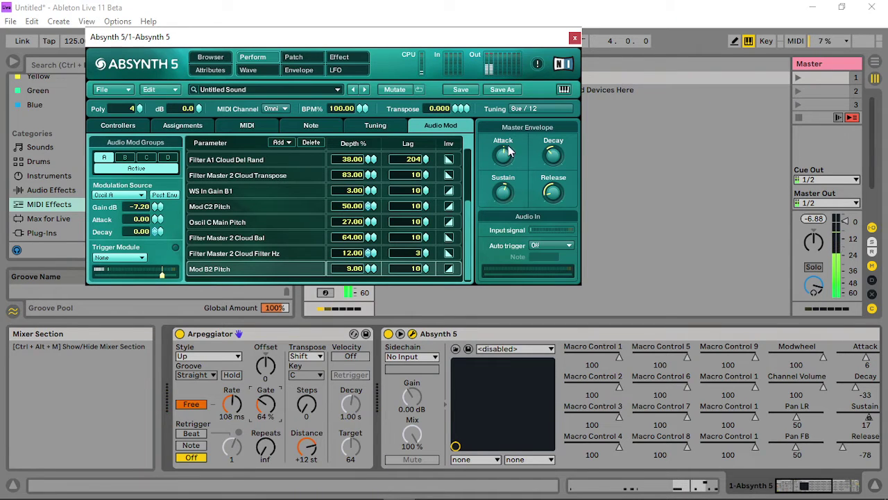
- Adjust the tone frequency of channel A's Cloud filter and set its mix gain to 4.60 dB
{"action": "left_click", "coordinate": [300, 56]}
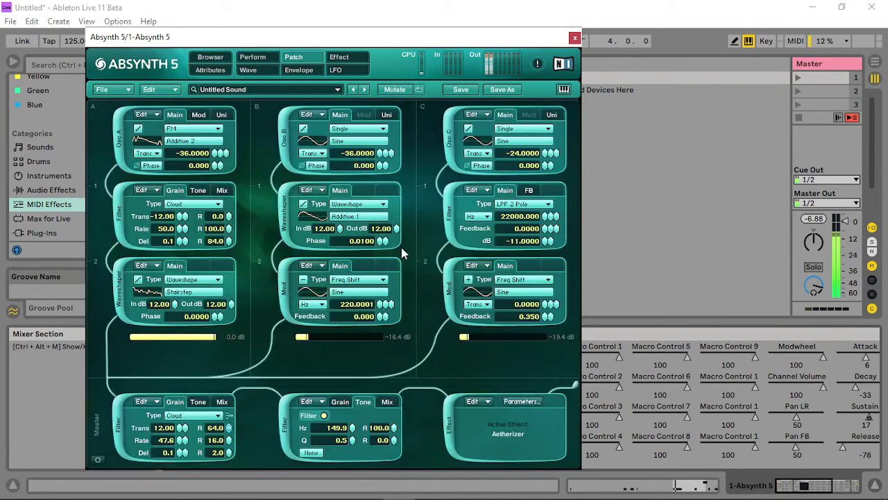
{"action": "left_click", "coordinate": [203, 189]}
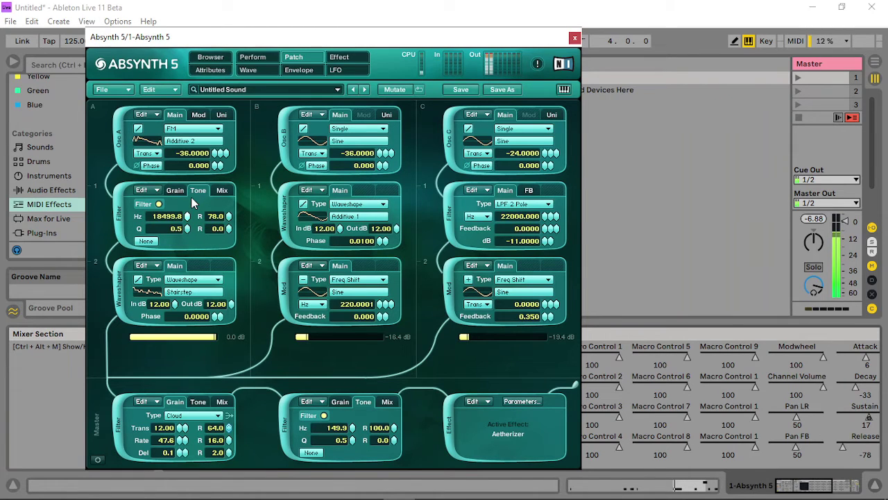
{"action": "left_click_drag", "start_coordinate": [183, 248], "coordinate": [185, 287]}
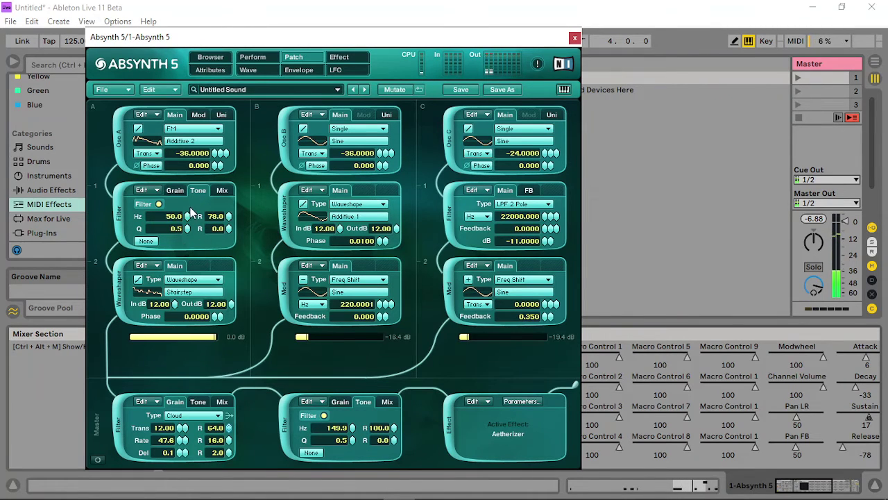
{"action": "left_click", "coordinate": [222, 191]}
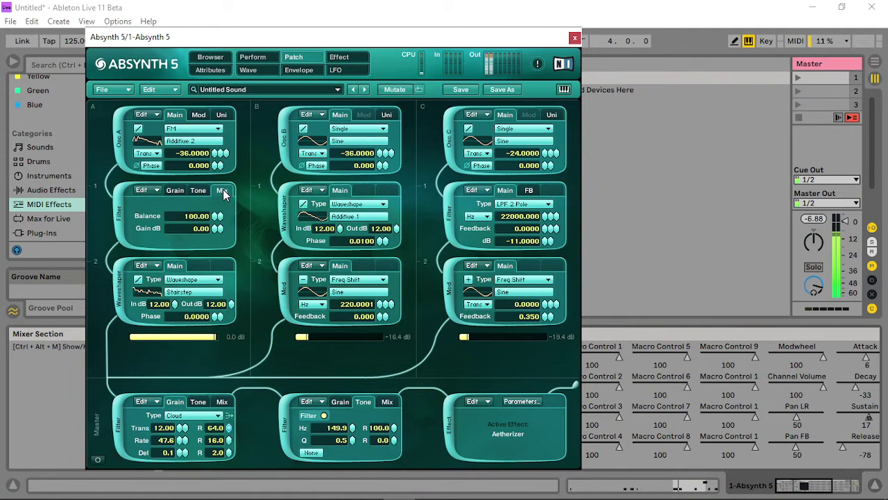
{"action": "left_click_drag", "start_coordinate": [212, 238], "coordinate": [219, 149]}
{"action": "left_click_drag", "start_coordinate": [219, 232], "coordinate": [224, 98]}
{"action": "left_click", "coordinate": [199, 192]}
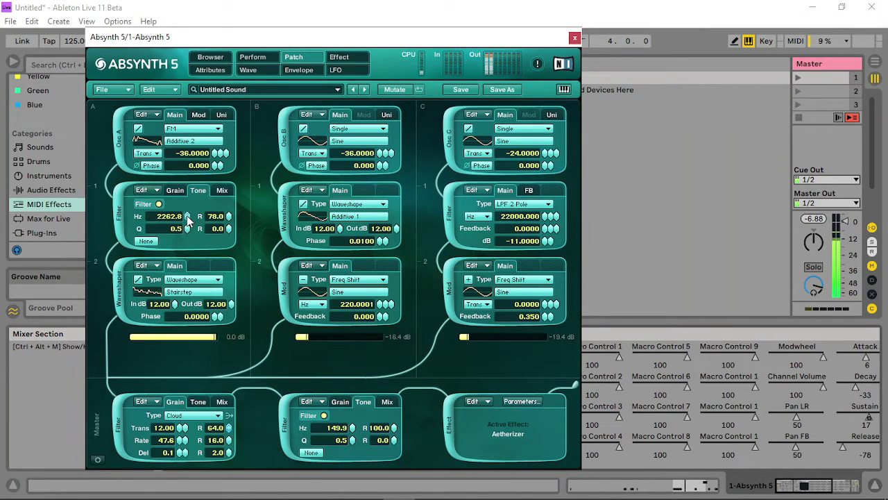
{"action": "mouse_move", "coordinate": [189, 211]}
{"action": "left_mouse_down"}
{"action": "mouse_move", "coordinate": [190, 186]}
{"action": "mouse_move", "coordinate": [191, 267]}
{"action": "mouse_move", "coordinate": [194, 204]}
{"action": "left_mouse_up"}
{"action": "left_click", "coordinate": [222, 192]}
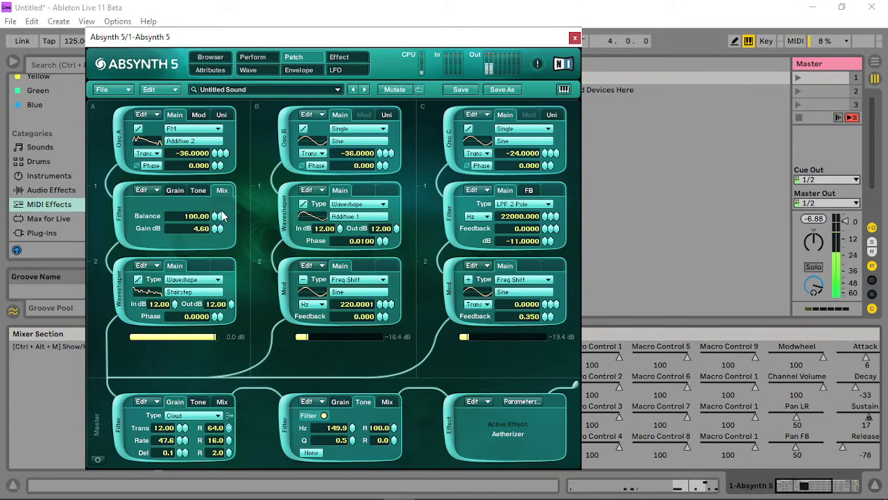
- Set the transpose R to 7 on channel A's and the first master Cloud filters, and the master filter's rate R to 100 and delay R to 12
{"action": "left_click", "coordinate": [175, 190]}
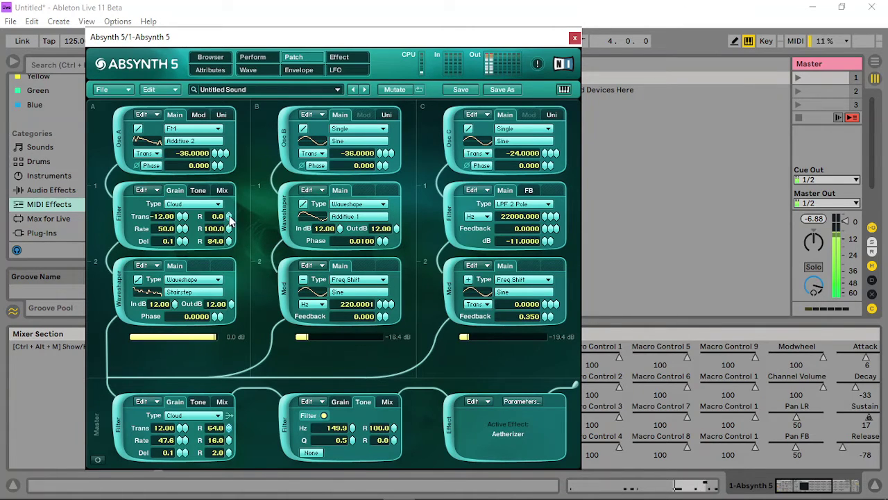
{"action": "left_click_drag", "start_coordinate": [237, 216], "coordinate": [237, 251]}
{"action": "left_click_drag", "start_coordinate": [229, 430], "coordinate": [240, 381]}
{"action": "left_click_drag", "start_coordinate": [229, 451], "coordinate": [226, 399]}
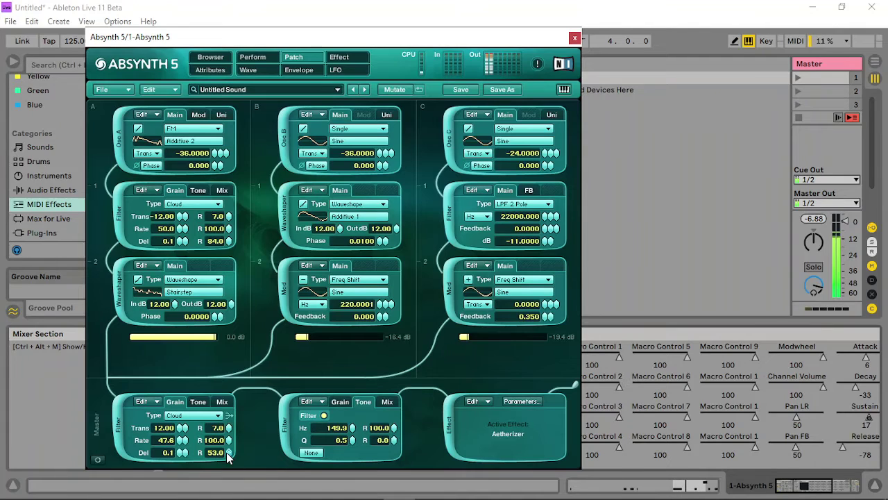
{"action": "mouse_move", "coordinate": [228, 453]}
{"action": "left_mouse_down"}
{"action": "mouse_move", "coordinate": [229, 471]}
{"action": "mouse_move", "coordinate": [226, 458]}
{"action": "left_mouse_up"}
- Adjust the second master Cloud filter's tone frequency and set its mix balance to 100
{"action": "left_click_drag", "start_coordinate": [358, 430], "coordinate": [368, 426]}
{"action": "mouse_move", "coordinate": [353, 430]}
{"action": "left_mouse_down"}
{"action": "mouse_move", "coordinate": [351, 452]}
{"action": "mouse_move", "coordinate": [353, 430]}
{"action": "left_mouse_up"}
{"action": "left_click", "coordinate": [386, 404]}
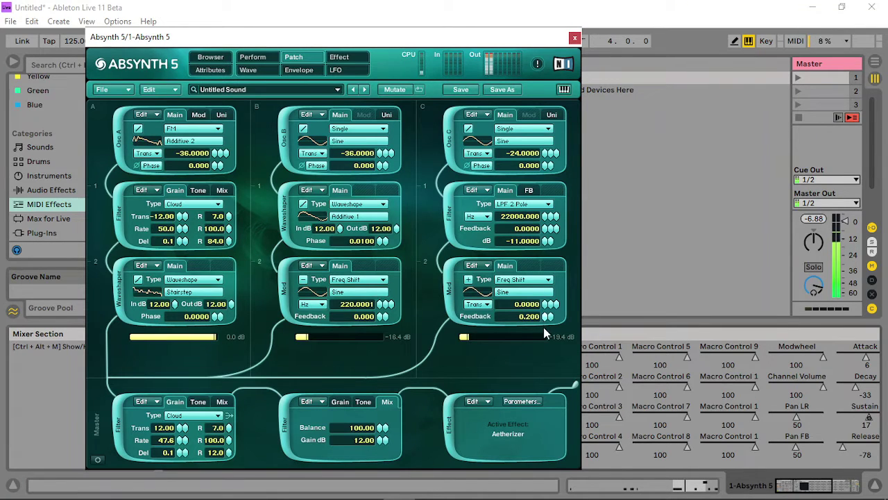
- Reduce the feedback of channel C's Freq Shift module to 0.090 and the channel level to -24.8 dB
{"action": "left_click_drag", "start_coordinate": [543, 327], "coordinate": [473, 339]}
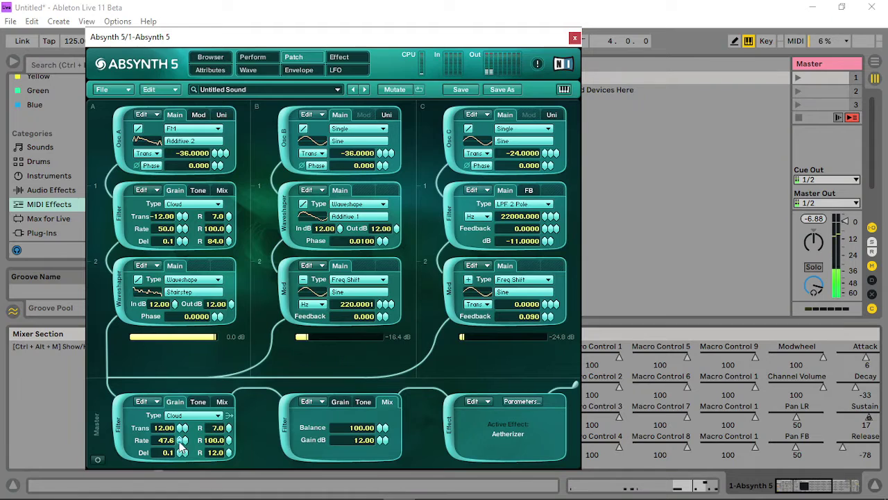
- Set the first master Cloud filter's grain rate to 20, trying other grain delays before returning the delay to 0.1
{"action": "left_click_drag", "start_coordinate": [181, 441], "coordinate": [180, 486]}
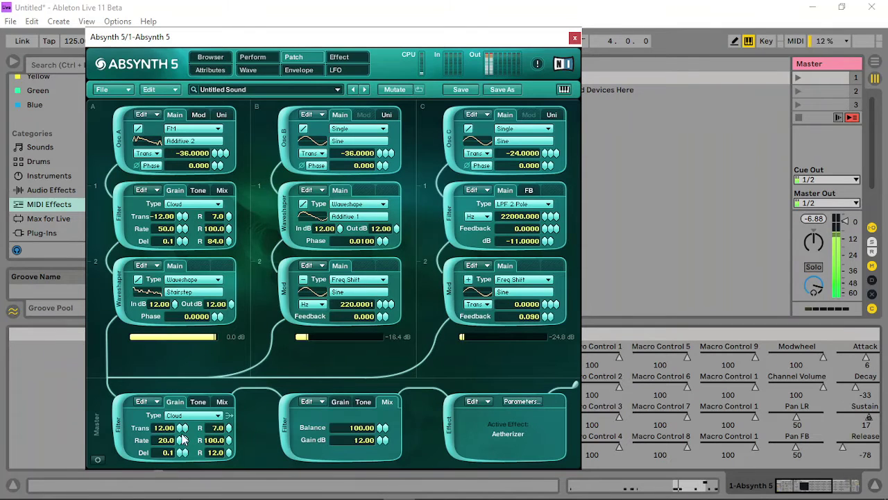
{"action": "left_click_drag", "start_coordinate": [181, 453], "coordinate": [196, 287]}
{"action": "left_click_drag", "start_coordinate": [179, 452], "coordinate": [182, 475]}
{"action": "left_click_drag", "start_coordinate": [180, 460], "coordinate": [170, 467]}
{"action": "left_click_drag", "start_coordinate": [179, 454], "coordinate": [183, 496]}
- Adjust the first master Cloud filter's tone frequency and set its grain rate R to 33 and delay R to 51
{"action": "left_click", "coordinate": [198, 401]}
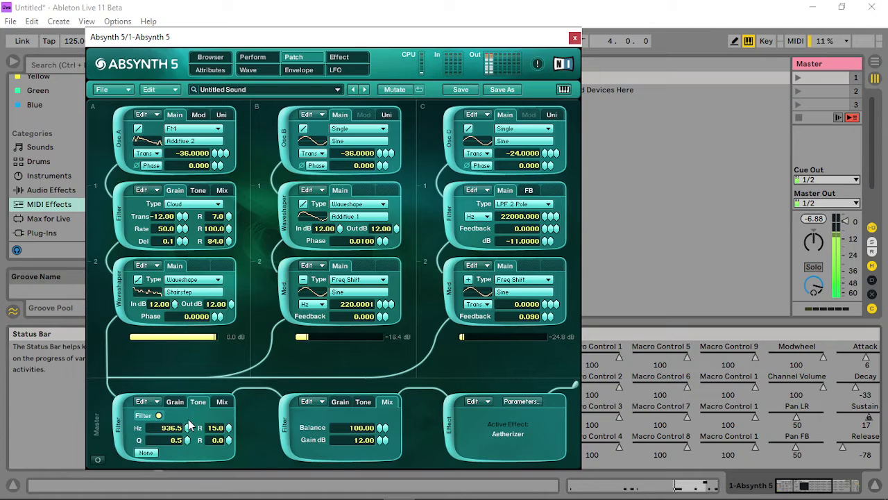
{"action": "left_click_drag", "start_coordinate": [187, 427], "coordinate": [212, 431]}
{"action": "left_click", "coordinate": [182, 401]}
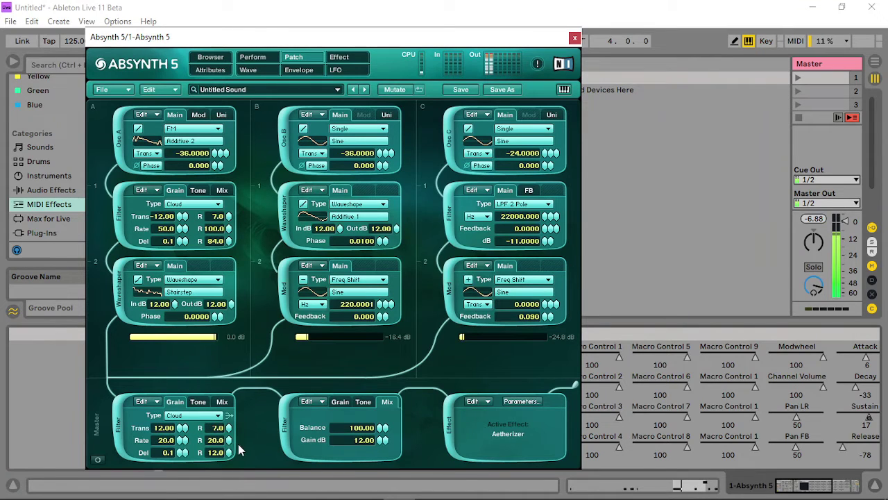
{"action": "left_click_drag", "start_coordinate": [229, 452], "coordinate": [230, 455]}
{"action": "left_click_drag", "start_coordinate": [237, 446], "coordinate": [233, 448]}
{"action": "mouse_move", "coordinate": [229, 439]}
{"action": "left_mouse_down"}
{"action": "mouse_move", "coordinate": [233, 430]}
{"action": "mouse_move", "coordinate": [231, 468]}
{"action": "mouse_move", "coordinate": [237, 392]}
{"action": "mouse_move", "coordinate": [230, 445]}
{"action": "left_mouse_up"}
{"action": "left_click_drag", "start_coordinate": [235, 419], "coordinate": [234, 423]}
- Set the second master Cloud filter's tone to 50 Hz with R 91, and Q's R to 7
{"action": "left_click", "coordinate": [363, 401]}
{"action": "left_click_drag", "start_coordinate": [355, 428], "coordinate": [397, 482]}
{"action": "left_click_drag", "start_coordinate": [394, 430], "coordinate": [392, 385]}
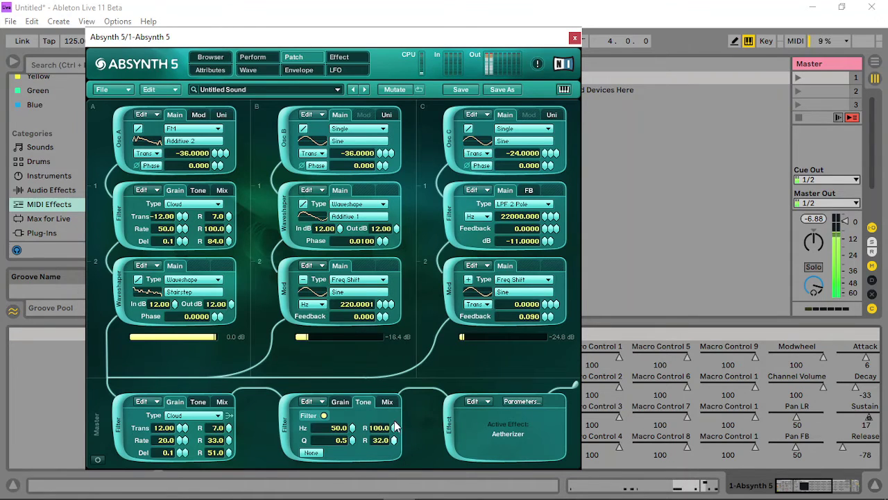
{"action": "left_click_drag", "start_coordinate": [394, 442], "coordinate": [395, 475]}
- Lower the second master Cloud filter's mix balance to 0, and set its tone frequency R to 100 and Q's R to 0
{"action": "left_click", "coordinate": [387, 403]}
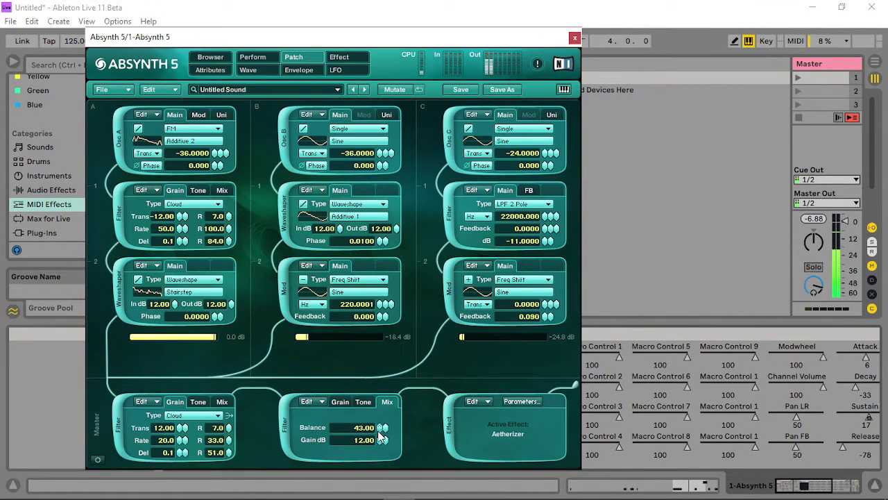
{"action": "left_click_drag", "start_coordinate": [378, 446], "coordinate": [379, 451]}
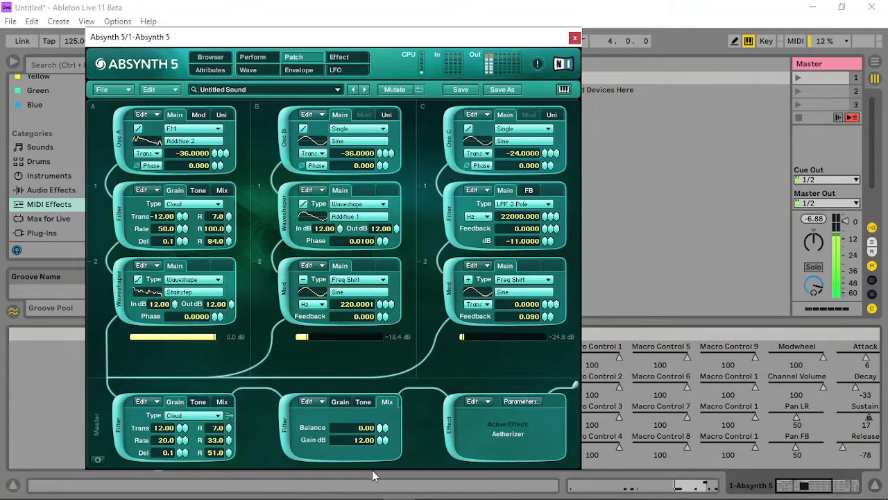
{"action": "left_click", "coordinate": [364, 401]}
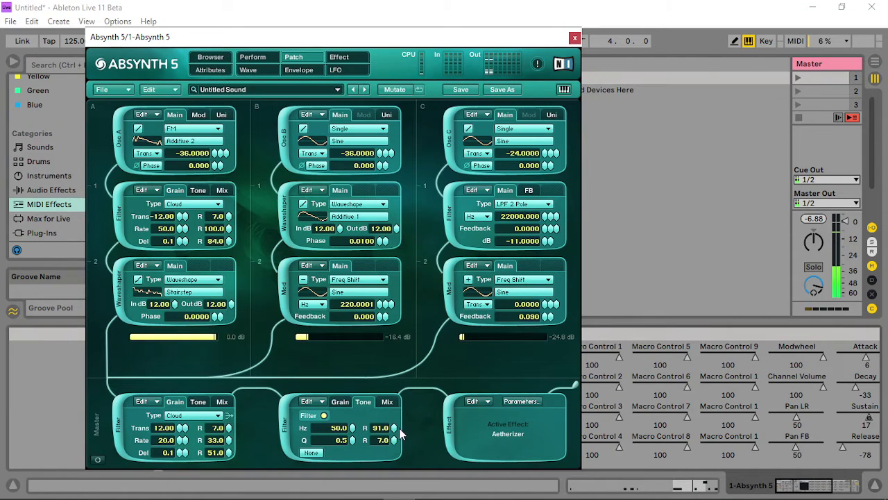
{"action": "left_click_drag", "start_coordinate": [394, 428], "coordinate": [395, 494]}
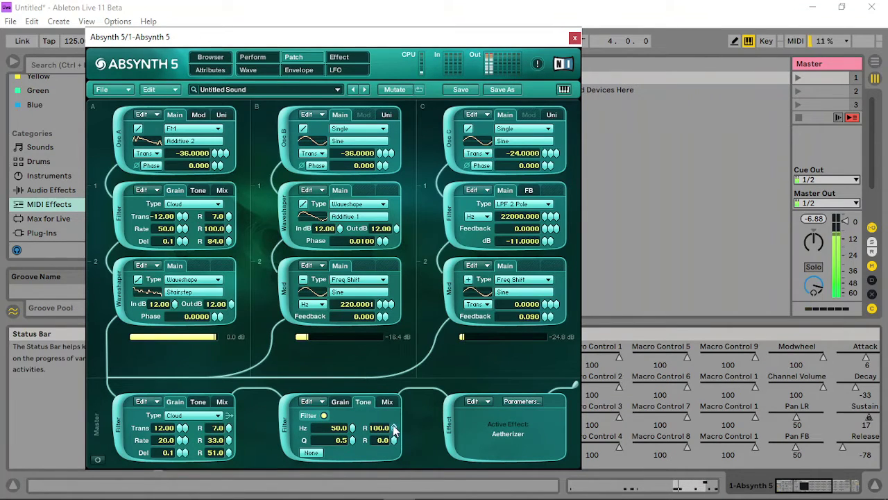
- Set the second master Cloud filter's tone R to 70 and the first's transpose, rate and delay R to 62, 0 and 16
{"action": "left_click_drag", "start_coordinate": [393, 426], "coordinate": [351, 407]}
{"action": "left_click_drag", "start_coordinate": [234, 429], "coordinate": [238, 391]}
{"action": "left_click_drag", "start_coordinate": [234, 459], "coordinate": [233, 482]}
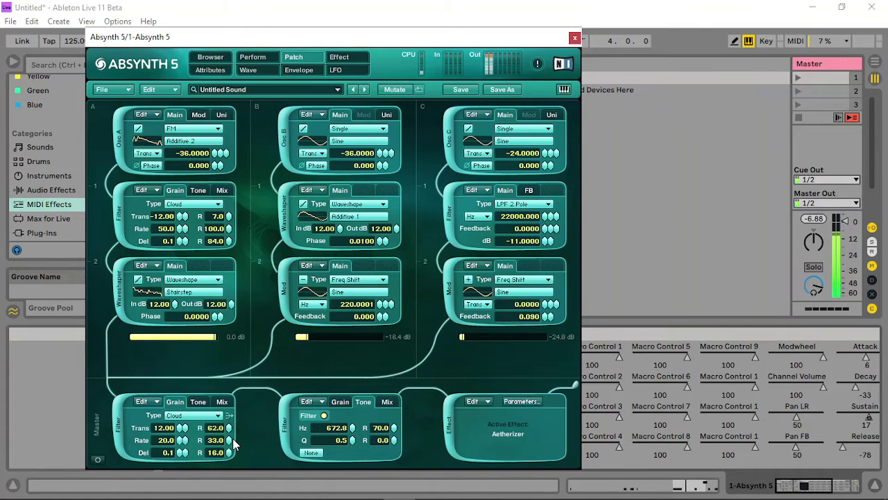
{"action": "left_click_drag", "start_coordinate": [228, 441], "coordinate": [229, 496]}
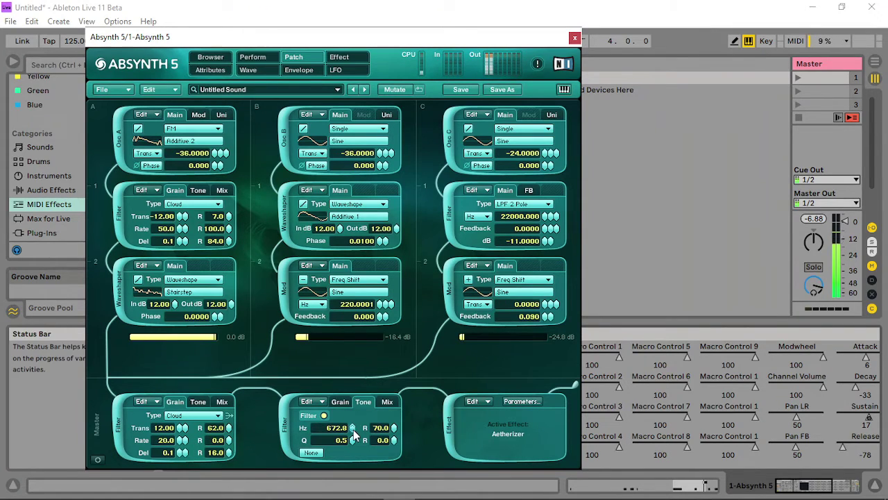
- Set the second master Cloud filter's tone to 951.4 Hz, gain to 12 dB and transpose R to 78
{"action": "left_click_drag", "start_coordinate": [354, 430], "coordinate": [361, 466]}
{"action": "left_click_drag", "start_coordinate": [353, 433], "coordinate": [358, 428]}
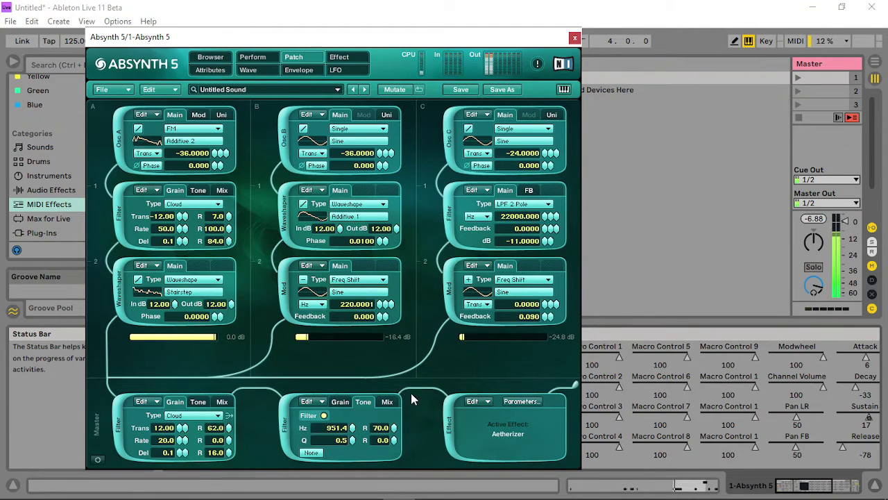
{"action": "left_click", "coordinate": [387, 401]}
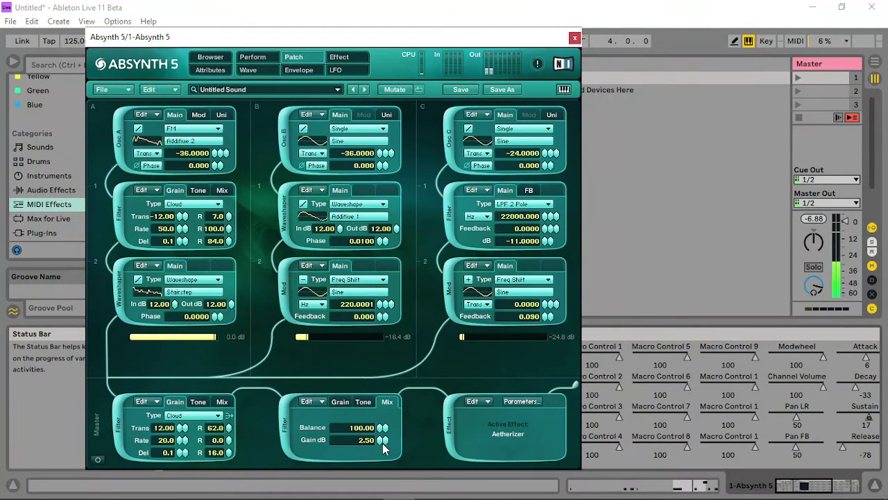
{"action": "left_click_drag", "start_coordinate": [383, 442], "coordinate": [364, 333]}
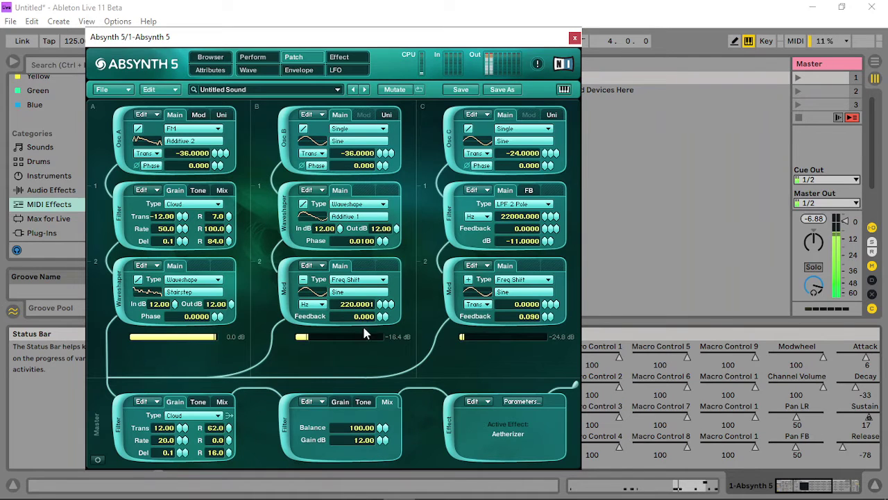
{"action": "left_click", "coordinate": [351, 402]}
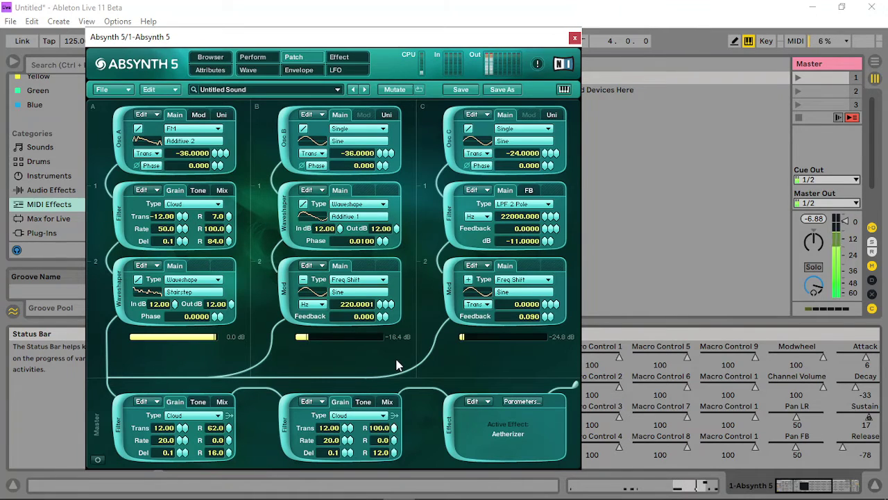
{"action": "left_click_drag", "start_coordinate": [396, 359], "coordinate": [397, 390]}
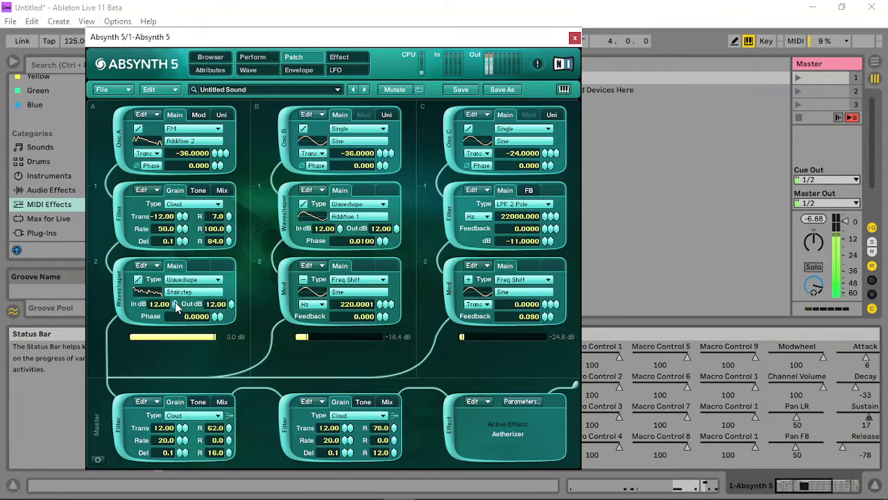
- Set channel A's Cloud tone R to 100 and Q's R to 66, and the first master Cloud's rate R to 16 and delay R to 3
{"action": "left_click", "coordinate": [198, 191]}
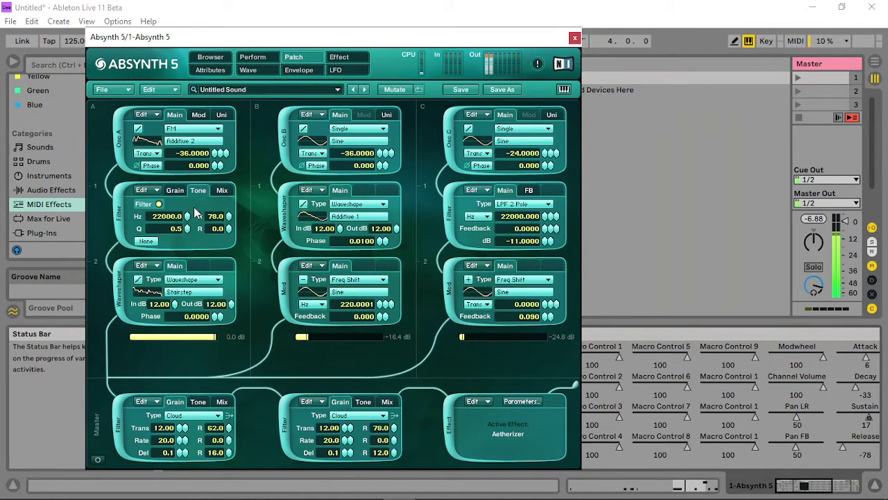
{"action": "left_click_drag", "start_coordinate": [230, 216], "coordinate": [250, 176]}
{"action": "left_click_drag", "start_coordinate": [229, 233], "coordinate": [237, 203]}
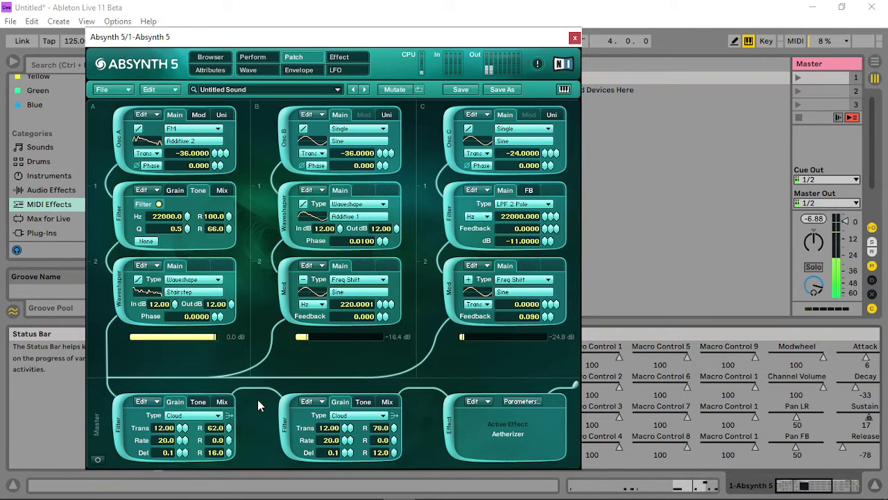
{"action": "mouse_move", "coordinate": [229, 440]}
{"action": "left_mouse_down"}
{"action": "mouse_move", "coordinate": [234, 375]}
{"action": "mouse_move", "coordinate": [227, 458]}
{"action": "left_mouse_up"}
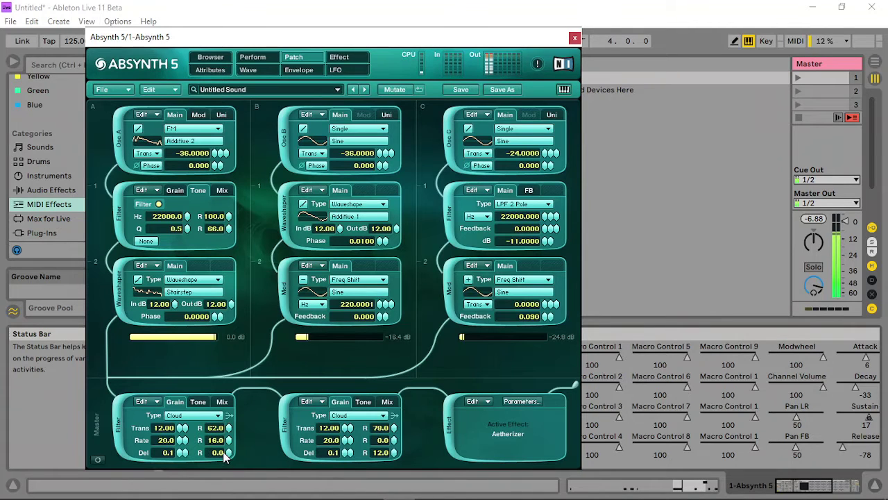
- Set the master envelope's decay to -77 and release to -84, and re-enable the overridden automation
{"action": "left_click", "coordinate": [252, 62]}
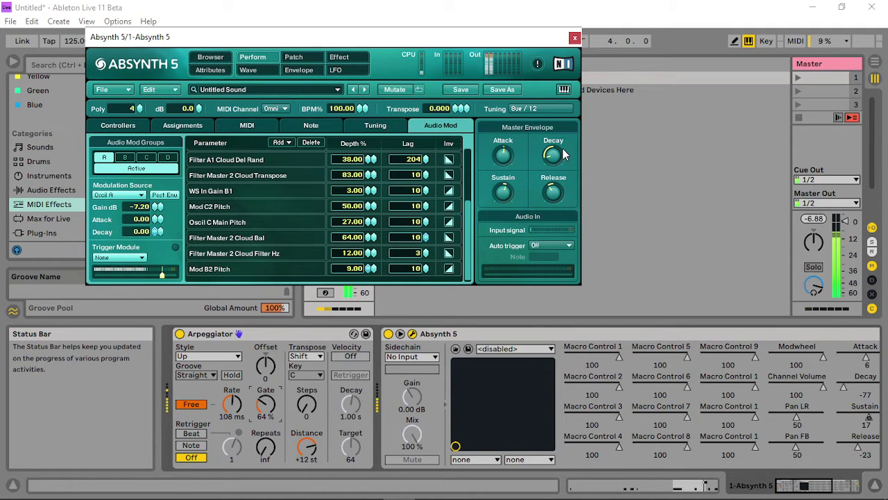
{"action": "left_click_drag", "start_coordinate": [563, 150], "coordinate": [557, 193]}
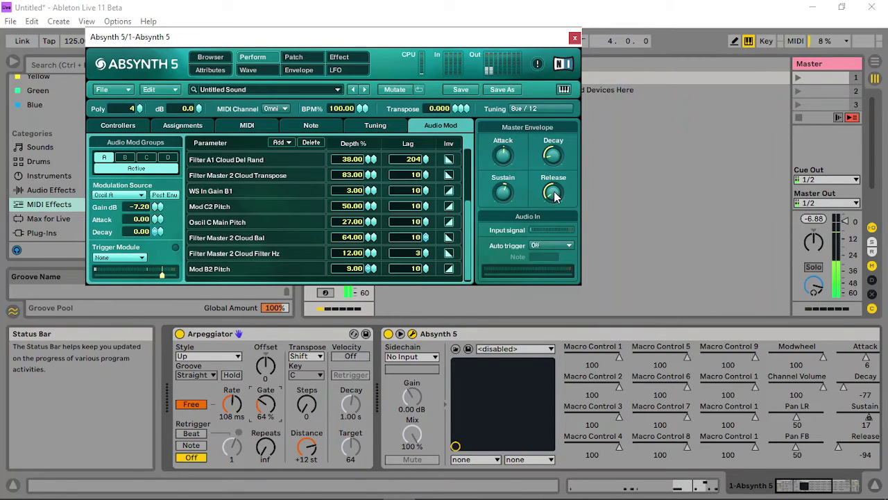
{"action": "left_click_drag", "start_coordinate": [400, 42], "coordinate": [442, 80]}
{"action": "left_click", "coordinate": [424, 41]}
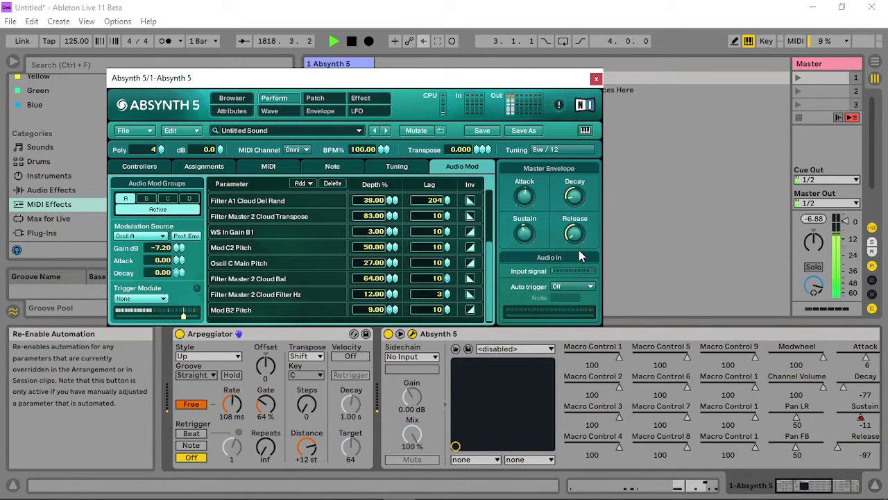
- Set the first master Cloud filter's transpose R to 9, rate R to 28 and delay R to 31
{"action": "left_click", "coordinate": [316, 99]}
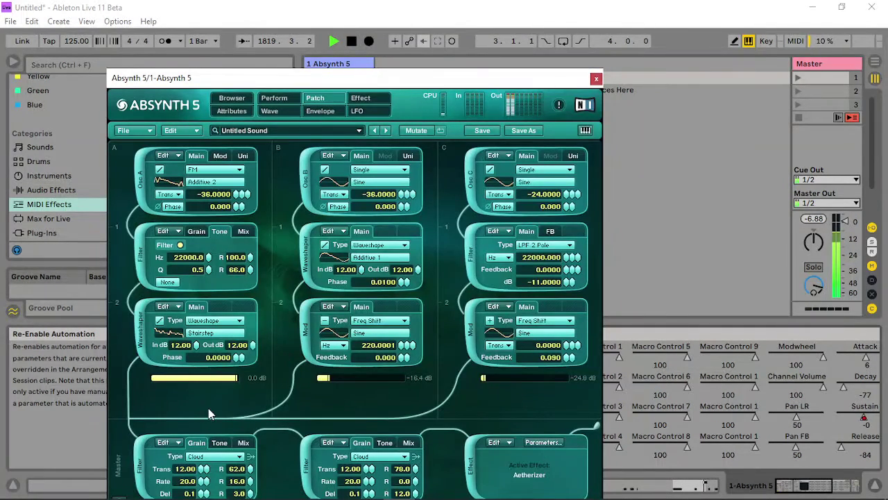
{"action": "left_click_drag", "start_coordinate": [357, 78], "coordinate": [401, 20]}
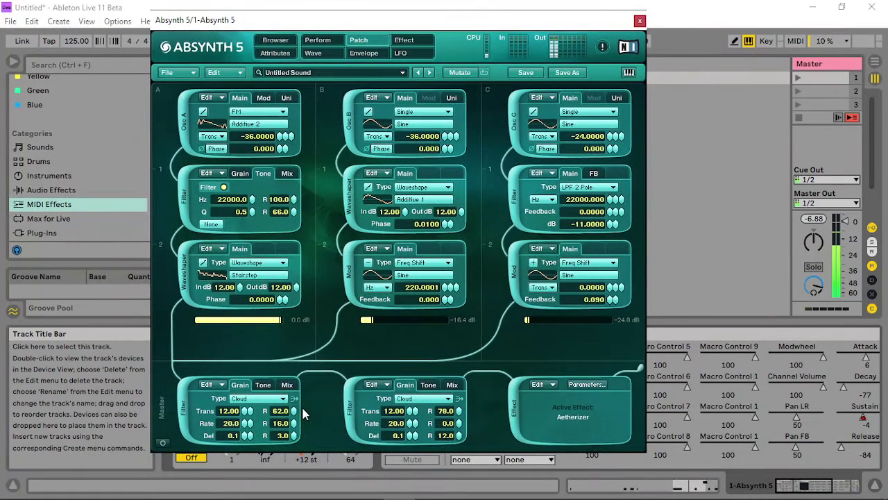
{"action": "left_click_drag", "start_coordinate": [294, 412], "coordinate": [295, 430]}
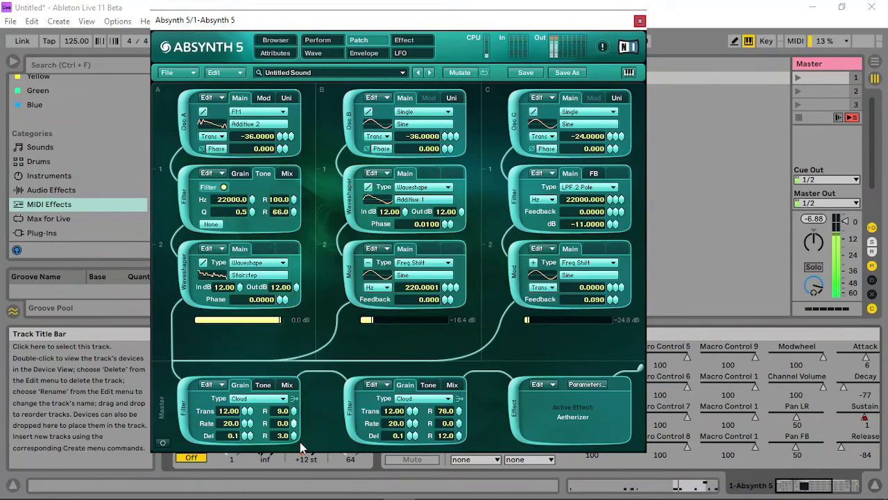
{"action": "left_click_drag", "start_coordinate": [313, 394], "coordinate": [299, 421]}
- Set the second master Cloud filter's tone to 2450 Hz with R 100, keeping Q's R at its minimum
{"action": "left_click", "coordinate": [429, 386]}
{"action": "left_click_drag", "start_coordinate": [426, 409], "coordinate": [424, 374]}
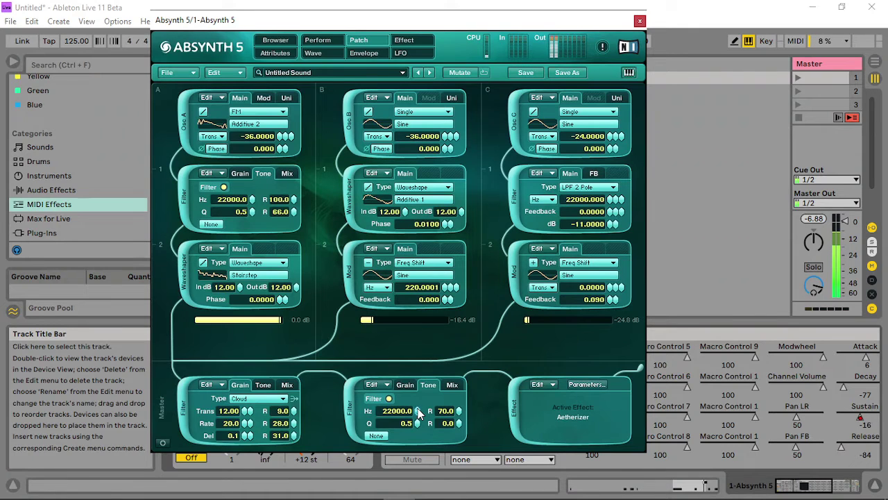
{"action": "left_click_drag", "start_coordinate": [418, 419], "coordinate": [418, 437]}
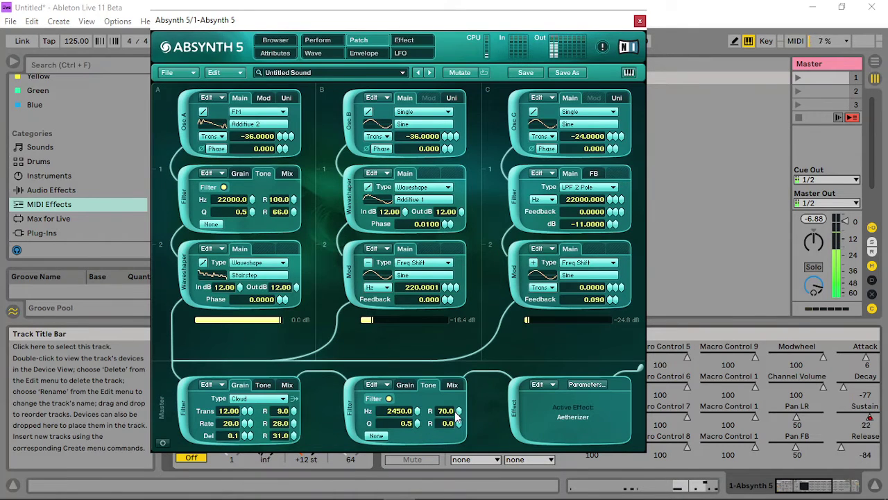
{"action": "left_click_drag", "start_coordinate": [449, 410], "coordinate": [469, 368]}
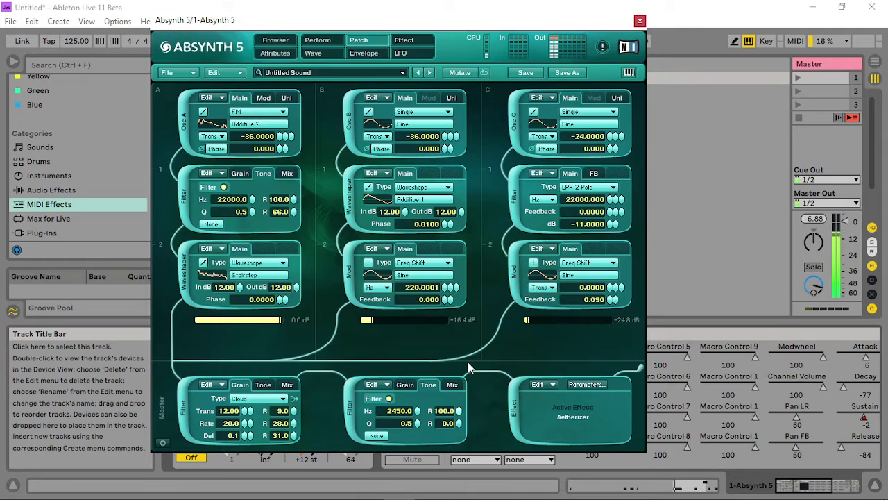
{"action": "left_click_drag", "start_coordinate": [460, 425], "coordinate": [461, 444]}
- Set the Aetherizer effect's wet level to -23.5 and its master lowpass to 992 Hz, and close the plug-in window
{"action": "left_click", "coordinate": [405, 40]}
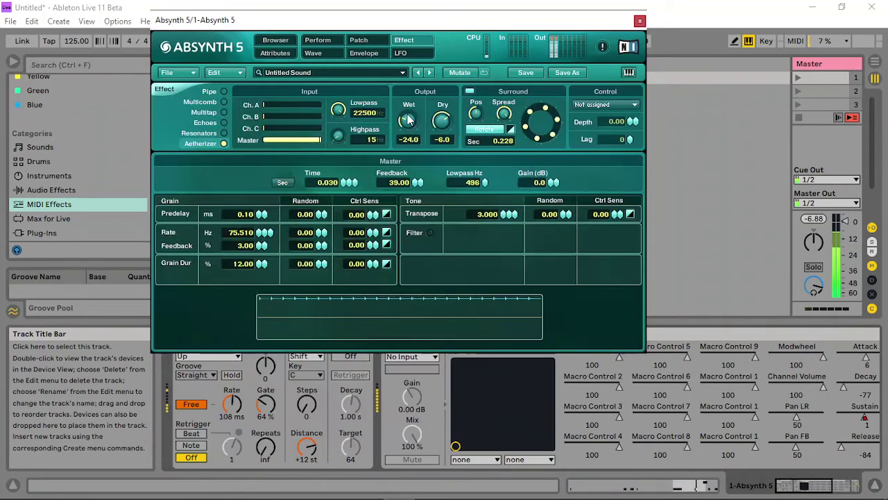
{"action": "mouse_move", "coordinate": [408, 121]}
{"action": "left_mouse_down"}
{"action": "mouse_move", "coordinate": [411, 130]}
{"action": "mouse_move", "coordinate": [418, 119]}
{"action": "left_mouse_up"}
{"action": "left_click_drag", "start_coordinate": [482, 186], "coordinate": [495, 173]}
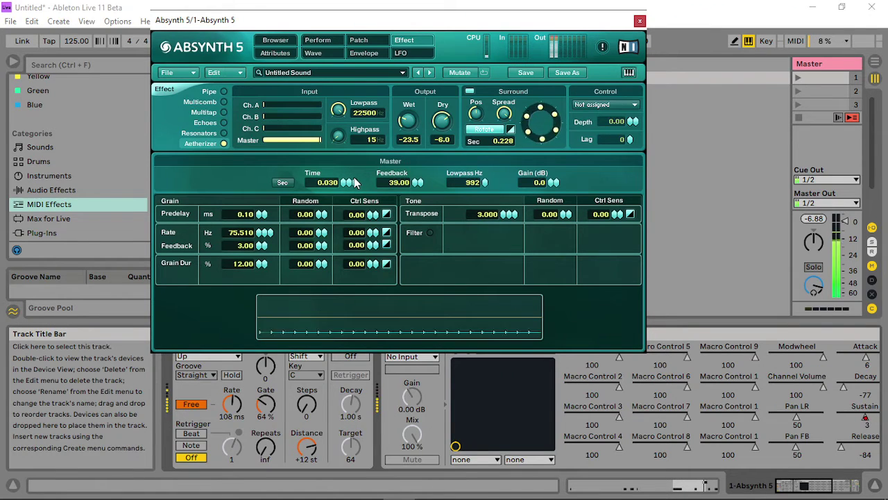
{"action": "left_click", "coordinate": [639, 20]}
- Insert a new MIDI track and load an Absynth 5 instrument onto it
{"action": "right_click", "coordinate": [395, 66]}
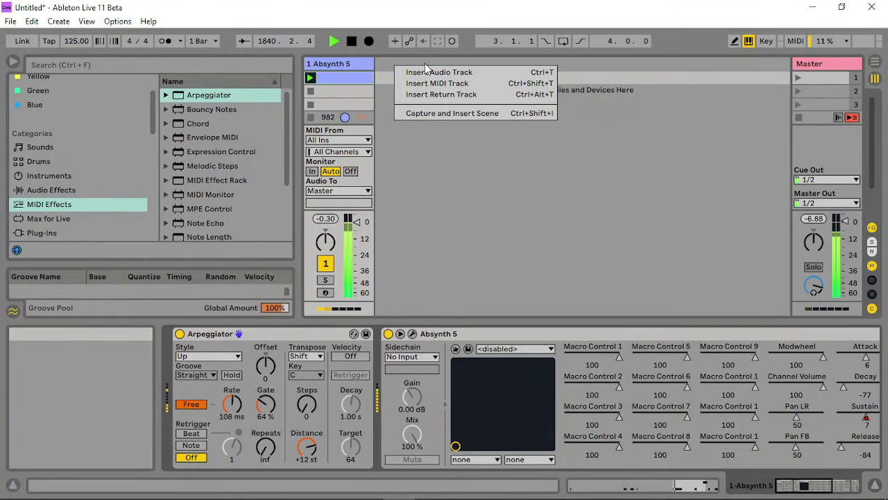
{"action": "left_click", "coordinate": [435, 84]}
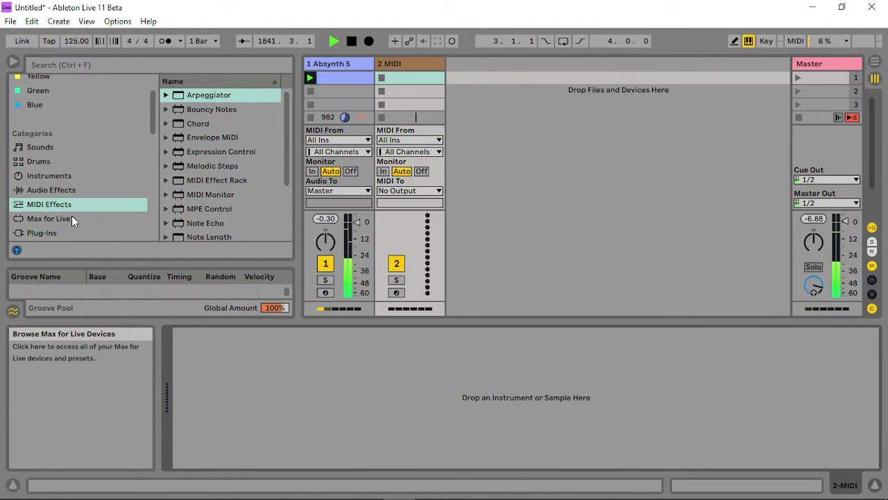
{"action": "scroll", "coordinate": [69, 216], "scroll_direction": "down", "scroll_amount": 1}
{"action": "left_click", "coordinate": [43, 209]}
{"action": "left_click_drag", "start_coordinate": [222, 144], "coordinate": [419, 65]}
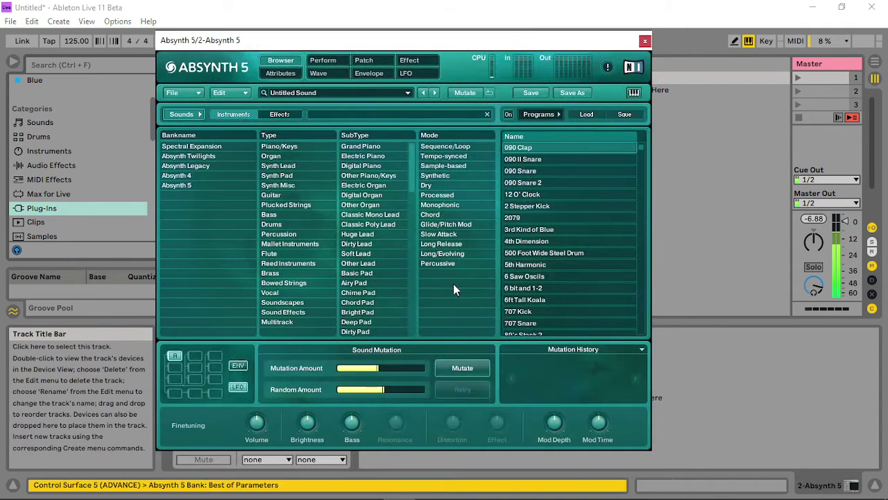
- Add an LPF 2 Pole filter to channel A of the new Absynth patch and close its window
{"action": "left_click", "coordinate": [364, 60]}
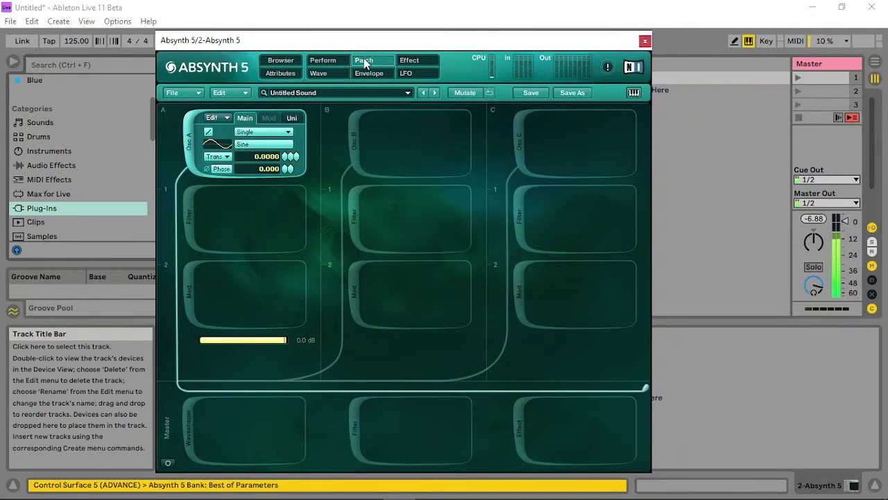
{"action": "left_click", "coordinate": [192, 220]}
{"action": "left_click", "coordinate": [644, 40]}
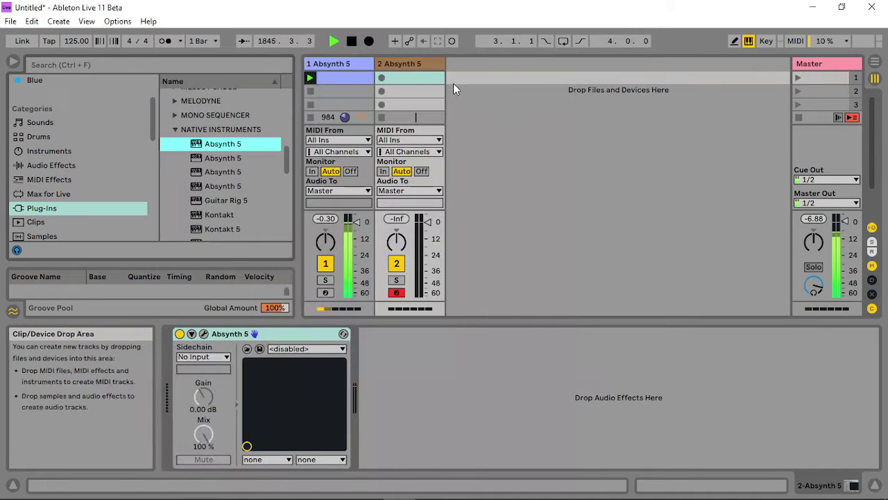
- Create a one-bar MIDI clip on the second track with a G2 note held for the full bar, and launch it
{"action": "double_click", "coordinate": [410, 78]}
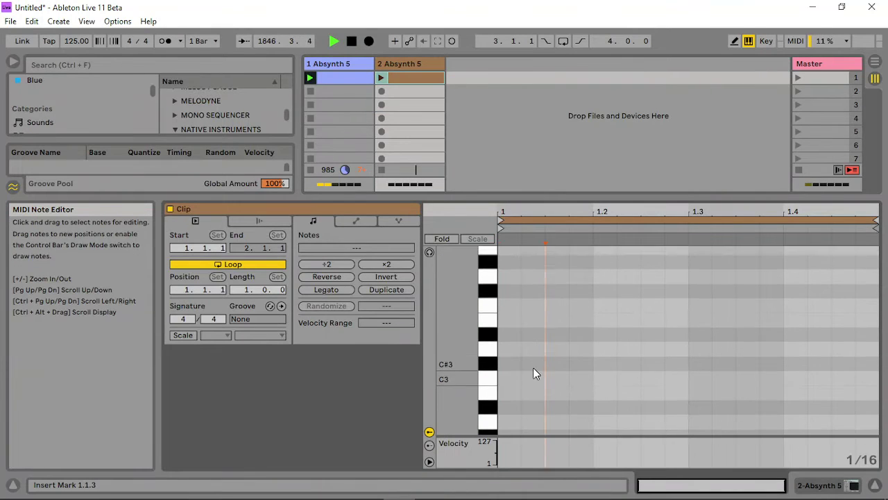
{"action": "scroll", "coordinate": [533, 374], "scroll_direction": "down", "scroll_amount": 1}
{"action": "double_click", "coordinate": [510, 419]}
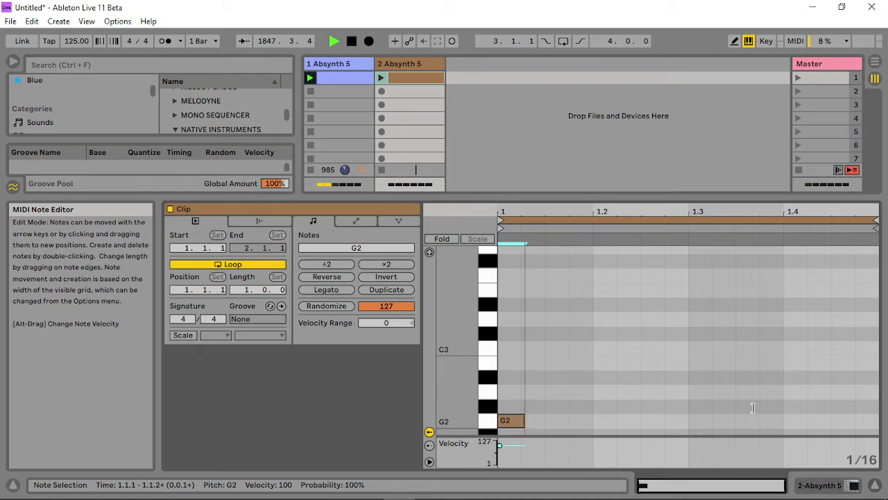
{"action": "left_click_drag", "start_coordinate": [752, 407], "coordinate": [875, 416]}
{"action": "left_click", "coordinate": [386, 76]}
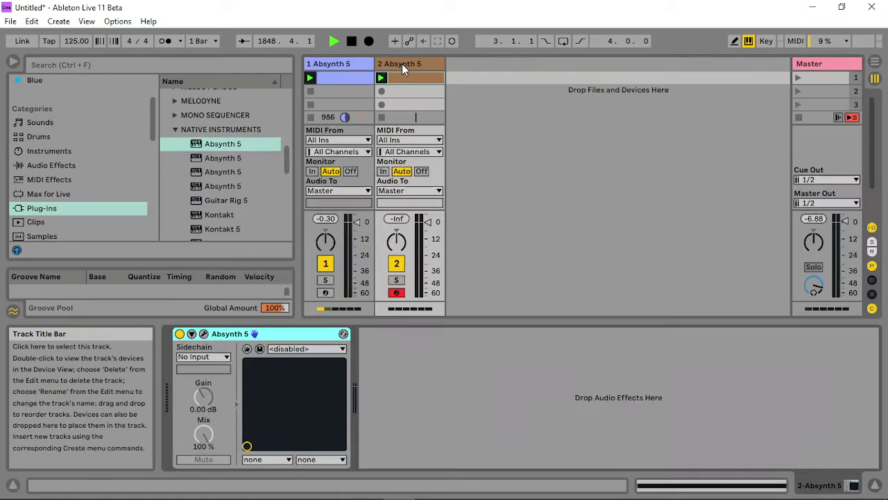
- Reopen the second track's Absynth and add a Waveshape module in channel A's second slot
{"action": "left_click", "coordinate": [402, 64]}
{"action": "left_click", "coordinate": [204, 333]}
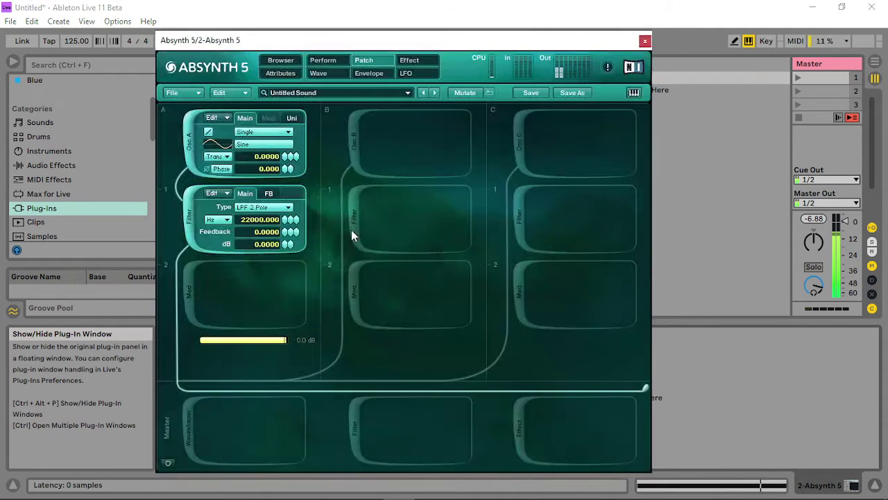
{"action": "left_click", "coordinate": [194, 294]}
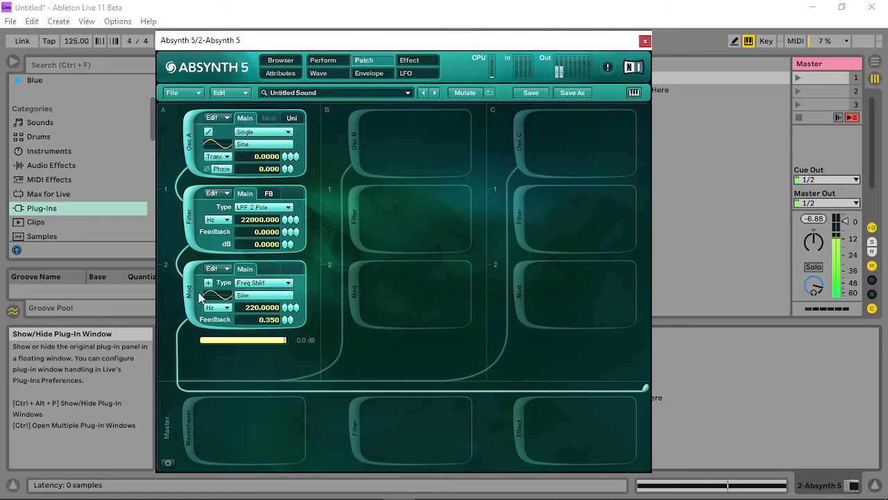
{"action": "left_click", "coordinate": [253, 283]}
{"action": "left_click", "coordinate": [264, 421]}
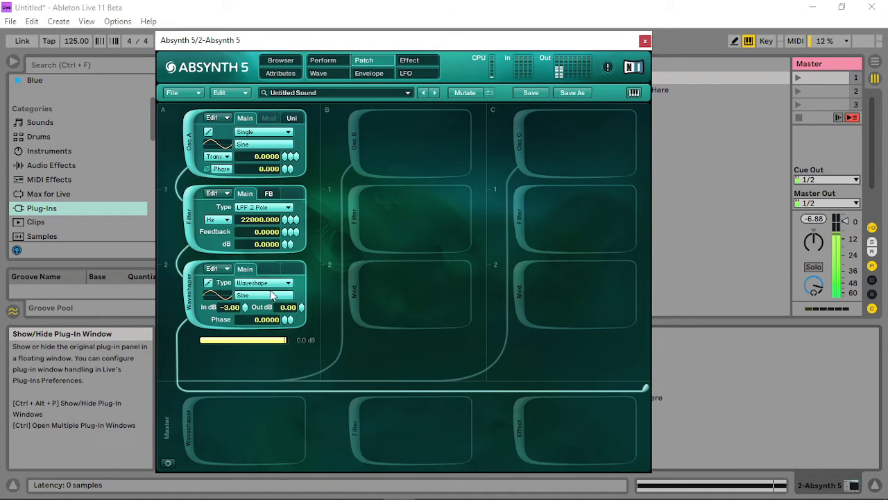
- Assign the Stairstep wave to channel A's waveshaper, trying Inharmonic 3 first
{"action": "left_click", "coordinate": [252, 298]}
{"action": "left_click", "coordinate": [368, 429]}
{"action": "scroll", "coordinate": [361, 424], "scroll_direction": "down", "scroll_amount": 3}
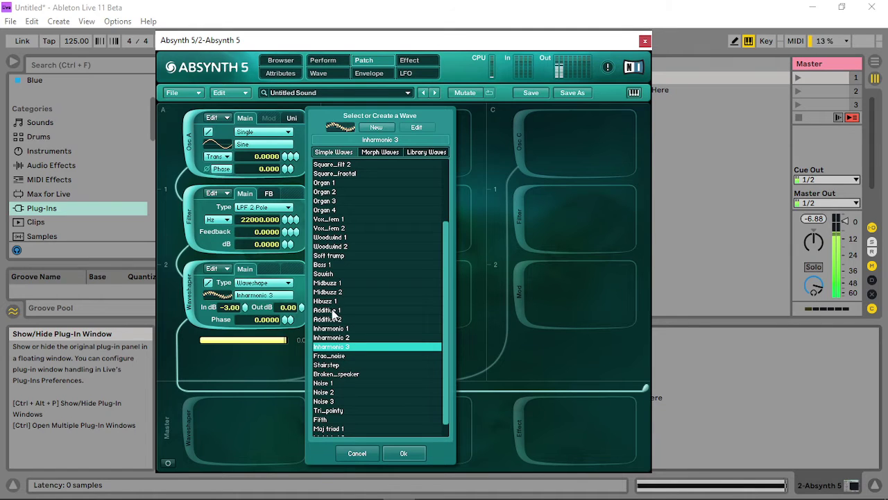
{"action": "left_click", "coordinate": [330, 365]}
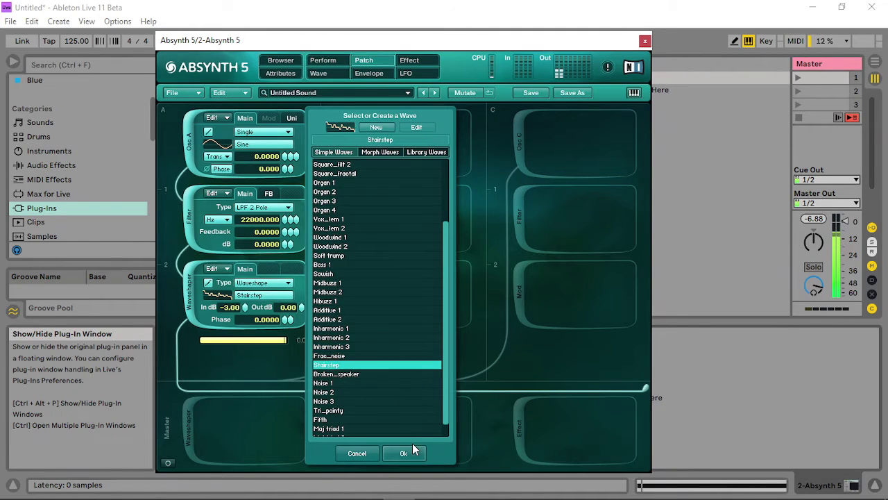
{"action": "left_click", "coordinate": [404, 453]}
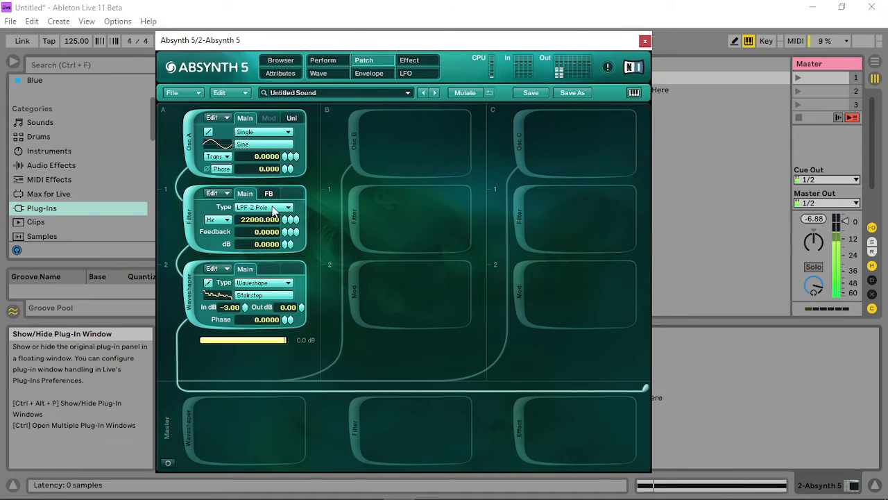
- Change channel A's first module to Waveshape and assign the Bass 1 wave to oscillator A, auditioning Sawish, Stairstep and other waves first
{"action": "left_click", "coordinate": [272, 208]}
{"action": "left_click", "coordinate": [272, 345]}
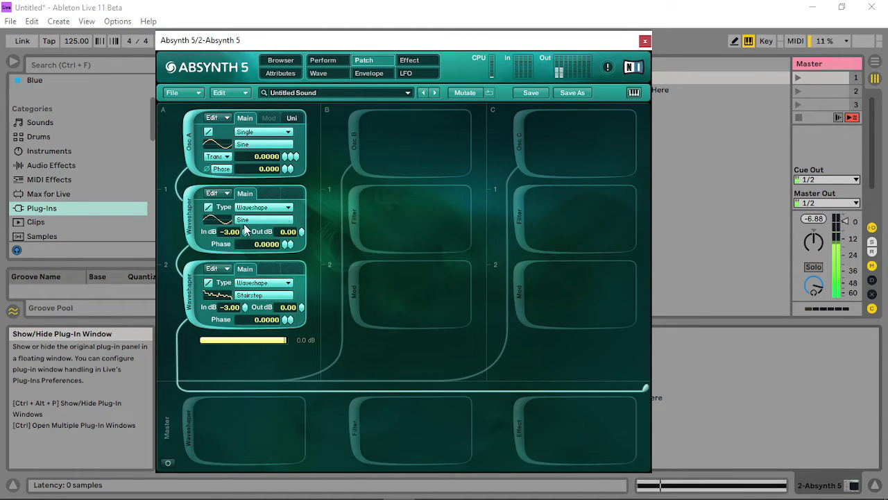
{"action": "left_click", "coordinate": [266, 145]}
{"action": "left_click", "coordinate": [345, 357]}
{"action": "scroll", "coordinate": [342, 373], "scroll_direction": "down", "scroll_amount": 2}
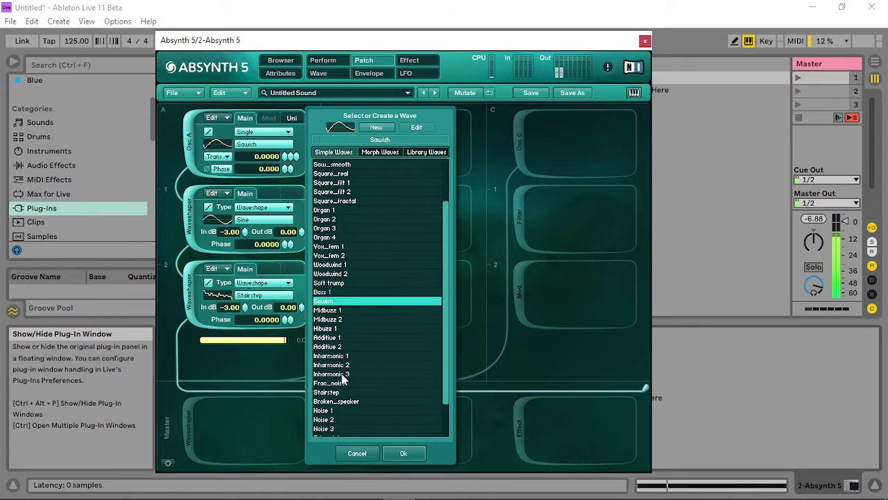
{"action": "left_click", "coordinate": [334, 392]}
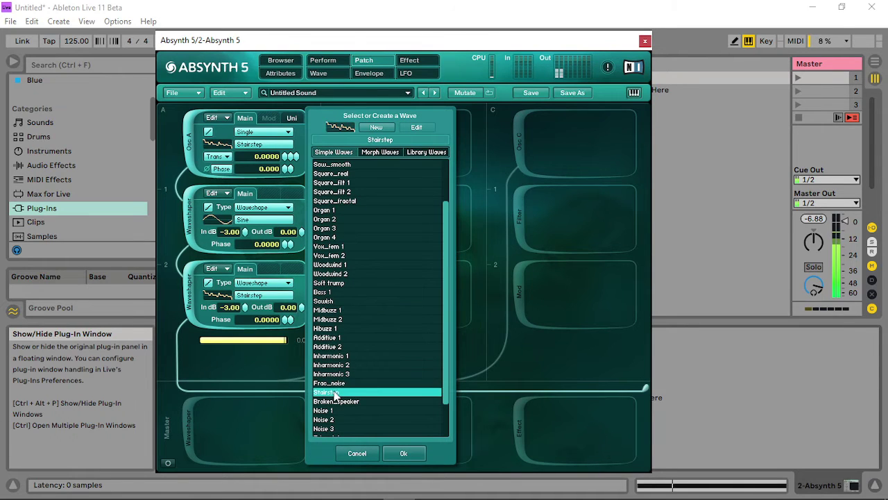
{"action": "left_click", "coordinate": [336, 356]}
{"action": "left_click", "coordinate": [332, 319]}
{"action": "left_click", "coordinate": [326, 293]}
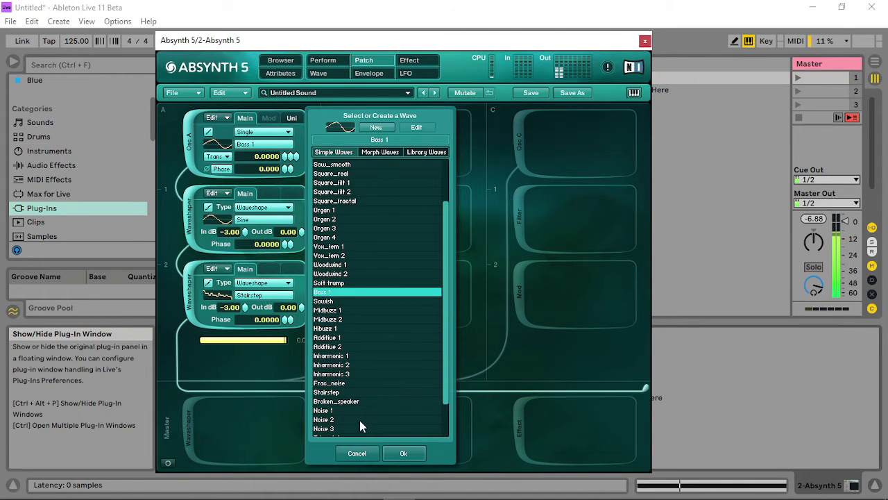
{"action": "left_click", "coordinate": [404, 453]}
- Set channel A's waveshaper inputs to 5.60 and -11.00 dB and give the first one the Stairstep wave after auditioning alternatives
{"action": "left_click_drag", "start_coordinate": [251, 311], "coordinate": [274, 198]}
{"action": "left_click", "coordinate": [257, 224]}
{"action": "scroll", "coordinate": [351, 366], "scroll_direction": "down", "scroll_amount": 4}
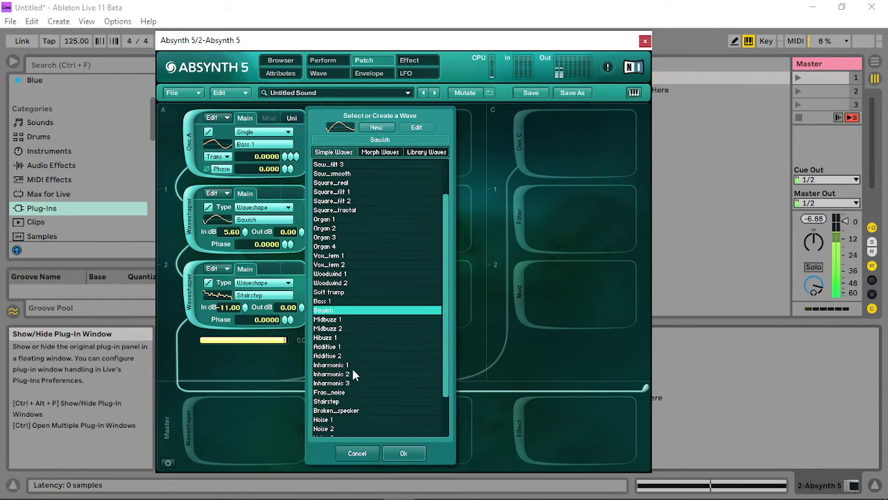
{"action": "left_click", "coordinate": [340, 374]}
{"action": "left_click", "coordinate": [339, 338]}
{"action": "left_click", "coordinate": [336, 318]}
{"action": "left_click", "coordinate": [338, 337]}
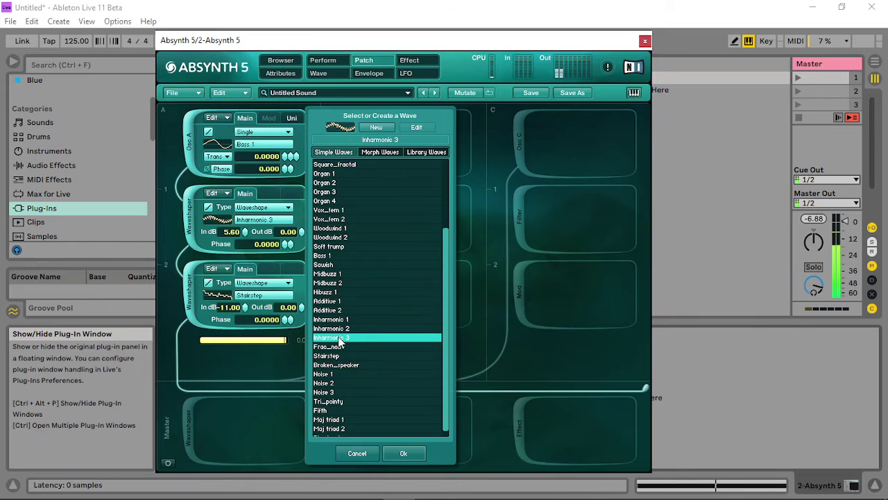
{"action": "left_click", "coordinate": [339, 301]}
{"action": "left_click", "coordinate": [332, 273]}
{"action": "left_click", "coordinate": [330, 256]}
{"action": "left_click", "coordinate": [333, 364]}
{"action": "left_click", "coordinate": [336, 419]}
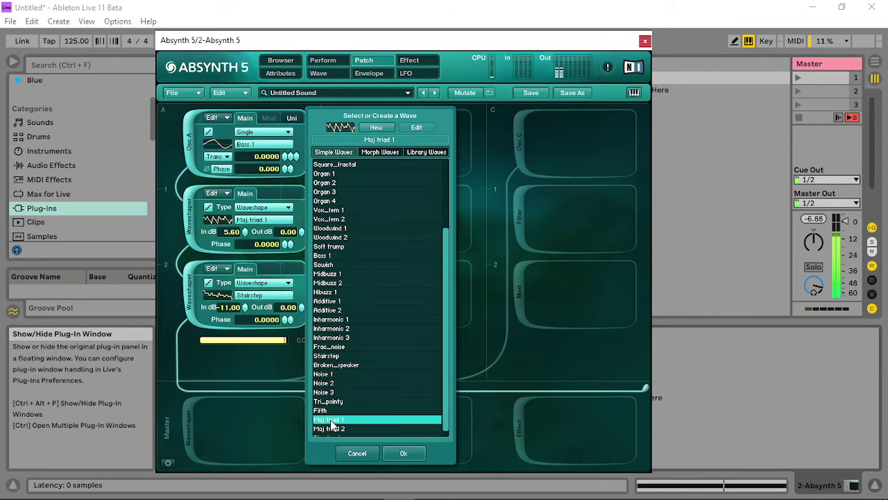
{"action": "left_click", "coordinate": [326, 392]}
{"action": "left_click", "coordinate": [362, 356]}
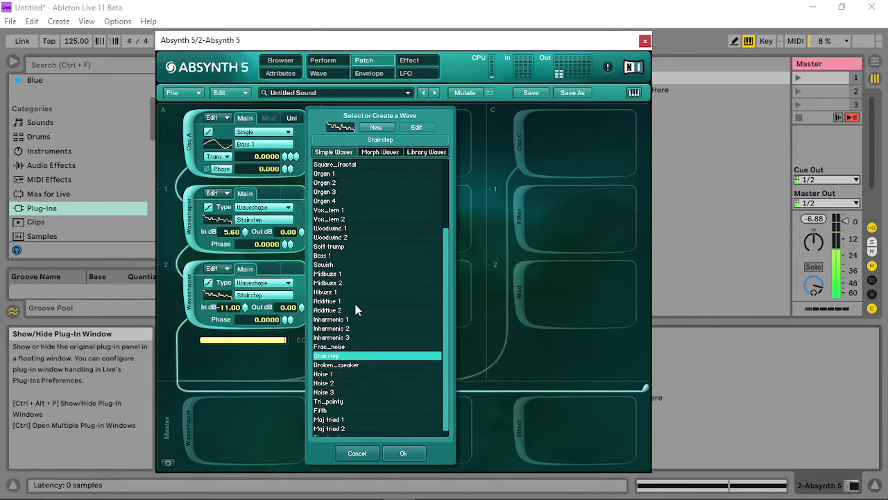
{"action": "left_click", "coordinate": [404, 453]}
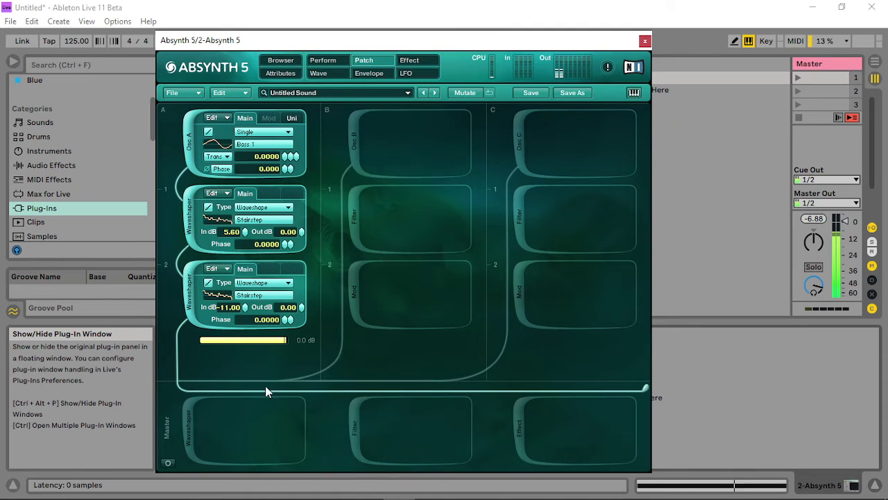
- Add a waveshaper to the master section and change channel A's first module to Cloud
{"action": "left_click", "coordinate": [179, 426]}
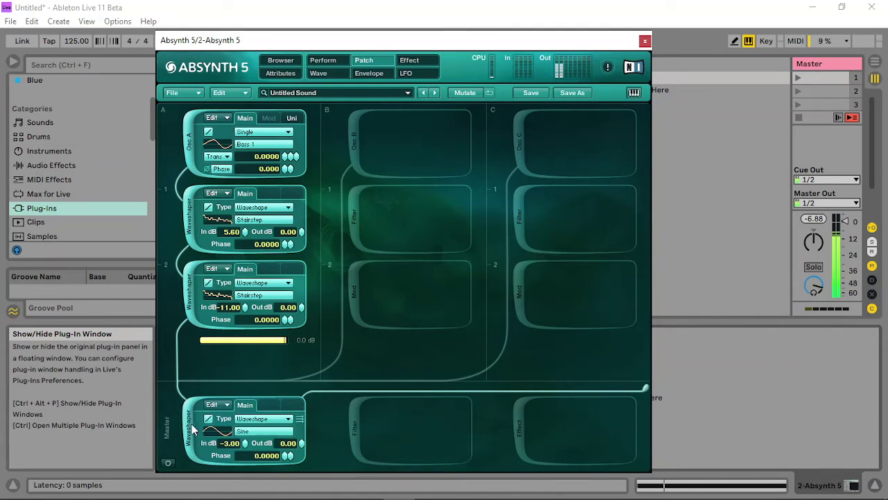
{"action": "left_click", "coordinate": [275, 211]}
{"action": "left_click", "coordinate": [263, 337]}
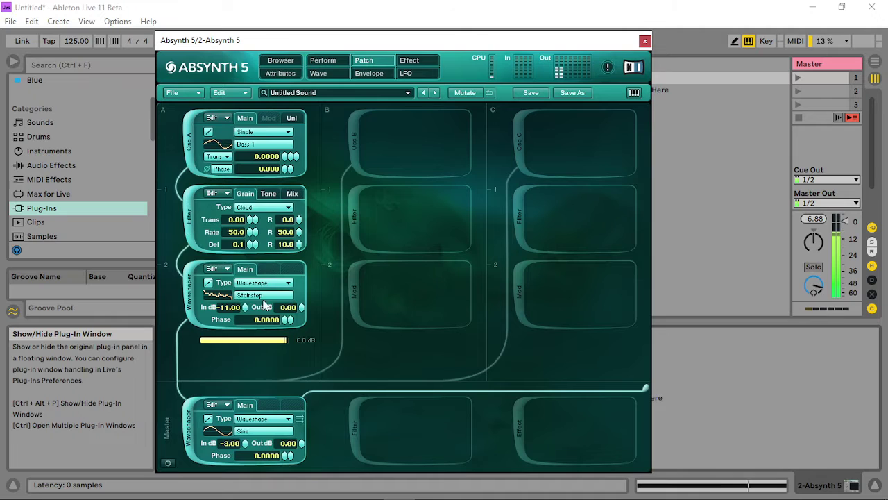
{"action": "left_click_drag", "start_coordinate": [250, 220], "coordinate": [250, 194]}
- Enable the Cloud module's tone filter at 100 Hz and set the input of channel A's waveshaper to -48 dB
{"action": "left_click", "coordinate": [271, 195]}
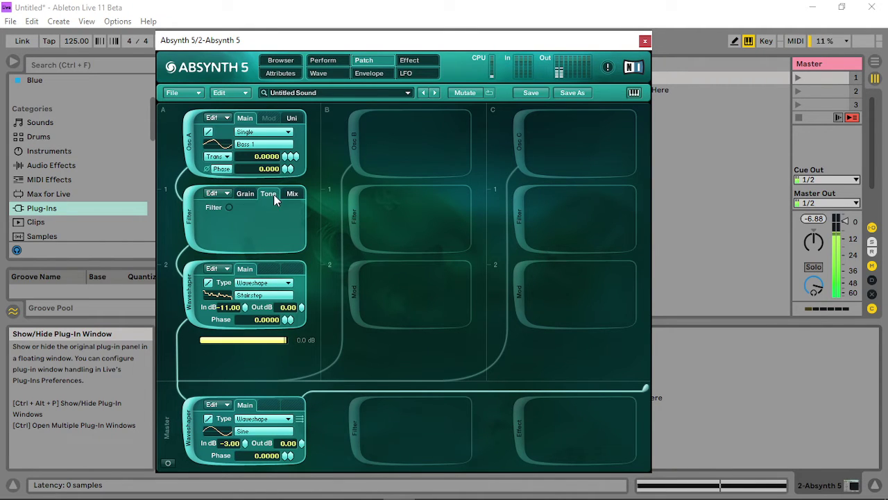
{"action": "left_click", "coordinate": [229, 207]}
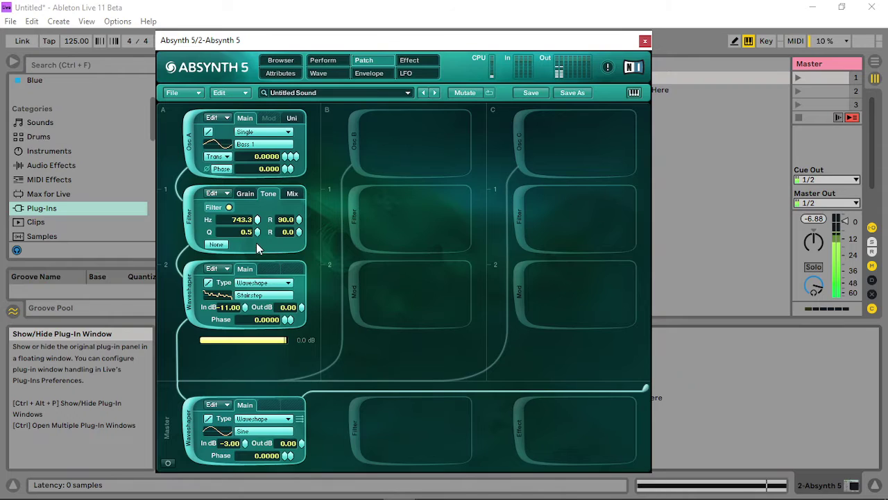
{"action": "left_click_drag", "start_coordinate": [257, 249], "coordinate": [253, 268]}
{"action": "left_click_drag", "start_coordinate": [257, 219], "coordinate": [259, 212]}
{"action": "left_click_drag", "start_coordinate": [244, 306], "coordinate": [235, 481]}
{"action": "left_click_drag", "start_coordinate": [244, 310], "coordinate": [234, 408]}
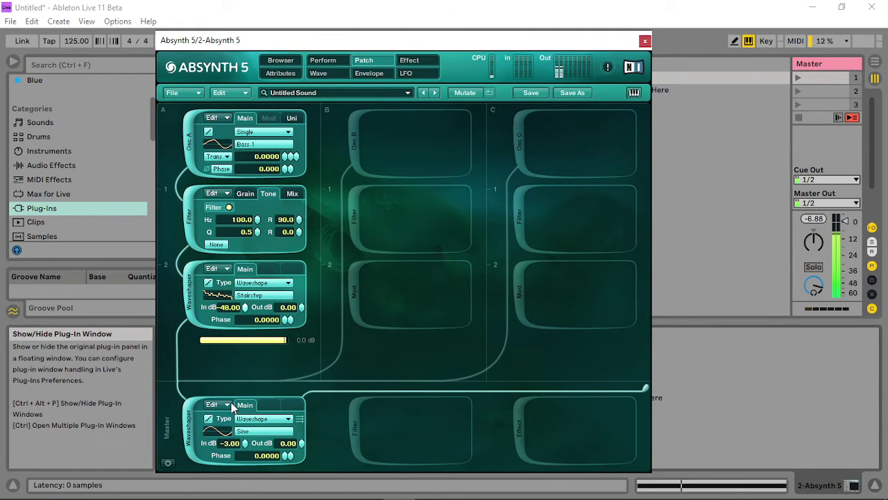
- Assign the Noise 1 wave to the master waveshaper, auditioning Stairstep and Midbuzz 2 first
{"action": "left_click", "coordinate": [254, 433]}
{"action": "left_click", "coordinate": [379, 400]}
{"action": "scroll", "coordinate": [375, 397], "scroll_direction": "down", "scroll_amount": 3}
{"action": "left_click", "coordinate": [338, 393]}
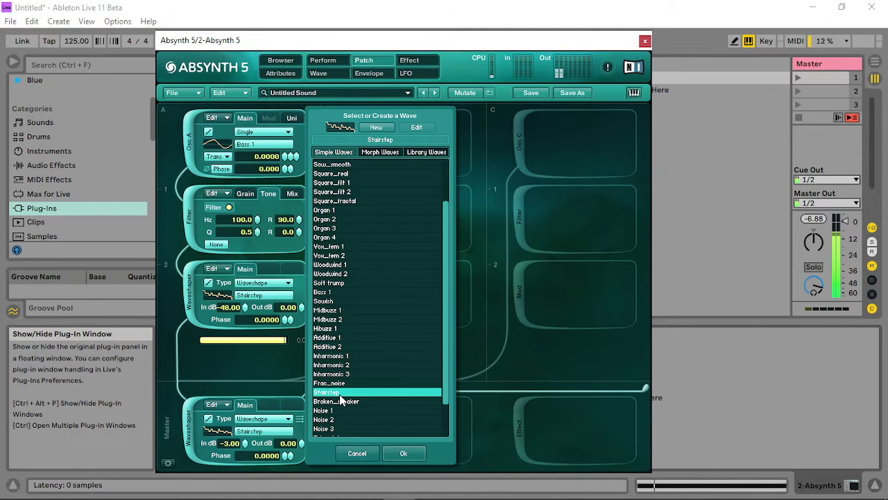
{"action": "left_click", "coordinate": [344, 356]}
{"action": "left_click", "coordinate": [346, 319]}
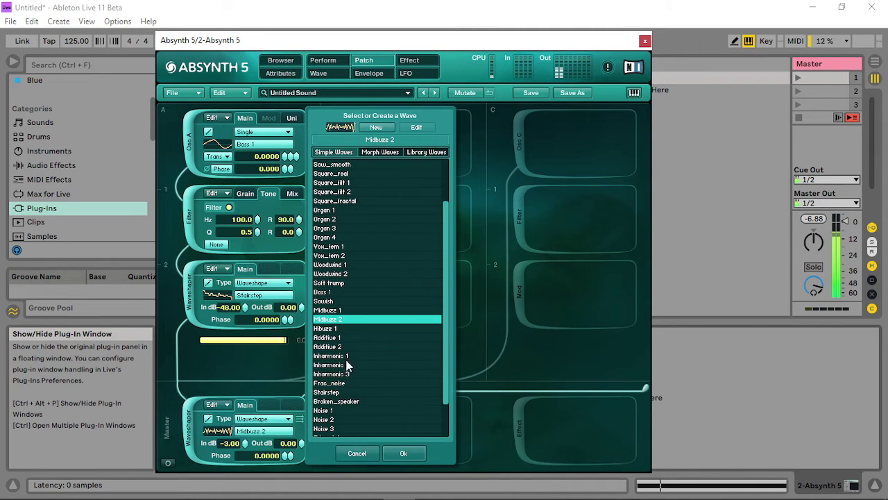
{"action": "left_click", "coordinate": [340, 411]}
{"action": "left_click", "coordinate": [403, 453]}
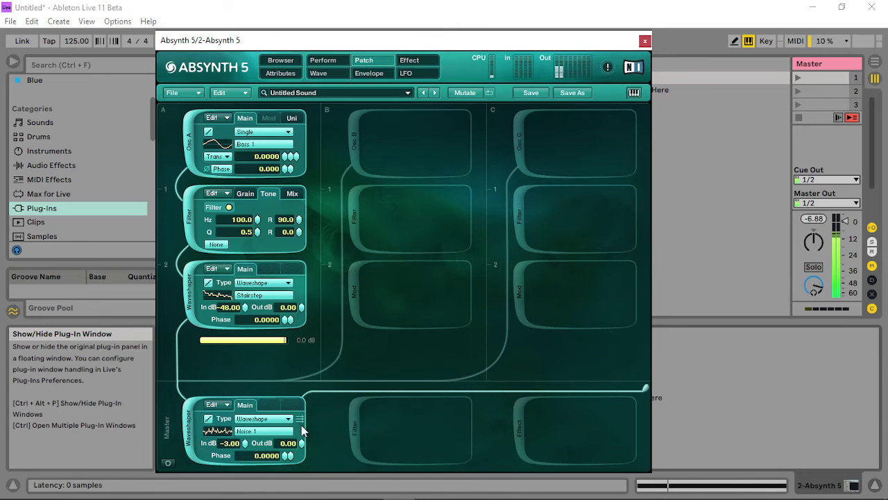
- Set the master waveshaper's input to -26.50 dB and oscillator A's transposition to -24
{"action": "left_click_drag", "start_coordinate": [244, 444], "coordinate": [247, 494]}
{"action": "left_click_drag", "start_coordinate": [244, 448], "coordinate": [249, 489]}
{"action": "left_click_drag", "start_coordinate": [285, 157], "coordinate": [286, 177]}
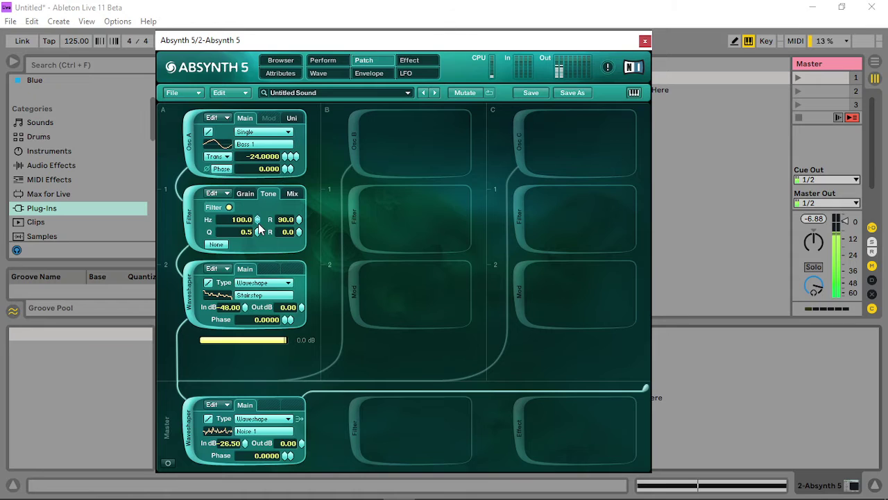
- Set the Cloud tone filter to 847.6 Hz with 21.0 randomization, and channel A's waveshaper to -47.50 dB in and -26.40 dB out
{"action": "left_click_drag", "start_coordinate": [257, 219], "coordinate": [257, 261]}
{"action": "mouse_move", "coordinate": [258, 221]}
{"action": "left_mouse_down"}
{"action": "mouse_move", "coordinate": [274, 133]}
{"action": "mouse_move", "coordinate": [258, 205]}
{"action": "left_mouse_up"}
{"action": "left_click_drag", "start_coordinate": [303, 307], "coordinate": [310, 446]}
{"action": "left_click_drag", "start_coordinate": [301, 307], "coordinate": [304, 355]}
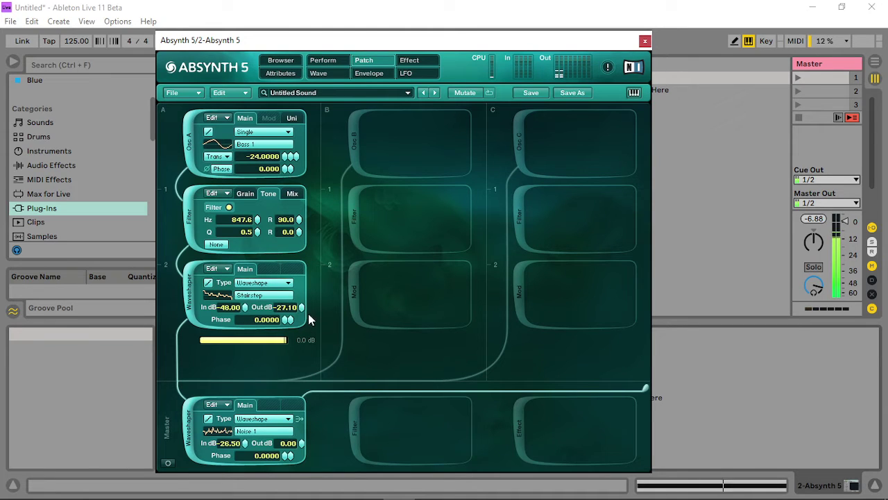
{"action": "mouse_move", "coordinate": [303, 306]}
{"action": "left_mouse_down"}
{"action": "mouse_move", "coordinate": [300, 329]}
{"action": "mouse_move", "coordinate": [308, 307]}
{"action": "left_mouse_up"}
{"action": "left_click_drag", "start_coordinate": [248, 288], "coordinate": [247, 304]}
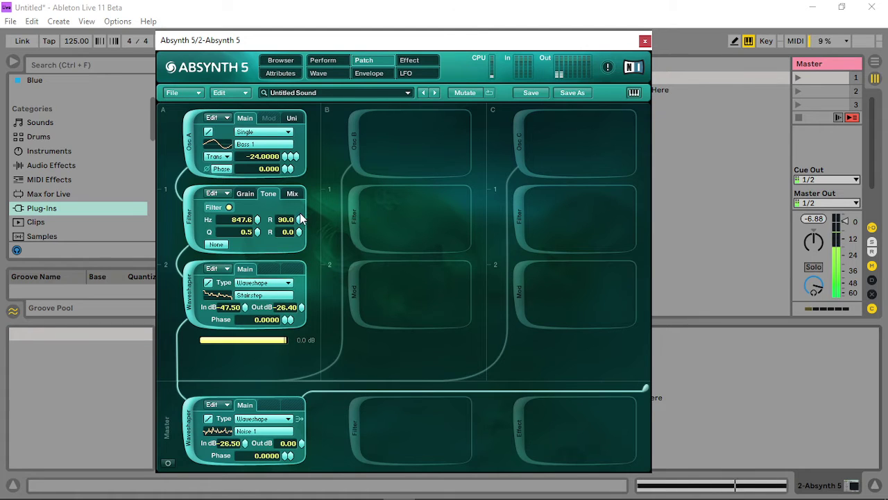
{"action": "left_click_drag", "start_coordinate": [301, 218], "coordinate": [295, 368]}
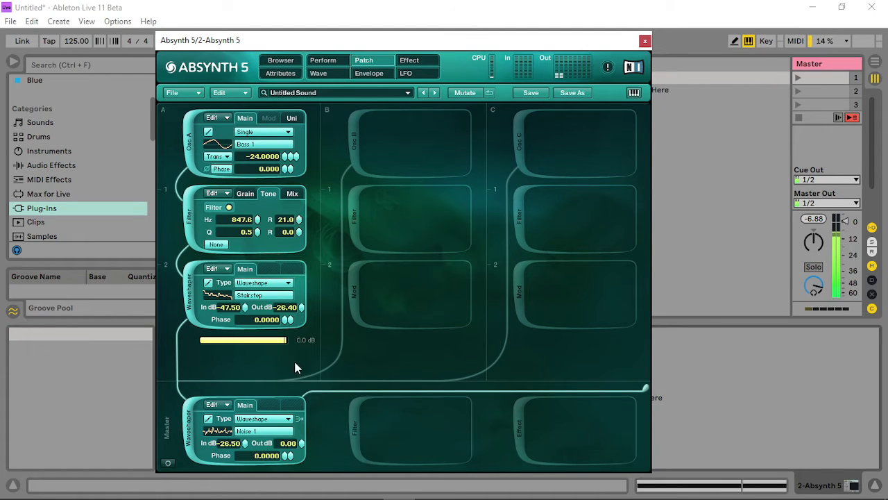
- Set the master waveshaper to -19.60 dB in and -7.20 dB out, and give oscillator A two unison voices
{"action": "left_click_drag", "start_coordinate": [300, 447], "coordinate": [246, 404]}
{"action": "left_click", "coordinate": [291, 118]}
{"action": "left_click", "coordinate": [285, 131]}
{"action": "left_click", "coordinate": [284, 132]}
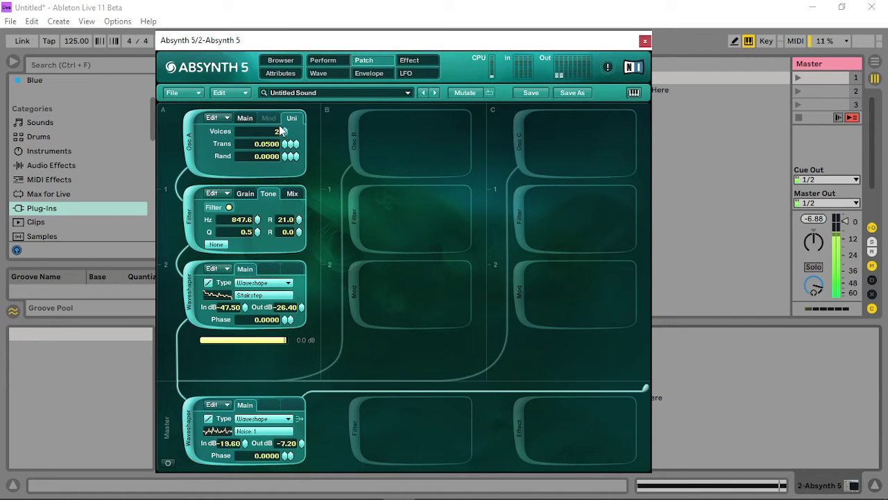
- Set the Cloud tone filter frequency to 141.5 Hz and the master waveshaper's input to -3.50 dB
{"action": "left_click_drag", "start_coordinate": [257, 220], "coordinate": [261, 199]}
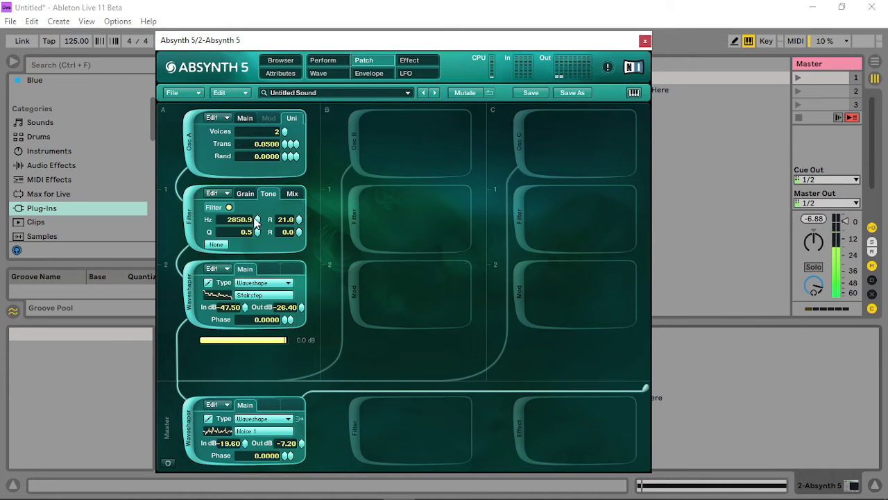
{"action": "left_click_drag", "start_coordinate": [259, 222], "coordinate": [258, 244]}
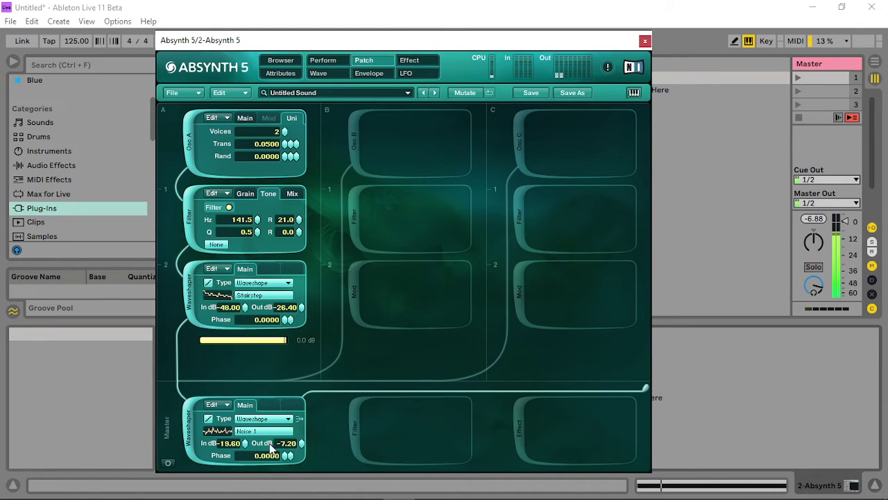
{"action": "left_click_drag", "start_coordinate": [244, 447], "coordinate": [251, 377]}
- Add an LPF 2 Pole filter to the master section and create a frequency envelope dropping to about 51 Hz at 0.26 s
{"action": "left_click", "coordinate": [359, 428]}
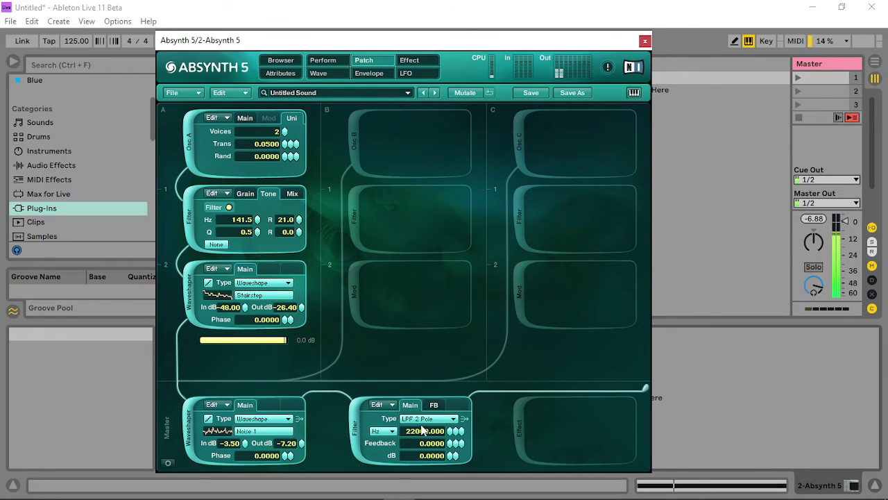
{"action": "right_click", "coordinate": [449, 433]}
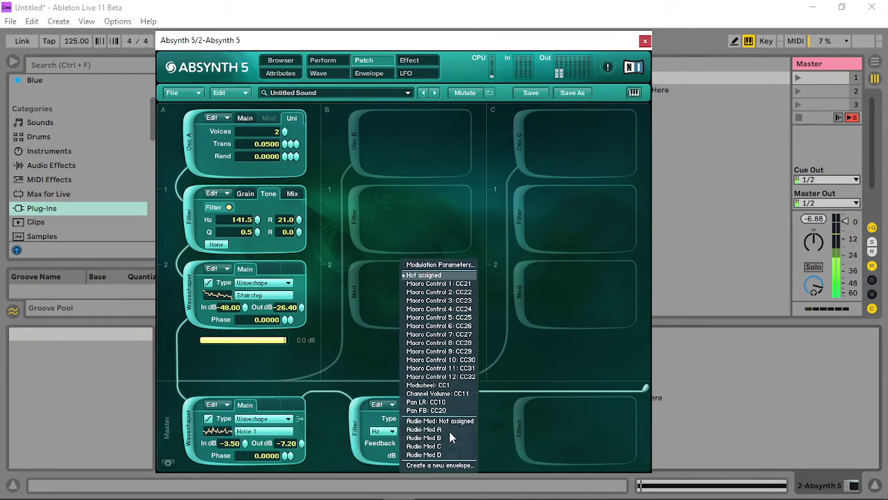
{"action": "left_click", "coordinate": [456, 467]}
{"action": "left_click_drag", "start_coordinate": [445, 224], "coordinate": [290, 259]}
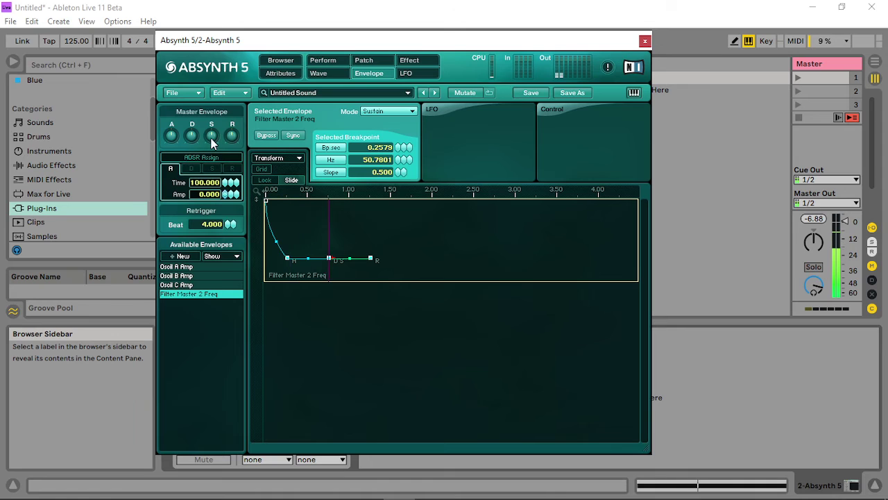
- Set the filter envelope to Retrigger mode every 0.15 beats and move its low breakpoint to about 0.15 s and 87.6 Hz
{"action": "left_click", "coordinate": [398, 110]}
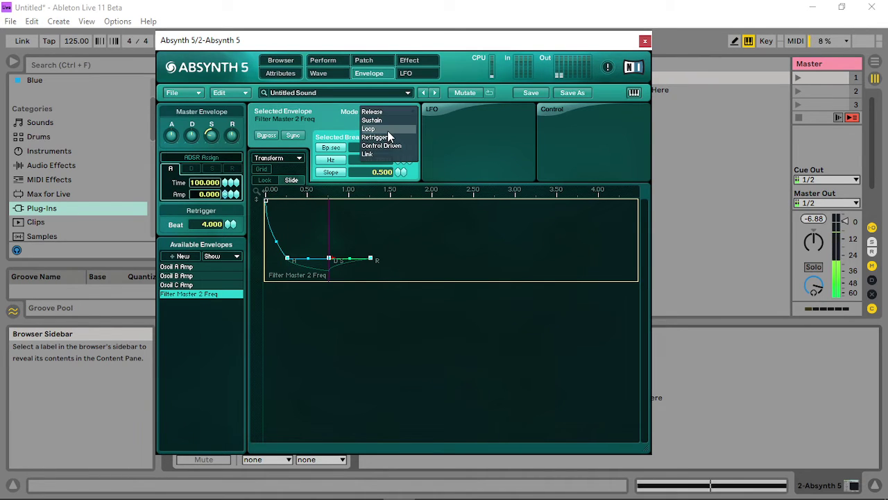
{"action": "left_click", "coordinate": [387, 138]}
{"action": "left_click", "coordinate": [389, 113]}
{"action": "left_click", "coordinate": [387, 137]}
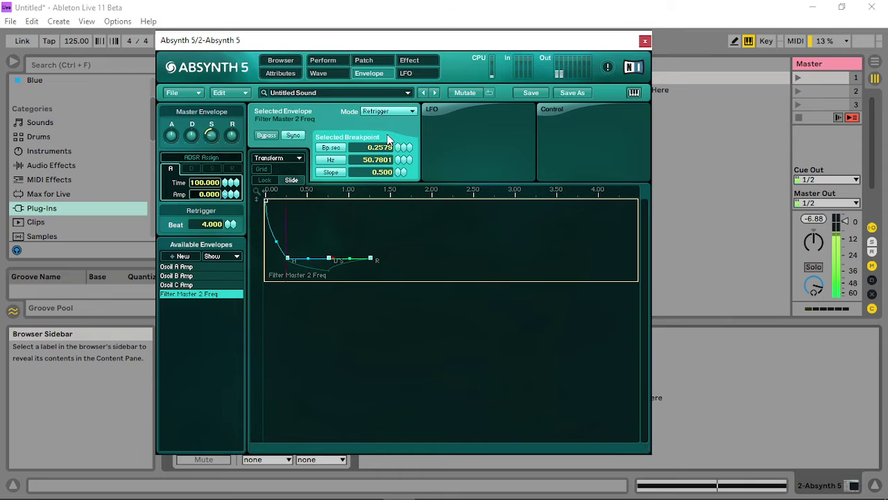
{"action": "left_click", "coordinate": [212, 228]}
{"action": "type", "text": "0.15"}
{"action": "key", "text": "Return"}
{"action": "mouse_move", "coordinate": [288, 260]}
{"action": "left_mouse_down"}
{"action": "mouse_move", "coordinate": [272, 236]}
{"action": "mouse_move", "coordinate": [276, 254]}
{"action": "left_mouse_up"}
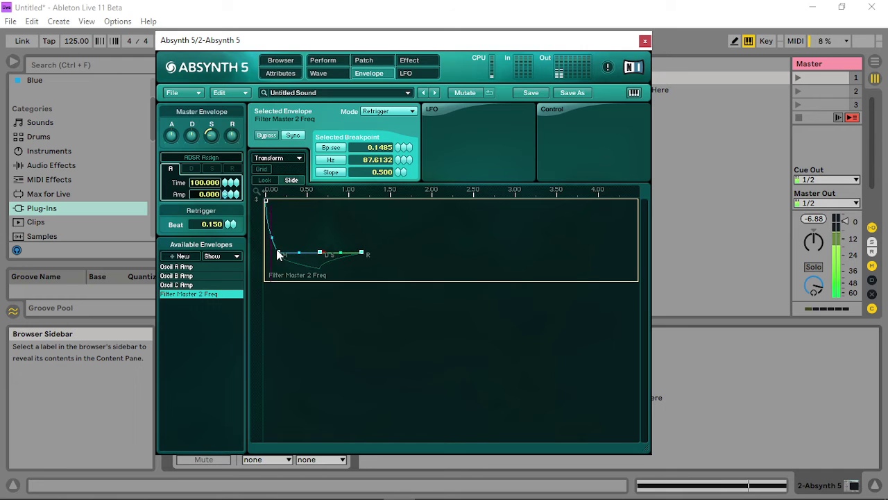
- Lower the master envelope's attack, decay and release
{"action": "left_click", "coordinate": [322, 60]}
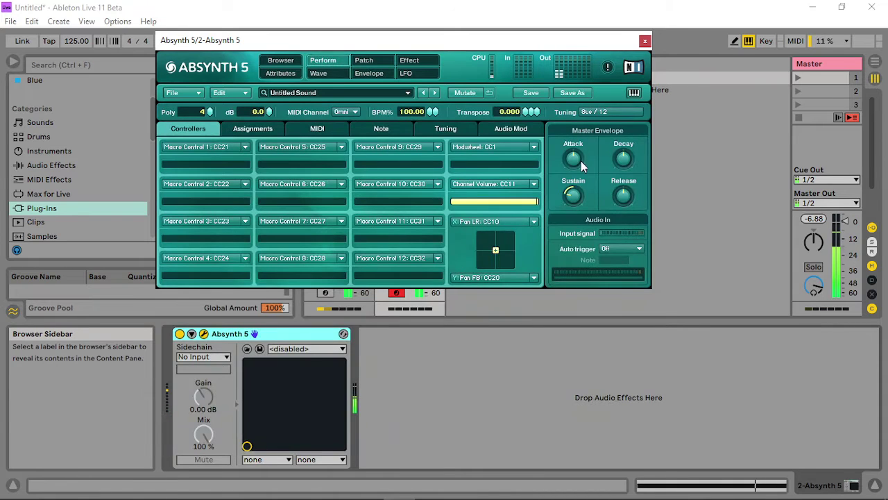
{"action": "left_click_drag", "start_coordinate": [577, 160], "coordinate": [562, 216]}
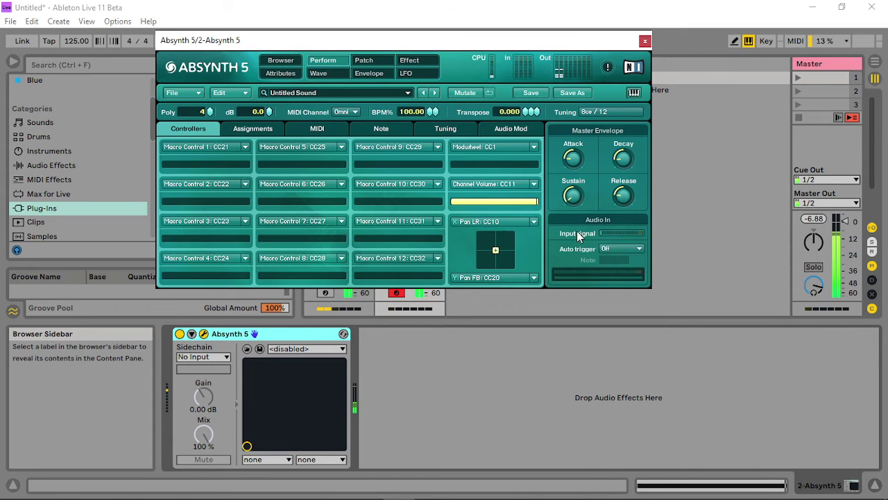
- Transpose oscillator A to -37 and set the Cloud tone filter frequency to 50 Hz
{"action": "left_click", "coordinate": [363, 60]}
{"action": "left_click", "coordinate": [247, 119]}
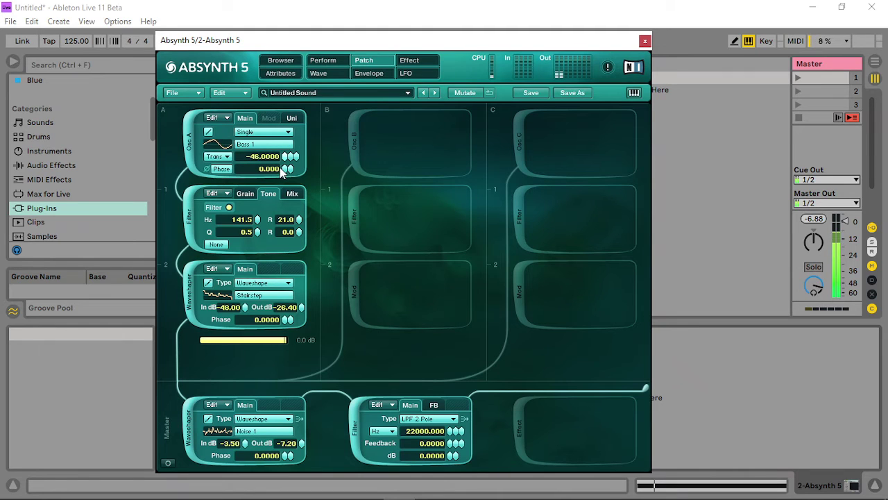
{"action": "left_click_drag", "start_coordinate": [289, 164], "coordinate": [300, 161]}
{"action": "left_click_drag", "start_coordinate": [258, 219], "coordinate": [266, 186]}
- Raise channel A's Stairstep waveshaper input to -4.10 dB and the master waveshaper input to 12.00 dB
{"action": "left_click_drag", "start_coordinate": [246, 306], "coordinate": [258, 159]}
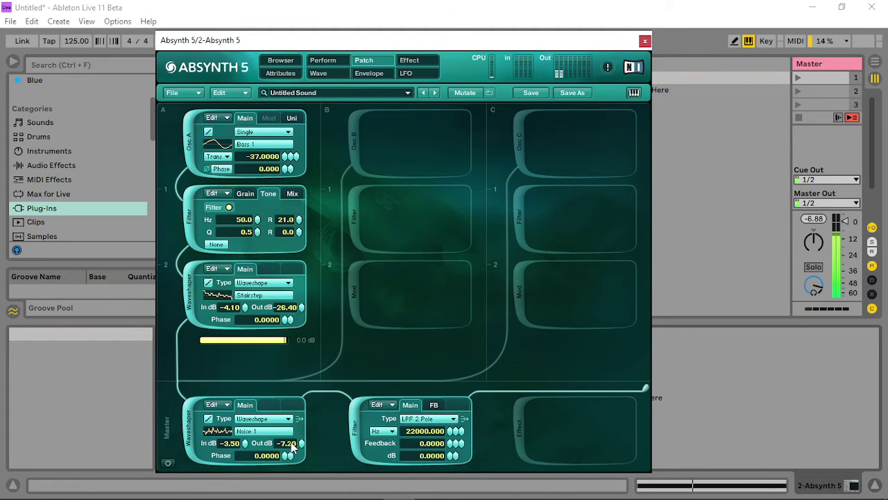
{"action": "left_click_drag", "start_coordinate": [244, 444], "coordinate": [251, 323]}
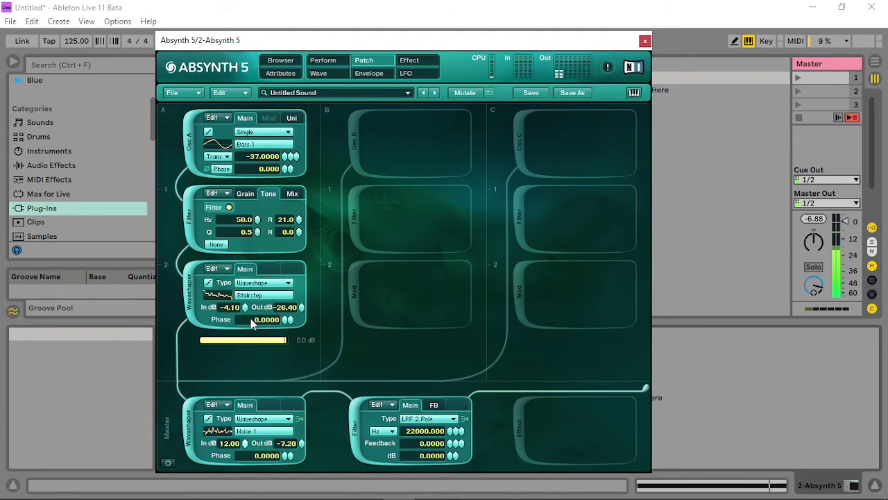
- Change the master waveshaper's wave to Stairstep
{"action": "left_click", "coordinate": [264, 431]}
{"action": "left_click", "coordinate": [329, 369]}
{"action": "left_click", "coordinate": [340, 351]}
{"action": "left_click", "coordinate": [334, 414]}
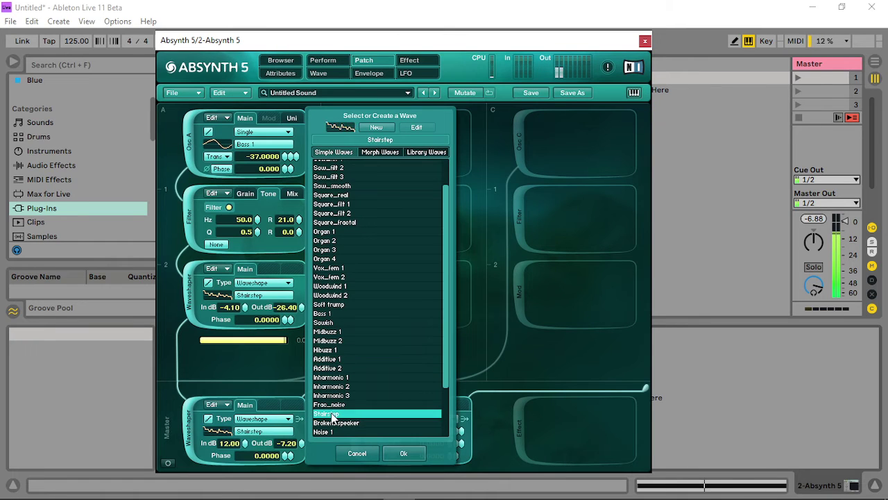
{"action": "left_click", "coordinate": [398, 452]}
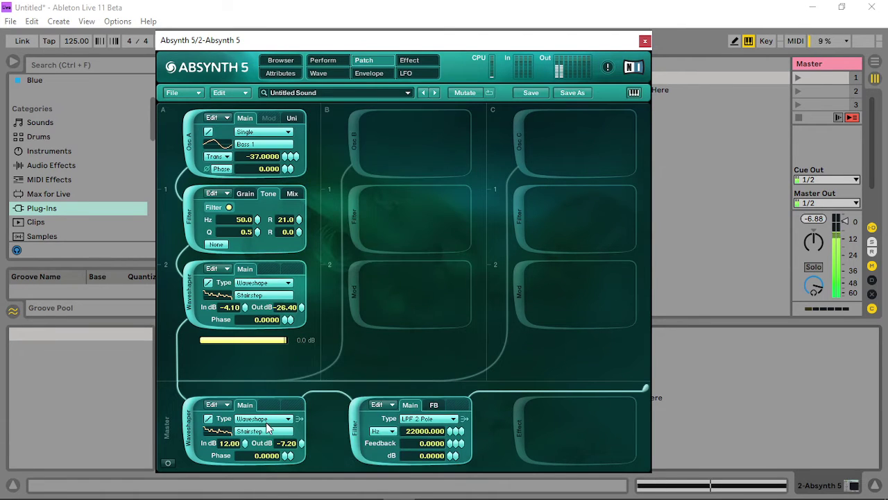
- Enable the Aetherizer effect with wet output at 0 dB, master lowpass at 4719 Hz and grain transpose at -24
{"action": "left_click", "coordinate": [322, 62]}
{"action": "left_click", "coordinate": [411, 61]}
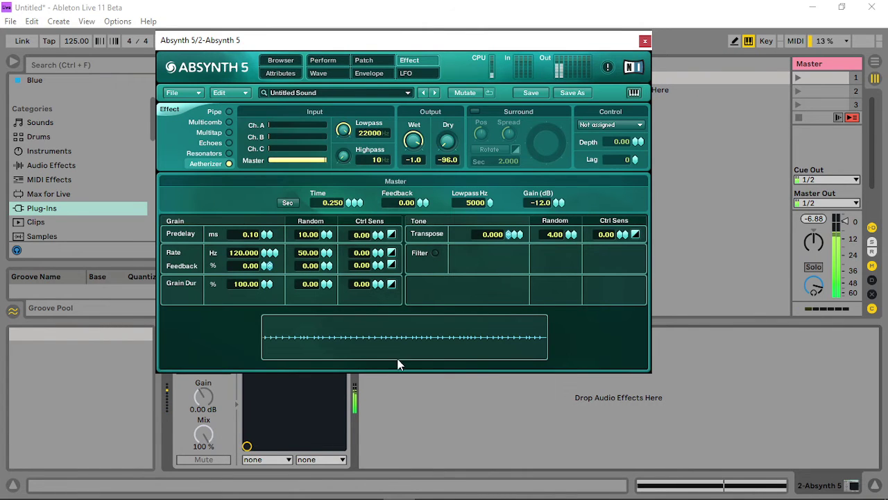
{"action": "left_click_drag", "start_coordinate": [417, 138], "coordinate": [425, 121]}
{"action": "left_click_drag", "start_coordinate": [490, 201], "coordinate": [491, 206]}
{"action": "left_click_drag", "start_coordinate": [509, 236], "coordinate": [513, 282]}
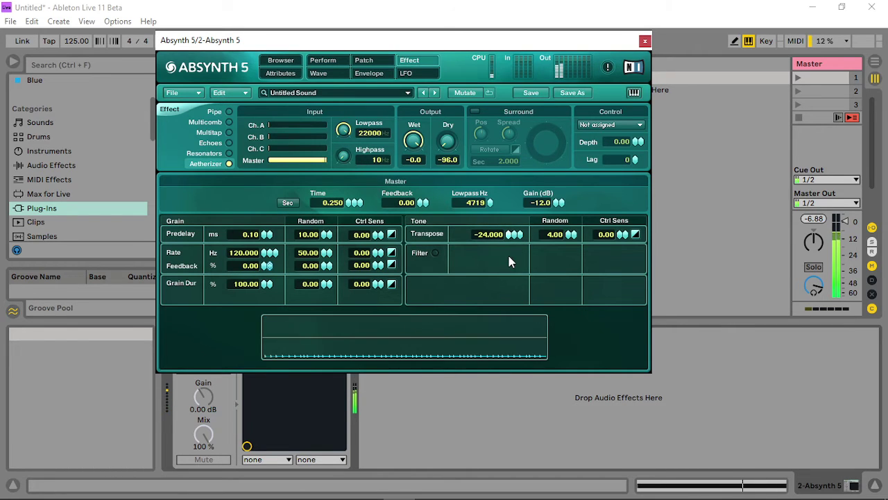
- Enable the Aetherizer's tone filter with a Q of 0.50 and shorten the grain duration to 3.00%
{"action": "left_click", "coordinate": [435, 253]}
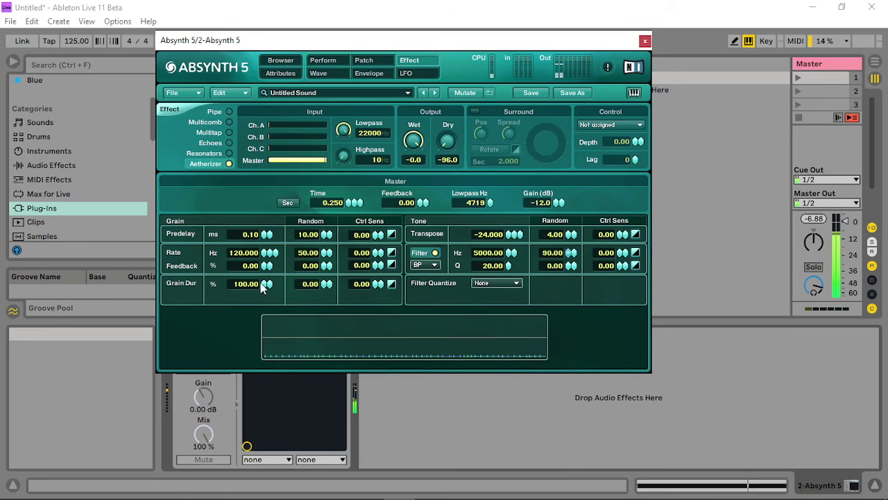
{"action": "left_click_drag", "start_coordinate": [263, 285], "coordinate": [263, 326]}
{"action": "left_click_drag", "start_coordinate": [268, 266], "coordinate": [281, 218]}
{"action": "left_click_drag", "start_coordinate": [266, 284], "coordinate": [272, 302]}
{"action": "left_click_drag", "start_coordinate": [511, 252], "coordinate": [522, 377]}
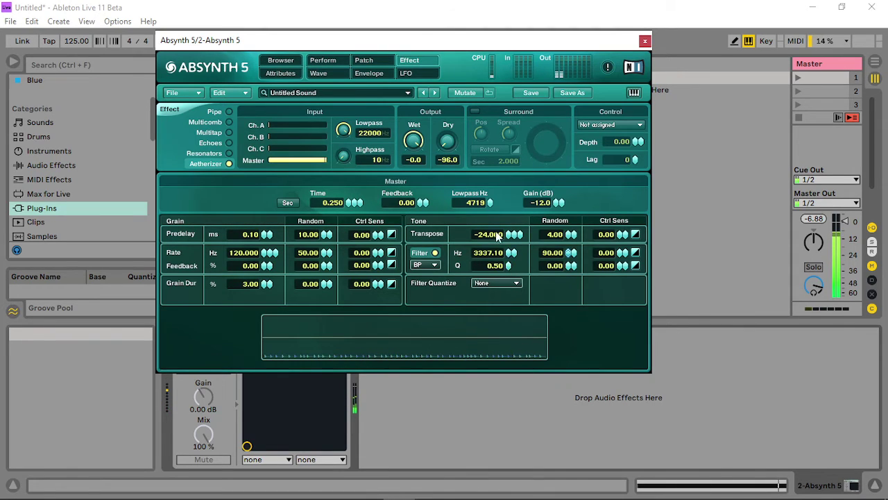
- Set the Aetherizer filter frequency to 22000 Hz with 0.00 random and raise the dry output to -23.5 dB
{"action": "mouse_move", "coordinate": [510, 256]}
{"action": "left_mouse_down"}
{"action": "mouse_move", "coordinate": [504, 273]}
{"action": "mouse_move", "coordinate": [514, 237]}
{"action": "mouse_move", "coordinate": [512, 258]}
{"action": "left_mouse_up"}
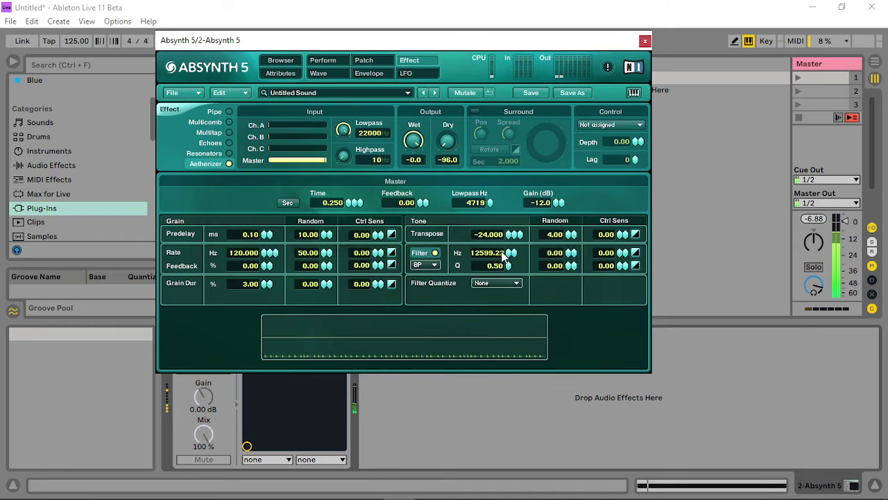
{"action": "left_click_drag", "start_coordinate": [510, 255], "coordinate": [513, 237]}
{"action": "mouse_move", "coordinate": [448, 138]}
{"action": "left_mouse_down"}
{"action": "mouse_move", "coordinate": [455, 57]}
{"action": "mouse_move", "coordinate": [447, 159]}
{"action": "mouse_move", "coordinate": [447, 143]}
{"action": "left_mouse_up"}
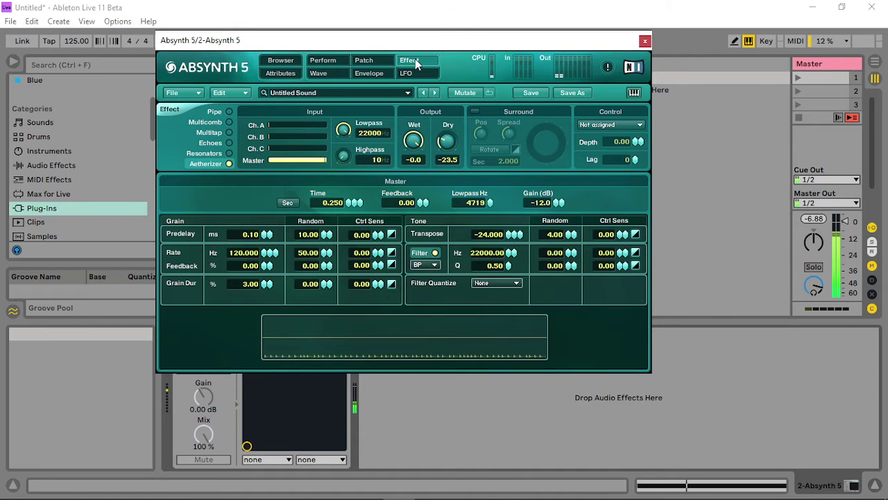
- Add oscillator B to the patch with the Inharmonic 1 wave and transpose it to -24
{"action": "left_click", "coordinate": [364, 60]}
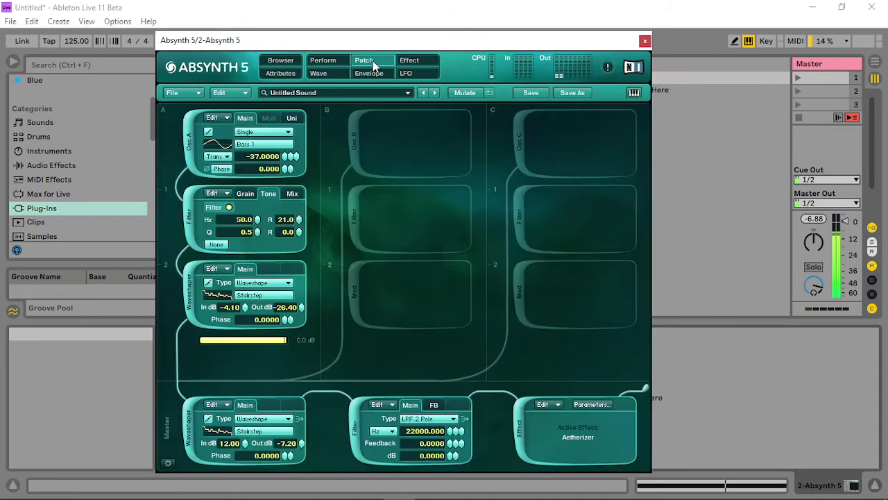
{"action": "left_click", "coordinate": [358, 147]}
{"action": "left_click", "coordinate": [430, 144]}
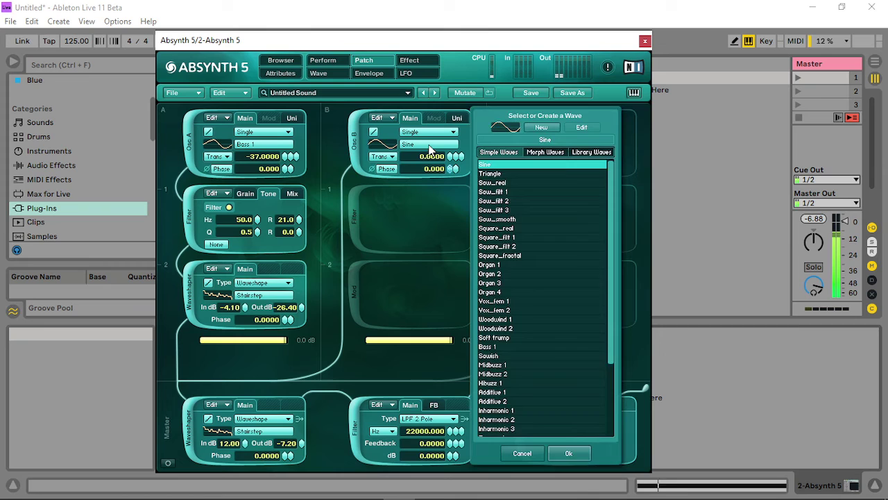
{"action": "left_click", "coordinate": [496, 373]}
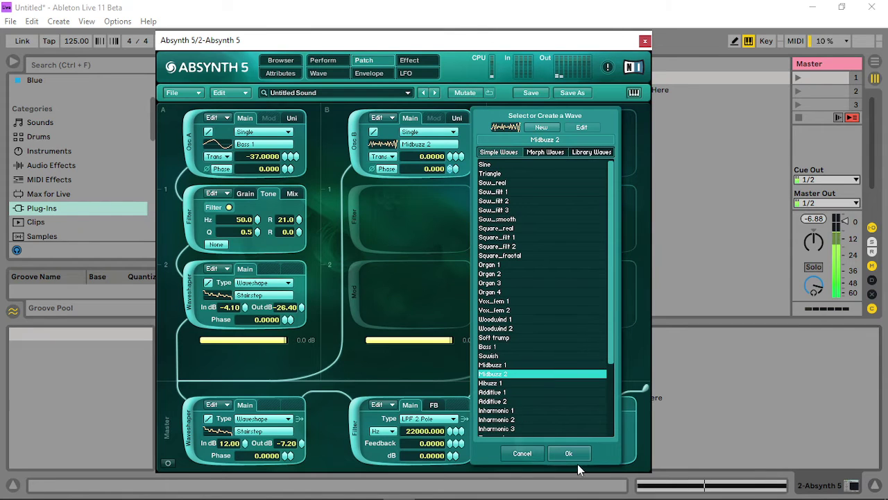
{"action": "left_click", "coordinate": [513, 410]}
{"action": "scroll", "coordinate": [522, 410], "scroll_direction": "down", "scroll_amount": 2}
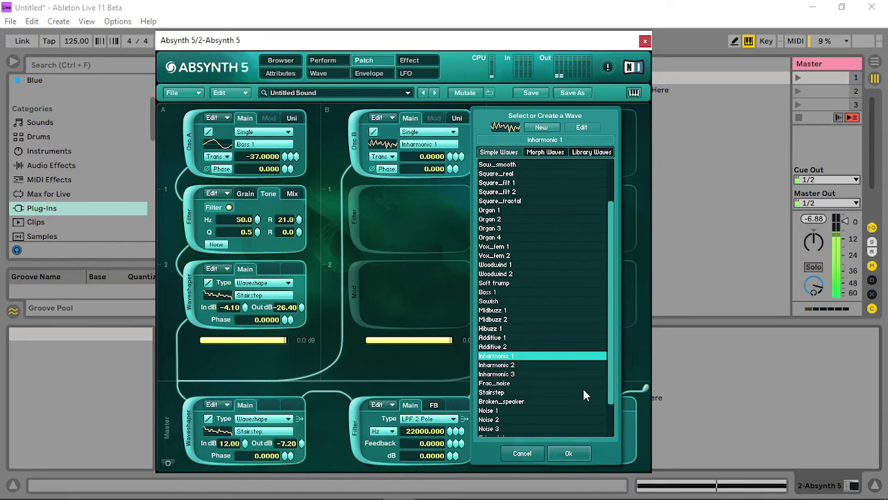
{"action": "left_click", "coordinate": [581, 451]}
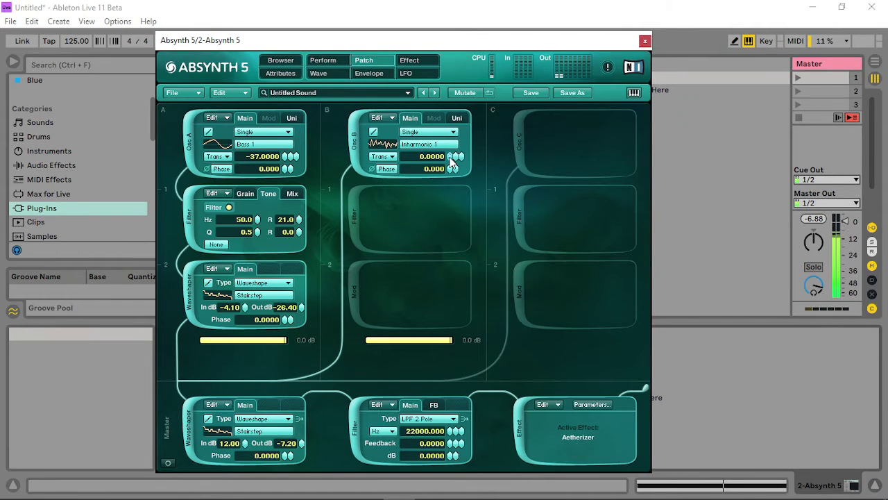
{"action": "left_click_drag", "start_coordinate": [443, 156], "coordinate": [422, 177]}
- Raise channel A's waveshaper input to 12.00 dB and the master filter's feedback level to 9.3 dB
{"action": "left_click", "coordinate": [293, 195]}
{"action": "left_click_drag", "start_coordinate": [283, 261], "coordinate": [275, 116]}
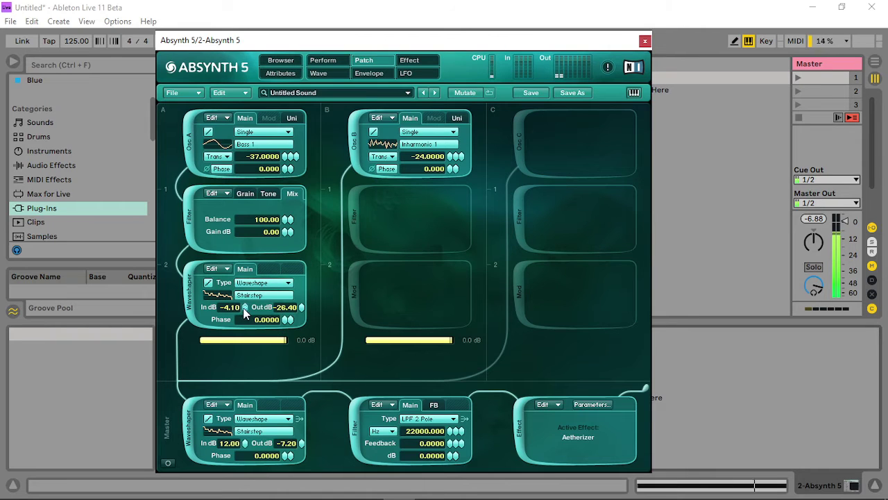
{"action": "left_click_drag", "start_coordinate": [250, 314], "coordinate": [243, 181]}
{"action": "left_click_drag", "start_coordinate": [455, 459], "coordinate": [451, 329]}
- Set the master filter's feedback section to Waveshape mode with the Inharmonic 1 wave
{"action": "left_click", "coordinate": [435, 405]}
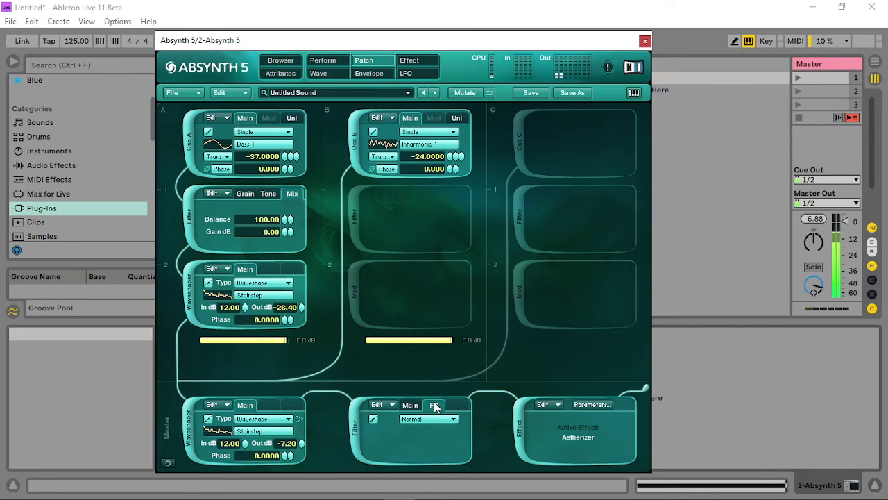
{"action": "left_click", "coordinate": [440, 417]}
{"action": "left_click", "coordinate": [441, 425]}
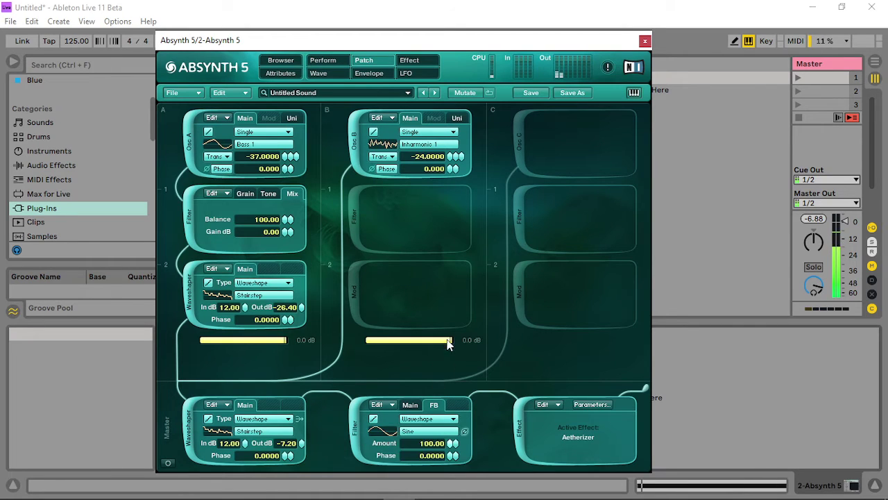
{"action": "left_click", "coordinate": [416, 433]}
{"action": "left_click", "coordinate": [515, 411]}
{"action": "scroll", "coordinate": [515, 410], "scroll_direction": "down", "scroll_amount": 2}
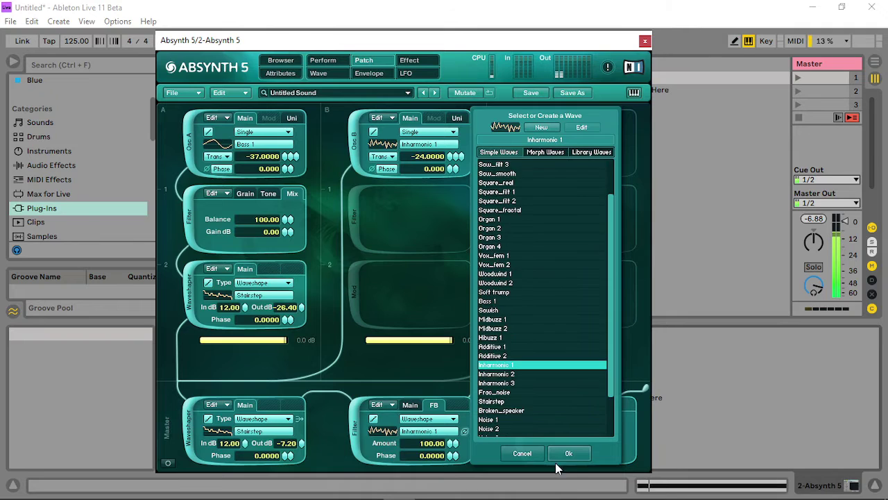
{"action": "left_click", "coordinate": [563, 454]}
- Set the master filter to full feedback of 1.0000, a level of 24 dB and a frequency of 106.788 Hz
{"action": "left_click", "coordinate": [409, 404]}
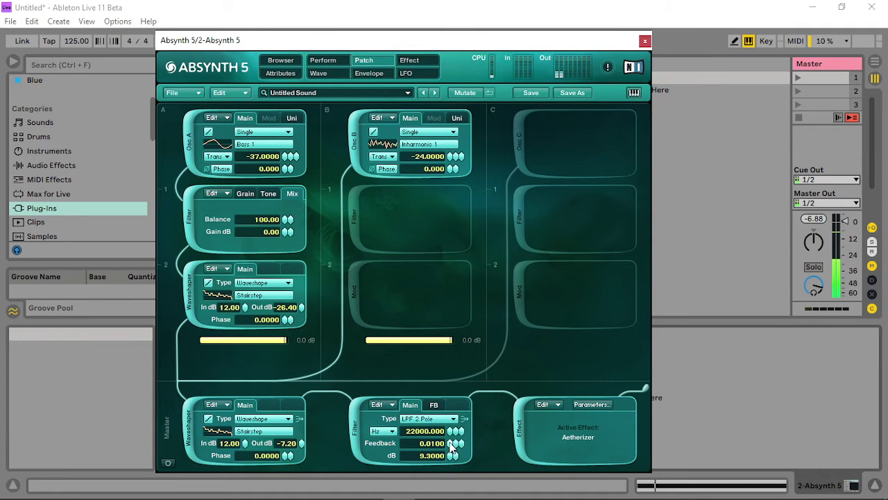
{"action": "mouse_move", "coordinate": [451, 447]}
{"action": "left_mouse_down"}
{"action": "mouse_move", "coordinate": [469, 445]}
{"action": "mouse_move", "coordinate": [451, 444]}
{"action": "mouse_move", "coordinate": [453, 462]}
{"action": "left_mouse_up"}
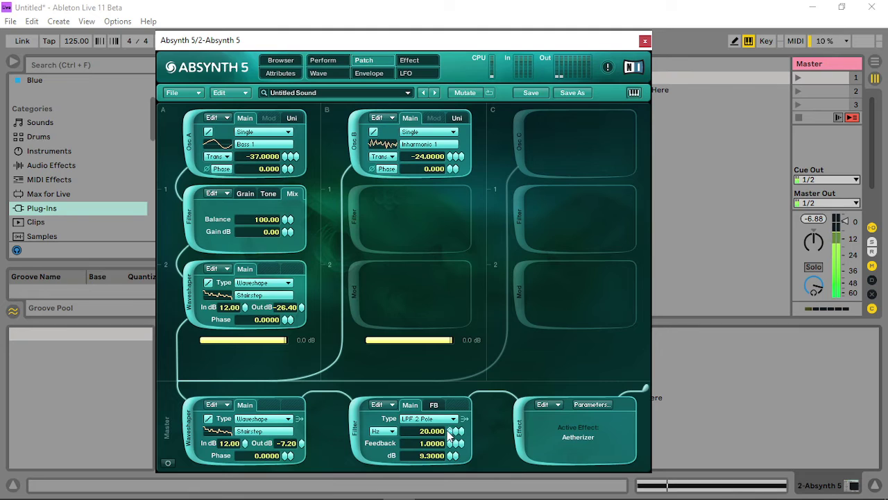
{"action": "mouse_move", "coordinate": [451, 430]}
{"action": "left_mouse_down"}
{"action": "mouse_move", "coordinate": [475, 412]}
{"action": "mouse_move", "coordinate": [450, 443]}
{"action": "left_mouse_up"}
{"action": "left_click_drag", "start_coordinate": [466, 43], "coordinate": [443, 24]}
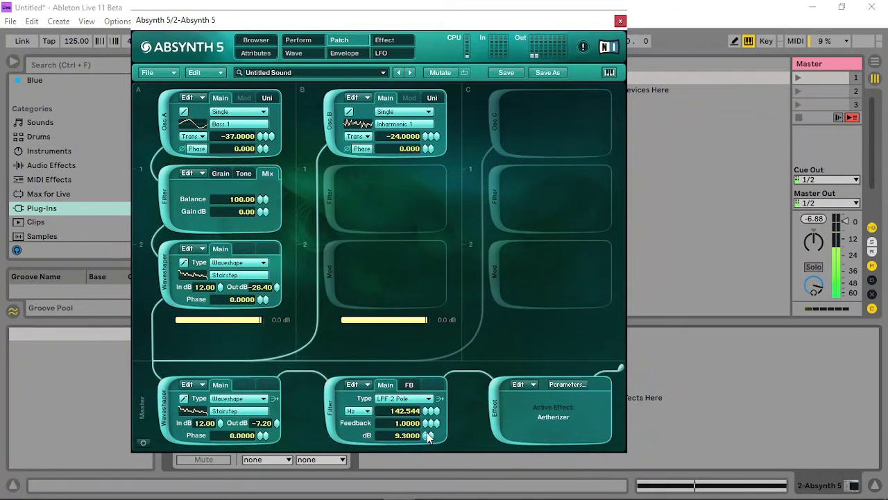
{"action": "left_click_drag", "start_coordinate": [428, 437], "coordinate": [435, 279]}
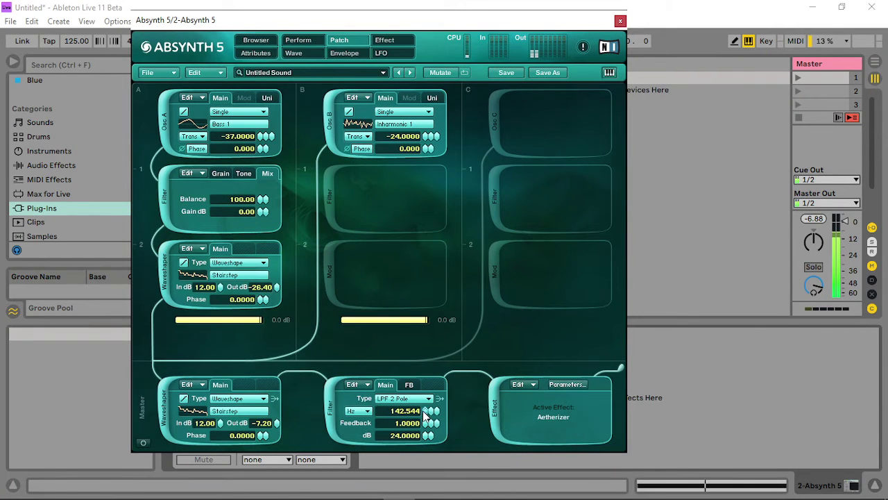
{"action": "mouse_move", "coordinate": [423, 411]}
{"action": "left_mouse_down"}
{"action": "mouse_move", "coordinate": [429, 399]}
{"action": "mouse_move", "coordinate": [419, 423]}
{"action": "mouse_move", "coordinate": [433, 415]}
{"action": "left_mouse_up"}
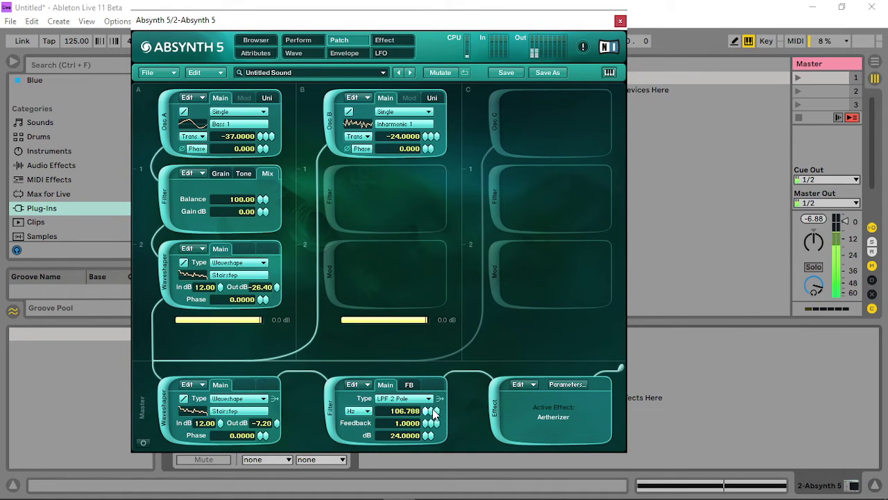
- Raise the outputs of both channel A's waveshaper and the master waveshaper to 12.00 dB
{"action": "left_click", "coordinate": [250, 173]}
{"action": "left_click_drag", "start_coordinate": [234, 201], "coordinate": [236, 293]}
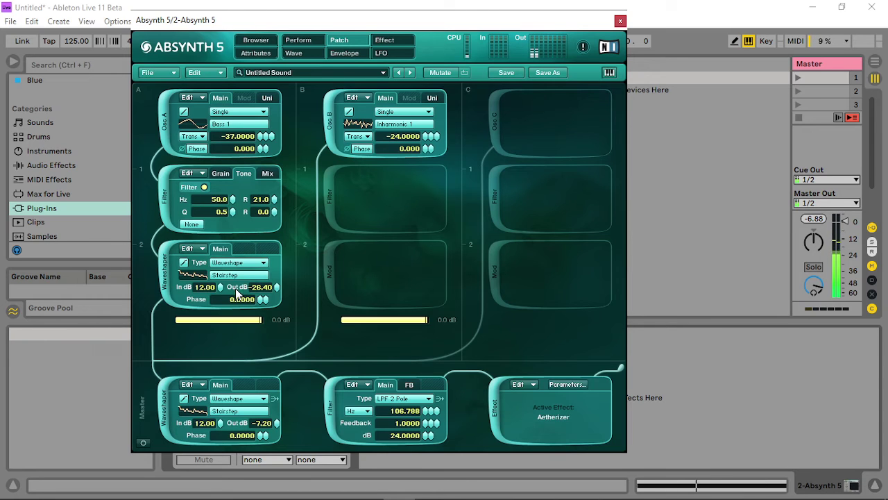
{"action": "left_click", "coordinate": [267, 174]}
{"action": "left_click_drag", "start_coordinate": [257, 240], "coordinate": [271, 124]}
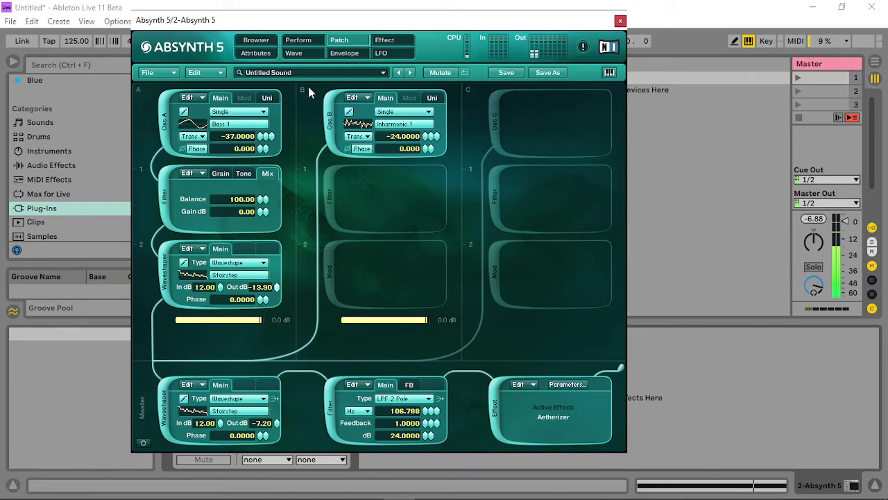
{"action": "left_click_drag", "start_coordinate": [308, 86], "coordinate": [303, 9]}
{"action": "left_click_drag", "start_coordinate": [276, 422], "coordinate": [320, 119]}
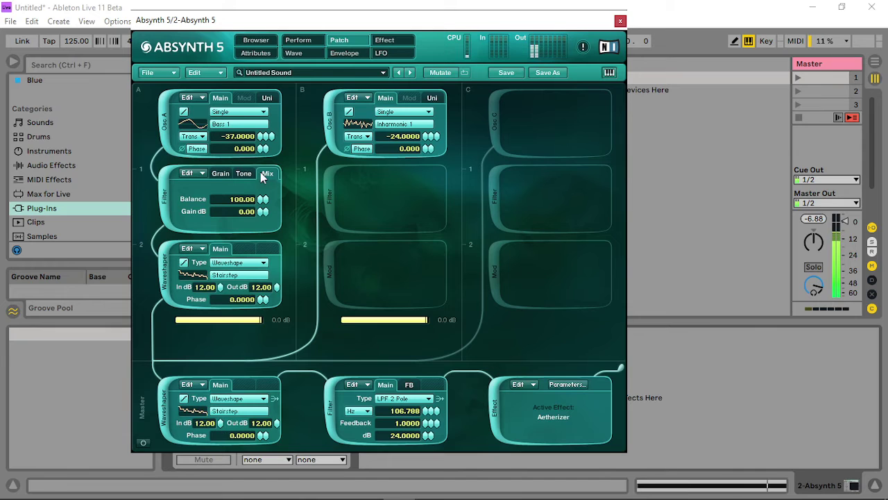
{"action": "left_click", "coordinate": [298, 39]}
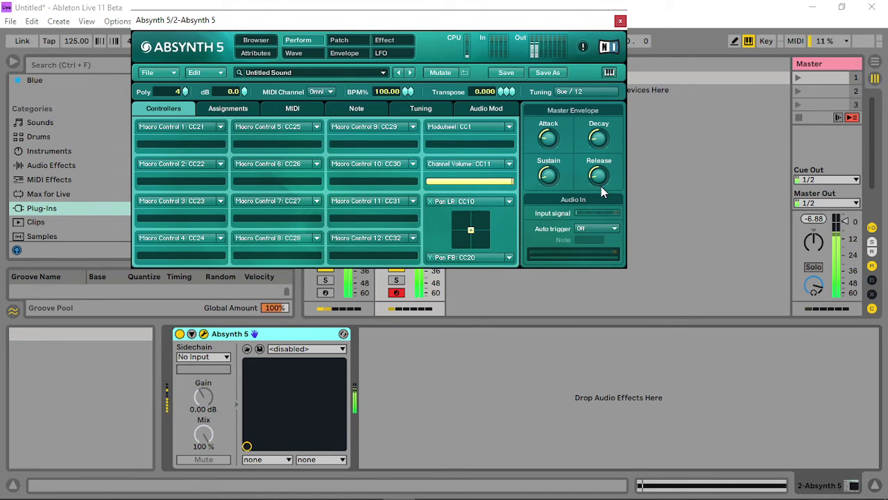
{"action": "left_click", "coordinate": [345, 40]}
{"action": "left_click", "coordinate": [384, 40]}
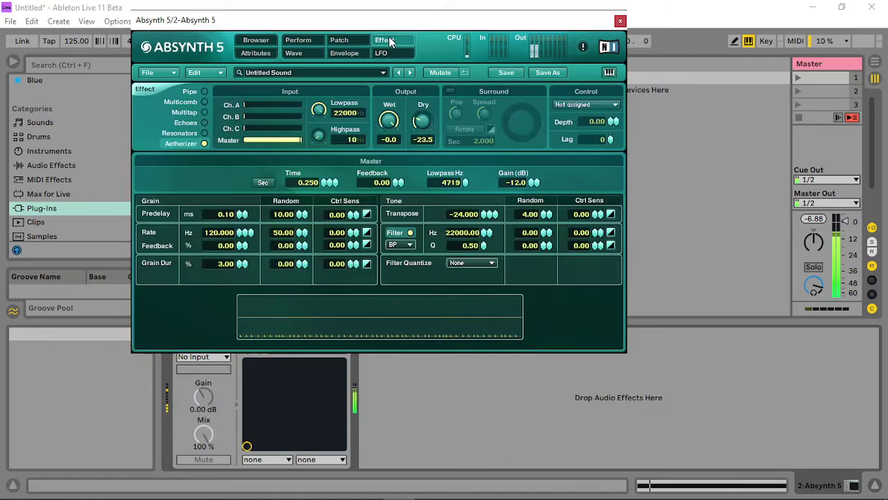
- Assign the first macro control to the filter envelope's time with a scale of 100, and lower that macro to about one third
{"action": "left_click", "coordinate": [353, 53]}
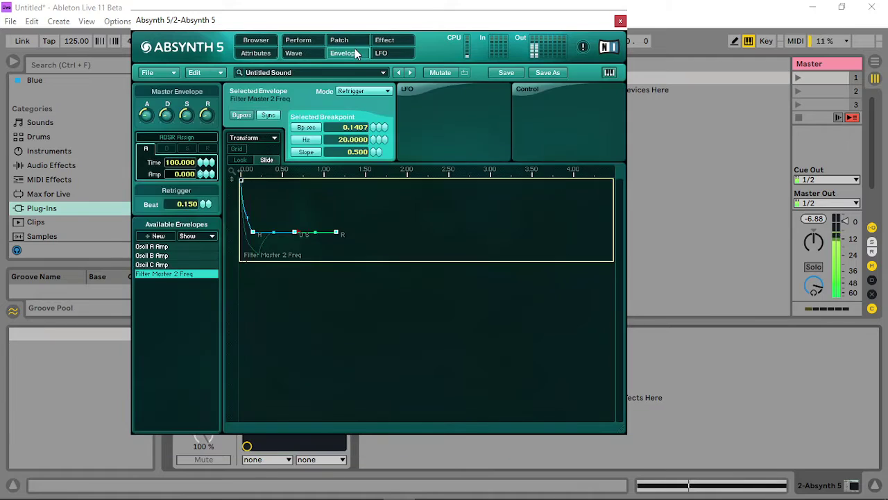
{"action": "left_click", "coordinate": [286, 245]}
{"action": "left_click", "coordinate": [253, 232]}
{"action": "left_click", "coordinate": [528, 89]}
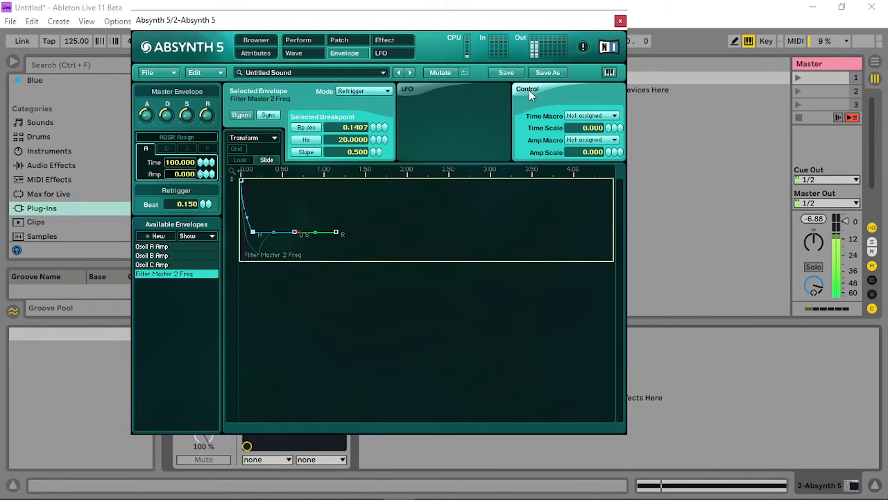
{"action": "left_click", "coordinate": [583, 117]}
{"action": "left_click", "coordinate": [610, 131]}
{"action": "left_click_drag", "start_coordinate": [610, 128], "coordinate": [609, 102]}
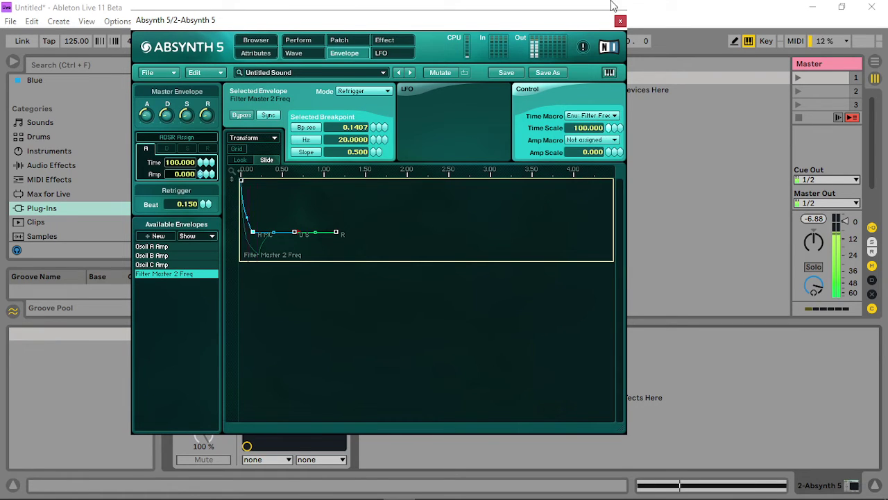
{"action": "left_click", "coordinate": [298, 40]}
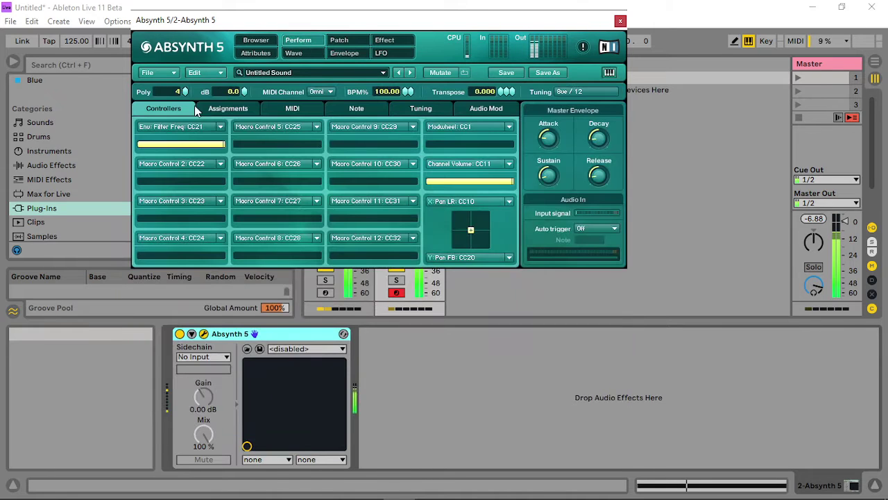
{"action": "left_click_drag", "start_coordinate": [204, 148], "coordinate": [126, 142]}
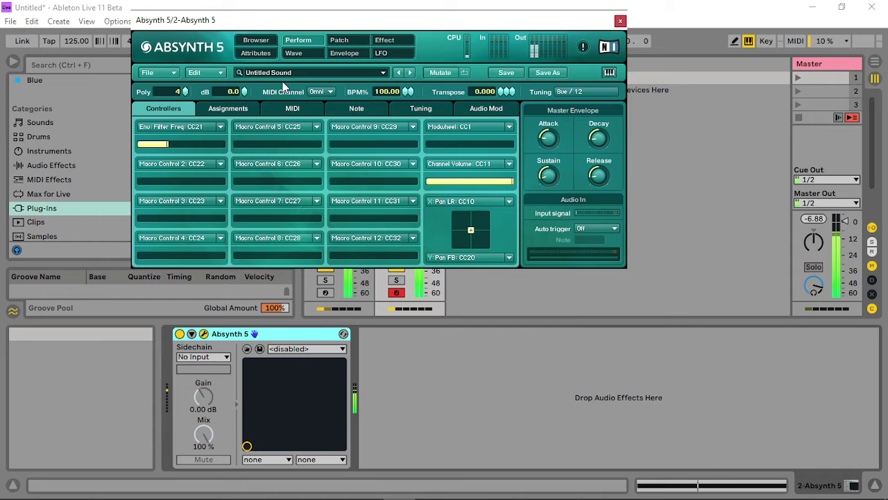
{"action": "left_click", "coordinate": [339, 39]}
{"action": "left_click", "coordinate": [383, 40]}
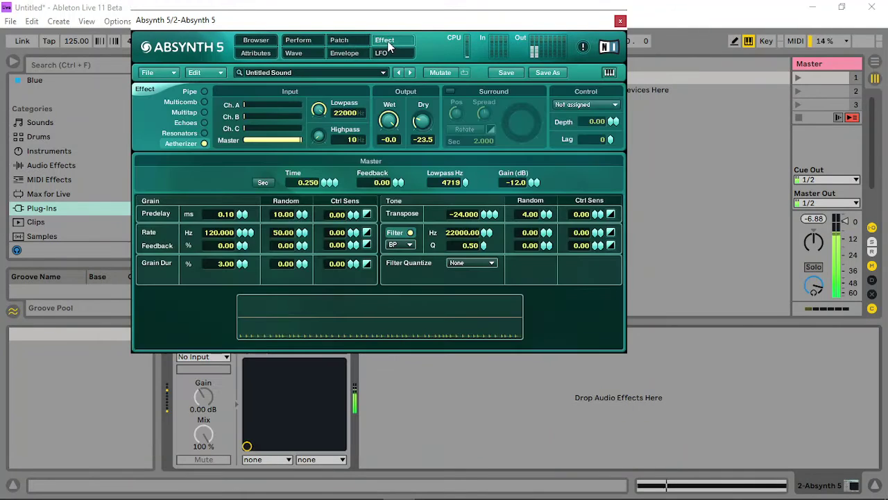
{"action": "left_click", "coordinate": [313, 43]}
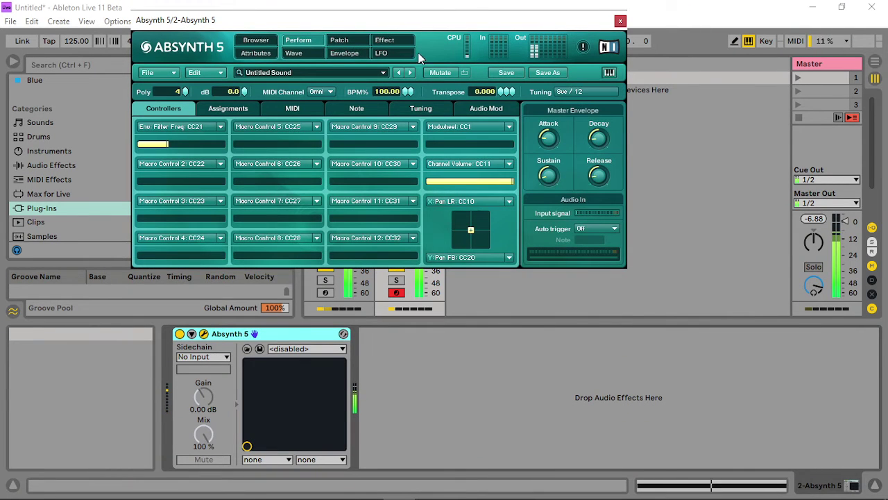
{"action": "left_click", "coordinate": [386, 41]}
{"action": "left_click", "coordinate": [381, 53]}
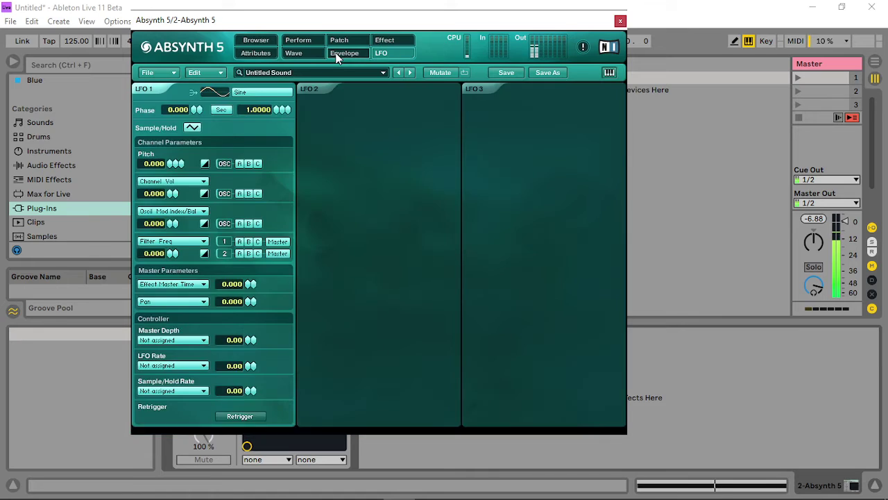
- Set the filter envelope's time macro scale to -9 and move its second breakpoint to about 0.66 seconds
{"action": "left_click", "coordinate": [339, 55]}
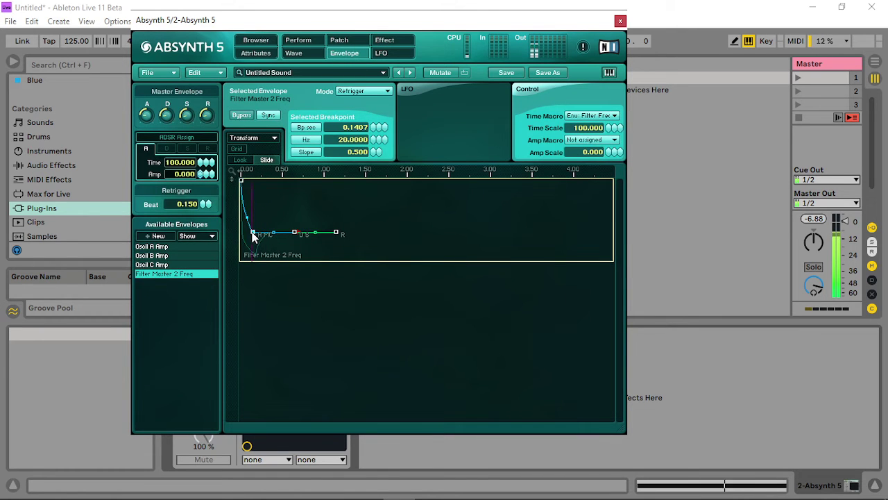
{"action": "left_click_drag", "start_coordinate": [253, 236], "coordinate": [257, 237]}
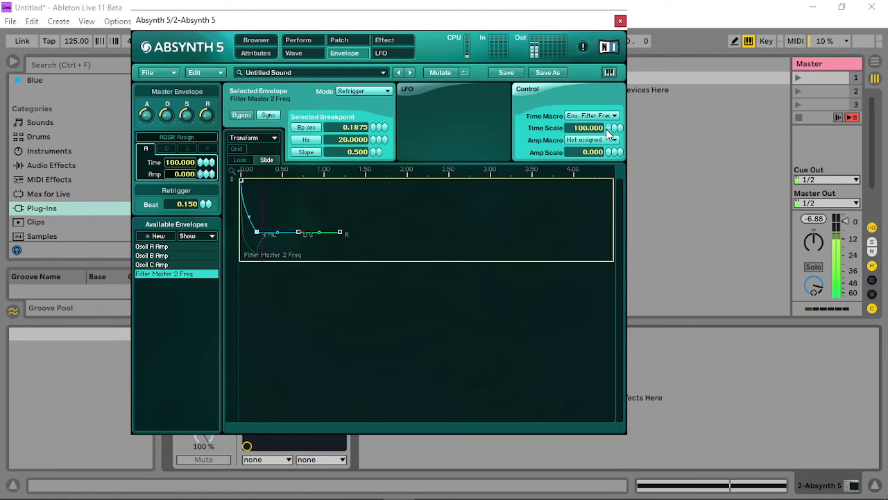
{"action": "left_click_drag", "start_coordinate": [607, 131], "coordinate": [620, 220]}
{"action": "left_click_drag", "start_coordinate": [621, 190], "coordinate": [621, 202]}
{"action": "left_click_drag", "start_coordinate": [258, 236], "coordinate": [296, 244]}
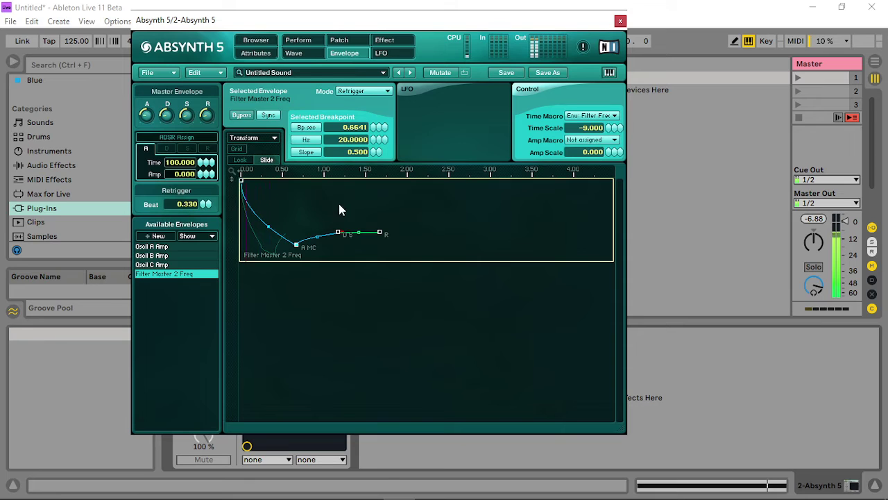
- Lower the filter envelope's start point, pull its second breakpoint down at 0.2735 seconds, and set the time macro scale to -45
{"action": "left_click_drag", "start_coordinate": [237, 182], "coordinate": [237, 221]}
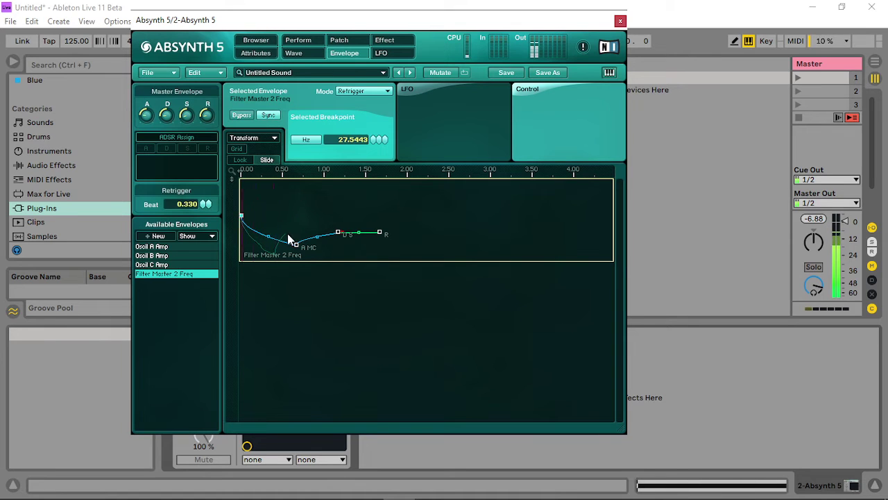
{"action": "left_click_drag", "start_coordinate": [295, 244], "coordinate": [256, 239]}
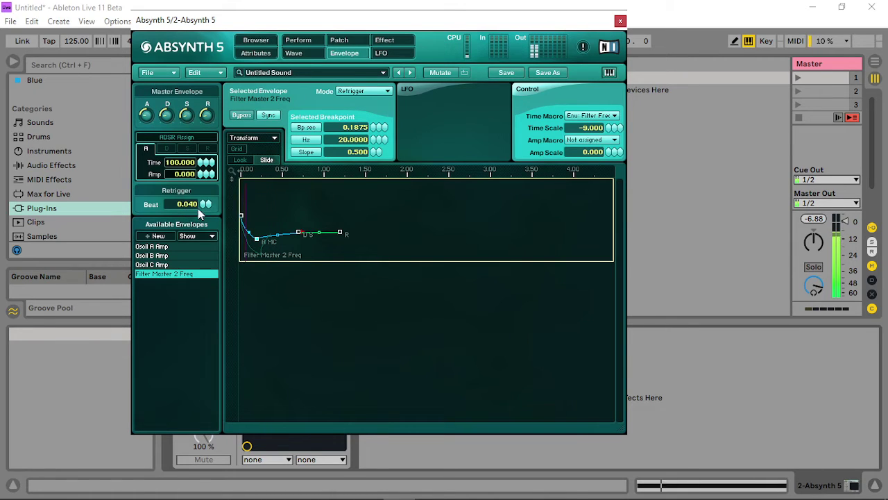
{"action": "mouse_move", "coordinate": [259, 232]}
{"action": "left_mouse_down"}
{"action": "mouse_move", "coordinate": [254, 210]}
{"action": "mouse_move", "coordinate": [255, 222]}
{"action": "left_mouse_up"}
{"action": "left_click", "coordinate": [242, 216]}
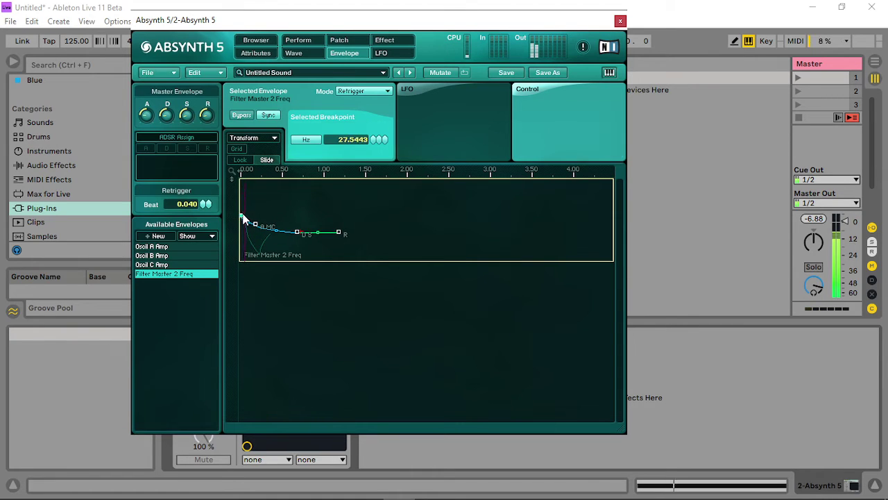
{"action": "left_click_drag", "start_coordinate": [237, 187], "coordinate": [254, 231]}
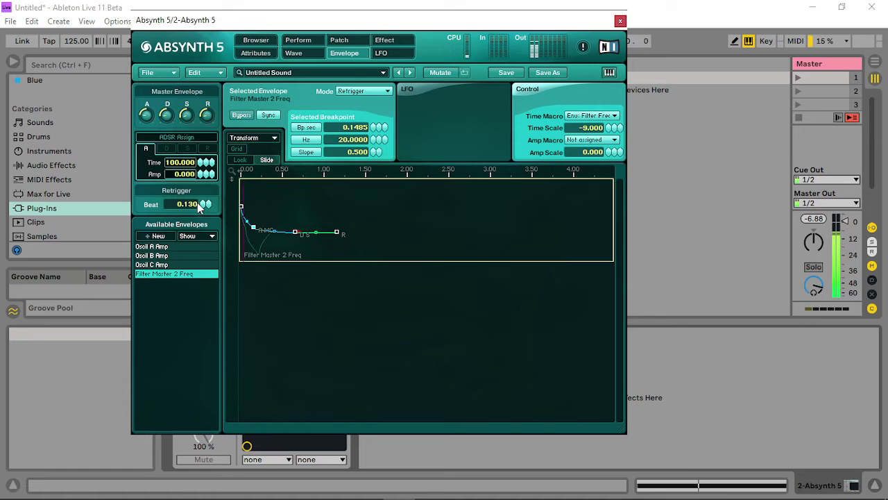
{"action": "left_click_drag", "start_coordinate": [257, 227], "coordinate": [254, 259]}
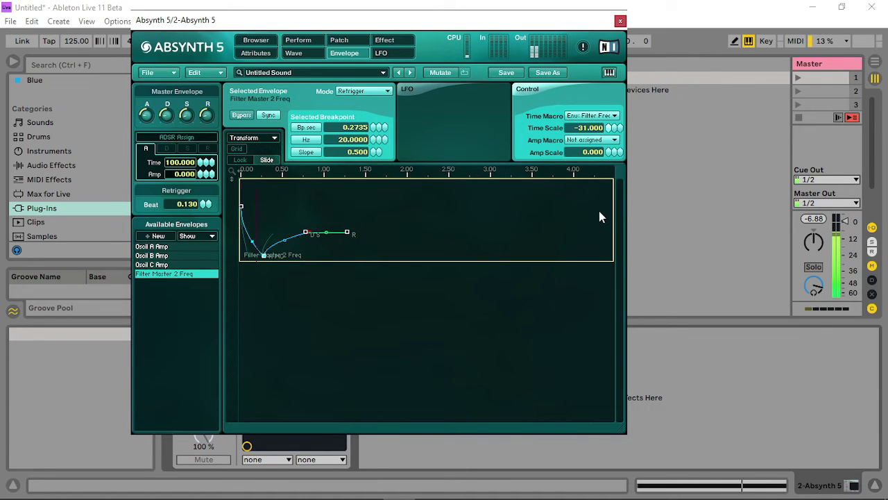
{"action": "left_click_drag", "start_coordinate": [599, 211], "coordinate": [594, 251]}
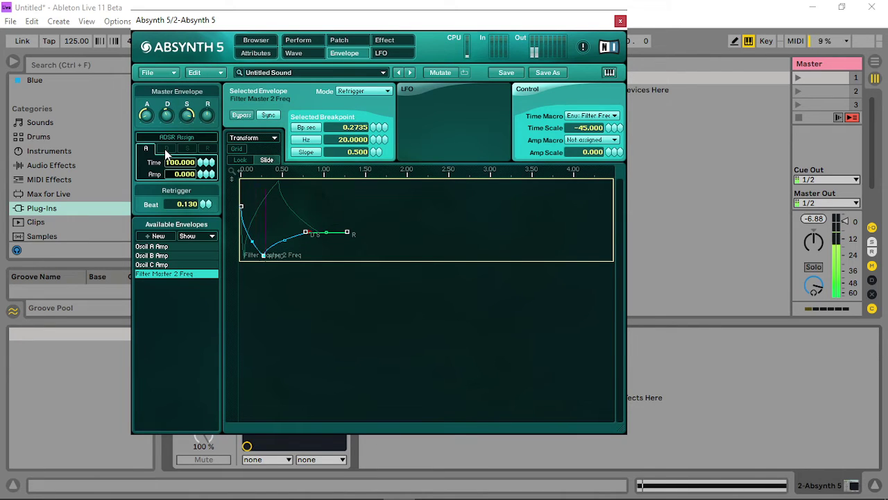
- Add a Waveshape module with 12 dB input and output to channel B, and set the master filter frequency to 67.272 Hz
{"action": "left_click", "coordinate": [340, 41]}
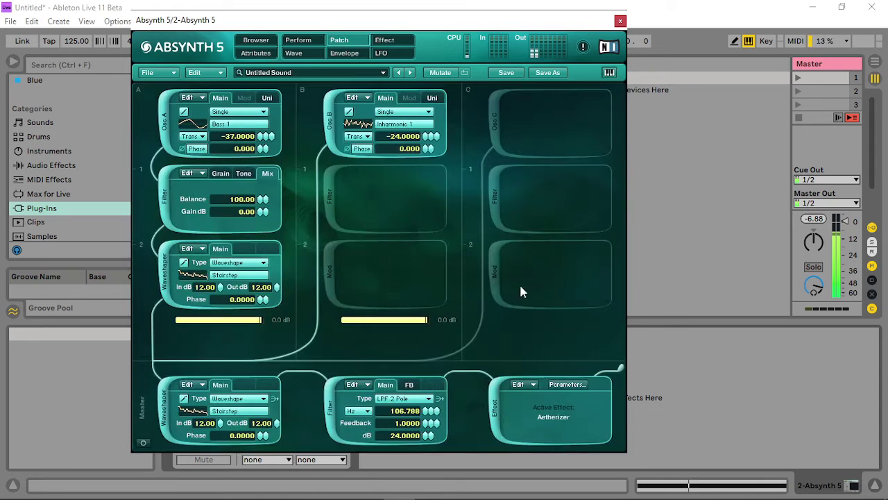
{"action": "left_click", "coordinate": [330, 196]}
{"action": "left_click", "coordinate": [413, 186]}
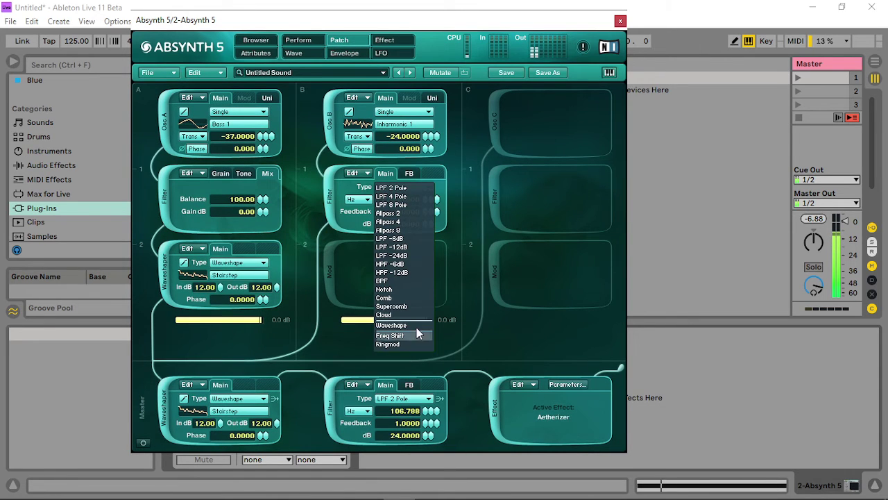
{"action": "left_click", "coordinate": [410, 318]}
{"action": "left_click_drag", "start_coordinate": [386, 212], "coordinate": [388, 73]}
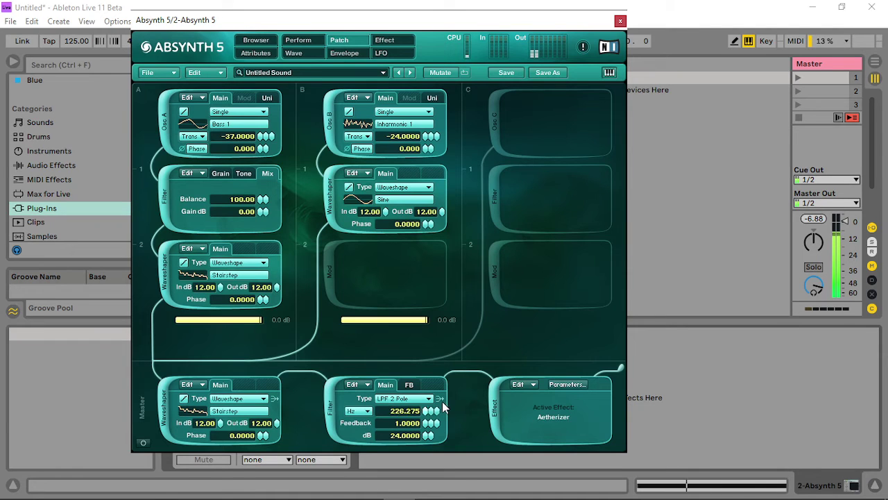
{"action": "left_click_drag", "start_coordinate": [461, 393], "coordinate": [425, 407]}
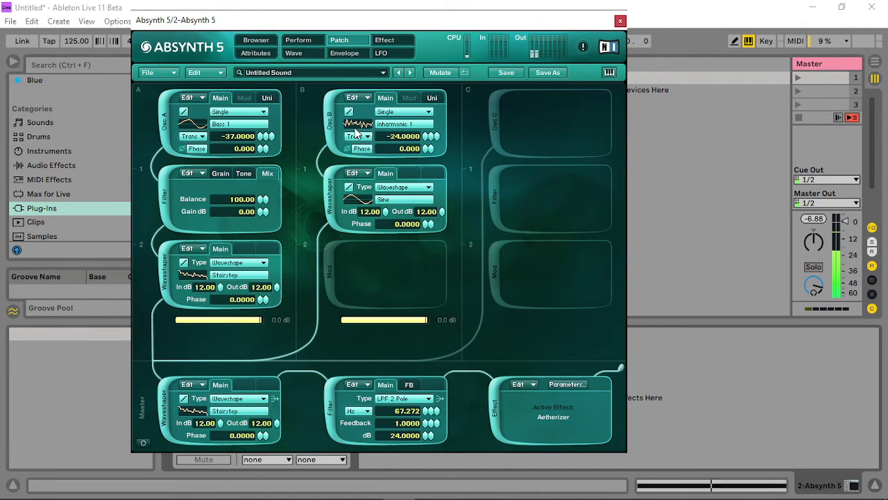
- Close the plug-in window and show the Sustain automation envelope for the first Absynth 5 track's clip
{"action": "left_click", "coordinate": [621, 20]}
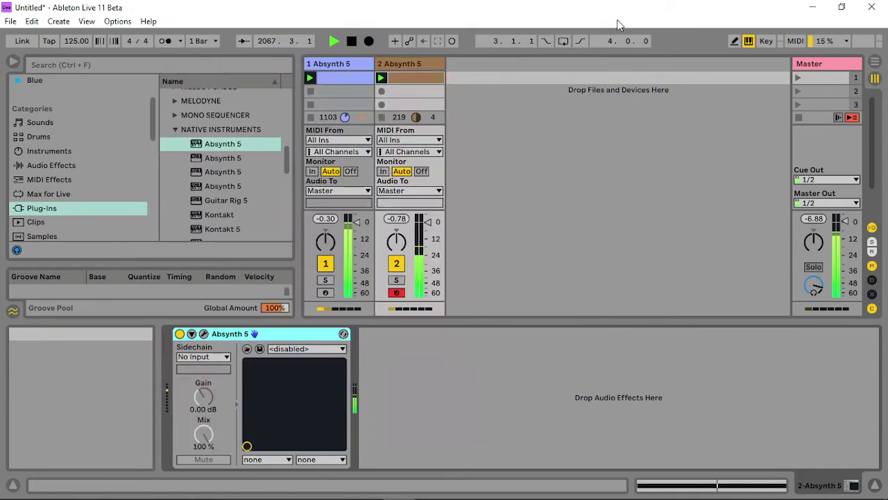
{"action": "left_click", "coordinate": [359, 78]}
{"action": "double_click", "coordinate": [350, 65]}
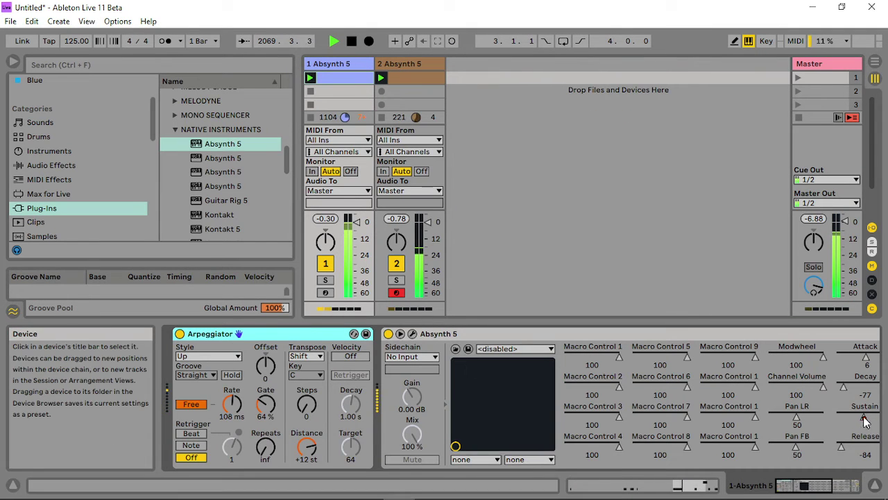
{"action": "right_click", "coordinate": [864, 417]}
{"action": "left_click", "coordinate": [777, 423]}
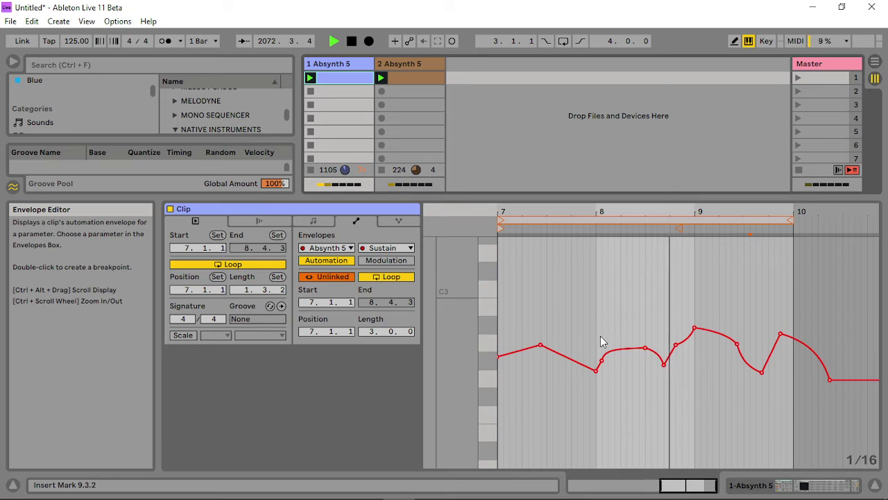
- Duplicate the Sustain envelope's first bar, from 7 to 8, over the following two bars
{"action": "left_click_drag", "start_coordinate": [597, 340], "coordinate": [502, 347]}
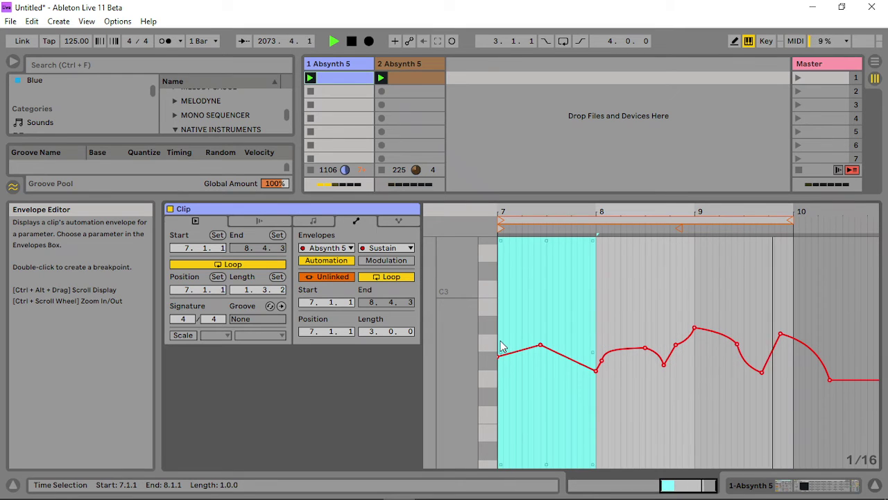
{"action": "key", "text": "ctrl+d"}
{"action": "key", "text": "ctrl+d"}
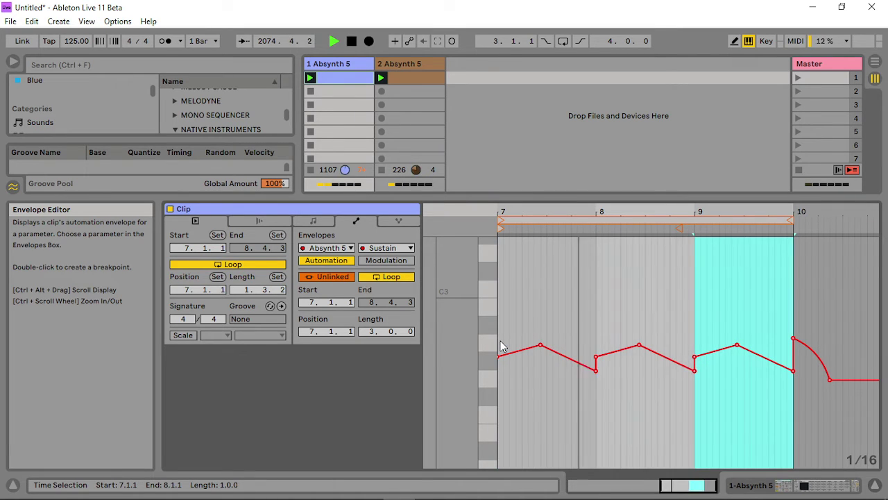
{"action": "left_click", "coordinate": [654, 257]}
{"action": "left_click", "coordinate": [698, 327]}
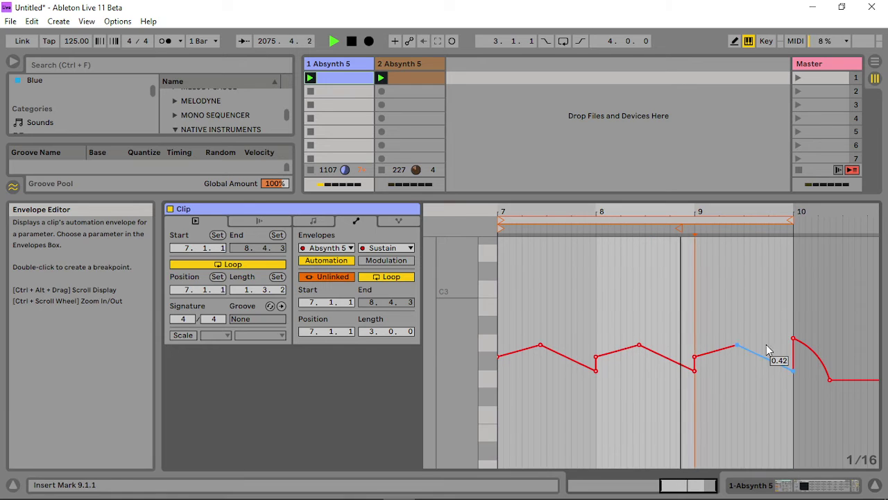
- Add a dip down to 0.09 in bar 9 of the Sustain envelope and a shallower dip in bar 8
{"action": "left_click_drag", "start_coordinate": [768, 359], "coordinate": [769, 446]}
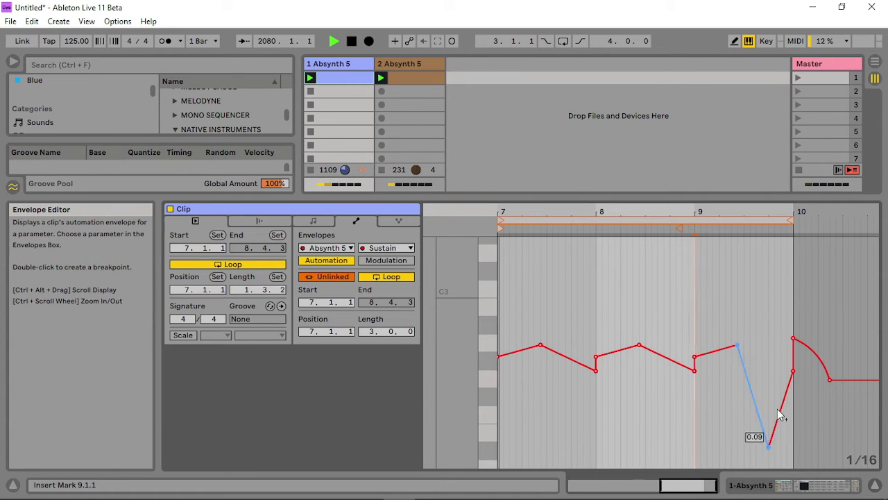
{"action": "left_click_drag", "start_coordinate": [617, 351], "coordinate": [657, 411]}
{"action": "left_click", "coordinate": [622, 346]}
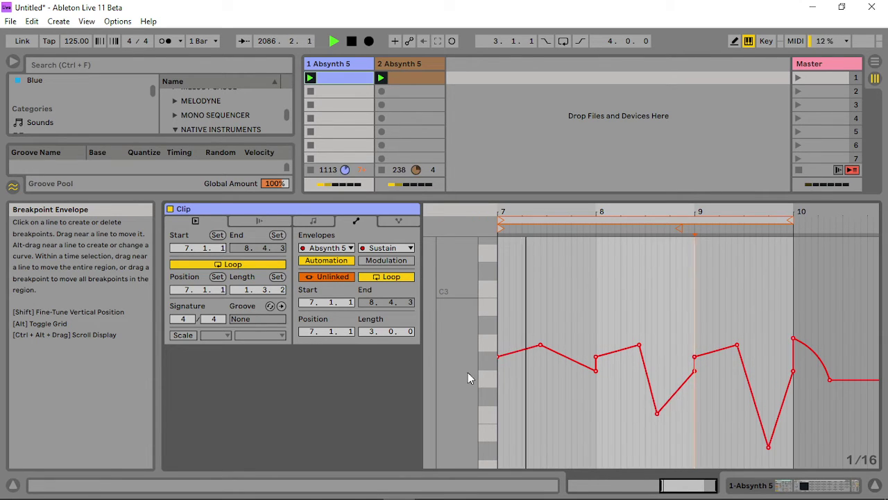
- Lower the Sustain envelope's start point to 0.17, straighten the rise to bar 9's peak, and raise that bar's dip to 0.27
{"action": "left_click_drag", "start_coordinate": [498, 354], "coordinate": [594, 438]}
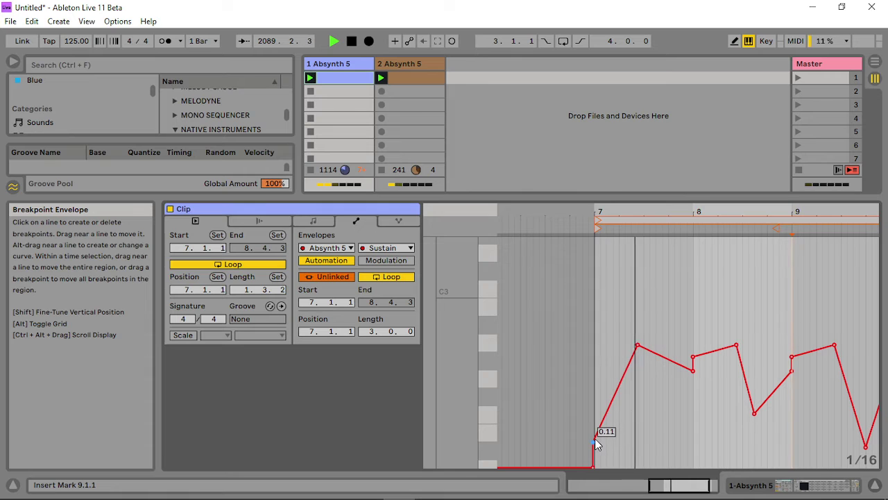
{"action": "left_click_drag", "start_coordinate": [763, 206], "coordinate": [767, 194]}
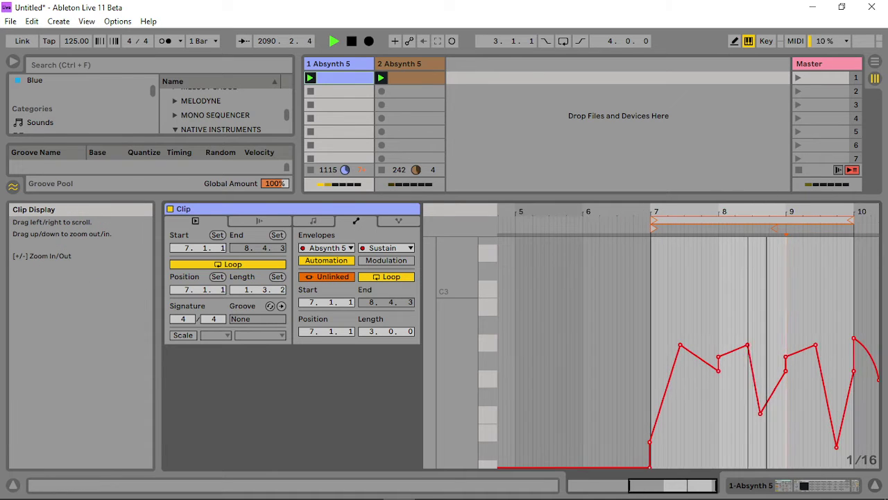
{"action": "left_click_drag", "start_coordinate": [795, 355], "coordinate": [816, 342]}
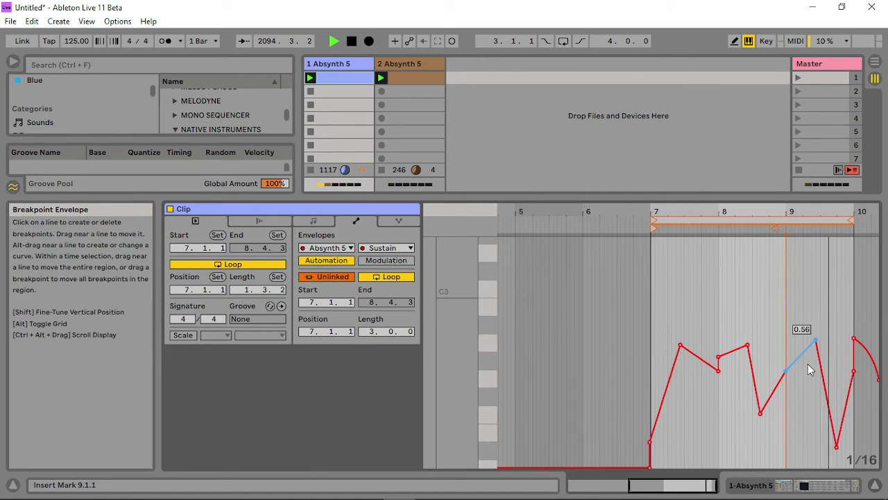
{"action": "mouse_move", "coordinate": [653, 444]}
{"action": "left_mouse_down"}
{"action": "mouse_move", "coordinate": [651, 407]}
{"action": "mouse_move", "coordinate": [650, 428]}
{"action": "left_mouse_up"}
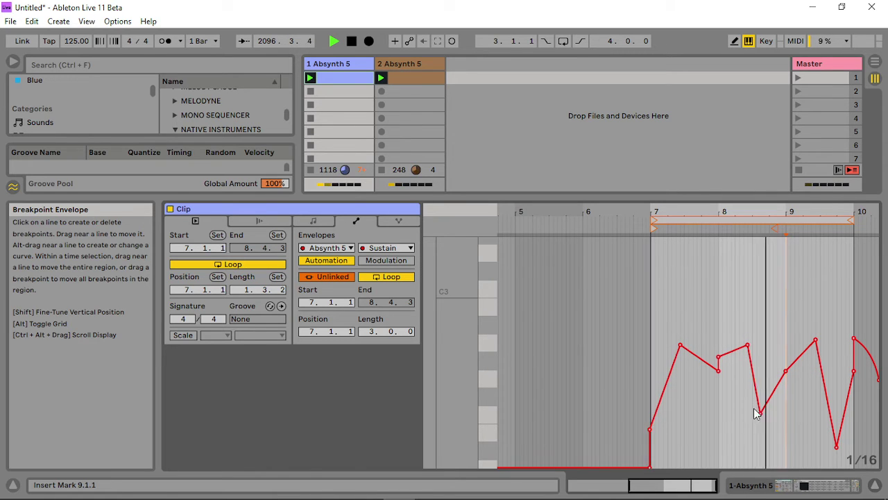
{"action": "mouse_move", "coordinate": [816, 340]}
{"action": "left_mouse_down"}
{"action": "mouse_move", "coordinate": [810, 349]}
{"action": "mouse_move", "coordinate": [819, 353]}
{"action": "left_mouse_up"}
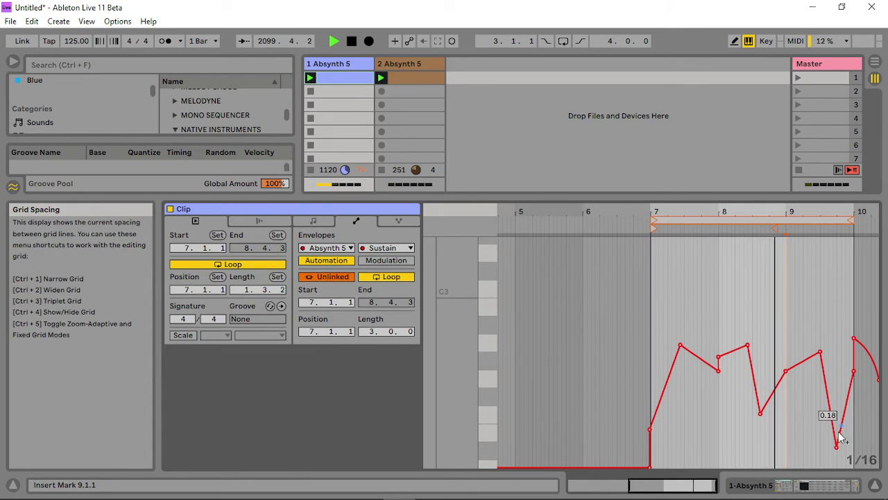
{"action": "left_click_drag", "start_coordinate": [838, 449], "coordinate": [837, 404]}
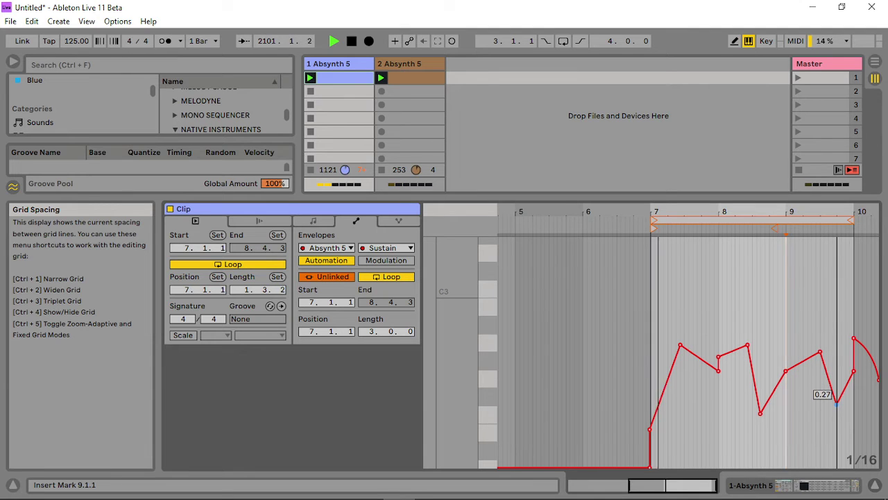
- Delete the lowest breakpoint at bar 7 and raise the Sustain envelope's start point to roughly the level of bar 9's dip
{"action": "left_click", "coordinate": [650, 467]}
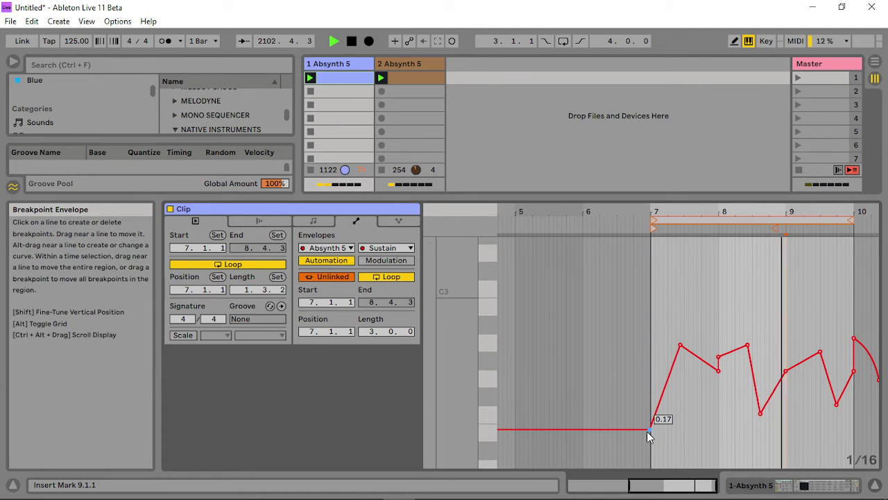
{"action": "left_click_drag", "start_coordinate": [647, 429], "coordinate": [648, 400]}
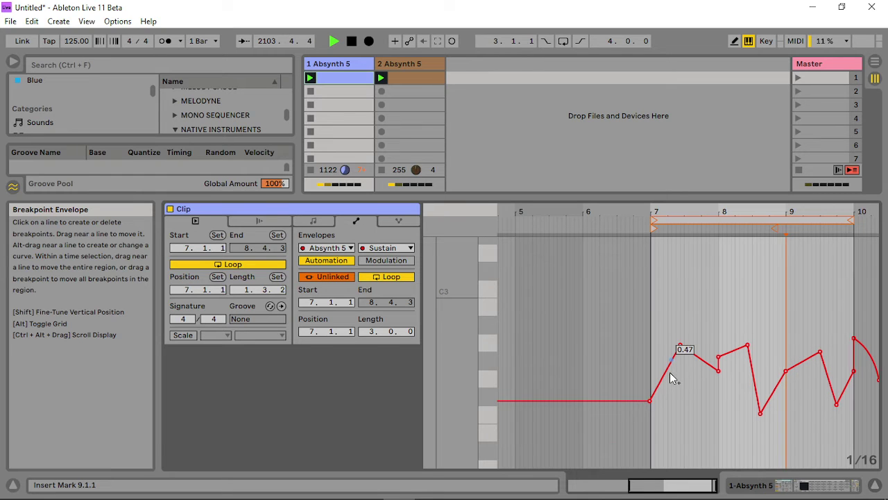
{"action": "left_click_drag", "start_coordinate": [672, 371], "coordinate": [672, 355]}
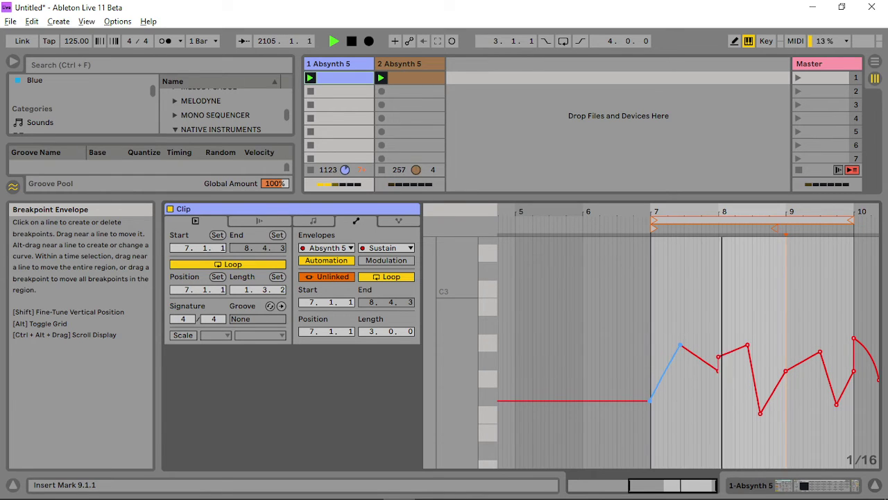
- Set the first track's Arpeggiator to a gate of 118 % and a free rate of 112 ms
{"action": "left_click", "coordinate": [333, 63]}
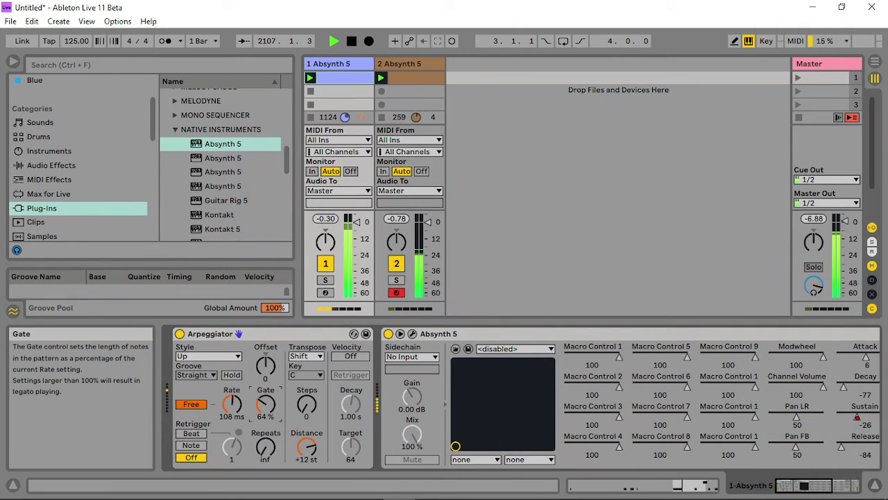
{"action": "left_click_drag", "start_coordinate": [266, 405], "coordinate": [231, 417]}
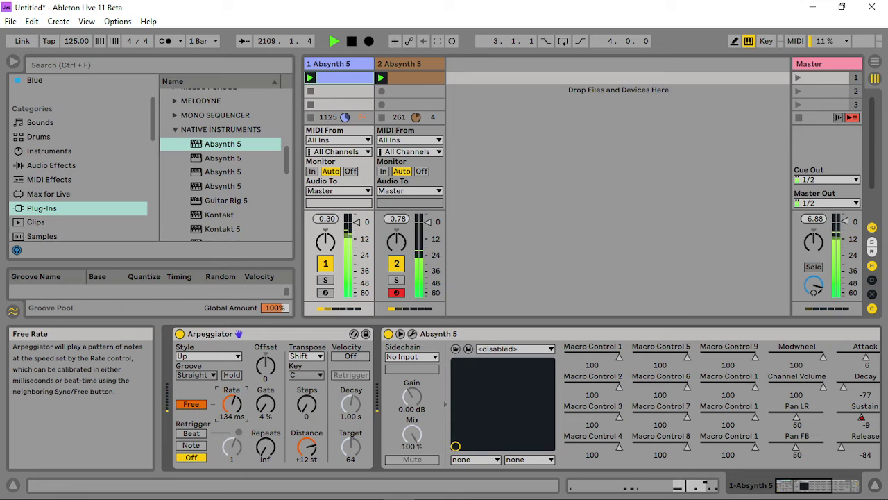
{"action": "left_click_drag", "start_coordinate": [232, 405], "coordinate": [265, 388]}
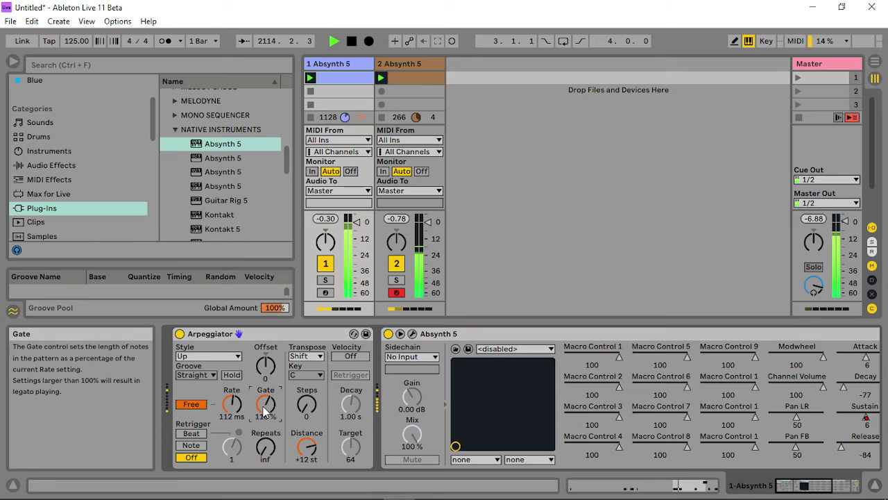
- Show the first track's Sustain automation and shift the dip near the end of bar 9 slightly later
{"action": "right_click", "coordinate": [859, 418]}
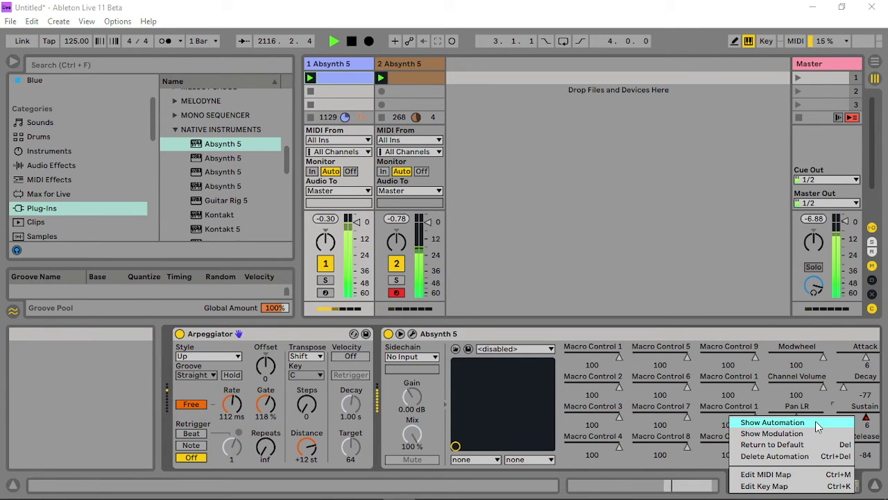
{"action": "left_click", "coordinate": [815, 422]}
{"action": "left_click_drag", "start_coordinate": [787, 210], "coordinate": [787, 220]}
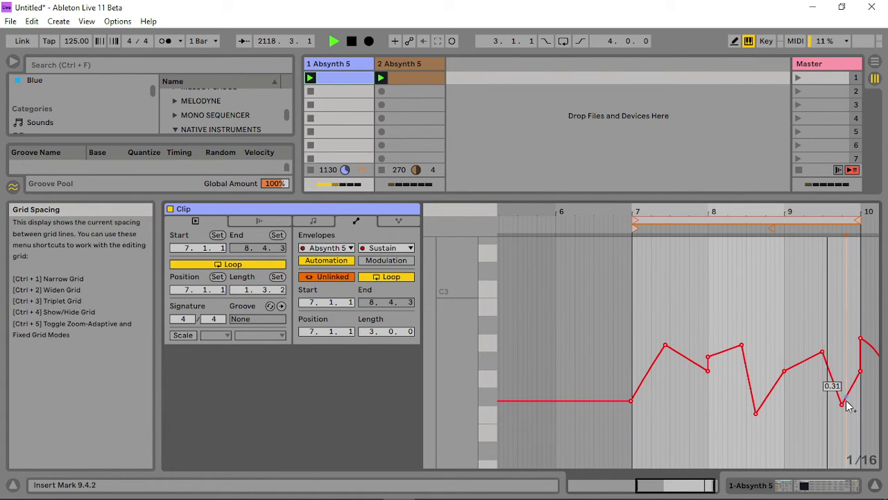
{"action": "left_click_drag", "start_coordinate": [842, 405], "coordinate": [846, 403]}
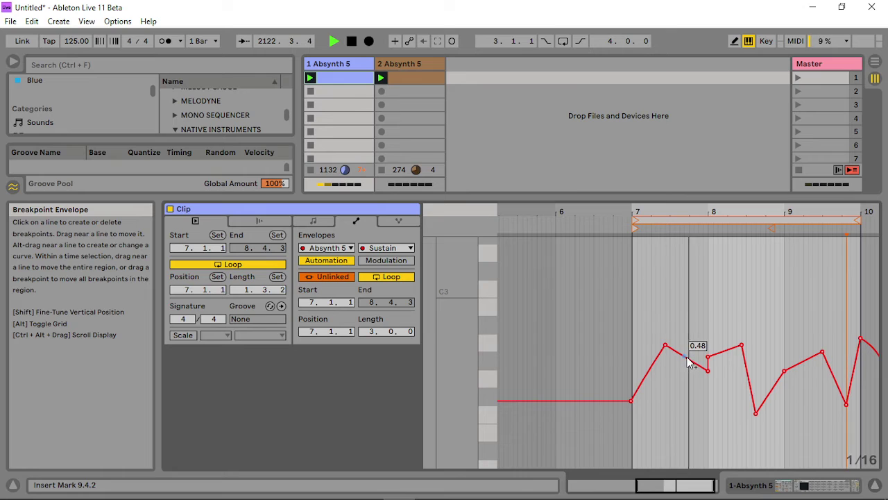
{"action": "left_click_drag", "start_coordinate": [684, 358], "coordinate": [676, 444]}
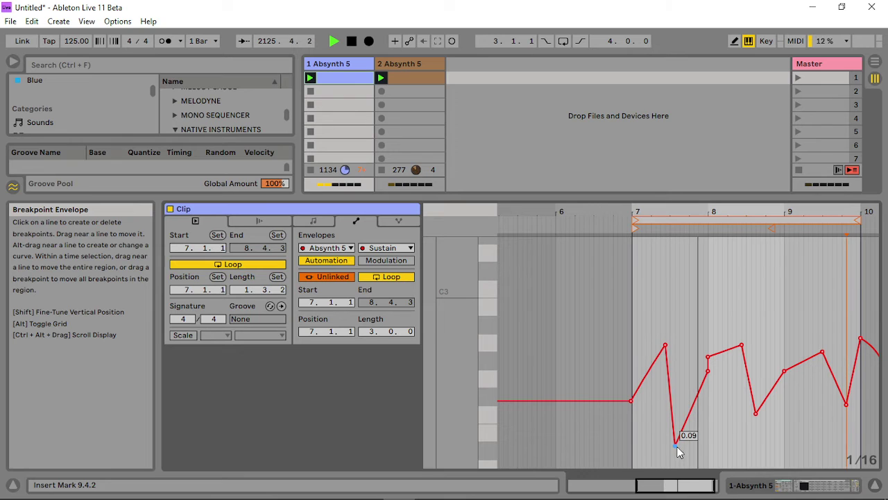
{"action": "left_click_drag", "start_coordinate": [675, 444], "coordinate": [671, 377]}
{"action": "left_click", "coordinate": [671, 378]}
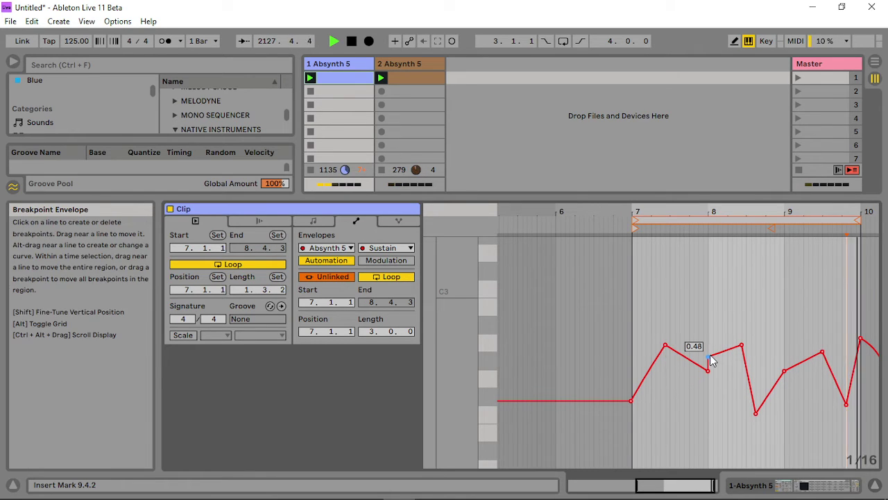
- Delete the upper breakpoint at bar 8, raise that bar's Sustain peak to 0.59, and lower its start point to the level of its dip
{"action": "left_click", "coordinate": [709, 356]}
{"action": "mouse_move", "coordinate": [741, 345]}
{"action": "left_mouse_down"}
{"action": "mouse_move", "coordinate": [746, 362]}
{"action": "mouse_move", "coordinate": [746, 316]}
{"action": "mouse_move", "coordinate": [736, 328]}
{"action": "left_mouse_up"}
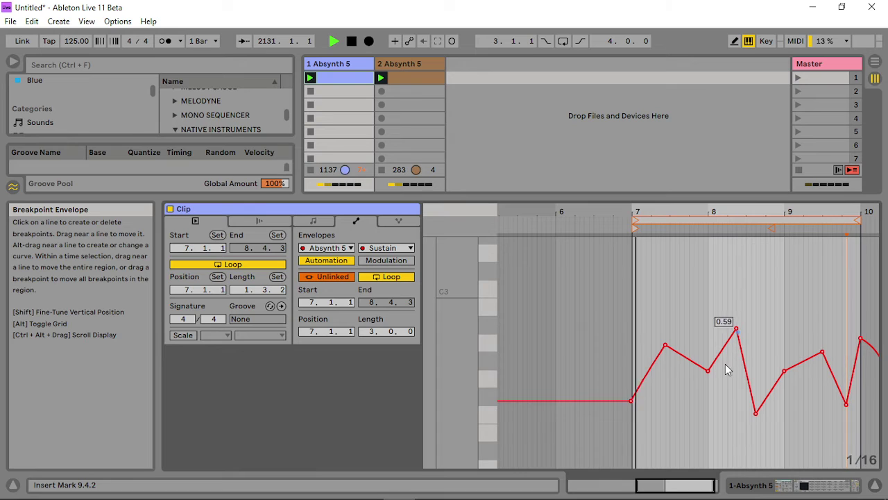
{"action": "left_click_drag", "start_coordinate": [708, 370], "coordinate": [708, 413]}
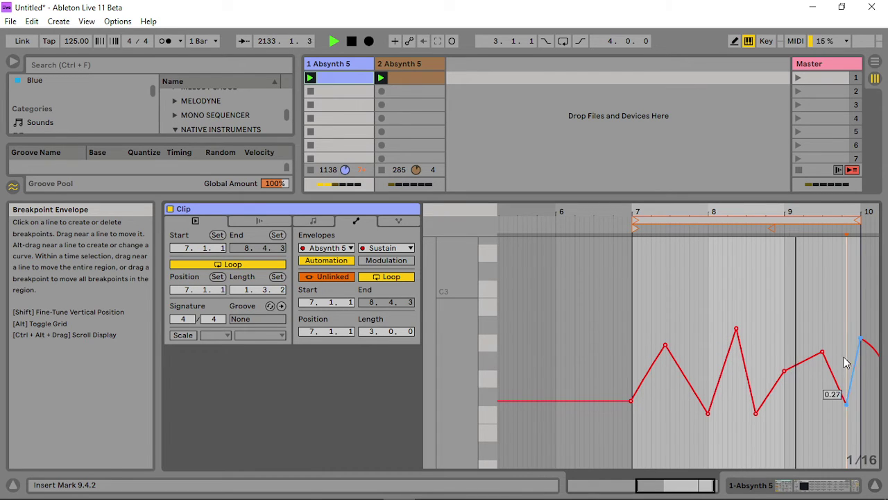
- Deepen the Sustain dip near the end of bar 9 and add a breakpoint at 0.55 just before it
{"action": "left_click_drag", "start_coordinate": [845, 335], "coordinate": [846, 436]}
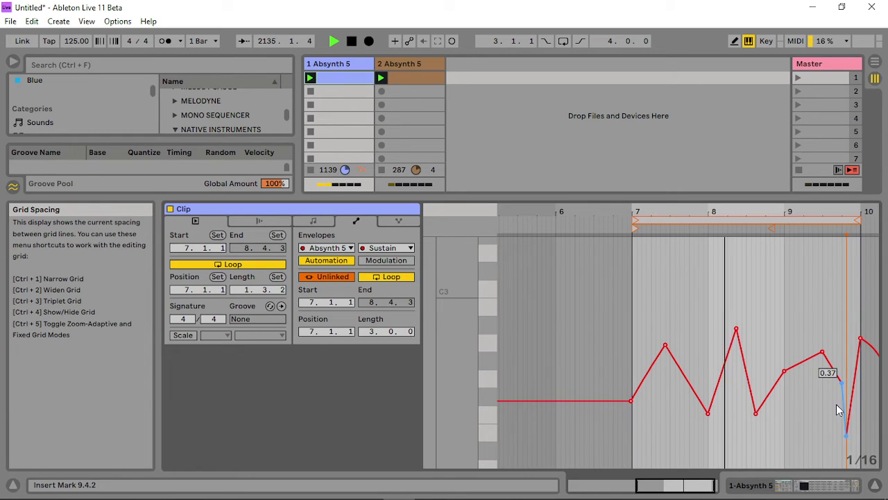
{"action": "left_click_drag", "start_coordinate": [841, 383], "coordinate": [842, 340]}
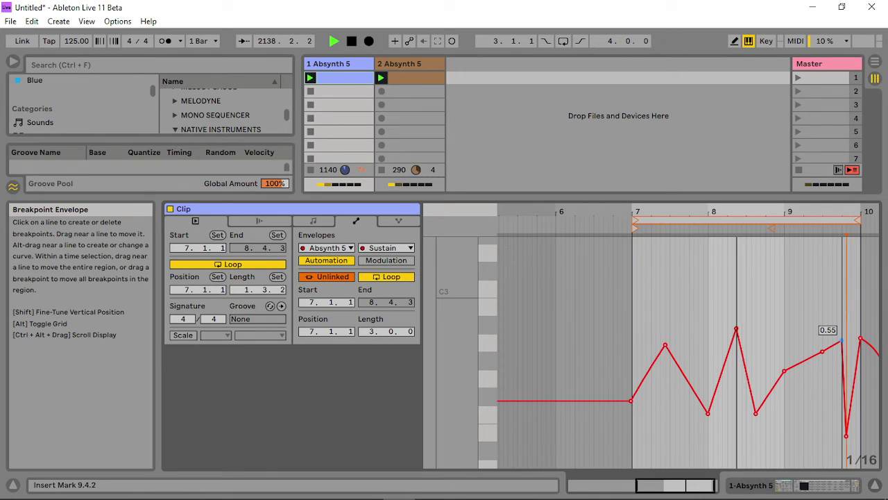
- Lower bar 8's Sustain peak to 0.50, spread and soften the dips around it, and raise bar 9's first peak slightly earlier
{"action": "left_click_drag", "start_coordinate": [736, 320], "coordinate": [737, 353]}
{"action": "left_click_drag", "start_coordinate": [757, 401], "coordinate": [767, 401]}
{"action": "left_click_drag", "start_coordinate": [708, 412], "coordinate": [690, 392]}
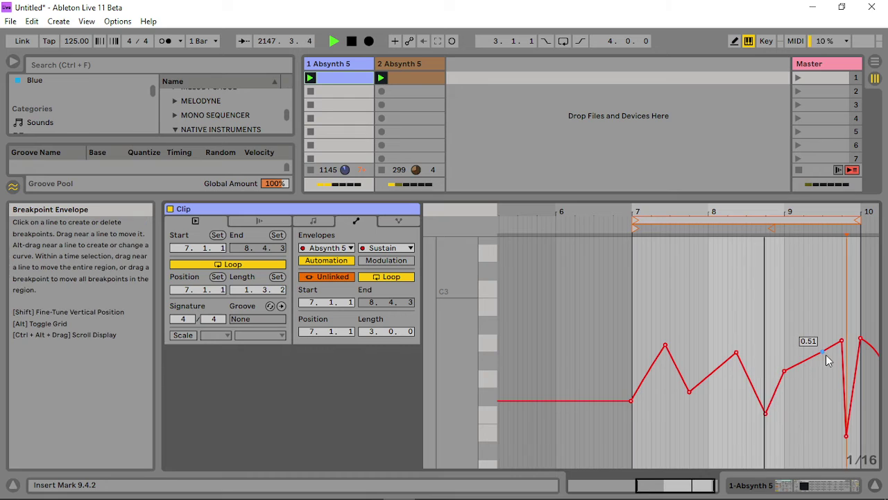
{"action": "left_click_drag", "start_coordinate": [822, 351], "coordinate": [816, 335]}
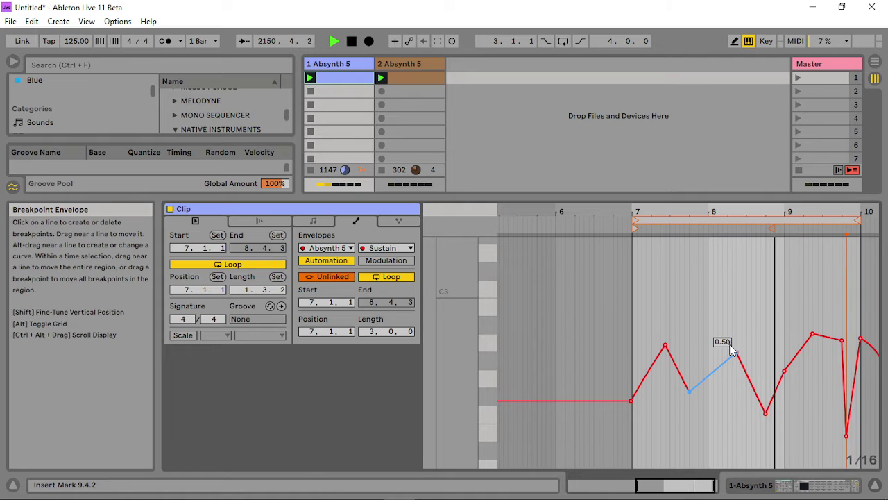
- Lower the first track's Arpeggiator gate to about 79 % and show the Gate automation
{"action": "double_click", "coordinate": [367, 64]}
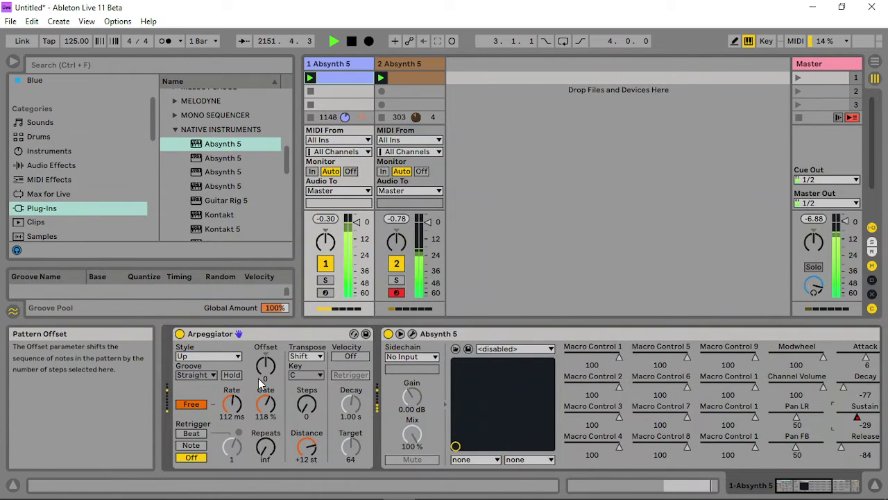
{"action": "left_click_drag", "start_coordinate": [266, 405], "coordinate": [266, 411]}
{"action": "right_click", "coordinate": [267, 412]}
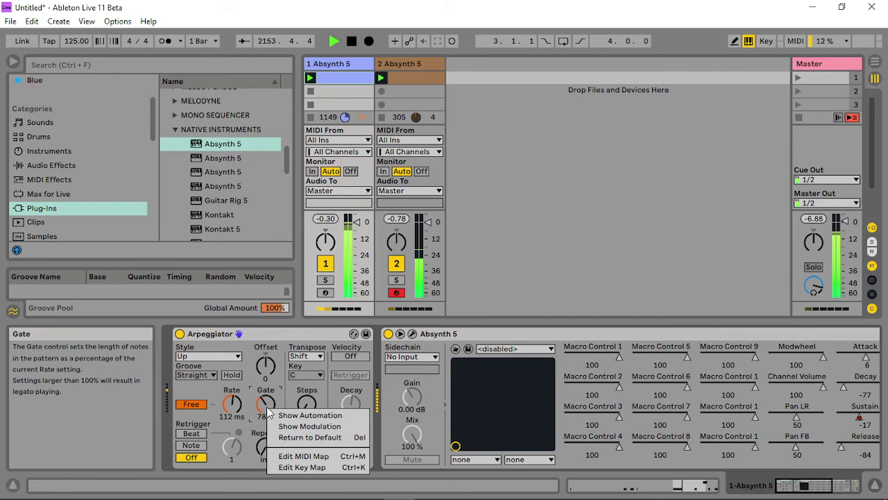
{"action": "left_click", "coordinate": [309, 414]}
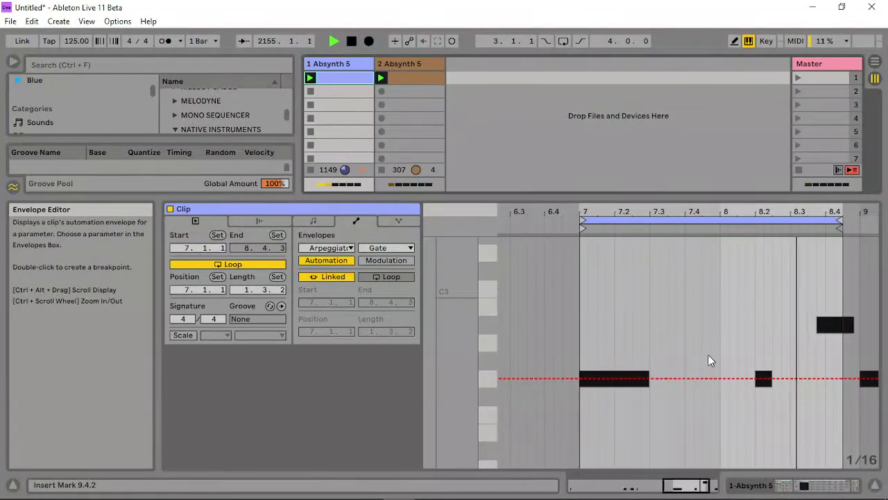
- Unlink the Gate envelope from the clip and shorten its loop to a length of 0.3.1
{"action": "left_click", "coordinate": [331, 276]}
{"action": "mouse_move", "coordinate": [834, 215]}
{"action": "left_mouse_down"}
{"action": "mouse_move", "coordinate": [834, 242]}
{"action": "mouse_move", "coordinate": [749, 222]}
{"action": "left_mouse_up"}
{"action": "left_click", "coordinate": [856, 222]}
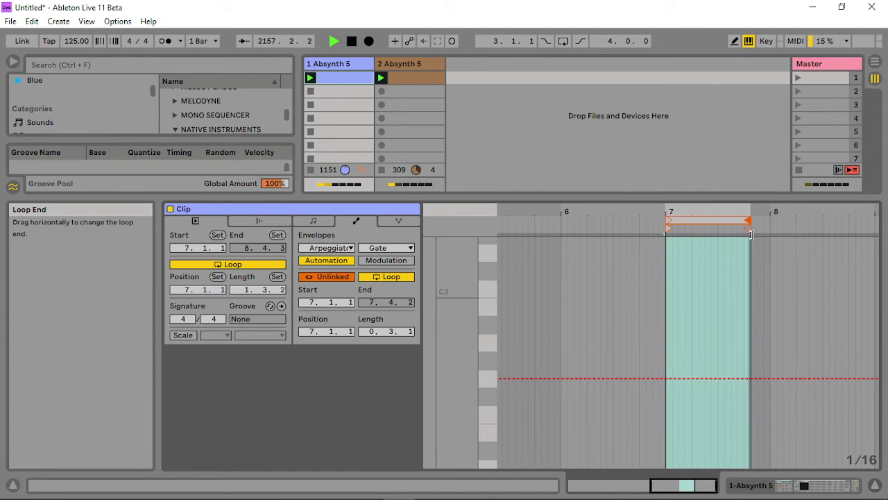
- Add a V-shaped dip to the bottom of the Gate envelope in bar 7 and extend the envelope loop to 1.0.0
{"action": "left_click", "coordinate": [717, 347]}
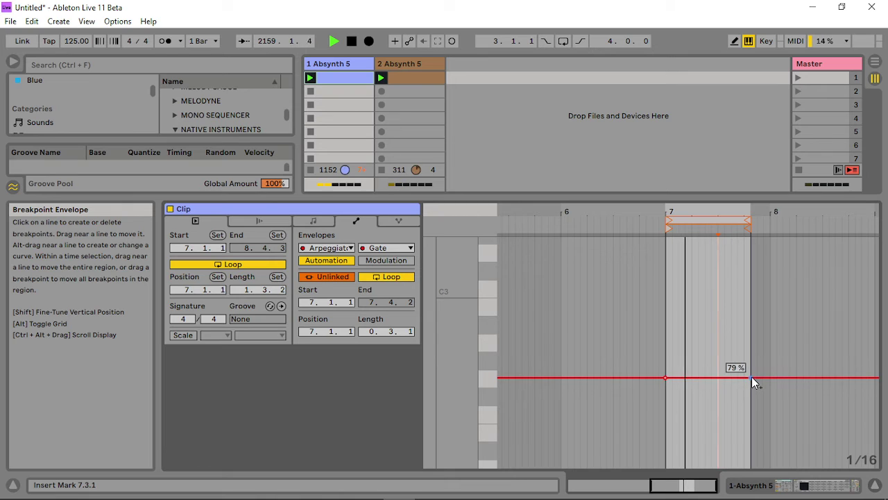
{"action": "left_click_drag", "start_coordinate": [737, 378], "coordinate": [698, 459]}
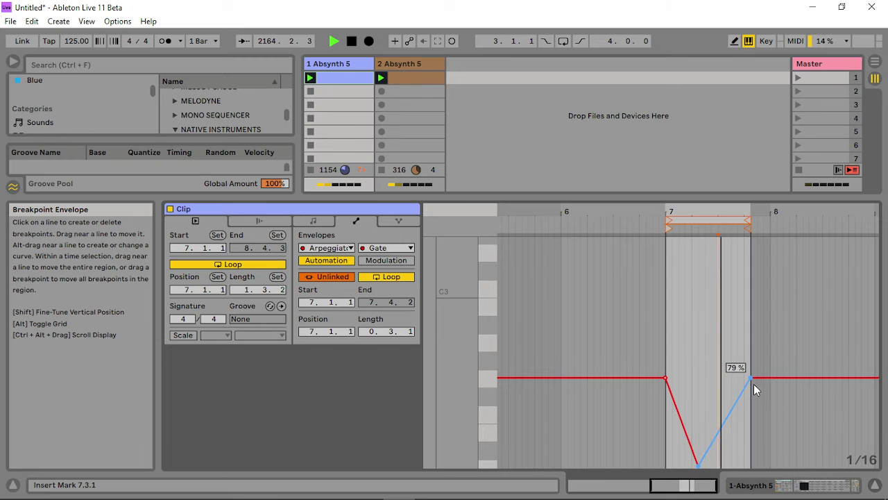
{"action": "left_click_drag", "start_coordinate": [755, 224], "coordinate": [769, 222]}
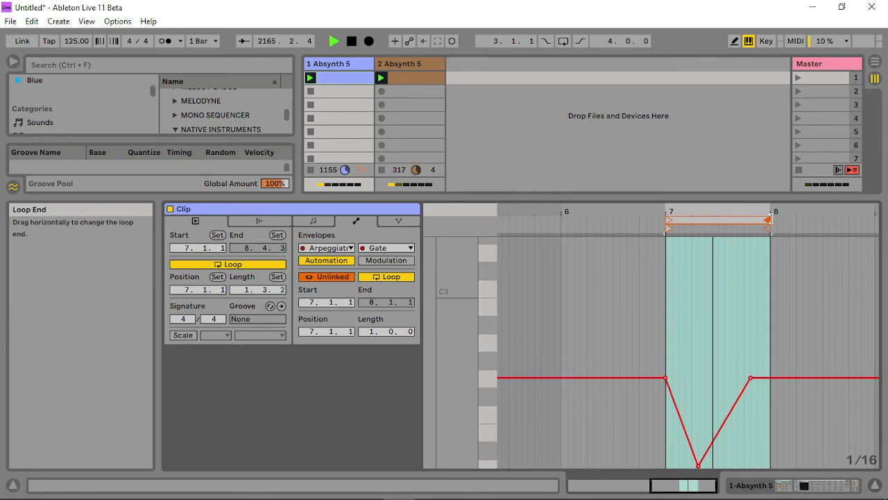
- Replace the Gate envelope's end breakpoint with a much higher one late in bar 7 and raise the dip slightly below the start level
{"action": "left_click", "coordinate": [757, 380]}
{"action": "left_click", "coordinate": [750, 379]}
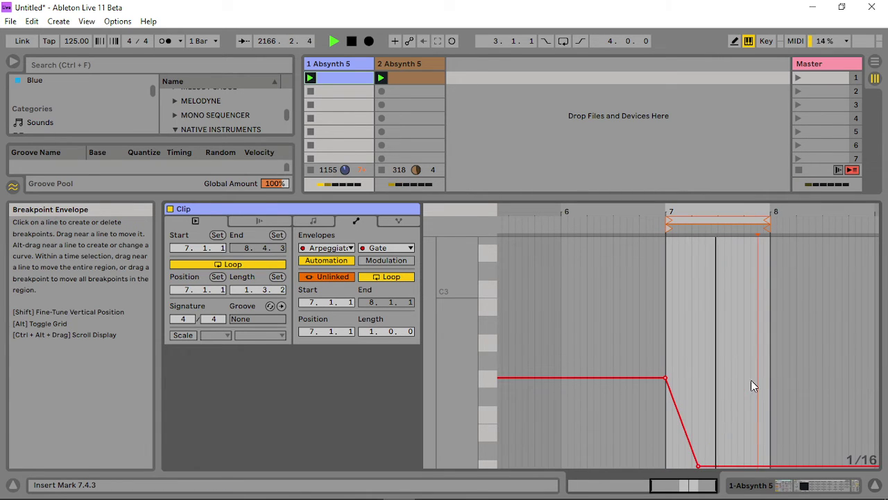
{"action": "left_click_drag", "start_coordinate": [702, 470], "coordinate": [745, 280]}
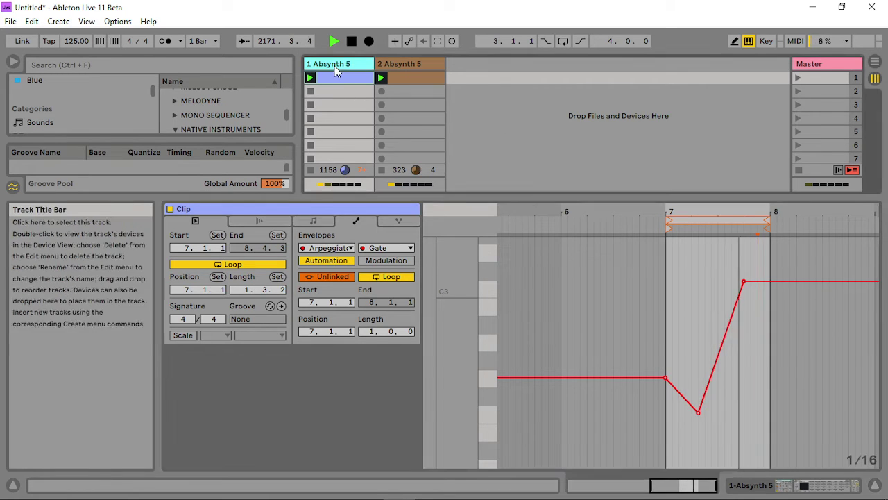
- Open the first track's Absynth 5 window and set the Aetherizer effect's wet output to -18.5
{"action": "left_click", "coordinate": [334, 66]}
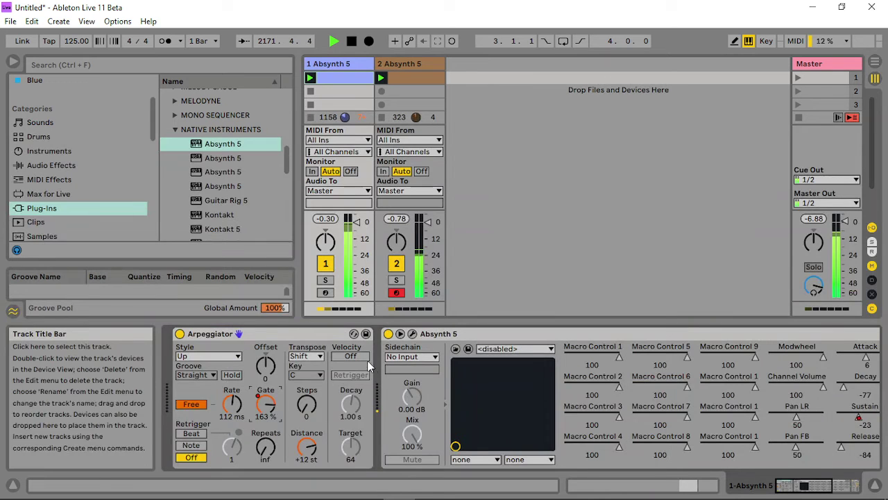
{"action": "left_click", "coordinate": [413, 334]}
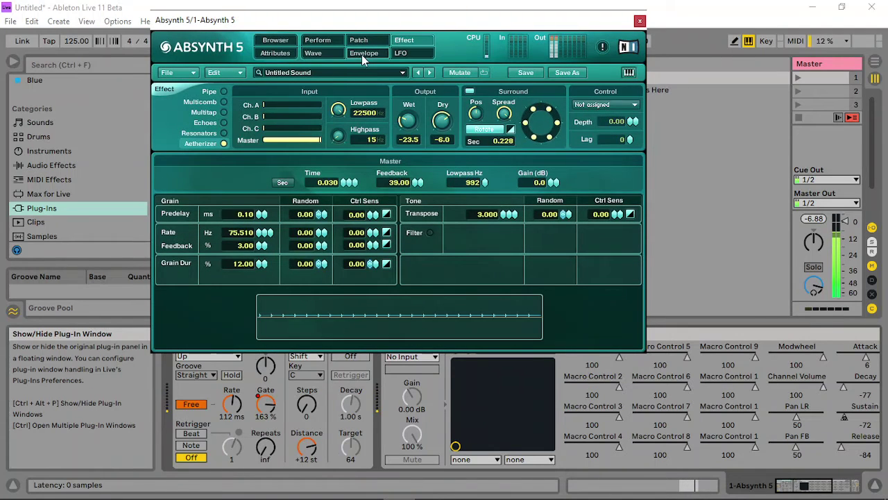
{"action": "mouse_move", "coordinate": [407, 120]}
{"action": "left_mouse_down"}
{"action": "mouse_move", "coordinate": [411, 91]}
{"action": "mouse_move", "coordinate": [409, 129]}
{"action": "left_mouse_up"}
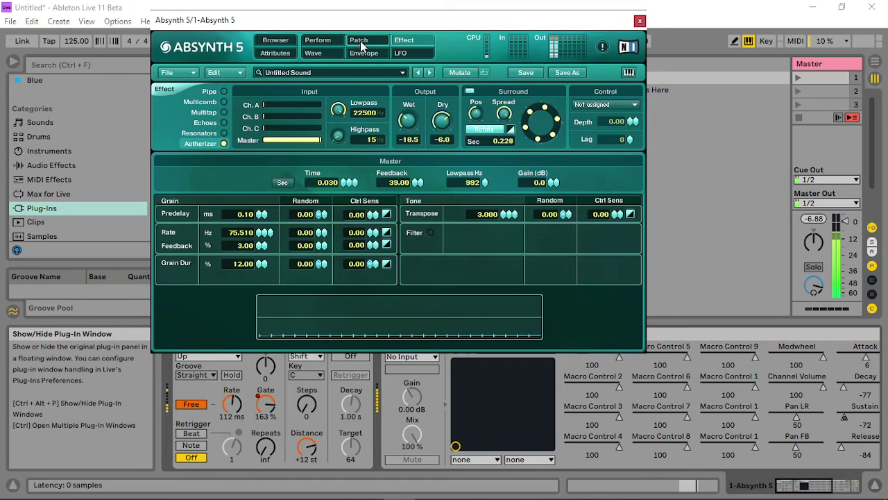
- Examine the tone settings of channel A's Cloud filter and the tone and mix settings of both master Cloud filters
{"action": "left_click", "coordinate": [358, 39]}
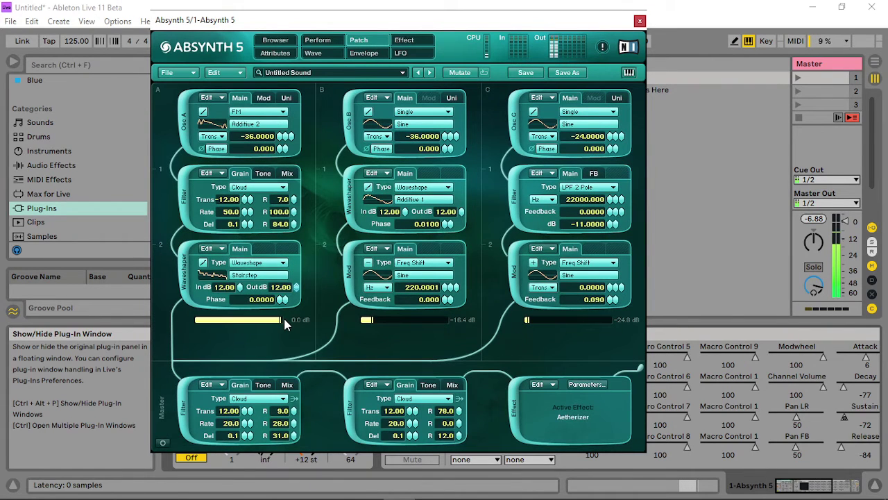
{"action": "left_click", "coordinate": [268, 175]}
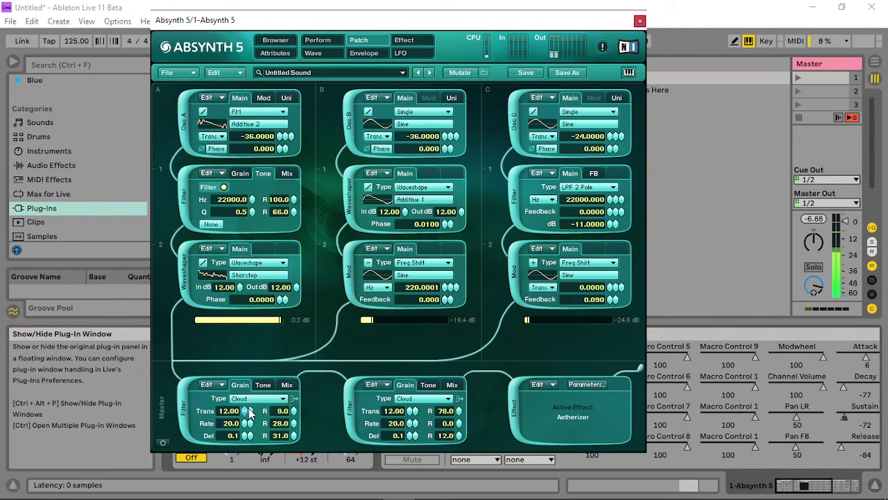
{"action": "left_click", "coordinate": [262, 385]}
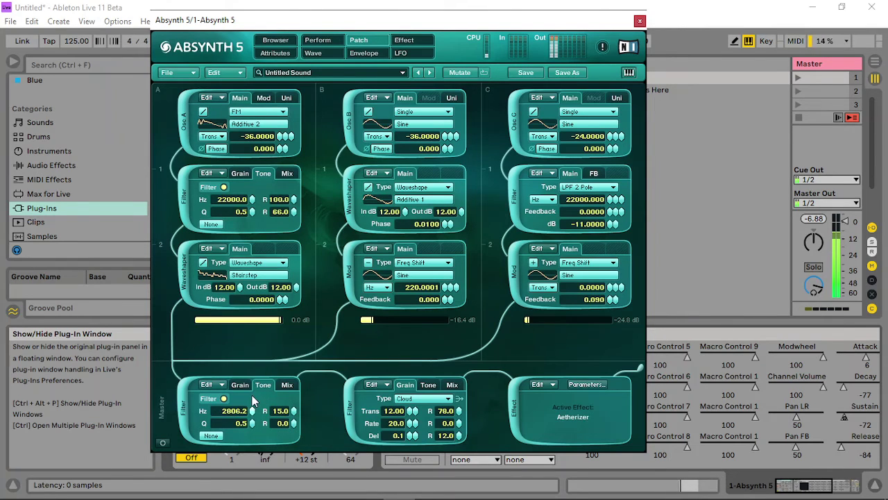
{"action": "left_click_drag", "start_coordinate": [251, 417], "coordinate": [241, 423]}
{"action": "left_click", "coordinate": [288, 385]}
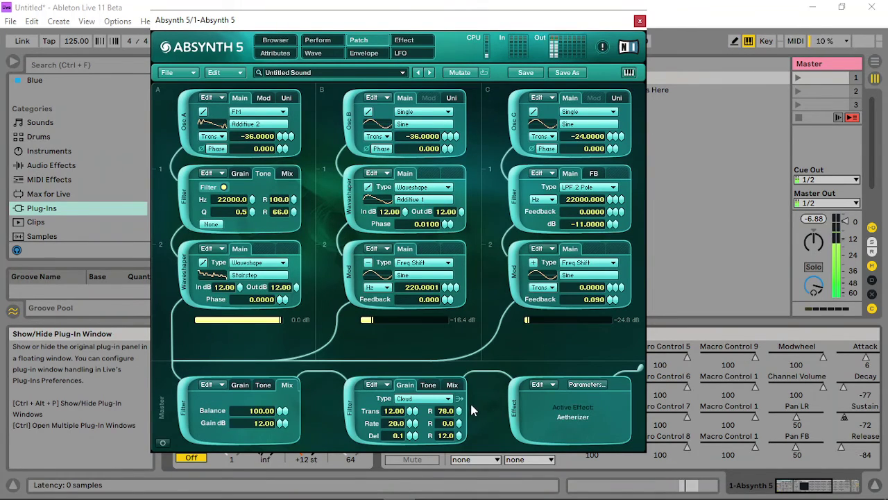
{"action": "left_click", "coordinate": [439, 387]}
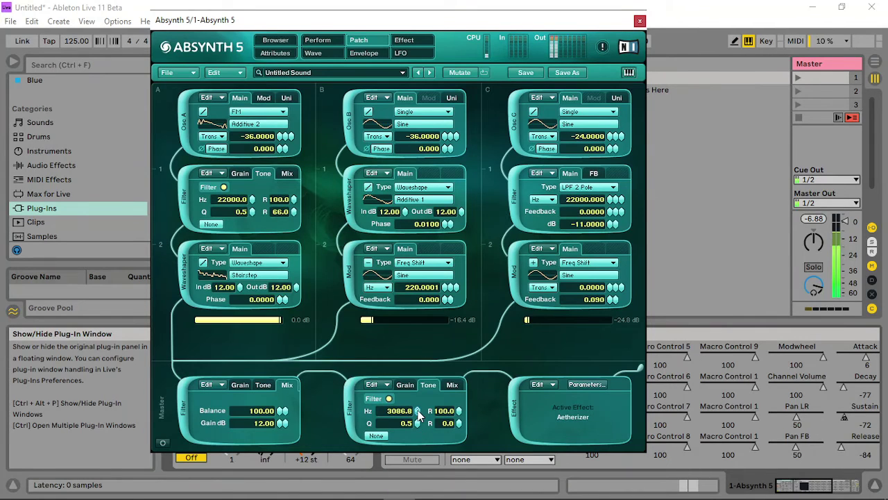
{"action": "left_click", "coordinate": [453, 386]}
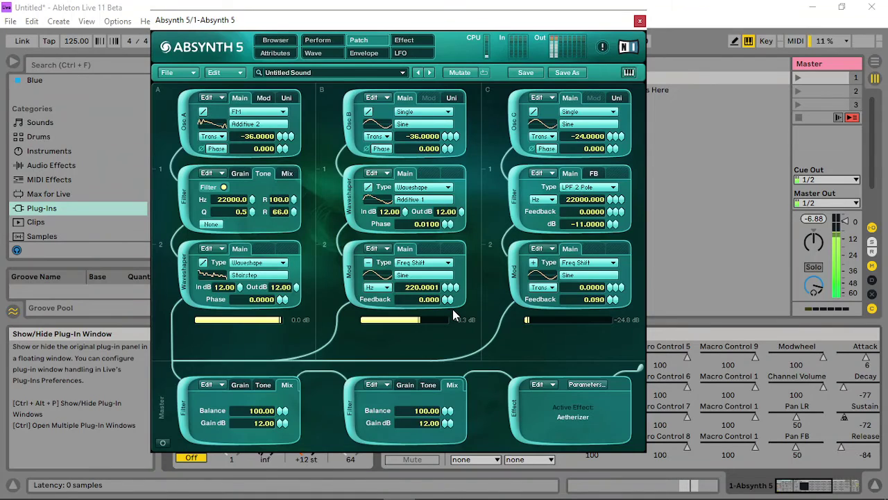
- Set channel B's output level to -24.8 dB and channel C's to -27.8 dB in the patch
{"action": "left_click_drag", "start_coordinate": [452, 312], "coordinate": [445, 314]}
{"action": "mouse_move", "coordinate": [366, 319]}
{"action": "left_mouse_down"}
{"action": "mouse_move", "coordinate": [388, 312]}
{"action": "mouse_move", "coordinate": [369, 320]}
{"action": "left_mouse_up"}
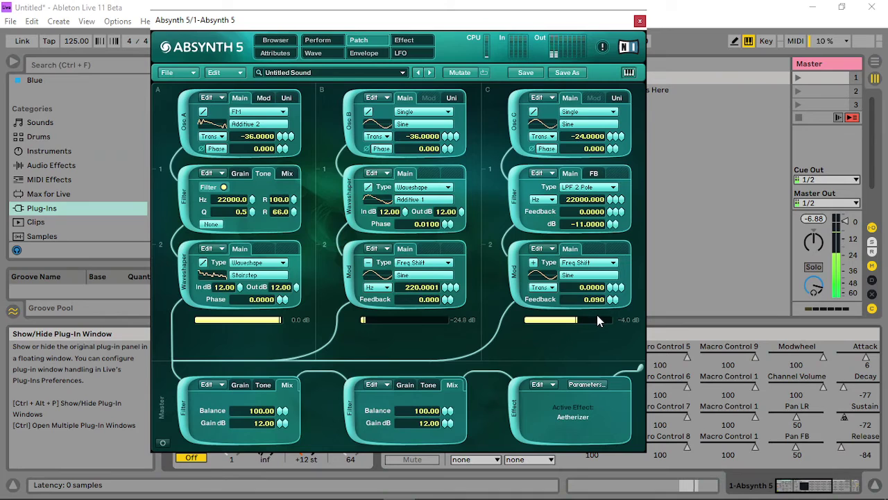
{"action": "left_click_drag", "start_coordinate": [591, 321], "coordinate": [521, 324]}
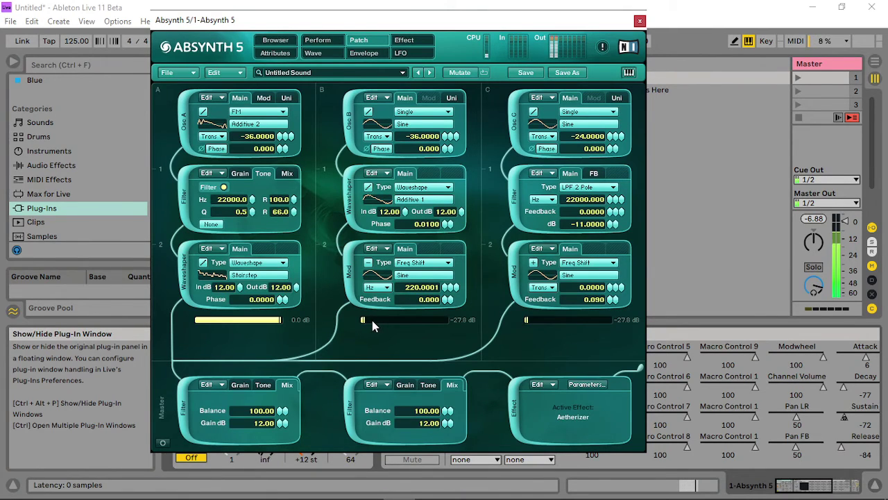
{"action": "left_click_drag", "start_coordinate": [373, 321], "coordinate": [376, 323]}
- Set the second master Cloud filter's tone frequency to 171.9 Hz and create an envelope for it
{"action": "left_click", "coordinate": [406, 386]}
{"action": "left_click", "coordinate": [428, 384]}
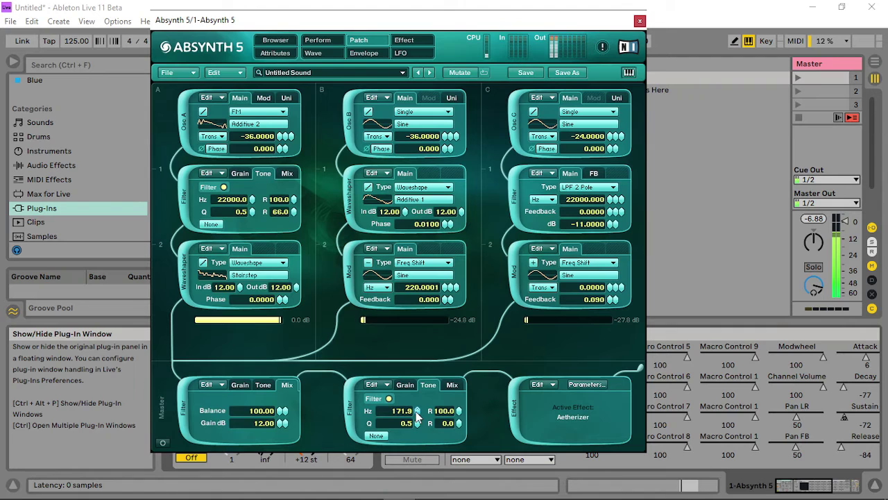
{"action": "right_click", "coordinate": [417, 415]}
{"action": "left_click", "coordinate": [416, 446]}
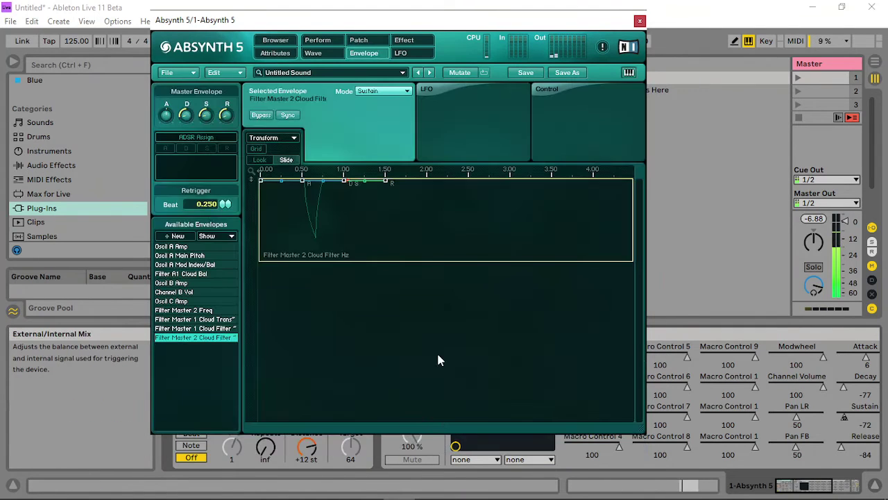
- Drop the envelope's first breakpoint to the minimum and reduce the ADSR assignment of its attack, decay and sustain points to zero
{"action": "left_click", "coordinate": [345, 181]}
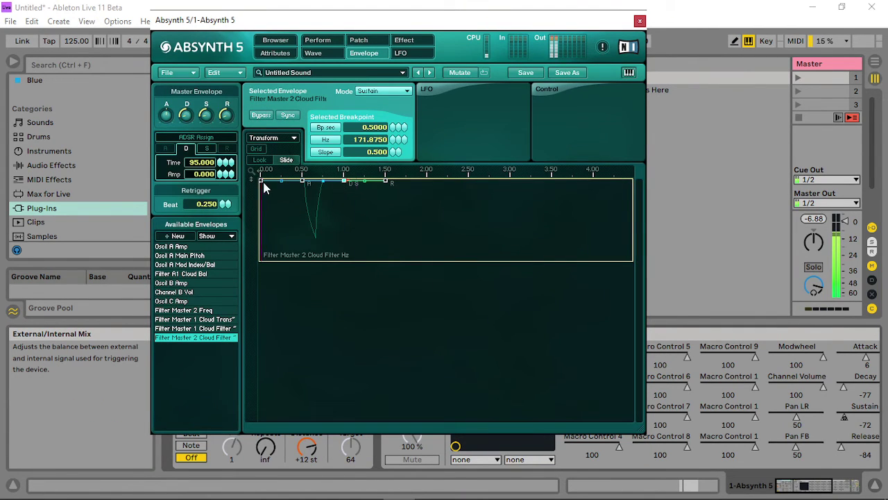
{"action": "left_click_drag", "start_coordinate": [263, 184], "coordinate": [256, 277]}
{"action": "left_click", "coordinate": [302, 181]}
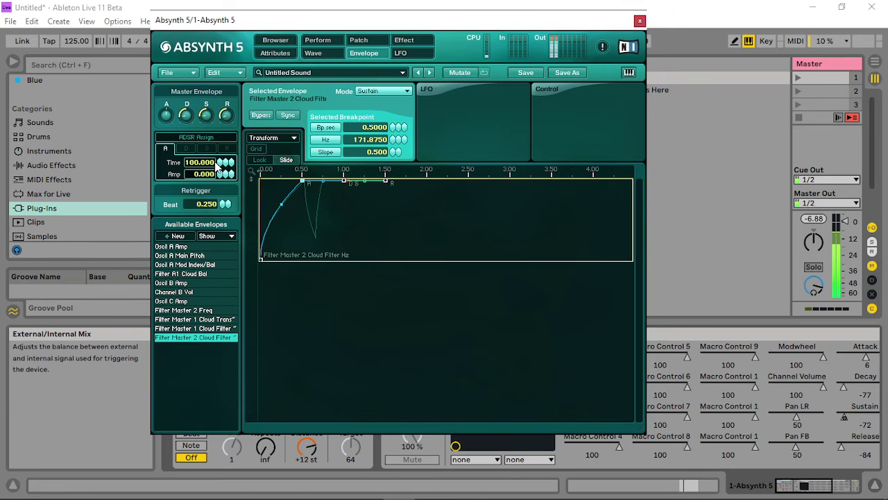
{"action": "left_click_drag", "start_coordinate": [215, 164], "coordinate": [218, 247]}
{"action": "left_click", "coordinate": [344, 181]}
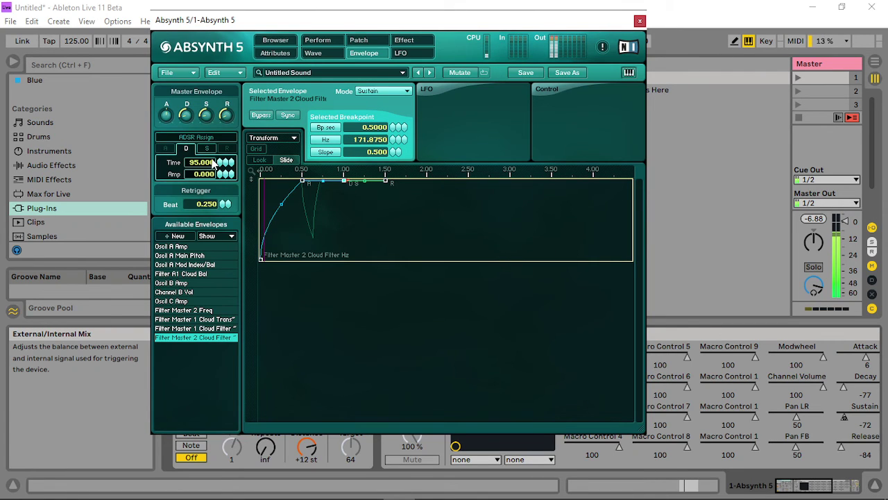
{"action": "left_click_drag", "start_coordinate": [213, 162], "coordinate": [206, 307]}
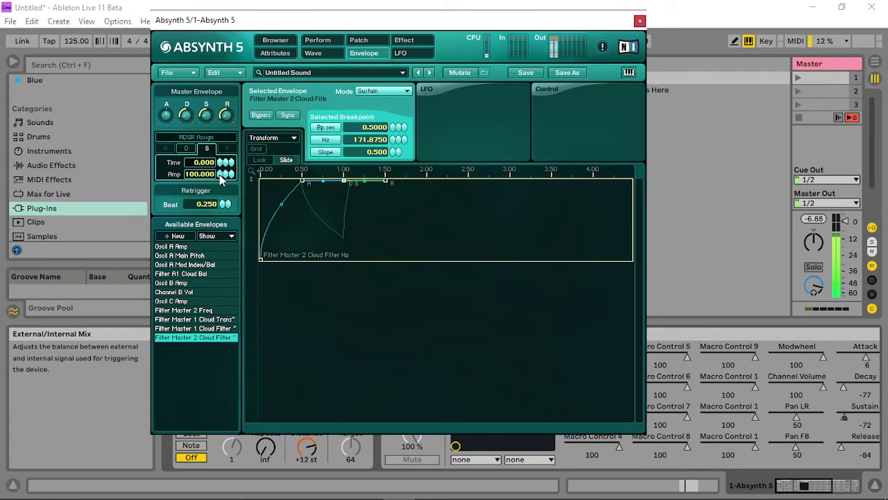
{"action": "left_click_drag", "start_coordinate": [221, 179], "coordinate": [221, 349]}
- Move the attack point to about 1.00 s, clear the release point's ADSR time, and set that point to 1.7579 s and 36.6291 Hz
{"action": "left_click_drag", "start_coordinate": [300, 186], "coordinate": [343, 185]}
{"action": "left_click", "coordinate": [430, 186]}
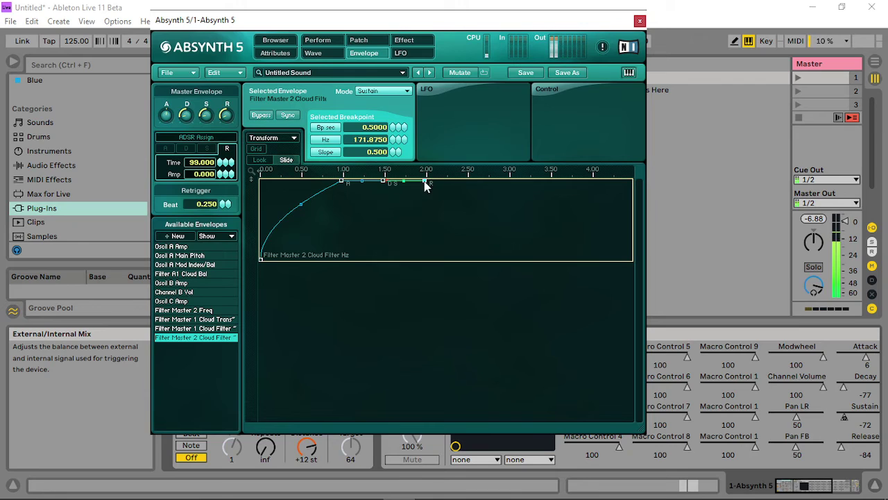
{"action": "left_click_drag", "start_coordinate": [426, 186], "coordinate": [530, 247]}
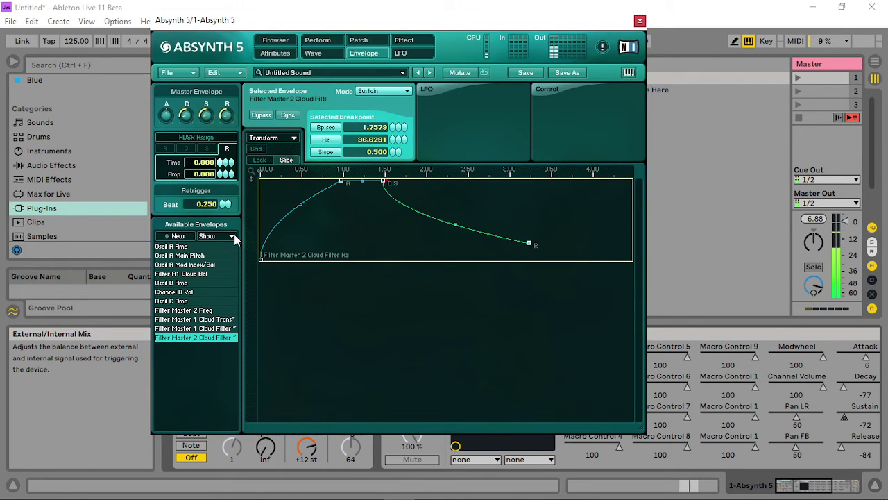
- In the patch, set channel C's low-pass filter dB to -40.4, show channel A's Cloud filter mix, and close the plug-in window
{"action": "left_click", "coordinate": [366, 42]}
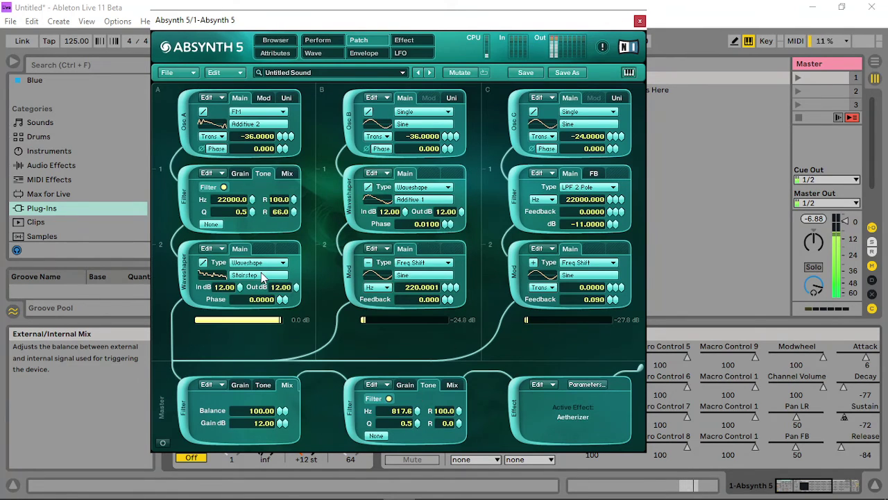
{"action": "left_click", "coordinate": [288, 173]}
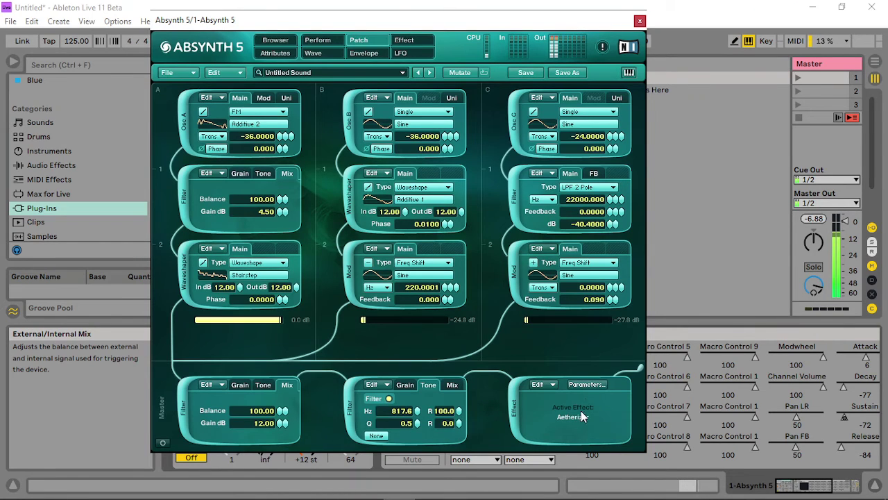
{"action": "left_click", "coordinate": [640, 20]}
- Show the arpeggiator's Gate automation, set its envelope loop length to 2 bars, and re-enable automation
{"action": "right_click", "coordinate": [272, 404]}
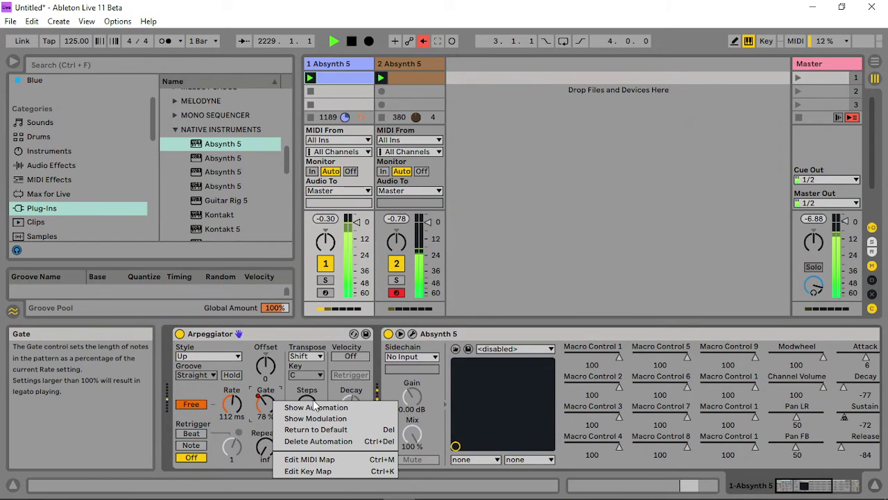
{"action": "left_click", "coordinate": [323, 351]}
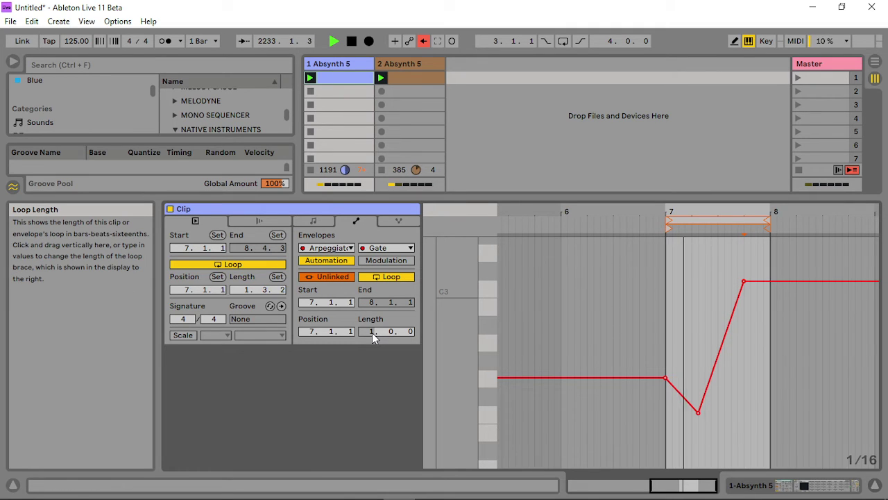
{"action": "scroll", "coordinate": [373, 332], "scroll_direction": "up", "scroll_amount": 1}
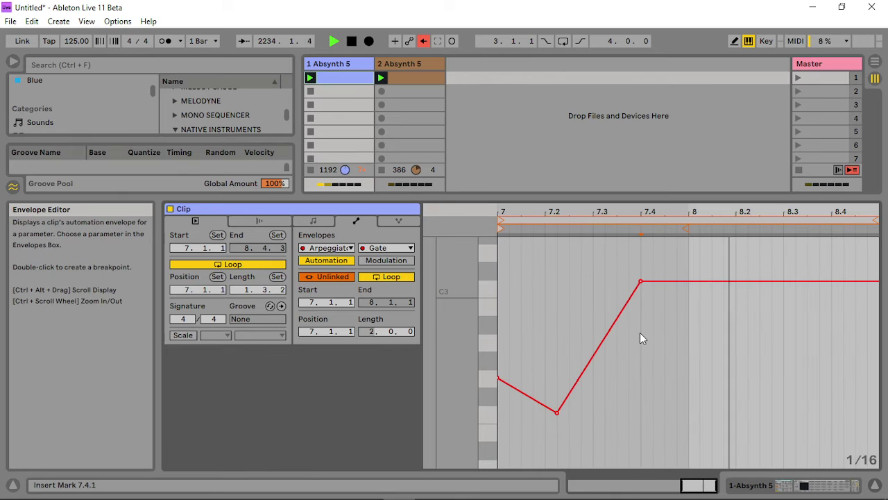
{"action": "left_click_drag", "start_coordinate": [746, 212], "coordinate": [768, 211]}
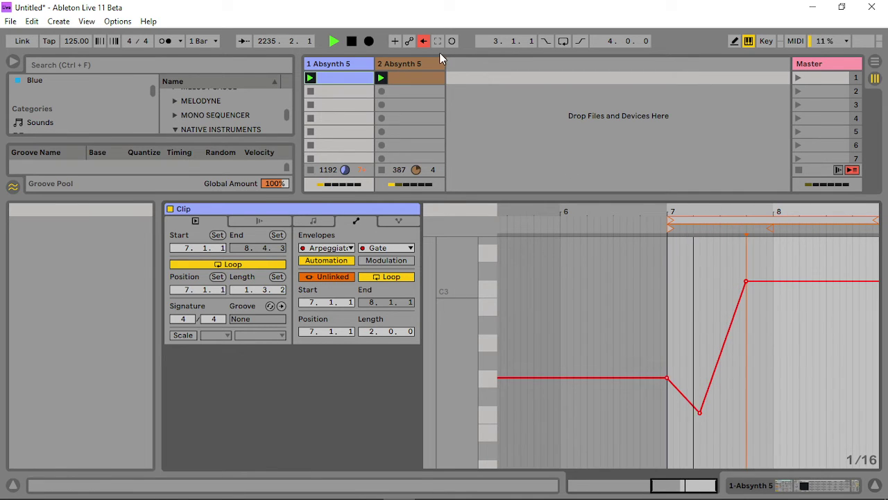
{"action": "left_click", "coordinate": [423, 41]}
- Shape the Gate envelope to rise gently to a peak at about 8.2 and fall to 76 %, slightly raising the low point in bar 7
{"action": "left_click_drag", "start_coordinate": [816, 279], "coordinate": [768, 456]}
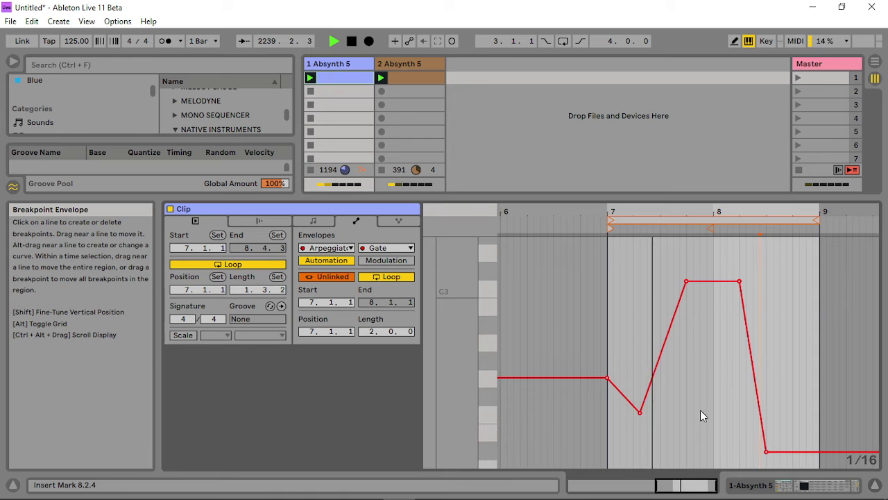
{"action": "mouse_move", "coordinate": [648, 408]}
{"action": "left_mouse_down"}
{"action": "mouse_move", "coordinate": [656, 406]}
{"action": "mouse_move", "coordinate": [648, 403]}
{"action": "left_mouse_up"}
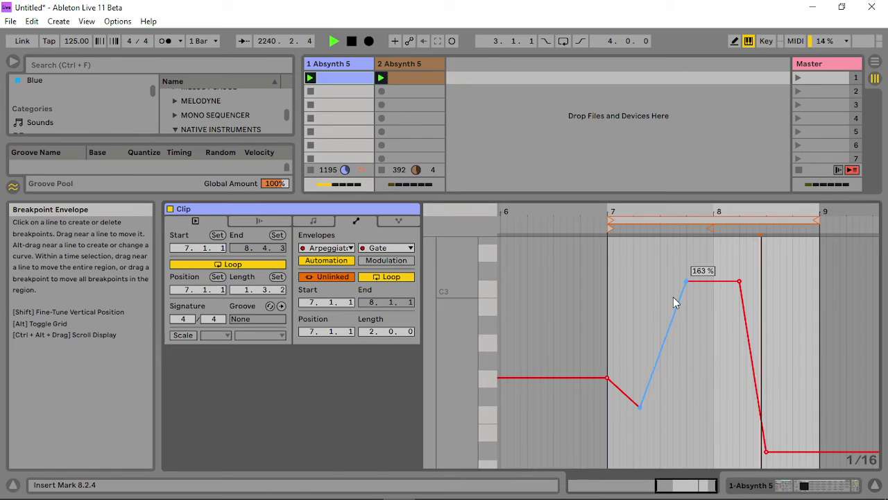
{"action": "mouse_move", "coordinate": [690, 285]}
{"action": "left_mouse_down"}
{"action": "mouse_move", "coordinate": [679, 458]}
{"action": "mouse_move", "coordinate": [690, 456]}
{"action": "mouse_move", "coordinate": [649, 332]}
{"action": "mouse_move", "coordinate": [680, 293]}
{"action": "left_mouse_up"}
{"action": "mouse_move", "coordinate": [739, 282]}
{"action": "left_mouse_down"}
{"action": "mouse_move", "coordinate": [730, 279]}
{"action": "mouse_move", "coordinate": [740, 279]}
{"action": "left_mouse_up"}
{"action": "left_click_drag", "start_coordinate": [766, 452], "coordinate": [759, 381]}
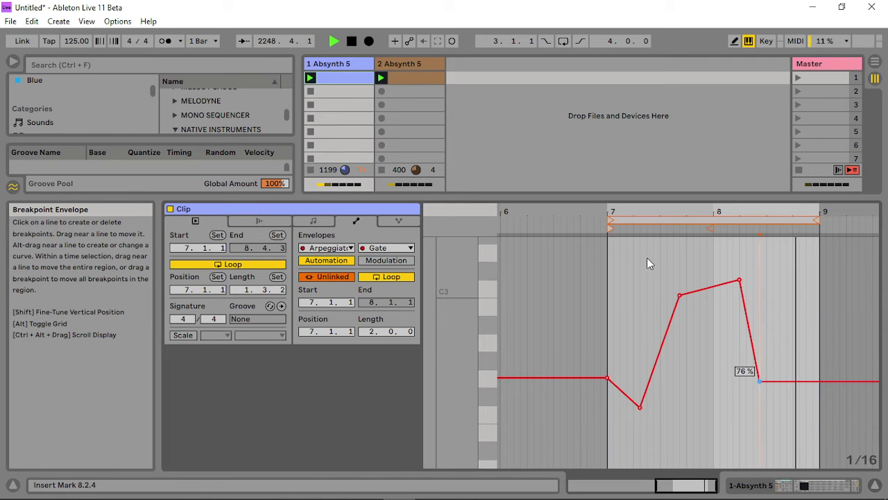
- Show the first track's Absynth Sustain automation and build a steep, narrow plateau at about 0.93 early in bar 8
{"action": "double_click", "coordinate": [340, 64]}
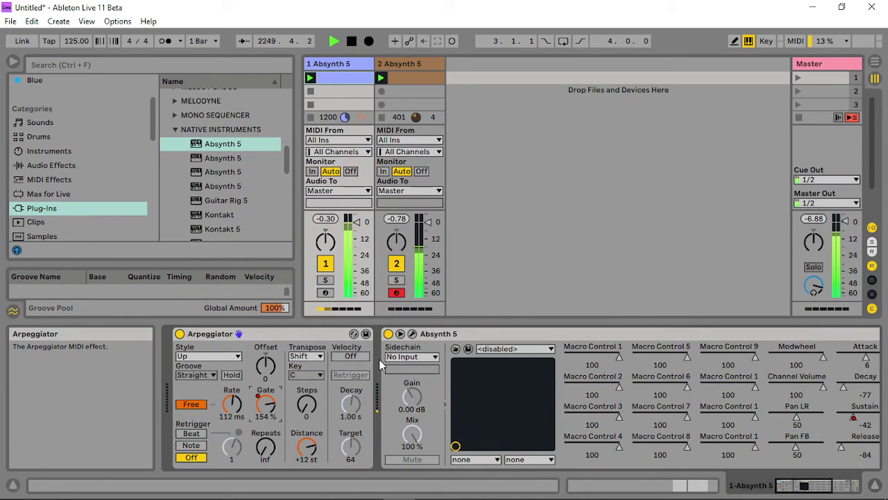
{"action": "right_click", "coordinate": [865, 421]}
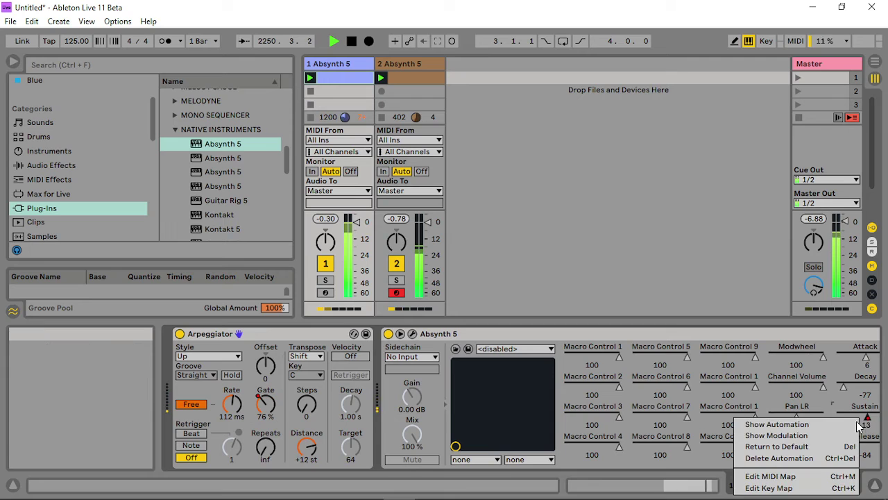
{"action": "left_click", "coordinate": [811, 423]}
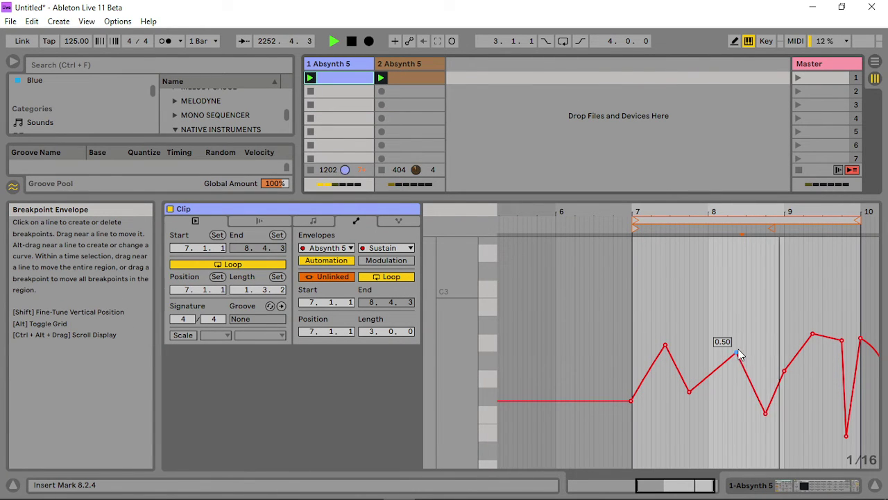
{"action": "left_click", "coordinate": [703, 380]}
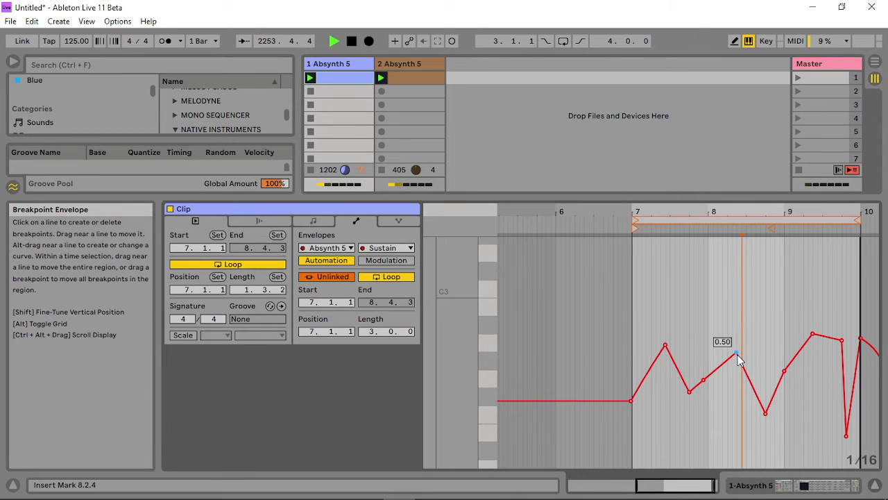
{"action": "left_click_drag", "start_coordinate": [736, 353], "coordinate": [704, 256]}
{"action": "left_click_drag", "start_coordinate": [728, 312], "coordinate": [717, 255]}
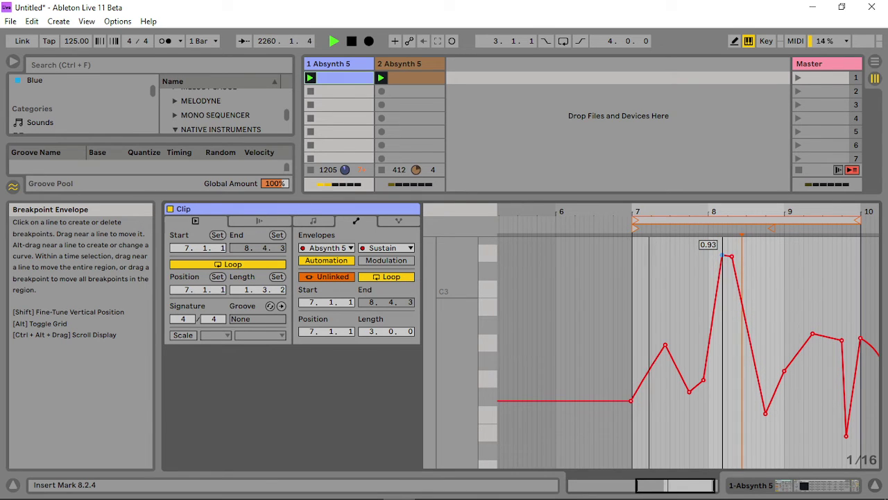
- Add a Sustain breakpoint shortly after the start of bar 7 and delete the breakpoint at the bar's beginning
{"action": "left_click", "coordinate": [646, 376]}
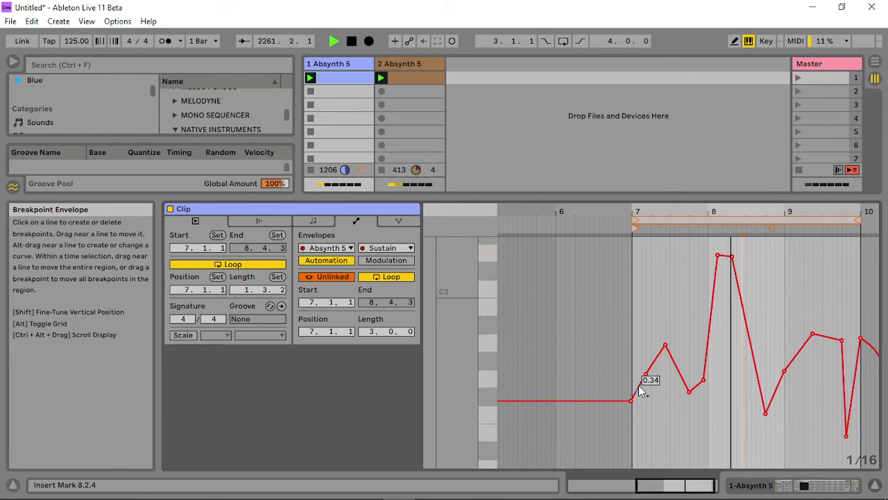
{"action": "left_click_drag", "start_coordinate": [632, 400], "coordinate": [636, 237]}
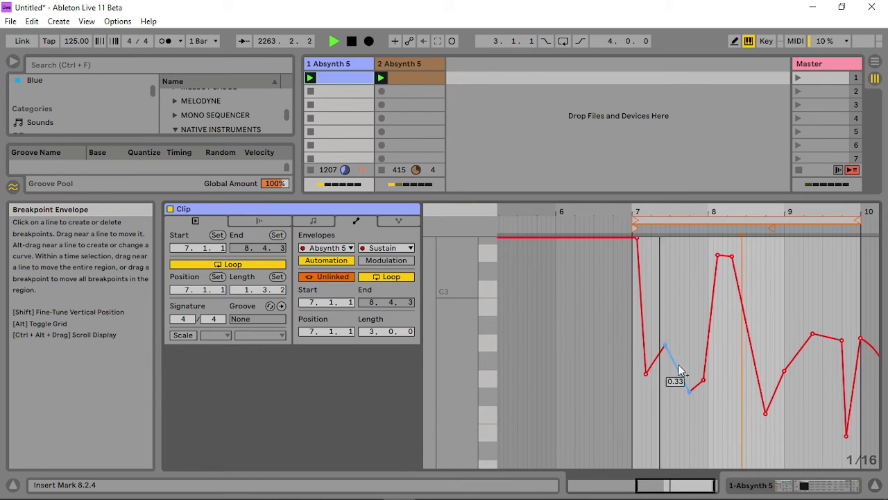
{"action": "left_click", "coordinate": [633, 238]}
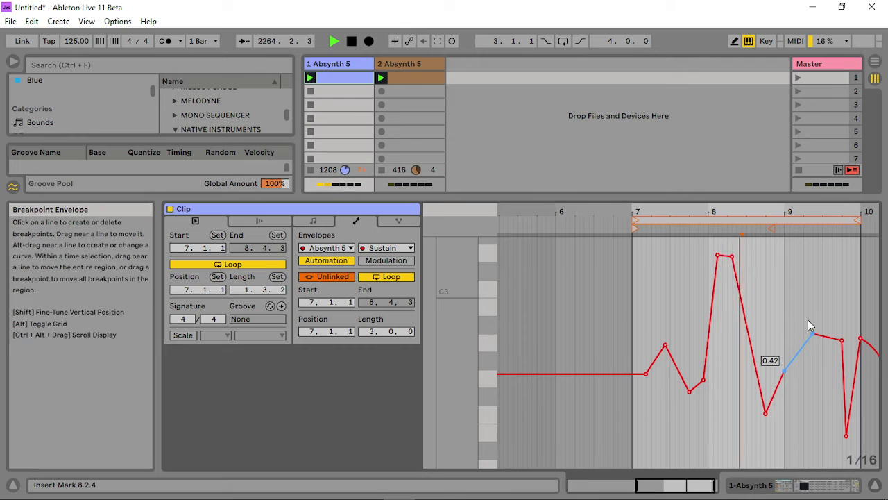
- Reshape the Sustain envelope in bar 9 into two high peaks with a shallow dip between them
{"action": "left_click_drag", "start_coordinate": [813, 335], "coordinate": [813, 262]}
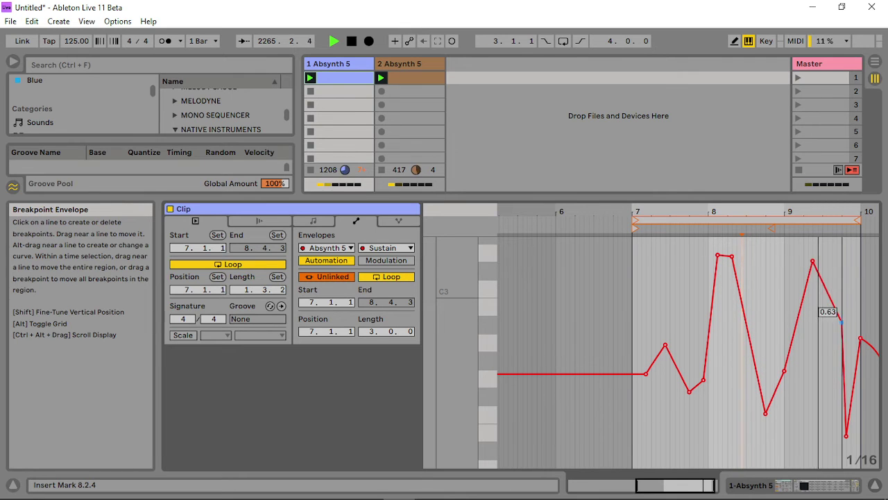
{"action": "left_click_drag", "start_coordinate": [840, 340], "coordinate": [836, 384]}
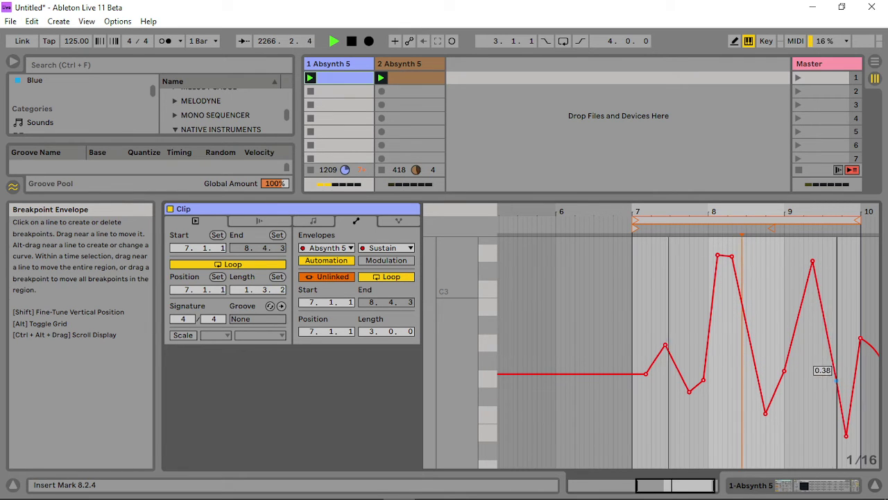
{"action": "left_click_drag", "start_coordinate": [815, 264], "coordinate": [813, 355]}
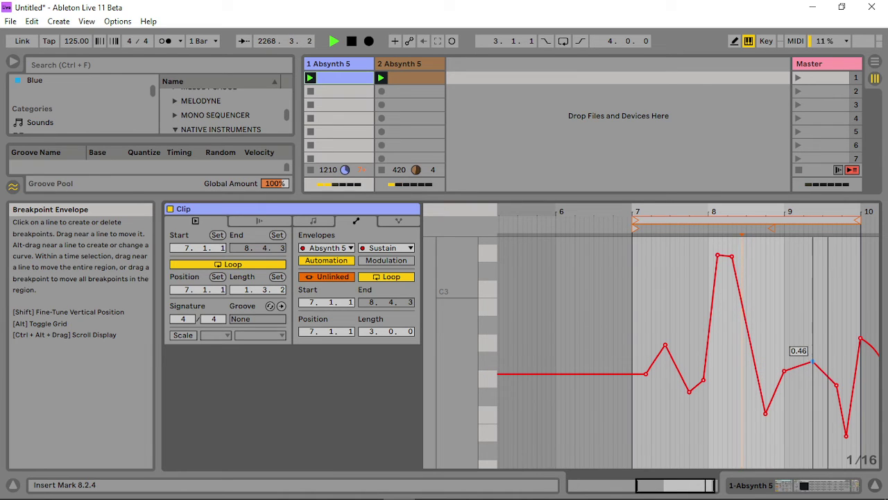
{"action": "left_click_drag", "start_coordinate": [814, 364], "coordinate": [813, 292]}
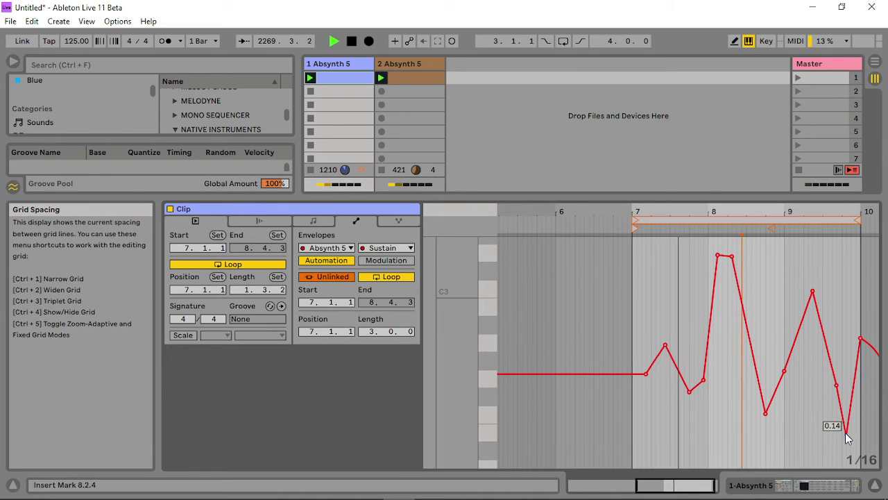
{"action": "left_click_drag", "start_coordinate": [847, 437], "coordinate": [837, 268]}
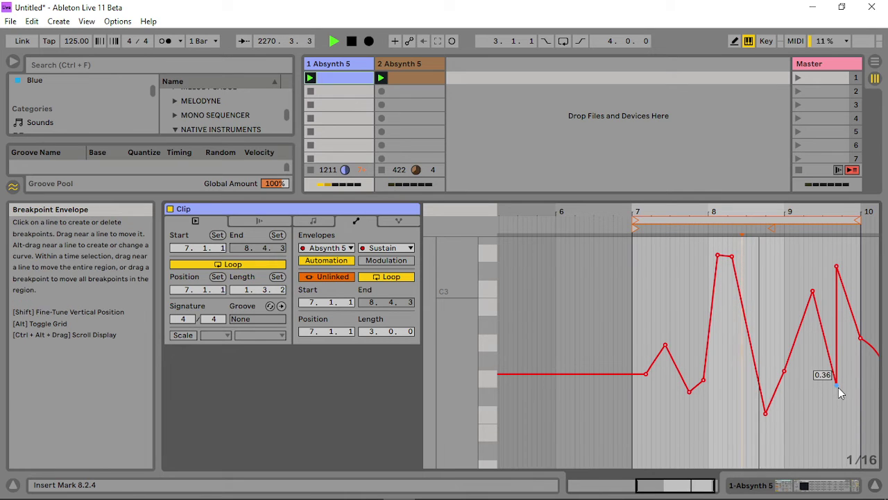
{"action": "left_click_drag", "start_coordinate": [837, 386], "coordinate": [826, 328]}
{"action": "left_click_drag", "start_coordinate": [836, 267], "coordinate": [841, 299]}
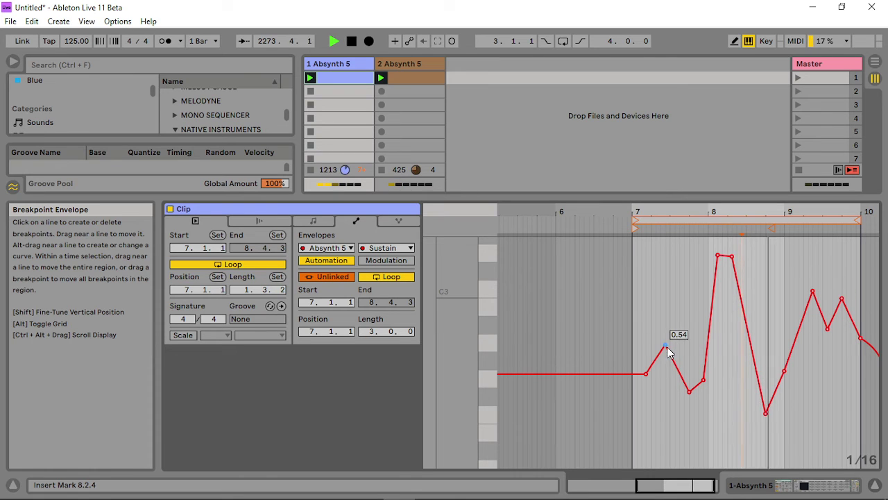
- Rework bar 7 of the Sustain envelope to open at a mid level and descend to a low point at about 7.3
{"action": "left_click_drag", "start_coordinate": [665, 345], "coordinate": [659, 442]}
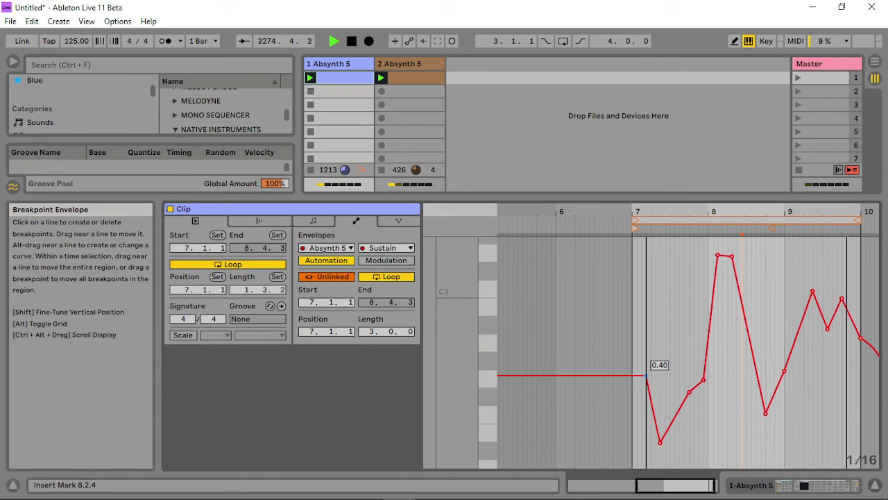
{"action": "left_click_drag", "start_coordinate": [646, 375], "coordinate": [632, 287]}
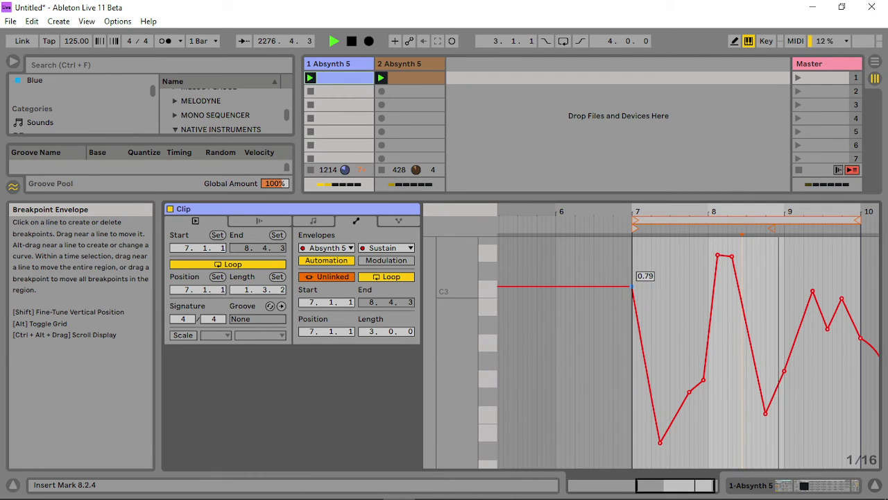
{"action": "left_click", "coordinate": [641, 340]}
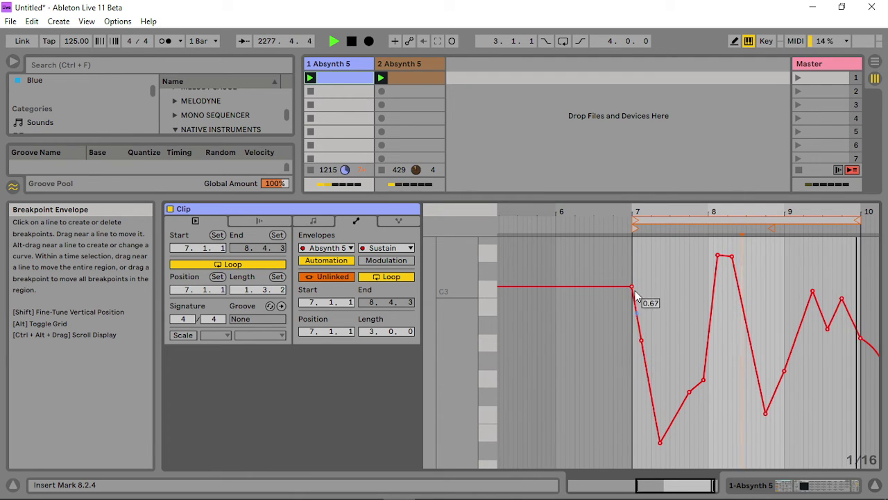
{"action": "left_click", "coordinate": [632, 287]}
{"action": "left_click_drag", "start_coordinate": [659, 441], "coordinate": [669, 409]}
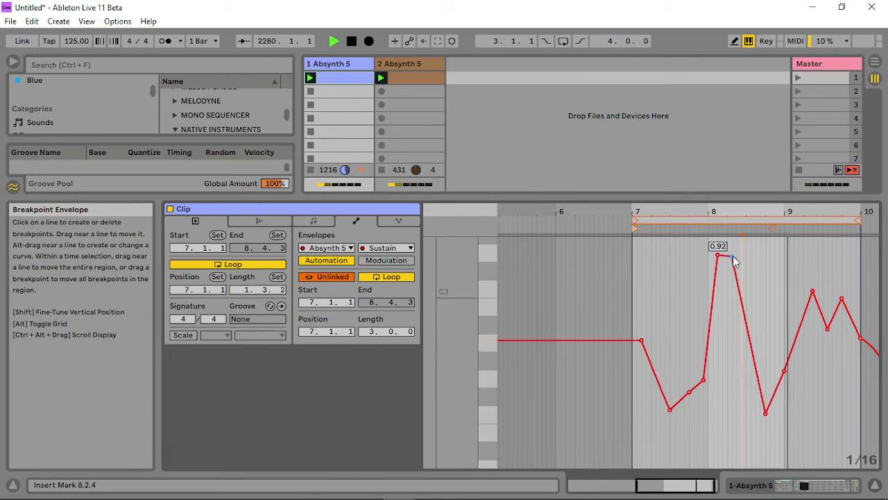
- Turn the Sustain plateau in bar 8 into a sharp spike at 8.1 that falls to a low point at about 8.2
{"action": "left_click_drag", "start_coordinate": [732, 257], "coordinate": [732, 431]}
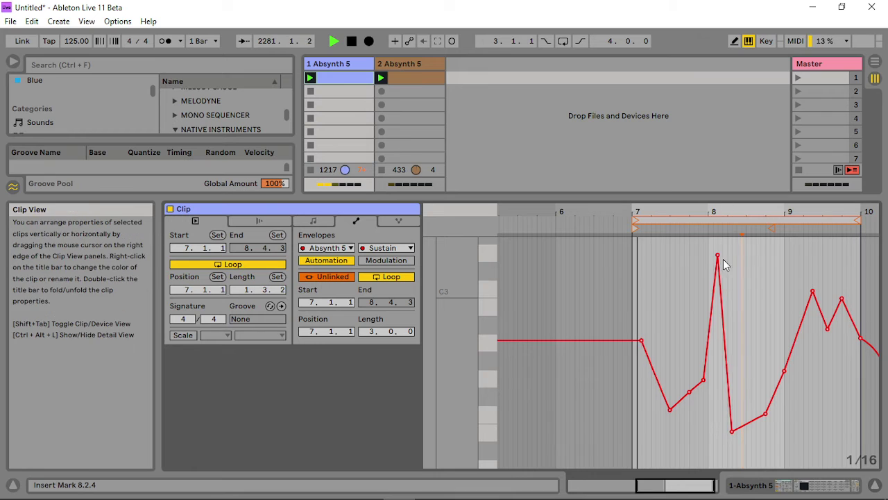
{"action": "left_click_drag", "start_coordinate": [718, 255], "coordinate": [709, 256]}
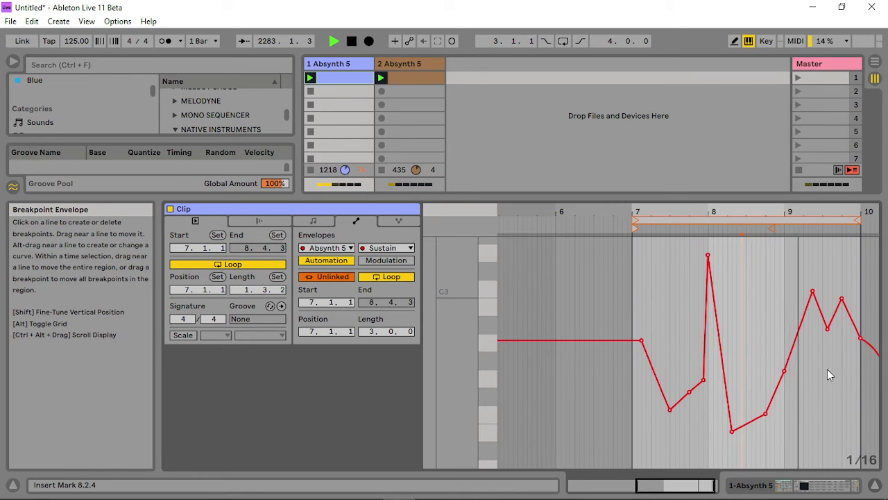
- Reshape the Sustain envelope so it climbs steeply to a high peak at 9.1 and falls to the minimum in late bar 9
{"action": "left_click", "coordinate": [775, 393]}
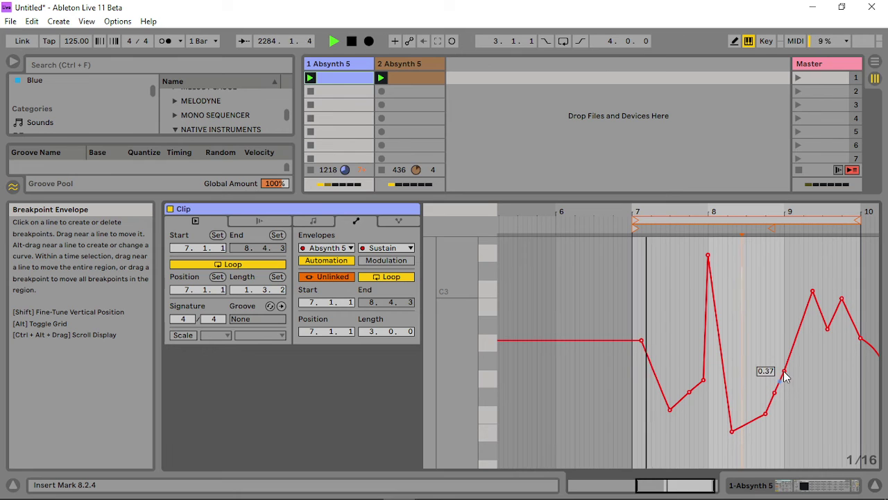
{"action": "left_click_drag", "start_coordinate": [784, 372], "coordinate": [786, 260]}
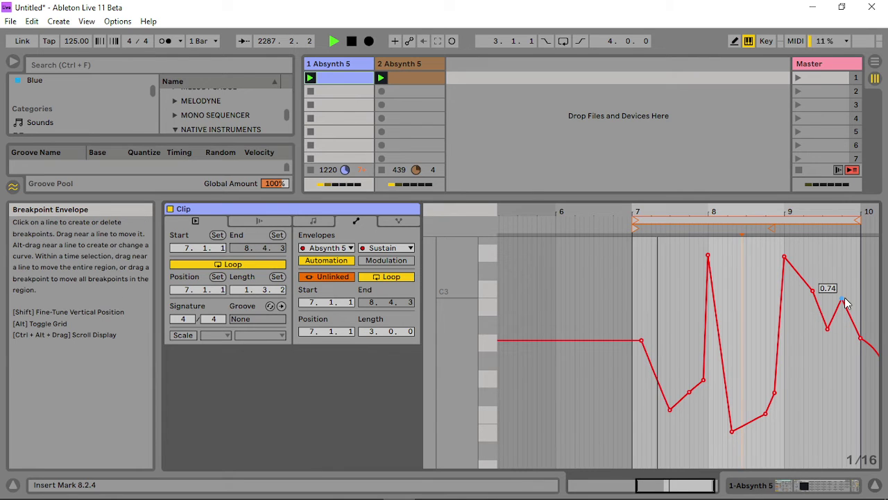
{"action": "left_click_drag", "start_coordinate": [841, 298], "coordinate": [827, 458]}
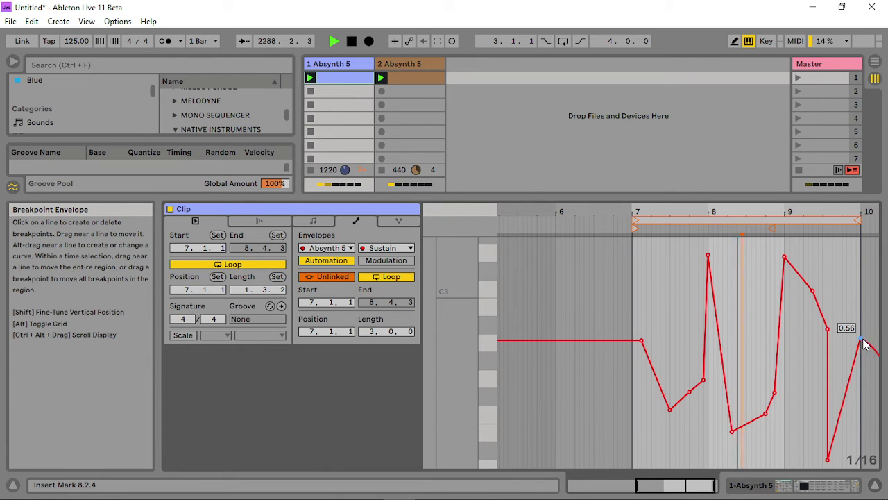
{"action": "left_click_drag", "start_coordinate": [861, 339], "coordinate": [855, 451]}
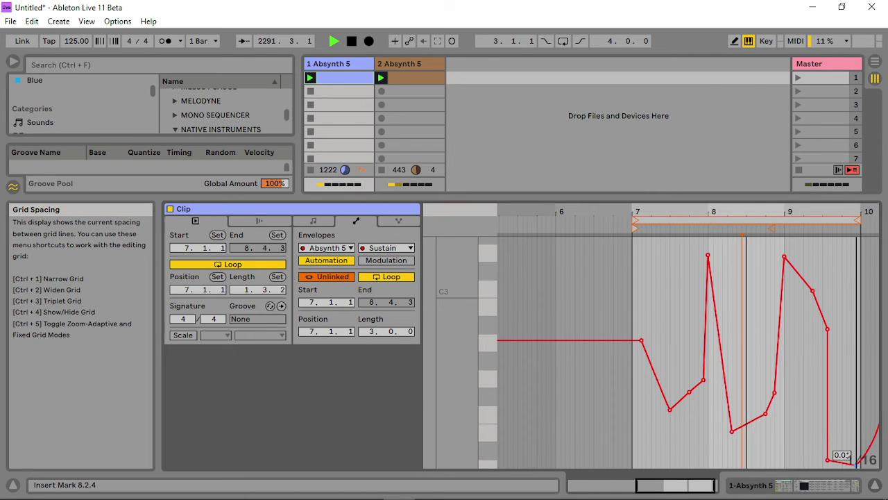
- Open track 1's Absynth patch and try different phase offsets on channel A's Stairstep waveshaper, ending at 0
{"action": "left_click", "coordinate": [334, 63]}
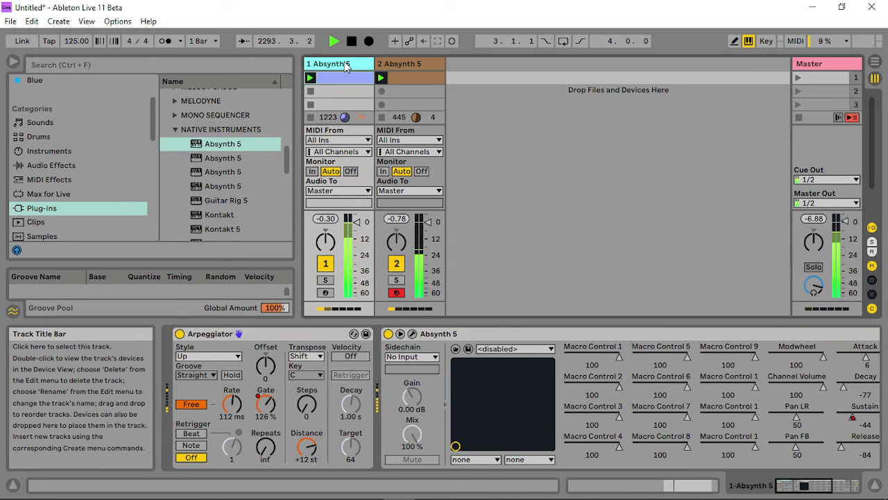
{"action": "left_click", "coordinate": [412, 334]}
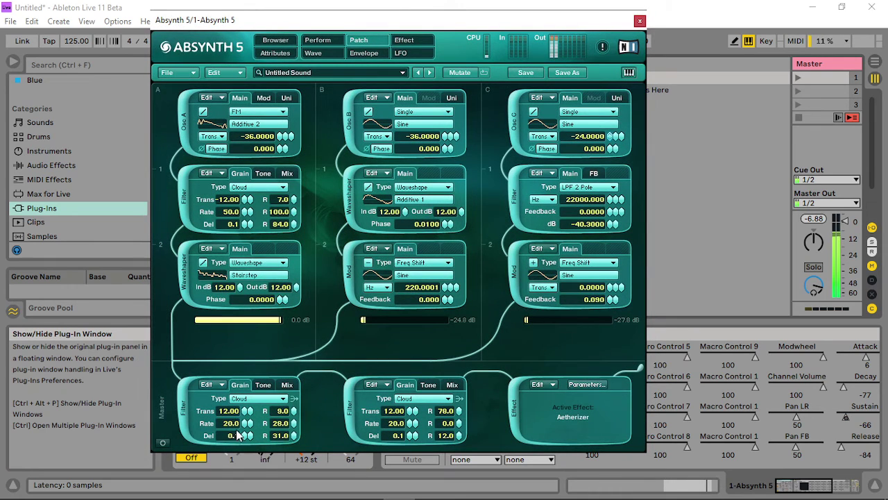
{"action": "left_click_drag", "start_coordinate": [241, 293], "coordinate": [237, 312]}
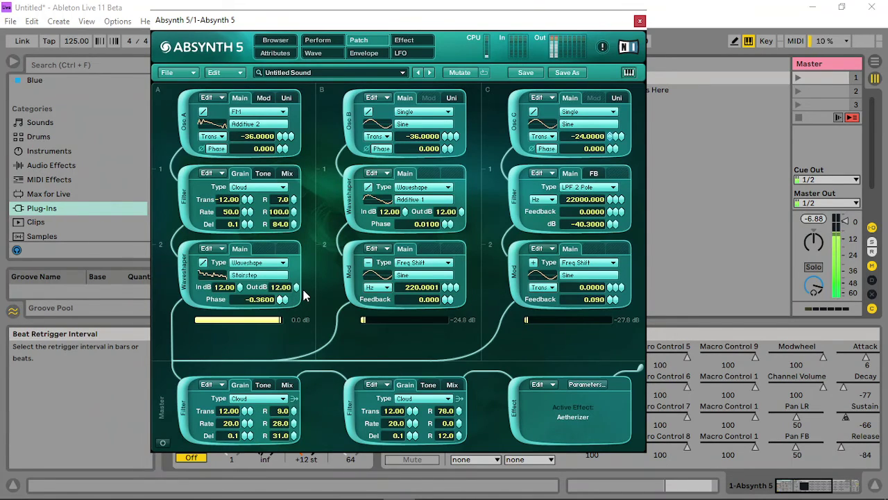
{"action": "mouse_move", "coordinate": [303, 291]}
{"action": "left_mouse_down"}
{"action": "mouse_move", "coordinate": [314, 273]}
{"action": "mouse_move", "coordinate": [312, 282]}
{"action": "left_mouse_up"}
- Set the tone randomization to 100 for Hz and 2 for Q on the first master filter, and 100 for Hz on the second
{"action": "left_click", "coordinate": [429, 385]}
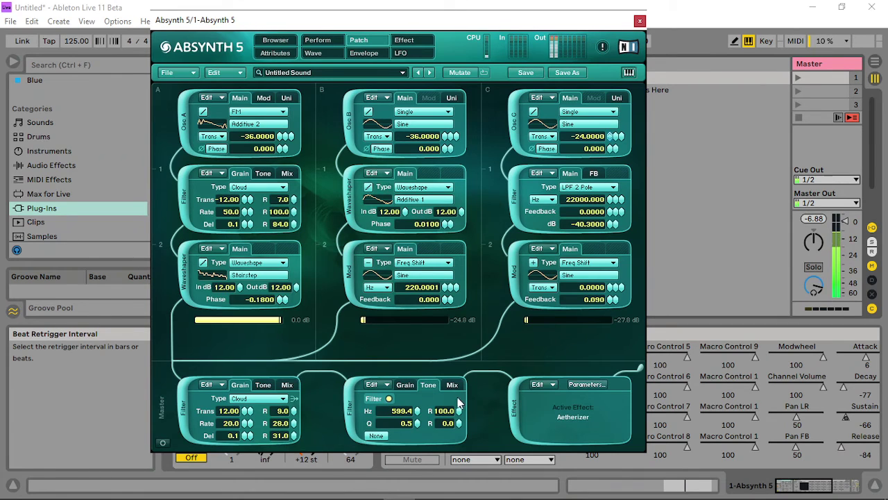
{"action": "left_click_drag", "start_coordinate": [459, 444], "coordinate": [463, 448]}
{"action": "left_click", "coordinate": [270, 385]}
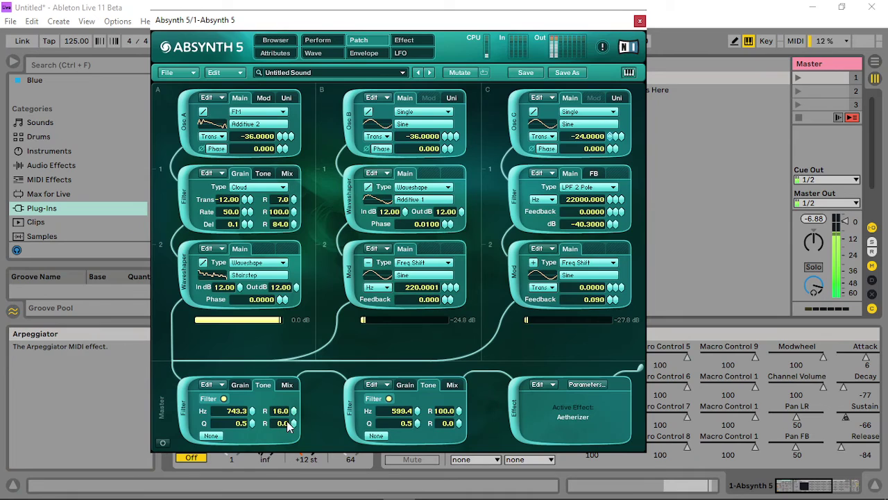
{"action": "left_click_drag", "start_coordinate": [297, 409], "coordinate": [295, 428]}
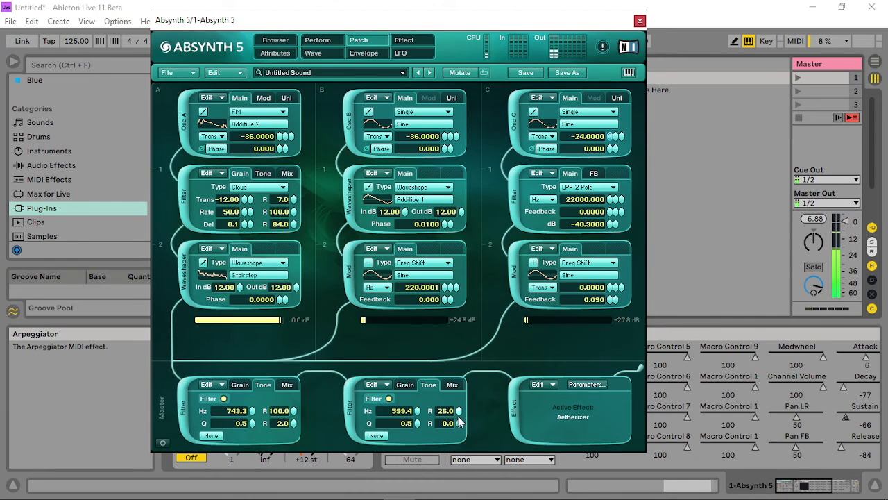
{"action": "left_click_drag", "start_coordinate": [462, 433], "coordinate": [462, 415]}
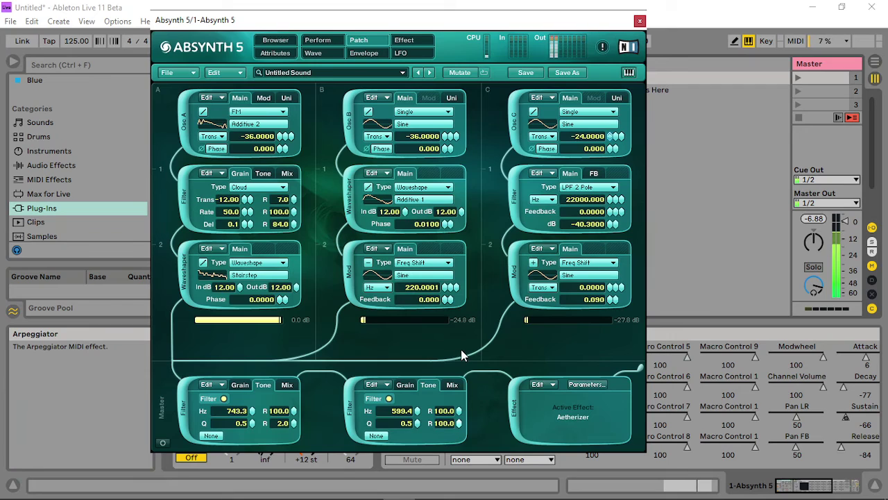
{"action": "left_click_drag", "start_coordinate": [461, 349], "coordinate": [461, 358]}
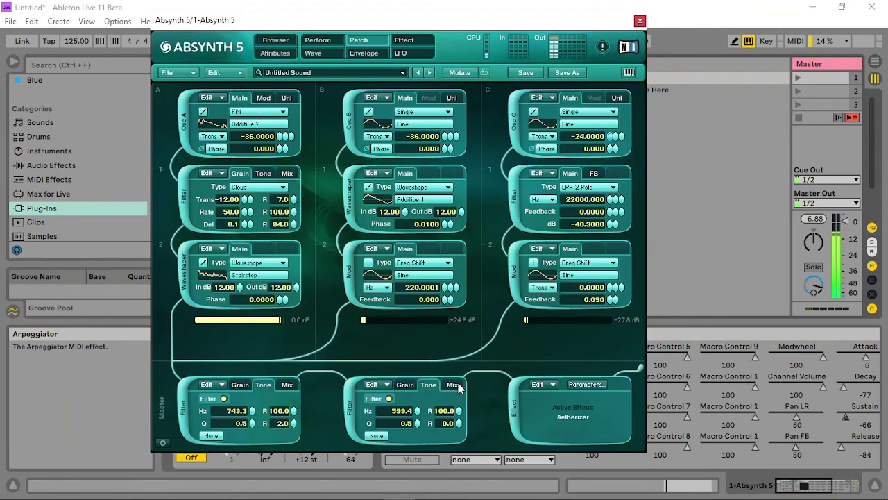
- Set the Q randomization of channel A's Cloud filter to 17 and adjust that filter's mix gain
{"action": "left_click", "coordinate": [452, 385]}
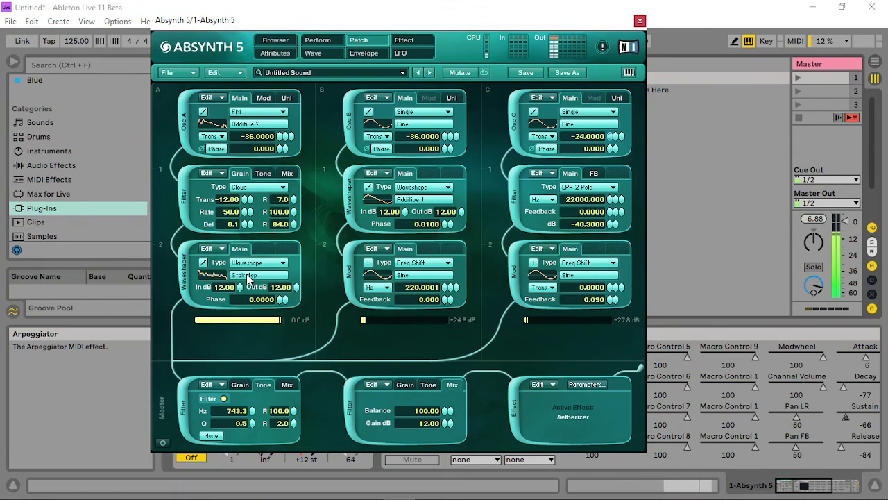
{"action": "left_click", "coordinate": [264, 174]}
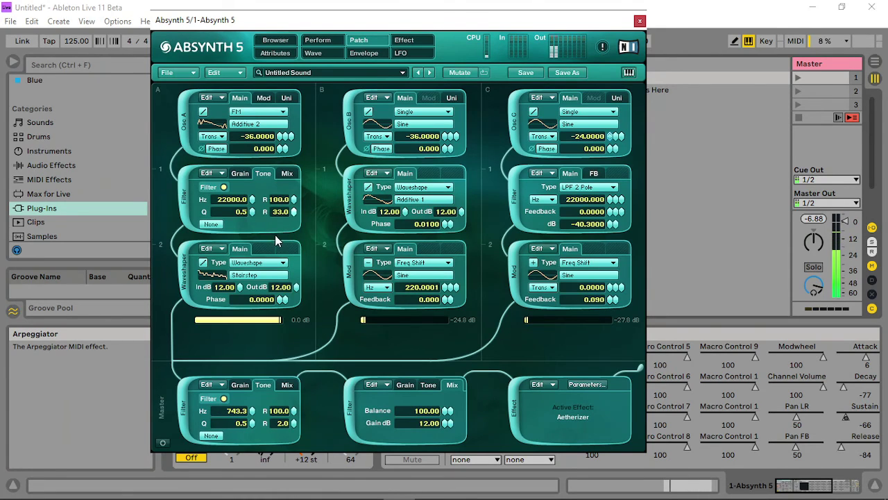
{"action": "left_click_drag", "start_coordinate": [266, 244], "coordinate": [294, 155]}
{"action": "left_click_drag", "start_coordinate": [285, 269], "coordinate": [285, 270]}
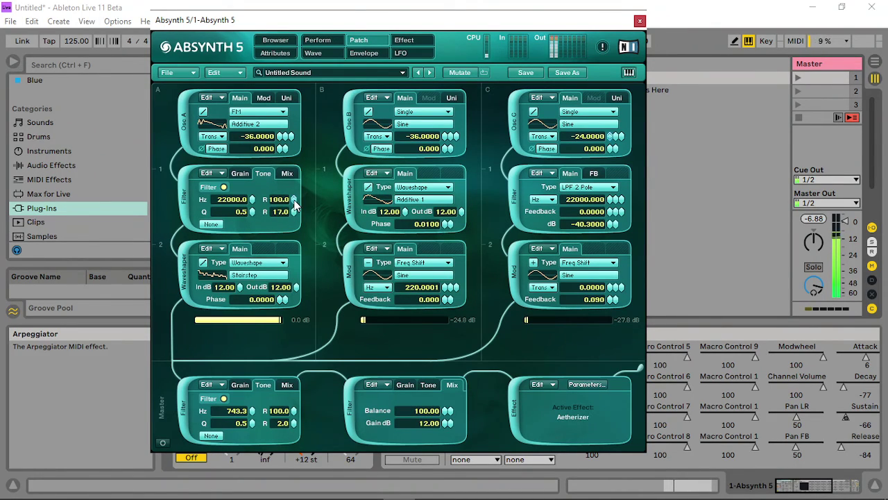
{"action": "left_click", "coordinate": [288, 174]}
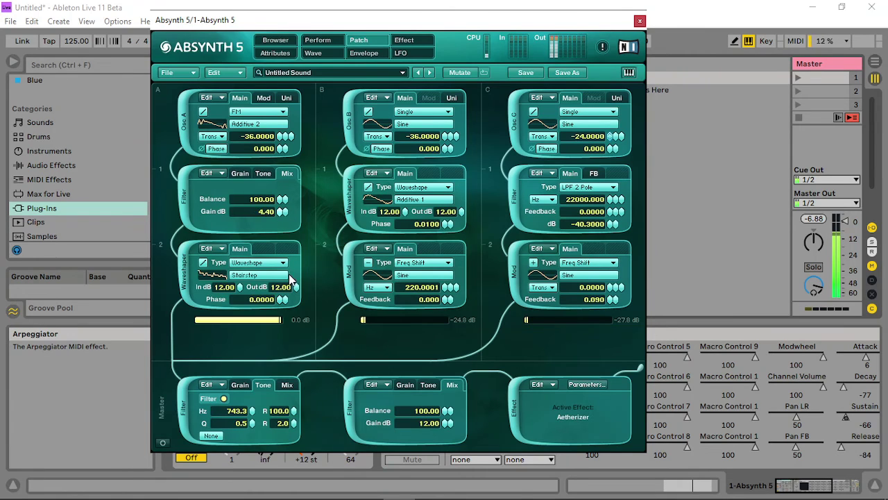
{"action": "left_click_drag", "start_coordinate": [282, 216], "coordinate": [281, 238]}
{"action": "left_click", "coordinate": [264, 174]}
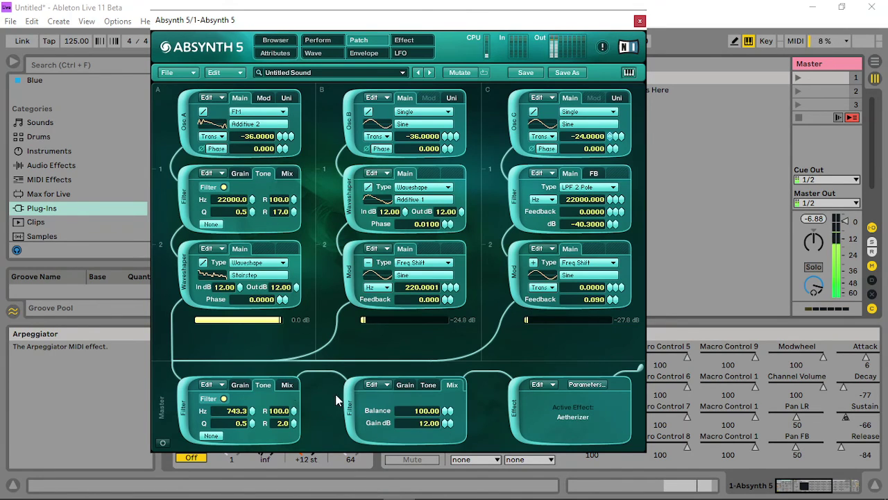
- Set the second master filter's tone to 1796 Hz with Q randomization 27, and raise channel C's level to 0 dB before lowering it
{"action": "left_click", "coordinate": [428, 385]}
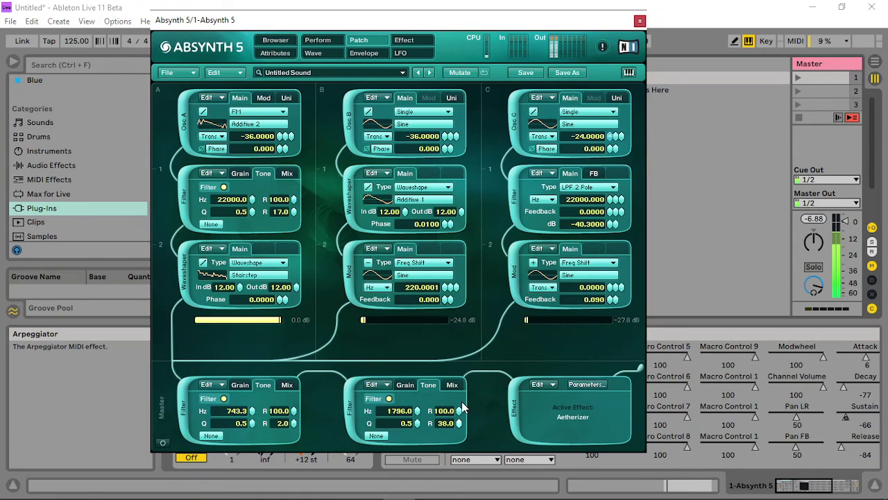
{"action": "left_click_drag", "start_coordinate": [461, 401], "coordinate": [460, 408]}
{"action": "left_click_drag", "start_coordinate": [530, 317], "coordinate": [672, 339]}
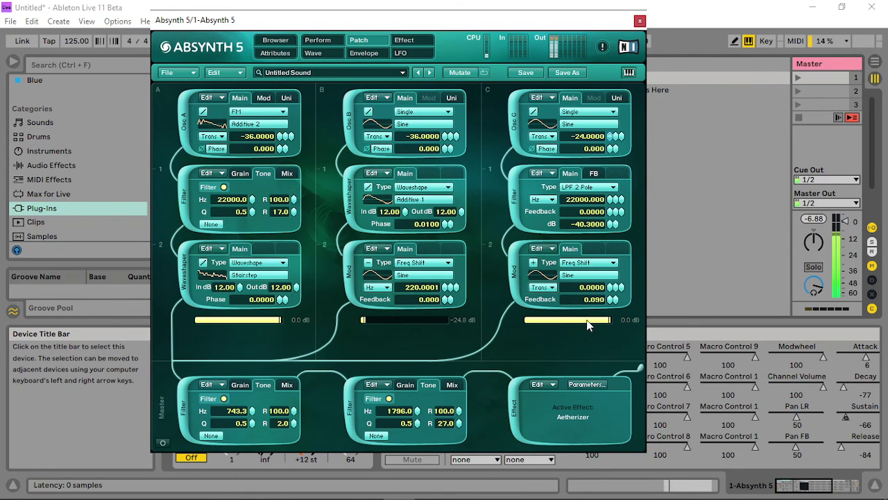
{"action": "left_click_drag", "start_coordinate": [589, 323], "coordinate": [522, 326]}
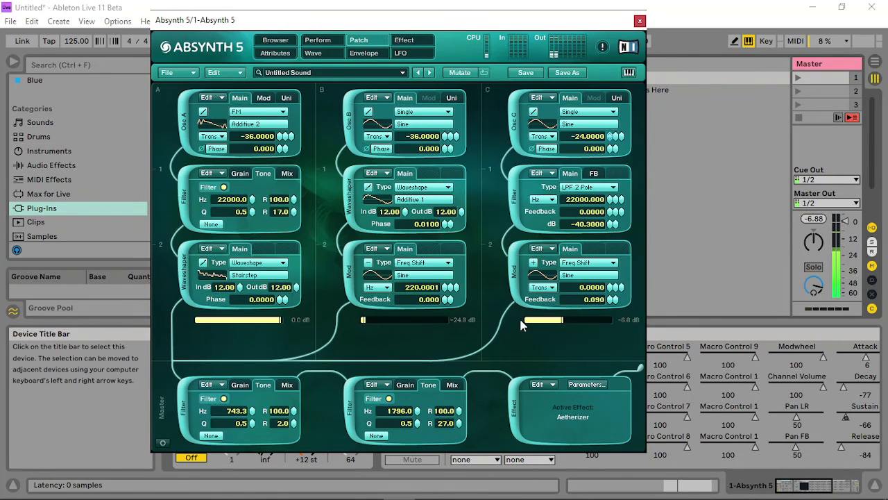
- Re-enable the overridden automation, set the master envelope's Attack to -23 on the Perform page, and close the plug-in window
{"action": "left_click", "coordinate": [318, 39]}
{"action": "left_click_drag", "start_coordinate": [319, 20], "coordinate": [332, 95]}
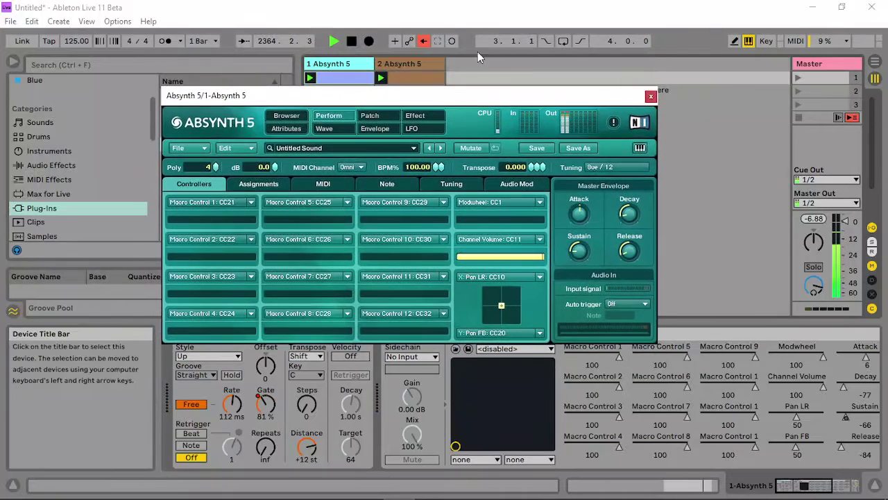
{"action": "left_click", "coordinate": [421, 42]}
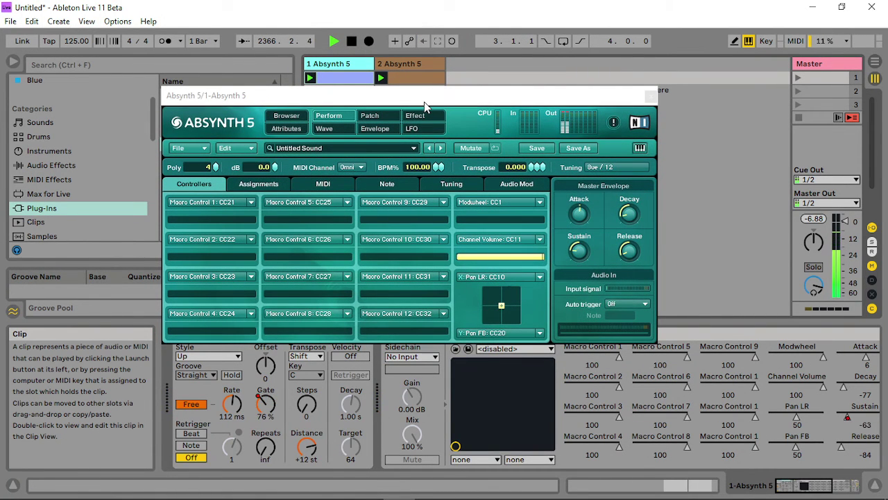
{"action": "left_click_drag", "start_coordinate": [585, 209], "coordinate": [571, 290]}
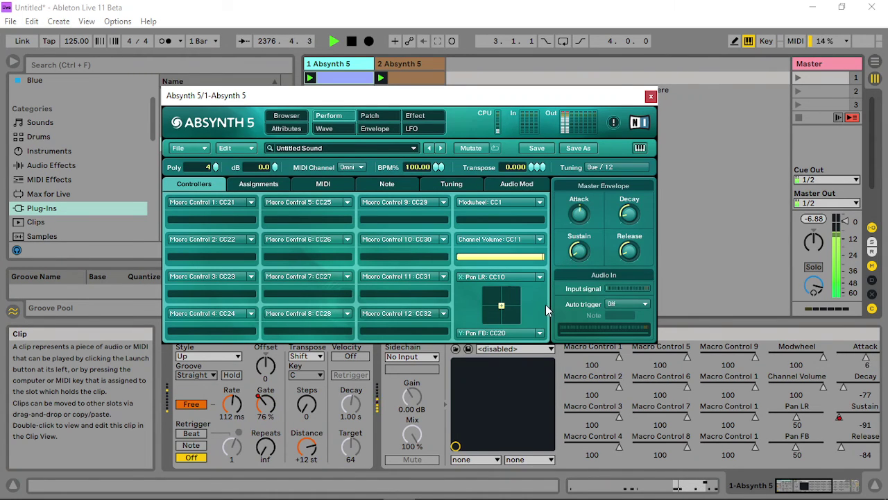
{"action": "left_click", "coordinate": [650, 96]}
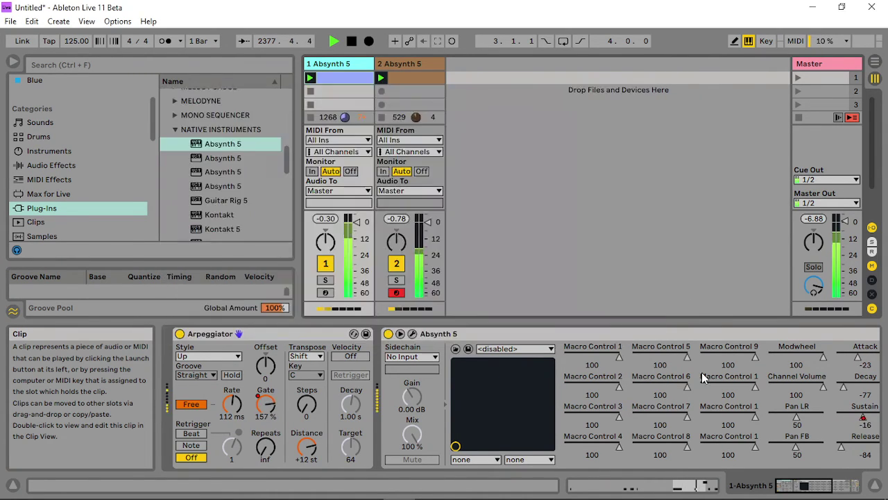
- Add an EQ Eight after the Limiter on the first Absynth track
{"action": "left_click", "coordinate": [803, 479]}
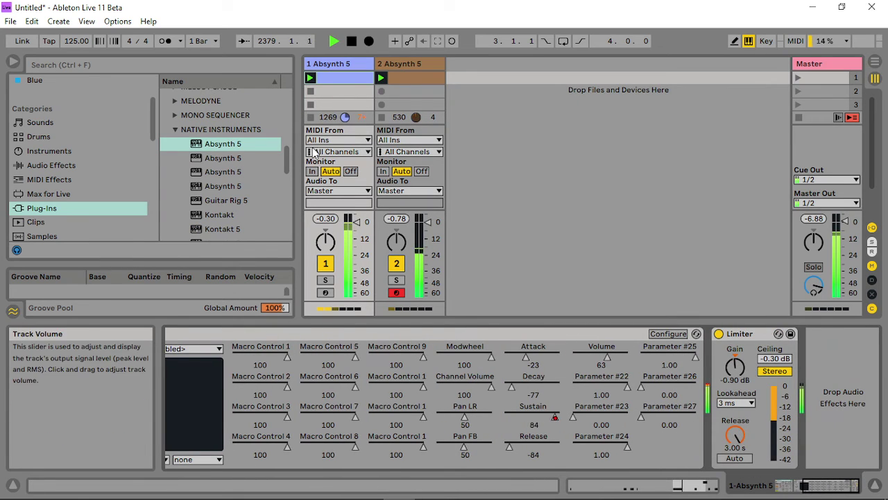
{"action": "left_click", "coordinate": [52, 165]}
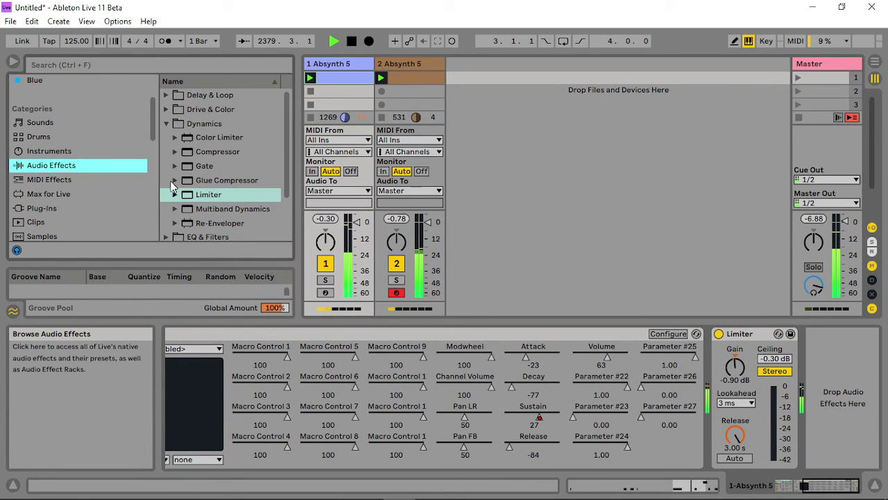
{"action": "left_click", "coordinate": [166, 123]}
{"action": "left_click", "coordinate": [166, 137]}
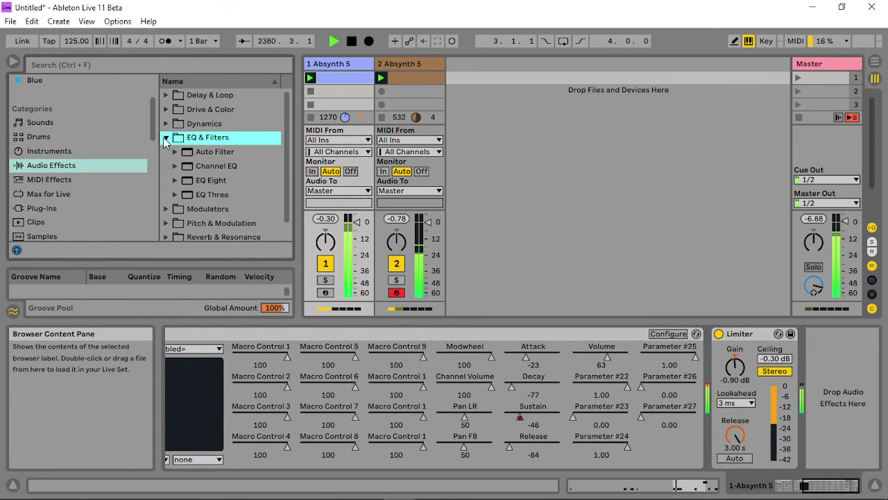
{"action": "double_click", "coordinate": [215, 180]}
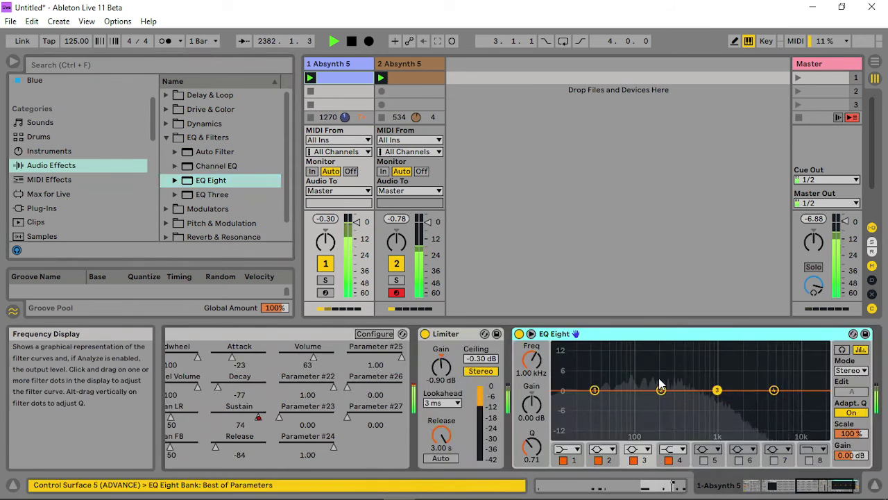
- Boost EQ band 2 by about 9.55 dB at 417 Hz and make band 1 a low cut at about 17.4 Hz
{"action": "left_click_drag", "start_coordinate": [661, 389], "coordinate": [675, 347]}
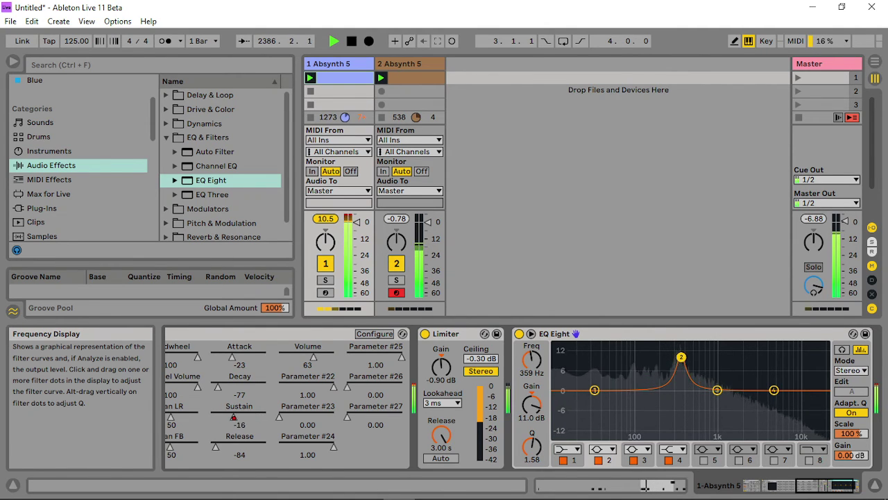
{"action": "left_click_drag", "start_coordinate": [676, 354], "coordinate": [675, 351]}
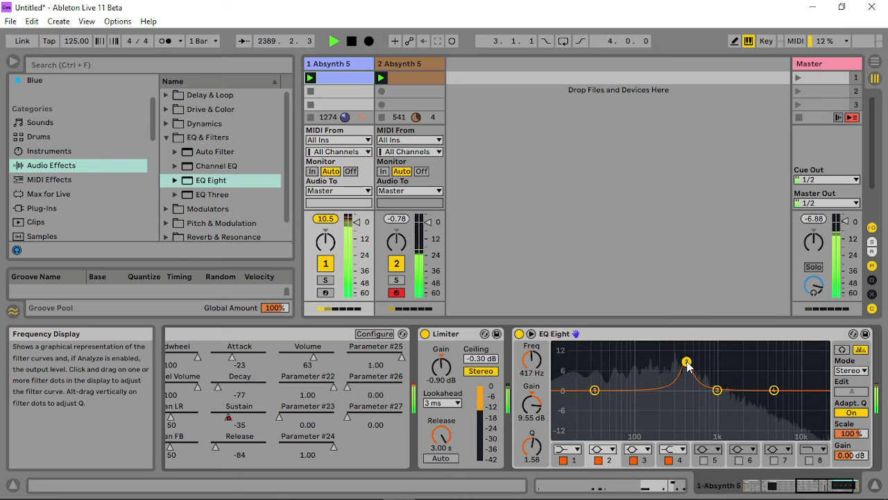
{"action": "left_click", "coordinate": [567, 449]}
{"action": "left_click", "coordinate": [564, 370]}
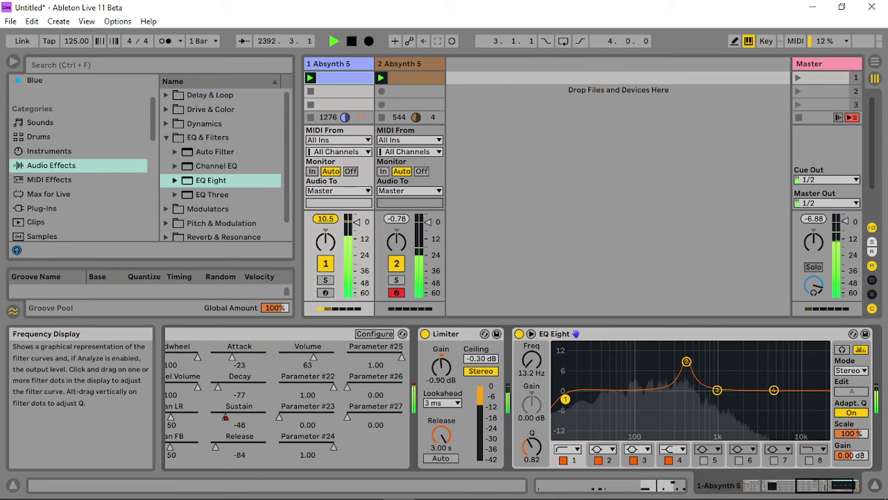
{"action": "left_click_drag", "start_coordinate": [566, 399], "coordinate": [575, 404]}
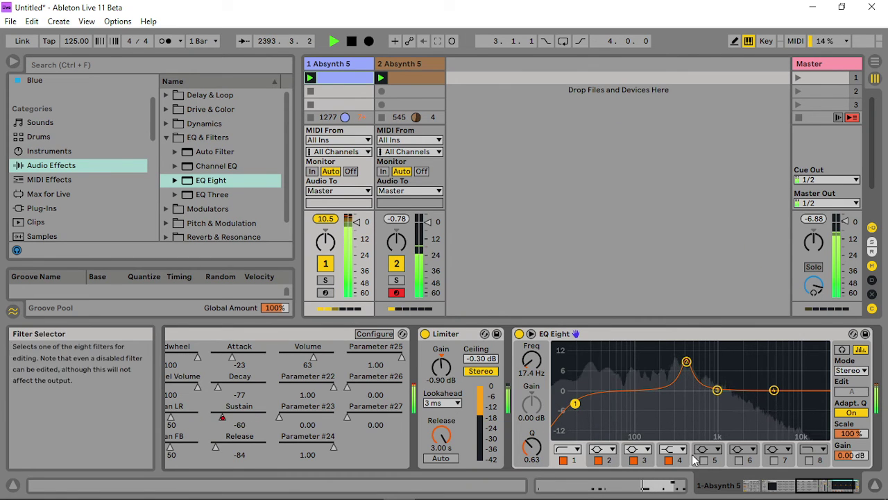
- Enable EQ band 5 as a narrower cut just below 100 Hz and move band 2 to 337 Hz with a 13.8 dB boost
{"action": "left_click", "coordinate": [703, 460]}
{"action": "left_click_drag", "start_coordinate": [632, 391], "coordinate": [632, 380]}
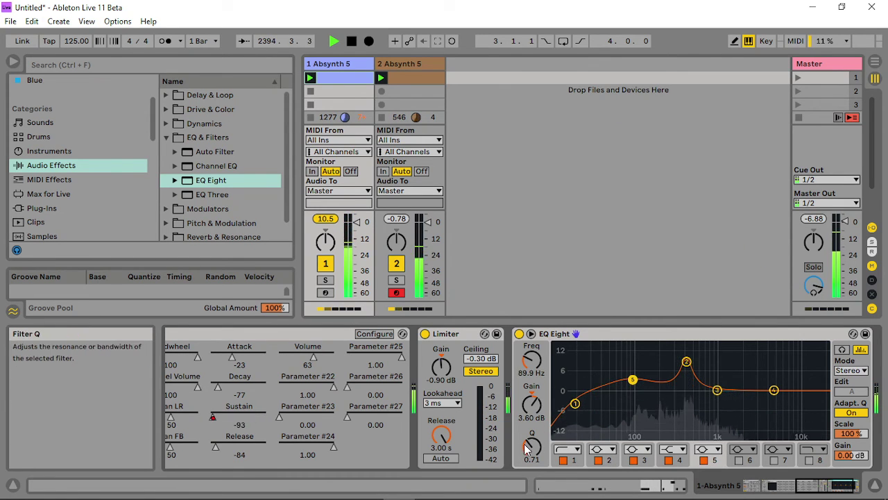
{"action": "left_click_drag", "start_coordinate": [526, 448], "coordinate": [526, 421]}
{"action": "left_click_drag", "start_coordinate": [633, 380], "coordinate": [631, 405]}
{"action": "mouse_move", "coordinate": [686, 361]}
{"action": "left_mouse_down"}
{"action": "mouse_move", "coordinate": [665, 351]}
{"action": "mouse_move", "coordinate": [678, 349]}
{"action": "left_mouse_up"}
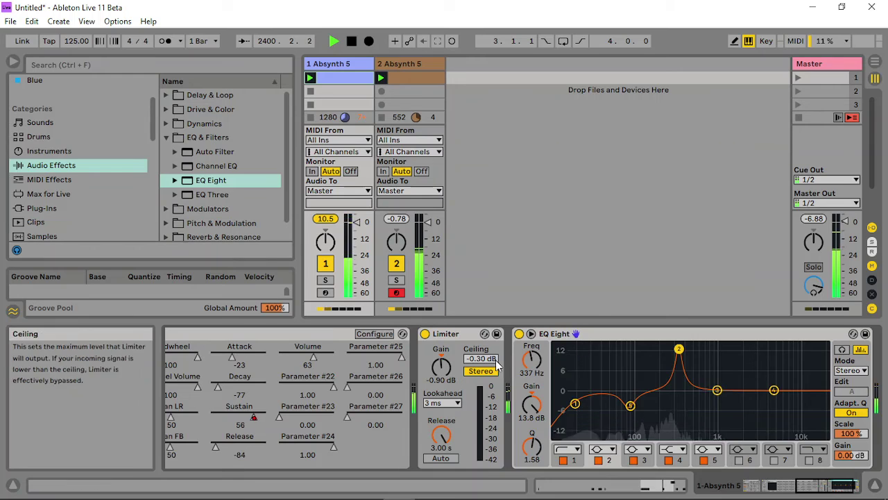
- Show the EQ band 2 frequency automation in the clip, unlink it, and set its envelope loop length to 0.2.1 from 7.1.1
{"action": "right_click", "coordinate": [531, 361]}
{"action": "left_click", "coordinate": [573, 366]}
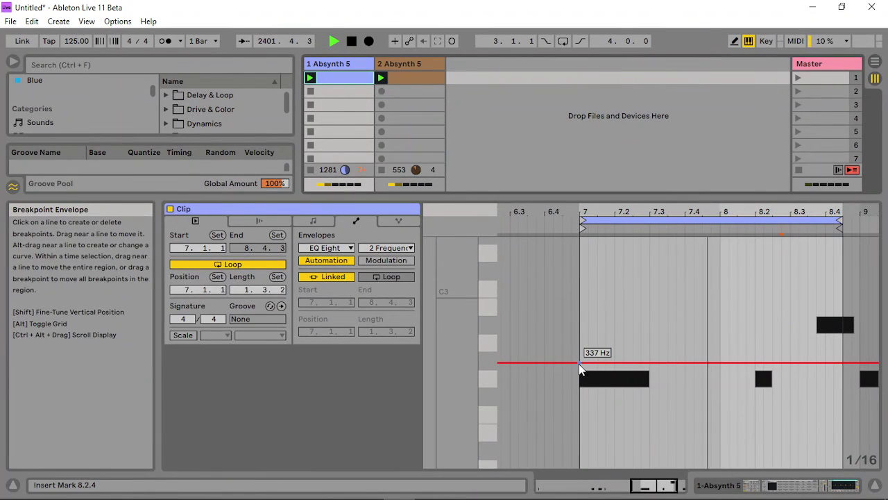
{"action": "left_click", "coordinate": [326, 276]}
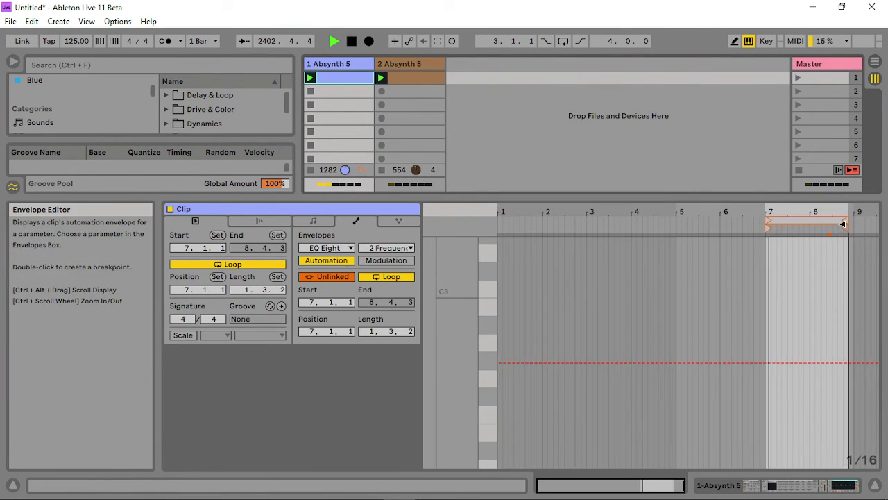
{"action": "left_click_drag", "start_coordinate": [848, 220], "coordinate": [770, 277]}
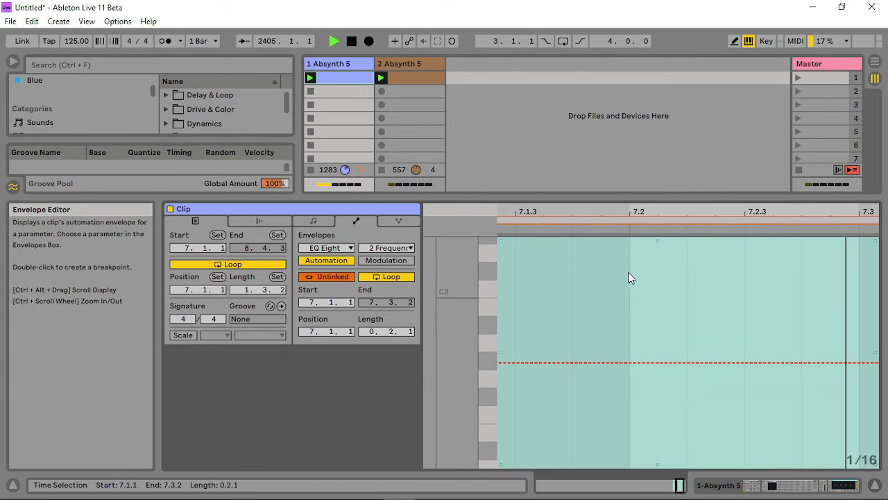
{"action": "left_click_drag", "start_coordinate": [680, 209], "coordinate": [756, 177]}
{"action": "left_click", "coordinate": [733, 299]}
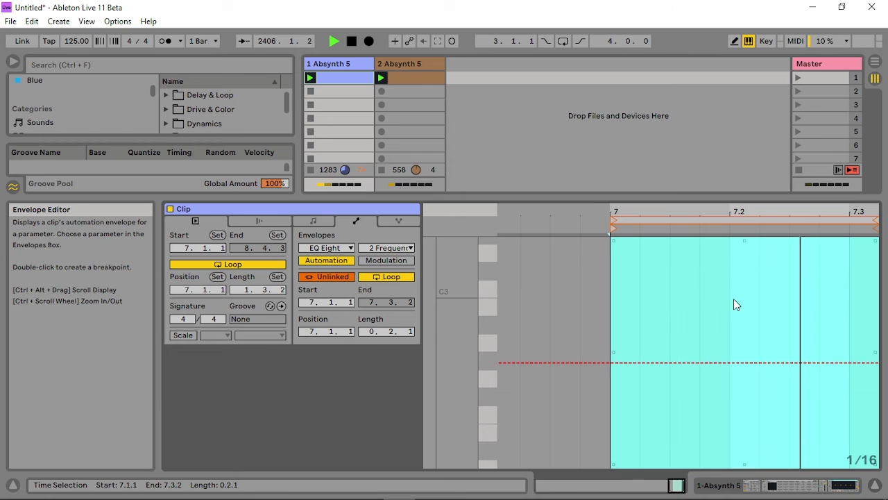
- Add 337 Hz breakpoints at 7.1.1 and just past 7.3, with a dip to 204 Hz between them
{"action": "left_click", "coordinate": [662, 317]}
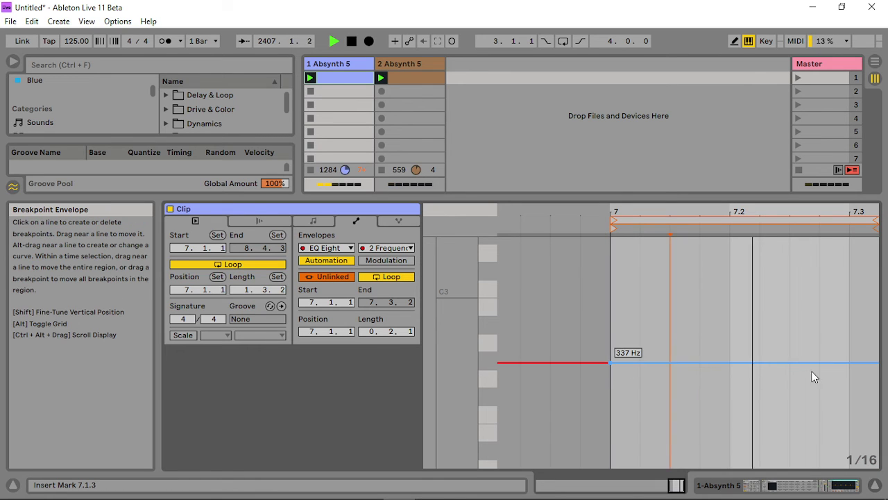
{"action": "left_click", "coordinate": [862, 364]}
{"action": "left_click_drag", "start_coordinate": [829, 209], "coordinate": [834, 182]}
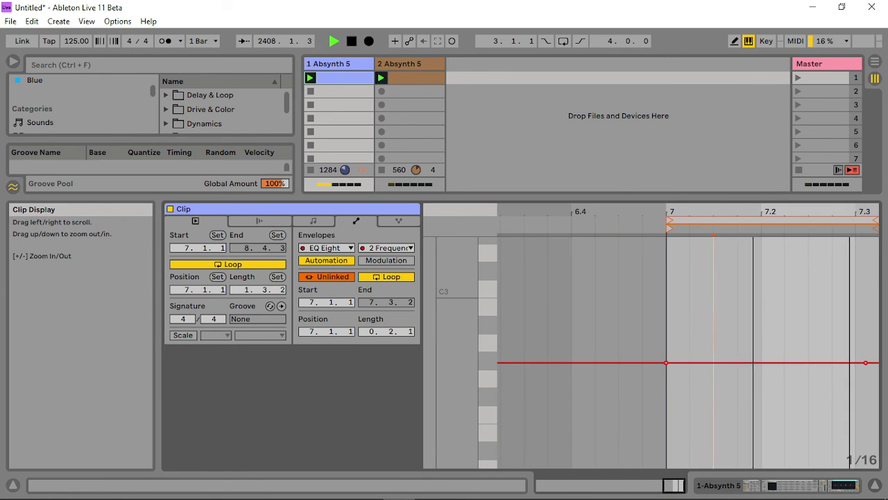
{"action": "left_click_drag", "start_coordinate": [793, 358], "coordinate": [784, 376]}
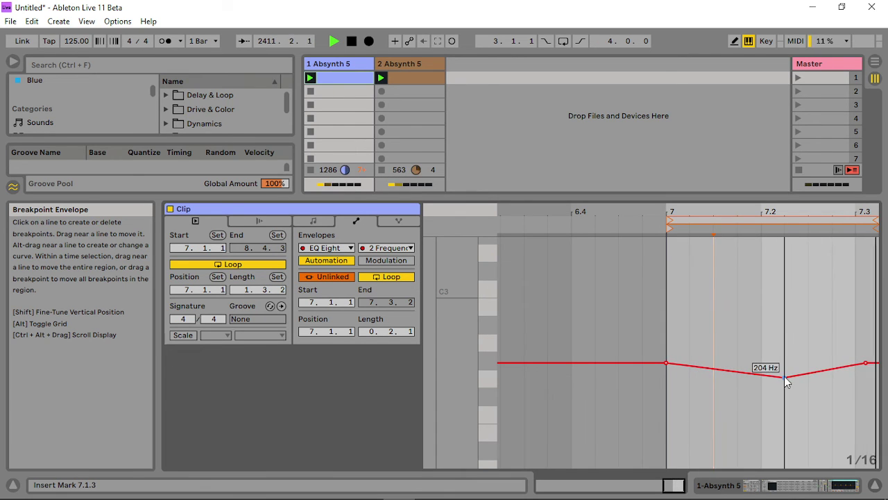
- Extend the band 2 frequency envelope loop to a length of 1.2.0 and shape shallow repeating dips across bars 7 and 8
{"action": "left_click_drag", "start_coordinate": [787, 209], "coordinate": [815, 213]}
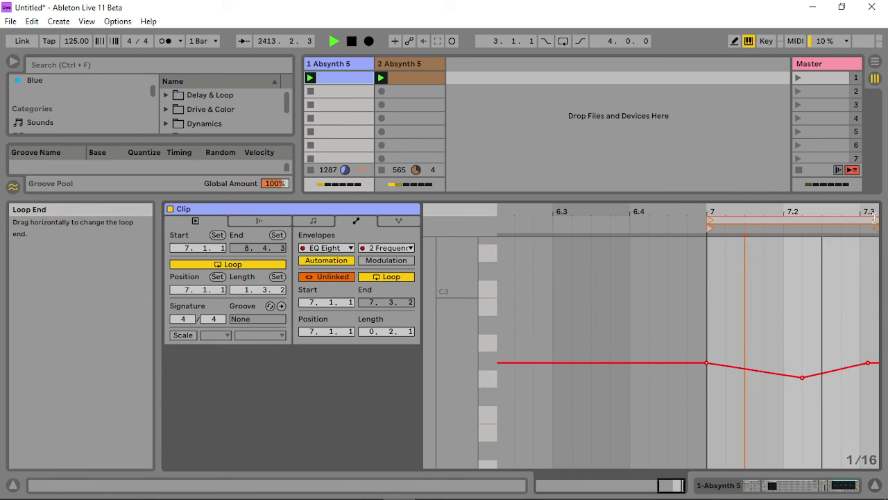
{"action": "mouse_move", "coordinate": [874, 218]}
{"action": "left_mouse_down"}
{"action": "mouse_move", "coordinate": [701, 253]}
{"action": "mouse_move", "coordinate": [835, 253]}
{"action": "left_mouse_up"}
{"action": "left_click_drag", "start_coordinate": [754, 211], "coordinate": [856, 164]}
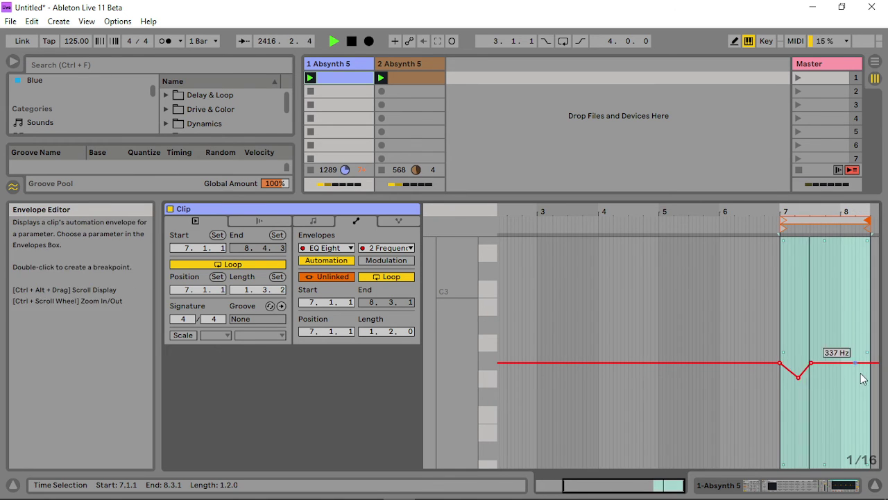
{"action": "mouse_move", "coordinate": [859, 371]}
{"action": "left_mouse_down"}
{"action": "mouse_move", "coordinate": [858, 392]}
{"action": "mouse_move", "coordinate": [837, 369]}
{"action": "mouse_move", "coordinate": [798, 361]}
{"action": "mouse_move", "coordinate": [798, 375]}
{"action": "mouse_move", "coordinate": [799, 365]}
{"action": "mouse_move", "coordinate": [864, 366]}
{"action": "mouse_move", "coordinate": [852, 363]}
{"action": "mouse_move", "coordinate": [863, 373]}
{"action": "mouse_move", "coordinate": [858, 363]}
{"action": "left_mouse_up"}
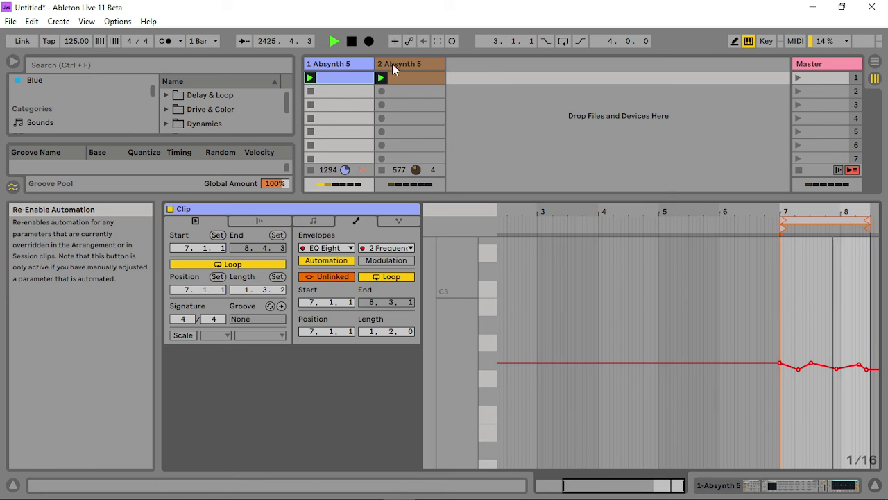
- Set EQ band 2's gain to 15.0 dB and its Q to 1.87 on the first Absynth track
{"action": "double_click", "coordinate": [341, 63]}
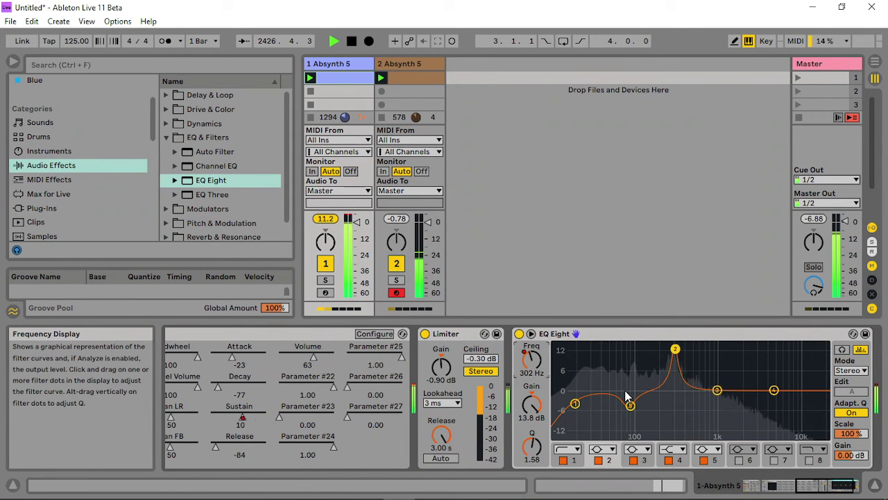
{"action": "mouse_move", "coordinate": [533, 403]}
{"action": "left_mouse_down"}
{"action": "mouse_move", "coordinate": [533, 419]}
{"action": "mouse_move", "coordinate": [533, 397]}
{"action": "left_mouse_up"}
{"action": "mouse_move", "coordinate": [534, 446]}
{"action": "left_mouse_down"}
{"action": "mouse_move", "coordinate": [534, 465]}
{"action": "mouse_move", "coordinate": [535, 429]}
{"action": "mouse_move", "coordinate": [534, 449]}
{"action": "mouse_move", "coordinate": [534, 439]}
{"action": "left_mouse_up"}
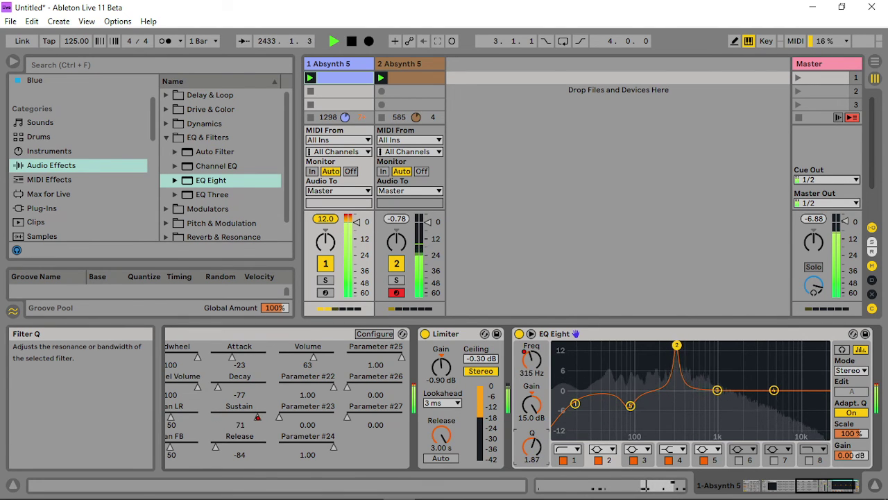
- Show the arpeggiator's Gate automation and add breakpoints that rise from the low level to a high point just before bar 9
{"action": "left_click_drag", "start_coordinate": [826, 489], "coordinate": [779, 487]}
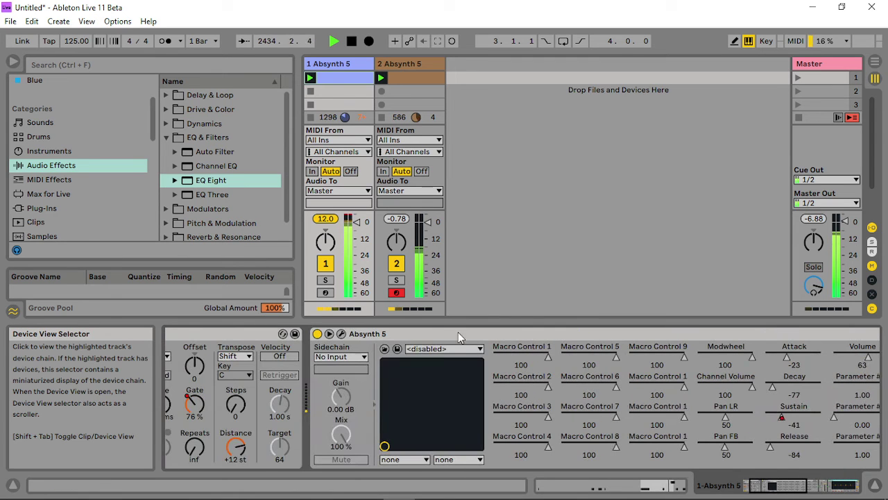
{"action": "right_click", "coordinate": [194, 402]}
{"action": "left_click", "coordinate": [232, 406]}
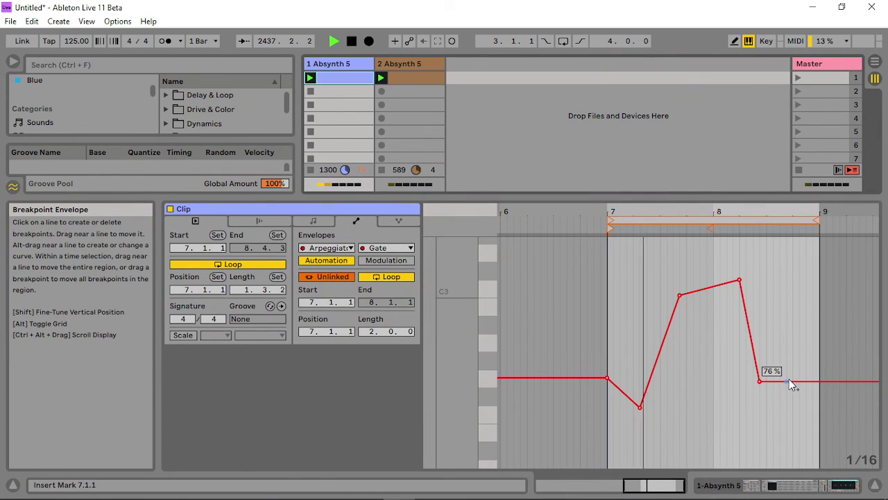
{"action": "left_click_drag", "start_coordinate": [776, 381], "coordinate": [813, 282]}
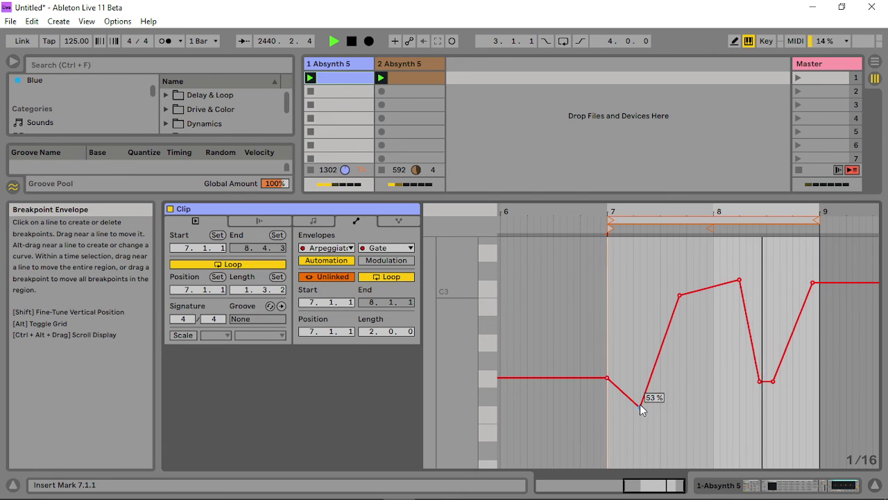
- Raise the Gate envelope's first two breakpoints and its bar 8 peak, then merge the low pair into a single 126 % dip
{"action": "left_click_drag", "start_coordinate": [642, 408], "coordinate": [620, 260]}
{"action": "left_click_drag", "start_coordinate": [608, 375], "coordinate": [608, 308]}
{"action": "left_click_drag", "start_coordinate": [741, 280], "coordinate": [733, 259]}
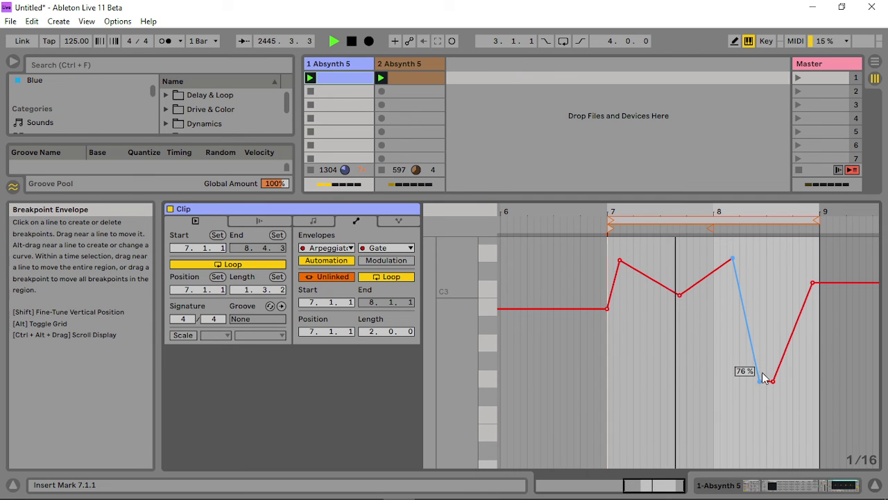
{"action": "left_click_drag", "start_coordinate": [773, 381], "coordinate": [773, 323]}
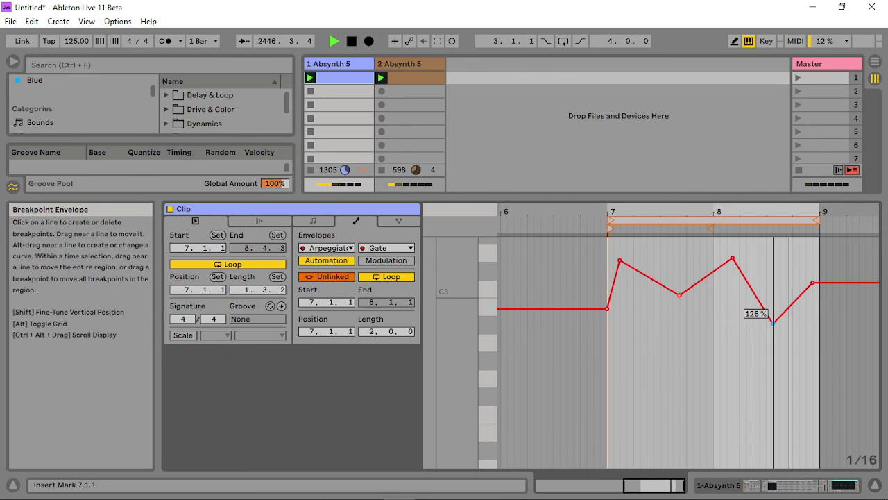
- In the Absynth Sustain automation, set the bar 7 dip to 0.26, soften the steep drop late in bar 9, and return to the track's devices
{"action": "double_click", "coordinate": [342, 65]}
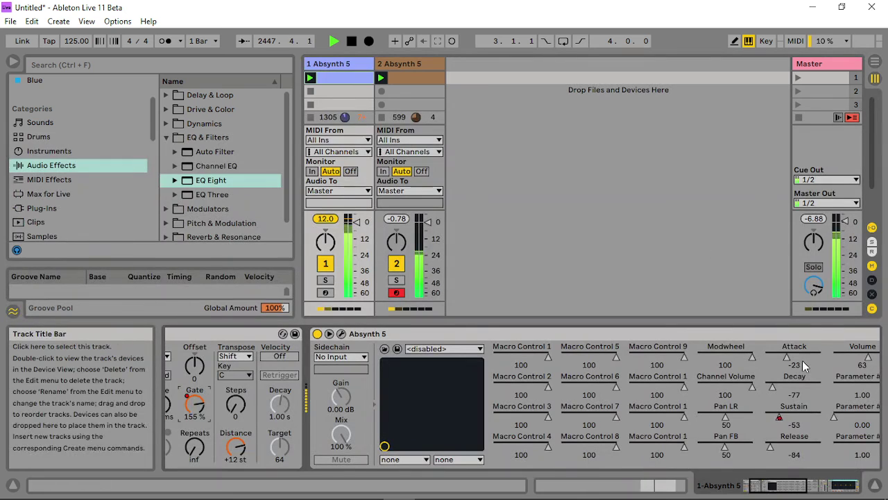
{"action": "right_click", "coordinate": [794, 415]}
{"action": "left_click", "coordinate": [769, 421]}
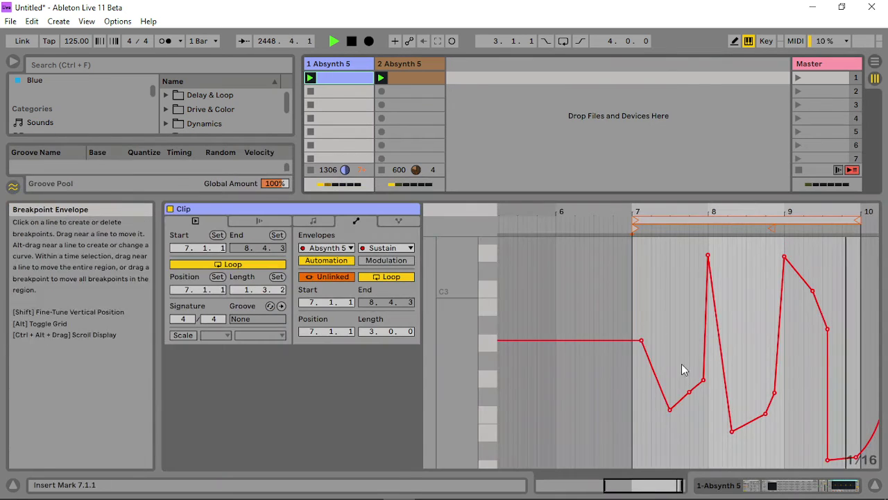
{"action": "mouse_move", "coordinate": [669, 410]}
{"action": "left_mouse_down"}
{"action": "mouse_move", "coordinate": [678, 258]}
{"action": "mouse_move", "coordinate": [679, 447]}
{"action": "mouse_move", "coordinate": [679, 415]}
{"action": "mouse_move", "coordinate": [670, 409]}
{"action": "left_mouse_up"}
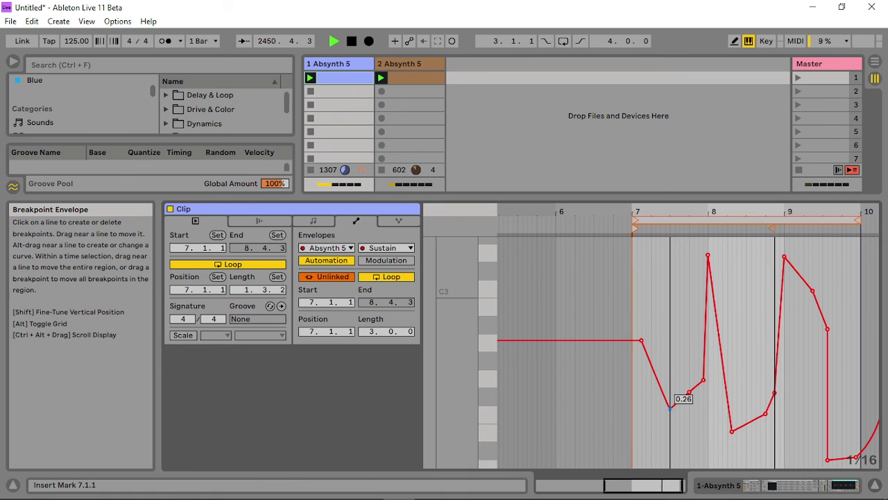
{"action": "left_click_drag", "start_coordinate": [828, 460], "coordinate": [846, 390]}
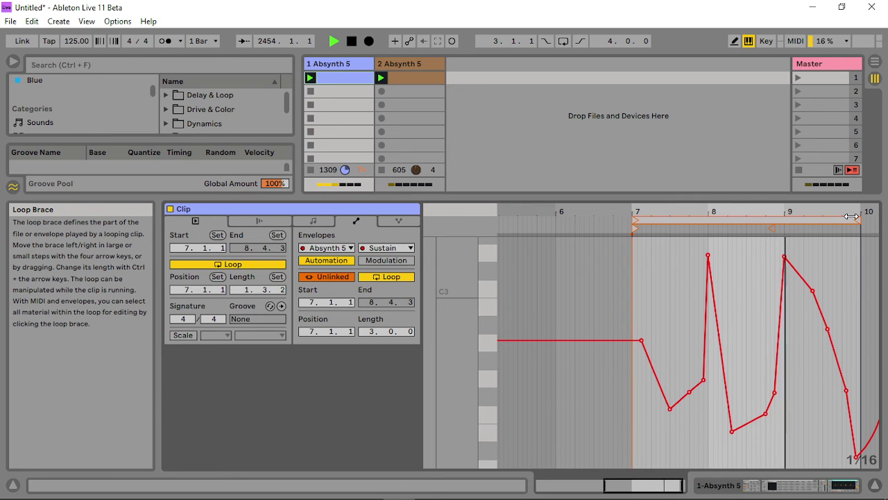
{"action": "double_click", "coordinate": [333, 64]}
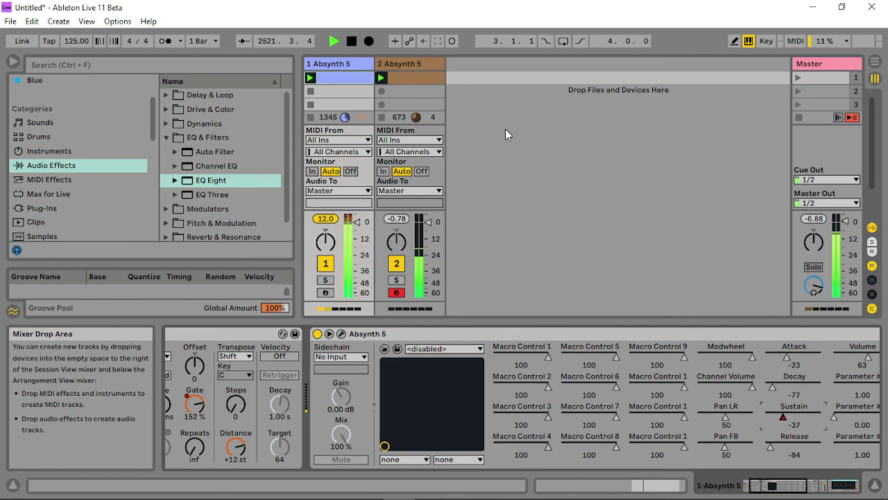
{"action": "mouse_move", "coordinate": [463, 489]}
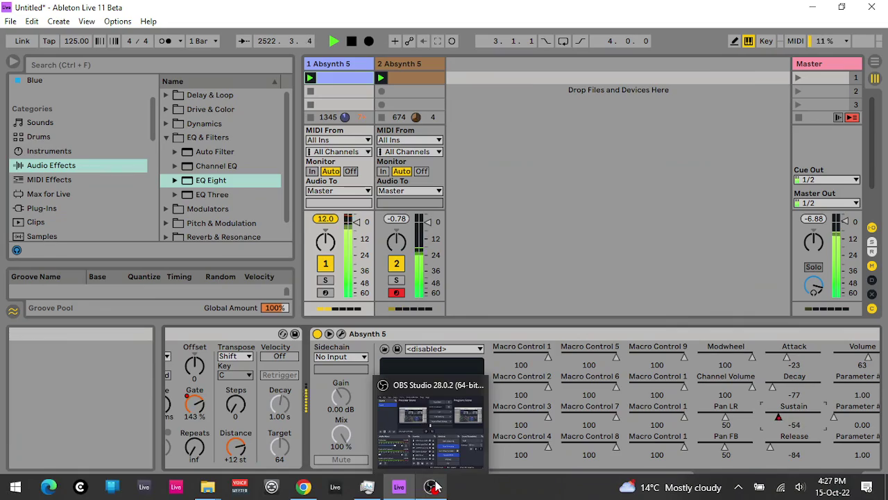